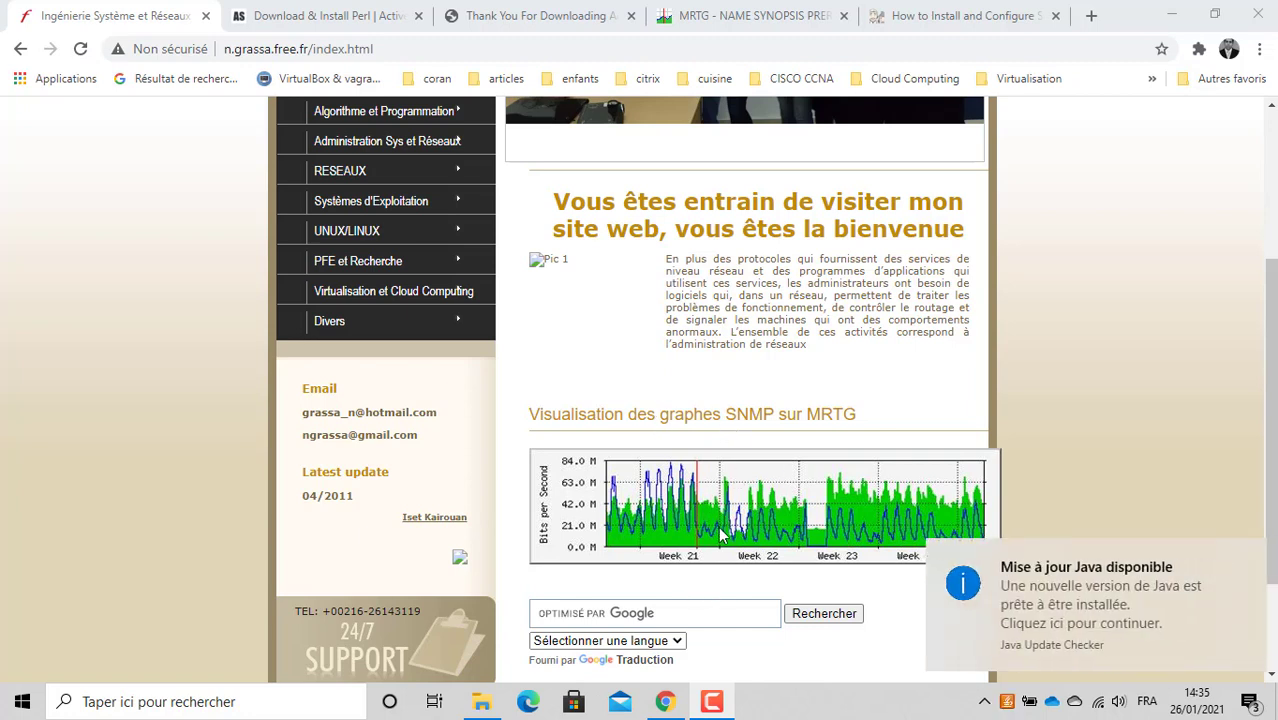
Step: Close the 'Mise à jour Java disponible' notification covering the MRTG traffic graph page
left_click(1247, 558)
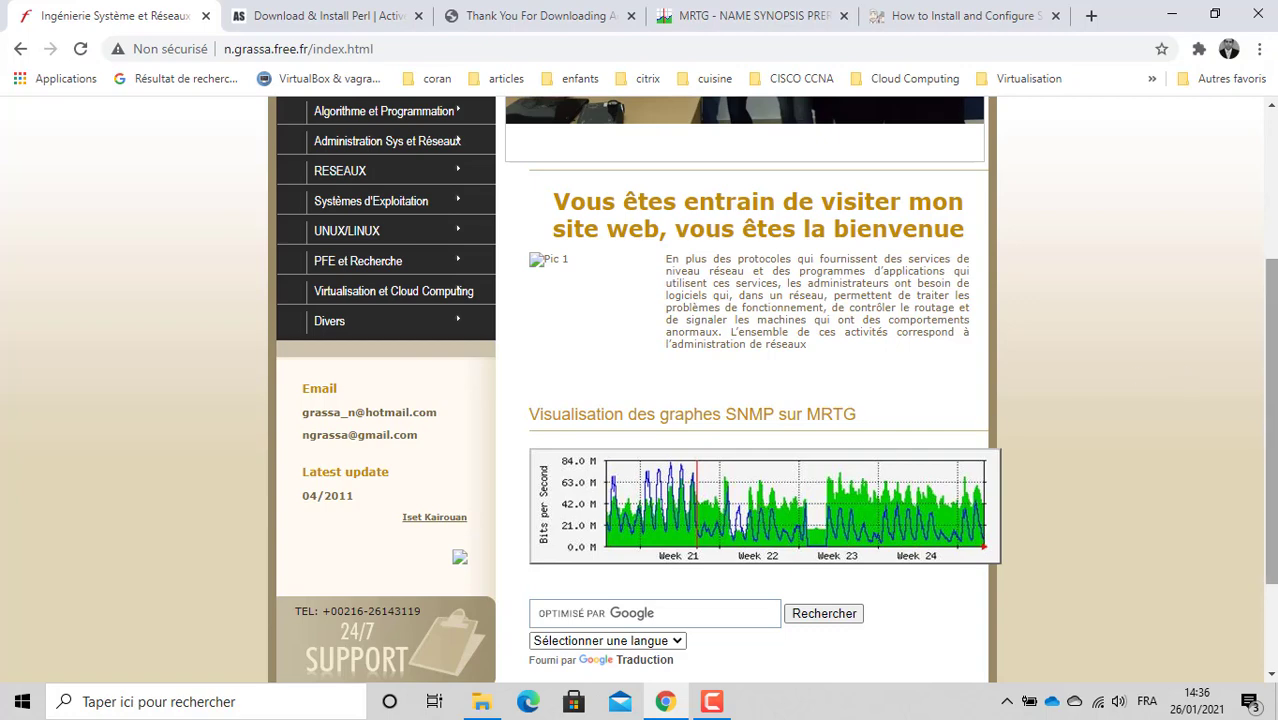
Step: Go to Administration Sys et Réseaux and open 'Configuration MRTG sous Windows avec le protocole SNMP'
left_click_drag(1271, 430, 1271, 348)
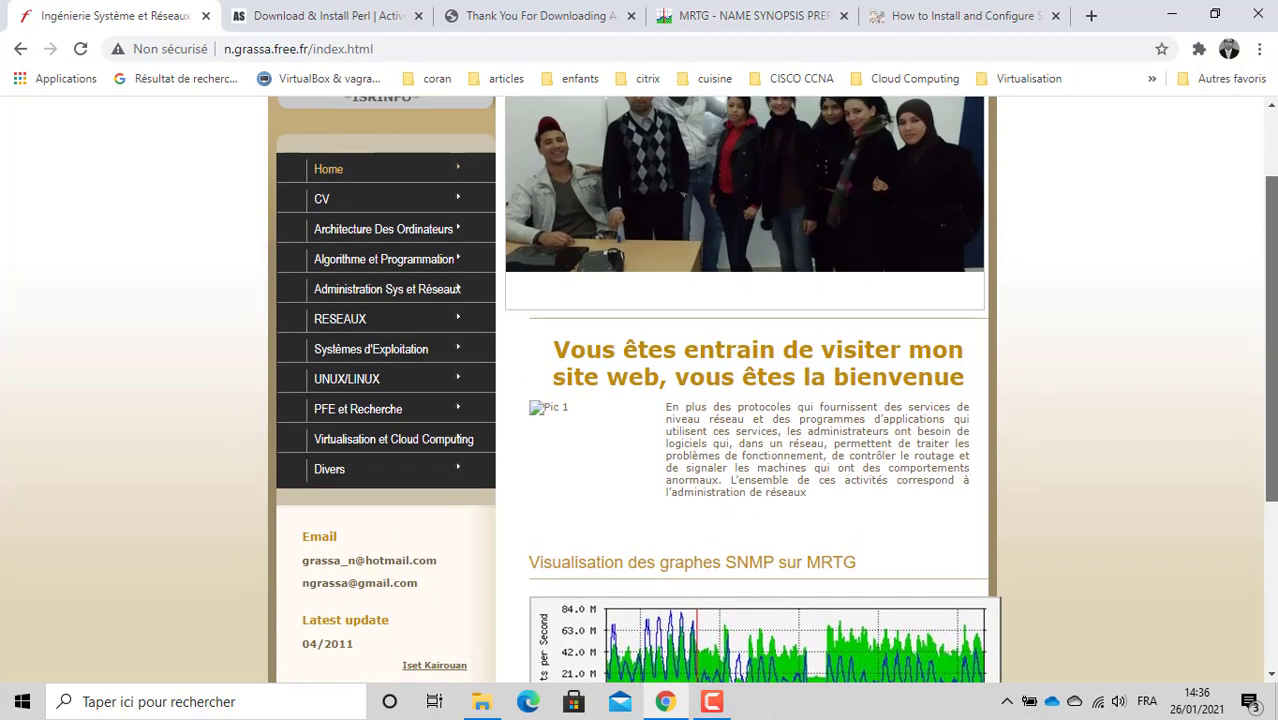
left_click_drag(1273, 239, 1273, 223)
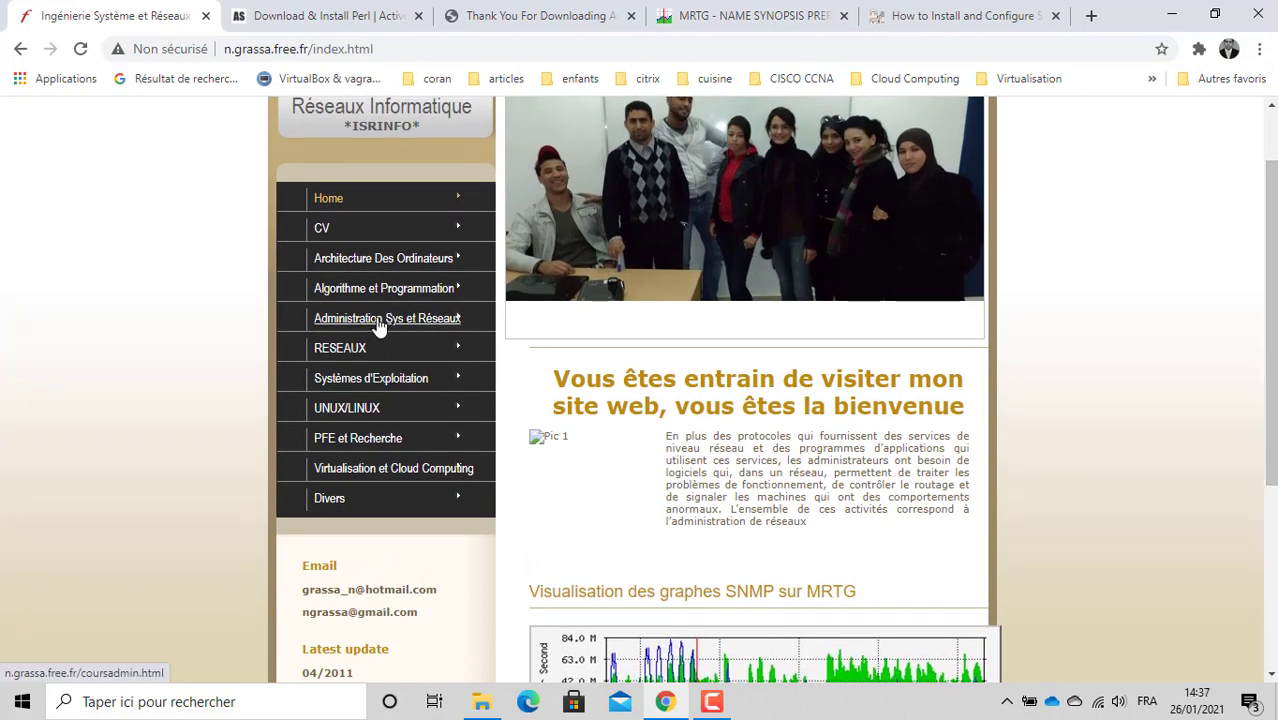
left_click(379, 318)
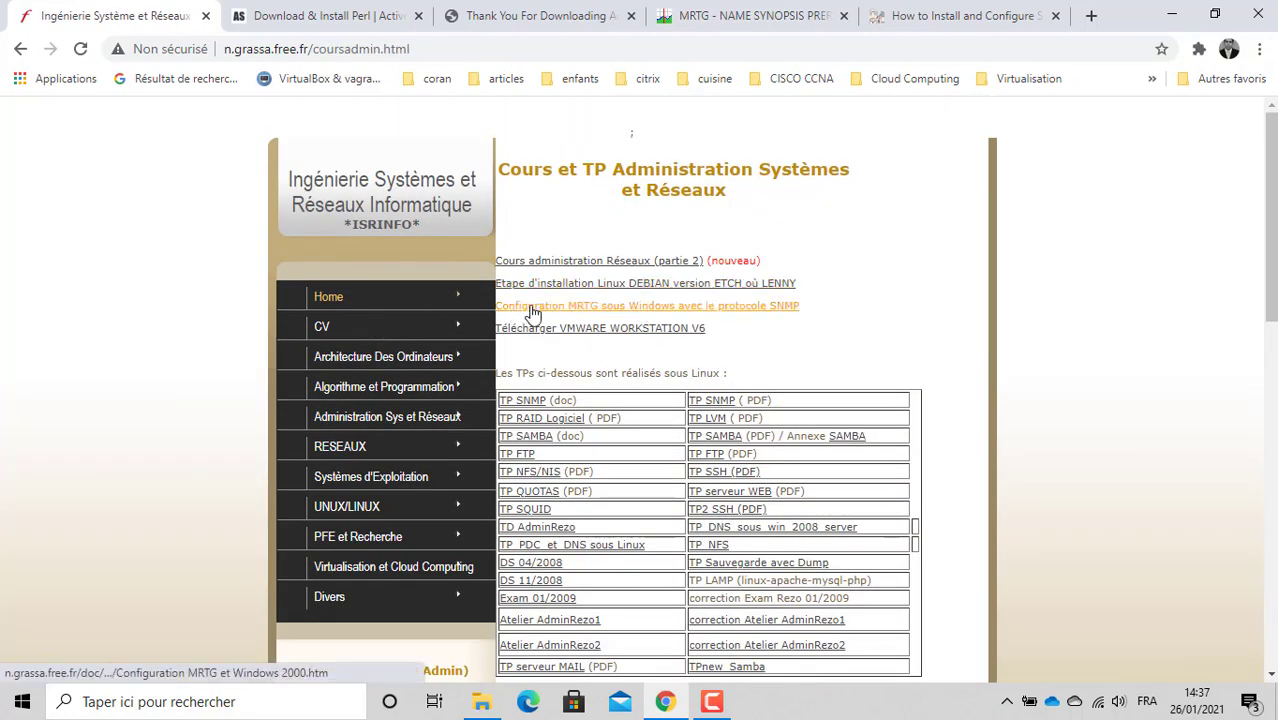
left_click(581, 313)
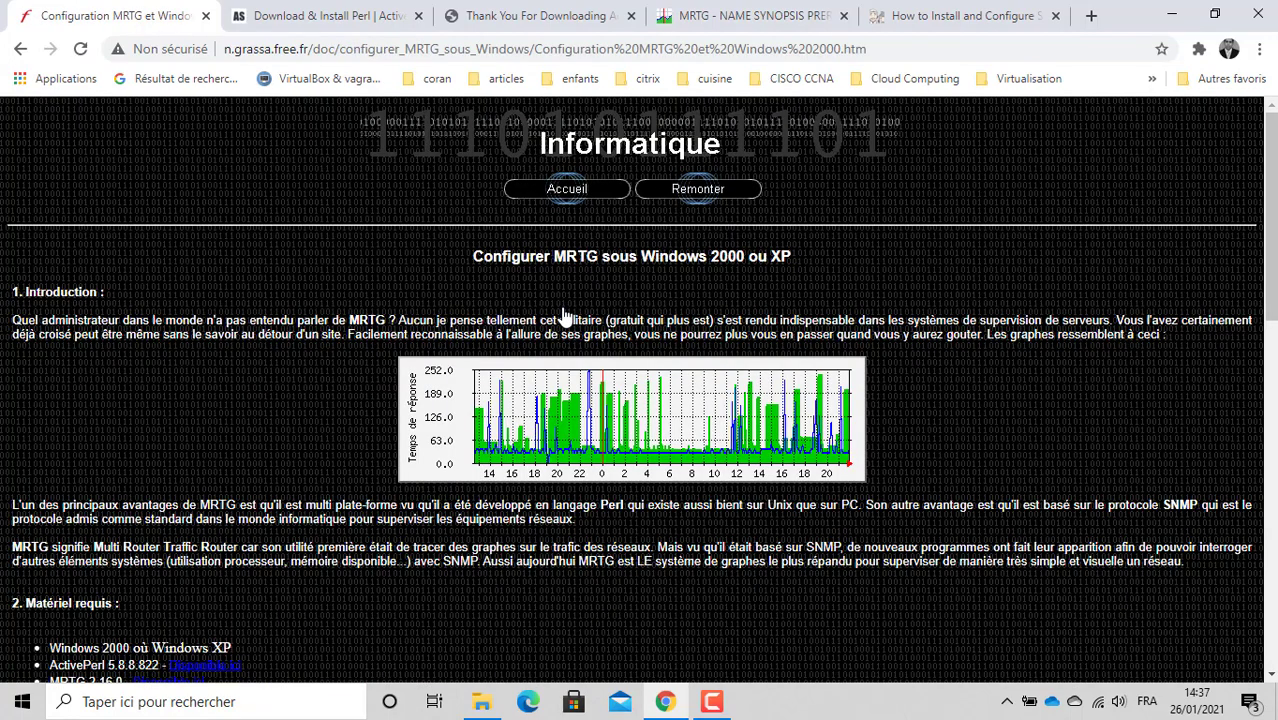
Step: Read the MRTG guide down to section 3, then switch to the ActiveState Perl tab
scroll(563, 316, "down", 1)
scroll(563, 316, "down", 3)
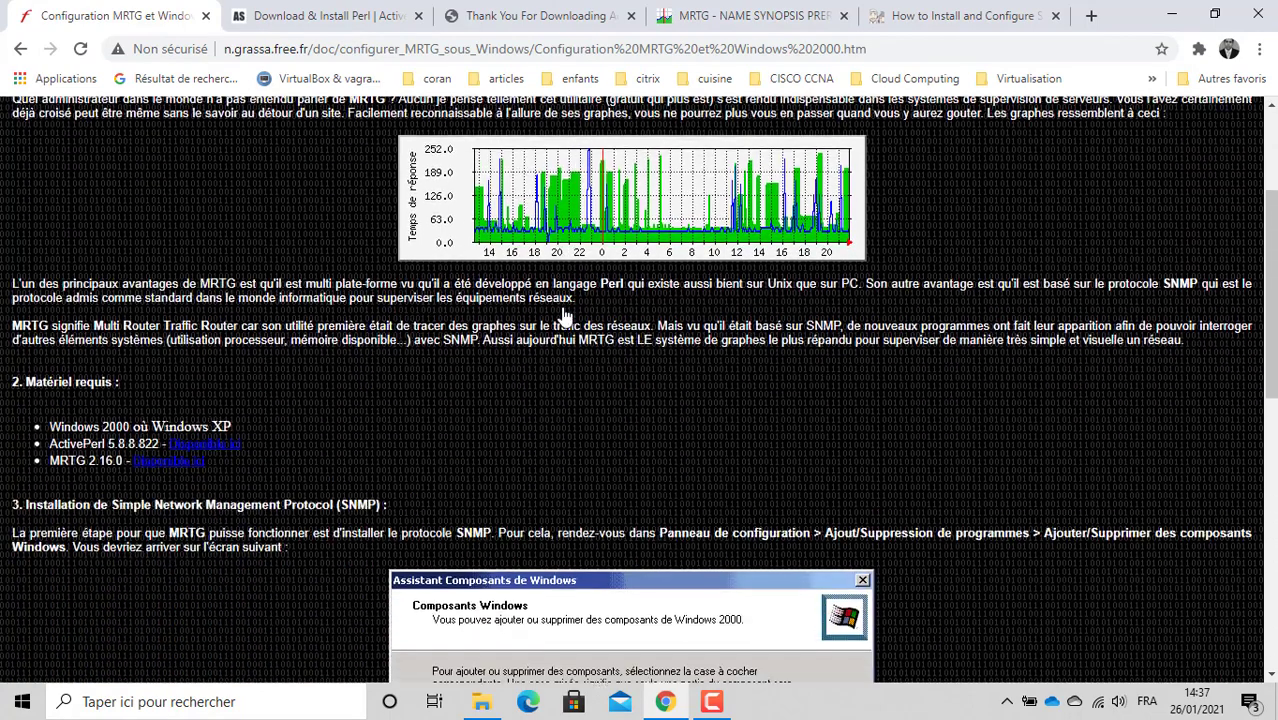
scroll(563, 316, "down", 1)
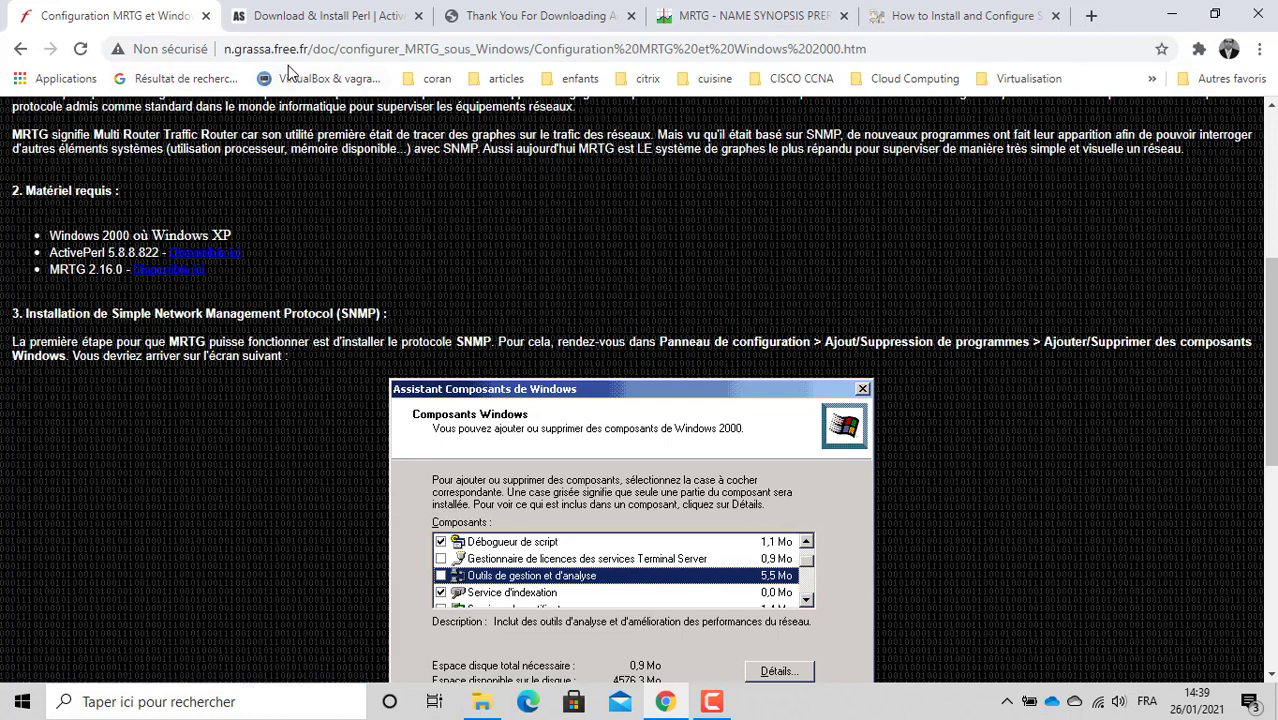
left_click(315, 12)
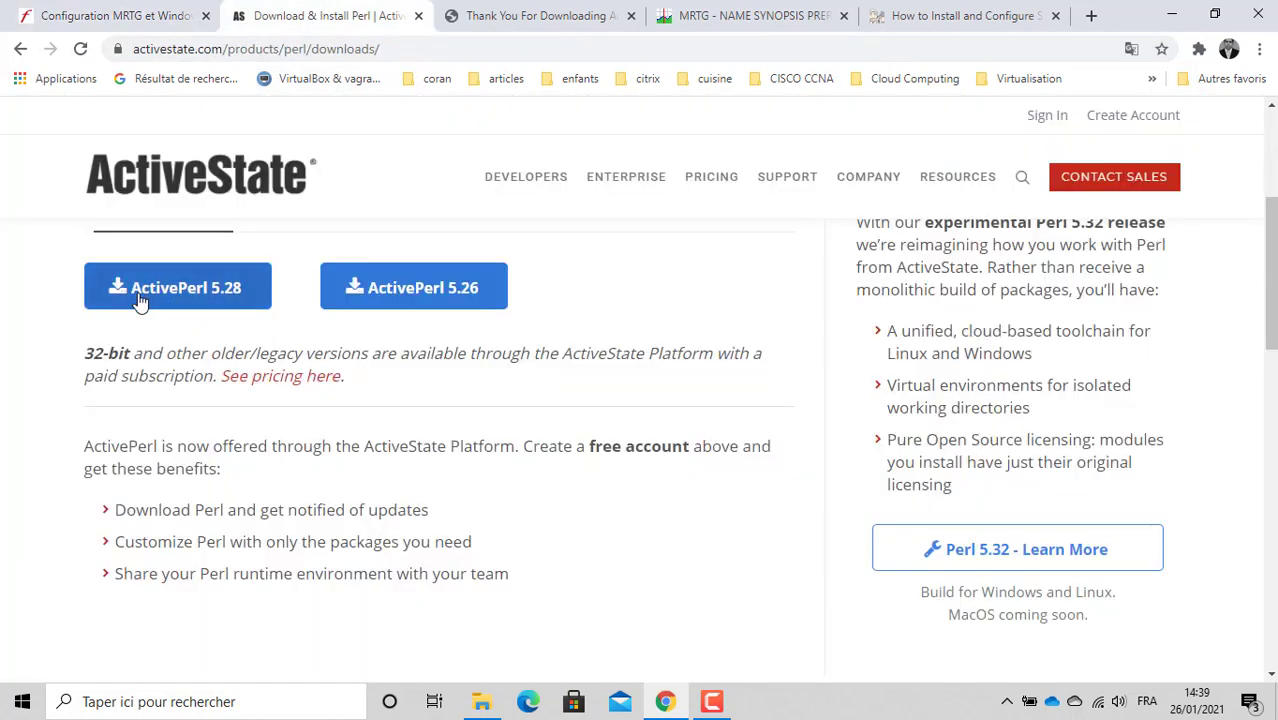
Step: Search Google for 'activeperl download' and open the ActiveState download result
left_click(19, 49)
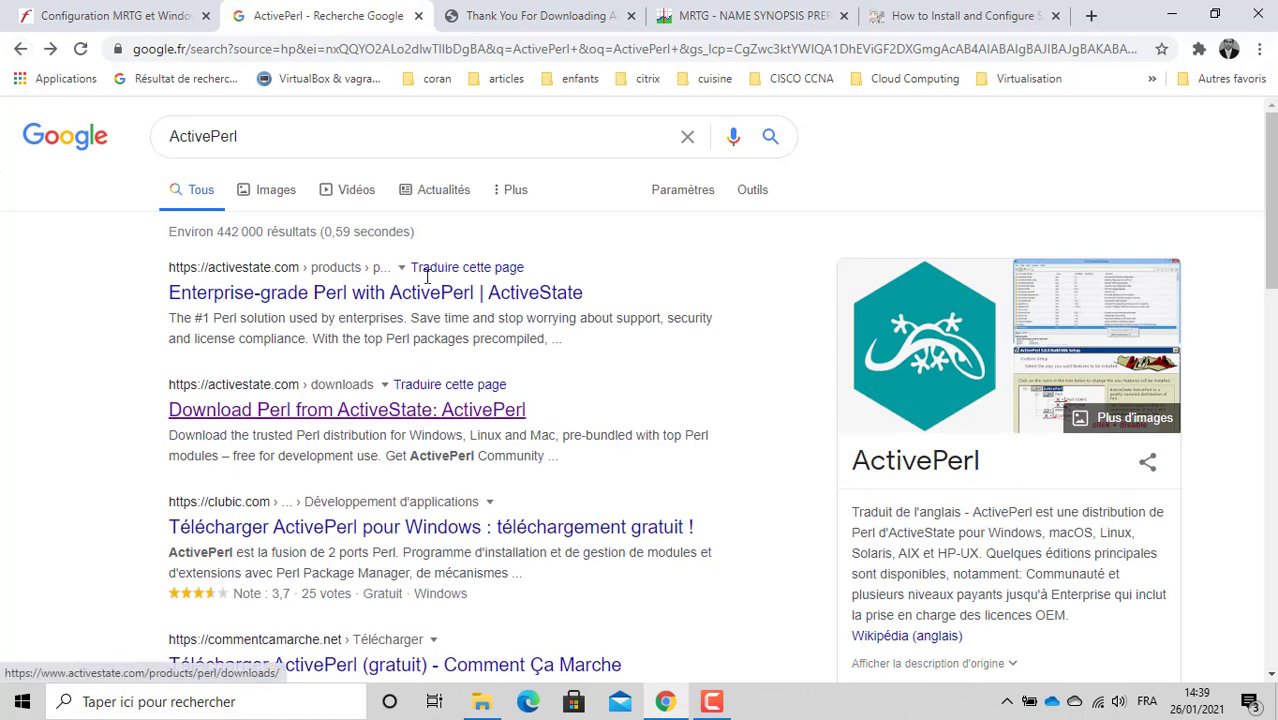
left_click(351, 140)
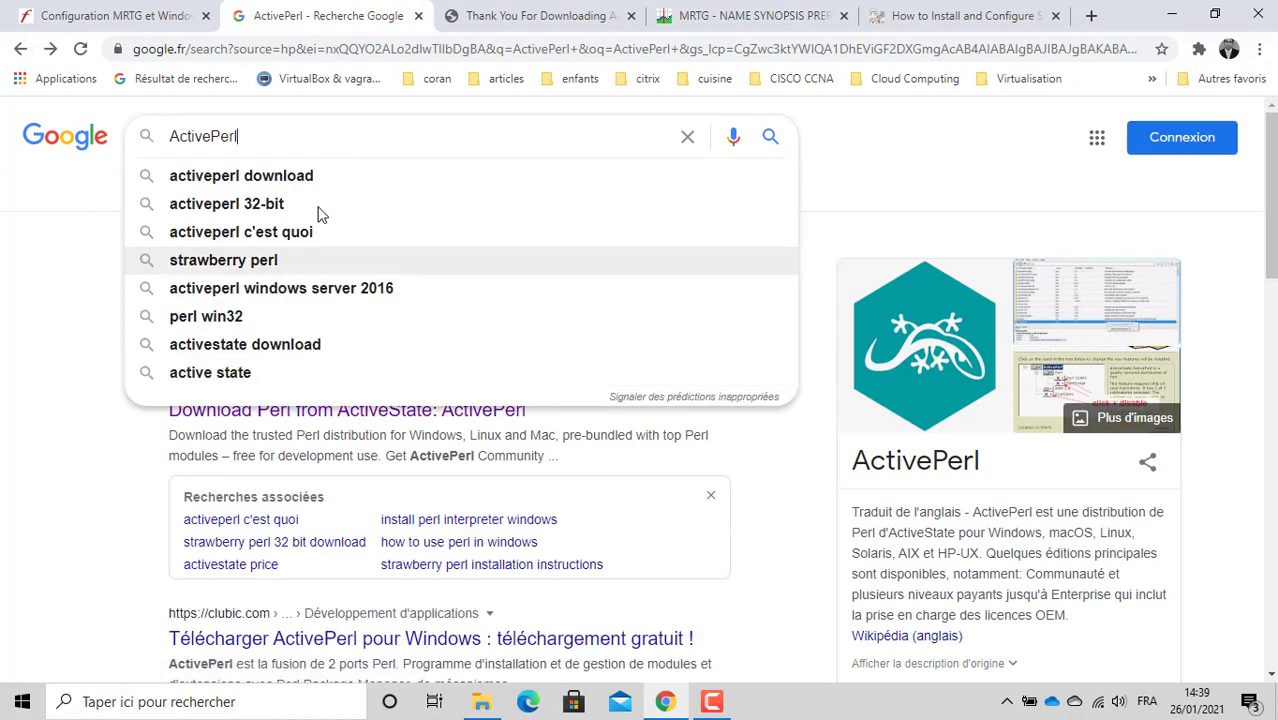
left_click(296, 185)
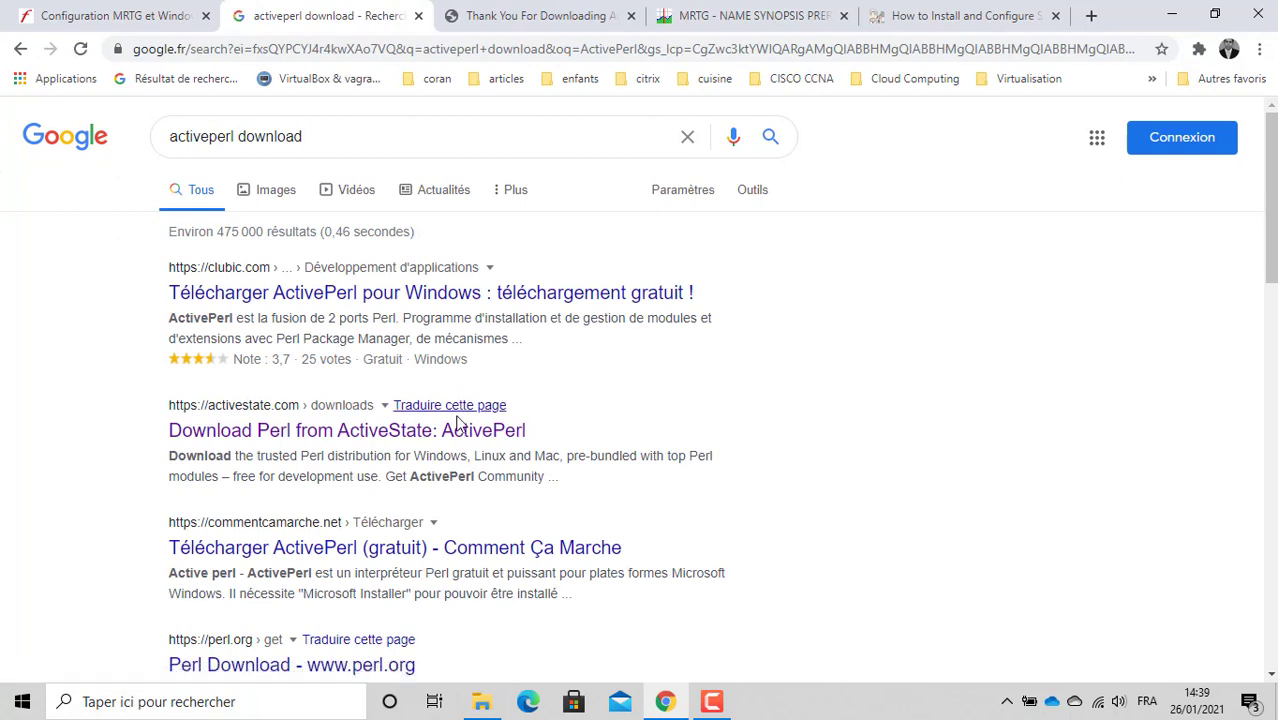
left_click(405, 437)
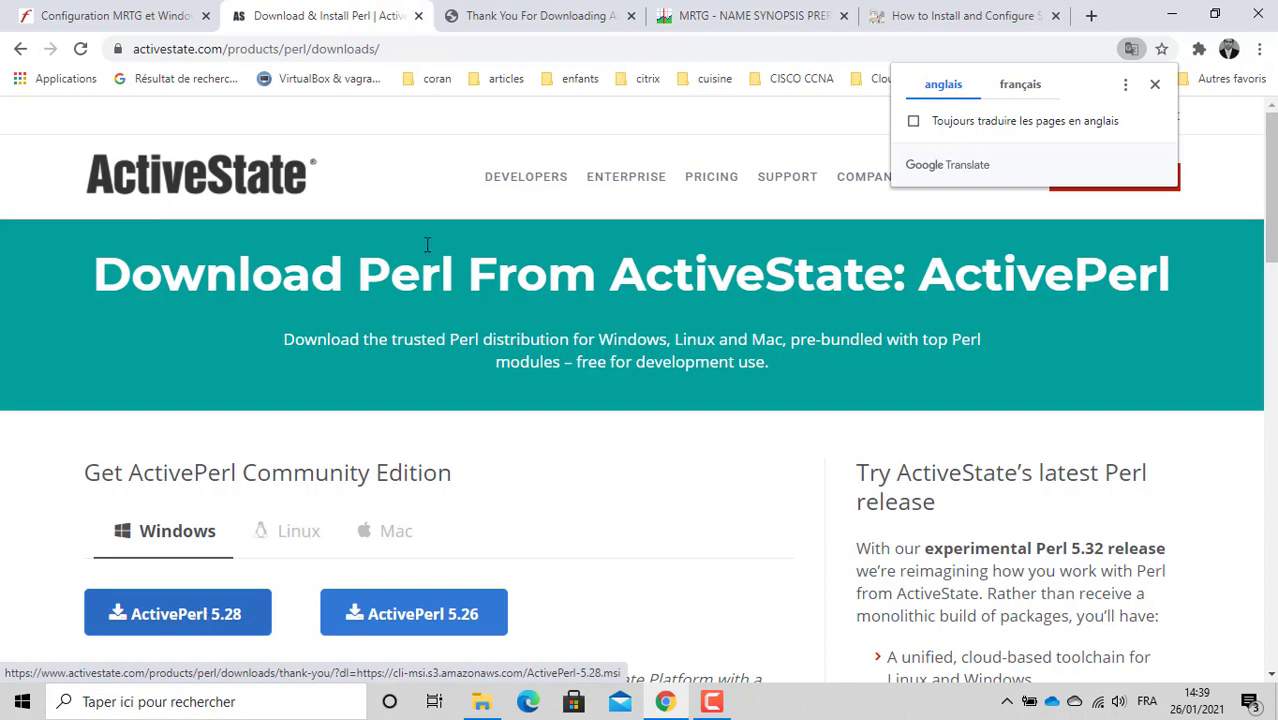
Step: Start the ActivePerl 5.28 download, close the duplicate tab and cancel the Save As dialog
left_click(767, 21)
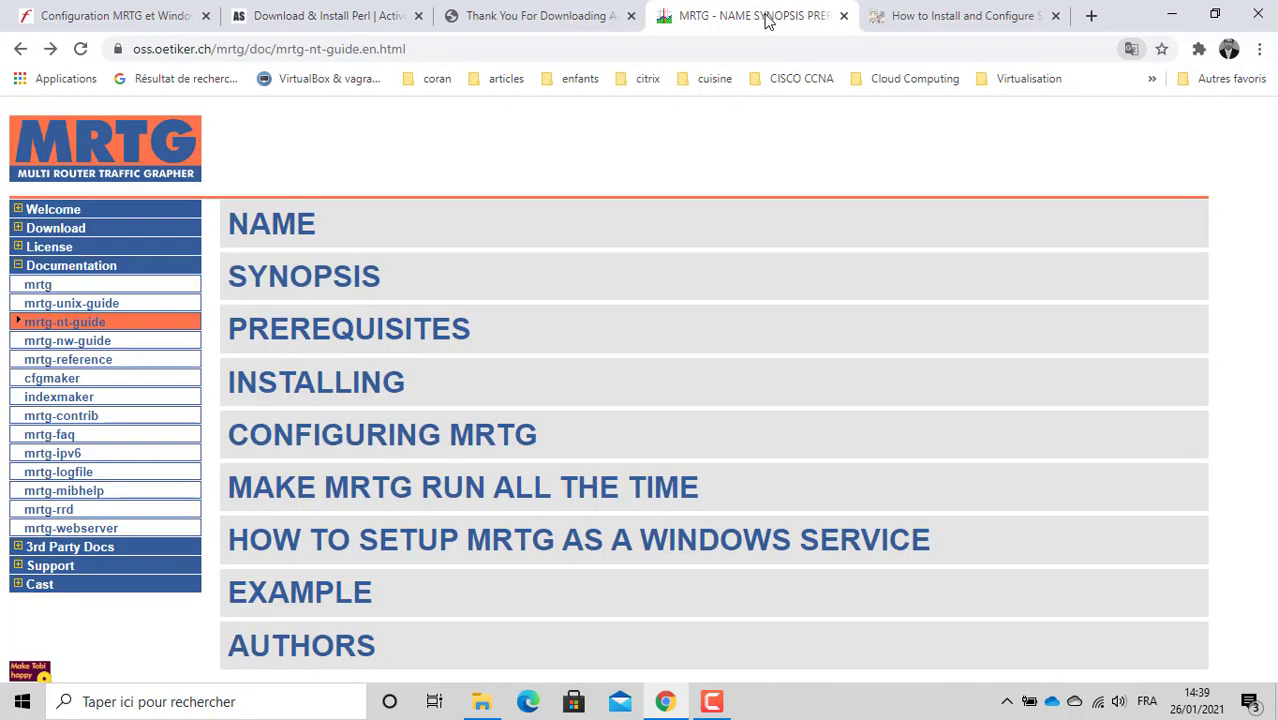
left_click(343, 18)
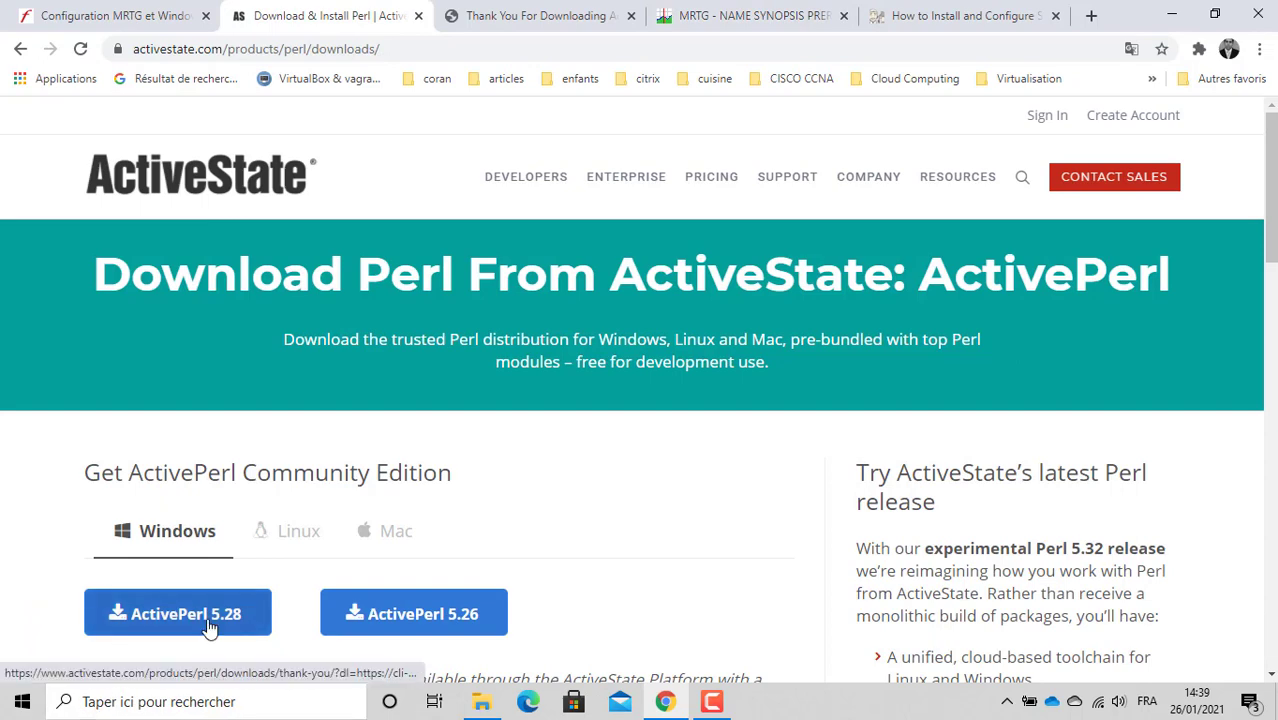
left_click(166, 620)
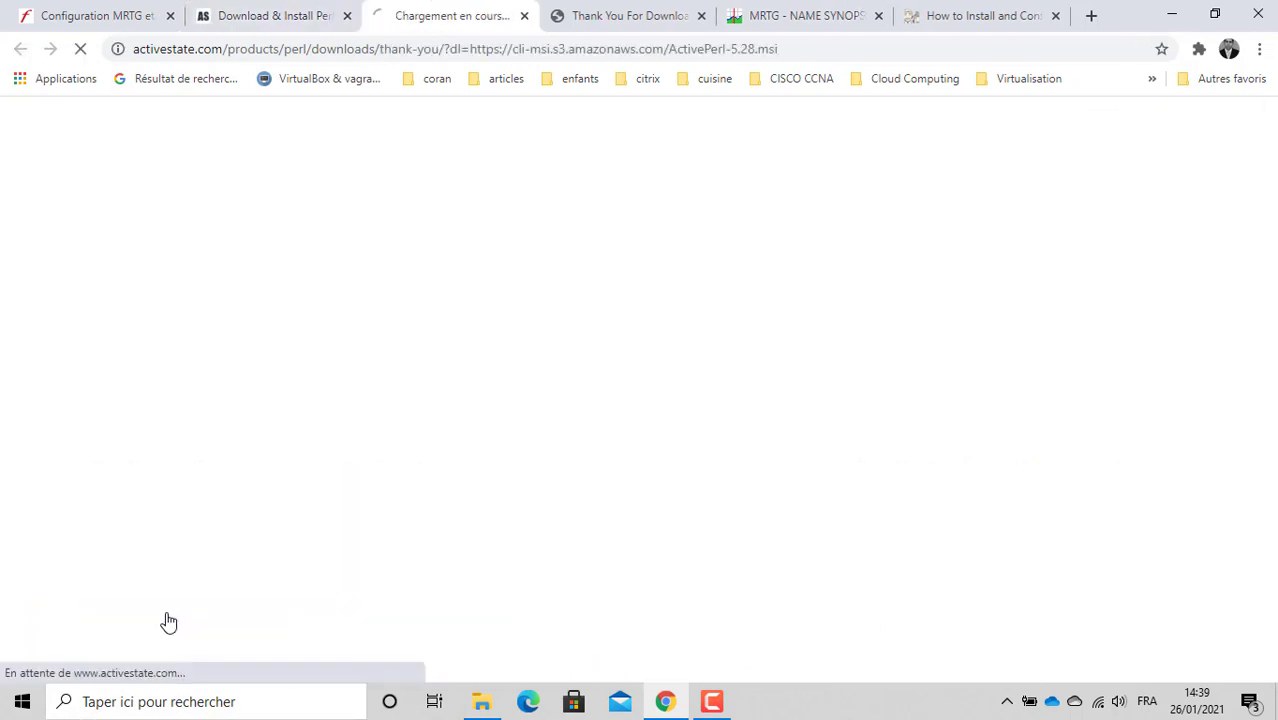
left_click(701, 15)
left_click(367, 552)
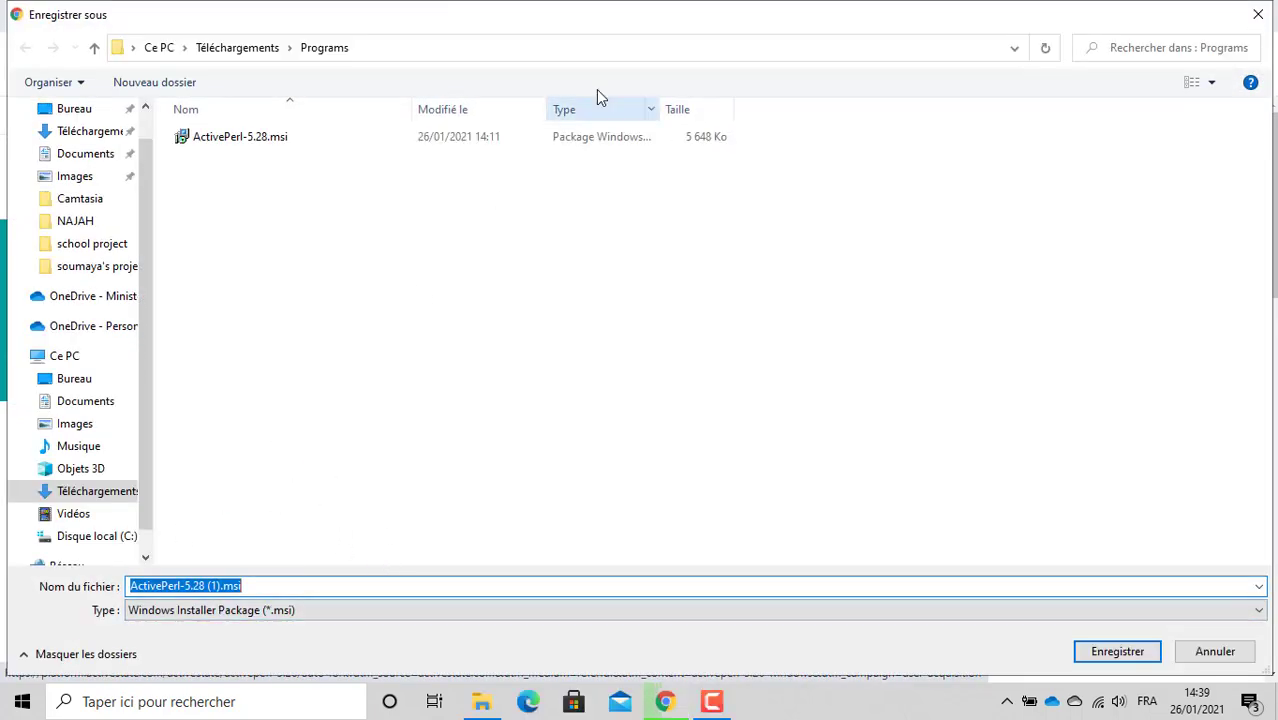
left_click(1258, 14)
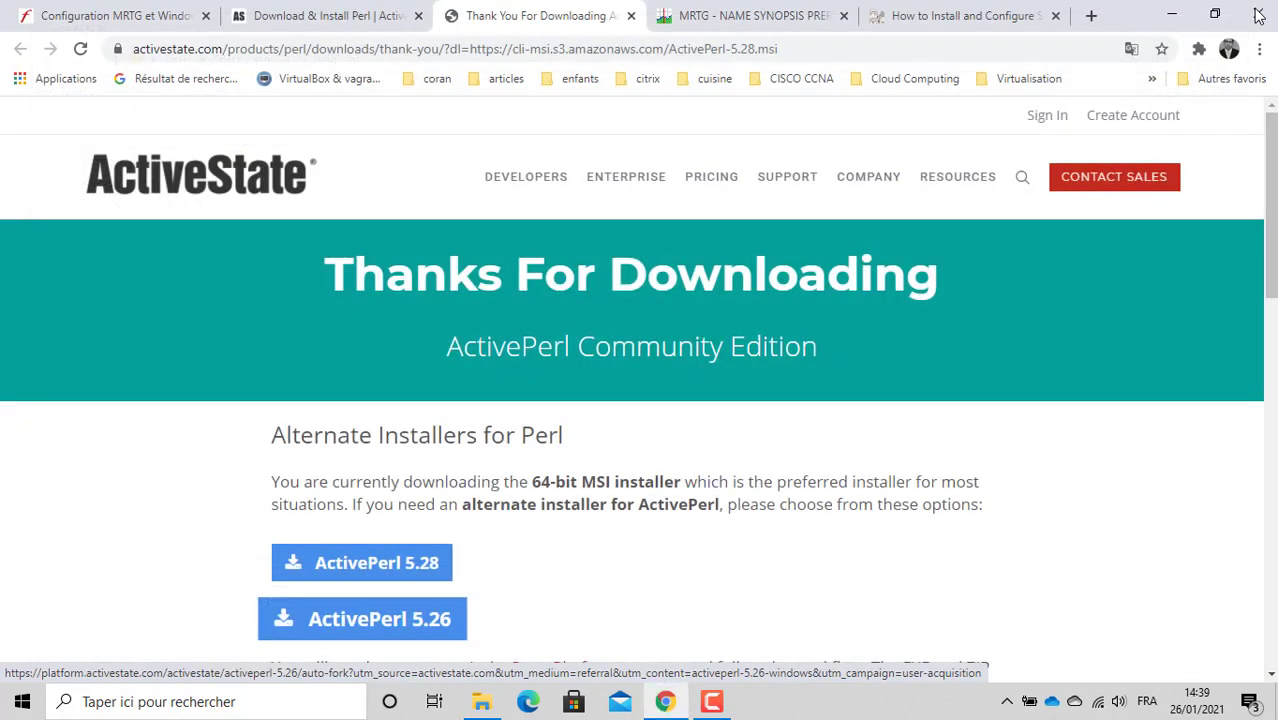
Step: Find mrtg-2.17.4.zip in the MRTG Stable Release listing, then return to the configuration guide
left_click(748, 14)
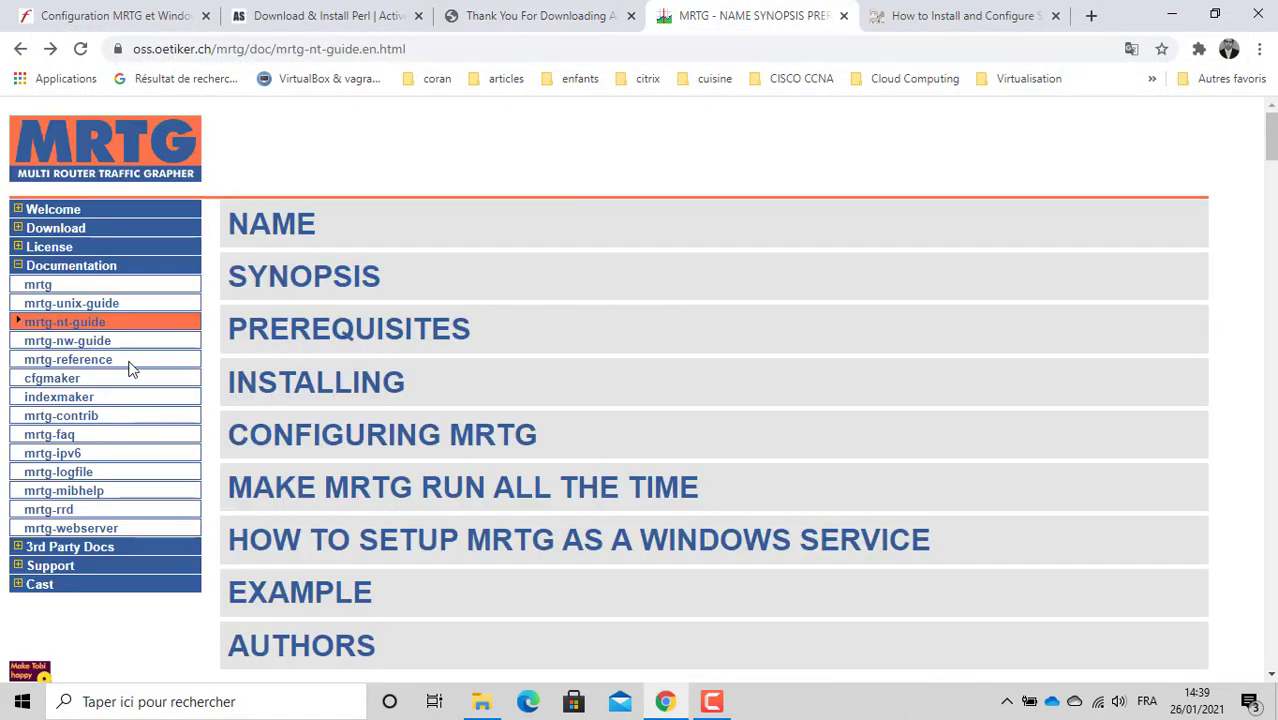
left_click(60, 232)
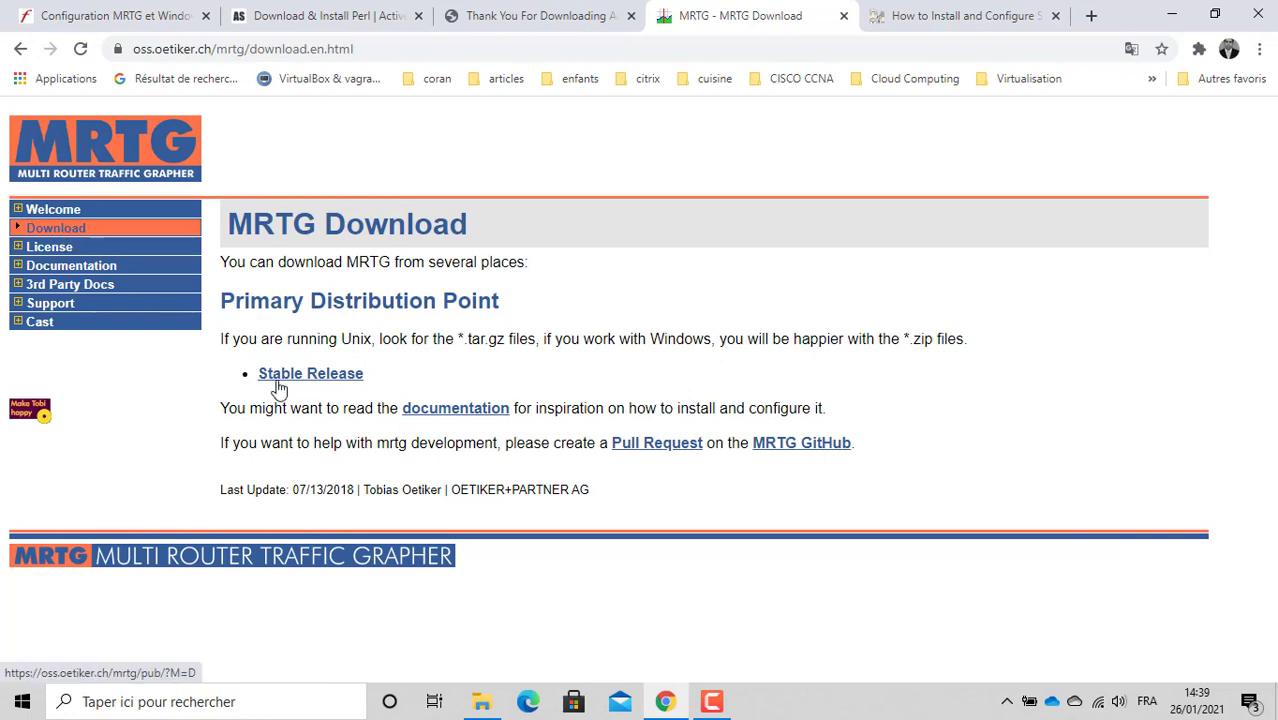
left_click(318, 378)
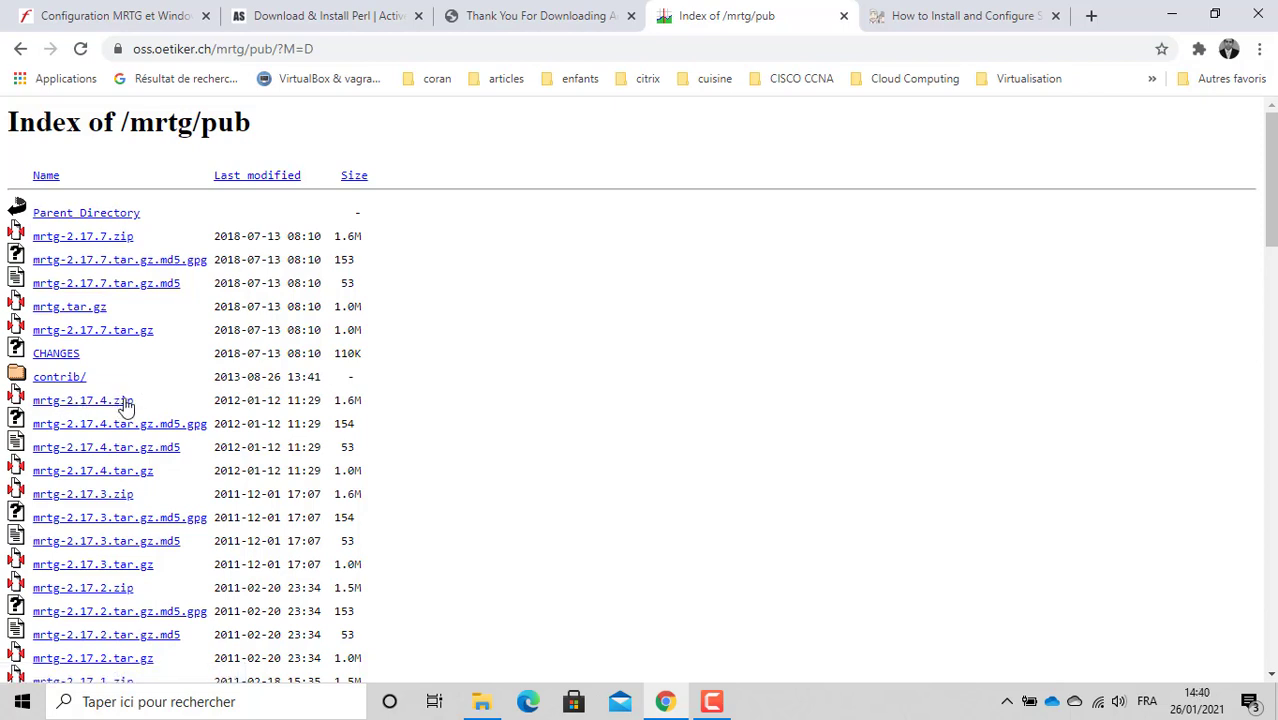
left_click_drag(149, 400, 35, 400)
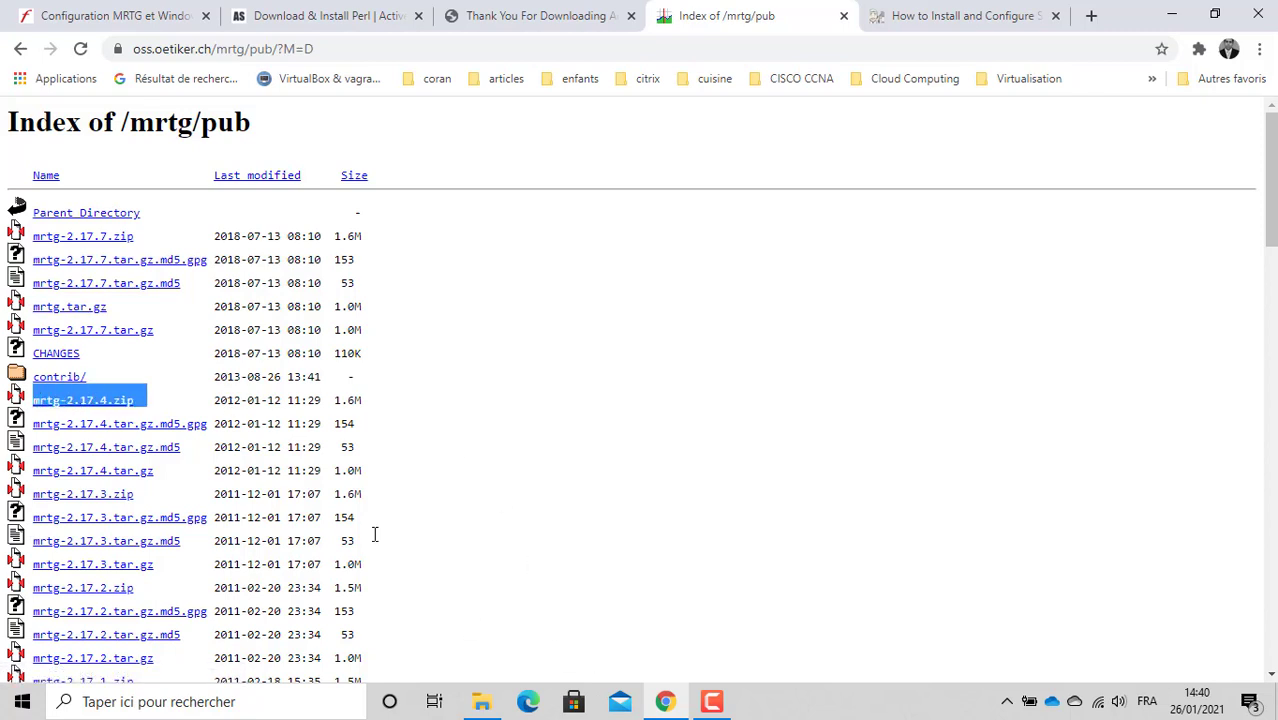
left_click(622, 392)
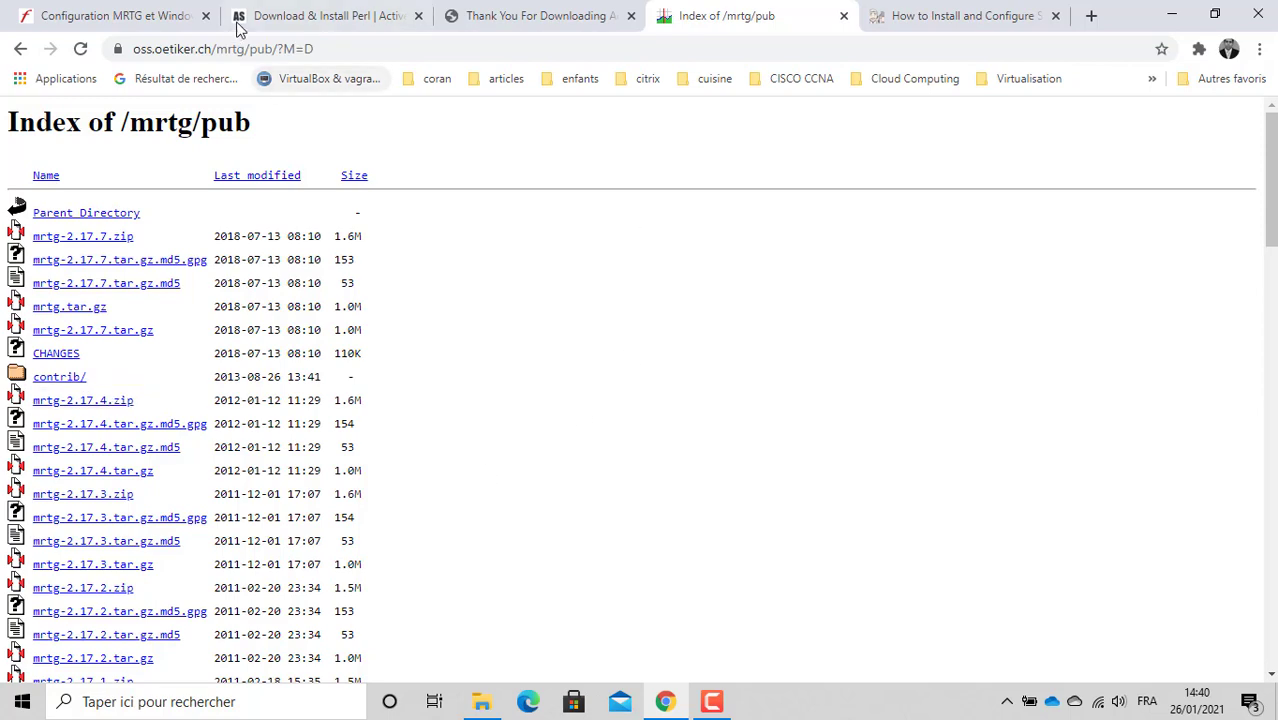
left_click(296, 16)
left_click(170, 16)
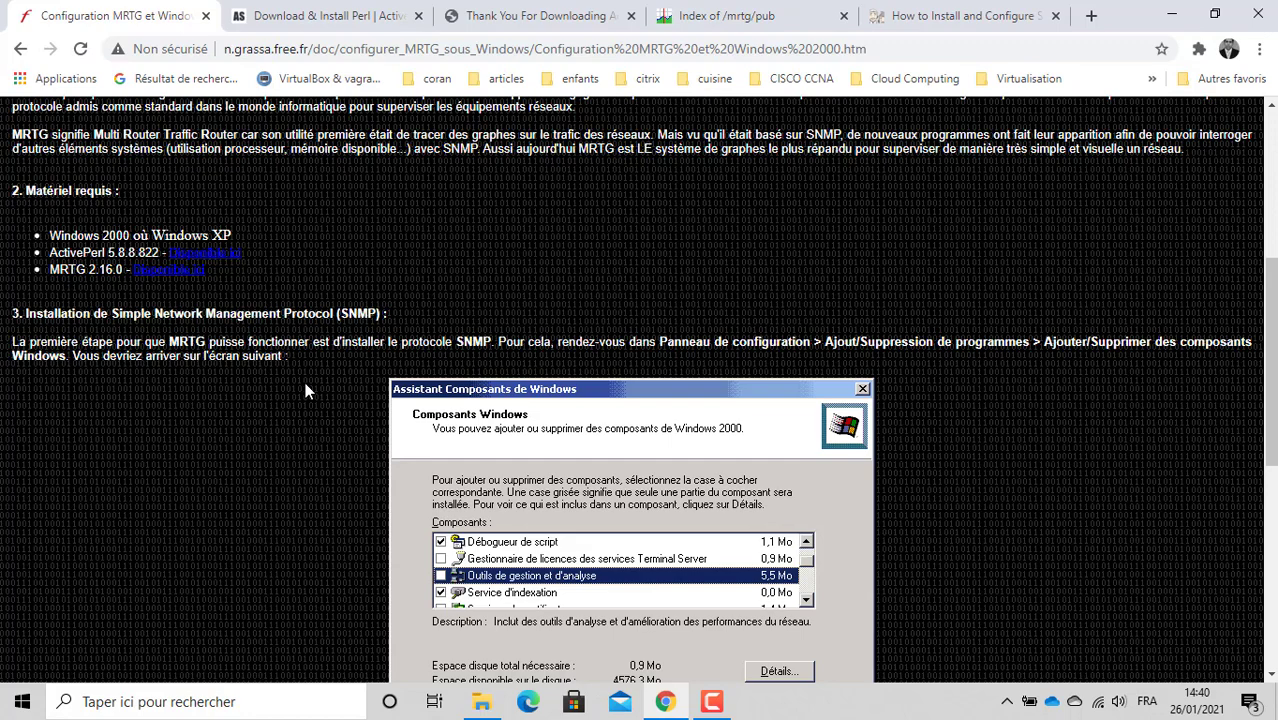
Step: Read the guide's Windows Components SNMP step, then minimize Chrome to show the desktop
scroll(305, 382, "down", 2)
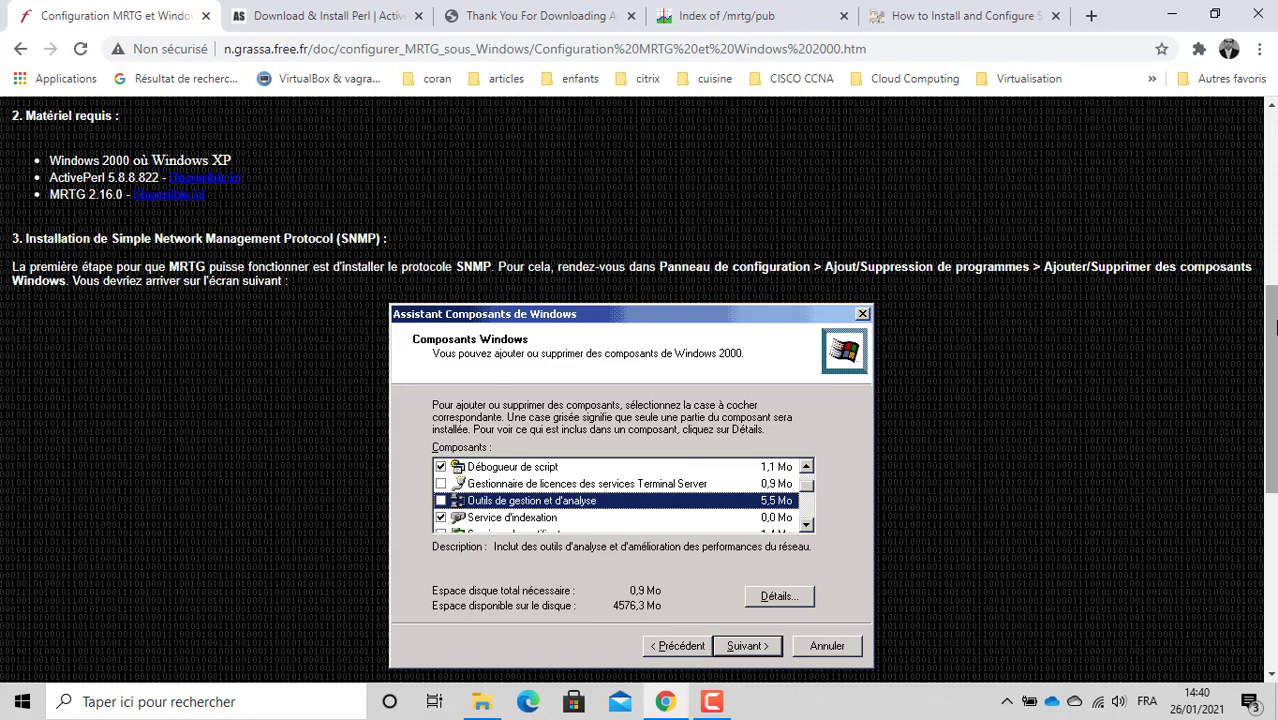
right_click(1275, 338)
left_click(1122, 305)
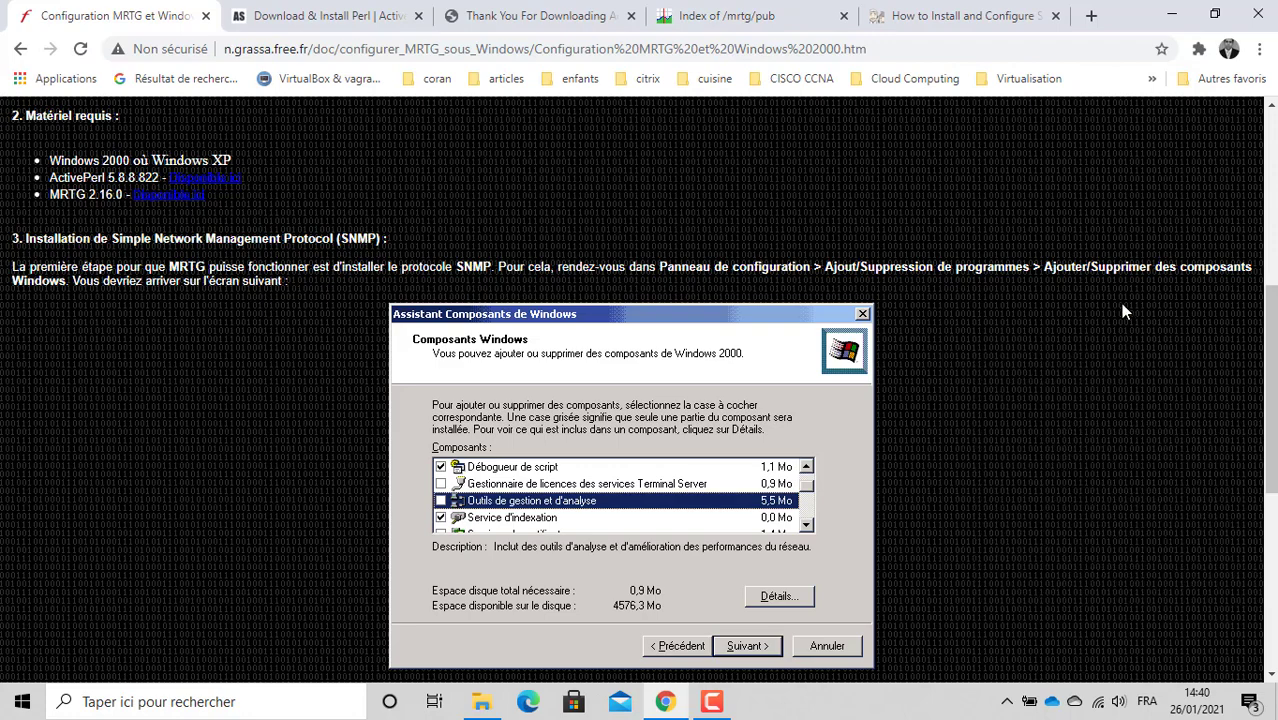
scroll(1122, 312, "down", 2)
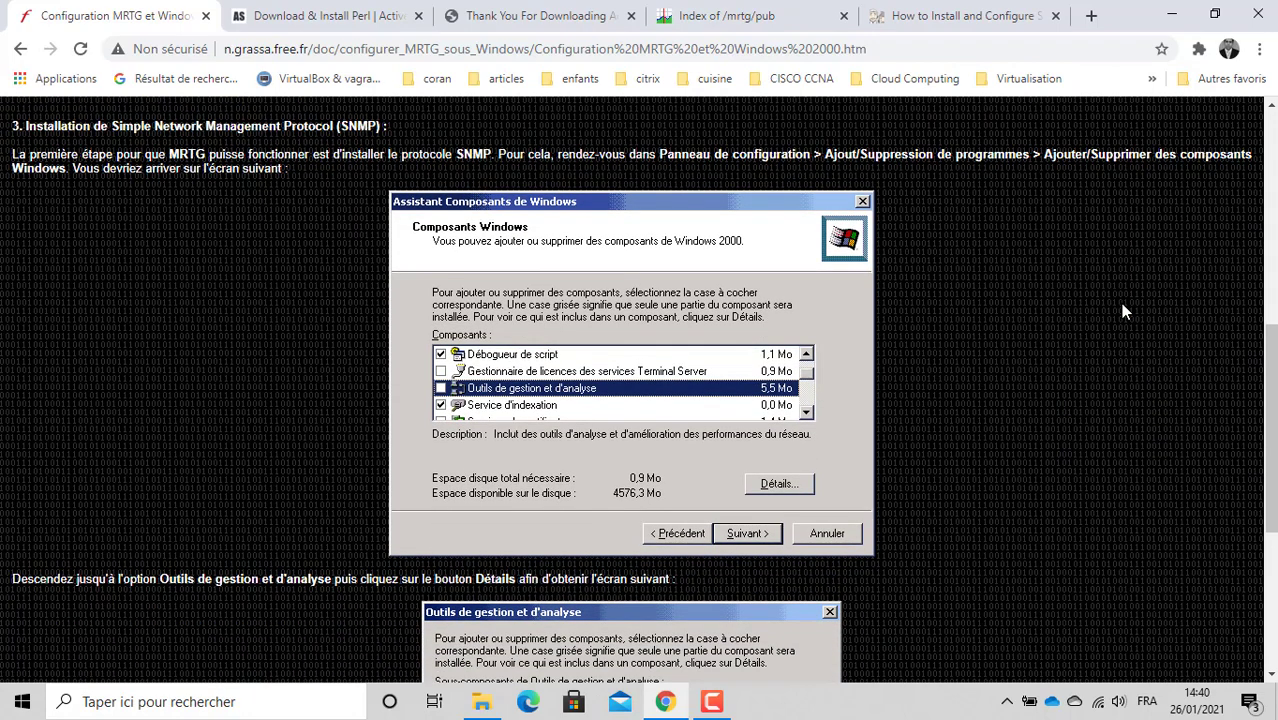
scroll(1121, 307, "down", 1)
scroll(1121, 307, "up", 1)
left_click(1170, 12)
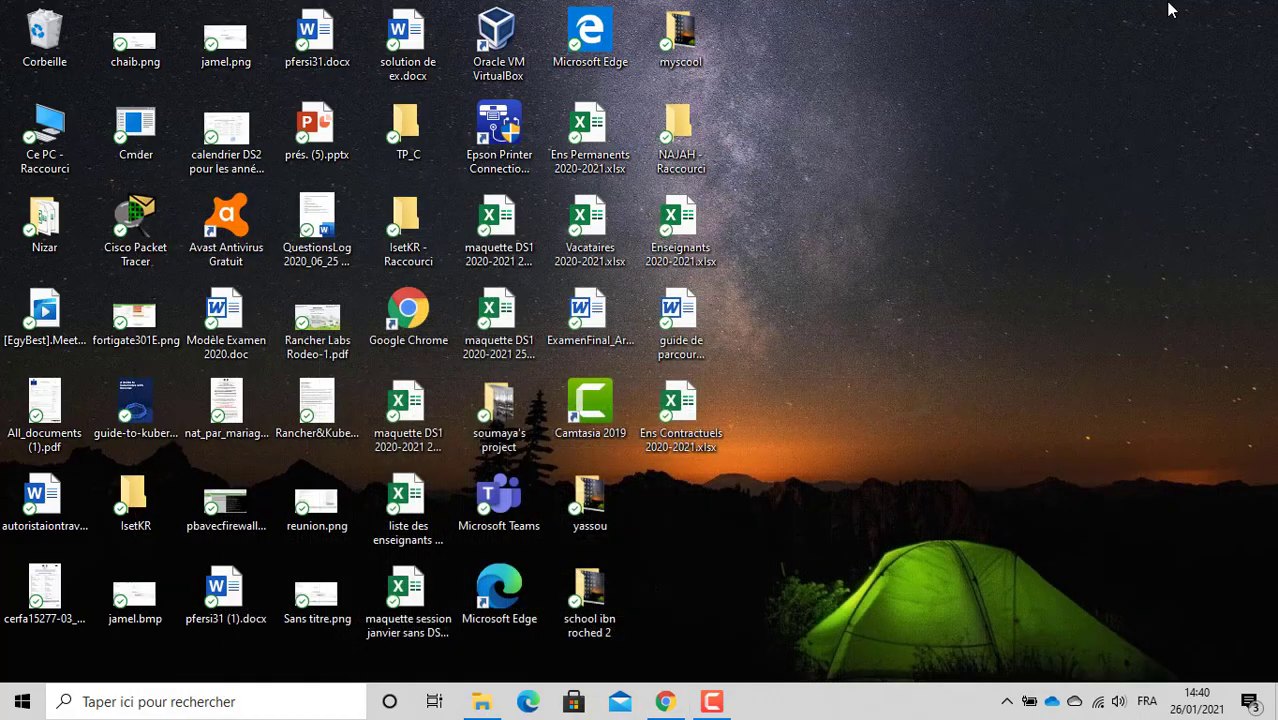
Step: Open Control Panel via 'pann' search, then Programmes > 'Activer ou désactiver des fonctionnalités Windows'
left_click(22, 702)
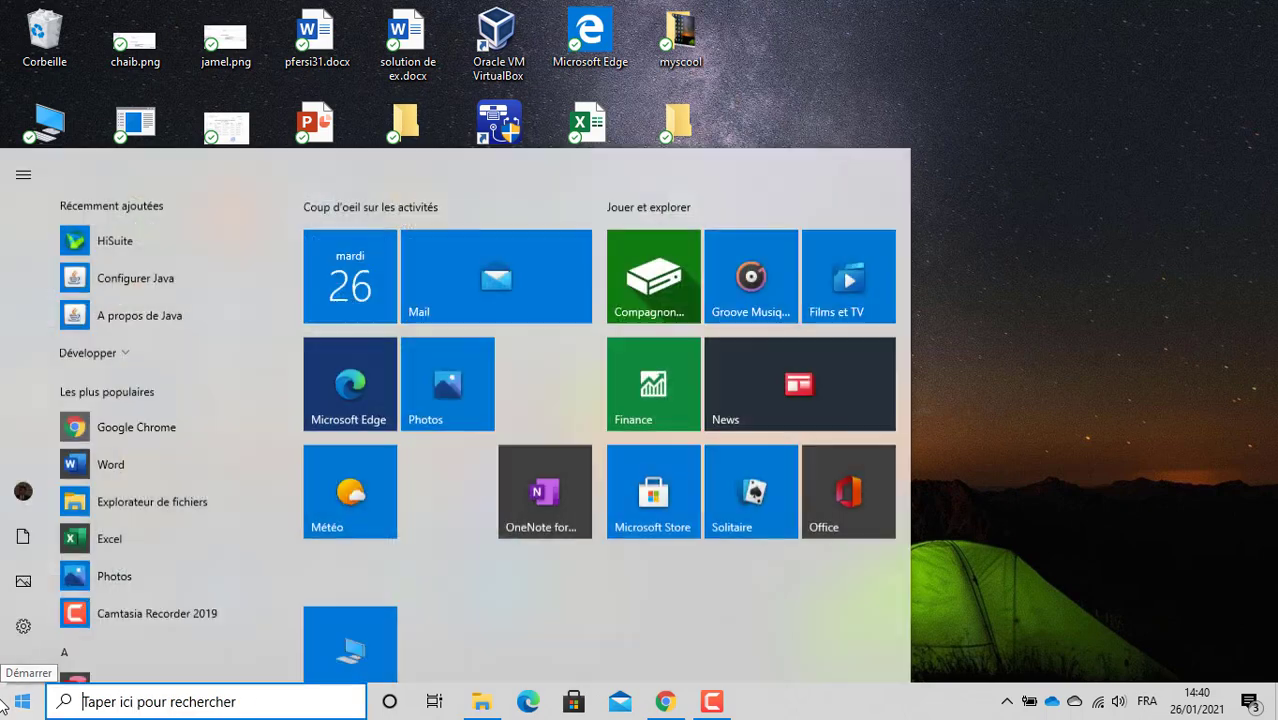
type("pann")
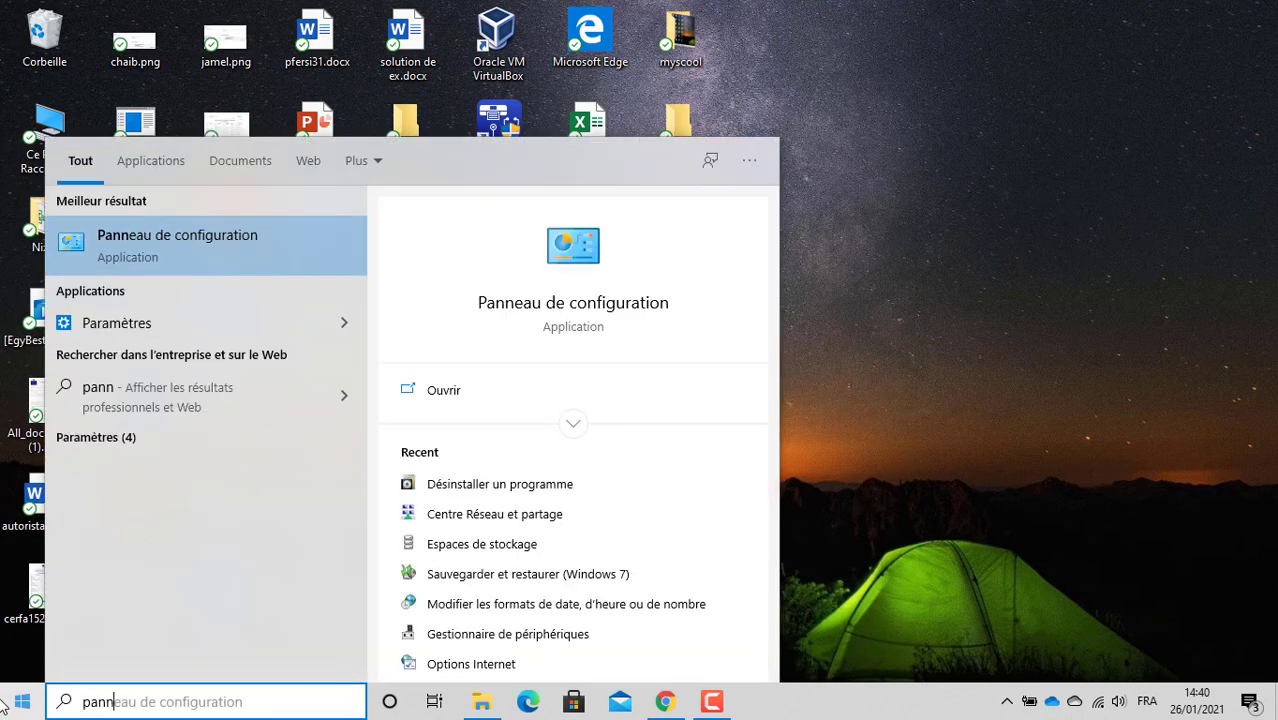
key("Return")
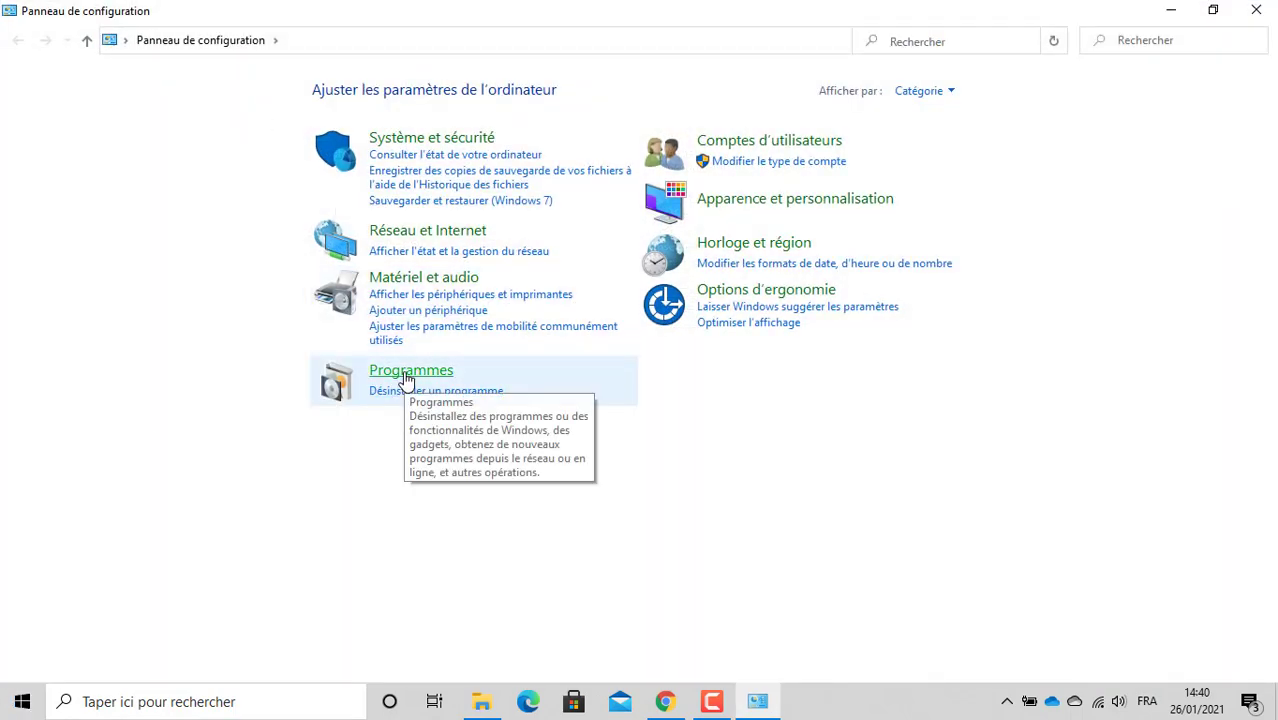
left_click(439, 394)
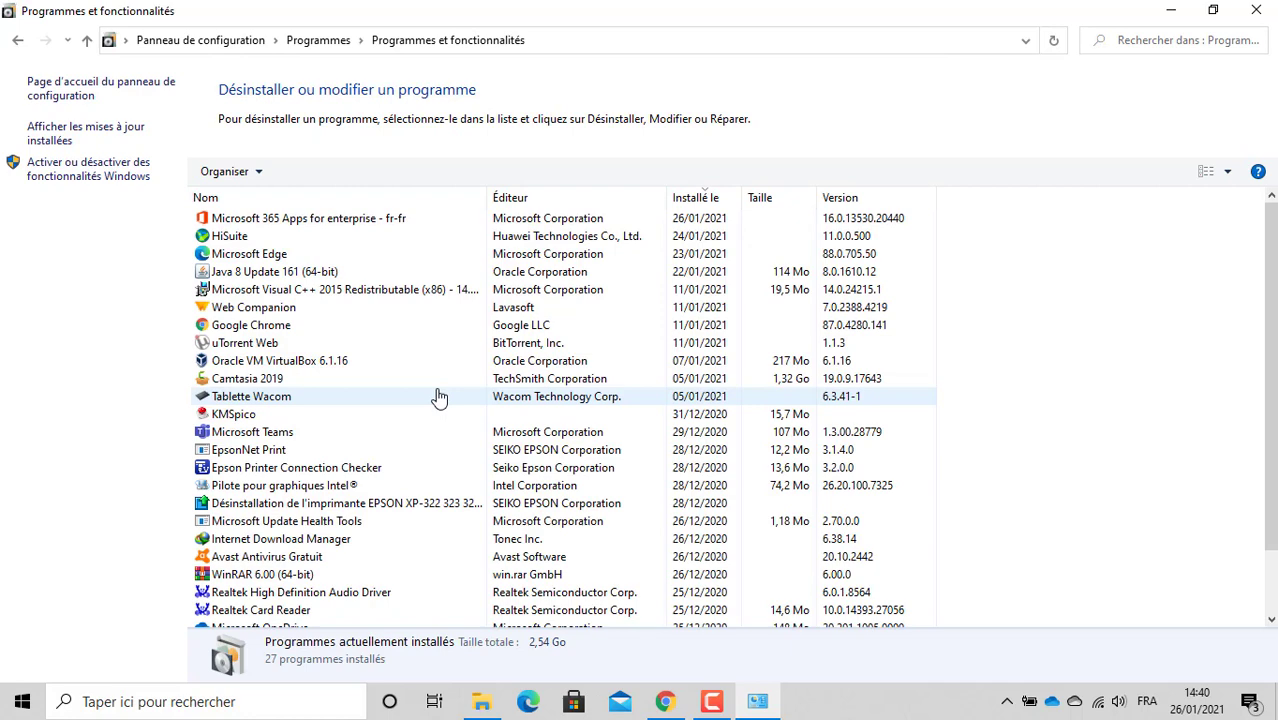
left_click(86, 175)
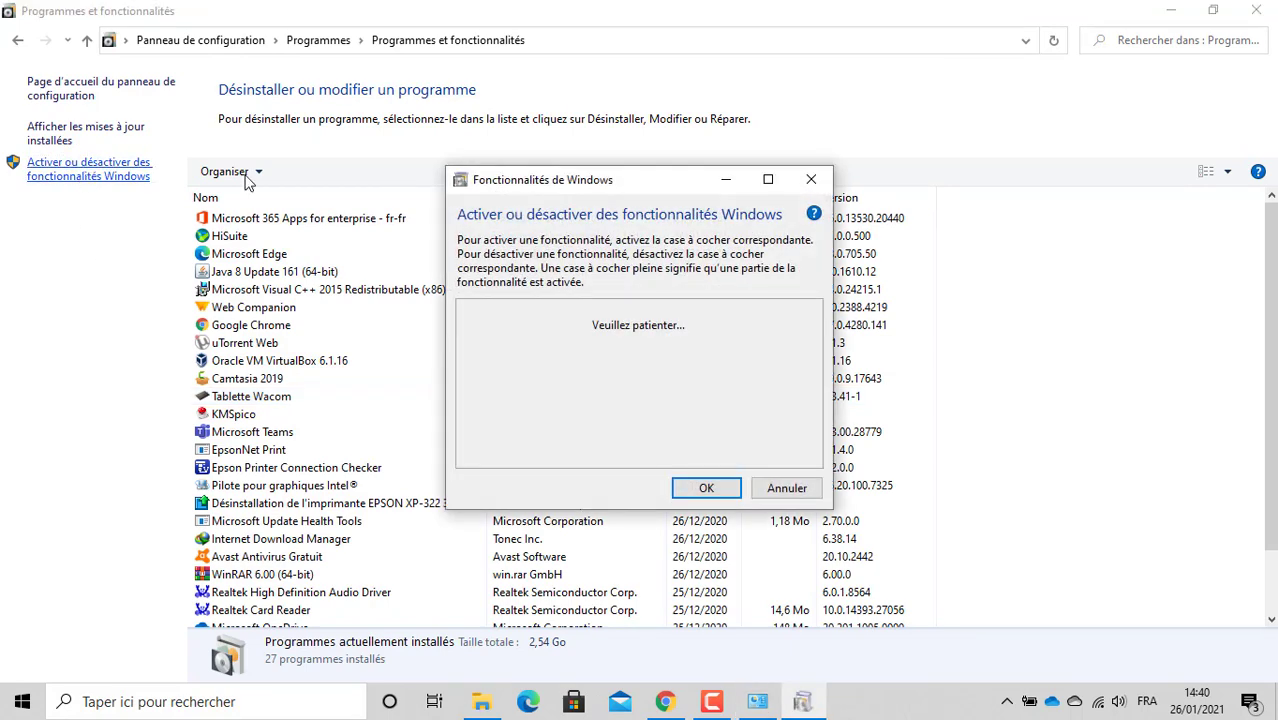
Step: Maximize Windows Features and inspect the entries from .NET Framework 4.8 to Data Center Bridging
left_click(768, 179)
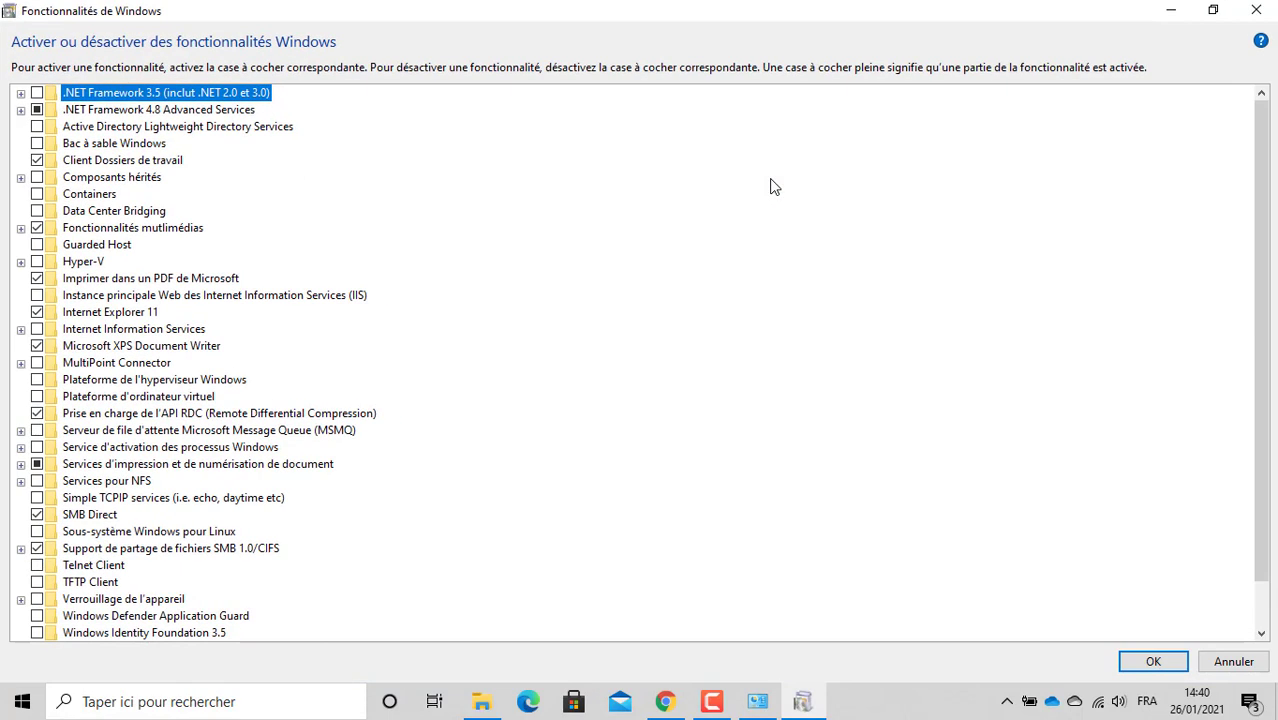
left_click(136, 111)
left_click(116, 128)
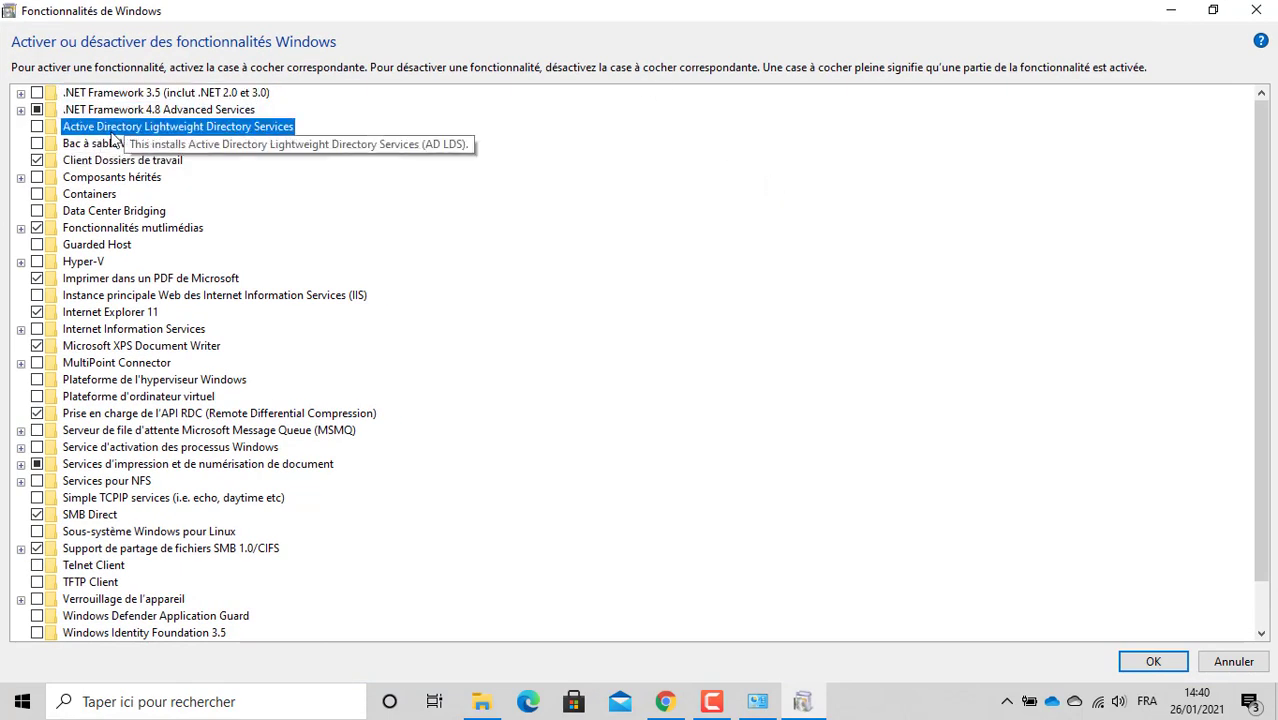
left_click(94, 148)
left_click(93, 162)
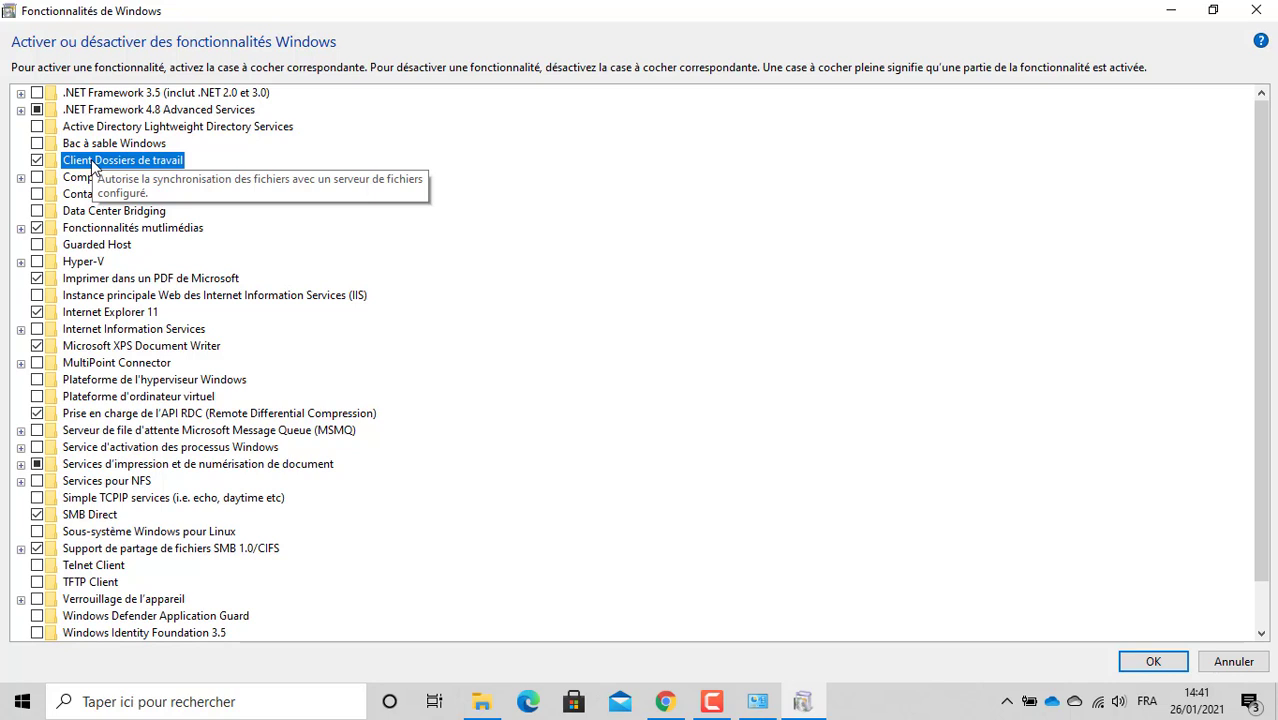
left_click(101, 213)
Step: Browse the remaining features with letter and arrow keys, then close the dialog unchanged
key("f")
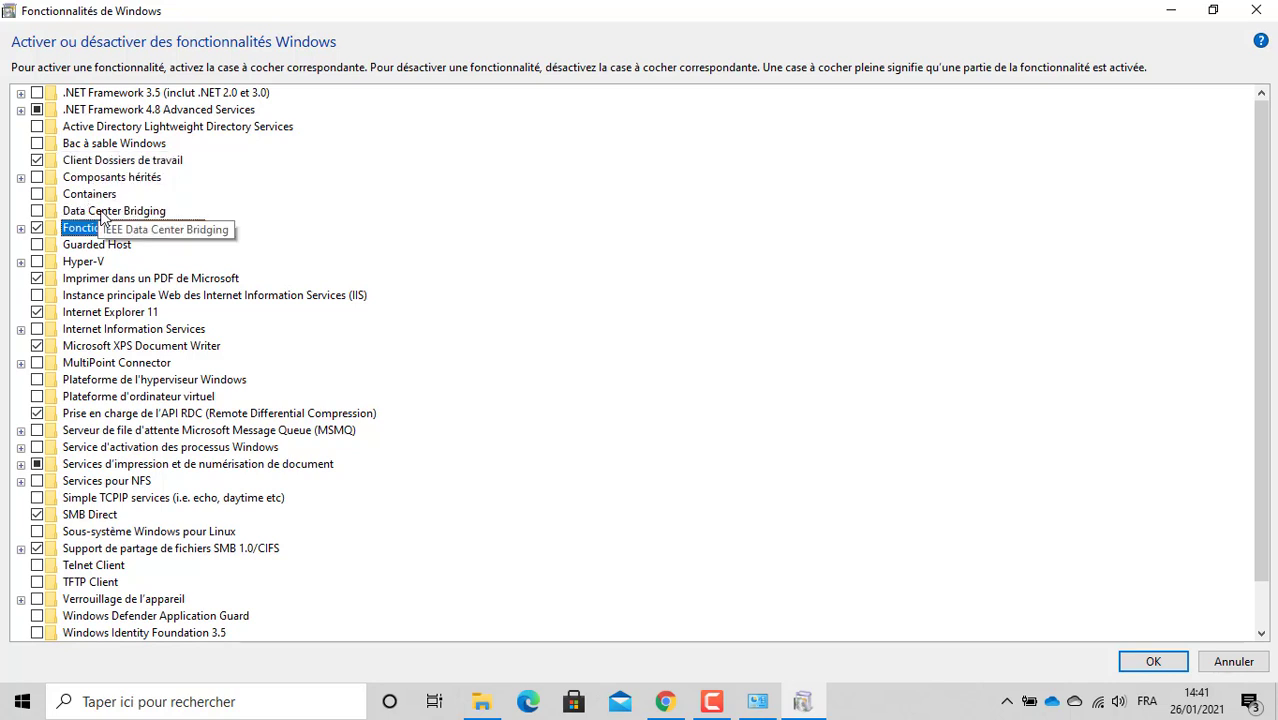
key("g")
key("m")
key("p")
key("p")
key("p")
key("Down")
key("Down")
key("Down")
key("Down")
key("Down")
key("Down")
key("Down")
key("Down")
key("Down")
key("Down")
key("Down")
key("Down")
key("Down")
key("Down")
key("Down")
key("Down")
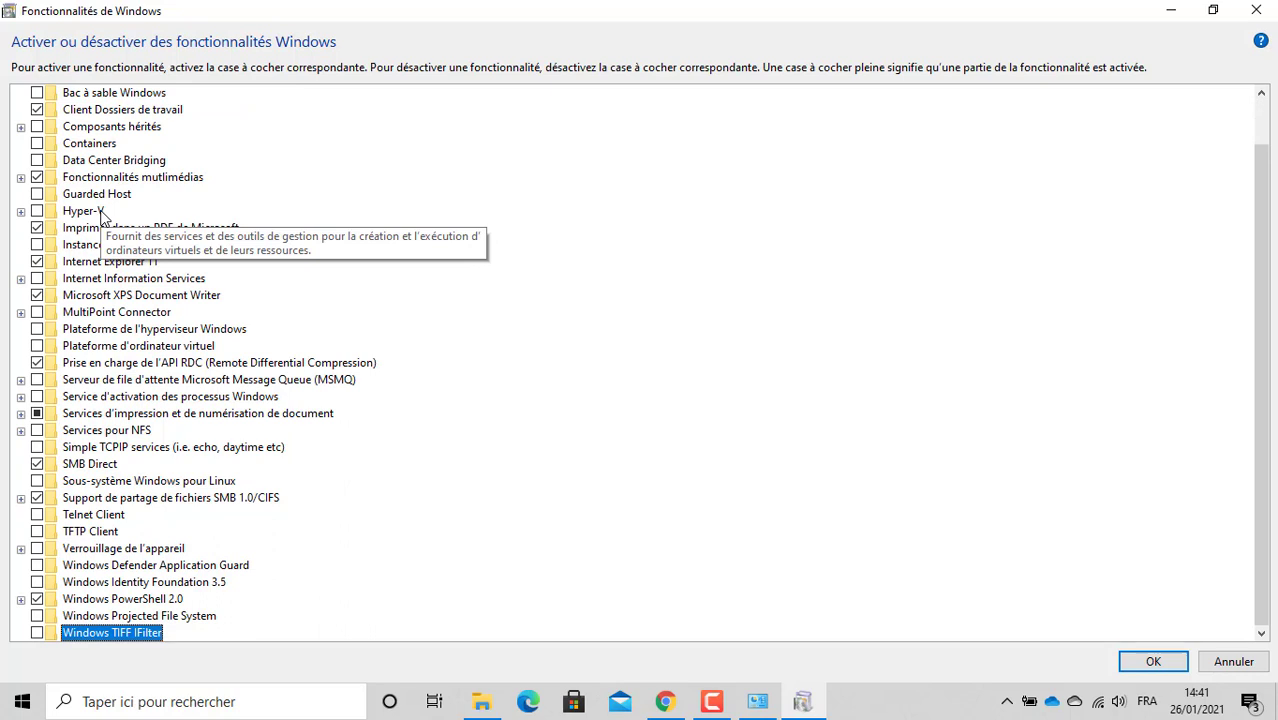
key("Up")
key("Up")
key("Up")
key("Up")
key("Up")
key("Up")
key("Up")
key("Up")
key("Up")
key("Up")
key("Up")
key("Up")
key("Up")
key("Up")
key("Up")
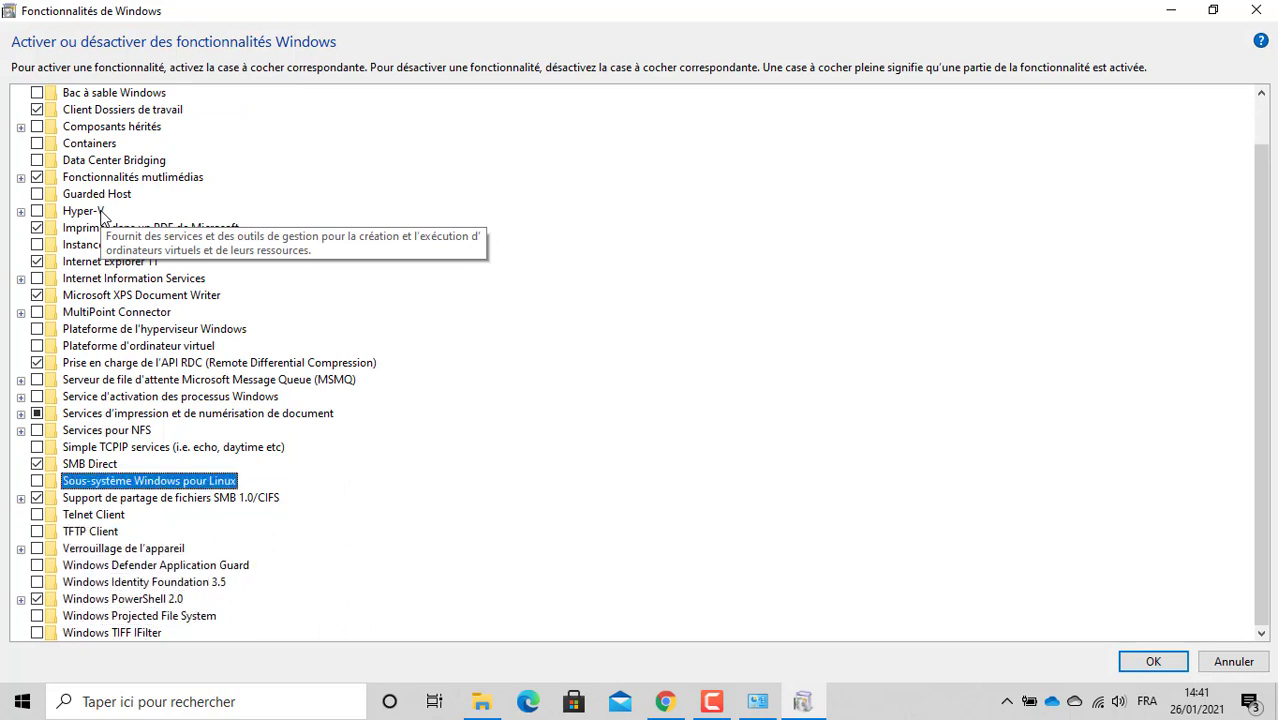
key("Up")
key("Up")
key("Up")
key("Up")
key("Up")
key("Up")
key("Up")
key("Up")
key("Up")
key("Up")
key("Up")
key("Up")
key("Up")
key("Up")
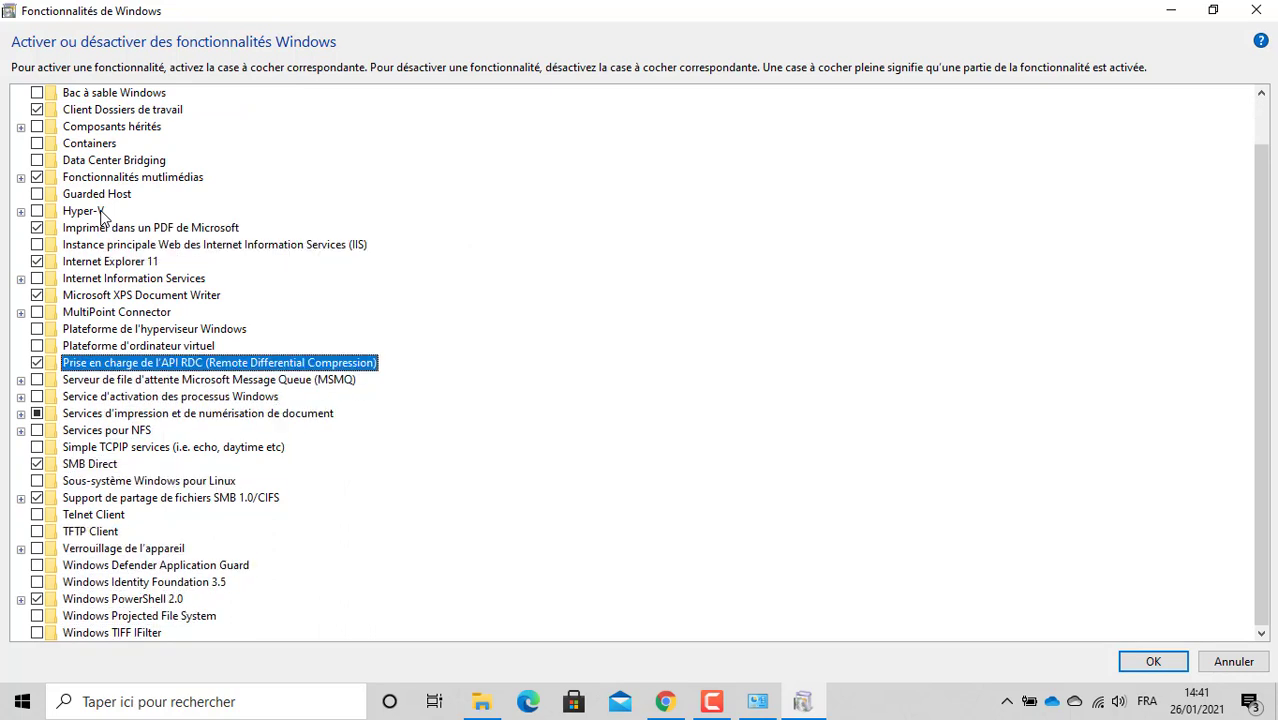
key("Up")
key("Up")
key("Up")
key("Up")
key("Up")
key("Up")
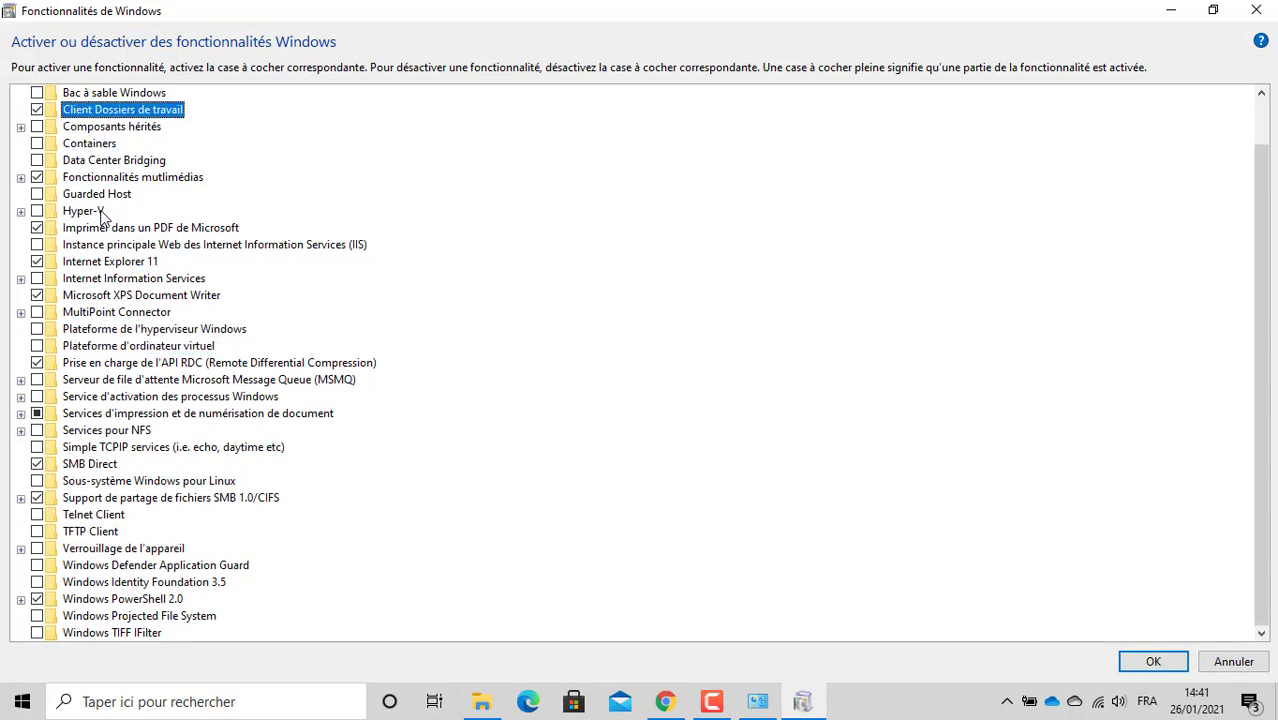
key("Down")
key("Down")
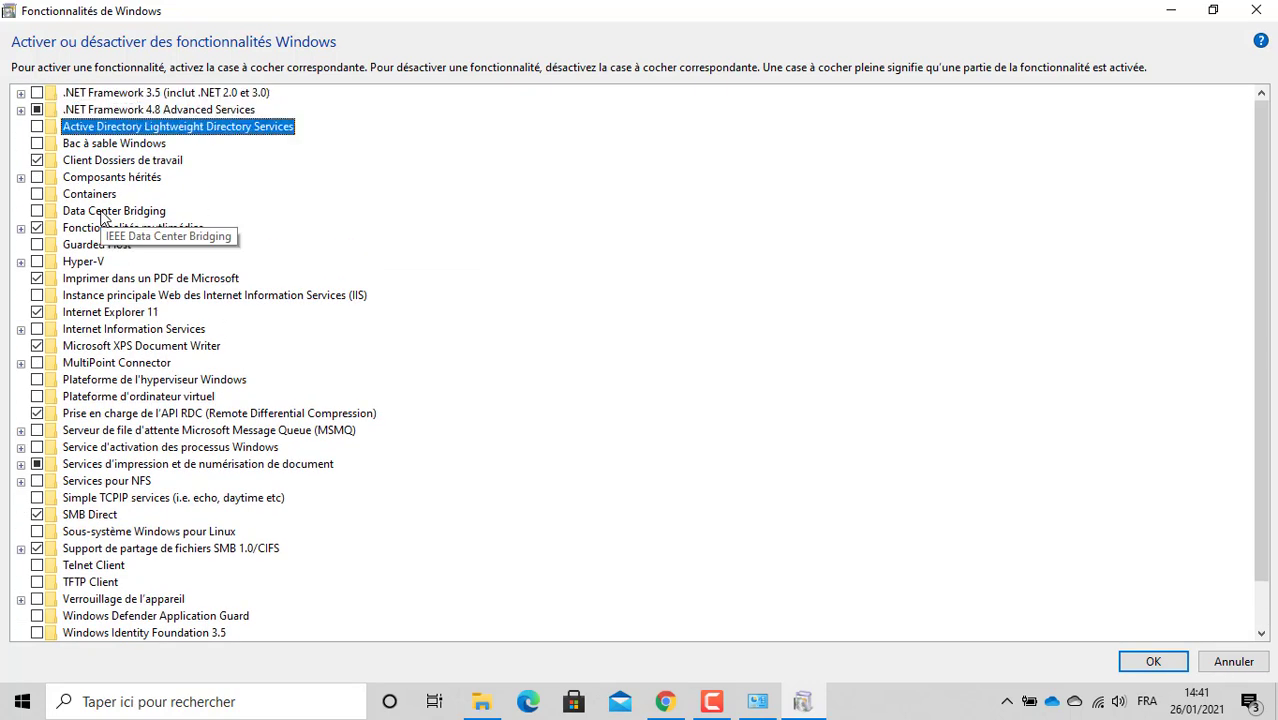
key("Down")
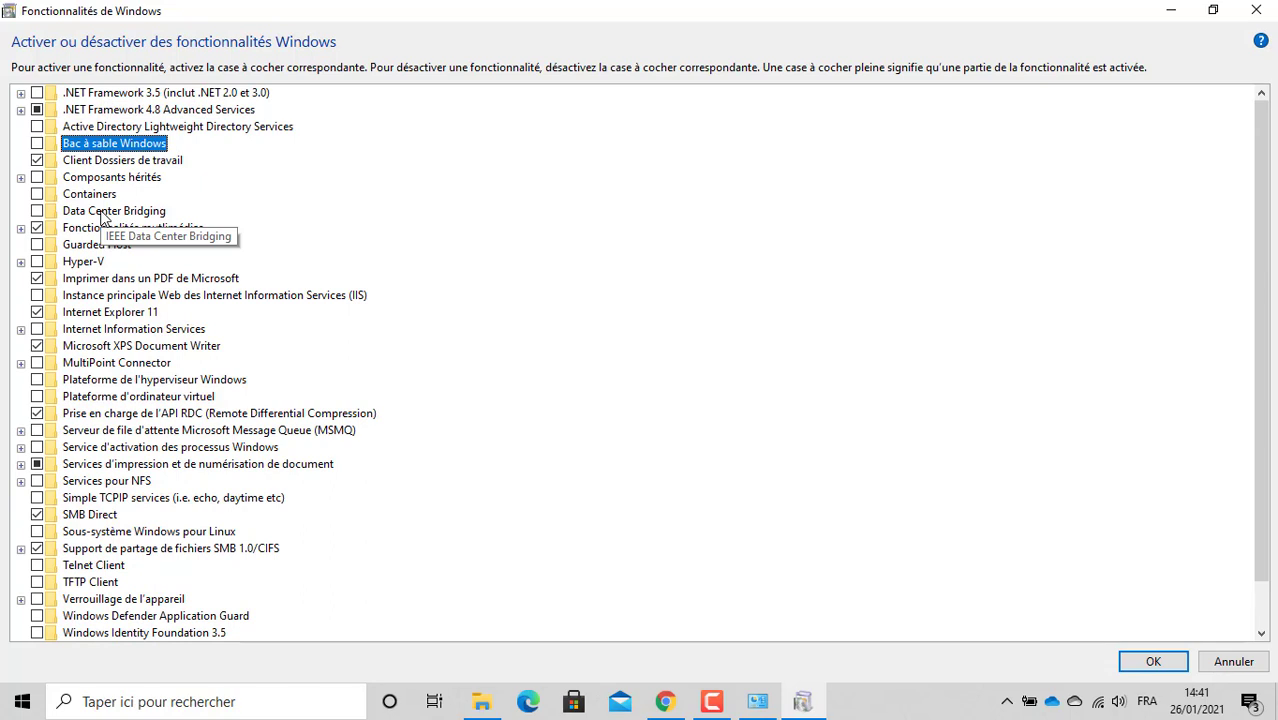
key("Down")
key("Down")
key("Down")
key("Down")
key("Down")
key("Down")
key("Down")
key("Down")
key("Down")
key("Down")
key("Down")
key("Down")
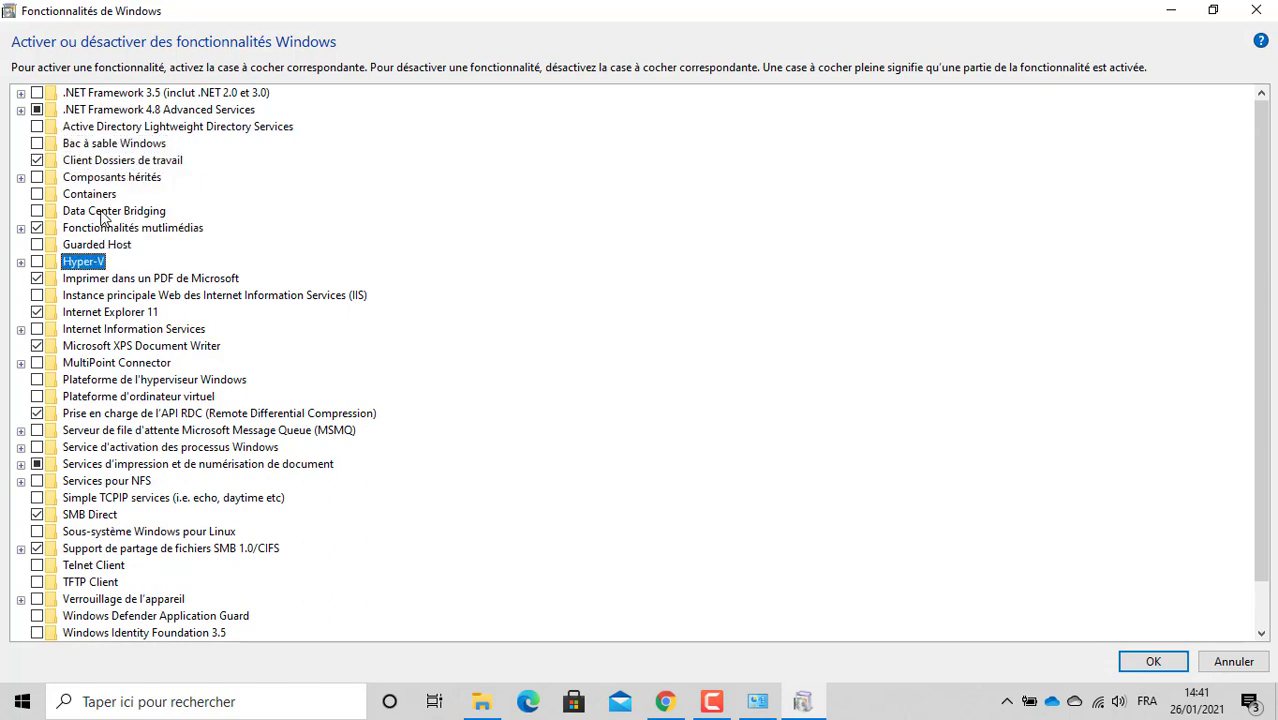
key("Down")
key("Down")
key("Down")
key("Down")
key("Down")
key("Down")
key("Down")
key("Down")
key("Down")
key("Down")
key("Down")
key("Down")
key("Down")
key("Down")
key("Down")
key("Down")
key("Down")
key("Down")
key("Down")
key("Down")
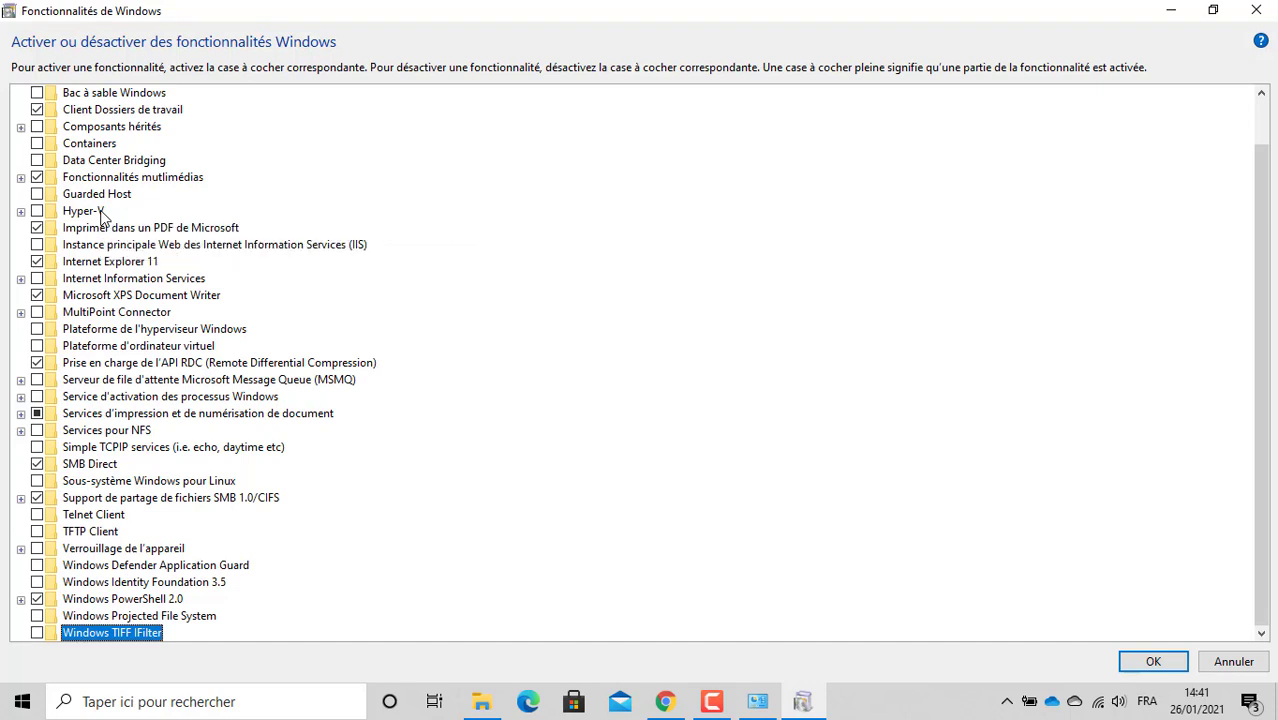
key("Up")
key("Up")
key("Up")
key("Up")
key("Up")
key("Up")
key("Up")
key("Up")
key("Up")
key("Up")
key("Up")
key("Up")
key("Up")
key("Up")
key("Up")
key("Up")
key("Up")
key("Up")
key("Up")
key("Up")
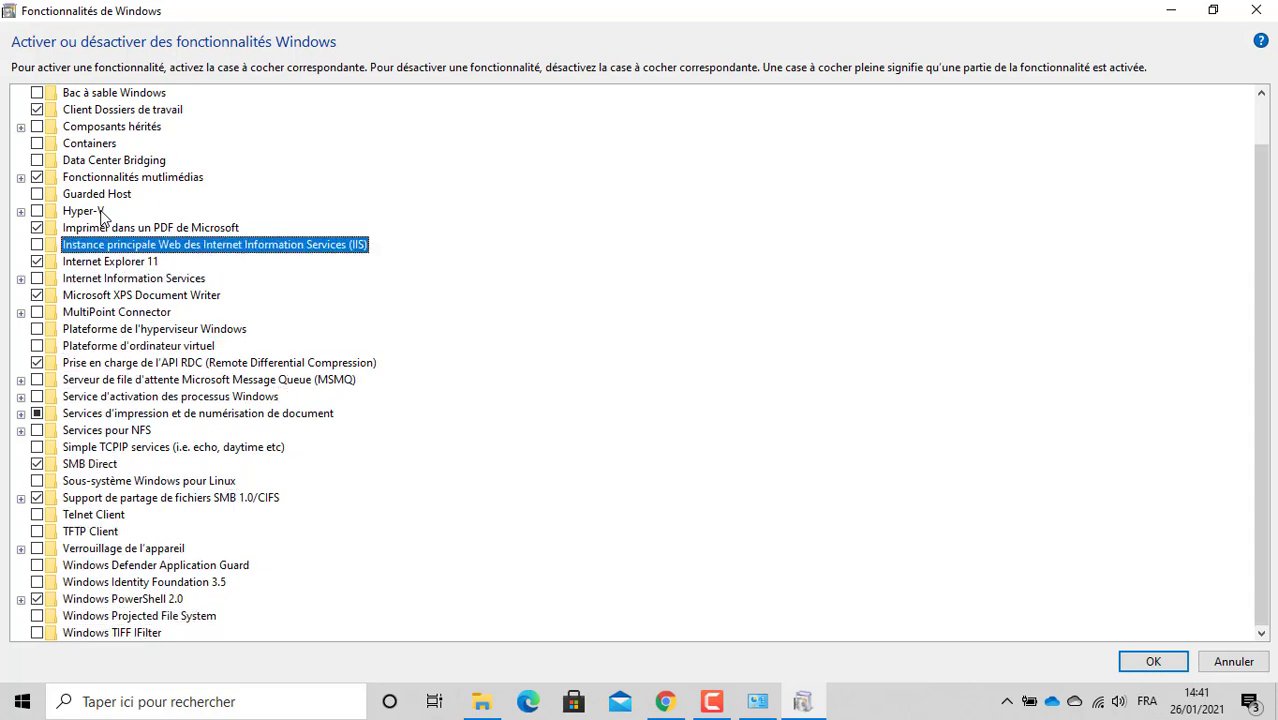
key("Down")
key("Down")
key("Down")
key("Down")
key("Down")
key("Down")
key("Down")
key("Down")
key("Down")
key("Down")
key("Down")
key("Down")
key("Down")
key("Down")
key("Down")
key("Down")
key("Down")
key("Down")
key("Down")
key("Down")
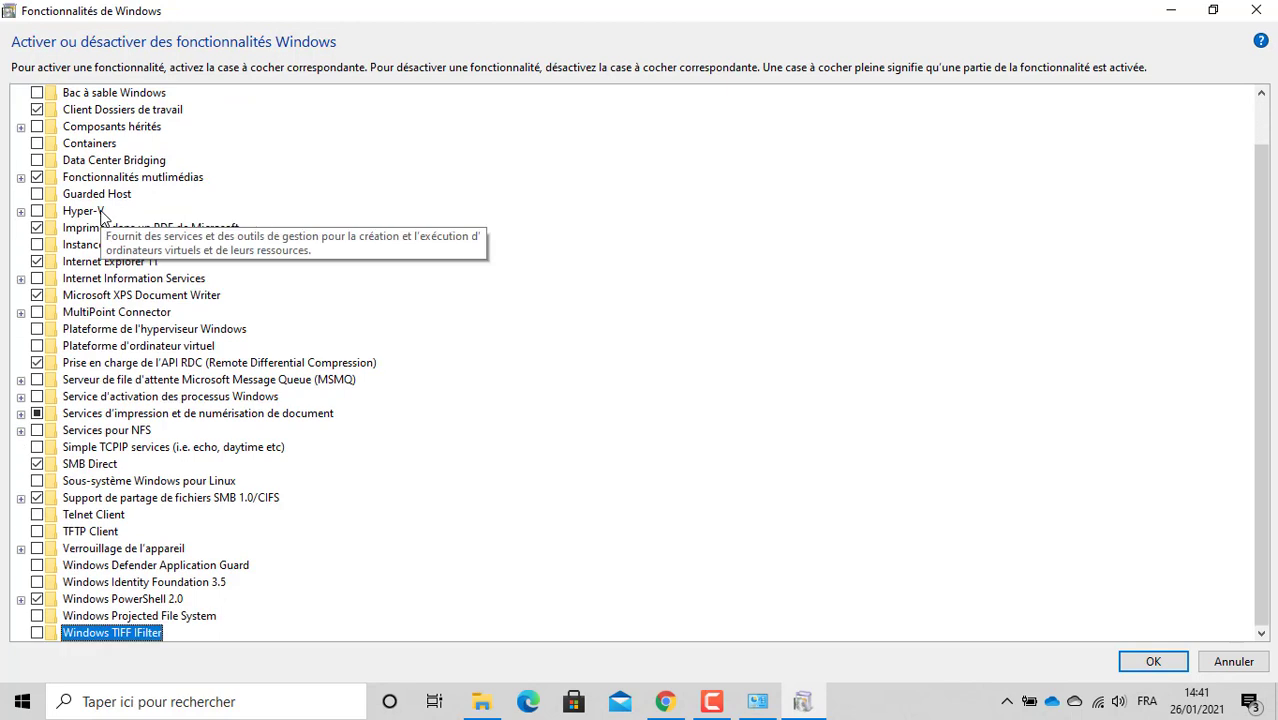
left_click(1256, 10)
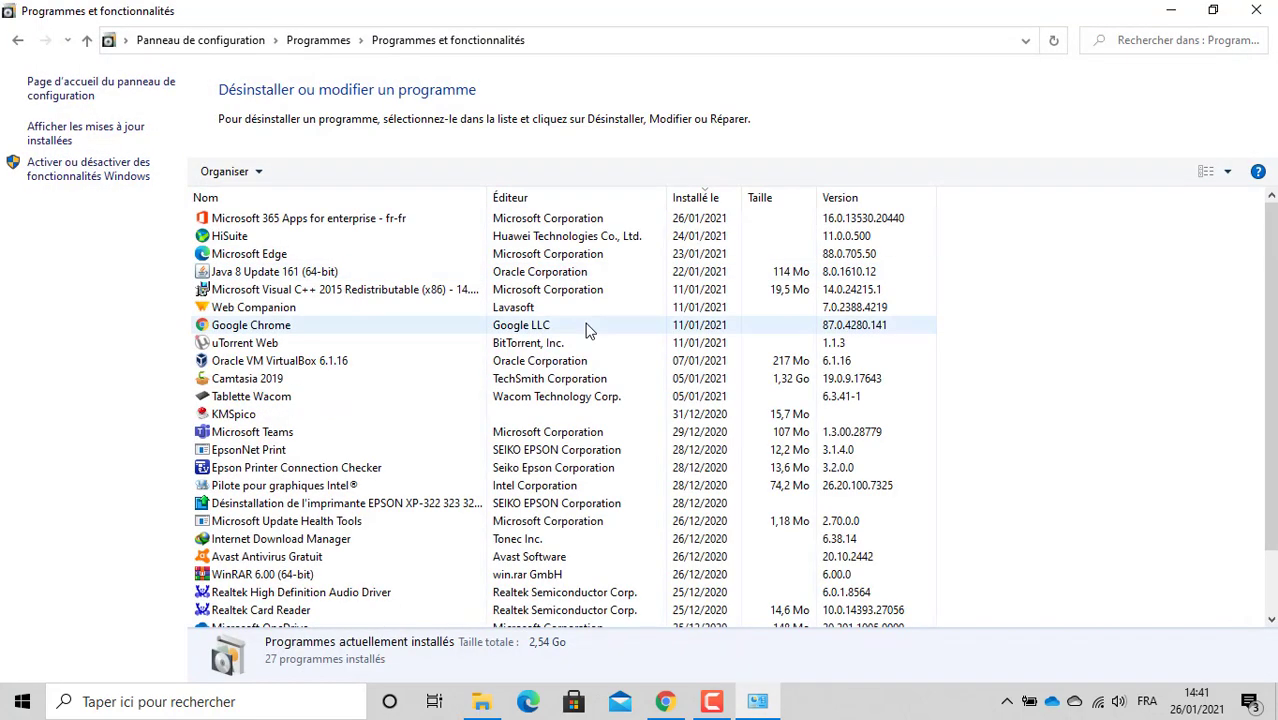
Step: Minimize Programmes et fonctionnalités and go back twice in Chrome's SNMP guide tab to Google
left_click(1165, 11)
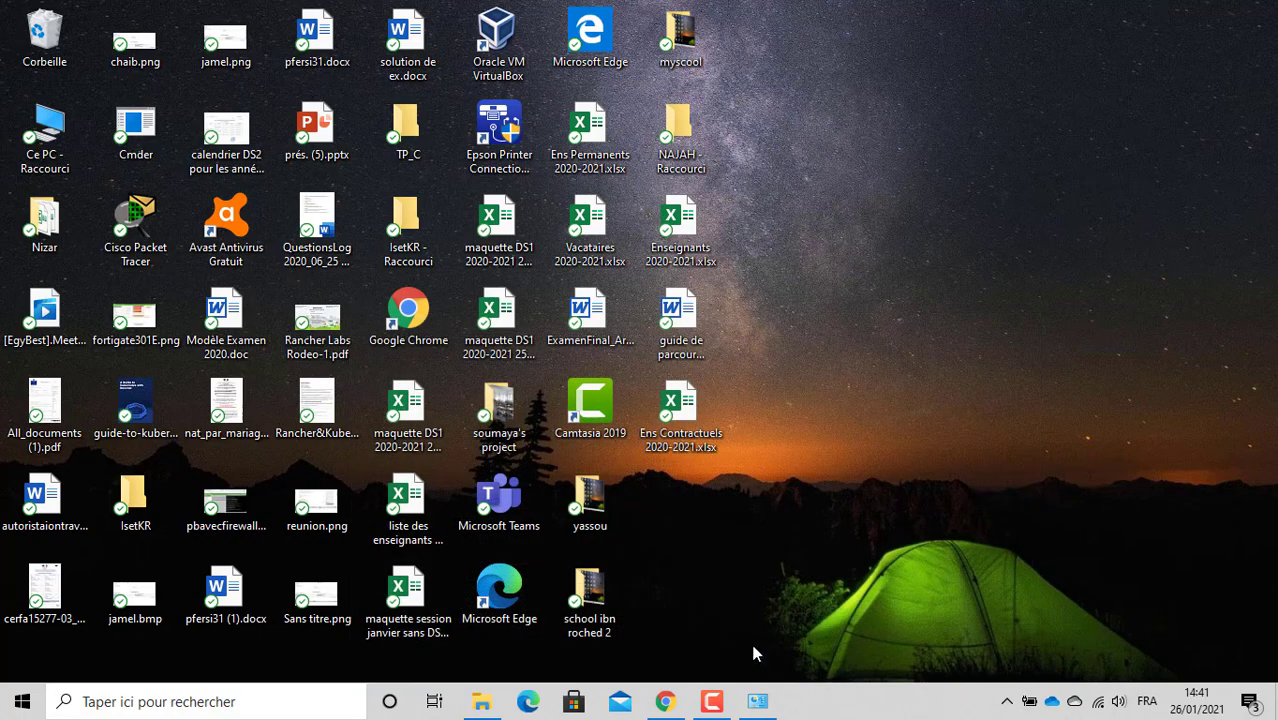
left_click(665, 701)
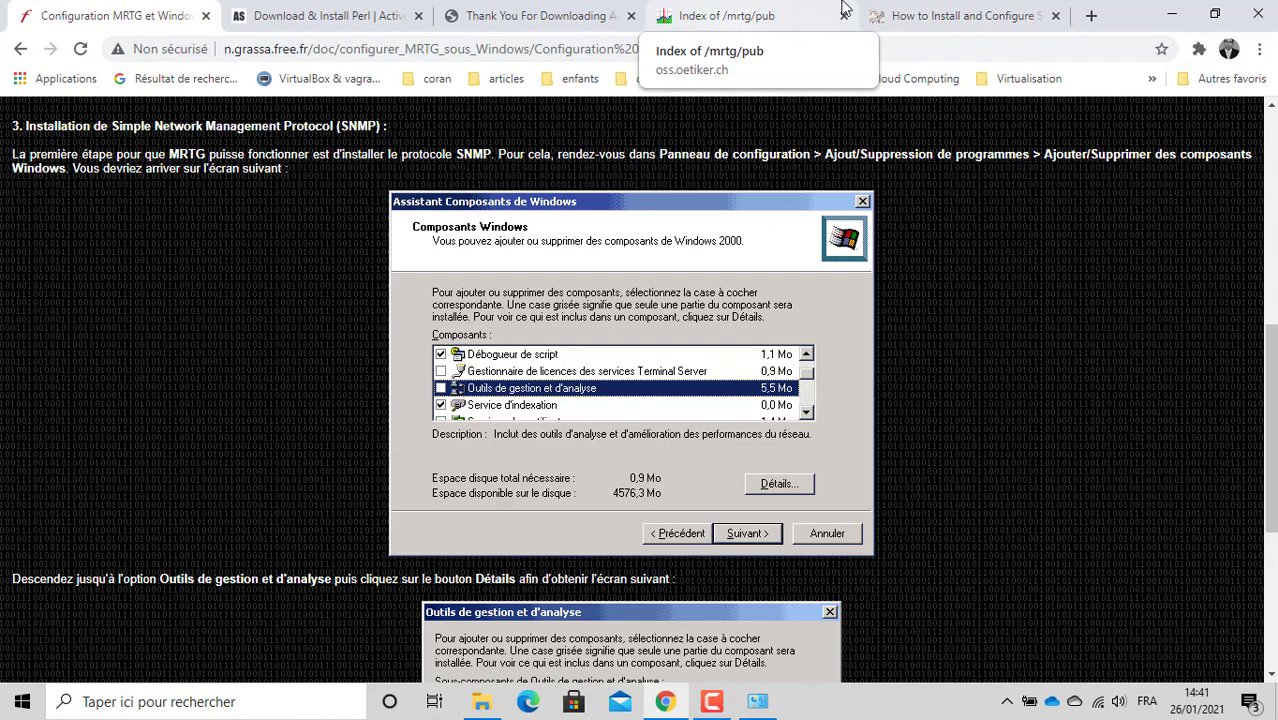
left_click(909, 20)
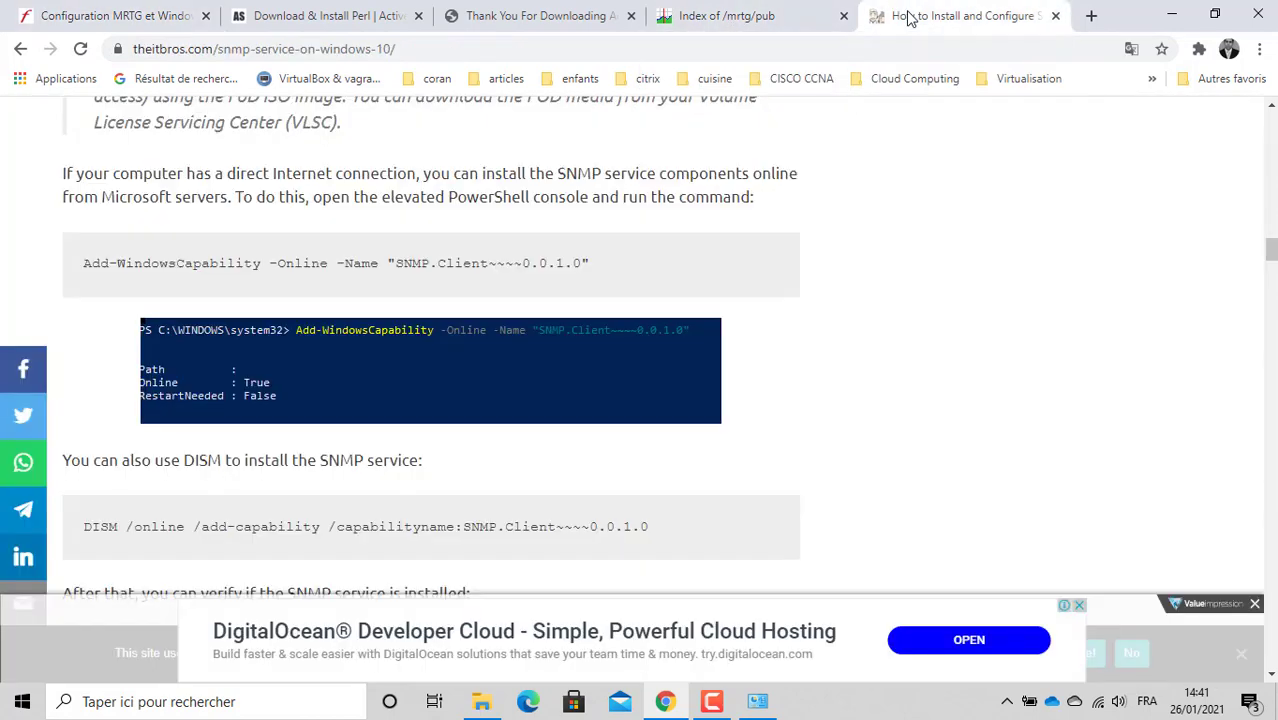
left_click(20, 50)
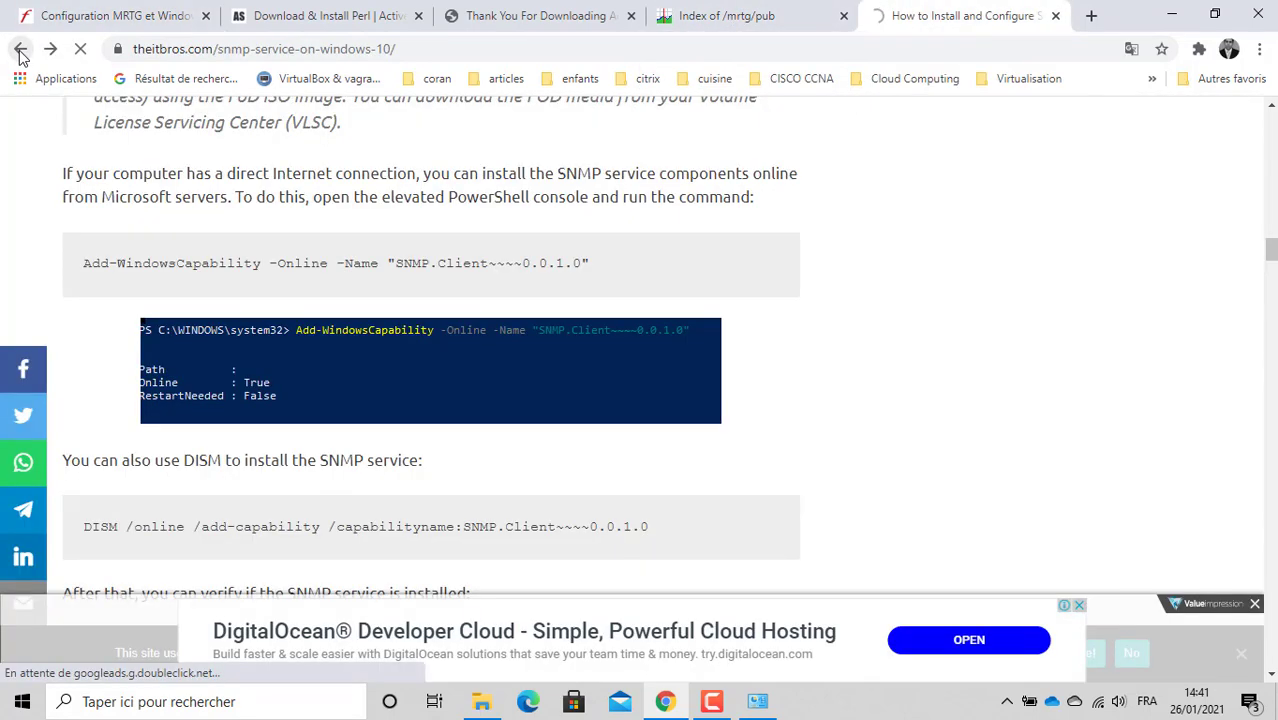
left_click(20, 49)
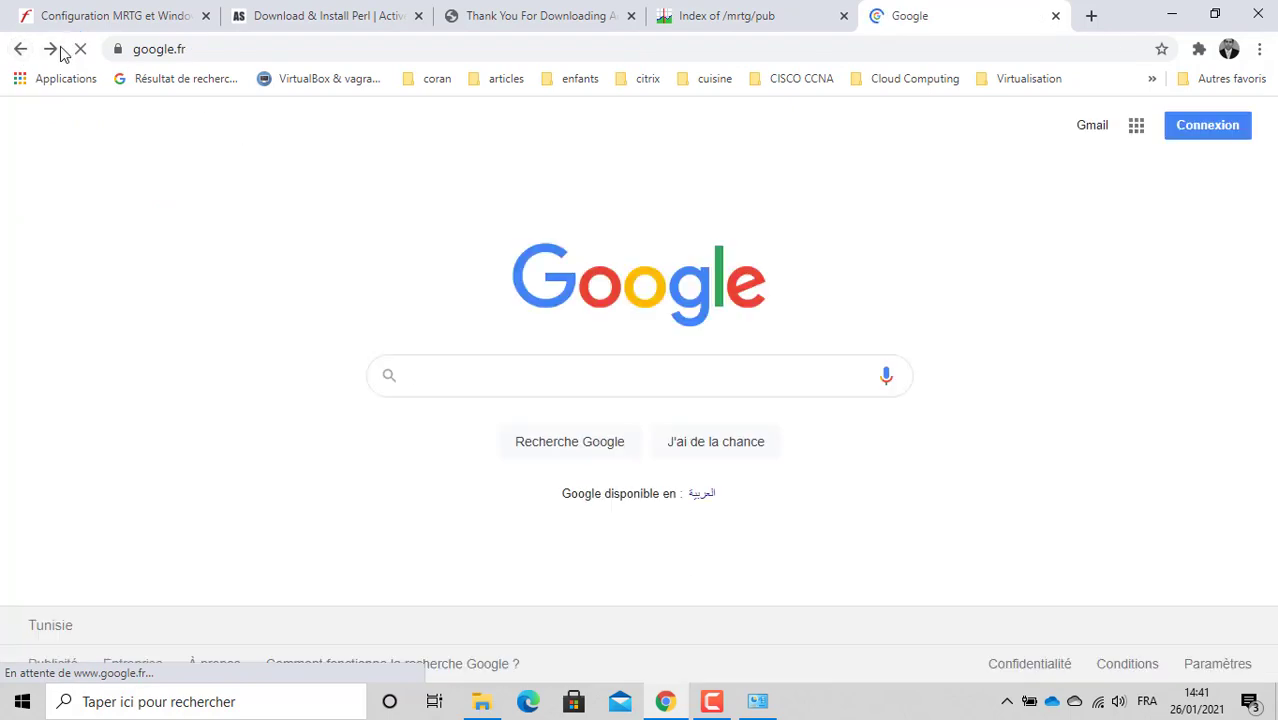
Step: Rerun the 'agent snmp windows 10' search and open the theitbros SNMP article, declining translation
left_click(50, 49)
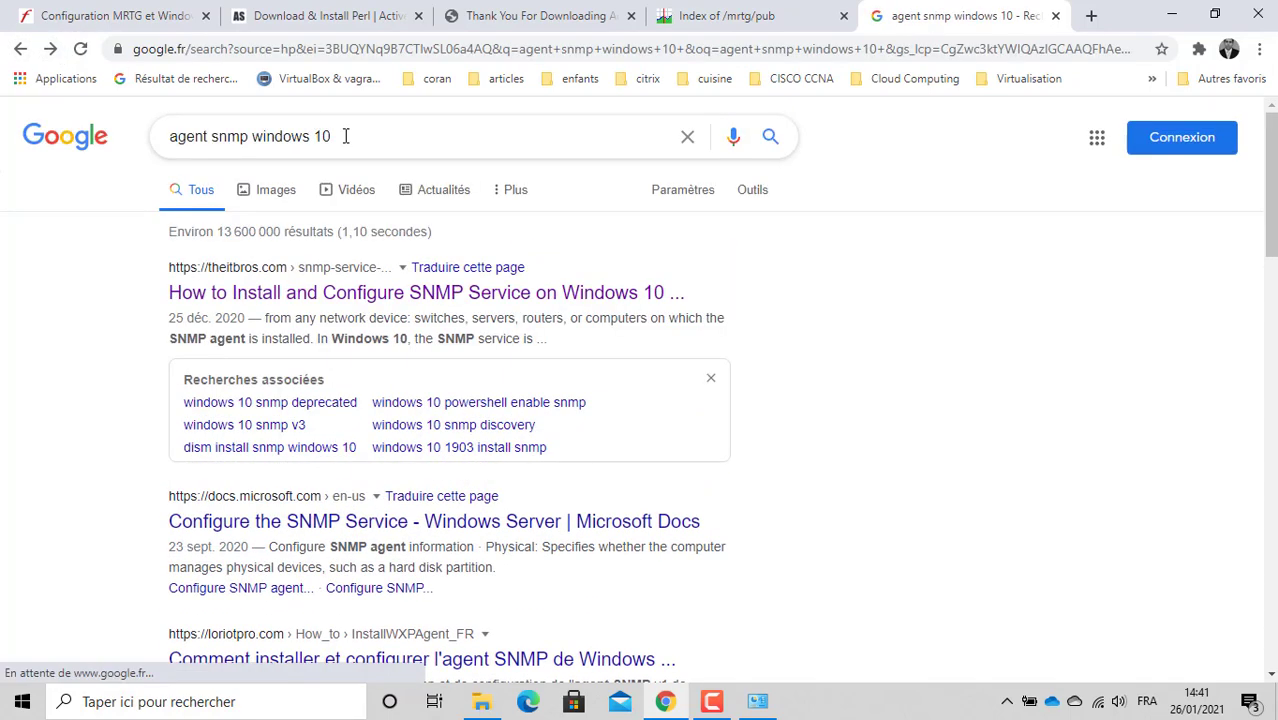
left_click(345, 136)
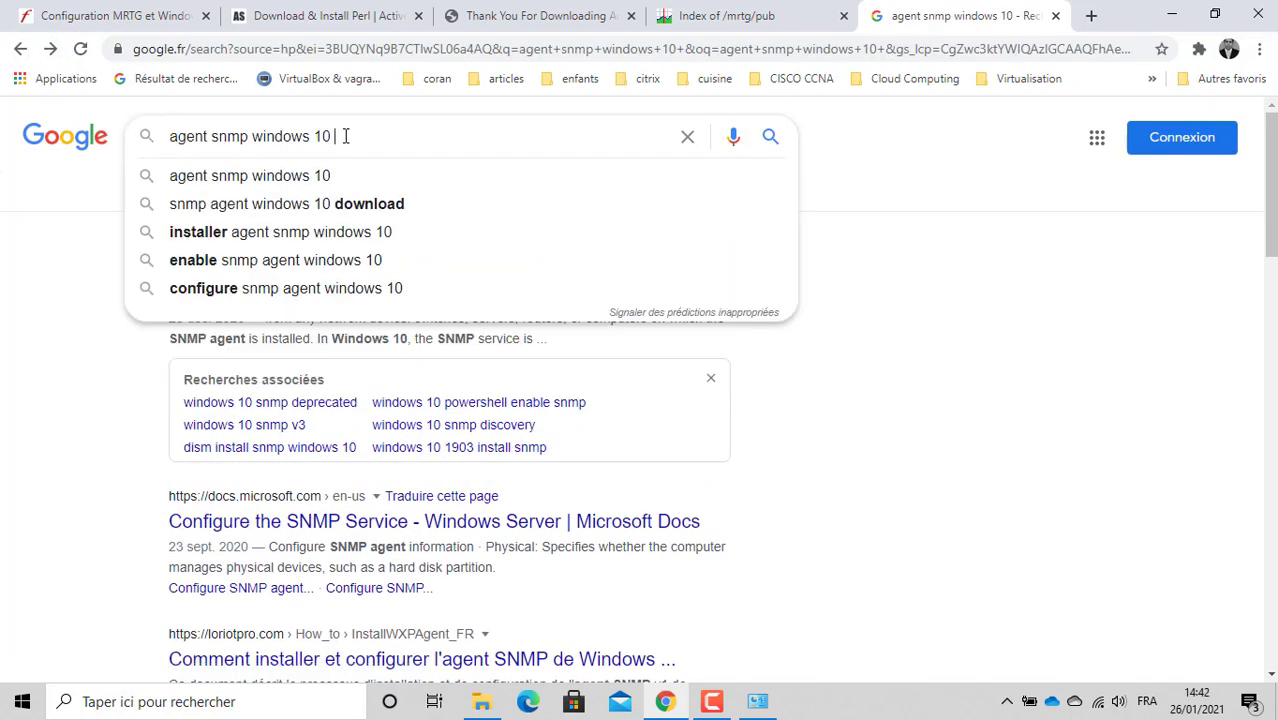
left_click(330, 177)
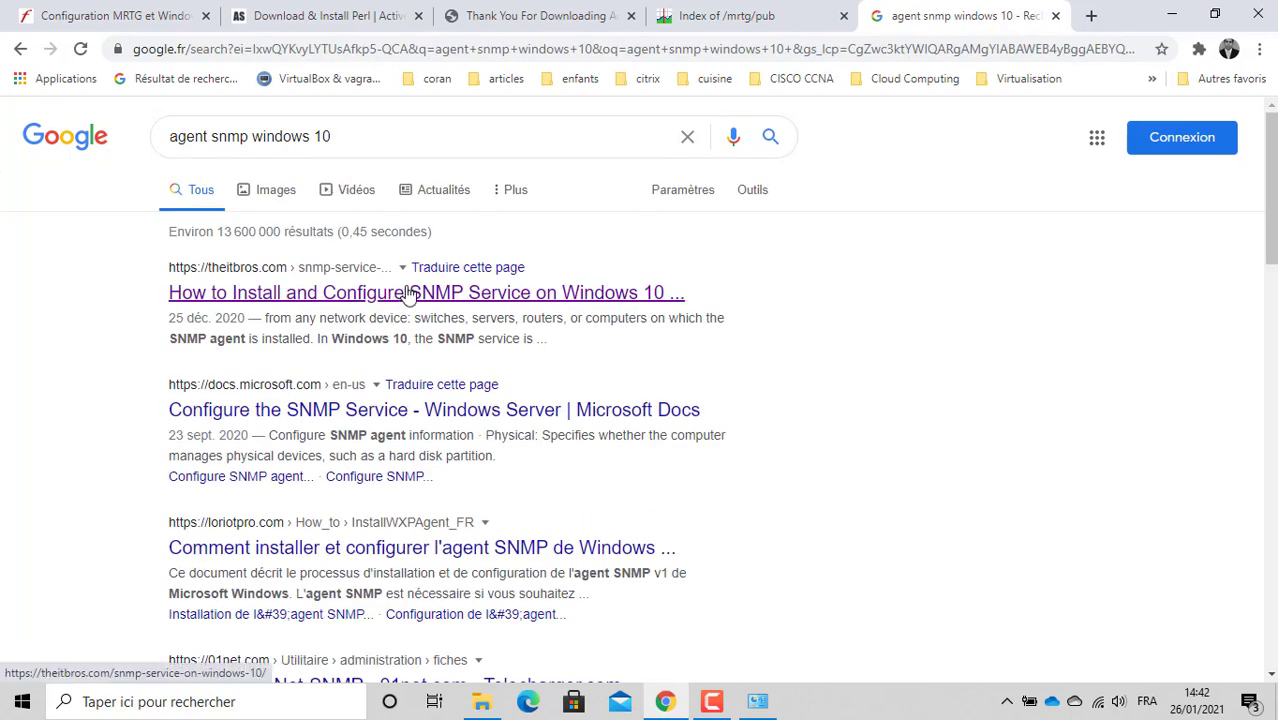
left_click(409, 293)
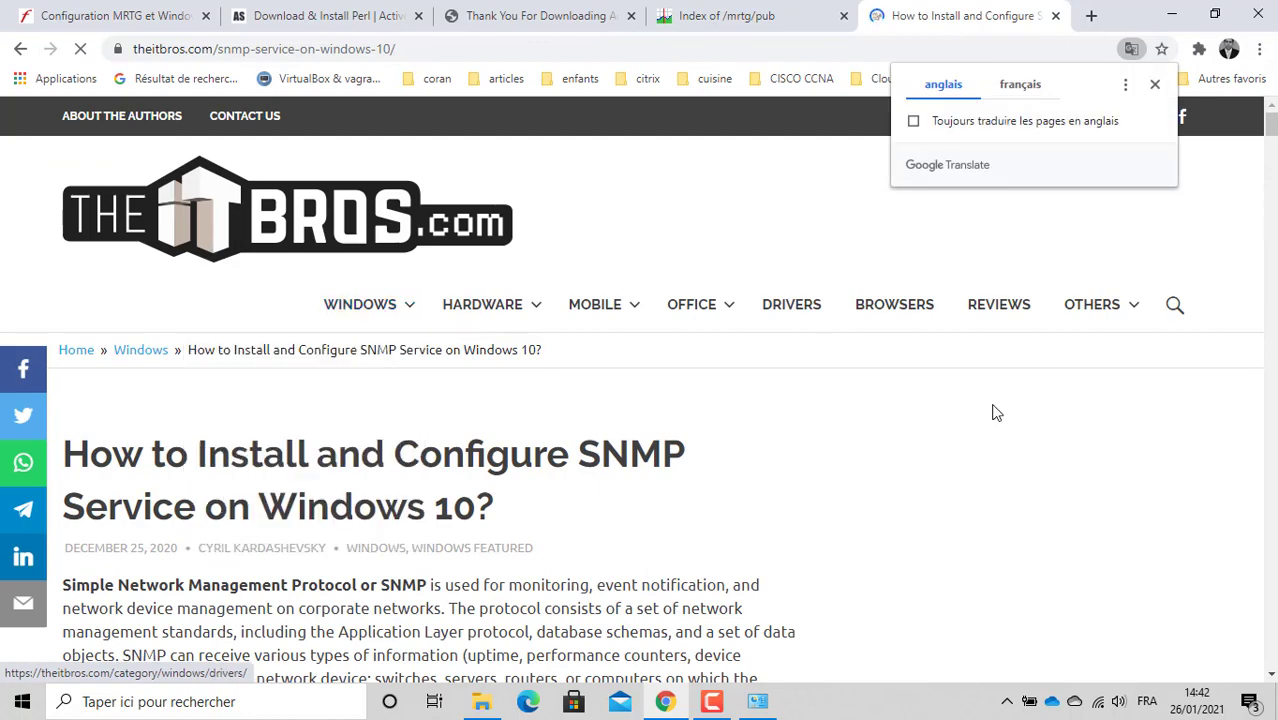
left_click(1156, 86)
Step: Scroll to the PowerShell online-install section and highlight its Add-WindowsCapability instruction paragraph
left_click_drag(1271, 128, 1272, 189)
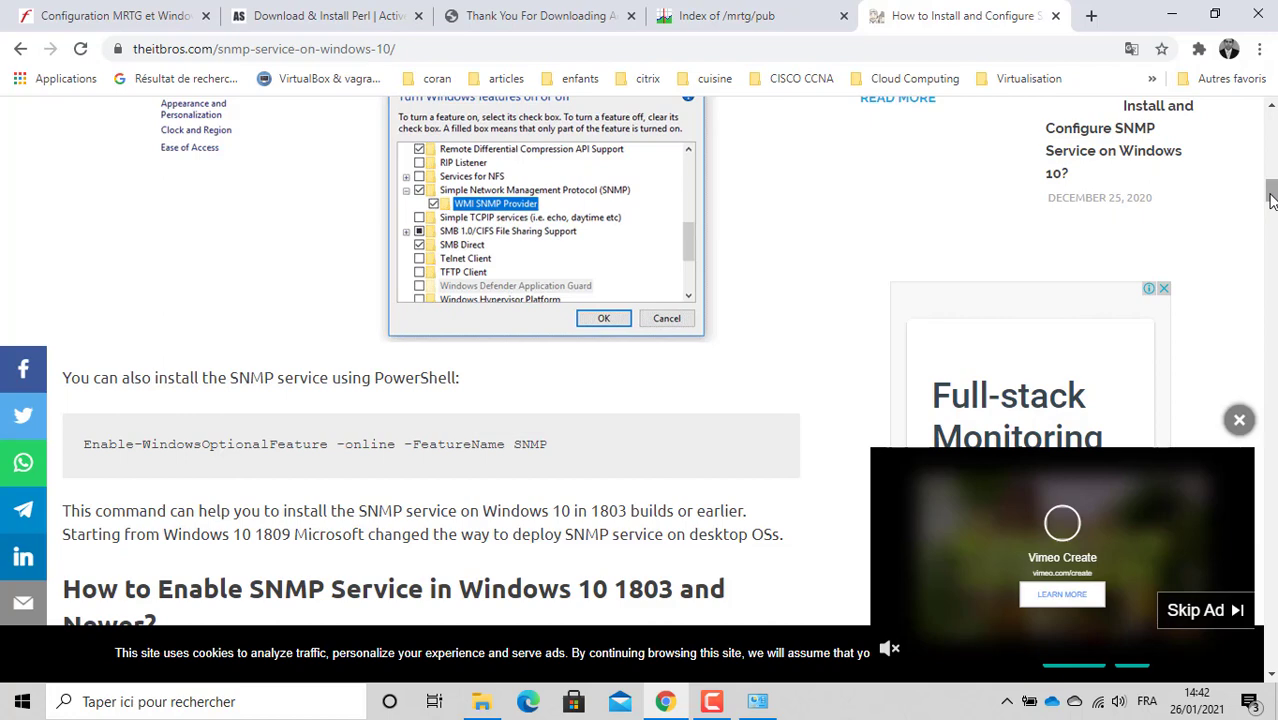
left_click_drag(1271, 199, 1272, 248)
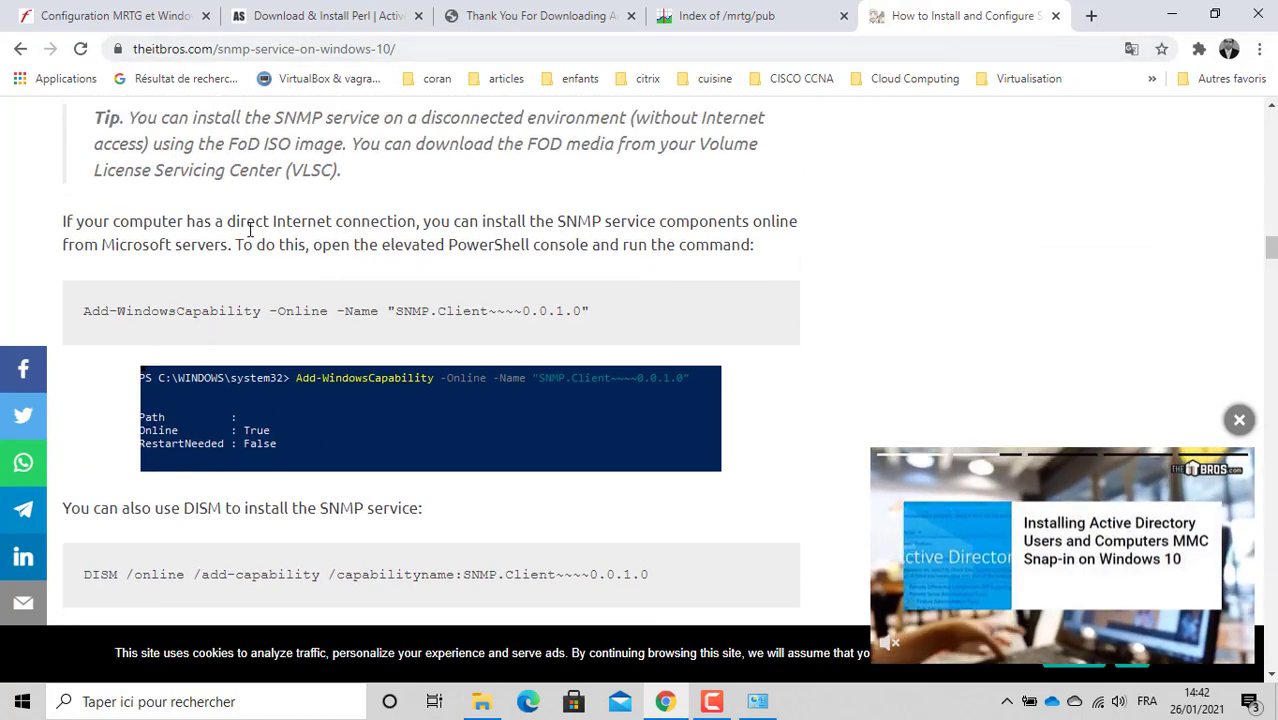
triple_click(543, 220)
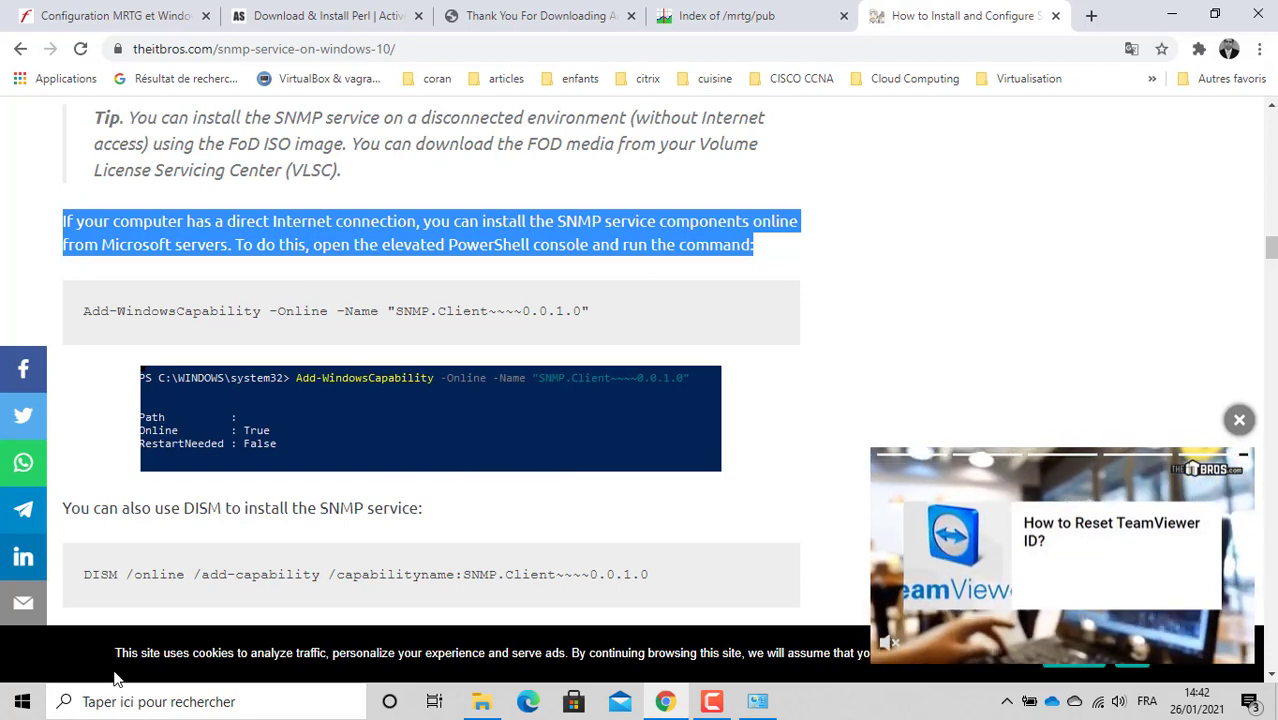
left_click(20, 703)
Step: Search 'power' and launch Windows PowerShell as administrator
type("p")
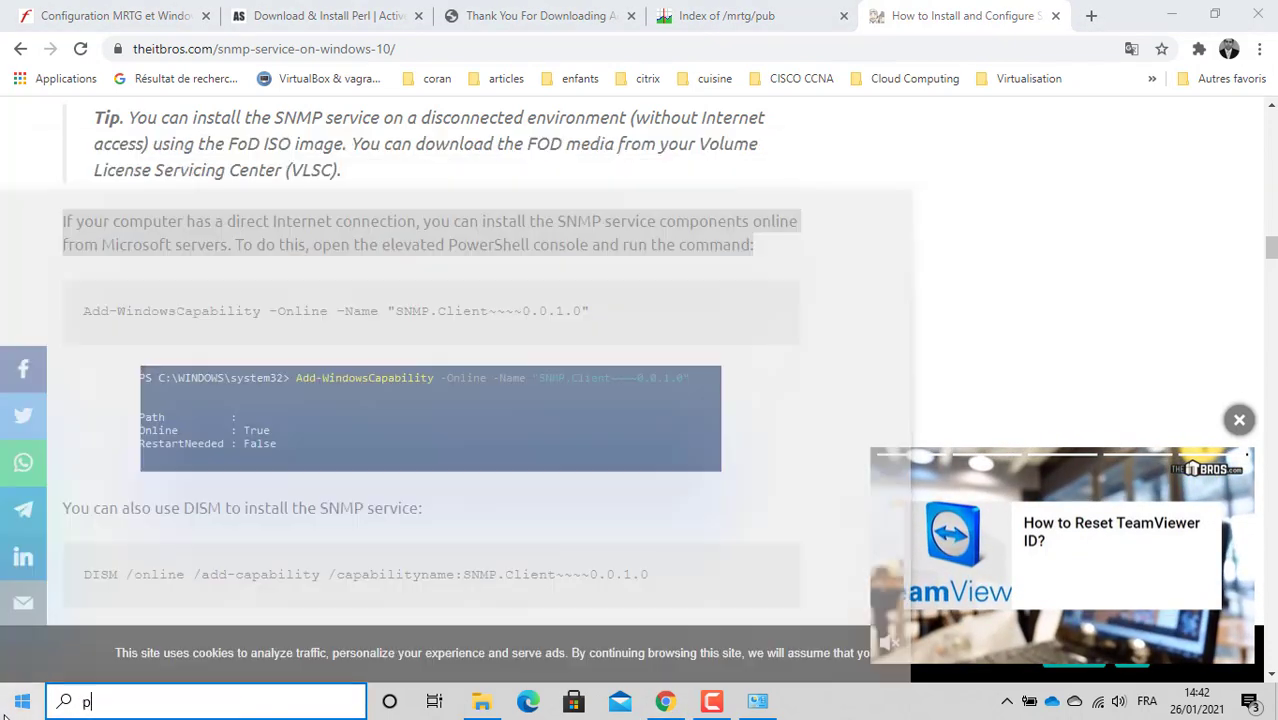
type("ower")
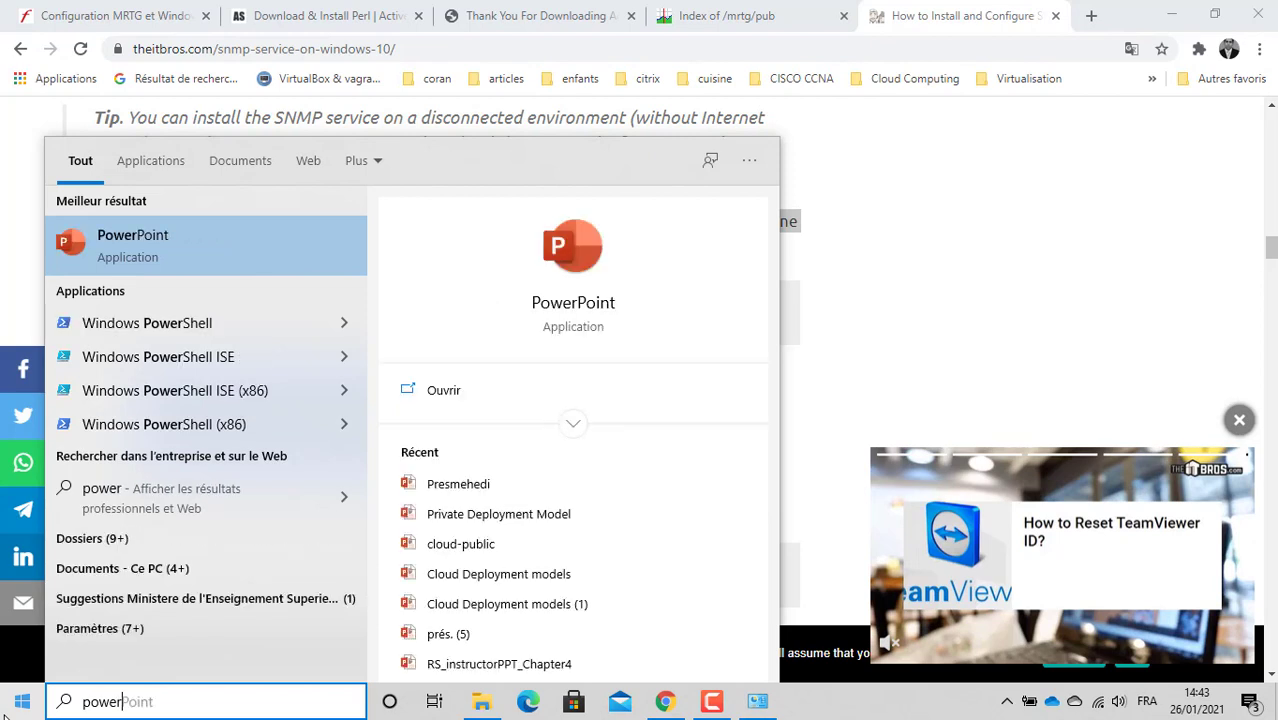
right_click(188, 330)
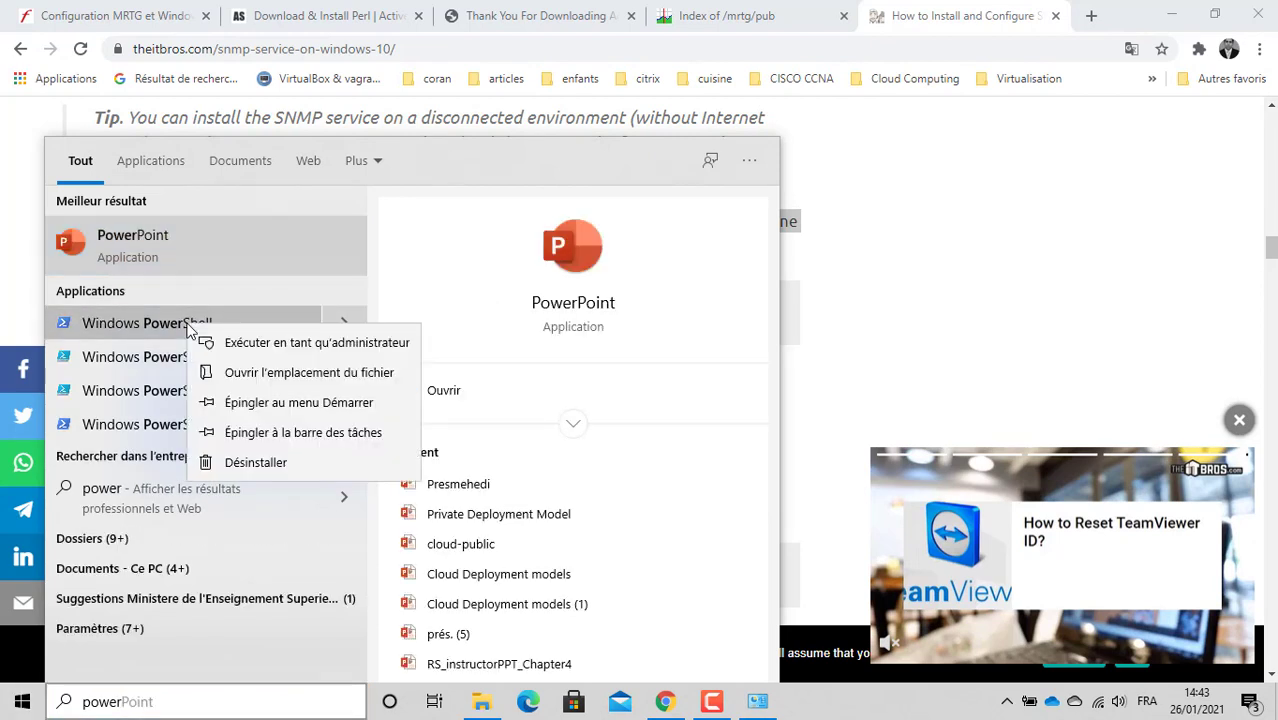
left_click(266, 343)
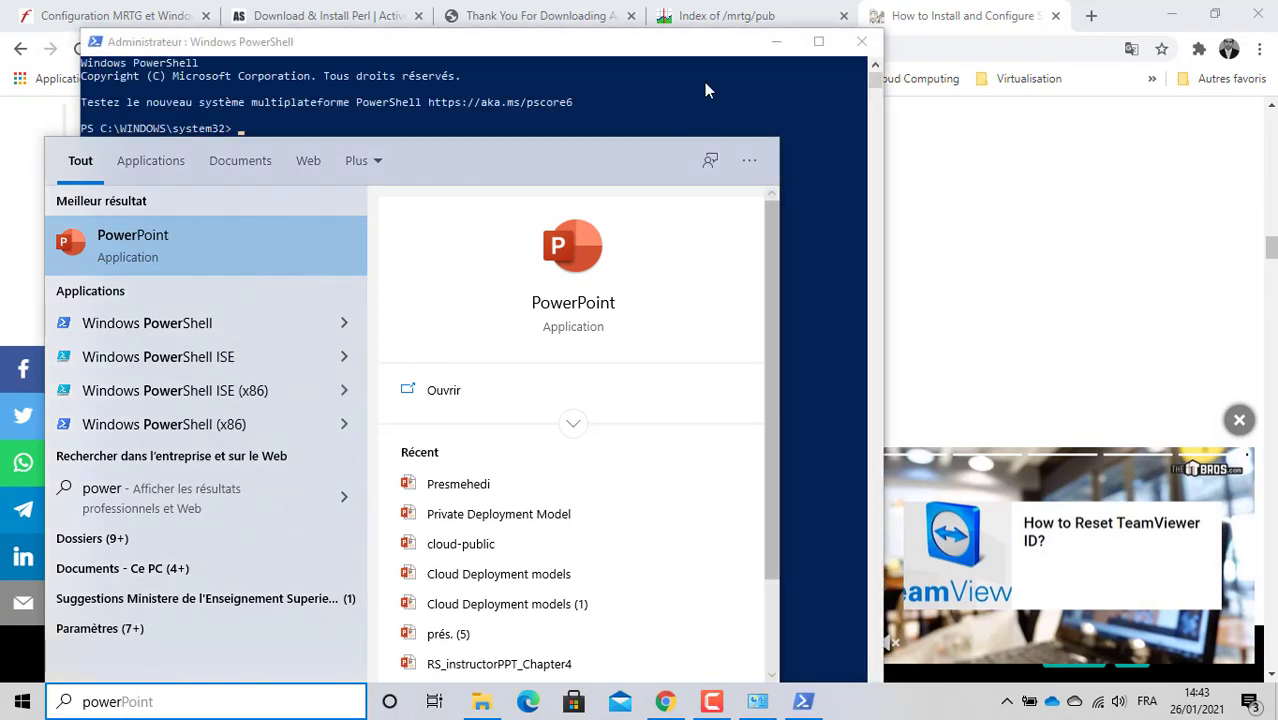
left_click(705, 83)
left_click_drag(596, 55, 843, 369)
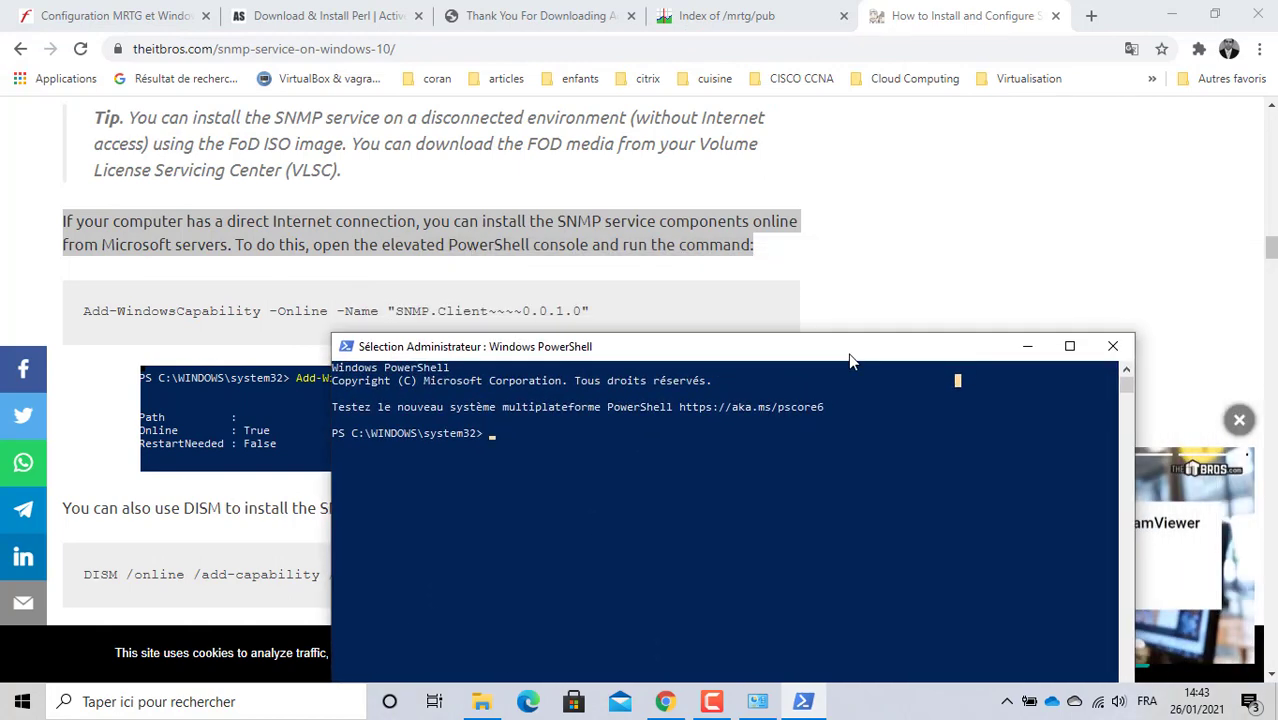
Step: Copy the Add-WindowsCapability SNMP.Client~~~~0.0.1.0 command from the guide and paste it at the PowerShell prompt
left_click(590, 310)
left_click_drag(590, 310, 82, 310)
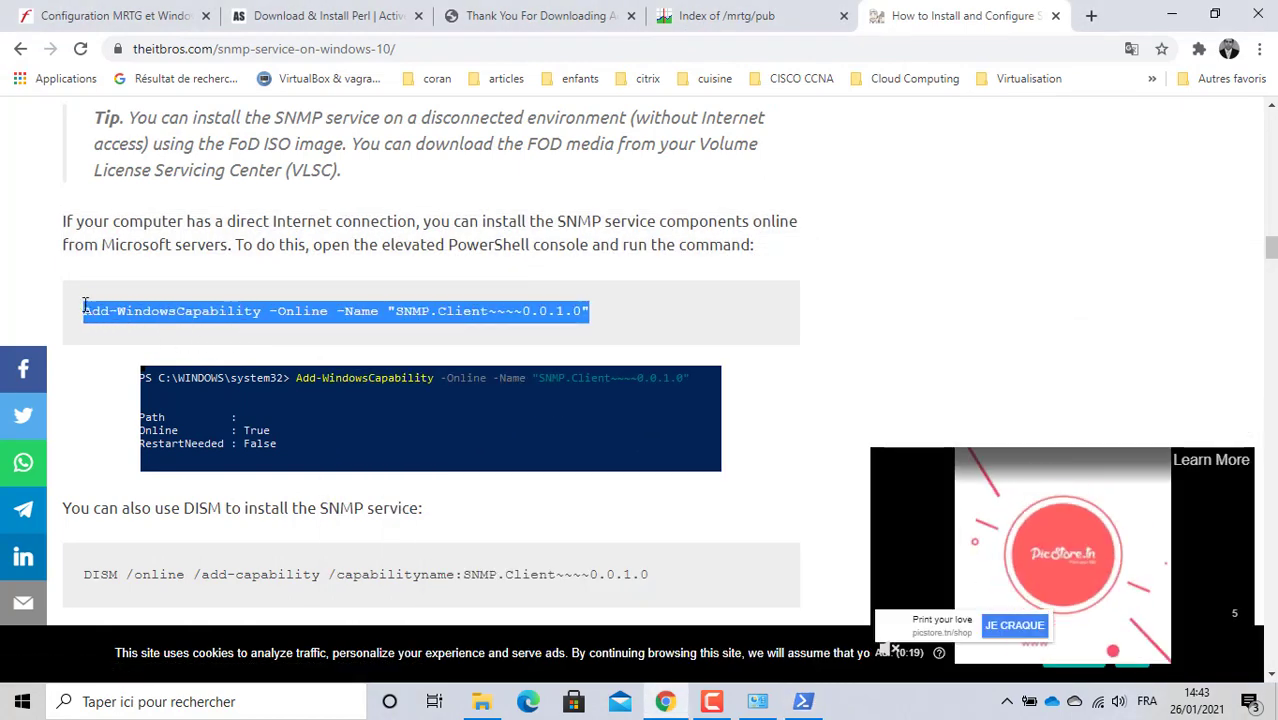
right_click(157, 314)
left_click(197, 328)
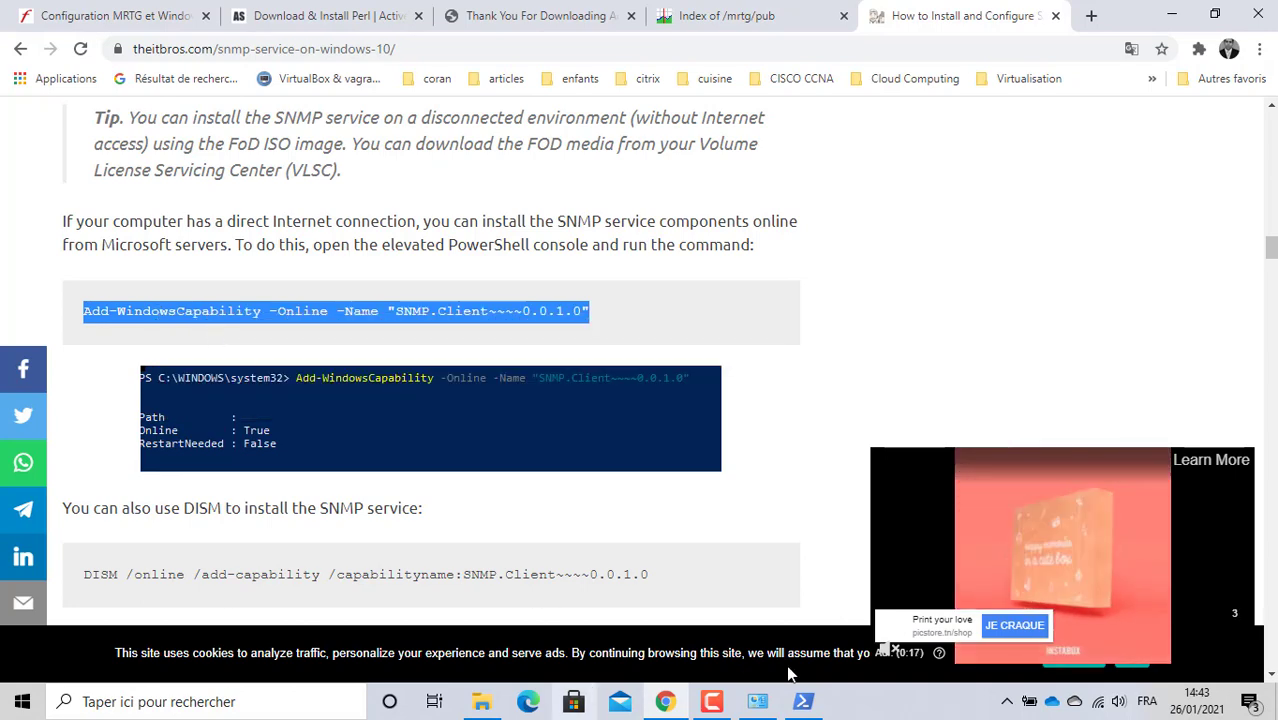
left_click(803, 701)
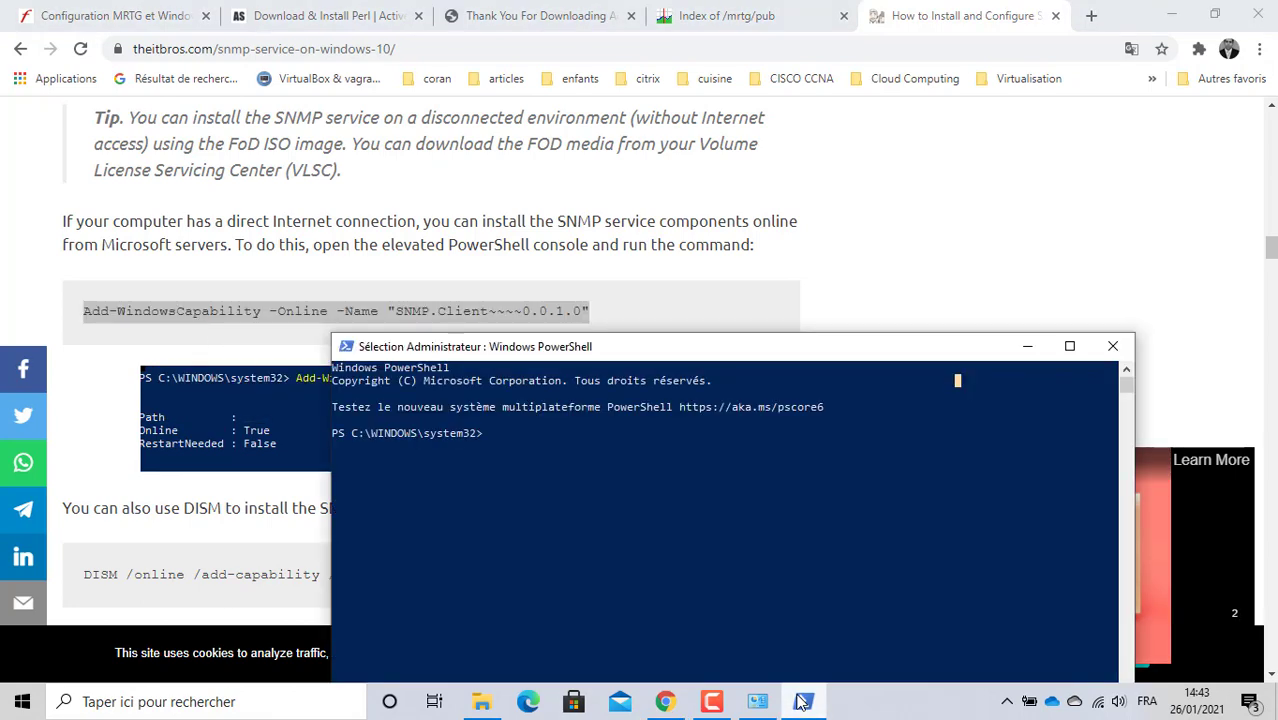
right_click(578, 452)
left_click_drag(612, 353, 845, 94)
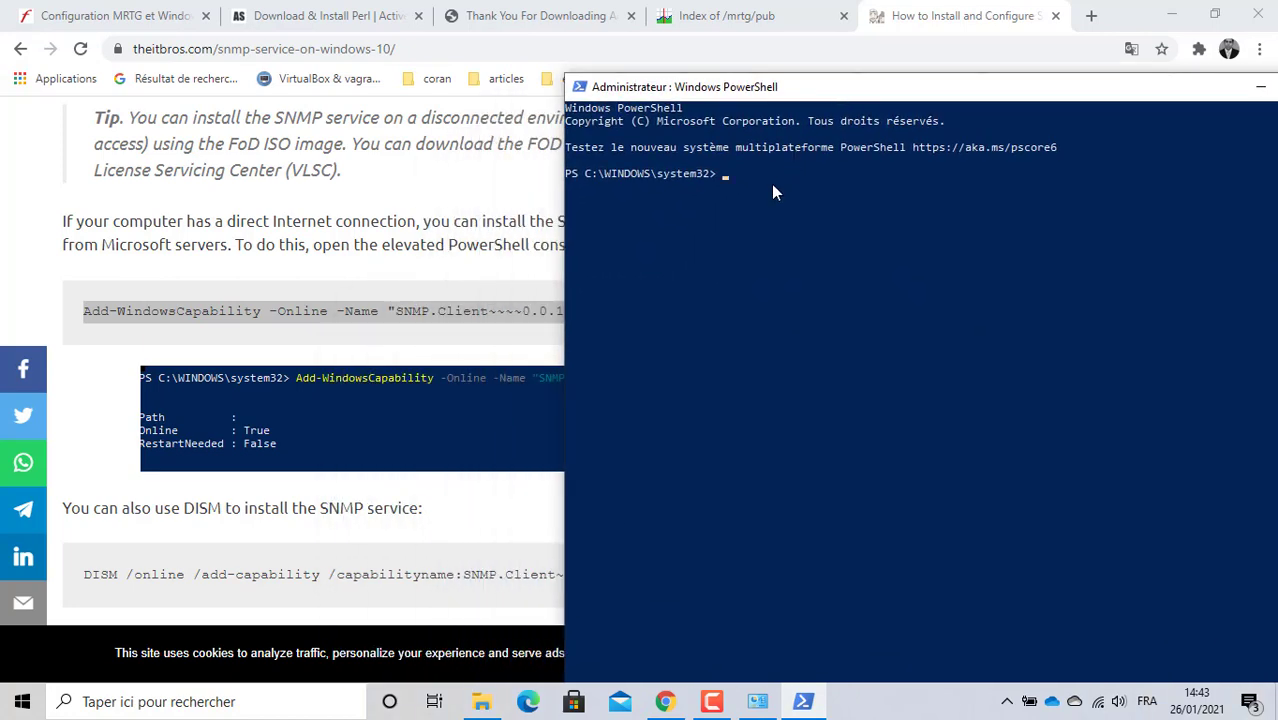
right_click(328, 306)
left_click(350, 320)
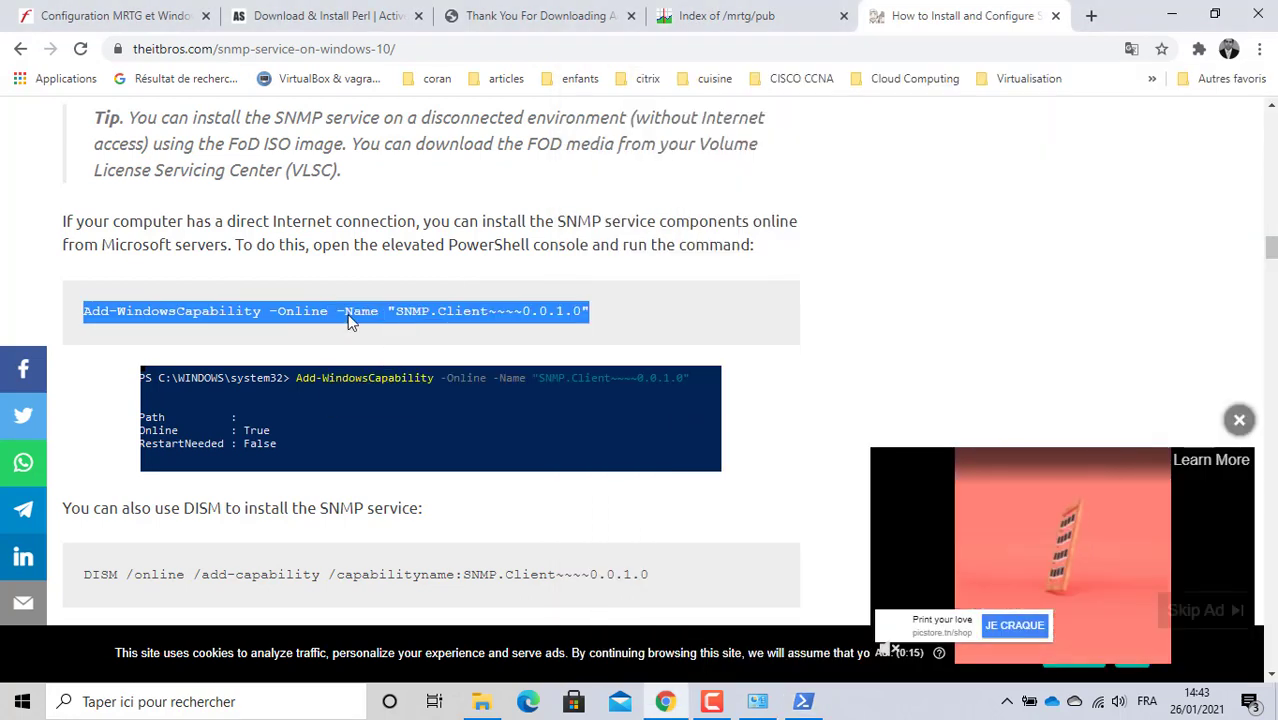
left_click(803, 701)
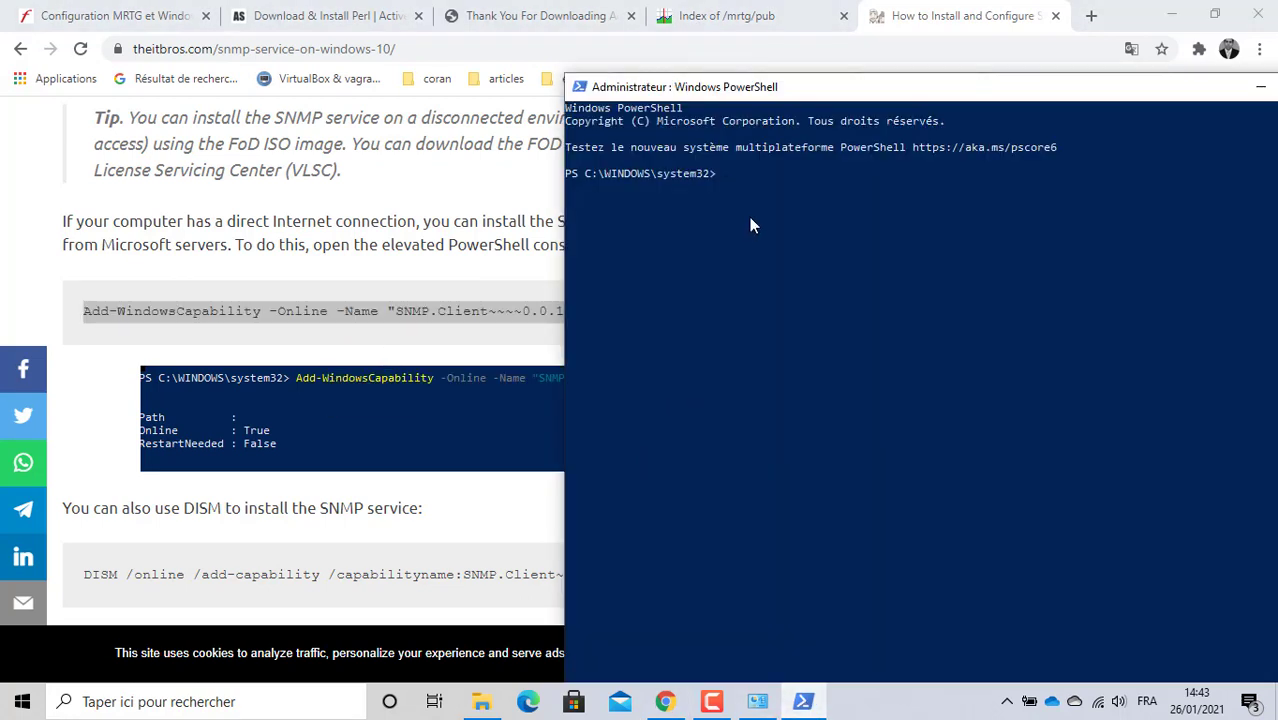
right_click(753, 226)
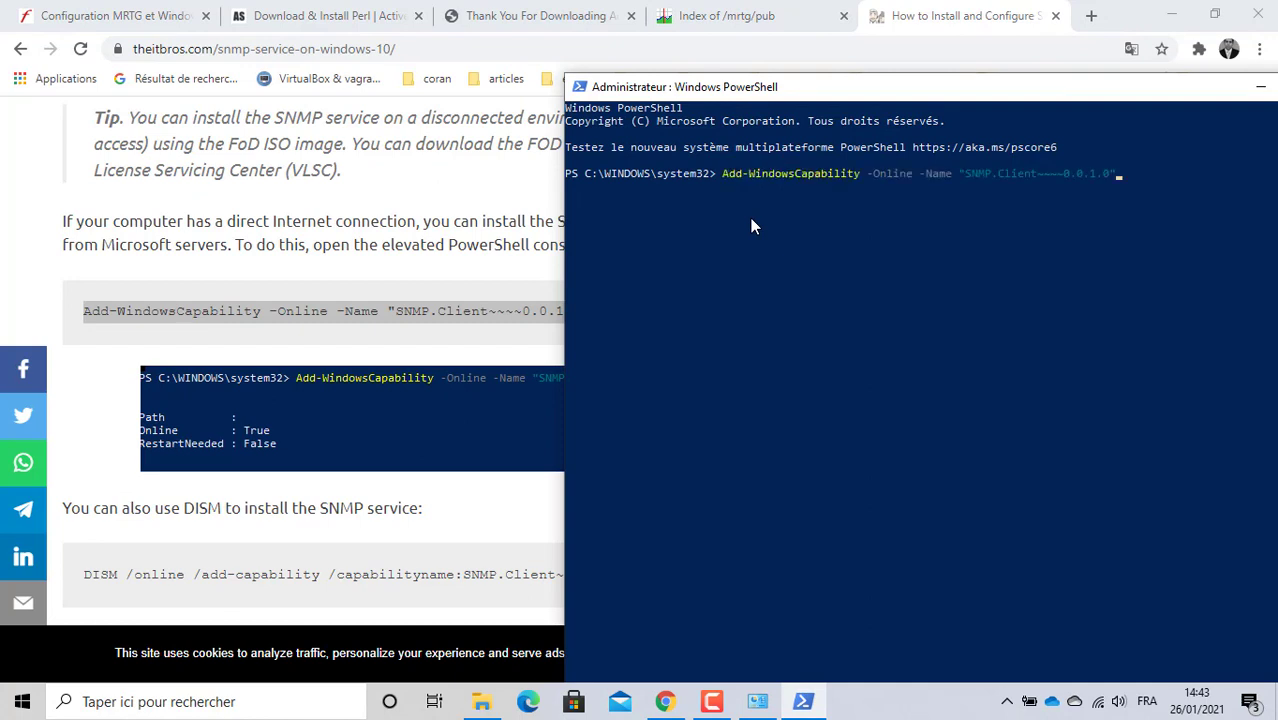
Step: Install SNMP.Client, confirm Online True with no restart needed, and close the console
key("Return")
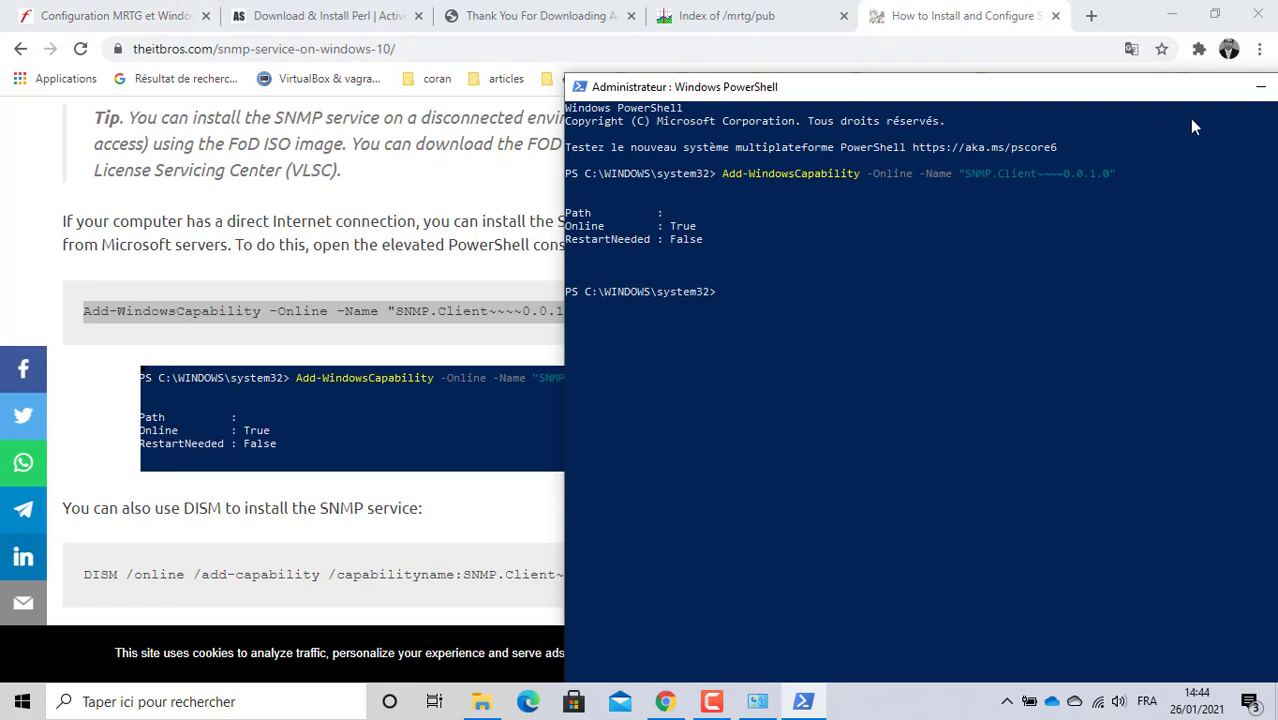
left_click_drag(1176, 100, 922, 104)
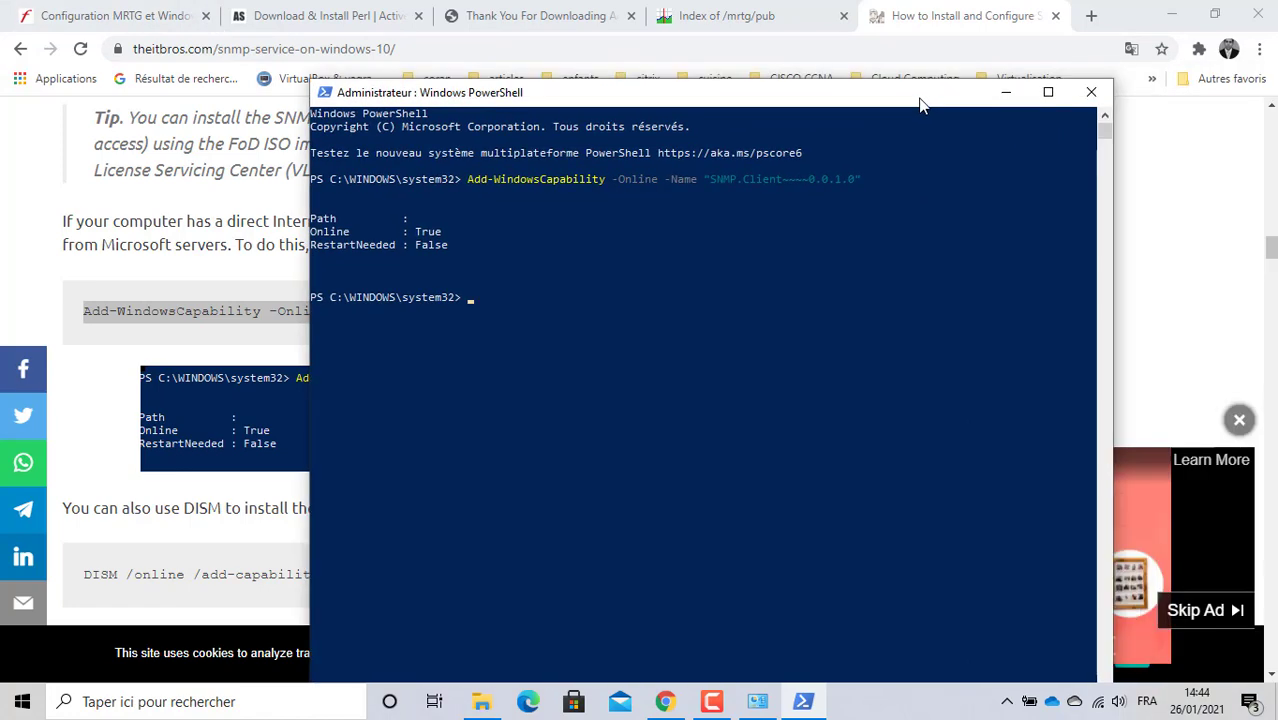
left_click(1090, 93)
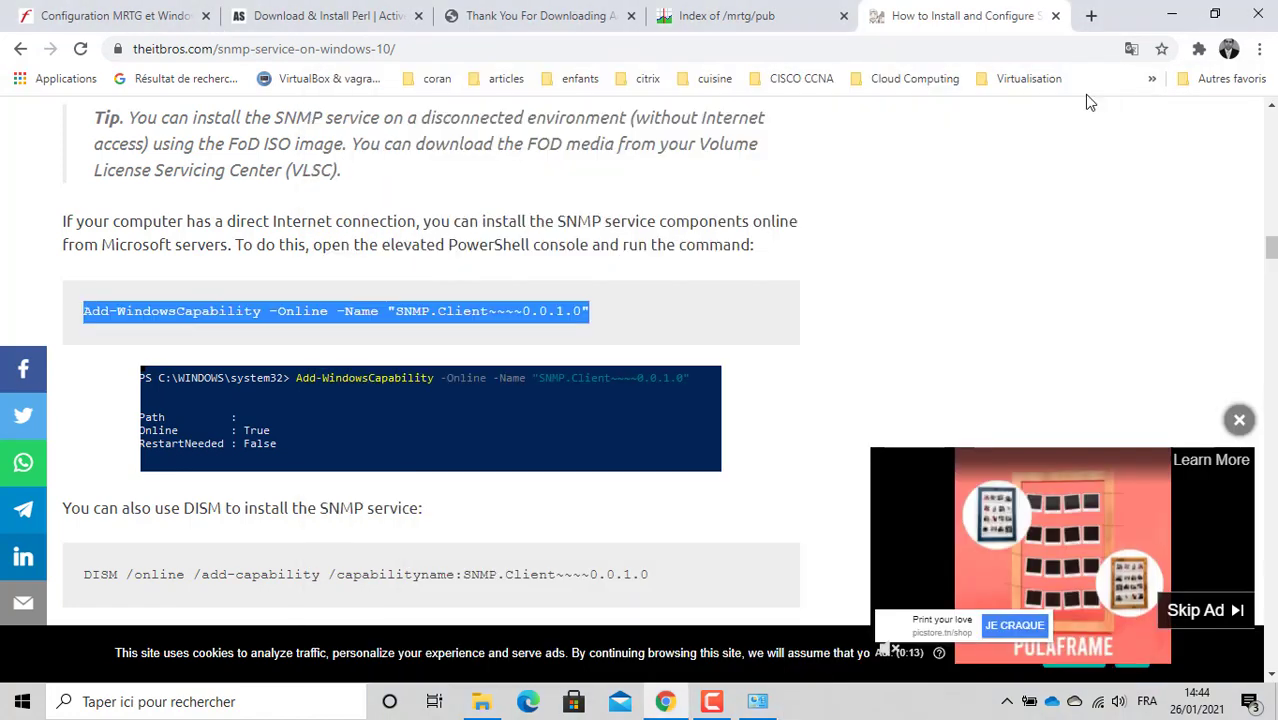
Step: Return to the 'Configuration MRTG et Windows' tab at the Outils de gestion et d'analyse screenshot
left_click(121, 18)
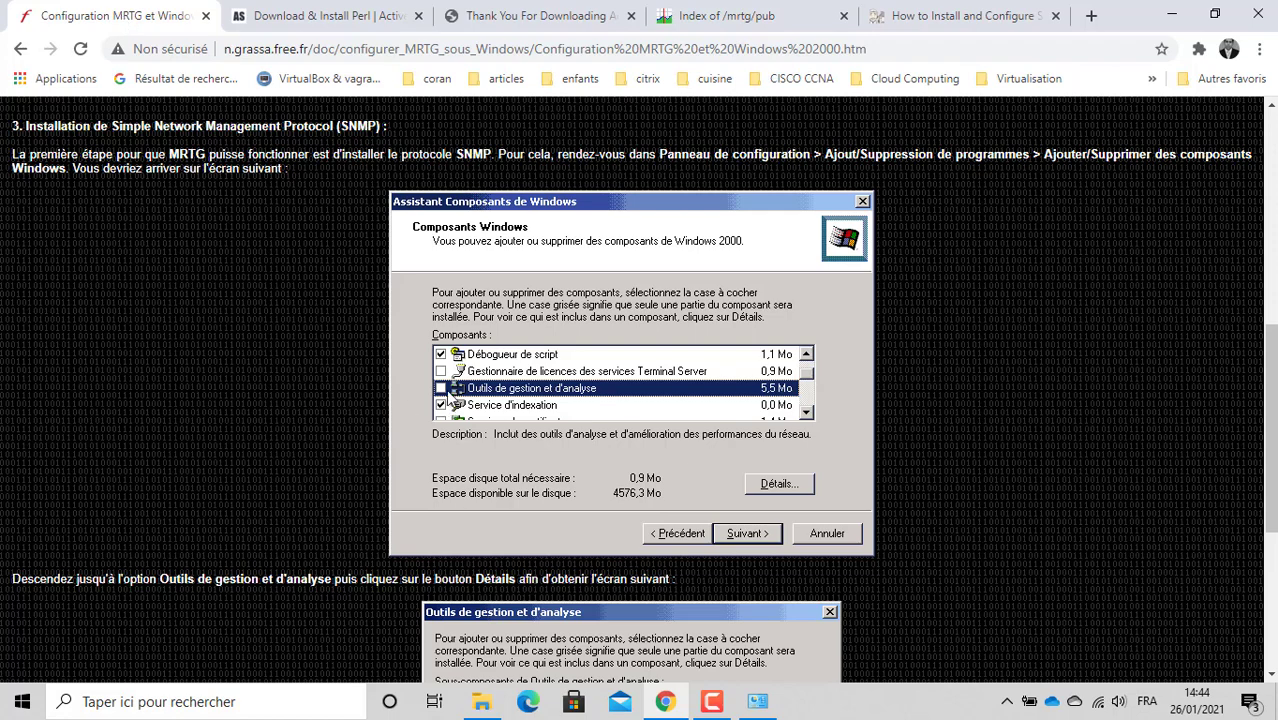
scroll(290, 378, "up", 1)
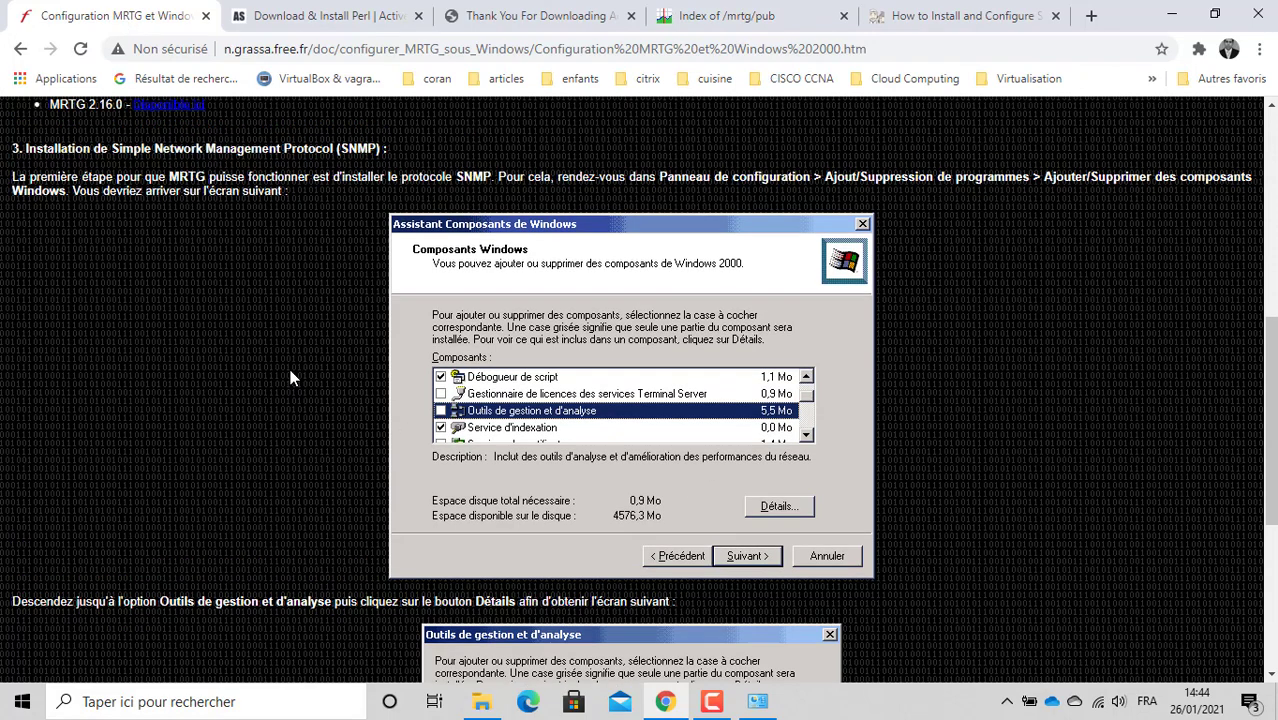
scroll(290, 378, "down", 1)
scroll(290, 378, "down", 3)
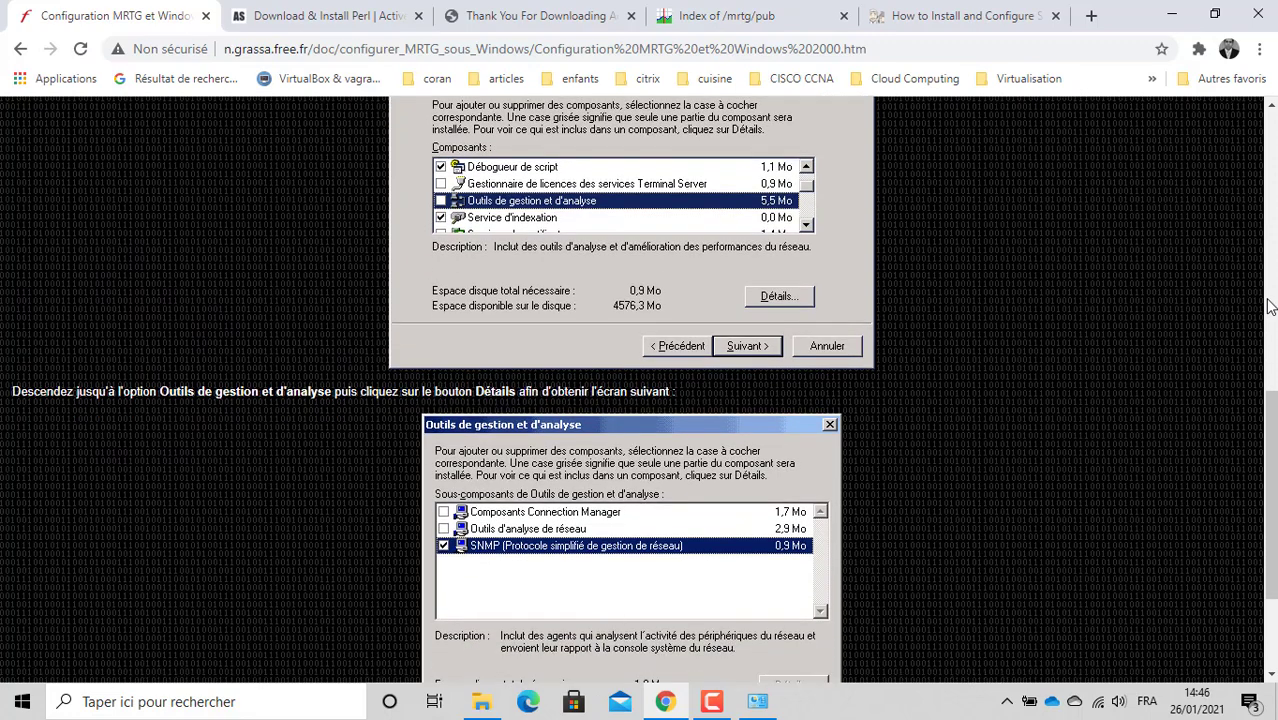
right_click(1268, 300)
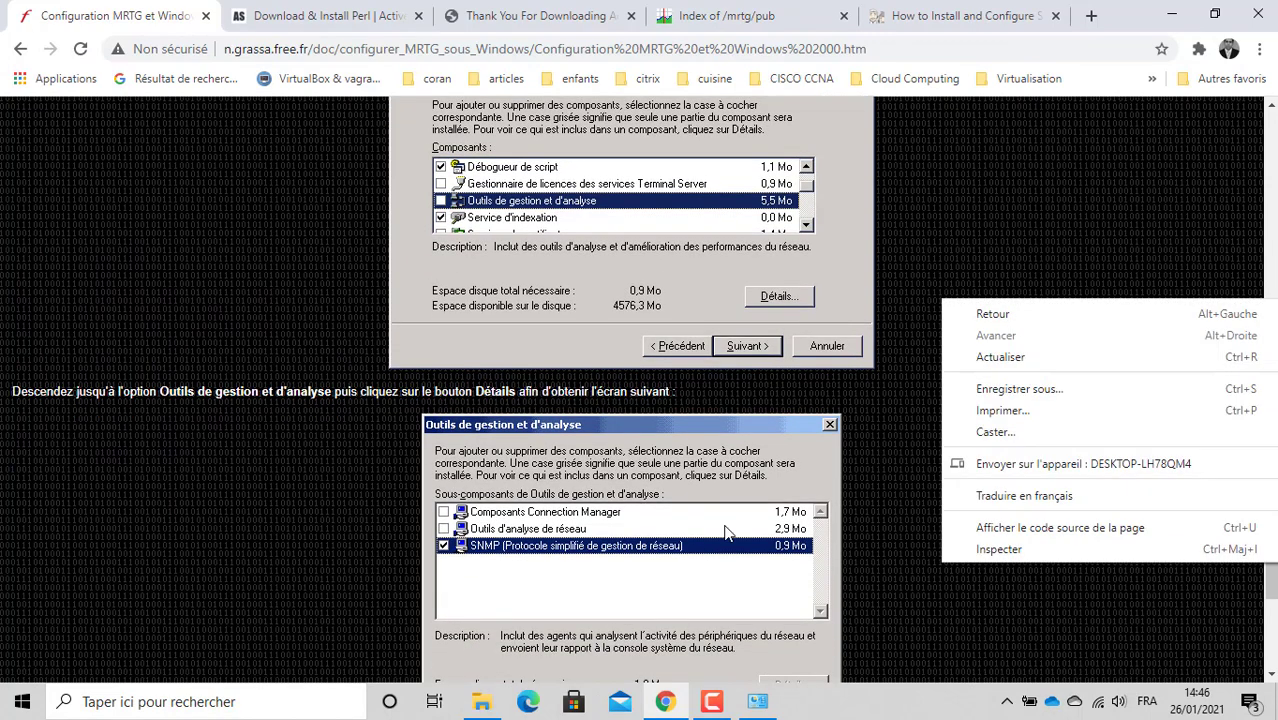
left_click(115, 705)
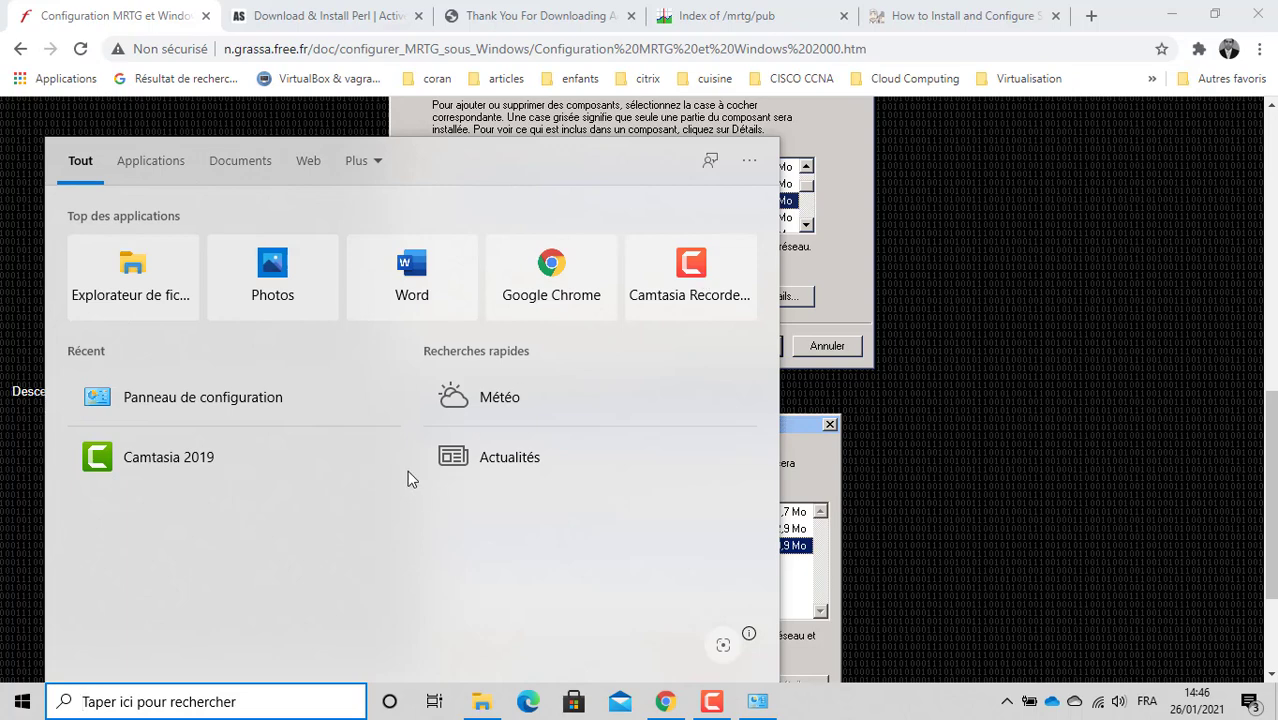
Step: Search 'pc' and choose Gérer on Ce PC to open Computer Management
type("pc")
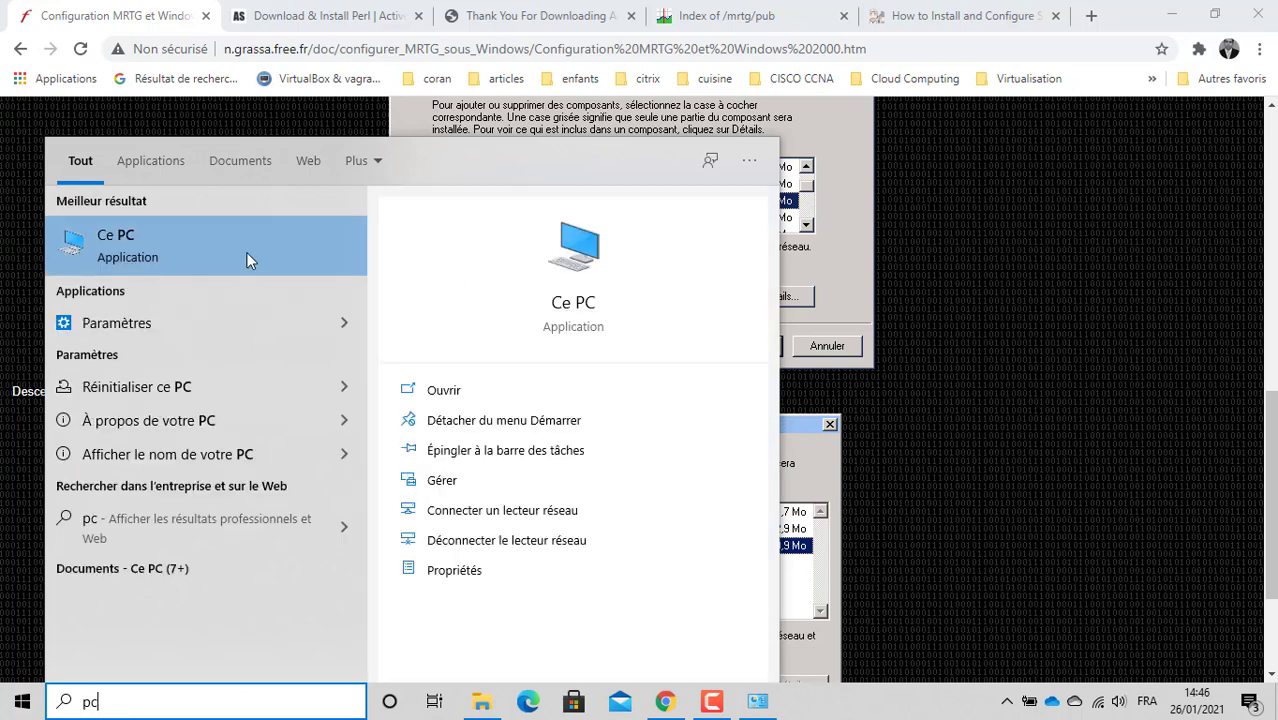
right_click(248, 258)
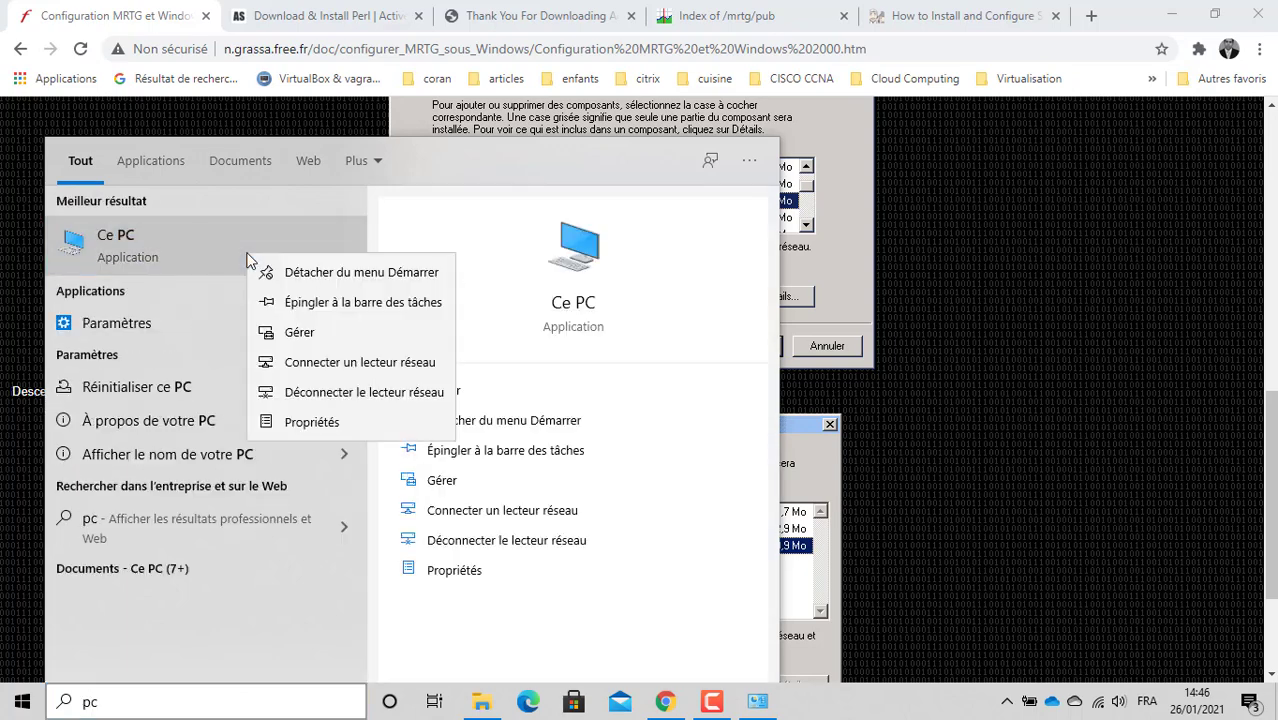
left_click(298, 332)
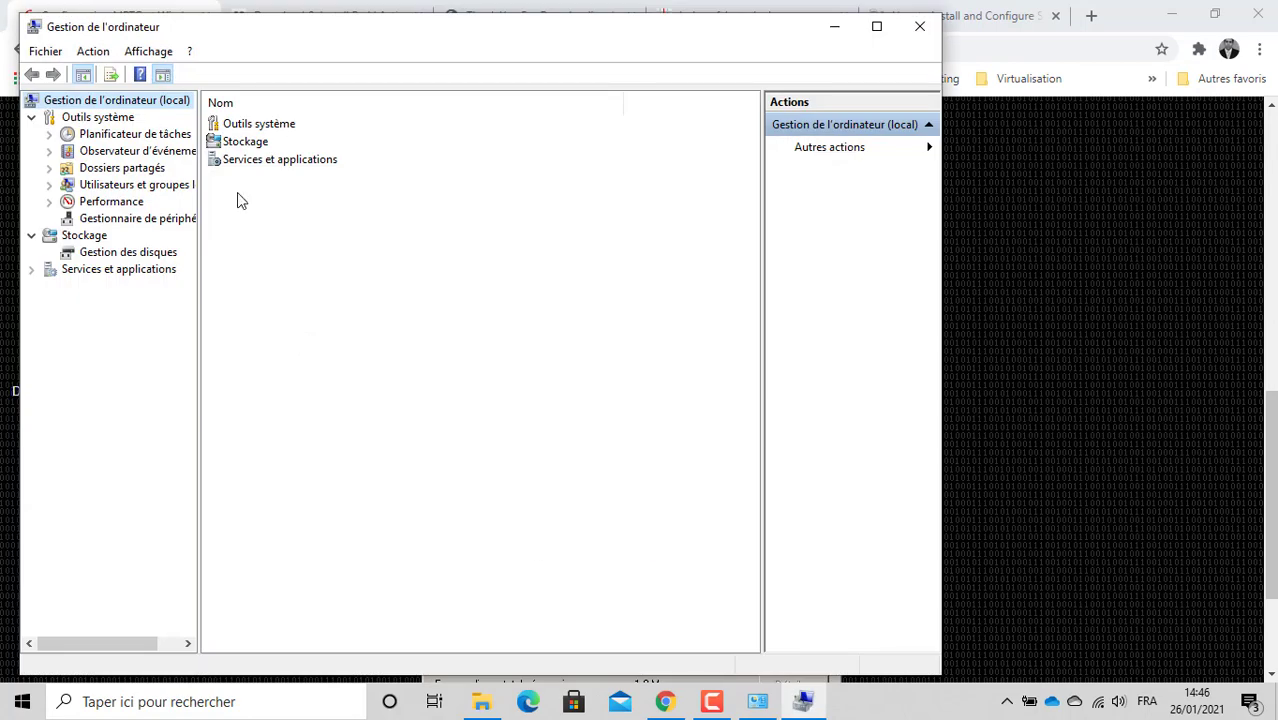
Step: Maximize Computer Management and open the Services list under Services et applications
double_click(265, 40)
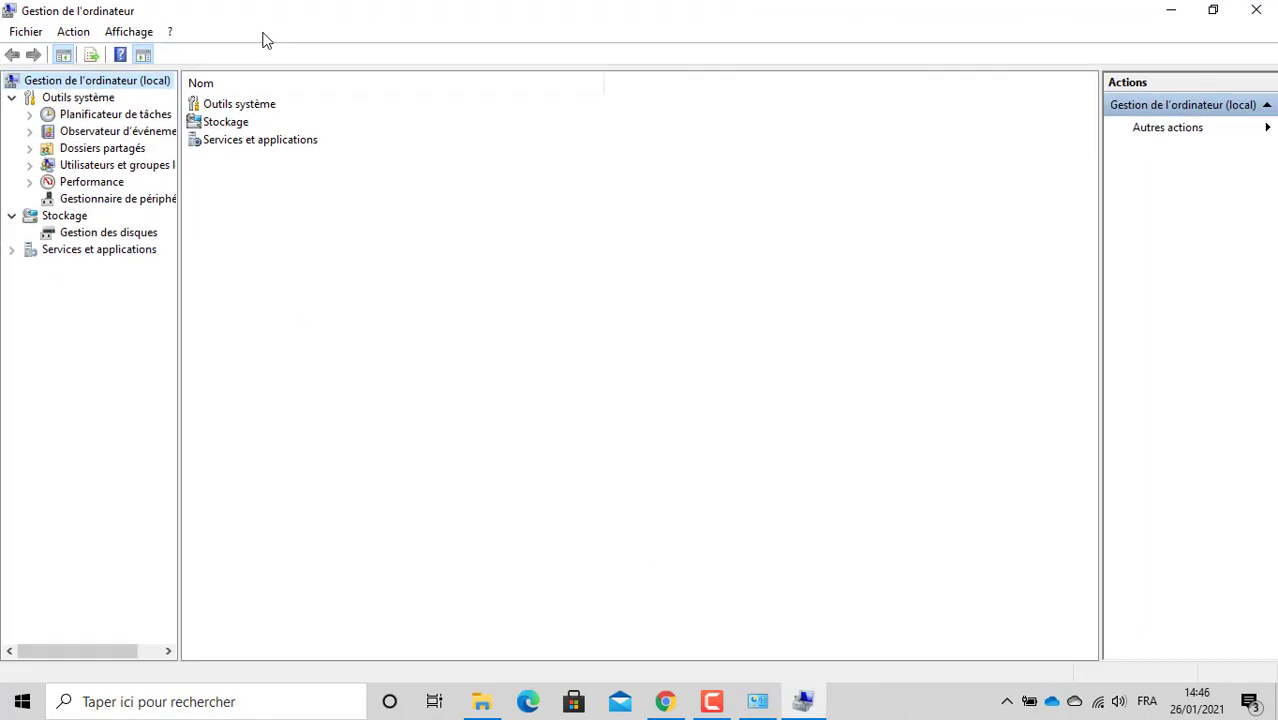
left_click(13, 255)
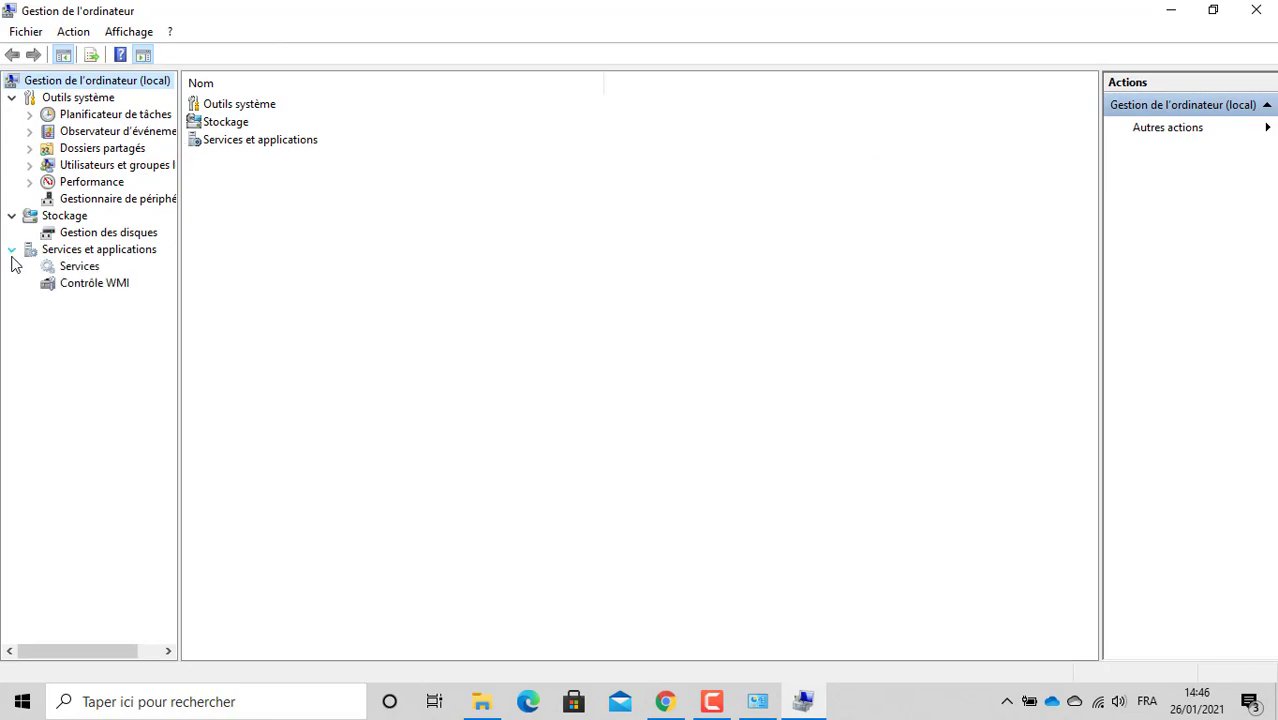
left_click(100, 268)
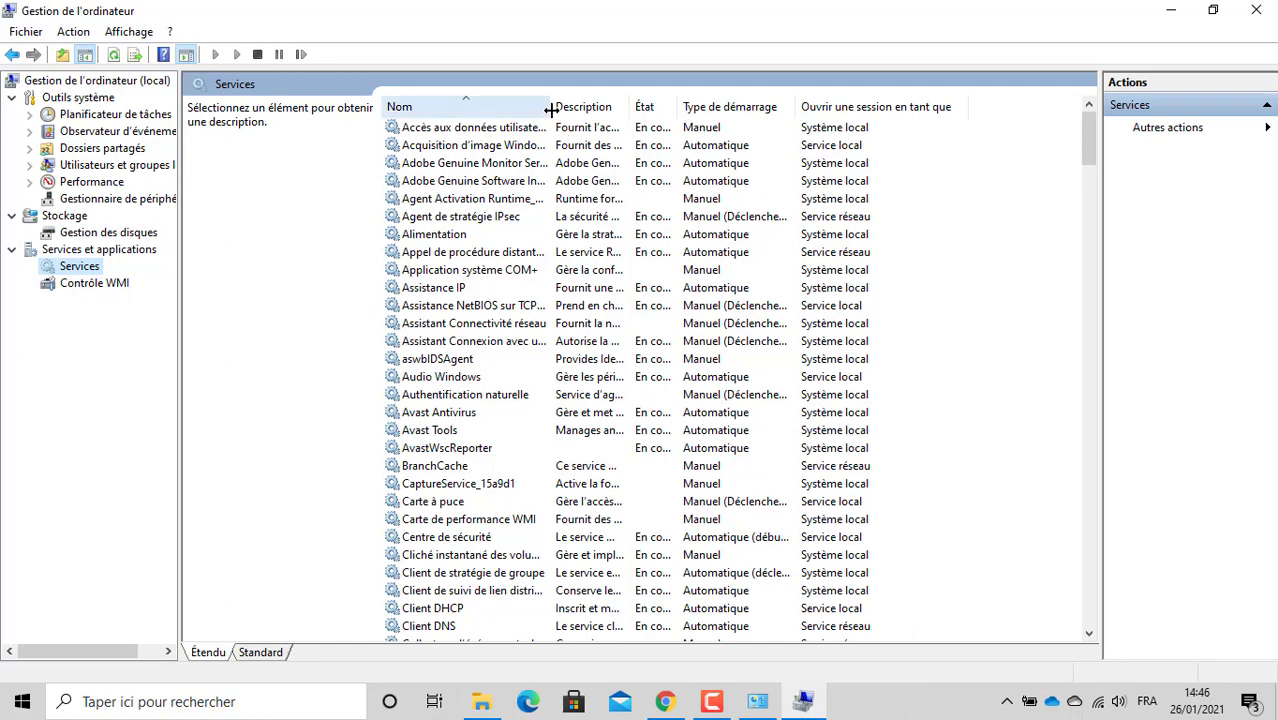
left_click_drag(552, 107, 660, 150)
Step: Locate Service SNMP, widen the Nom and Description columns, and open its Propriétés
left_click(460, 289)
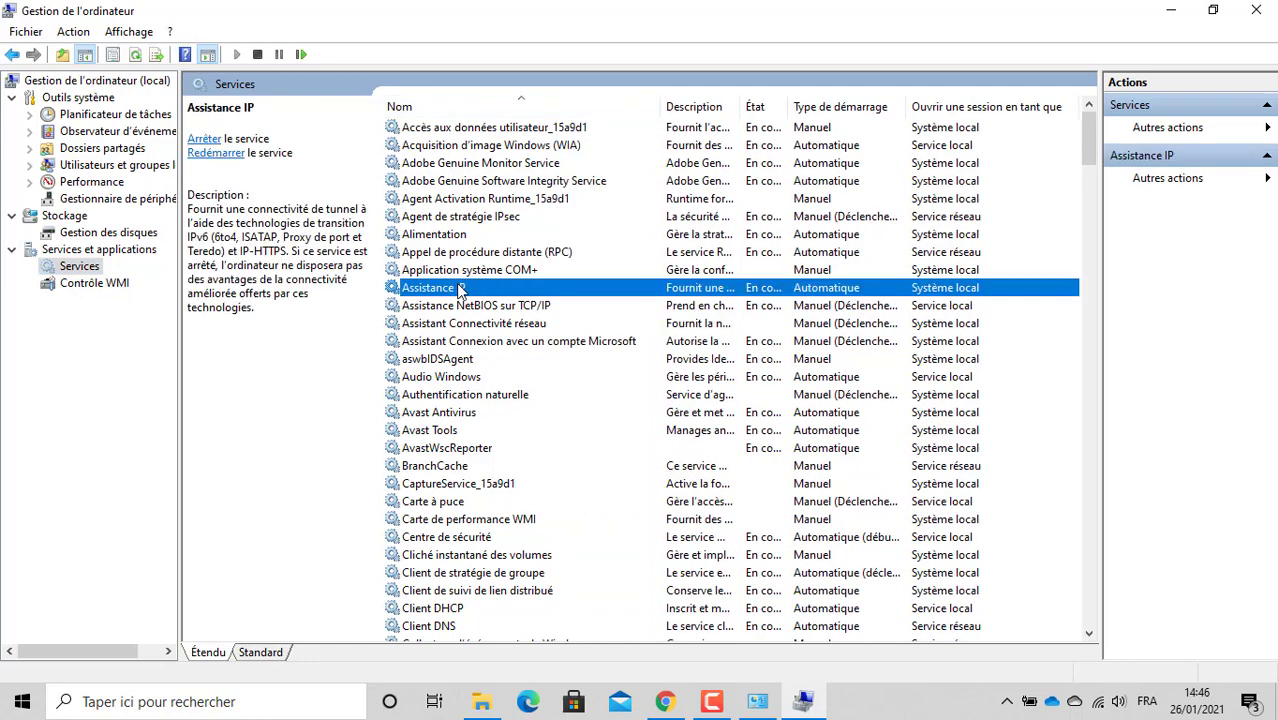
key("s")
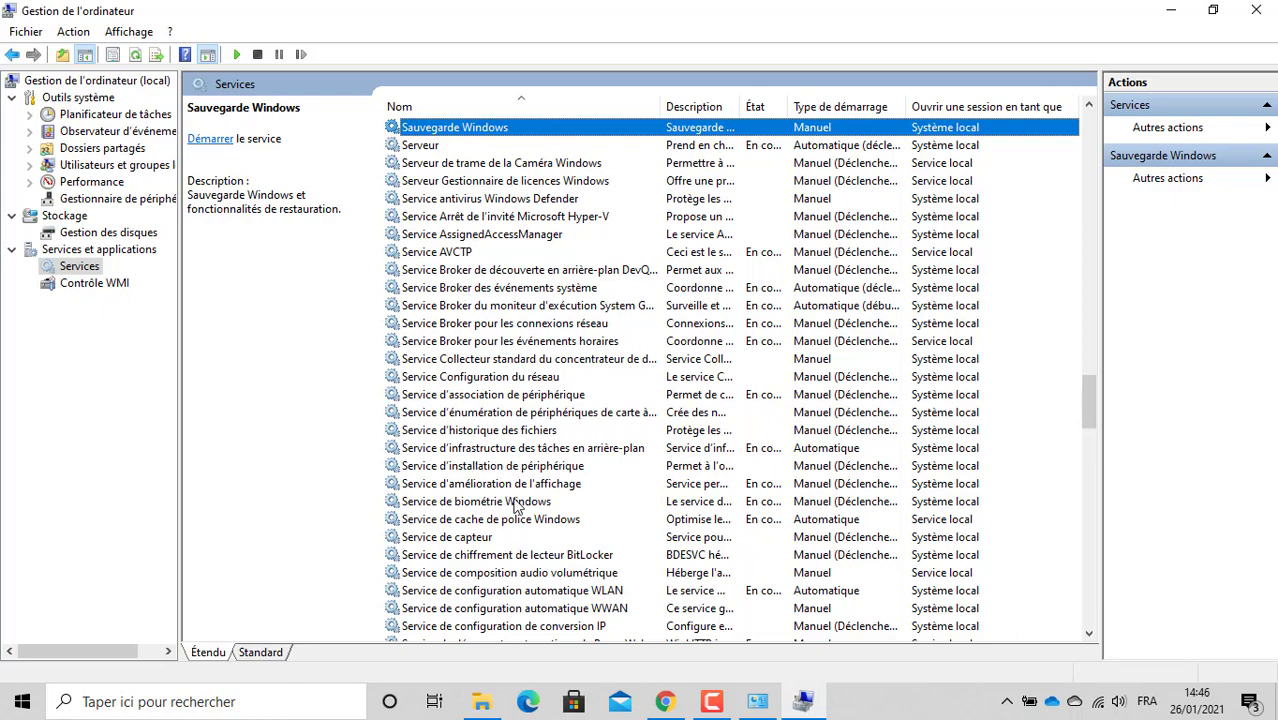
key("Down")
key("Down")
key("Down")
key("Down")
key("Down")
key("Down")
key("Down")
key("Down")
key("Down")
key("Down")
key("Down")
key("Down")
key("Down")
key("Down")
key("Down")
key("Down")
key("Down")
key("Down")
key("Down")
key("Down")
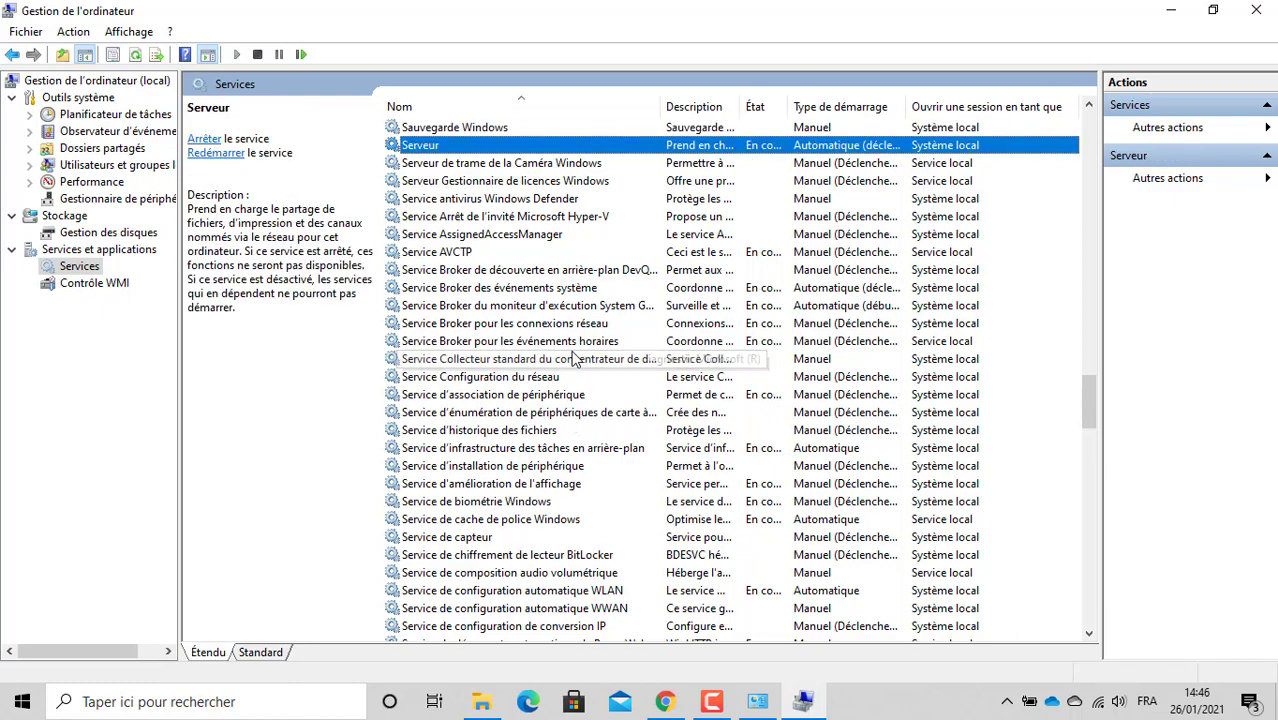
key("Down")
key("Down")
key("Down")
key("Down")
key("Down")
key("Down")
key("Down")
key("Down")
key("Down")
key("Down")
key("Down")
key("Down")
key("Down")
key("Down")
key("Down")
key("Down")
key("Down")
key("Down")
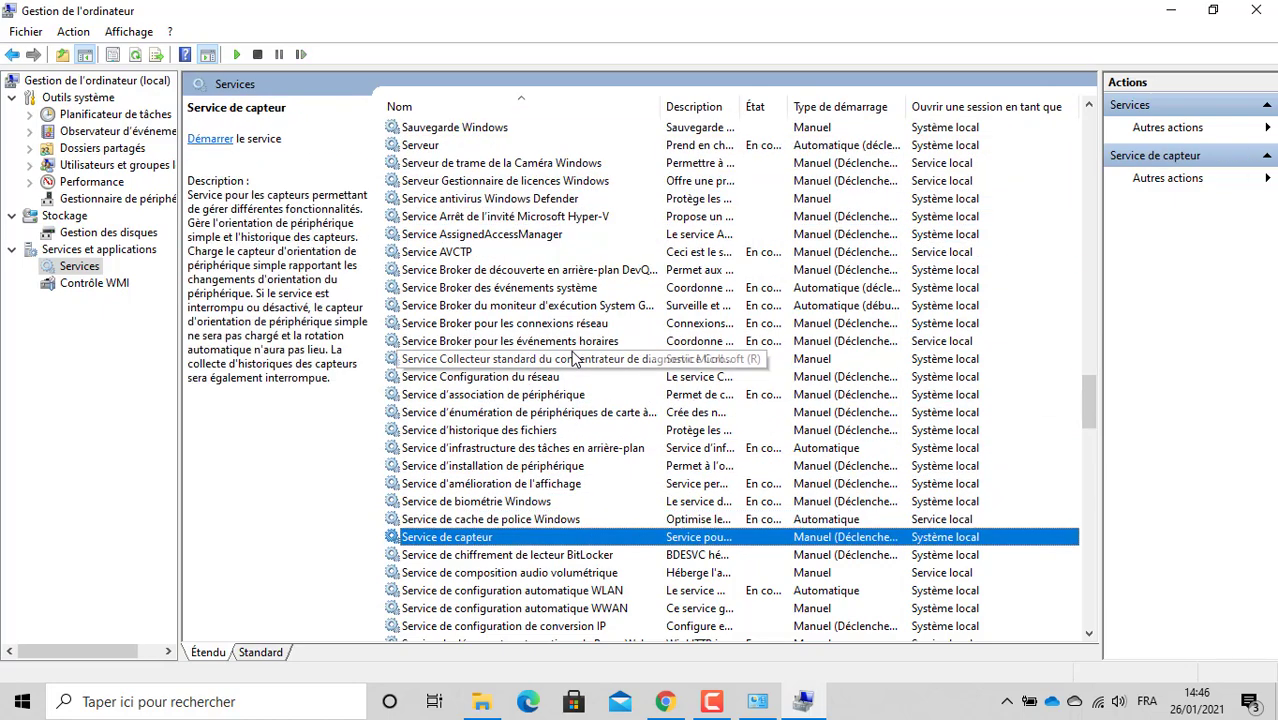
key("Down")
key("Down")
key("Down")
key("Down")
key("Down")
key("Down")
key("Down")
key("Down")
key("Down")
key("Down")
key("Down")
key("Down")
key("Down")
key("Down")
key("Down")
key("Down")
key("Down")
key("Down")
key("Down")
key("Down")
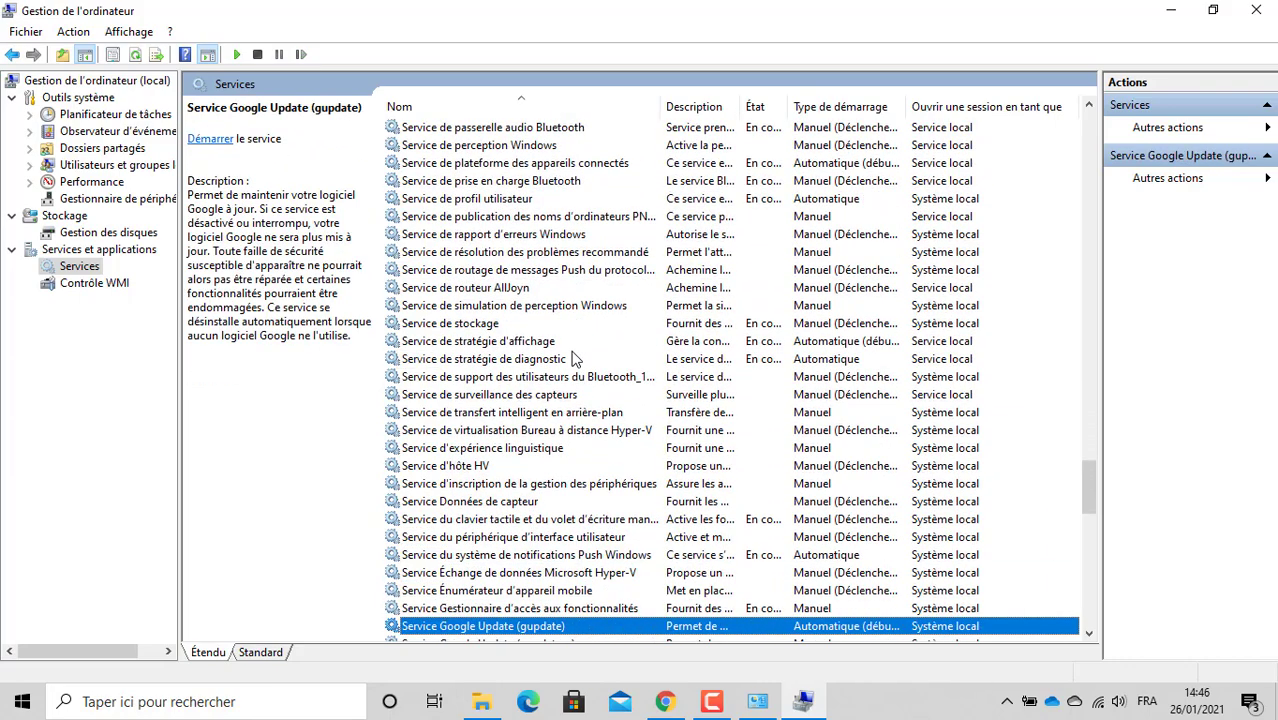
key("Down")
key("Down")
key("Down")
key("Down")
key("Down")
key("Down")
key("Down")
key("Down")
key("Down")
key("Down")
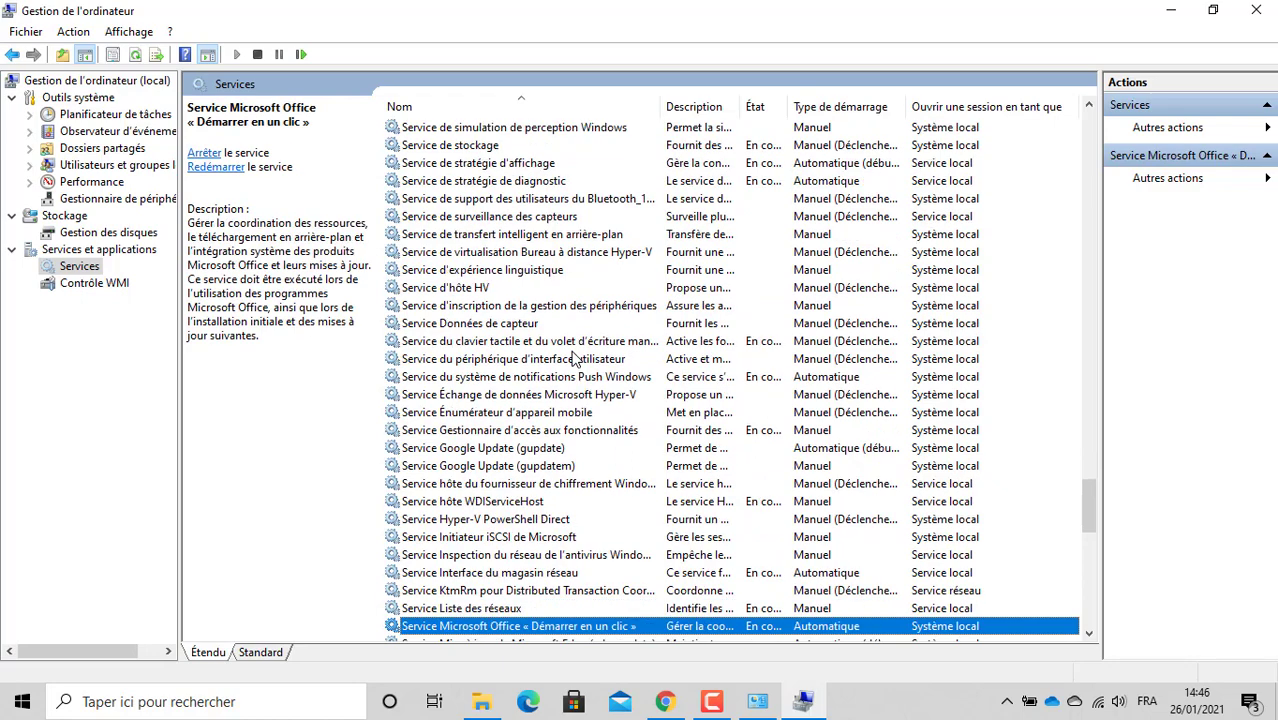
key("Down")
key("Down")
key("Down")
key("Down")
key("Down")
key("Down")
key("Down")
key("Down")
key("Down")
key("Down")
key("Down")
key("Down")
key("Down")
key("Down")
key("Down")
key("Down")
key("Down")
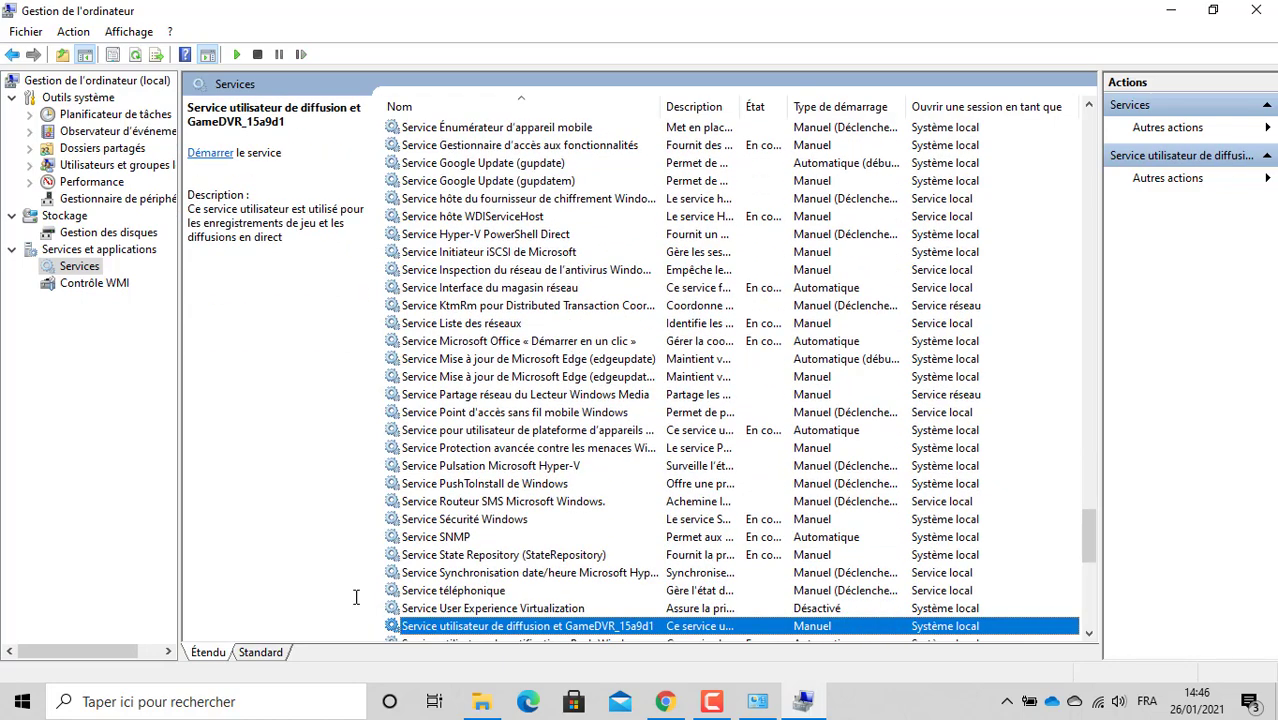
left_click(456, 540)
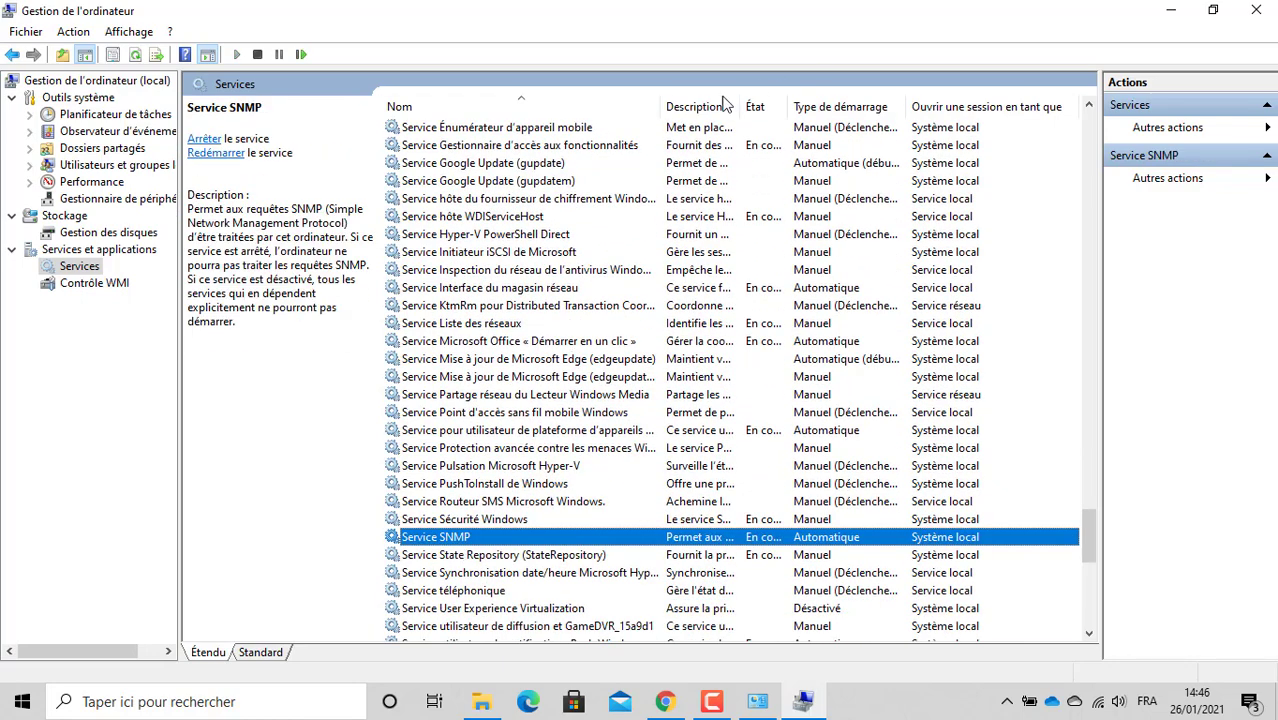
left_click_drag(659, 108, 695, 108)
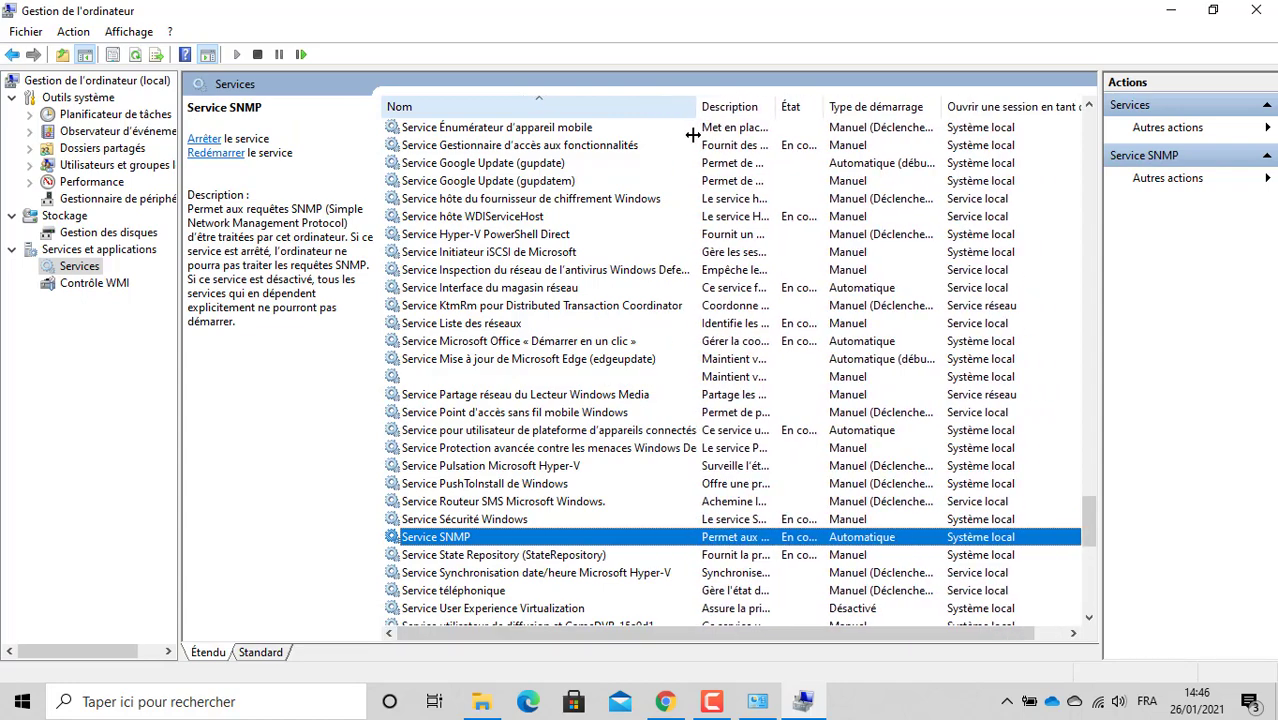
mouse_move(810, 110)
left_mouse_down()
mouse_move(876, 110)
mouse_move(834, 110)
left_mouse_up()
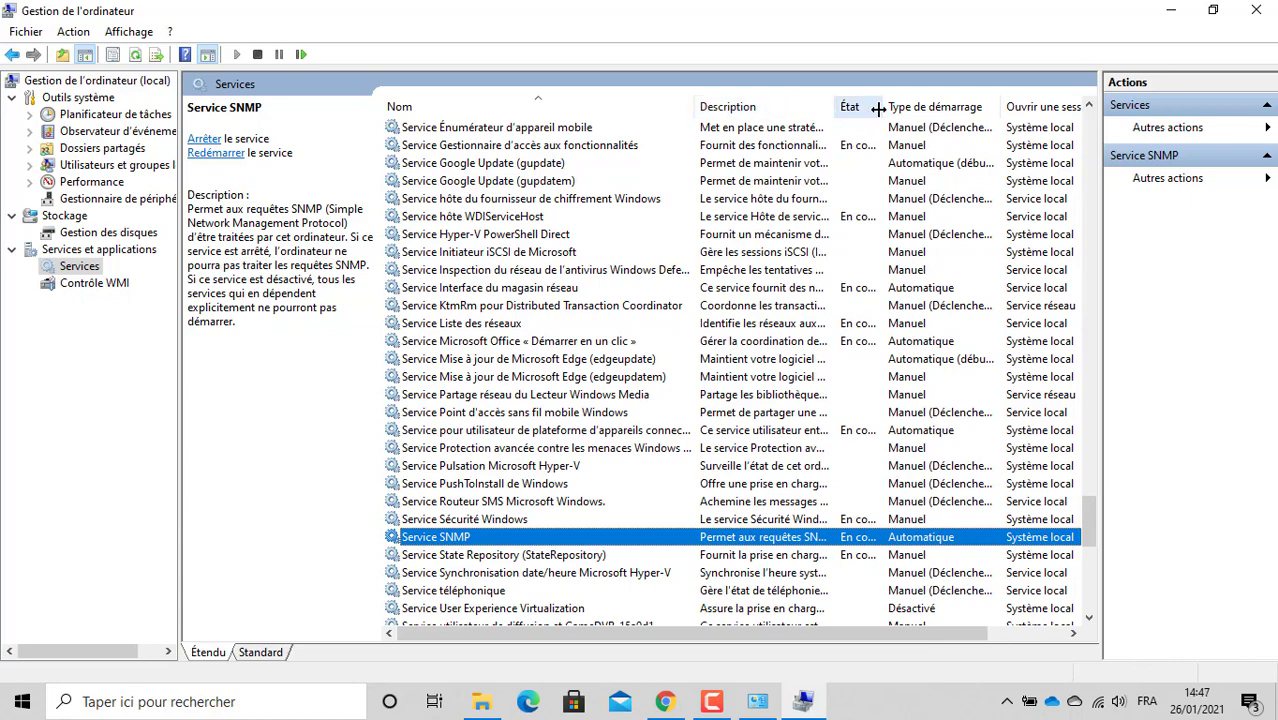
double_click(447, 541)
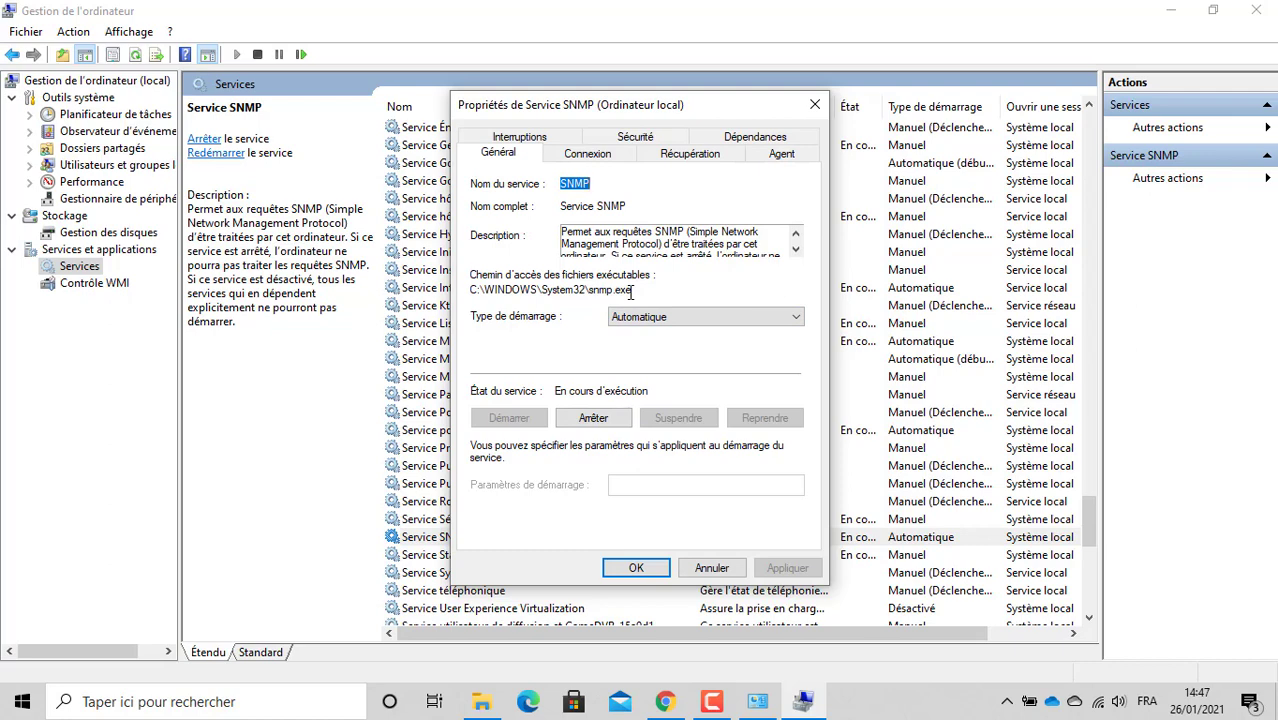
Step: On Sécurité, add community 'public' with LECTURE ÉCRITURE rights, accept any host, and apply
left_click(624, 138)
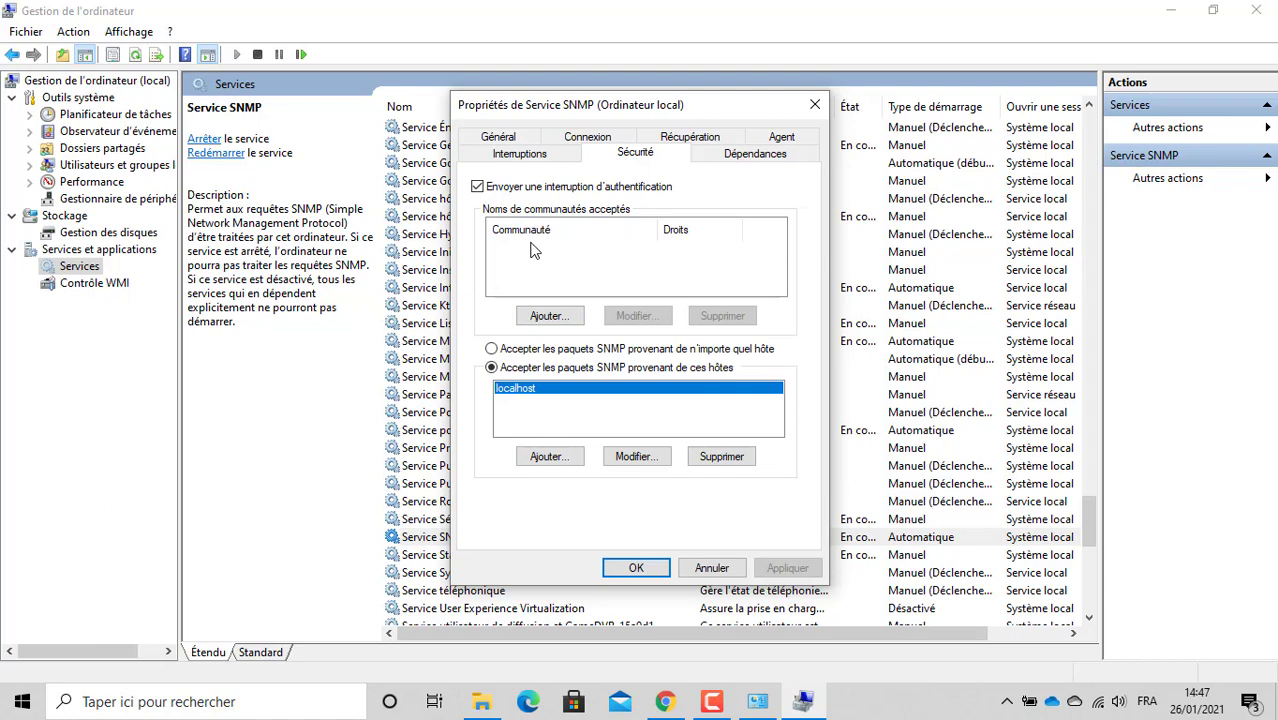
left_click(565, 316)
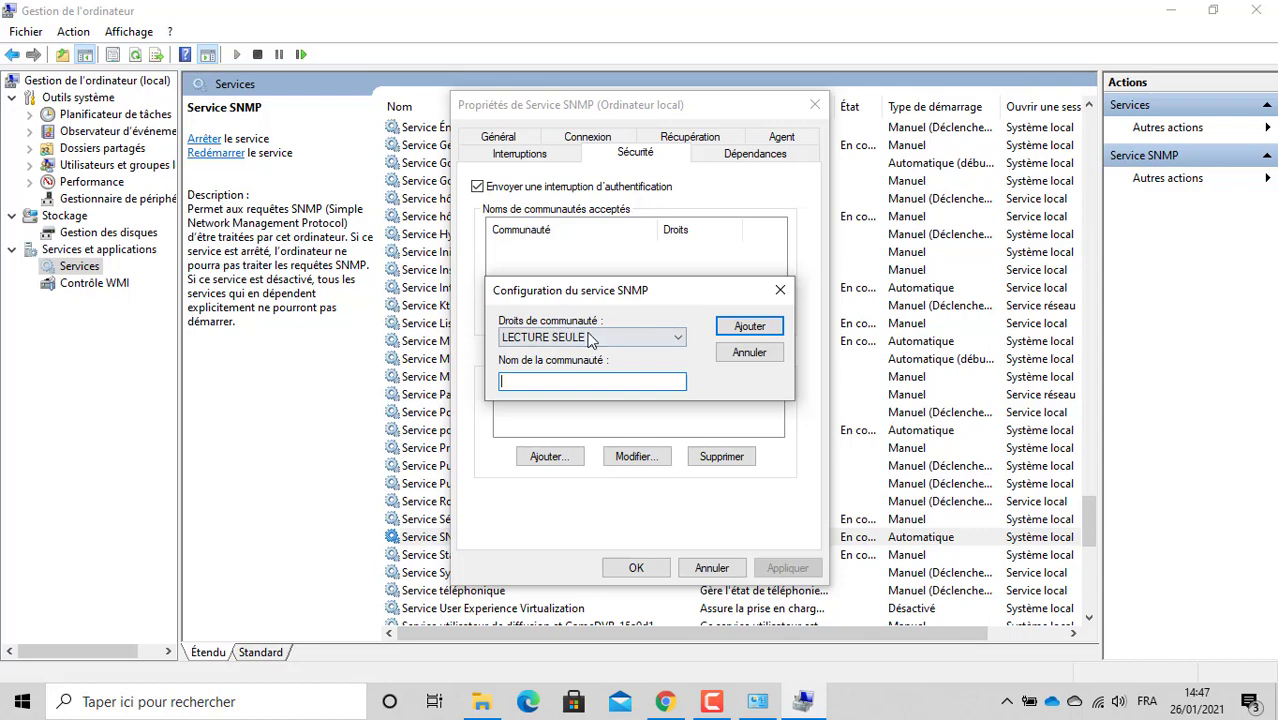
left_click(590, 339)
left_click(590, 390)
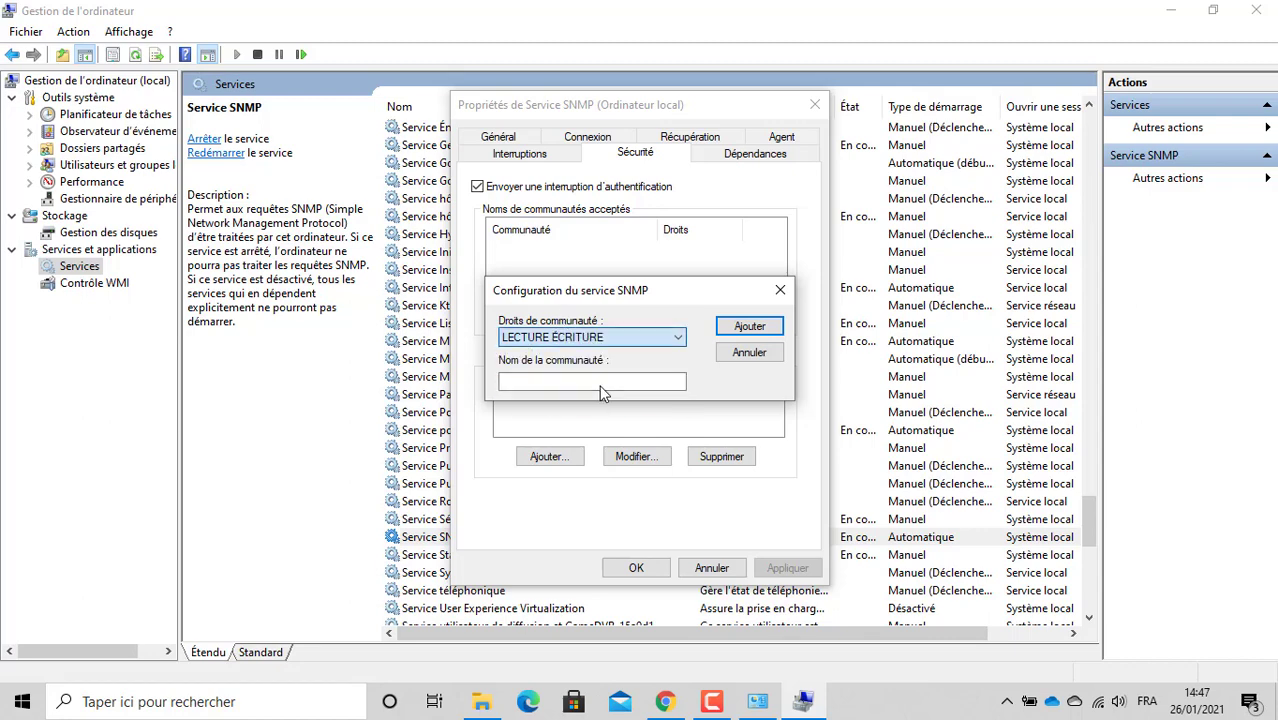
left_click(588, 382)
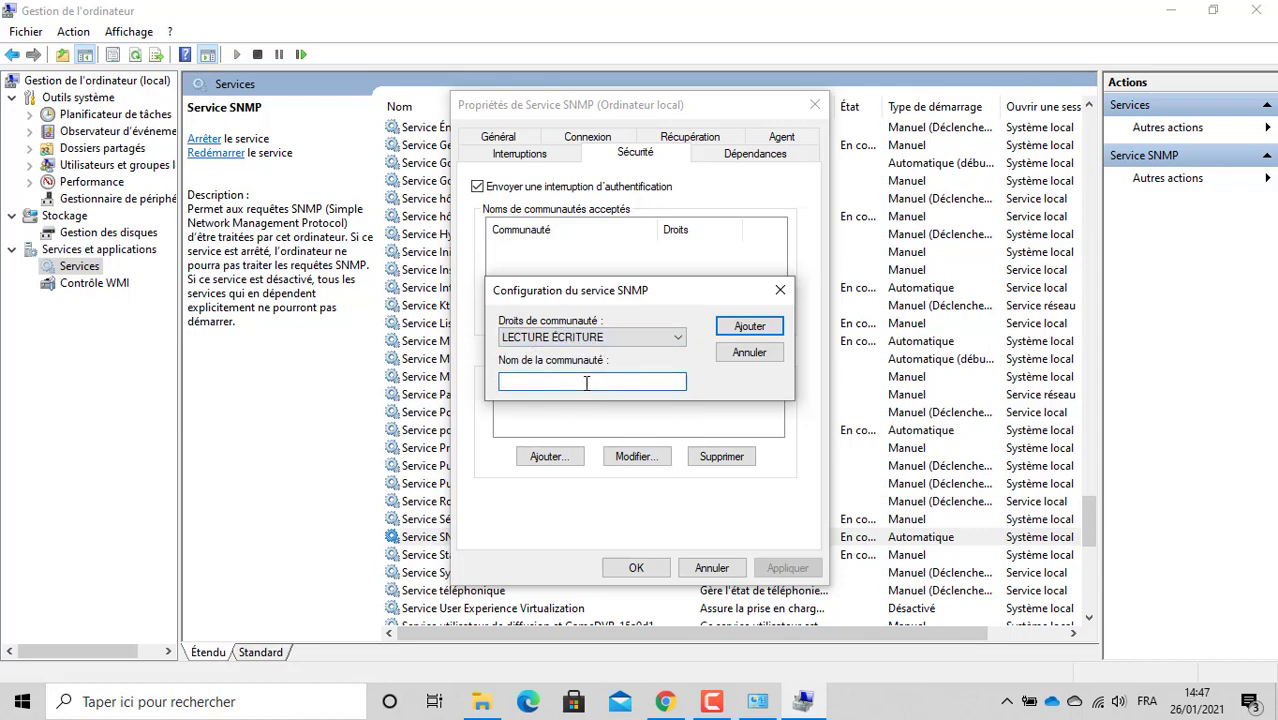
type("public")
left_click(745, 326)
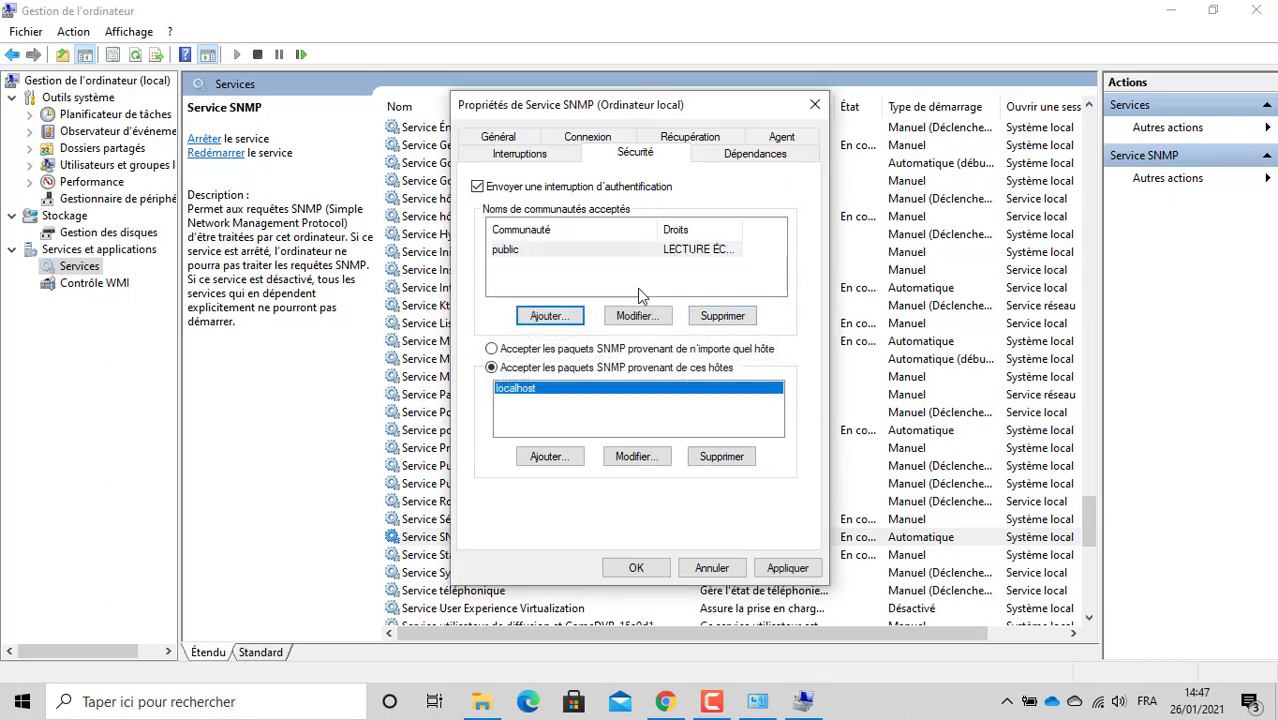
left_click(539, 351)
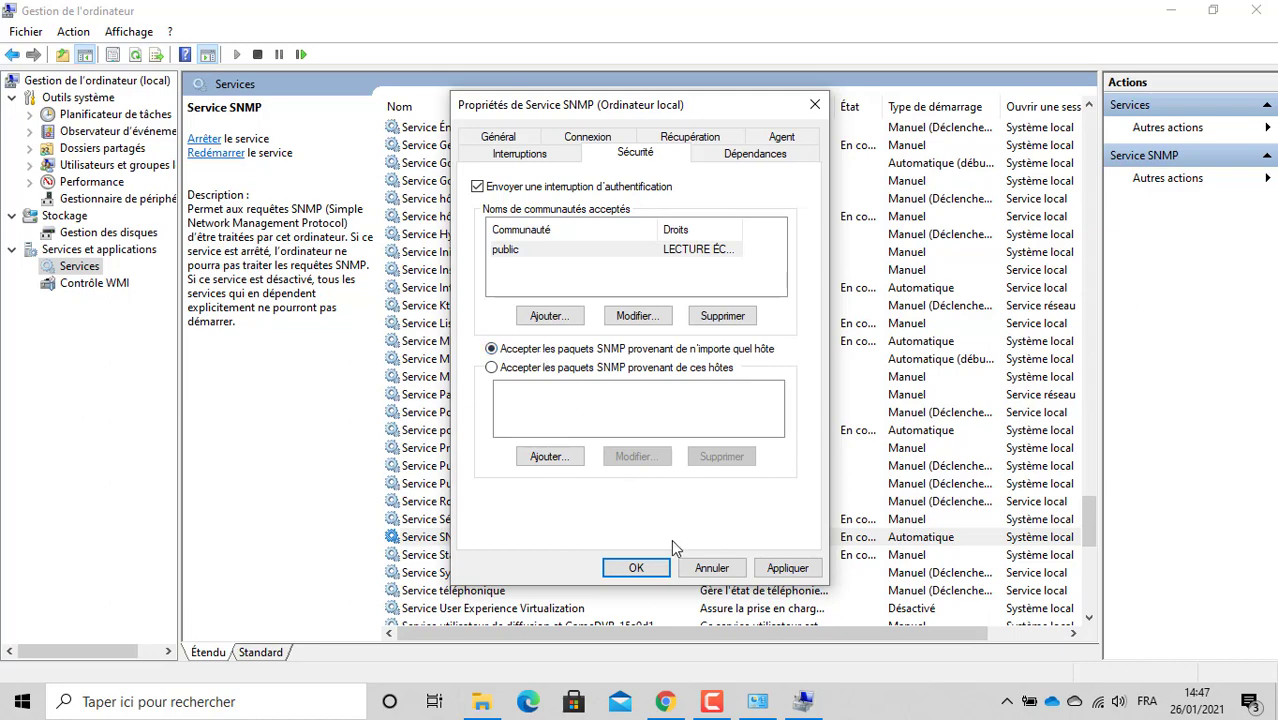
left_click(778, 567)
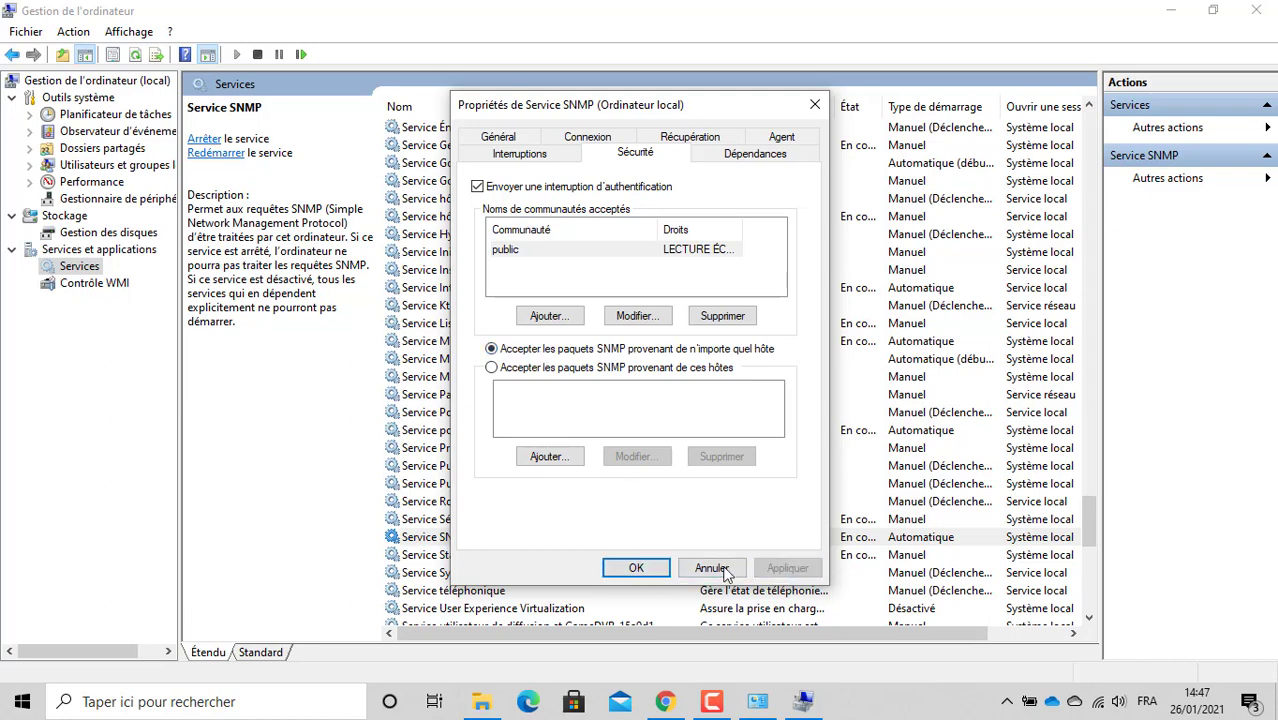
left_click(637, 567)
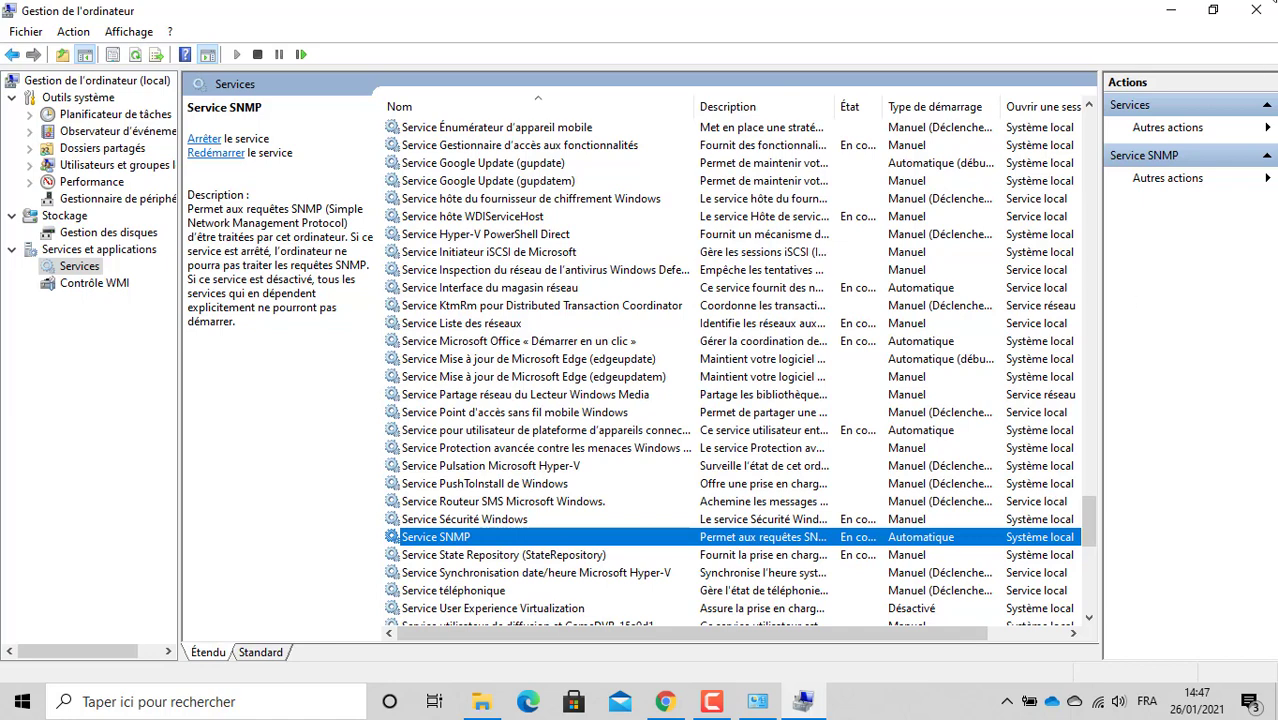
Step: Close Computer Management and follow 'Suite ->' to section 4, Installation d'ActivePerl
left_click(1257, 12)
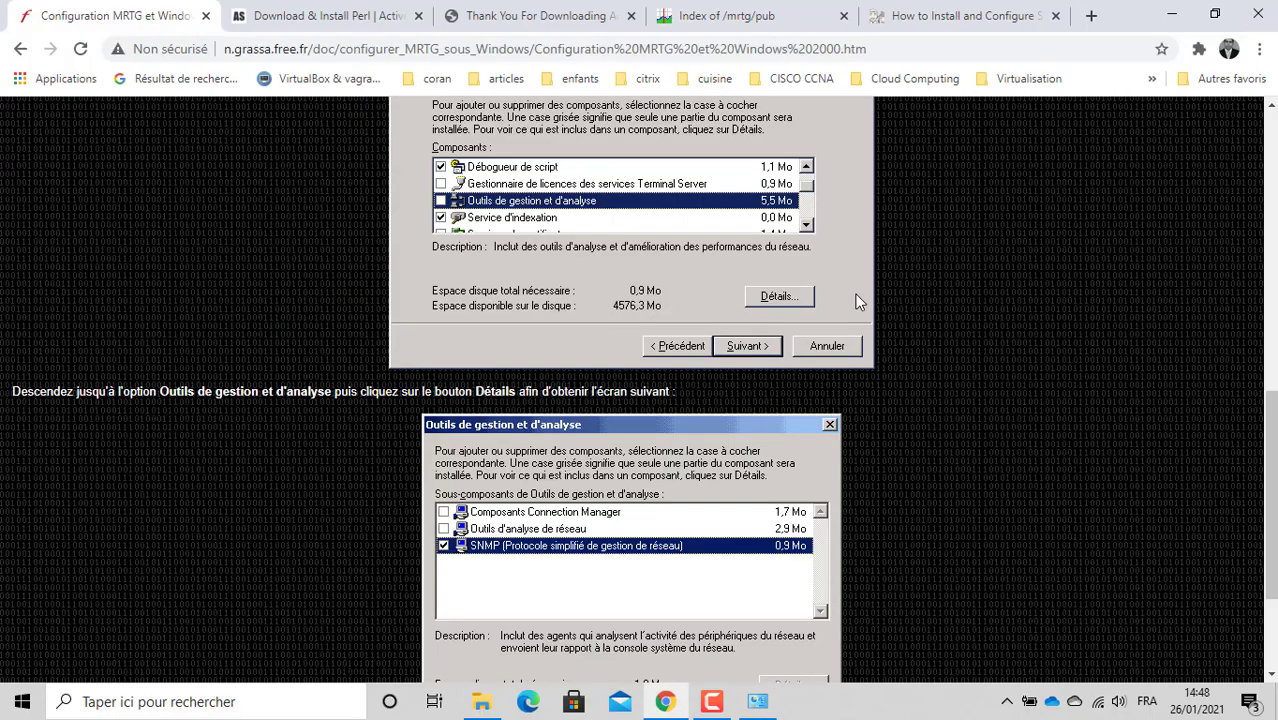
left_click_drag(1272, 426, 1274, 336)
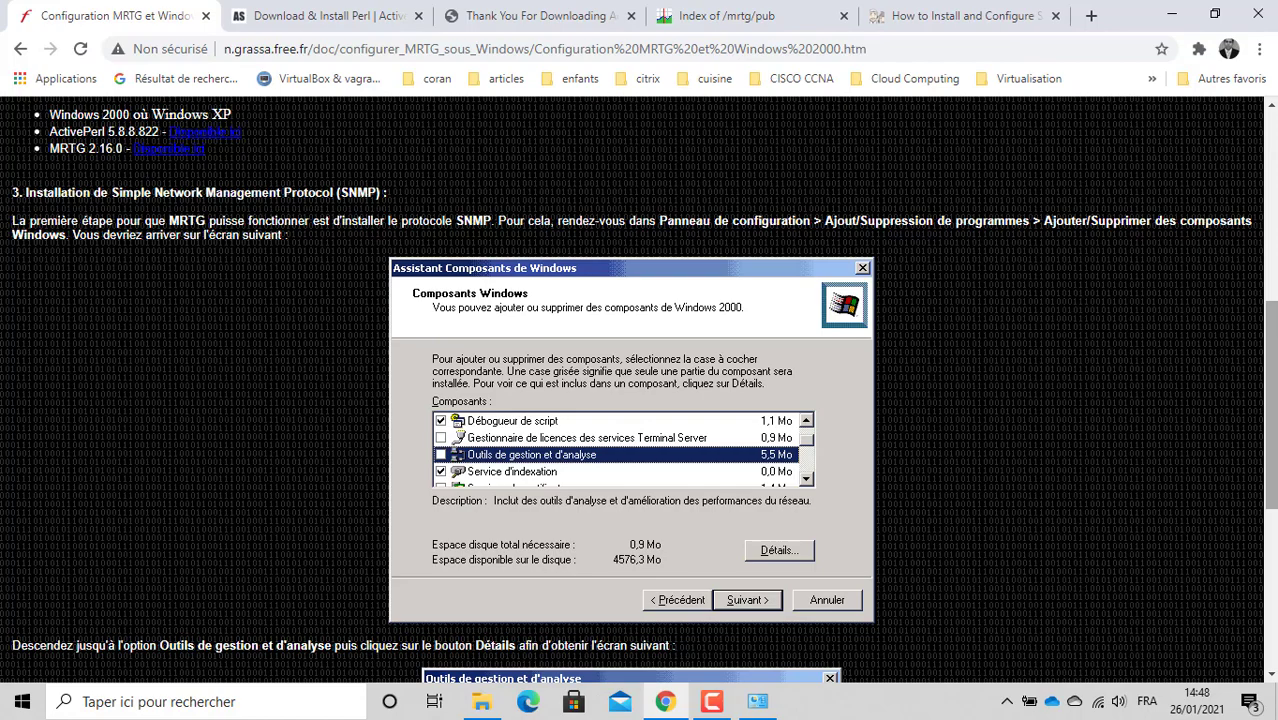
scroll(1274, 335, "down", 5)
scroll(1219, 307, "down", 1)
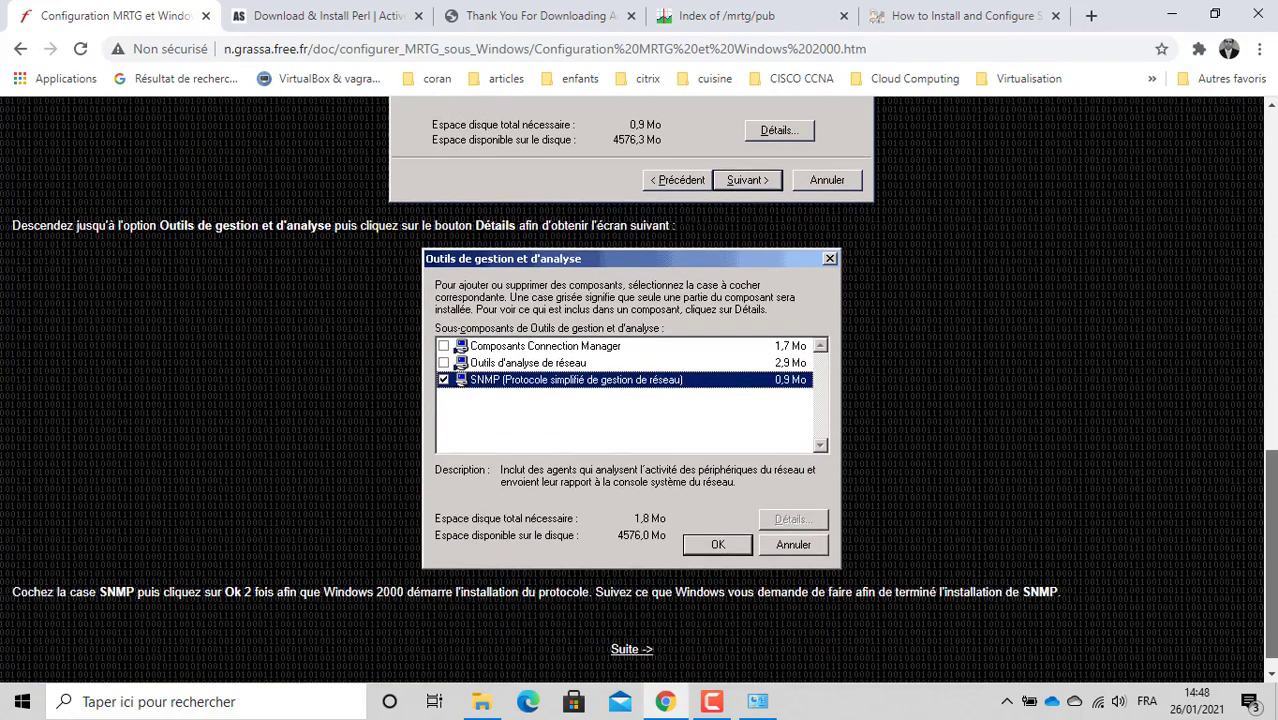
scroll(1219, 307, "up", 10)
scroll(1190, 190, "up", 2)
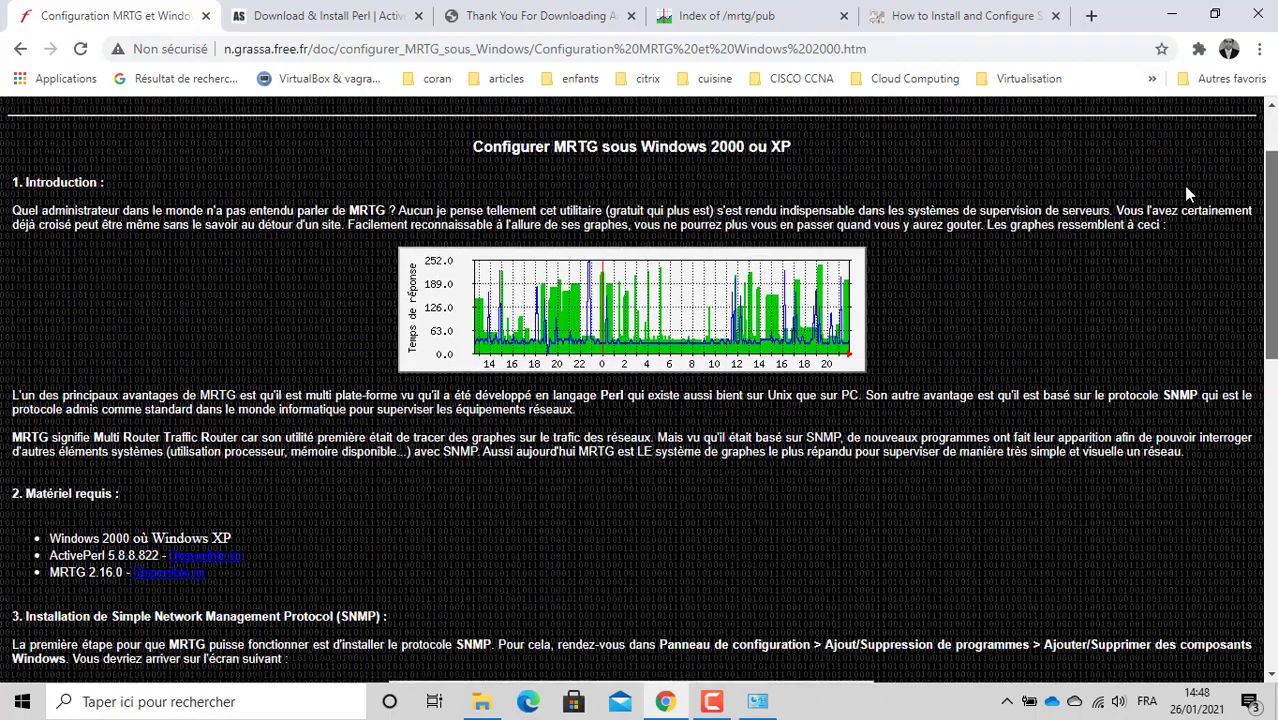
scroll(1190, 244, "down", 13)
scroll(1272, 428, "down", 2)
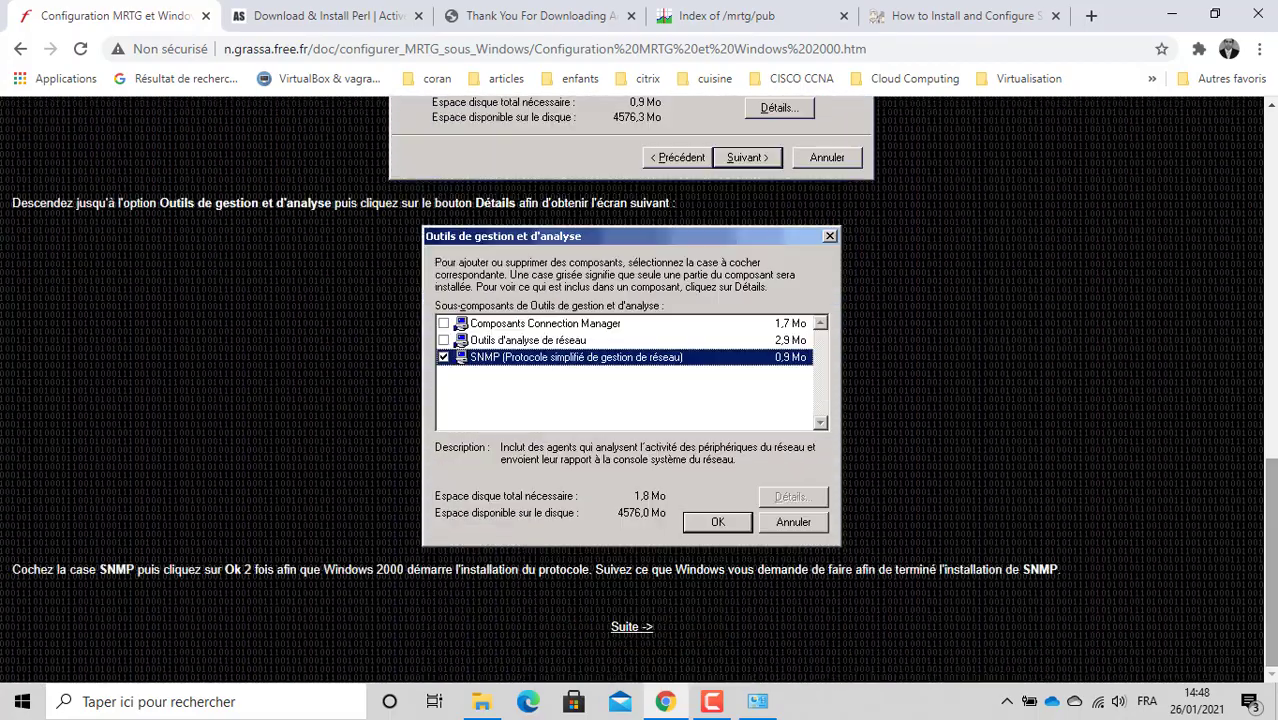
left_click(629, 628)
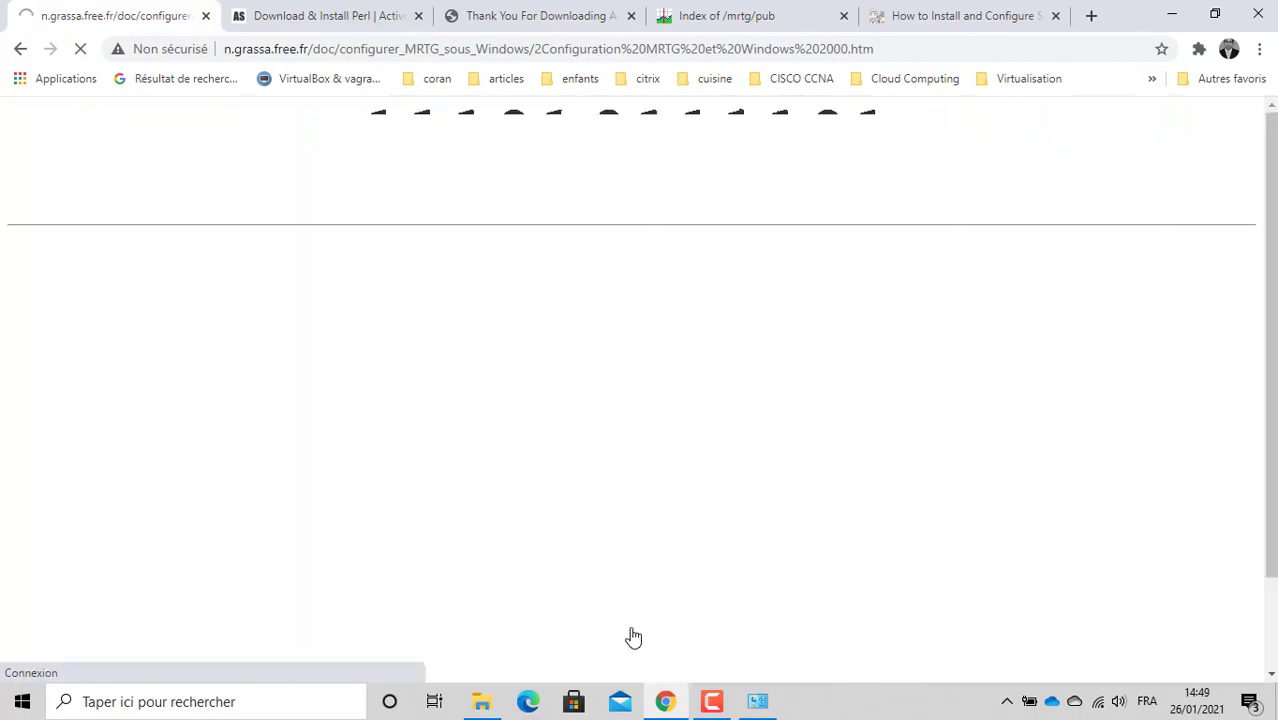
right_click(1273, 236)
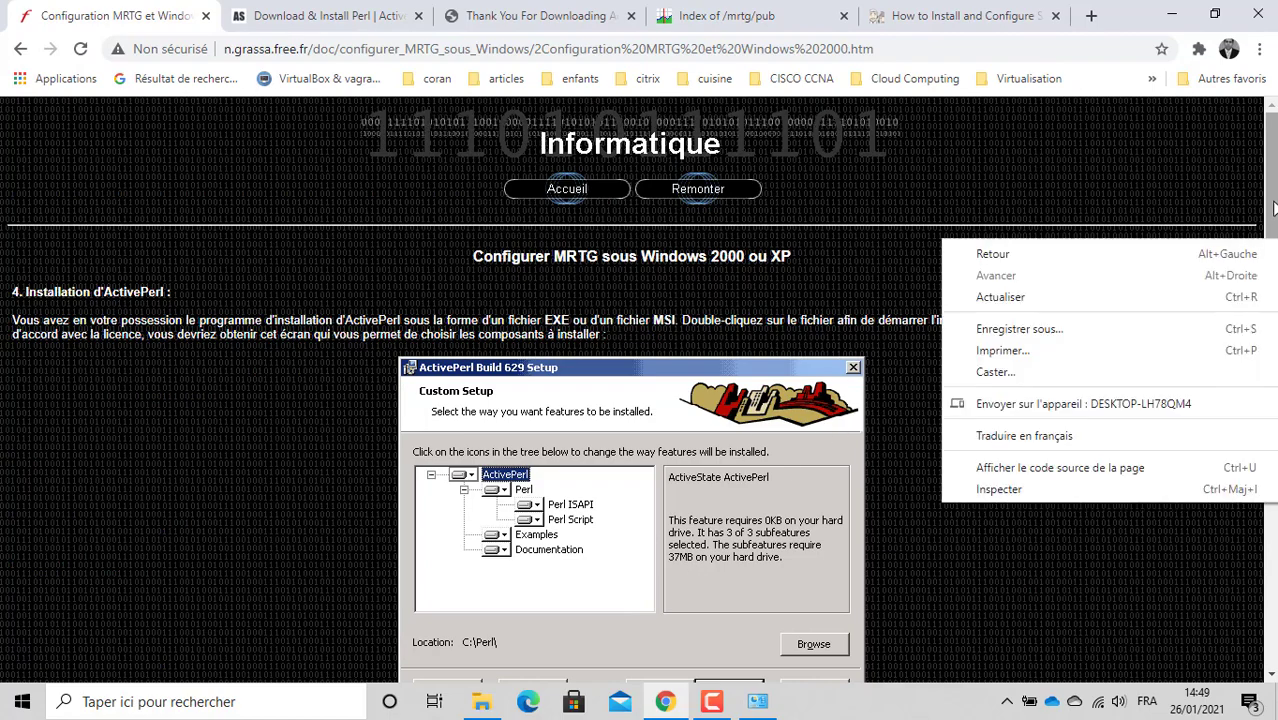
left_click_drag(1272, 219, 1209, 126)
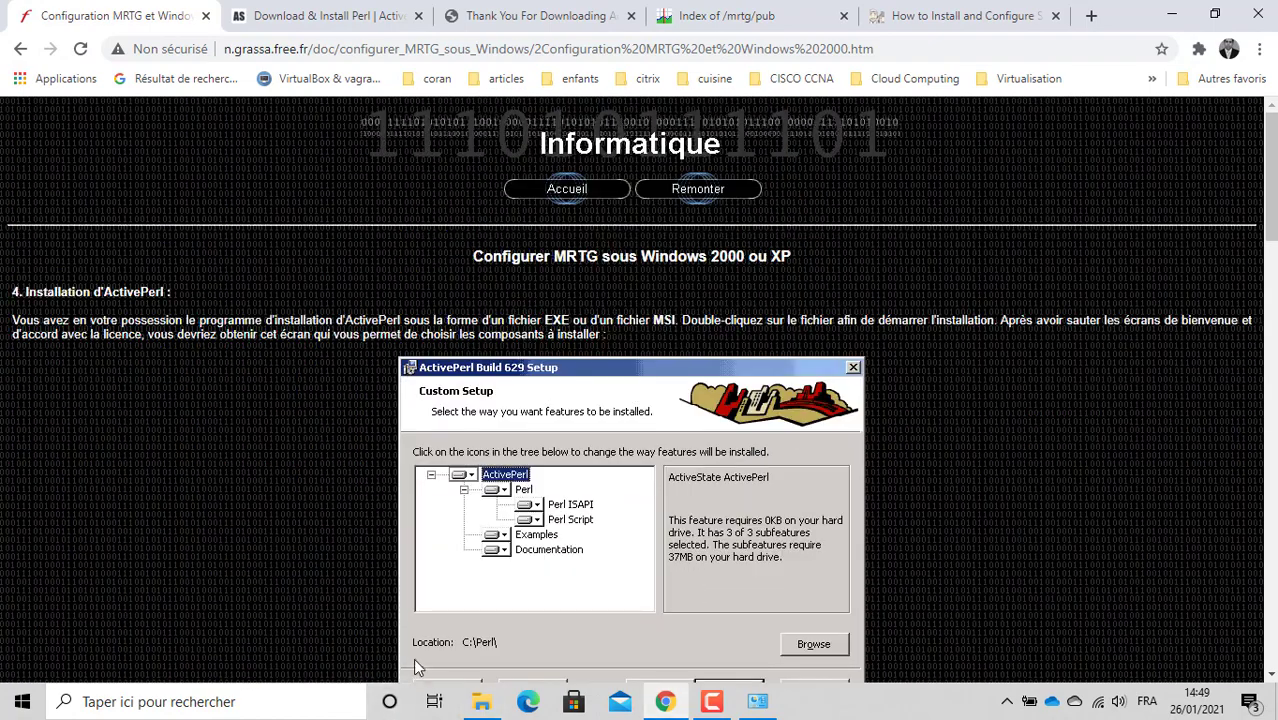
Step: Run ActivePerl-5.28.msi, accept the licence, and install to the default C:\Perl64\ folder
left_click(483, 704)
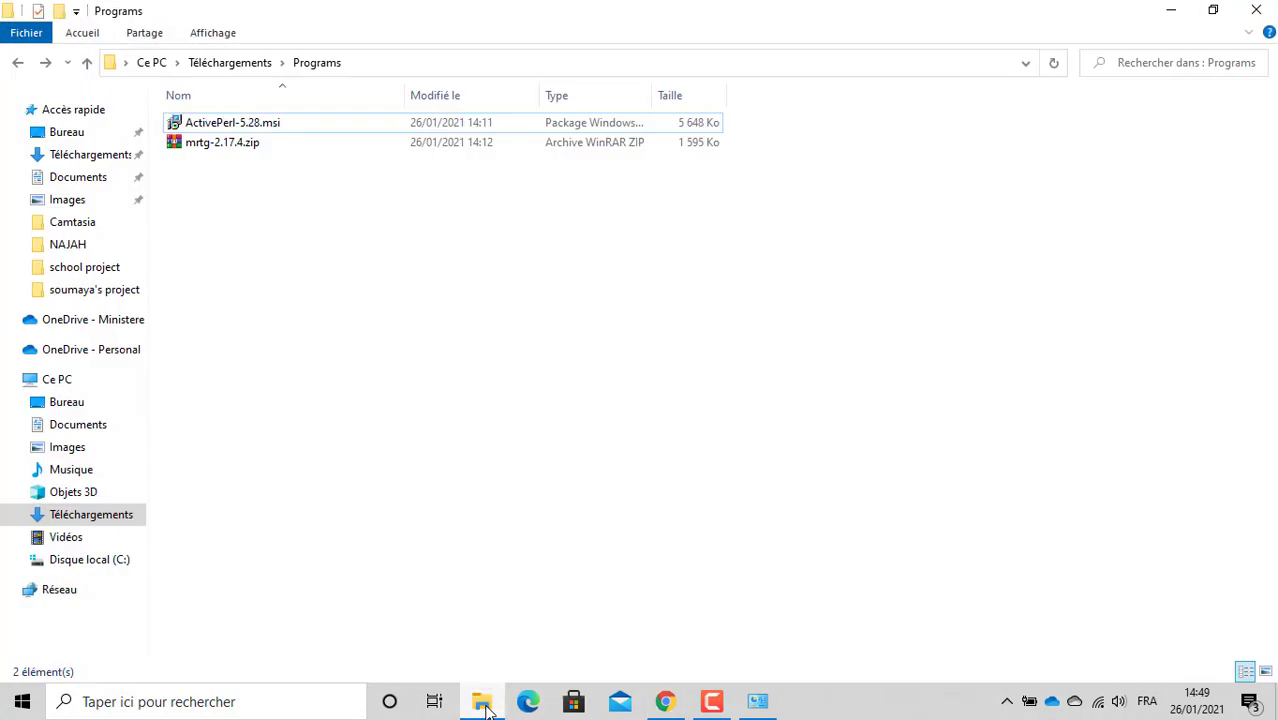
double_click(257, 124)
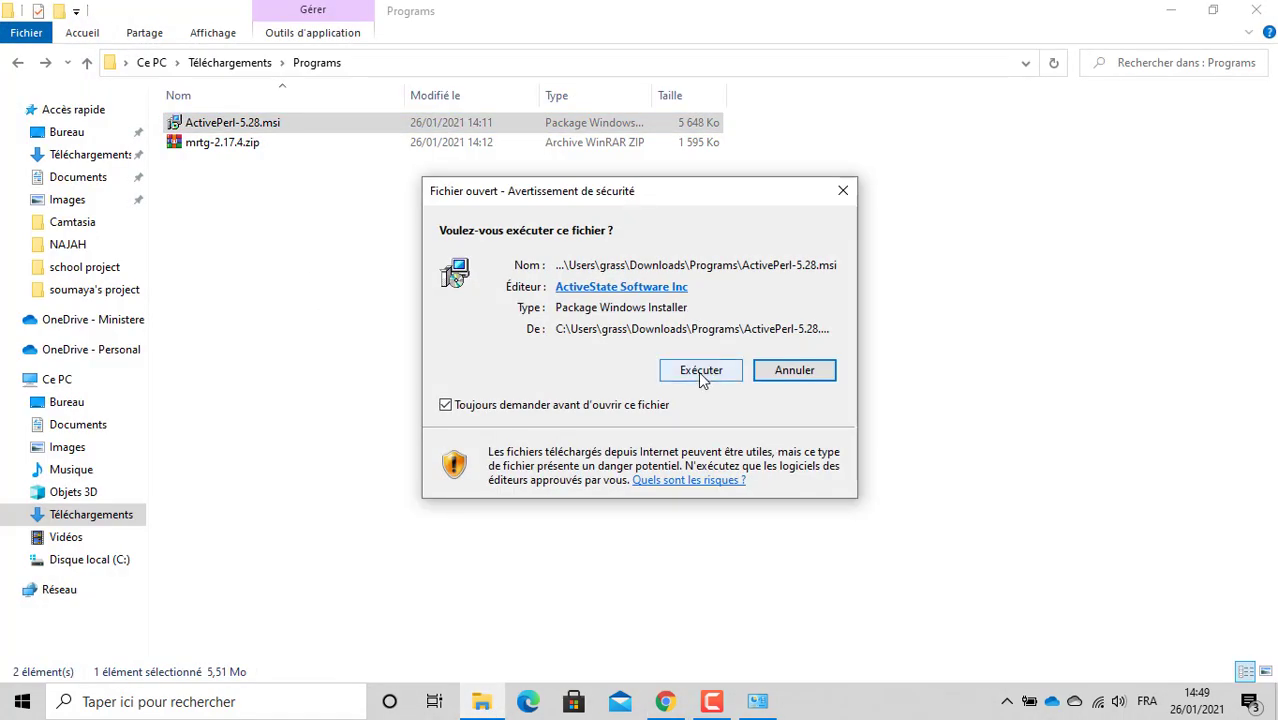
left_click(700, 373)
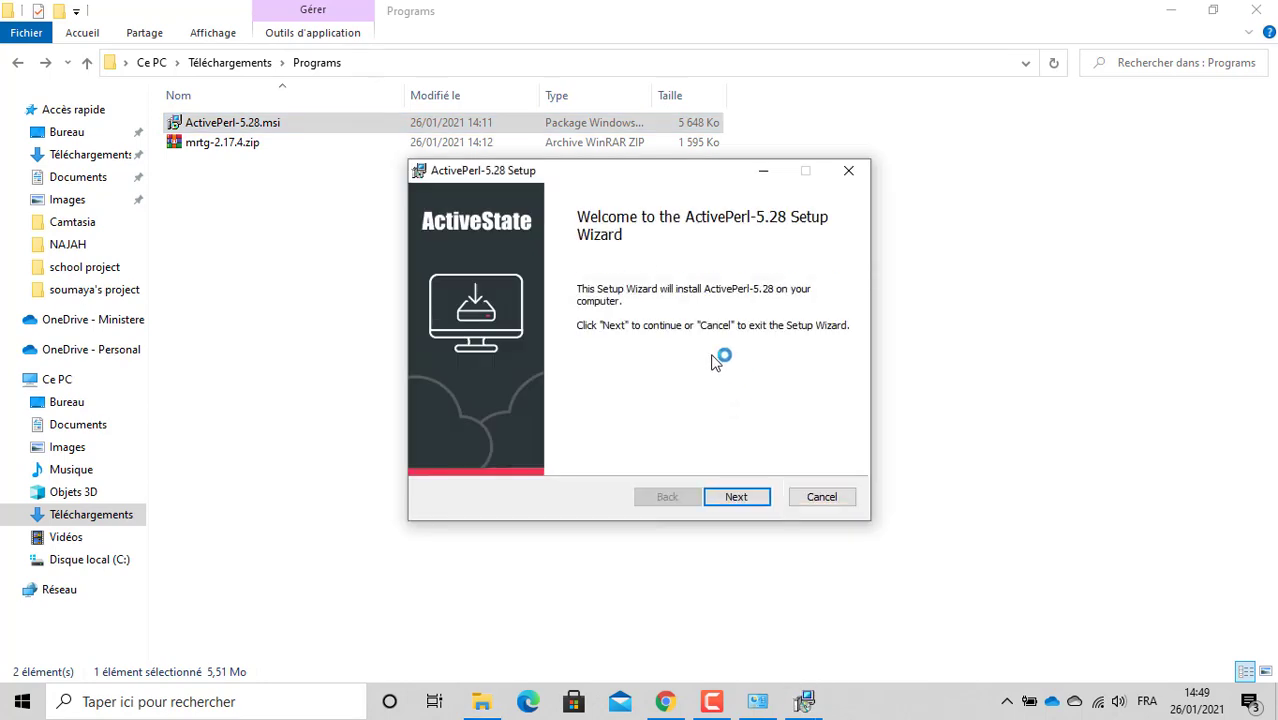
left_click(754, 506)
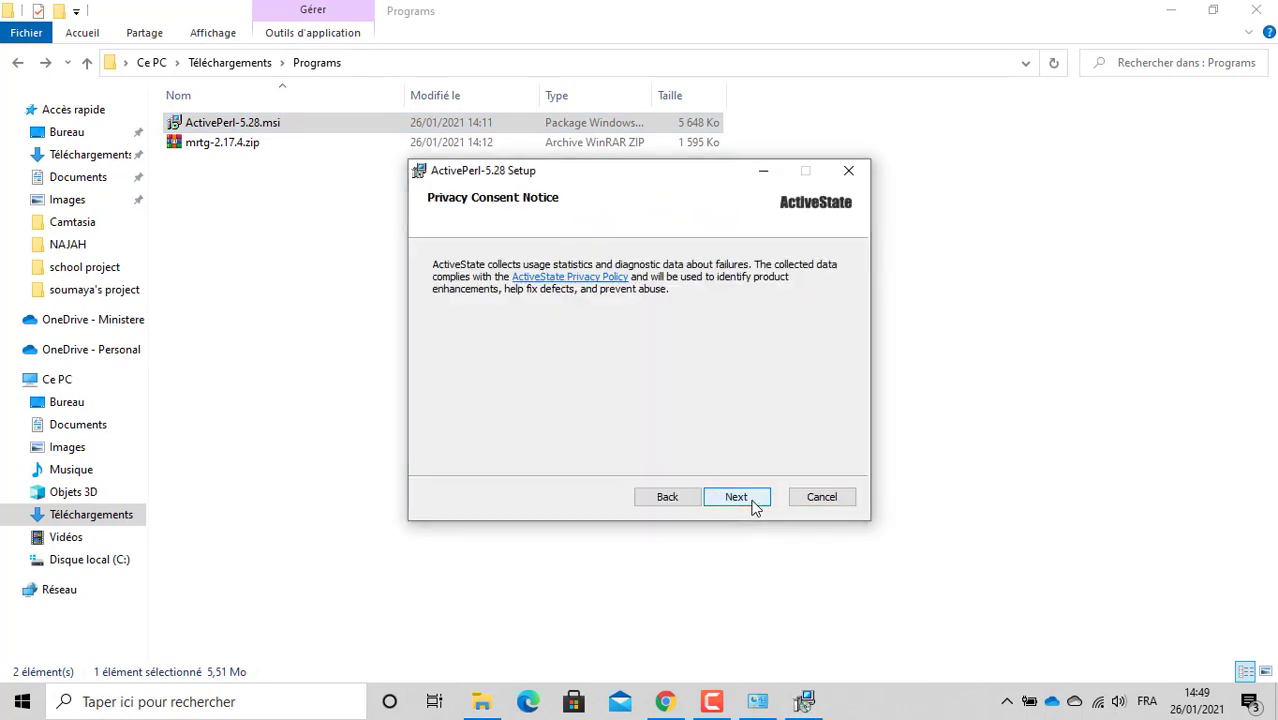
left_click(754, 506)
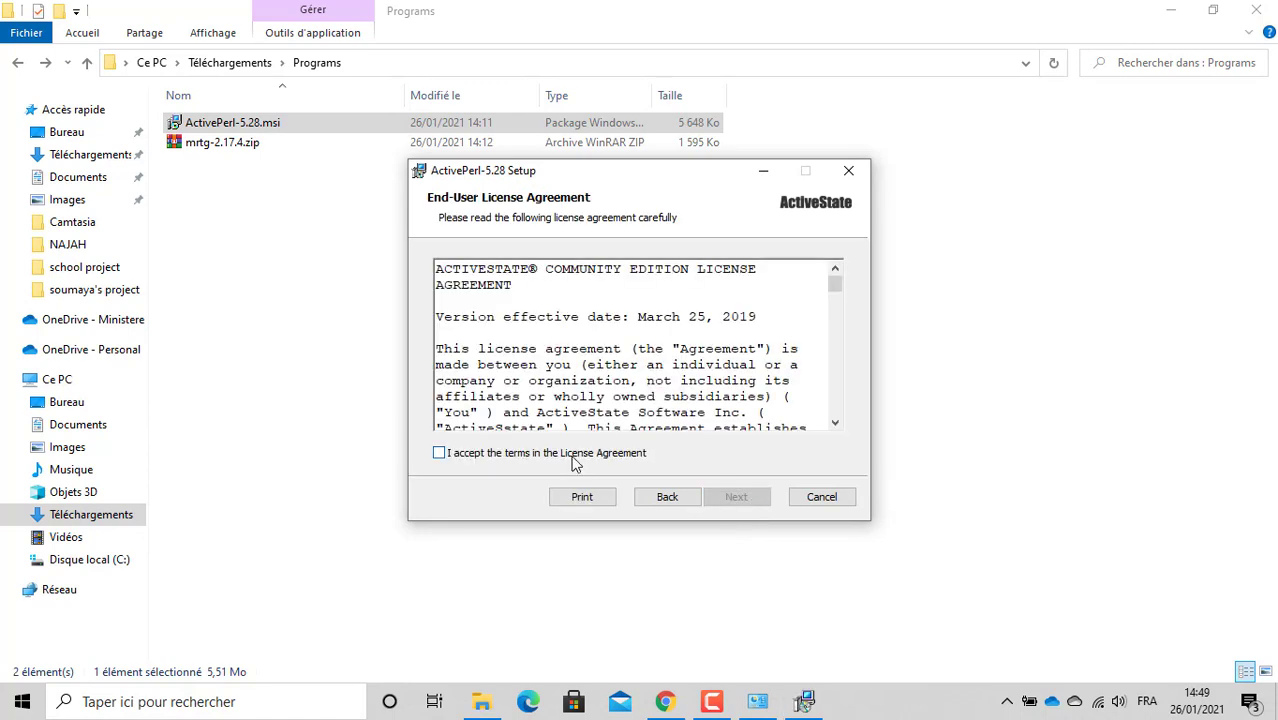
left_click(572, 454)
left_click(738, 498)
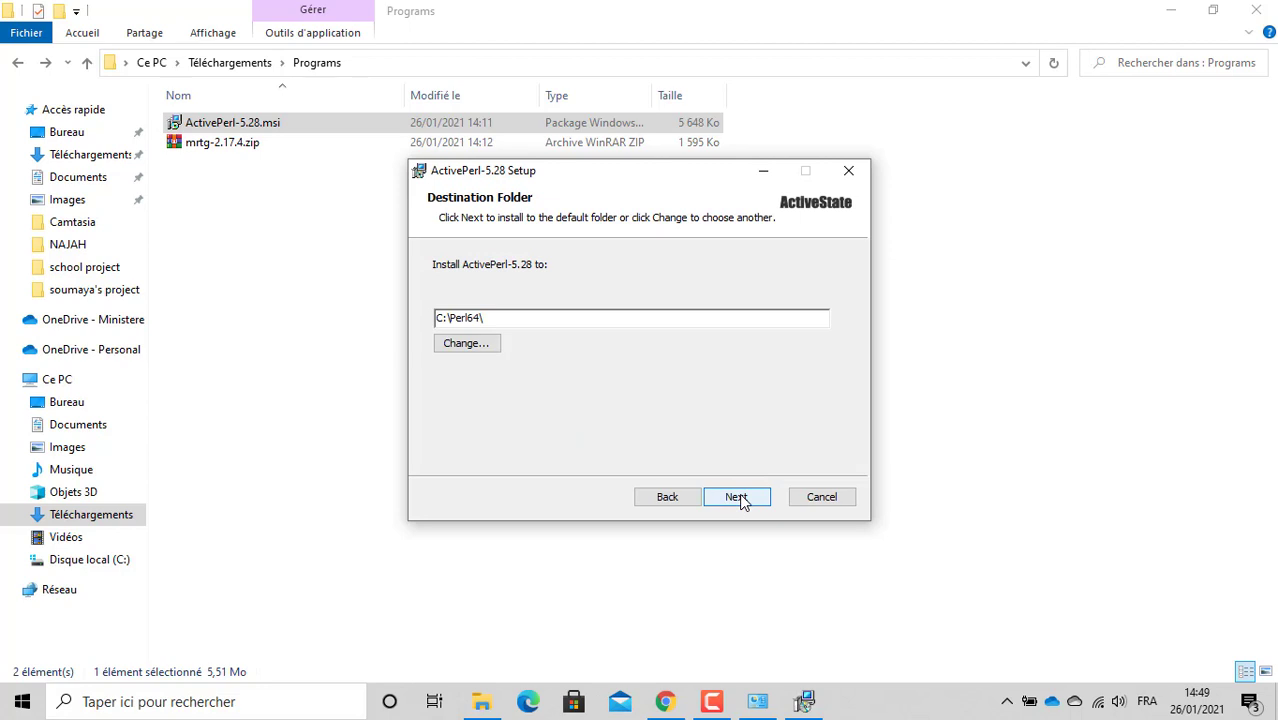
left_click(738, 497)
left_click(741, 498)
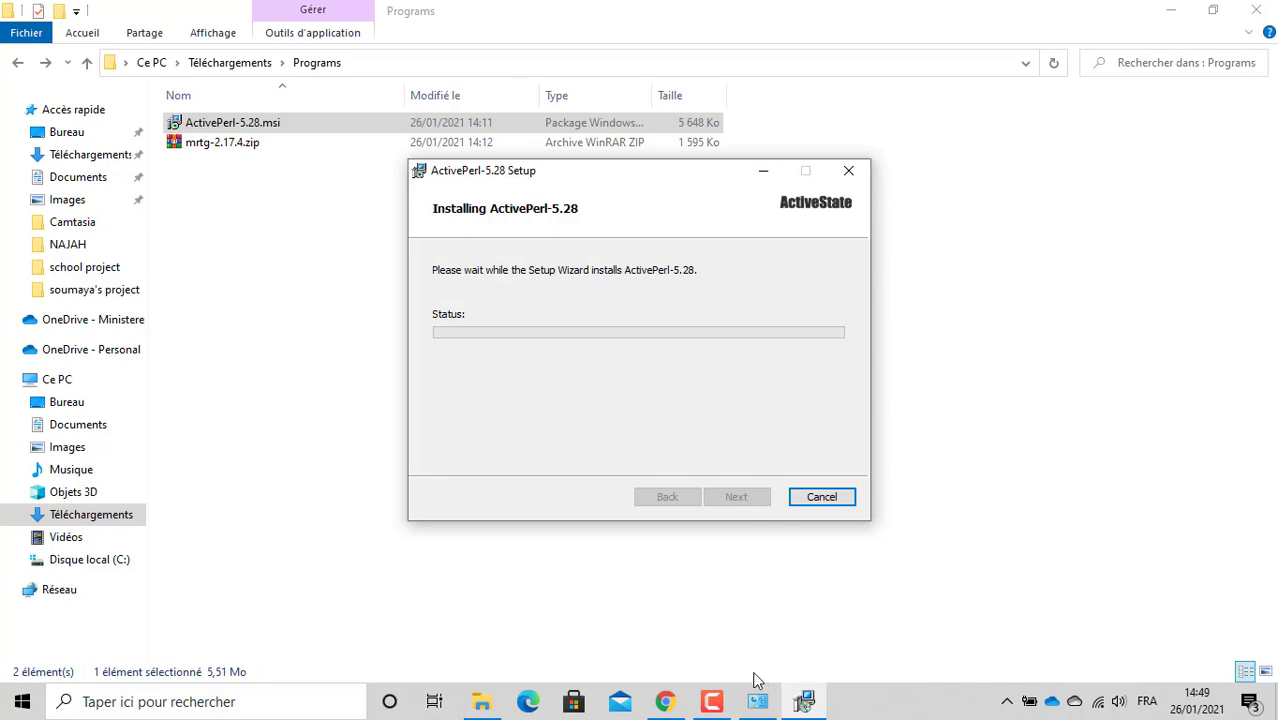
Step: Finish the completed ActivePerl setup and minimize the Programs folder window
left_click(712, 703)
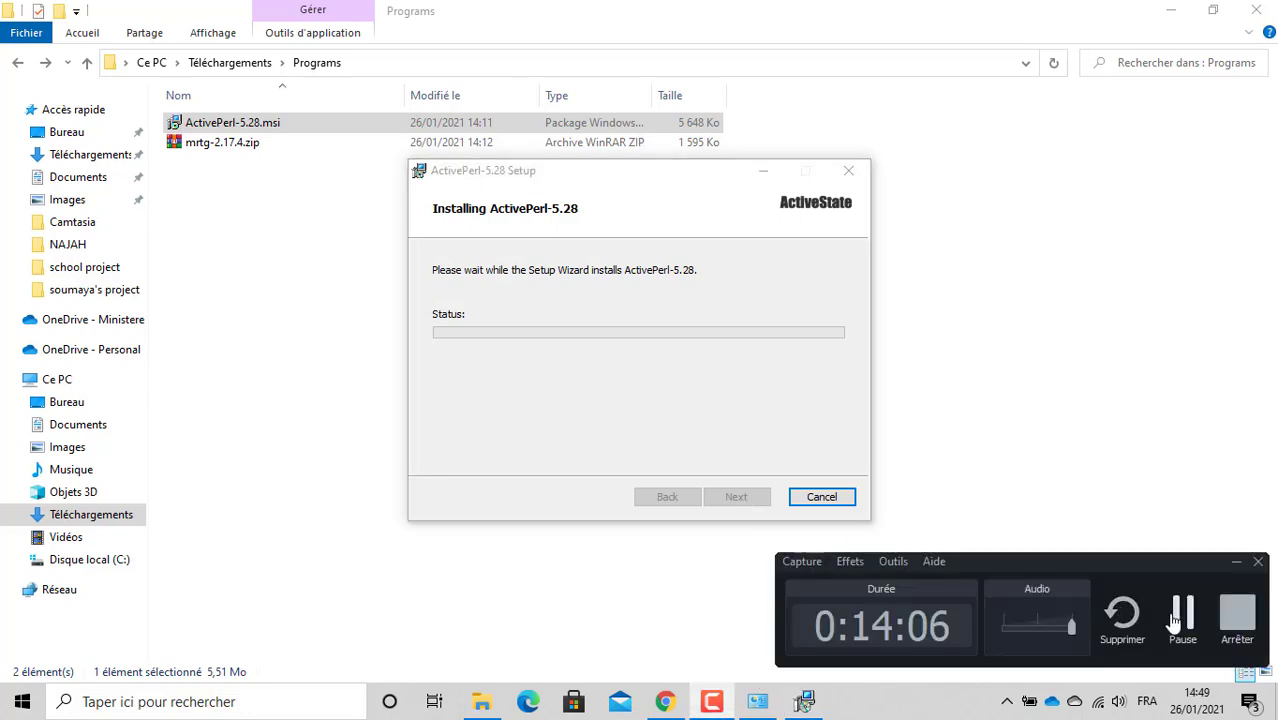
left_click(1178, 620)
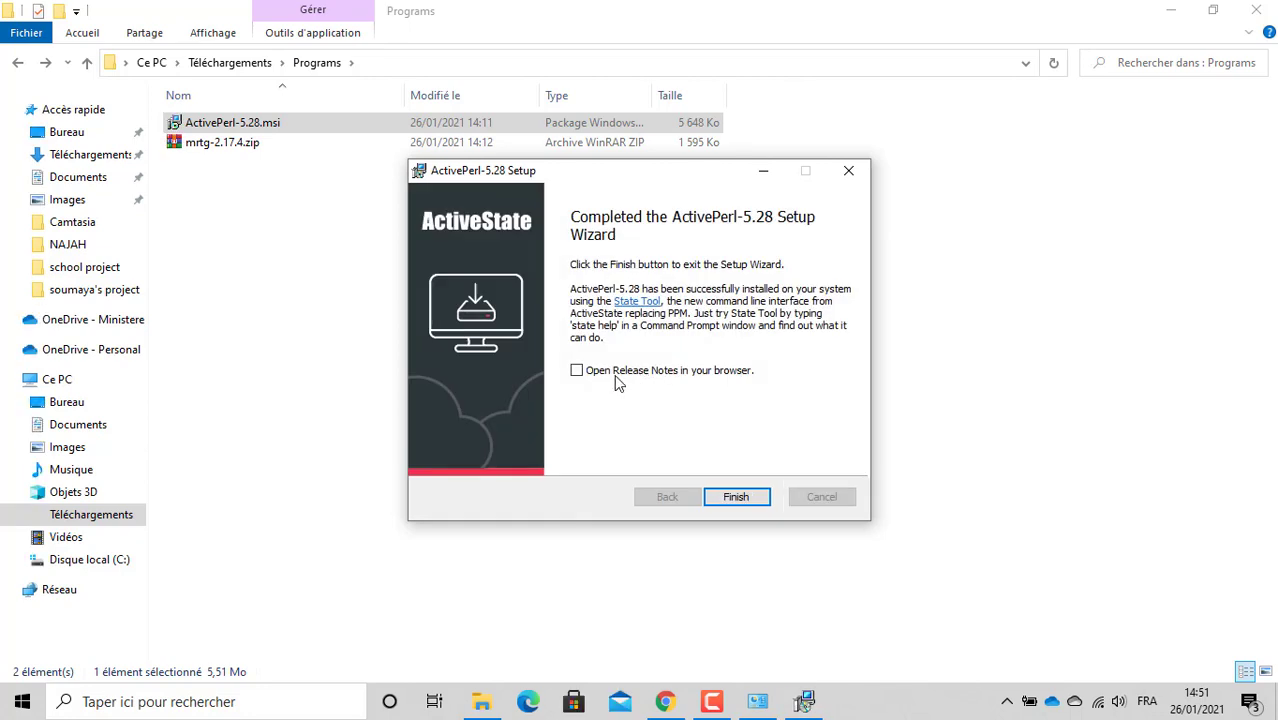
left_click(756, 498)
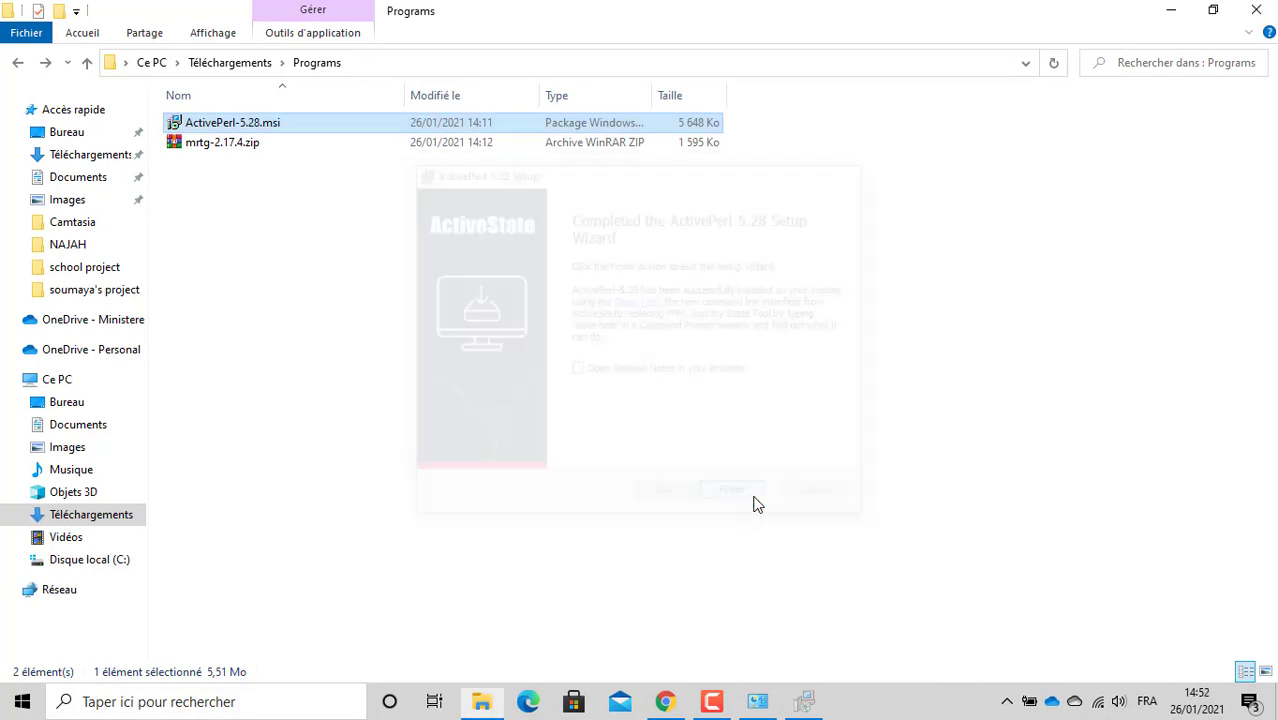
left_click(1174, 12)
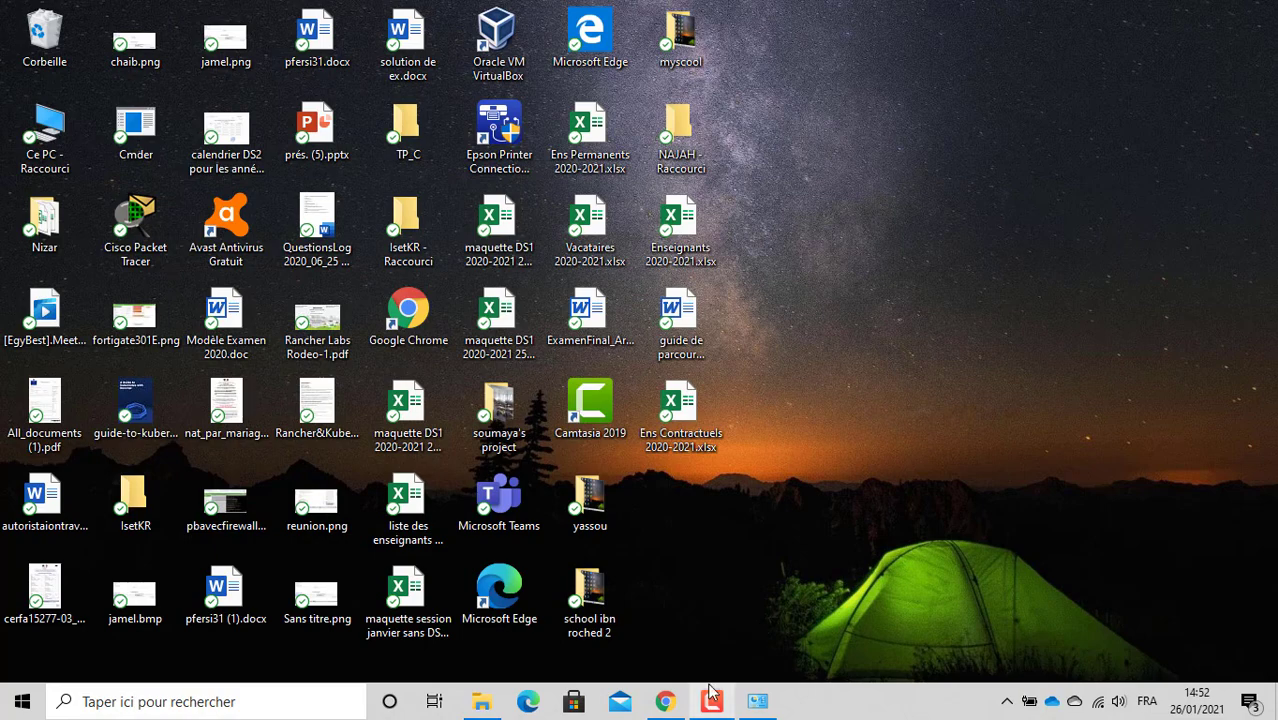
Step: Bring the MRTG tutorial back and scroll up to the C:\Perl folder screenshot
left_click(665, 705)
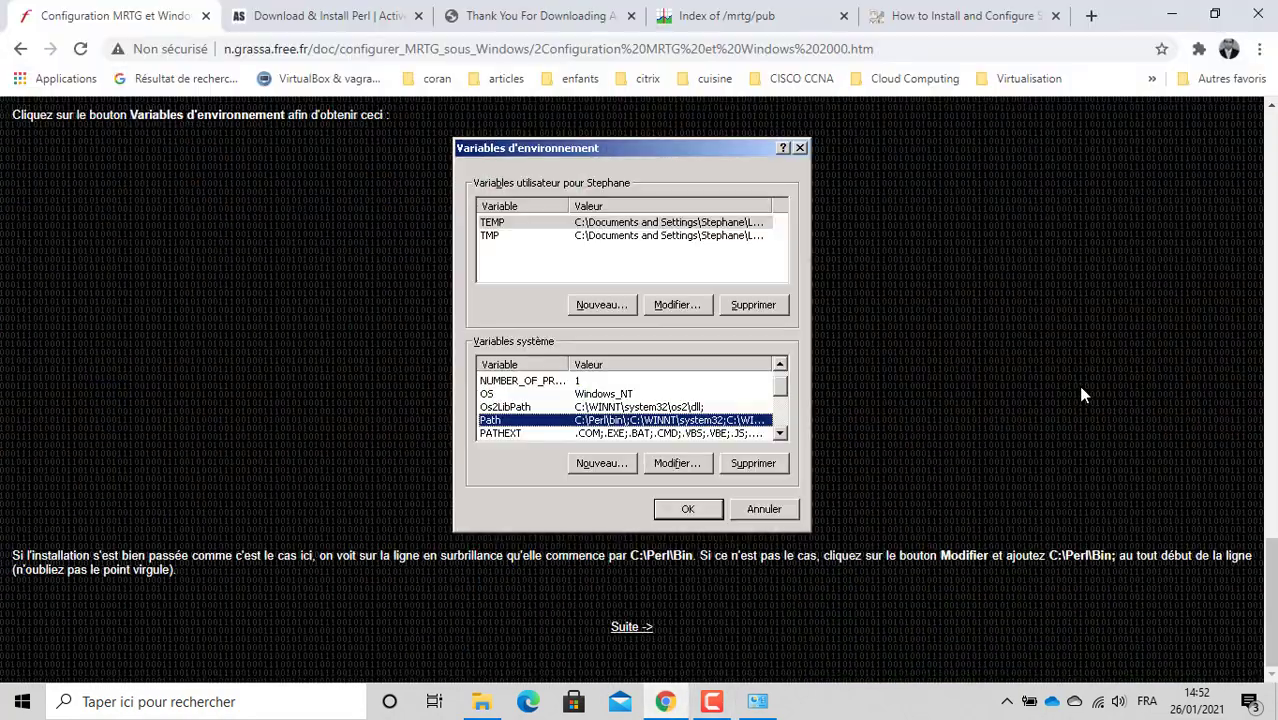
scroll(1274, 590, "up", 1)
left_click_drag(1274, 590, 1241, 337)
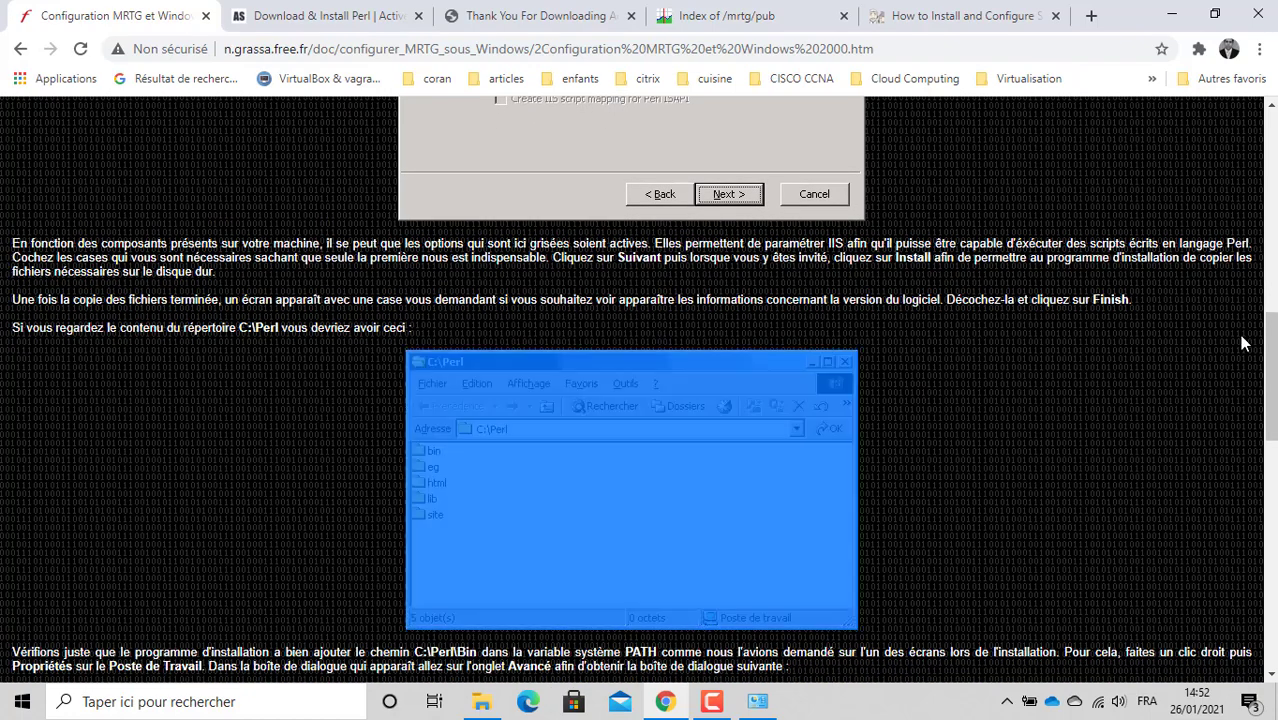
left_click(1053, 419)
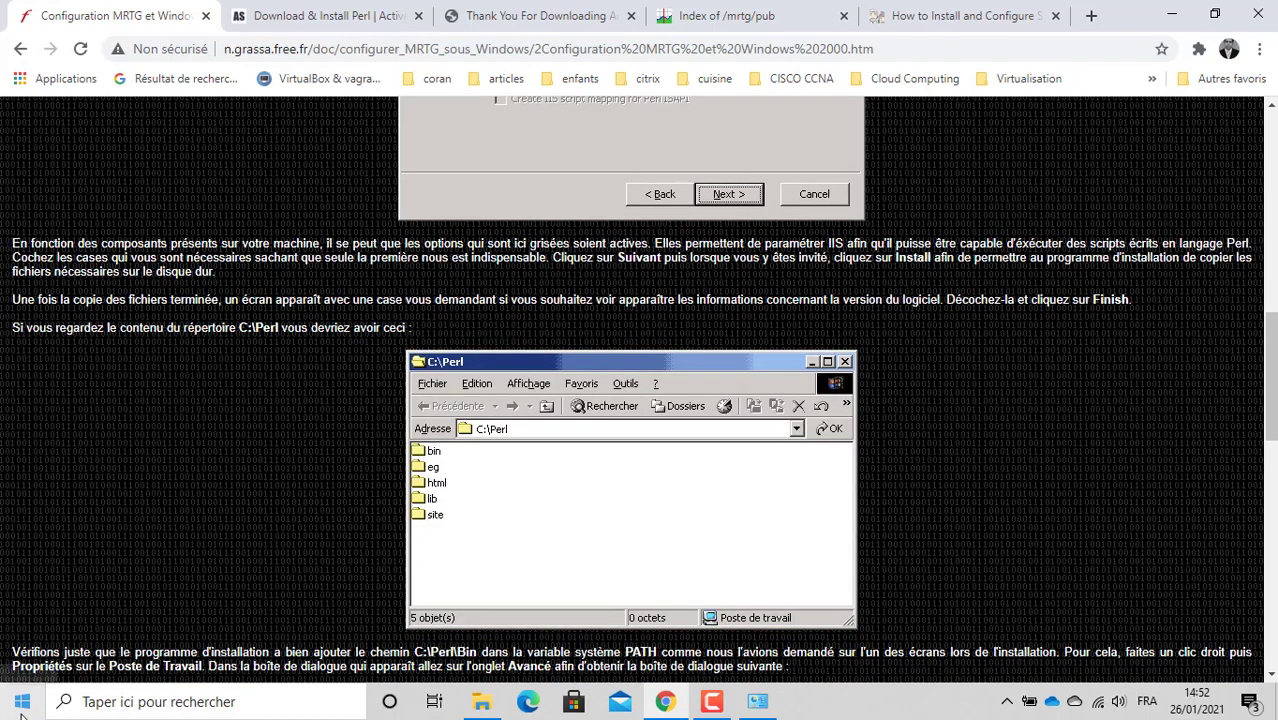
left_click(115, 701)
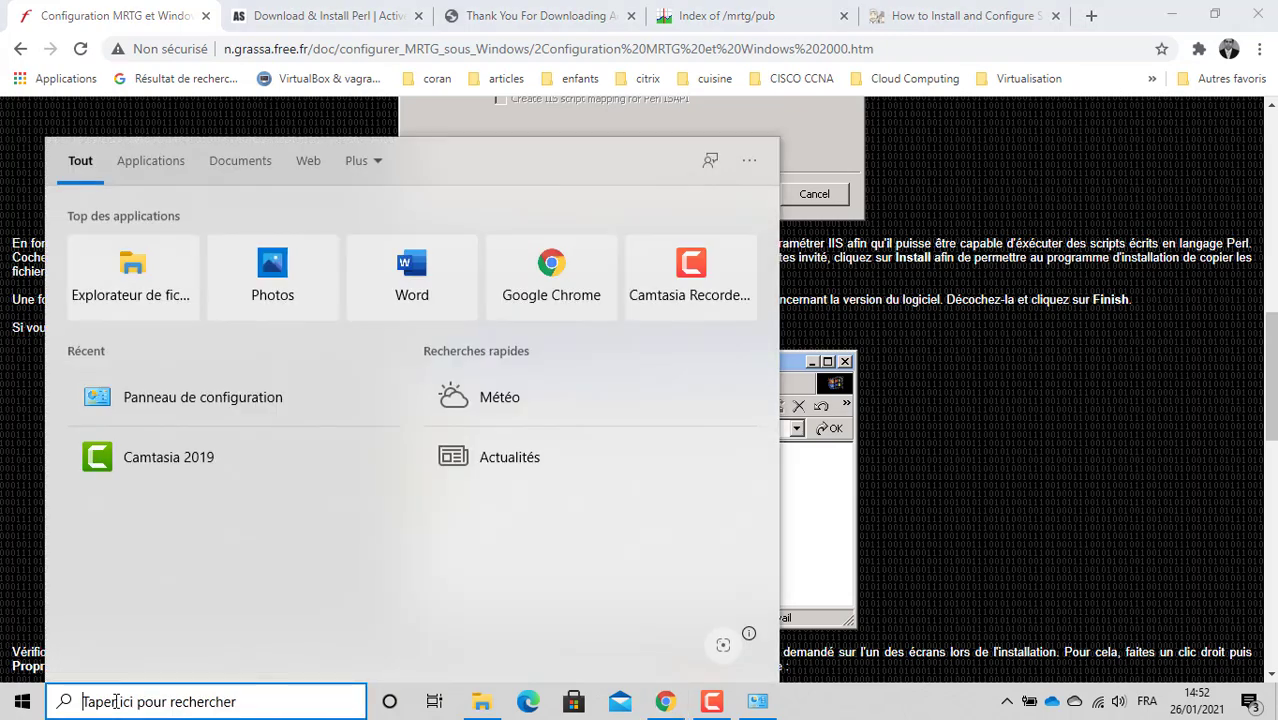
Step: Open C:\Perl64\bin in File Explorer, reveal its full path, then minimize the window
type("c:")
key("Return")
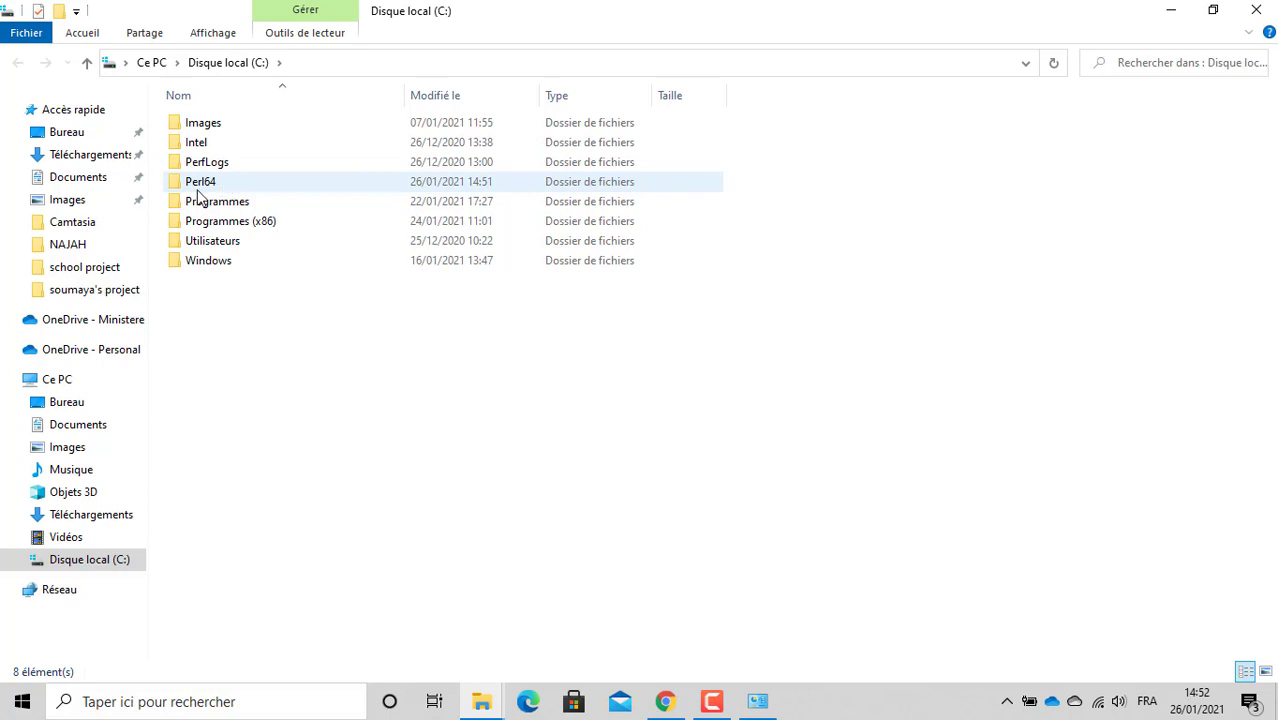
left_click(198, 189)
double_click(198, 190)
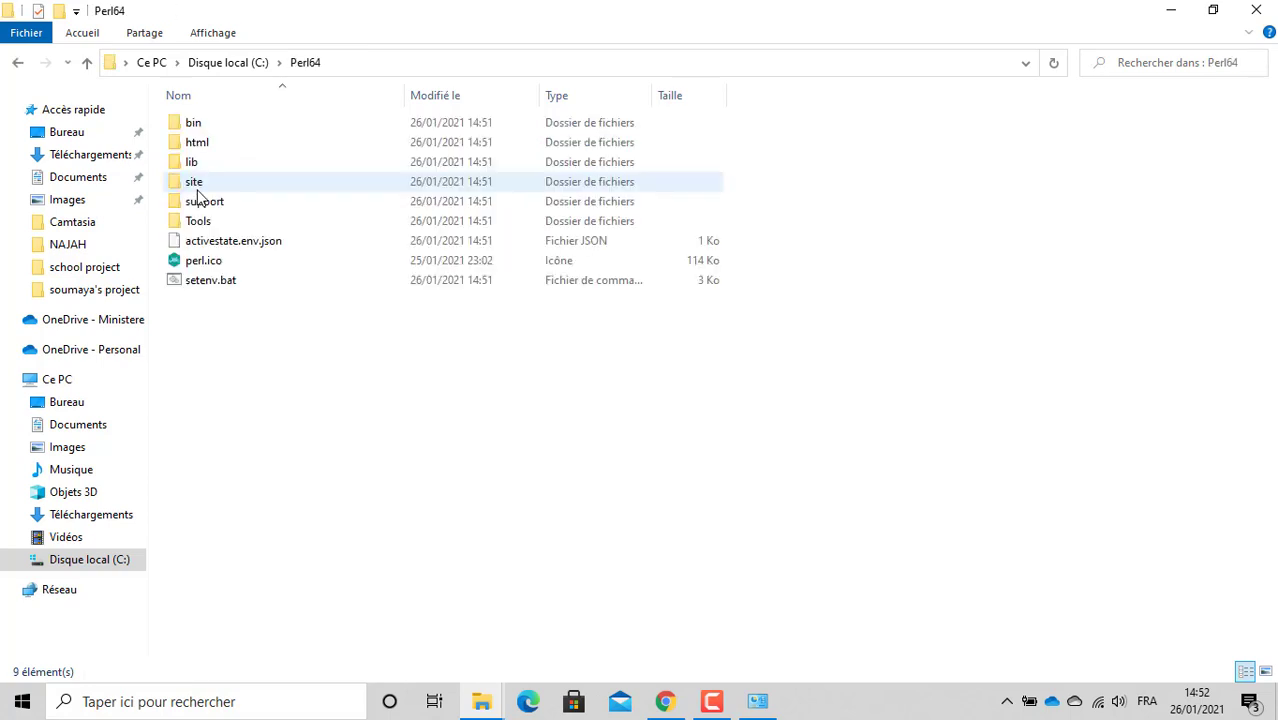
double_click(199, 126)
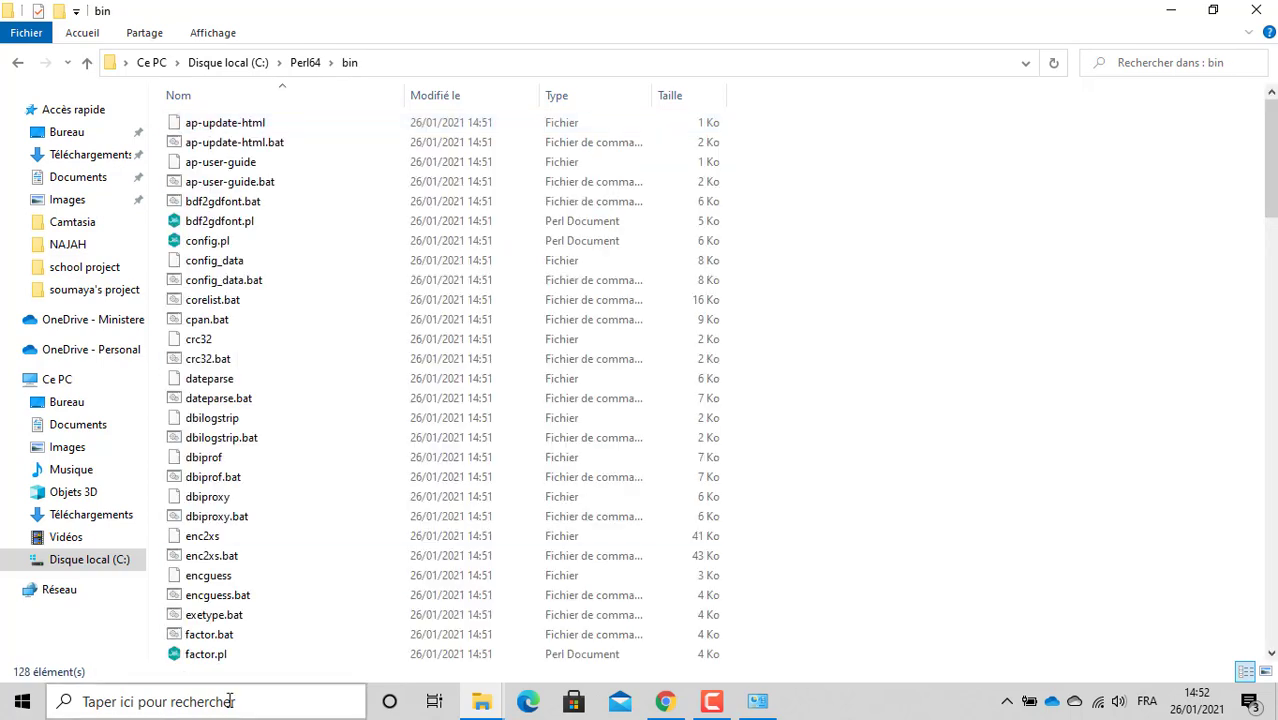
left_click(401, 57)
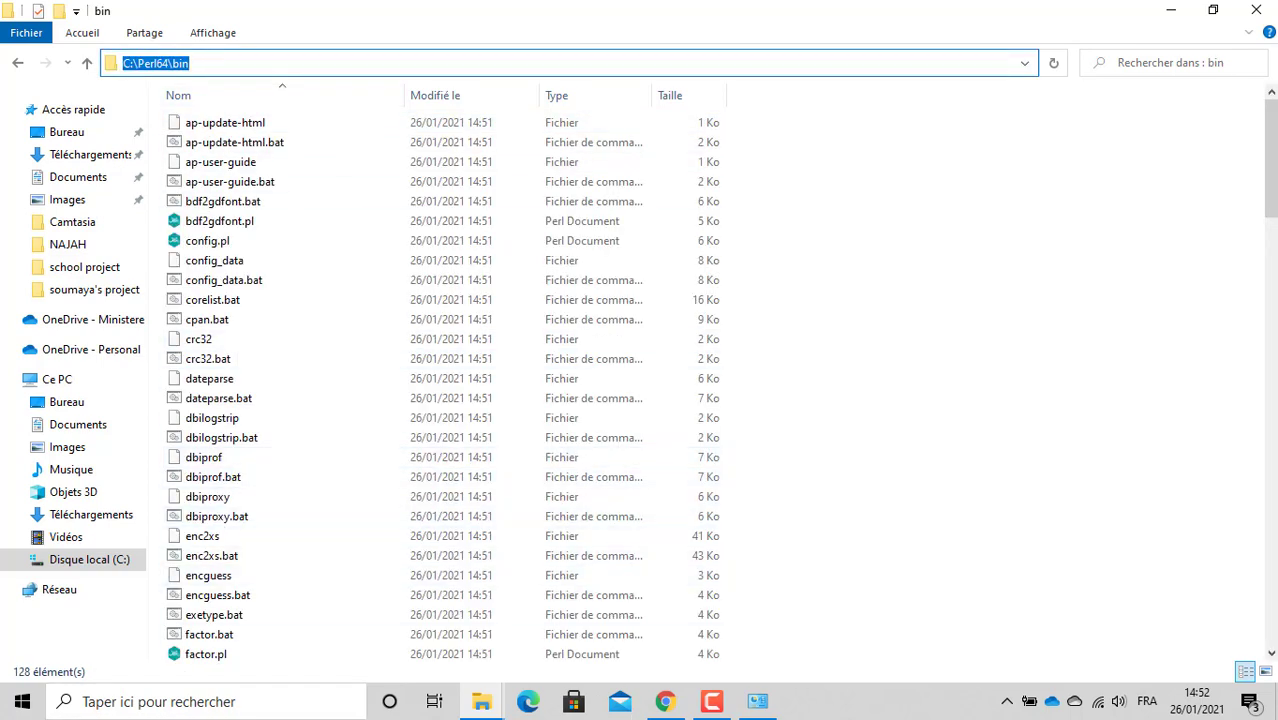
left_click(1172, 12)
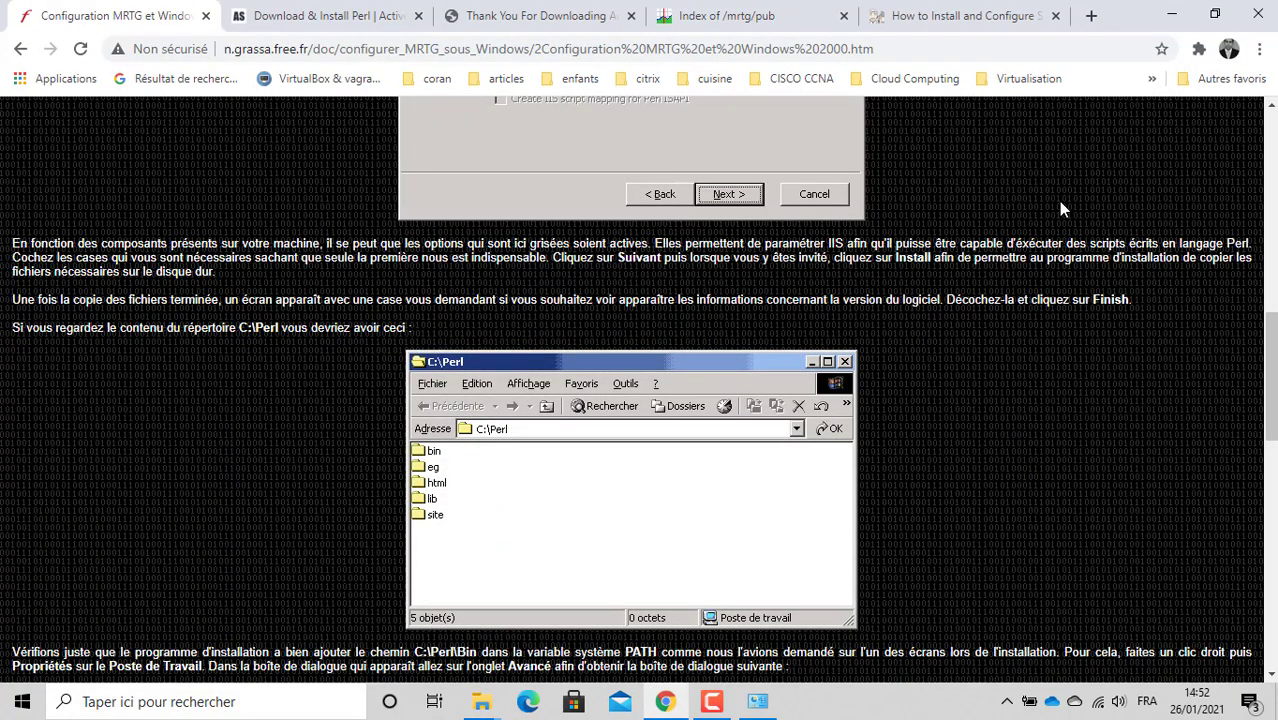
Step: Scroll the MRTG guide to the Path variable screenshot beginning with C:\Perl\bin, then open Windows search
scroll(1058, 201, "down", 4)
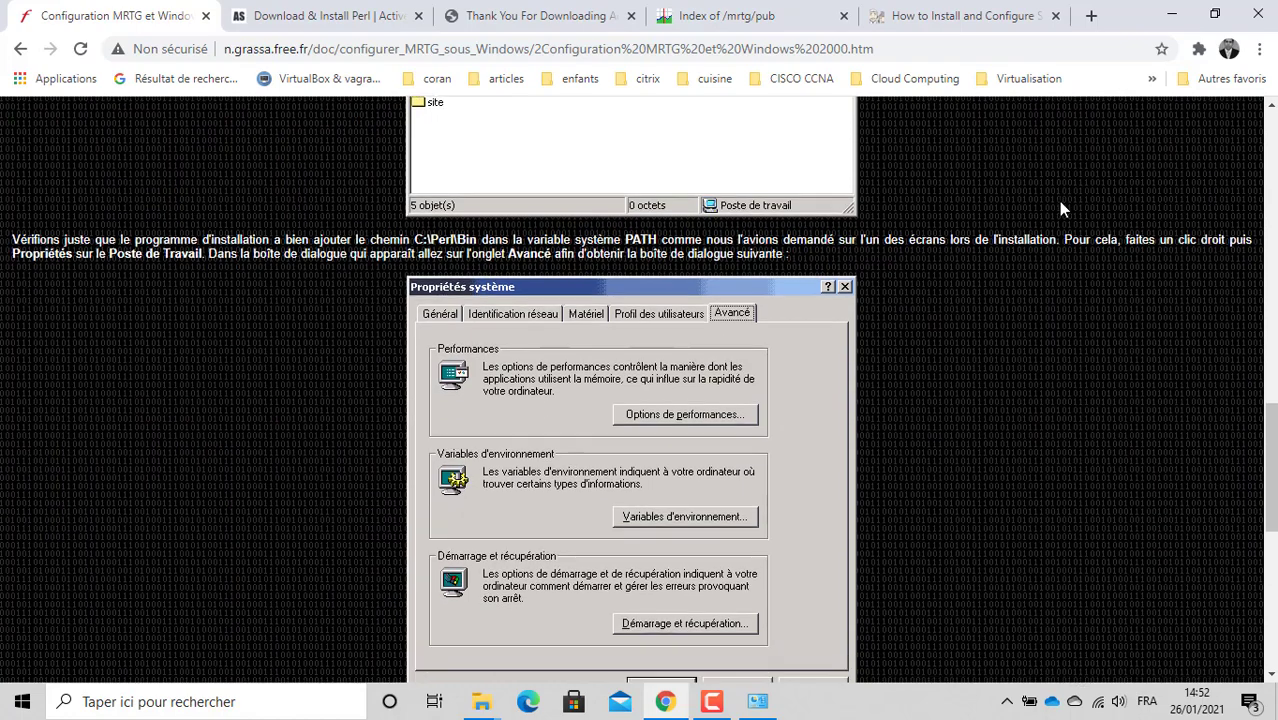
scroll(1058, 201, "down", 5)
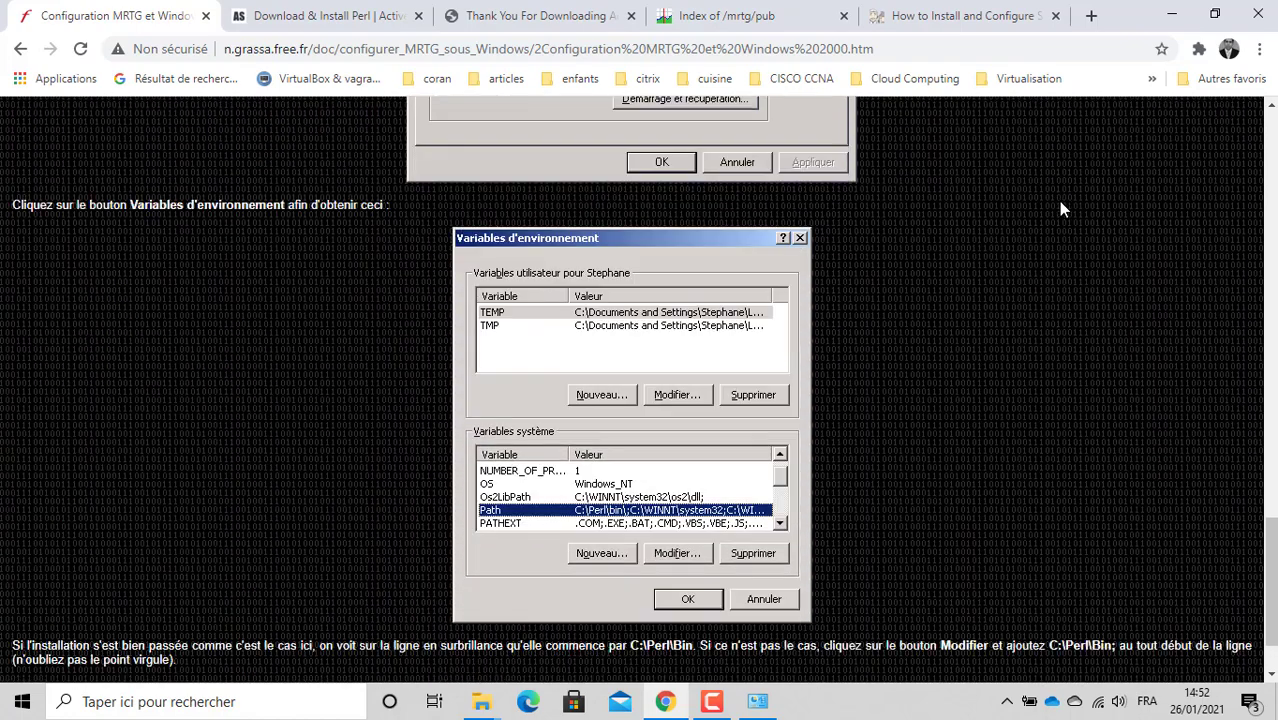
scroll(1058, 201, "down", 1)
scroll(1058, 201, "up", 1)
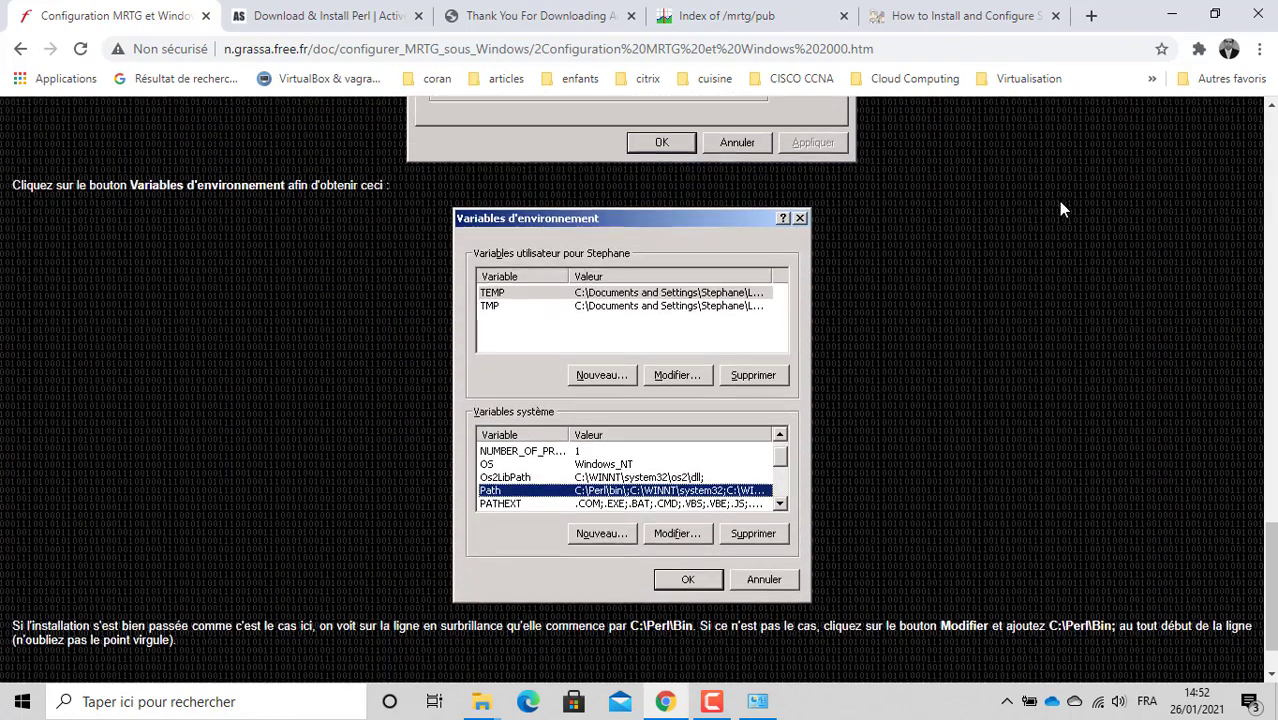
scroll(1062, 208, "up", 4)
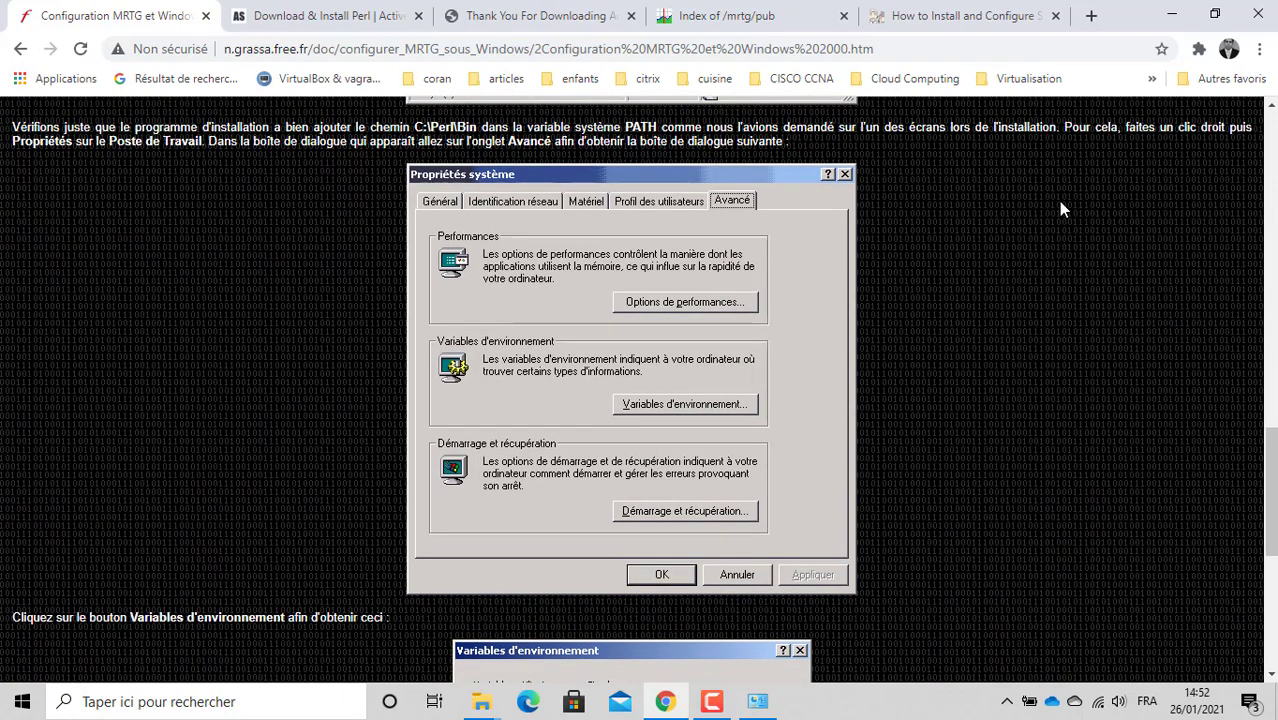
scroll(1062, 208, "down", 3)
scroll(1062, 208, "down", 2)
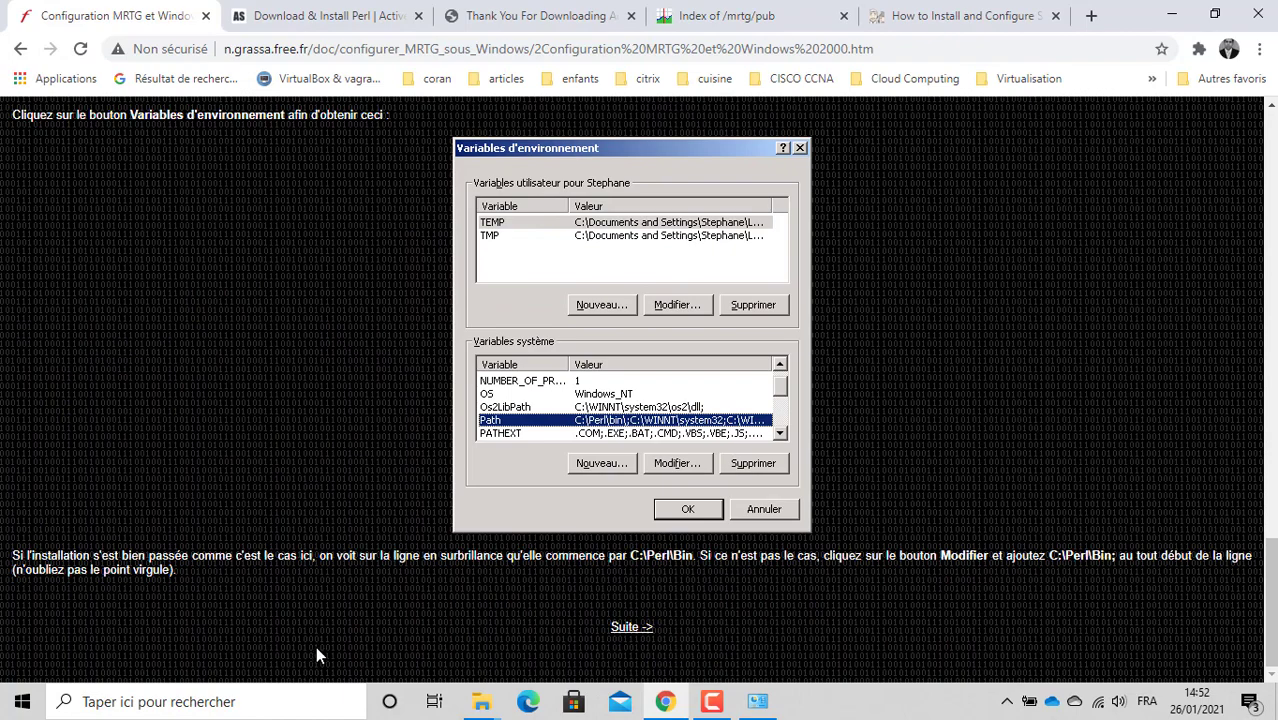
left_click(190, 705)
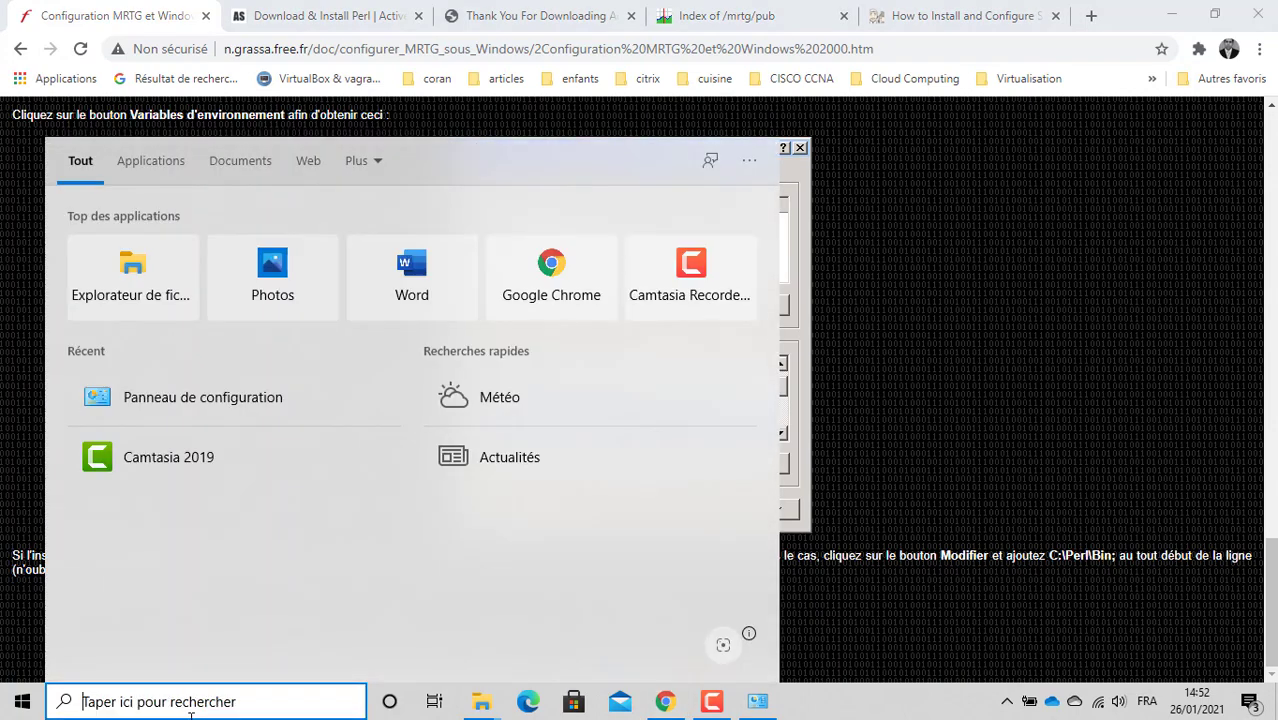
Step: Launch Command Prompt, run perl, then stop the interpreter
type("cmd")
key("Return")
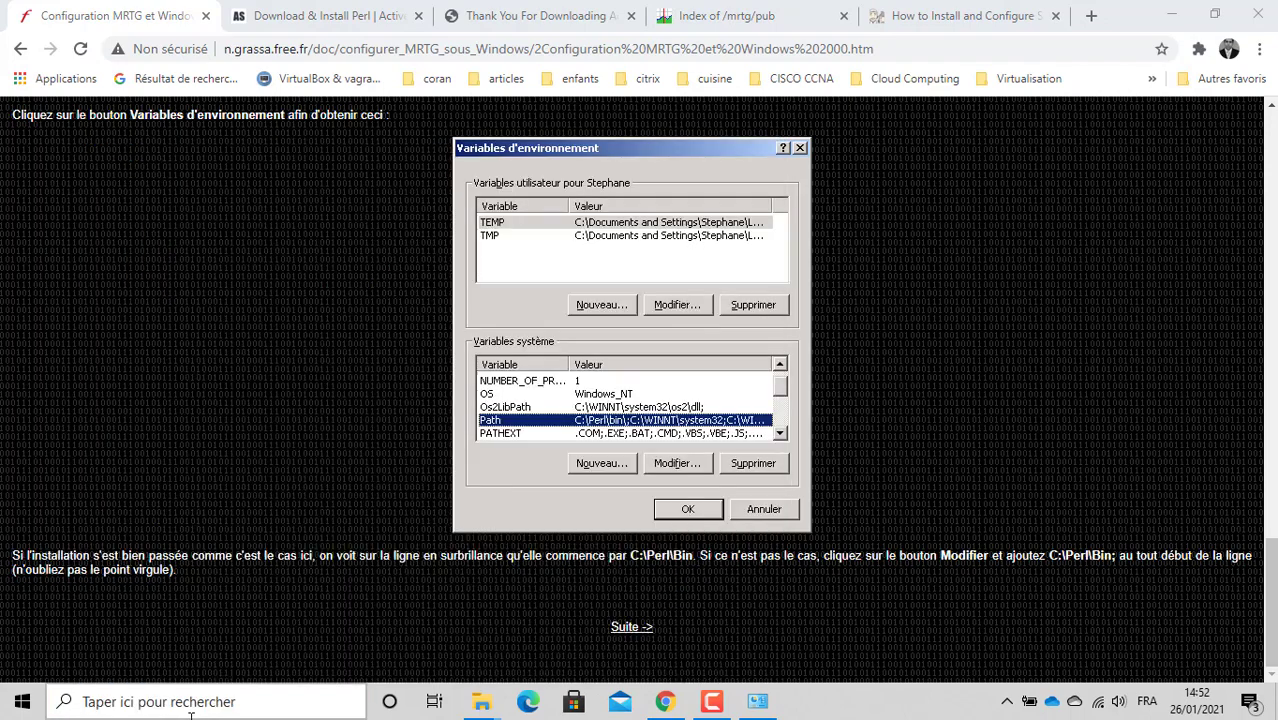
type("po")
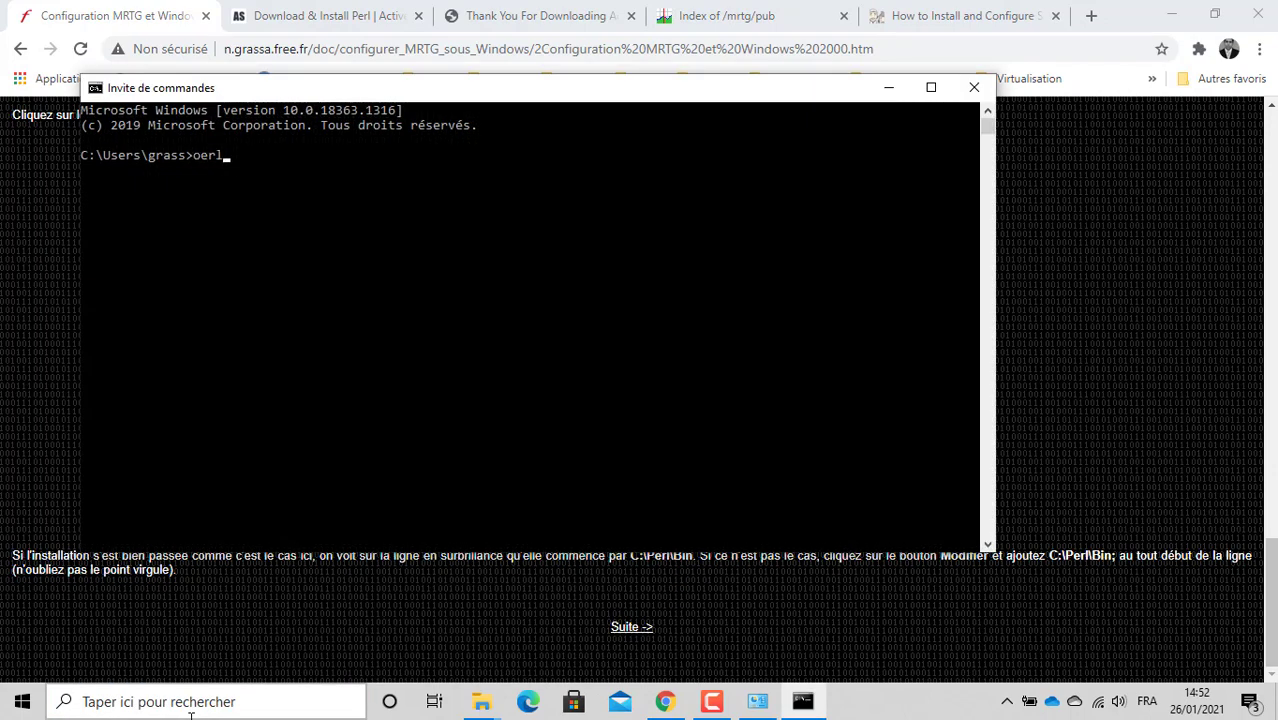
key("BackSpace")
type("erl")
key("Return")
key("ctrl+c")
Step: Run perl.exe at the prompt, then stop it
type("perl")
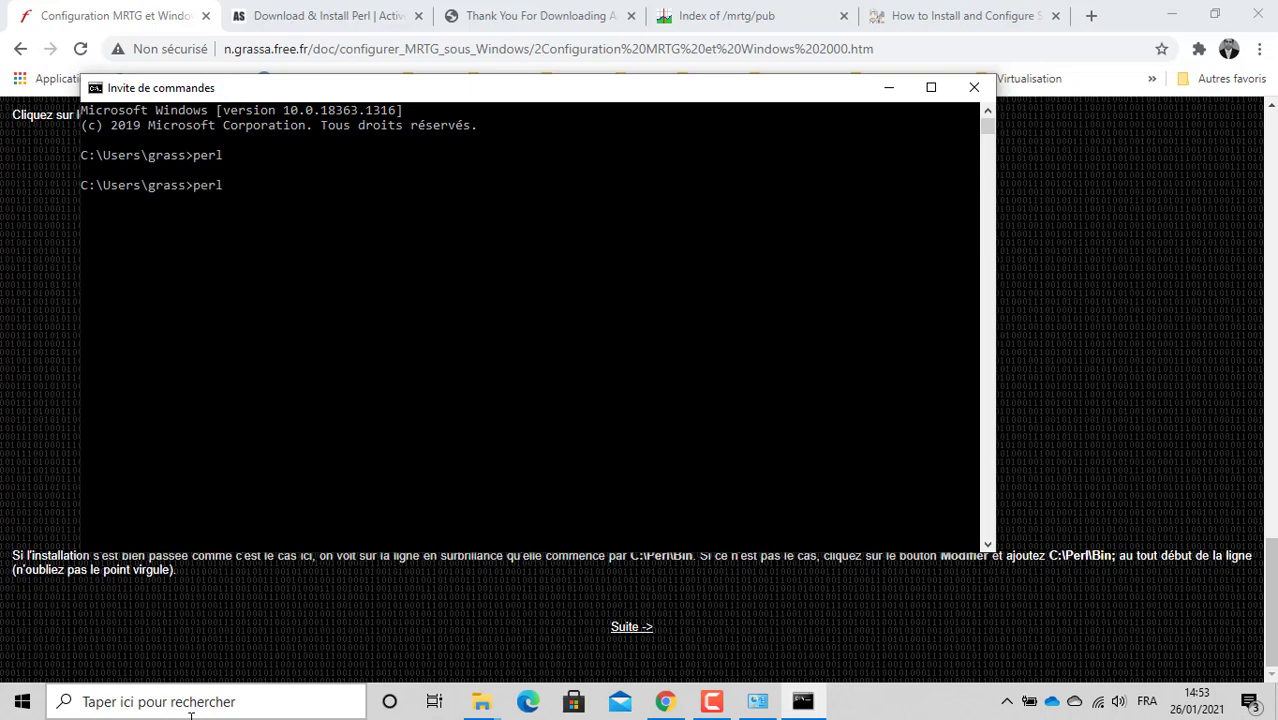
key("BackSpace")
type(".exe")
key("Return")
key("ctrl+c")
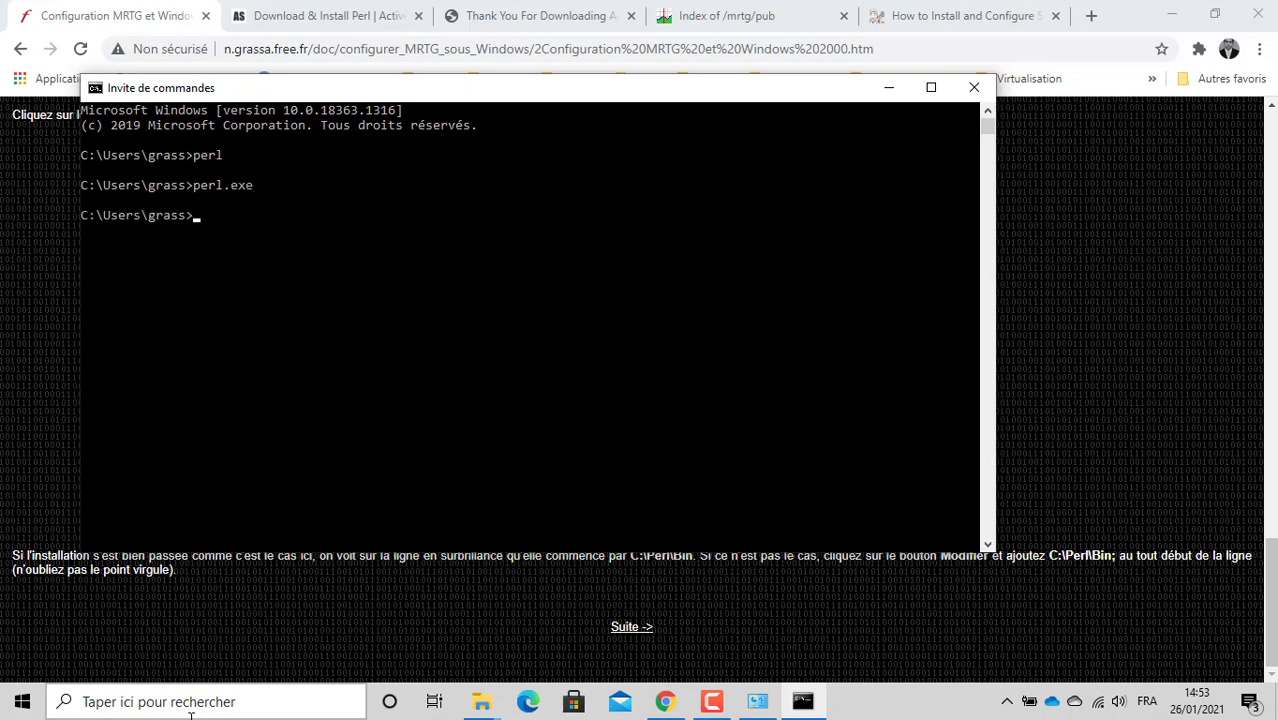
Step: Run perl --version, which reports v5.28.1, then return to the tutorial
key("Up")
key("BackSpace")
key("BackSpace")
key("BackSpace")
key("BackSpace")
type("--version")
key("Return")
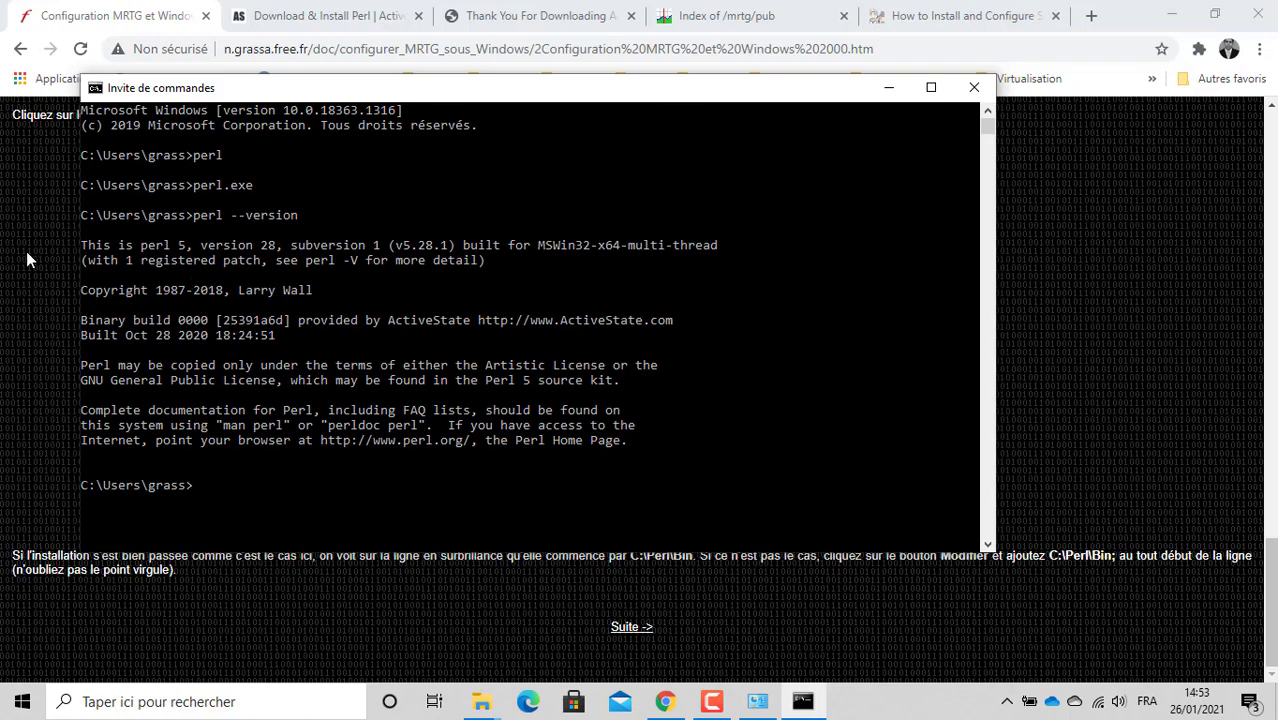
left_click(16, 297)
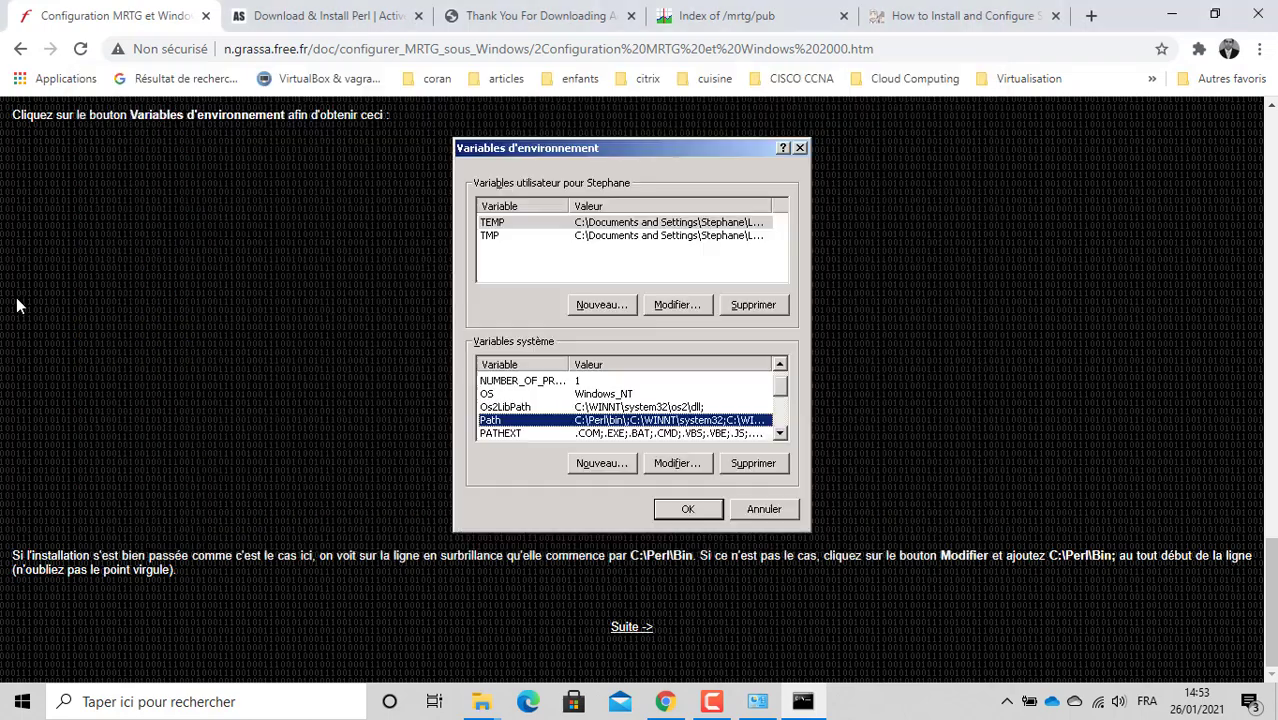
Step: Open the guide's next page on unzipping MRTG into C:\MRTG, then minimize Chrome
left_click(634, 630)
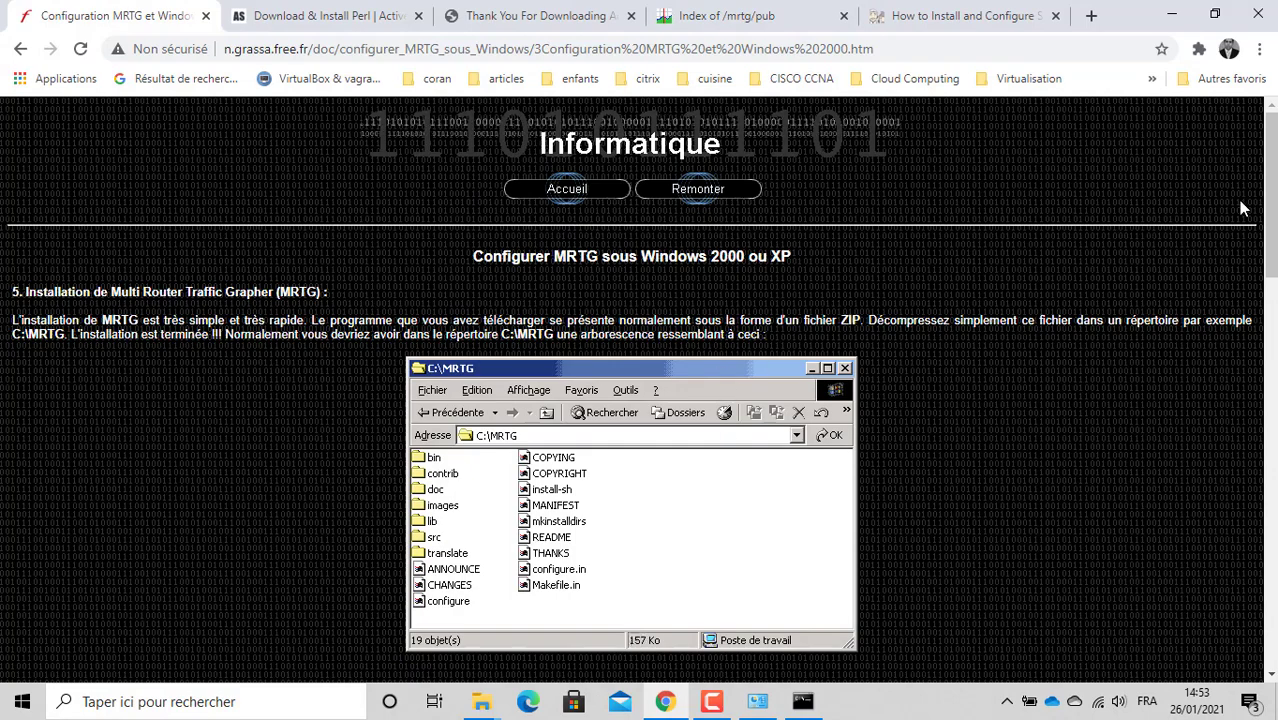
left_click_drag(1272, 203, 1275, 232)
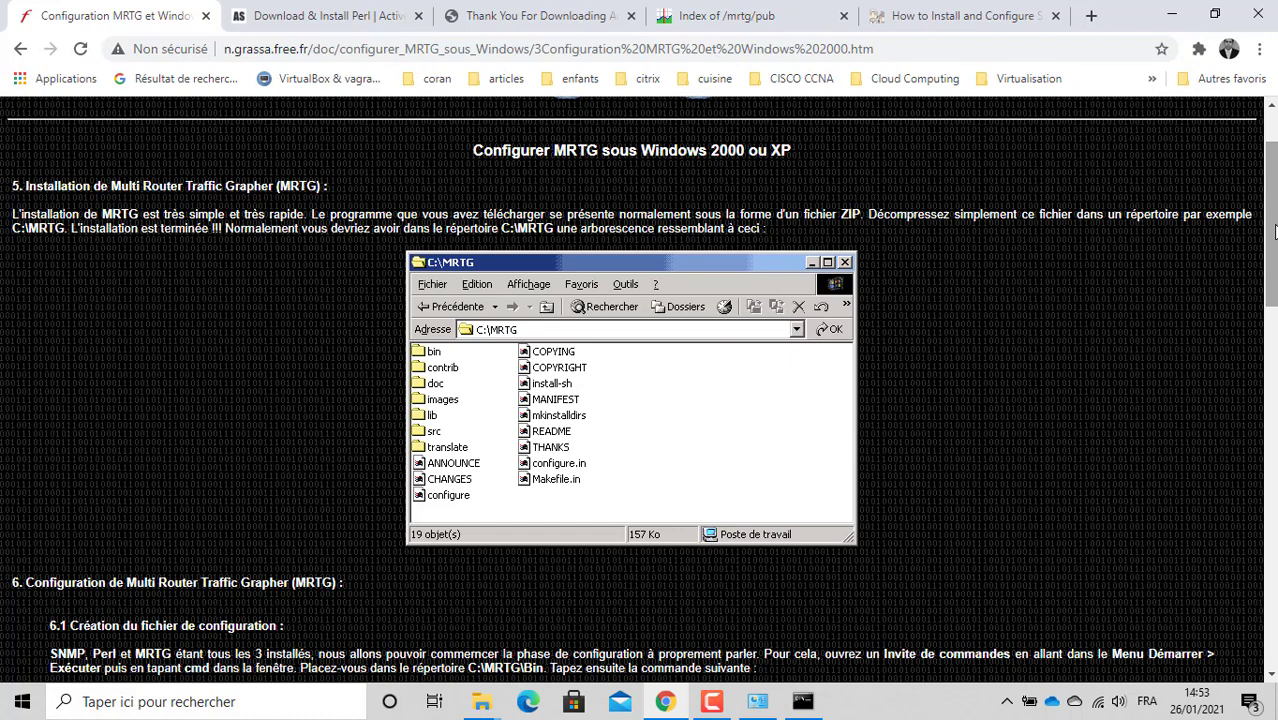
left_click(712, 701)
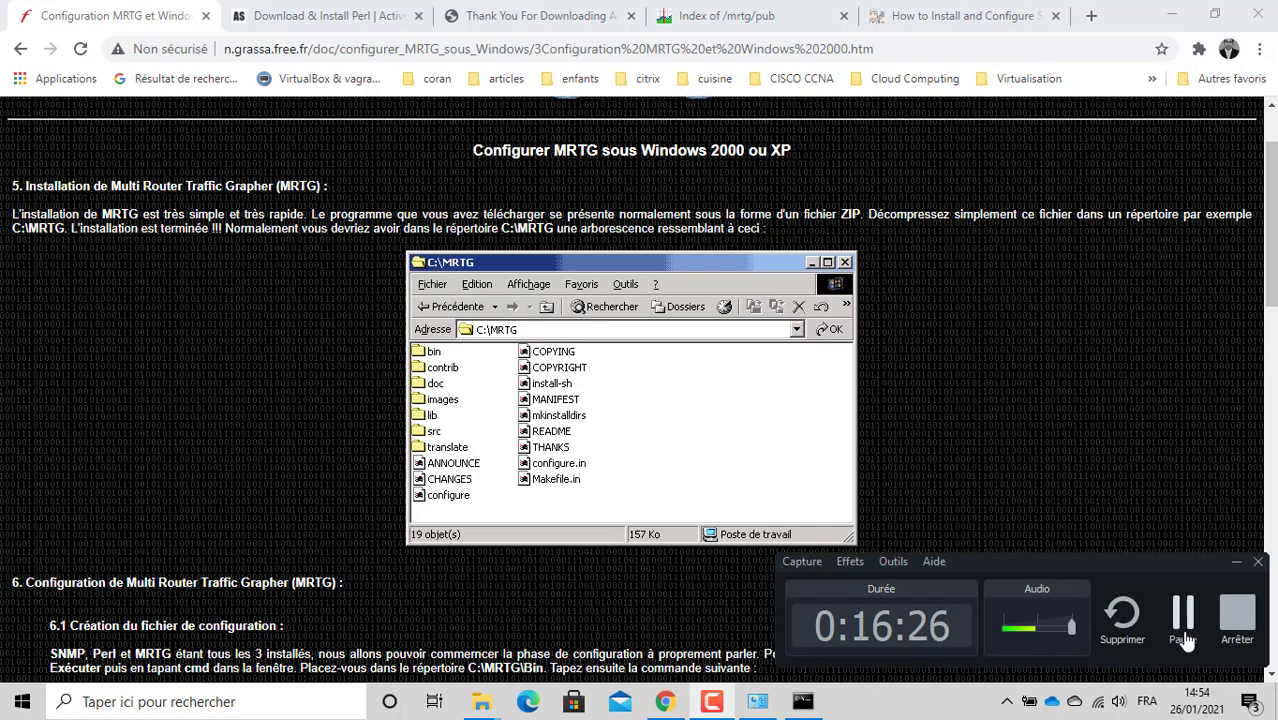
left_click(1183, 615)
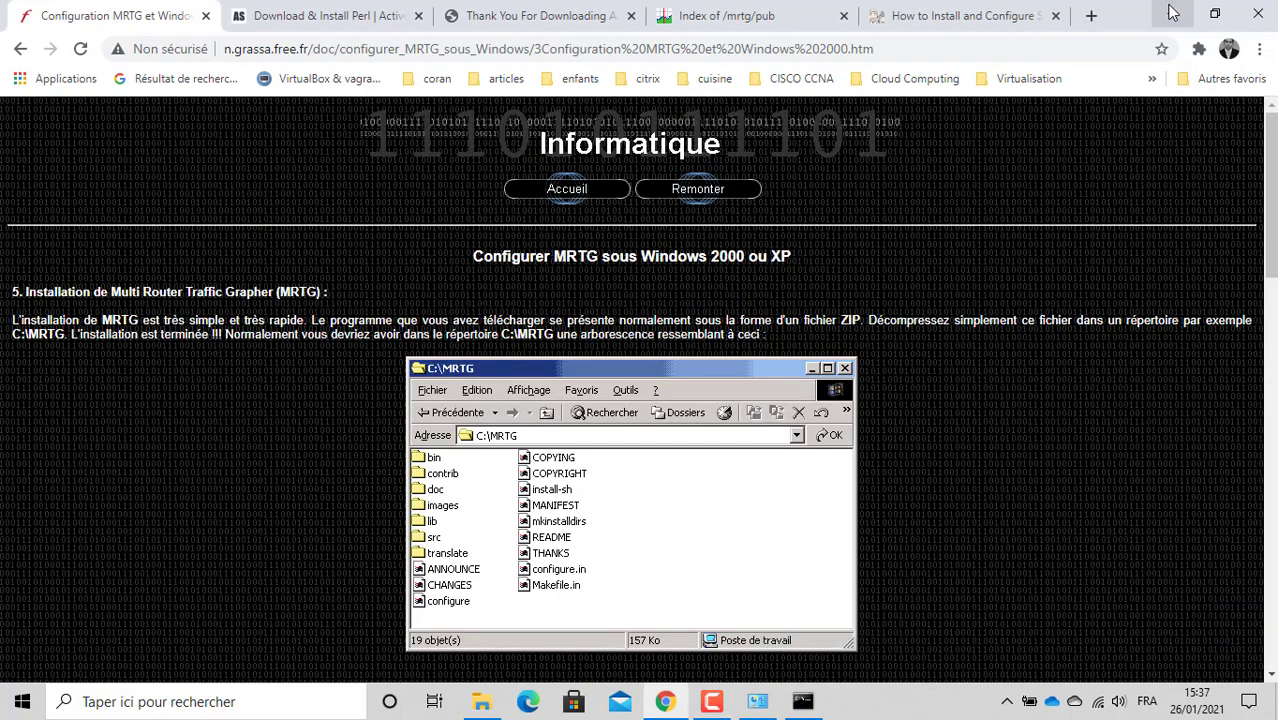
left_click(1171, 12)
Step: Copy mrtg-2.17.4.zip from Programs and paste it into Disque local (C:), approving admin permission
left_click(229, 147)
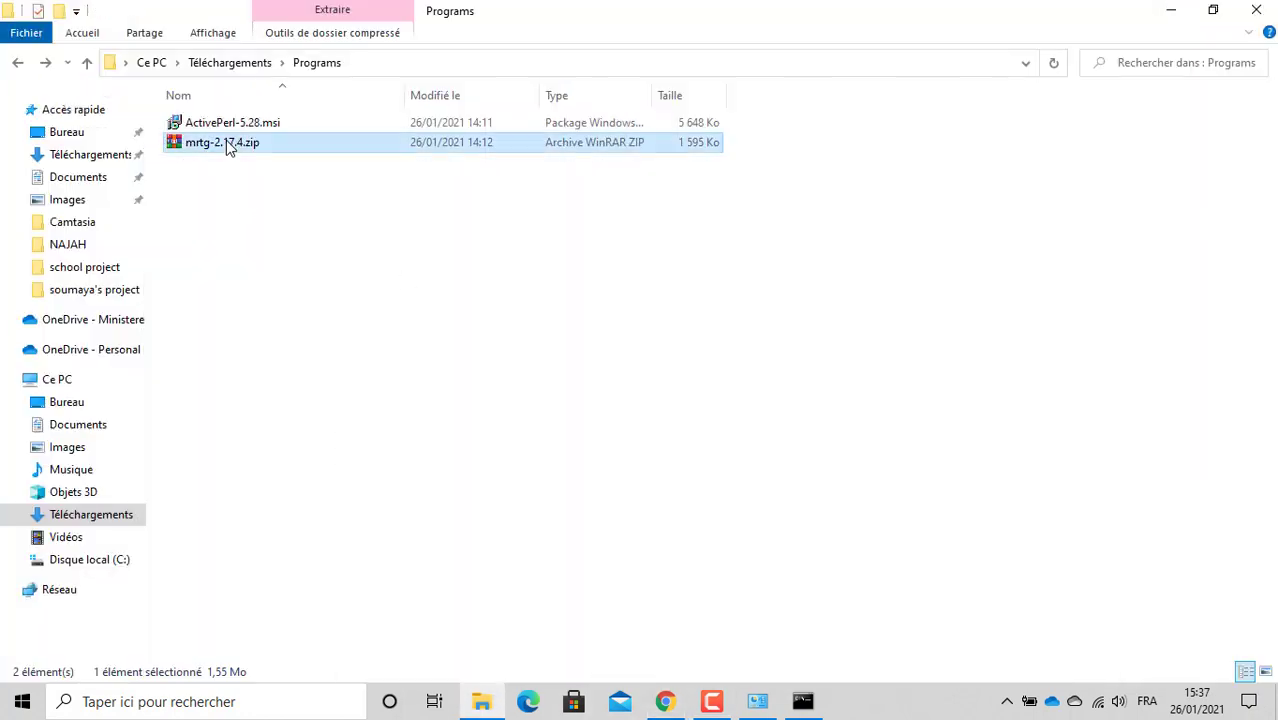
right_click(229, 147)
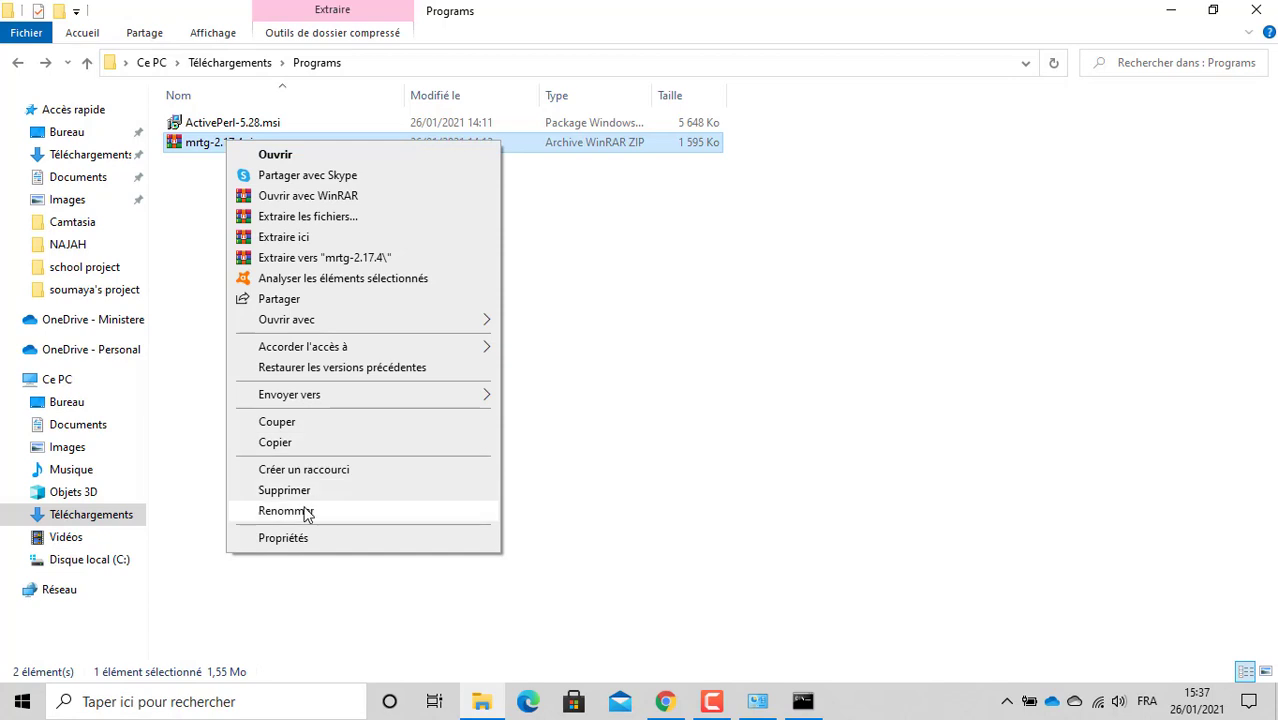
left_click(275, 442)
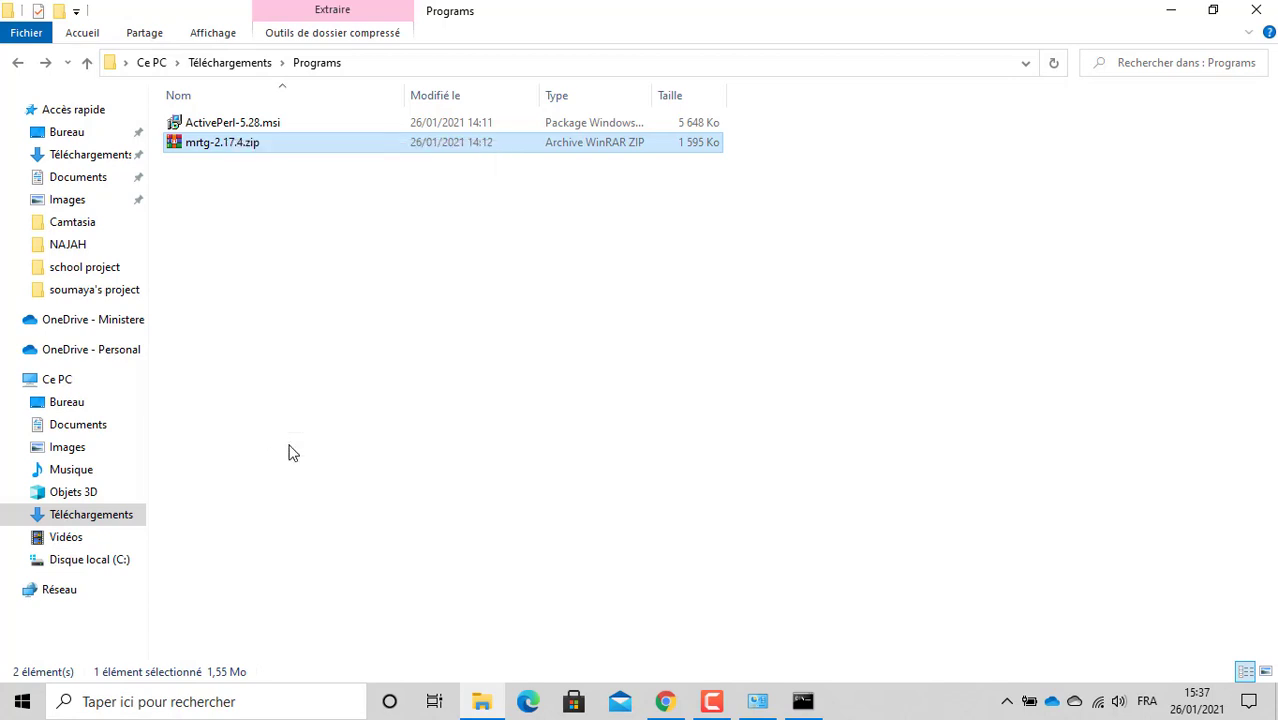
left_click(90, 559)
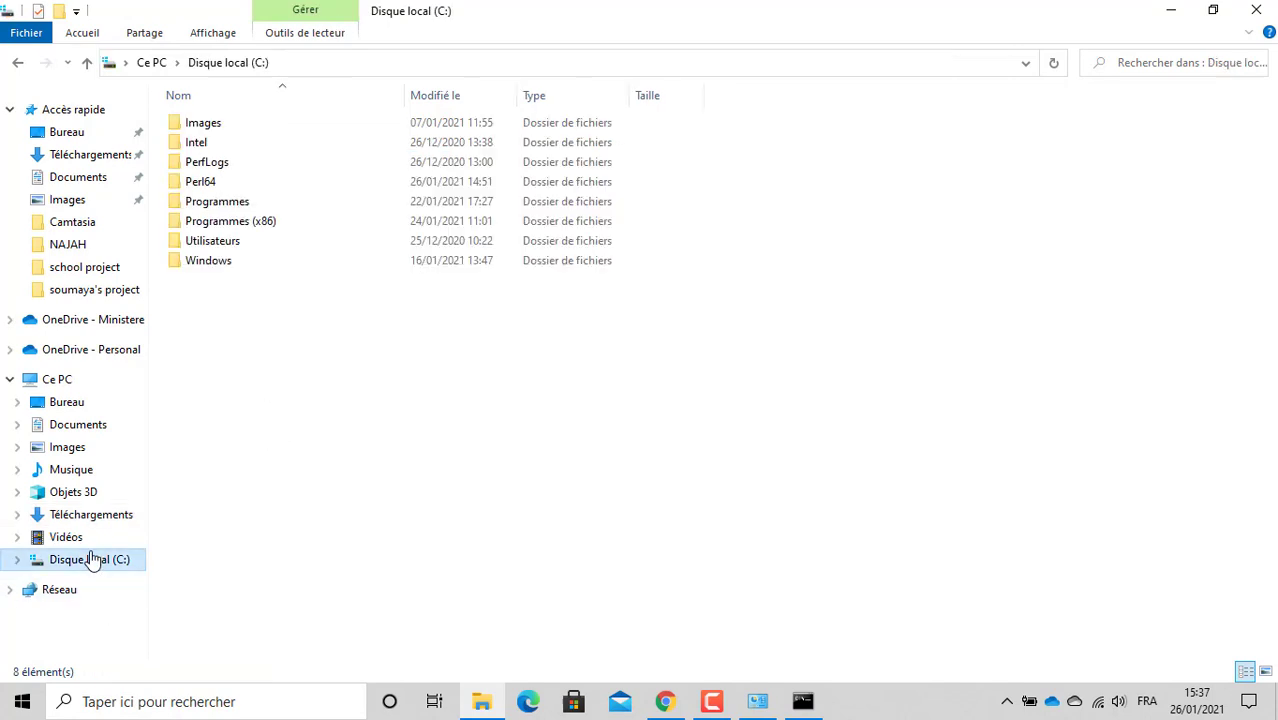
left_click(311, 66)
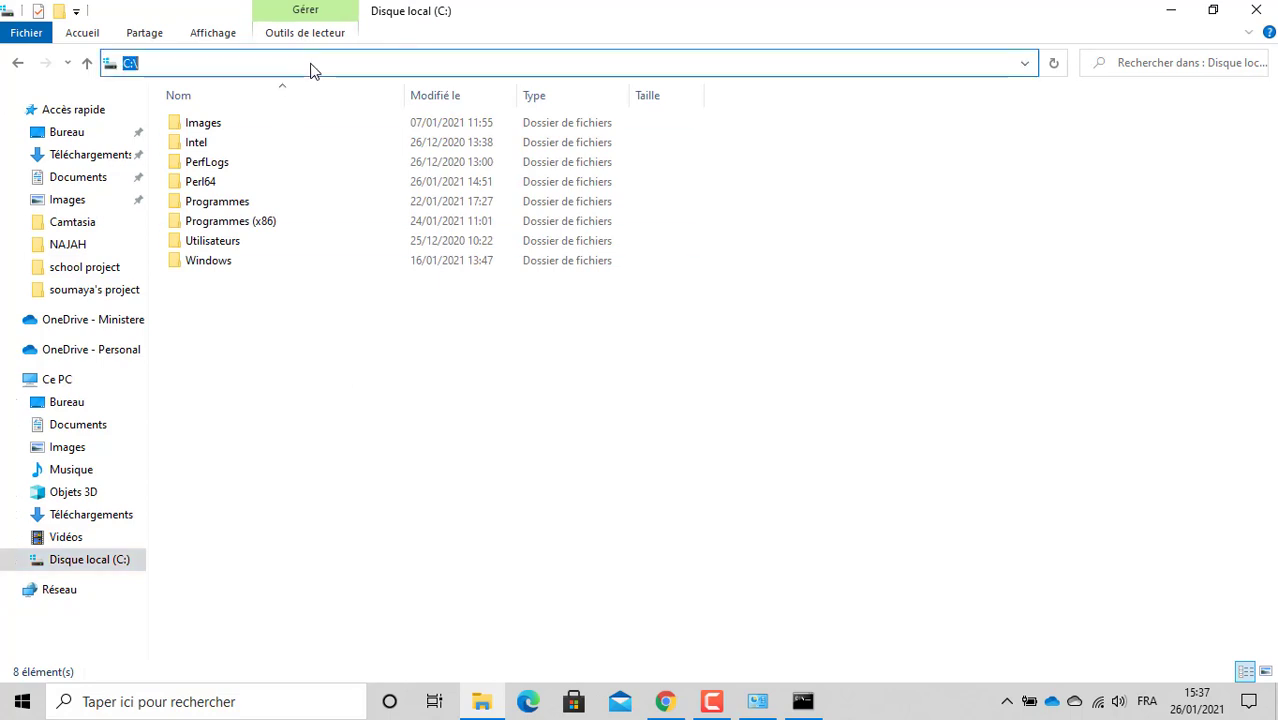
left_click(287, 306)
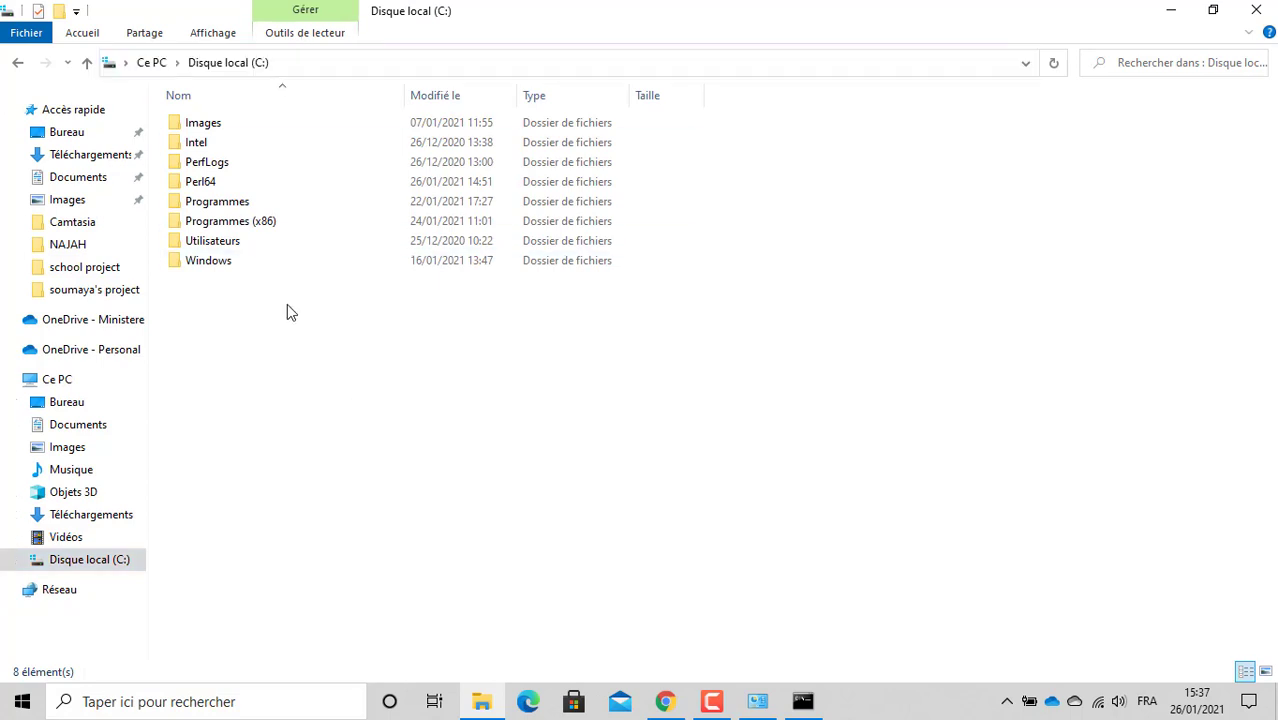
right_click(287, 305)
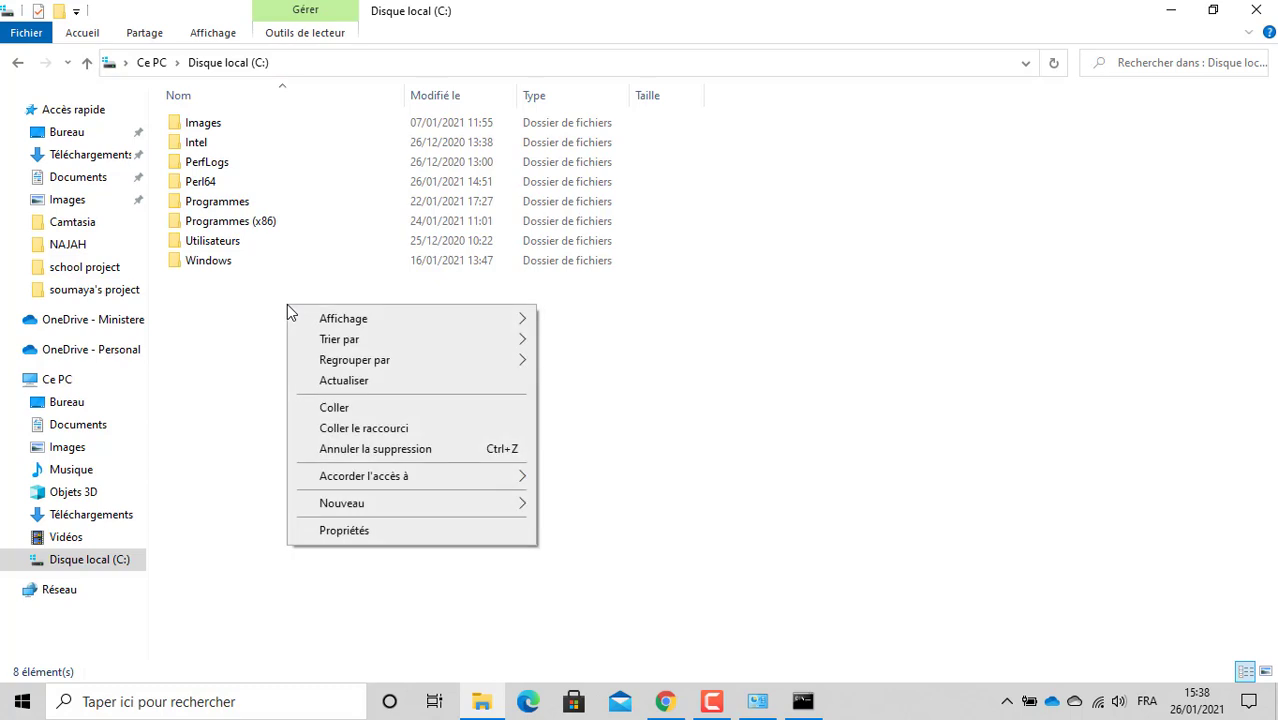
left_click(348, 409)
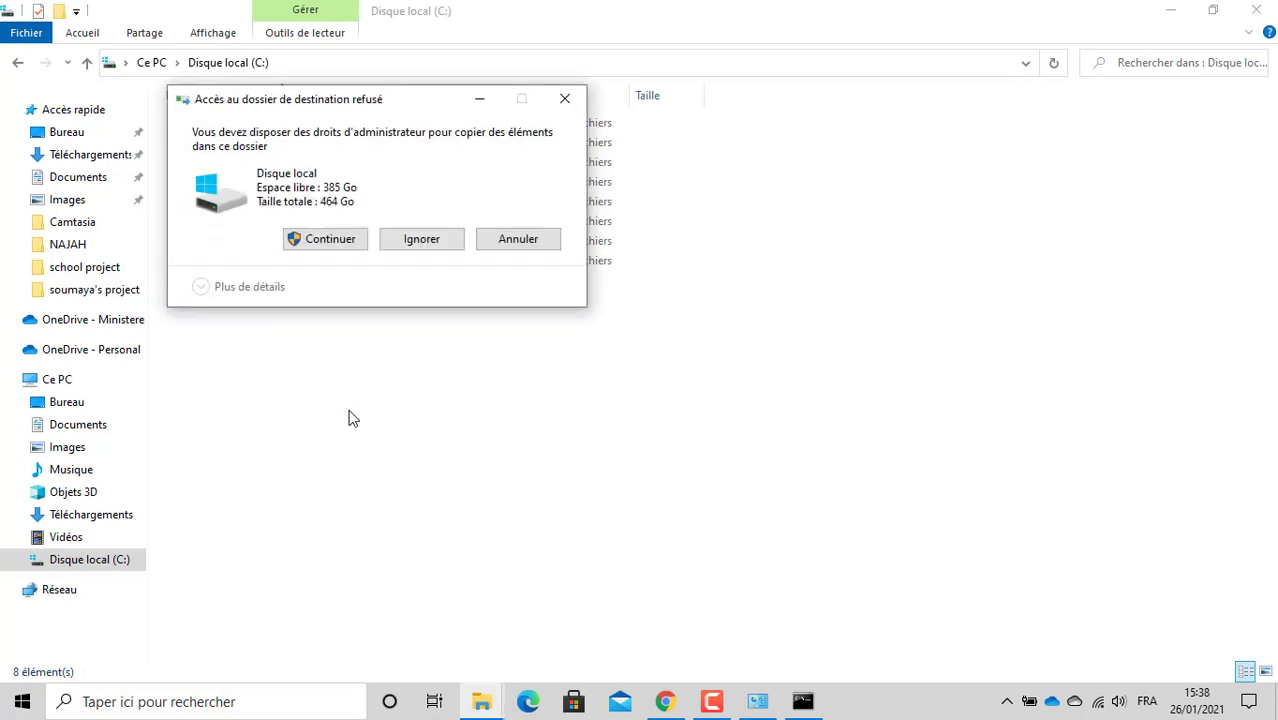
left_click(343, 241)
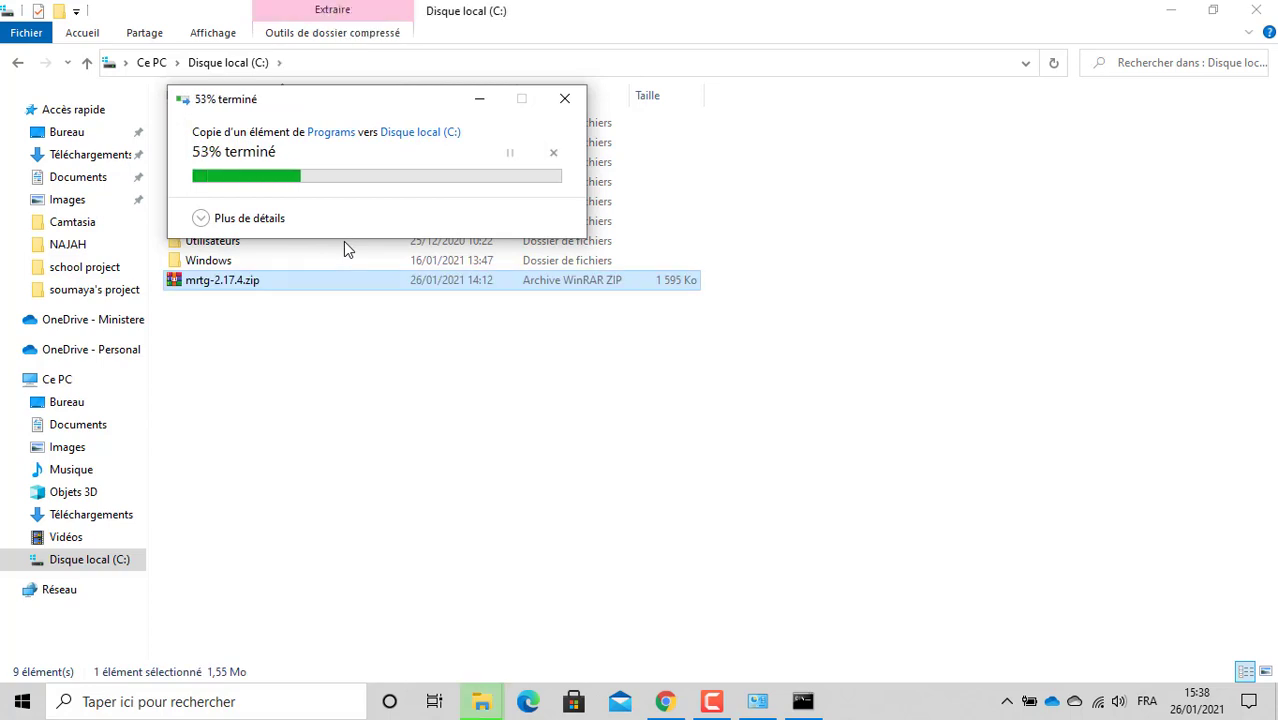
Step: Rename the copied archive to mrtg.zip with administrator approval
left_click(301, 392)
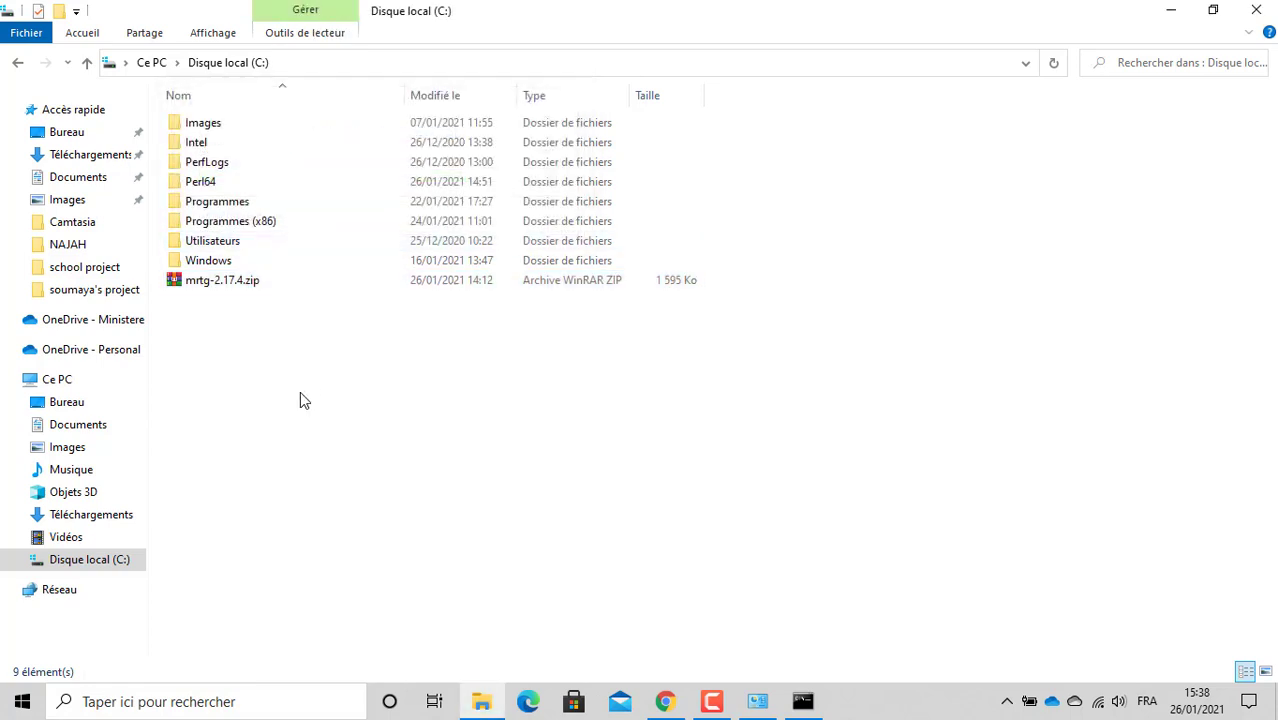
right_click(243, 285)
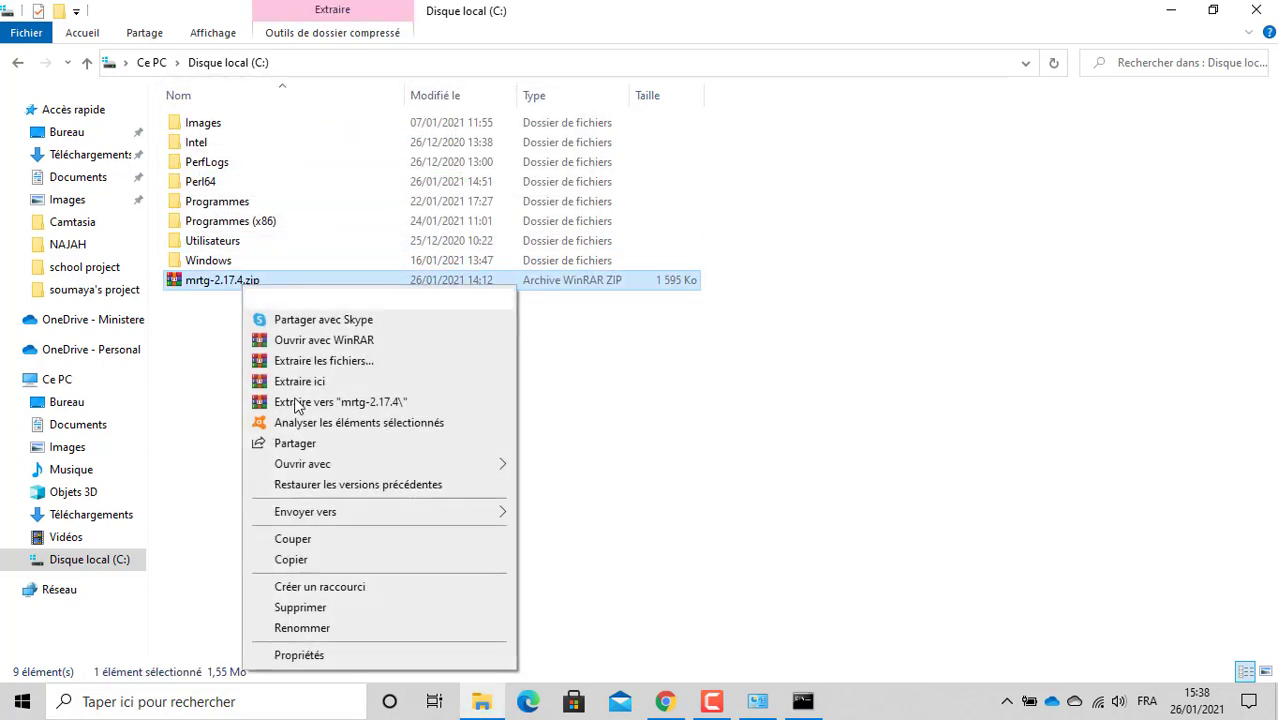
left_click(328, 627)
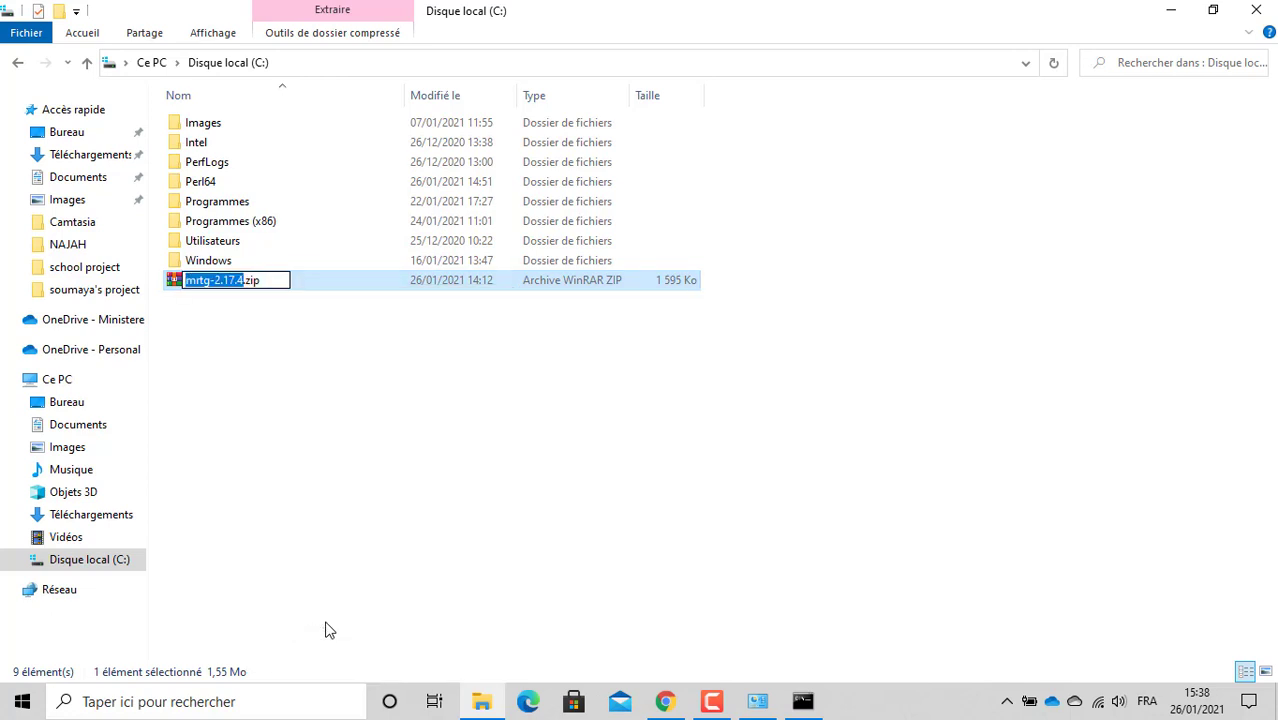
key("Right")
key("BackSpace")
key("BackSpace")
key("BackSpace")
key("BackSpace")
key("BackSpace")
key("BackSpace")
key("BackSpace")
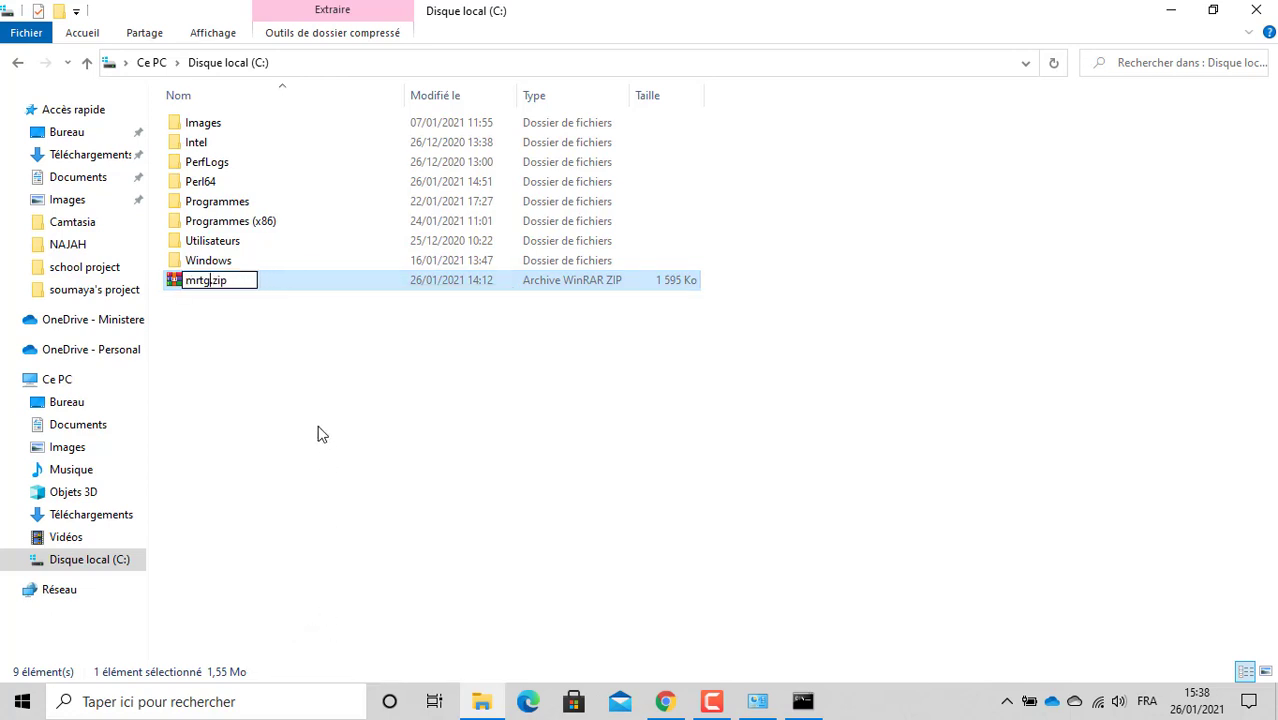
key("Return")
left_click(617, 430)
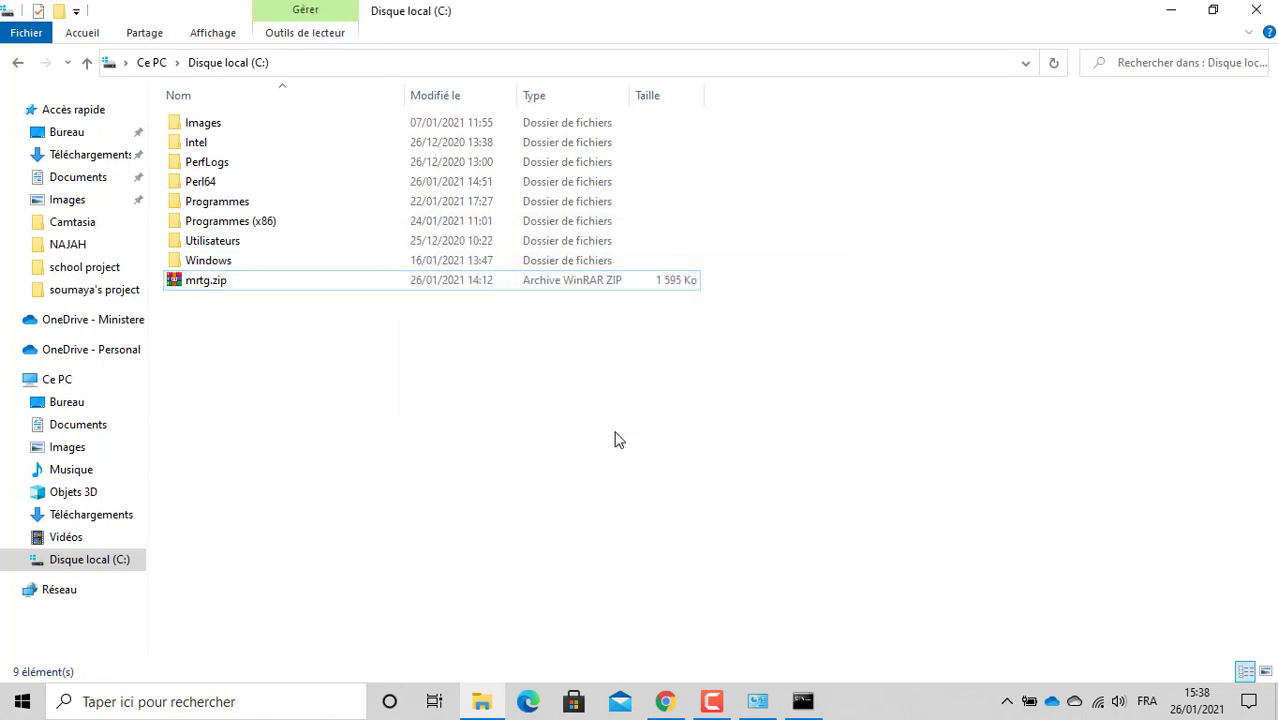
Step: Extract mrtg.zip here and rename the extracted mrtg-2.17.4 folder to mrtg
right_click(208, 283)
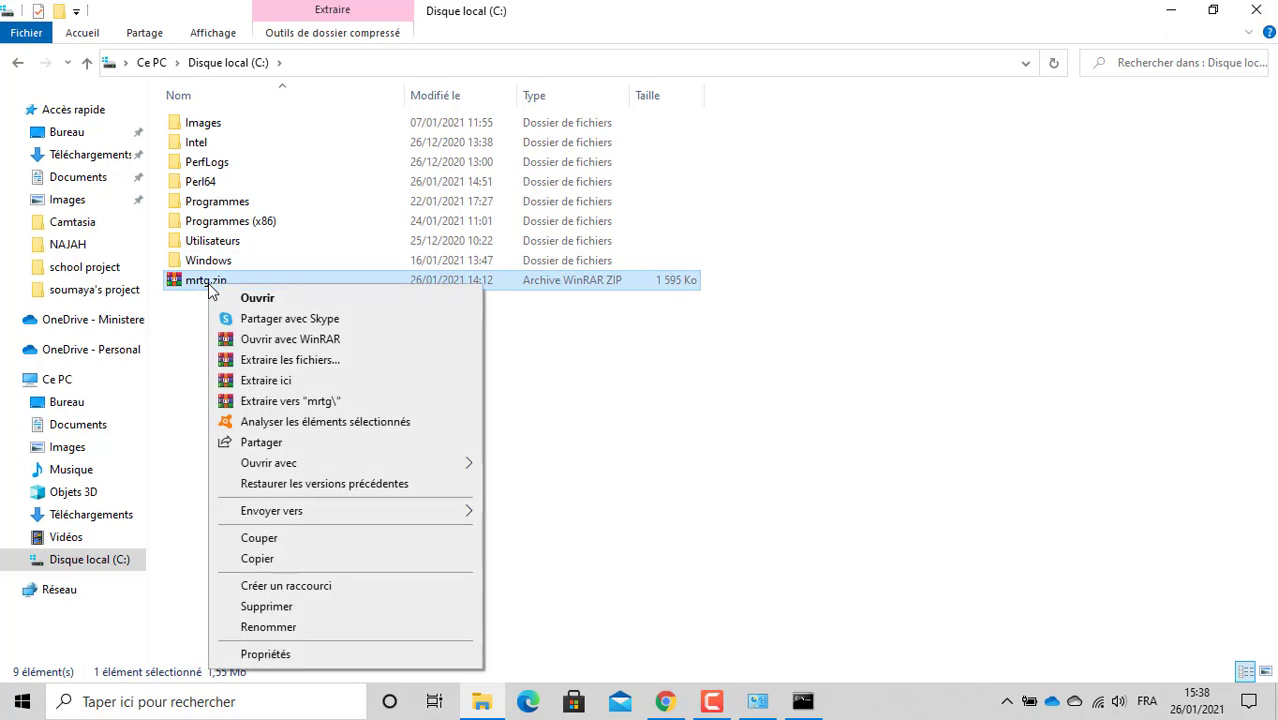
left_click(322, 388)
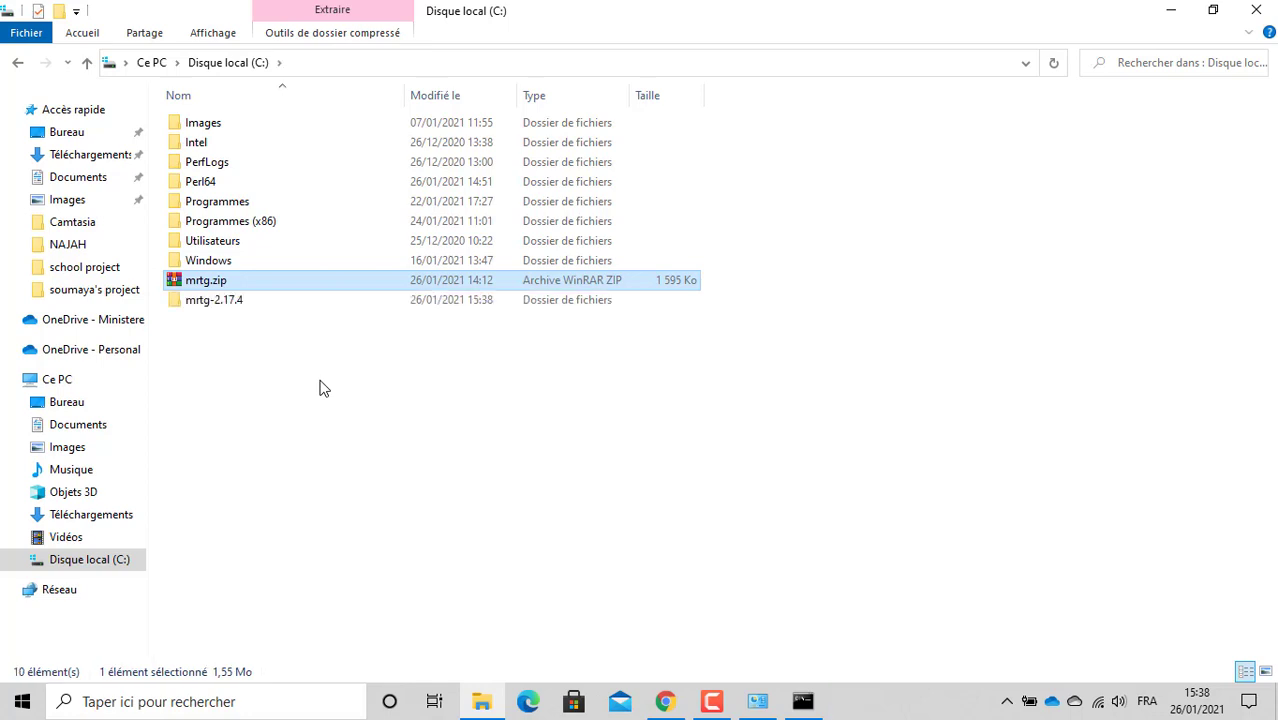
left_click(212, 303)
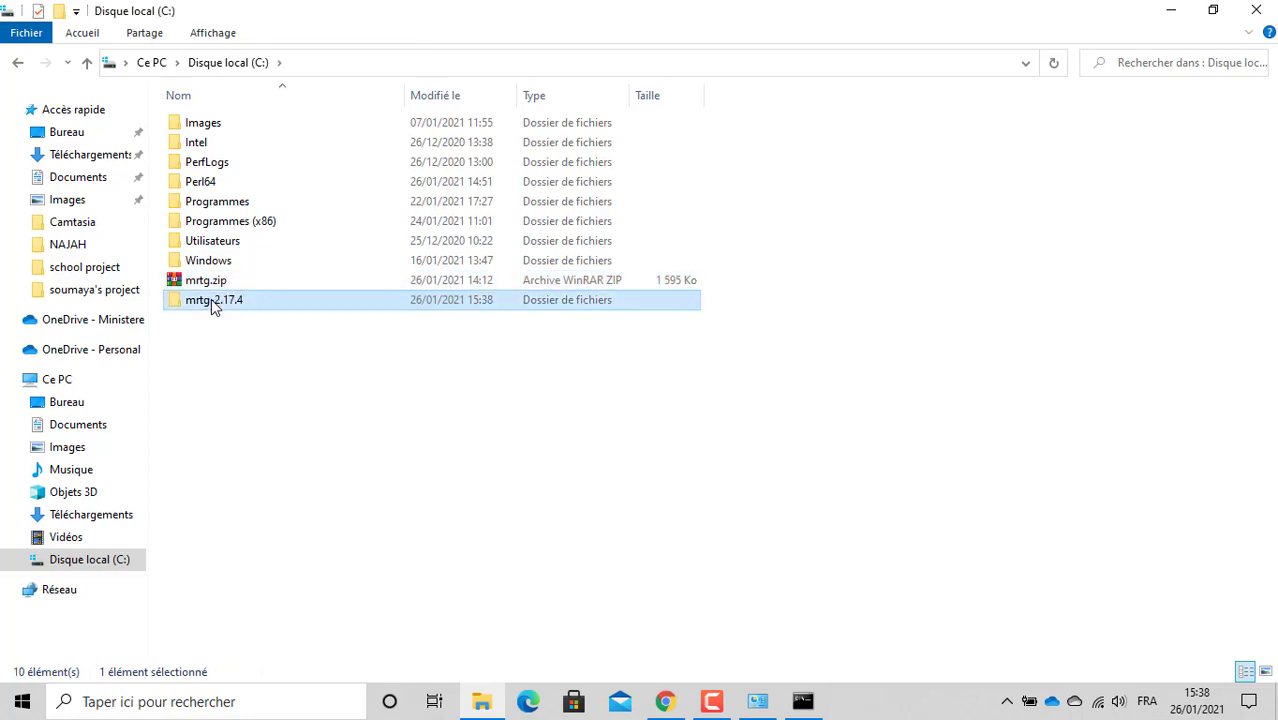
right_click(211, 299)
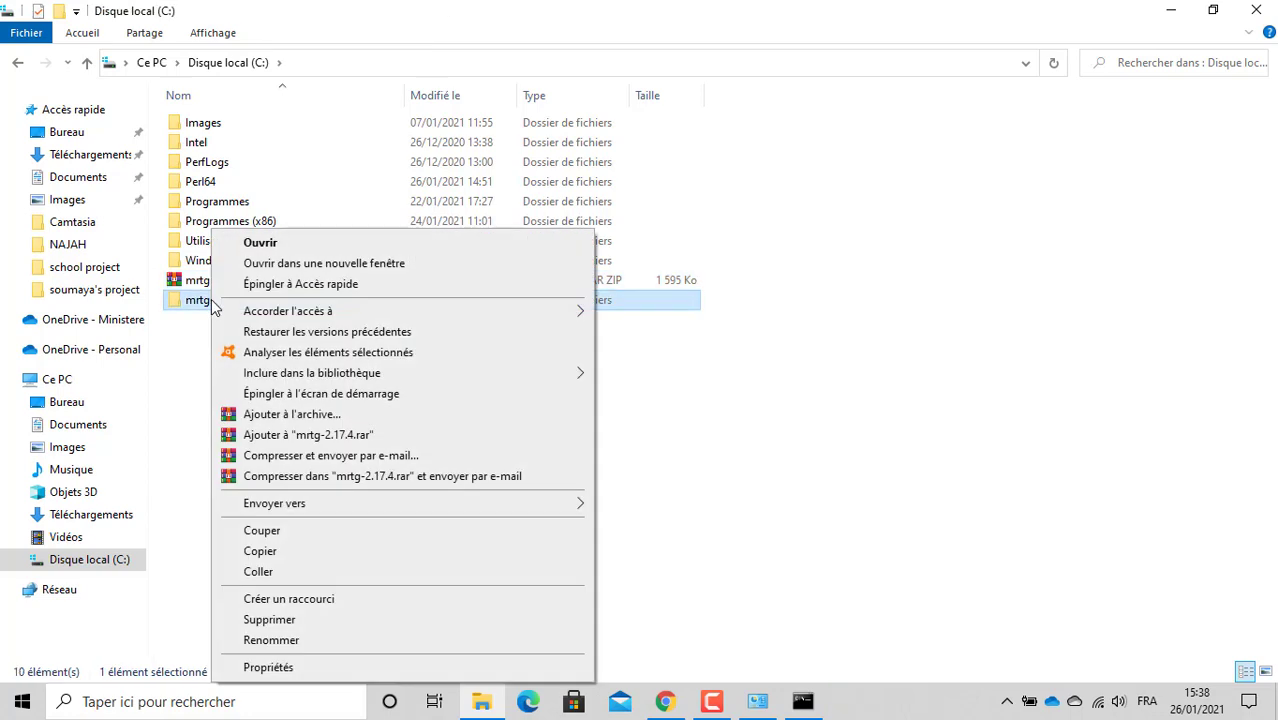
left_click(298, 641)
key("End")
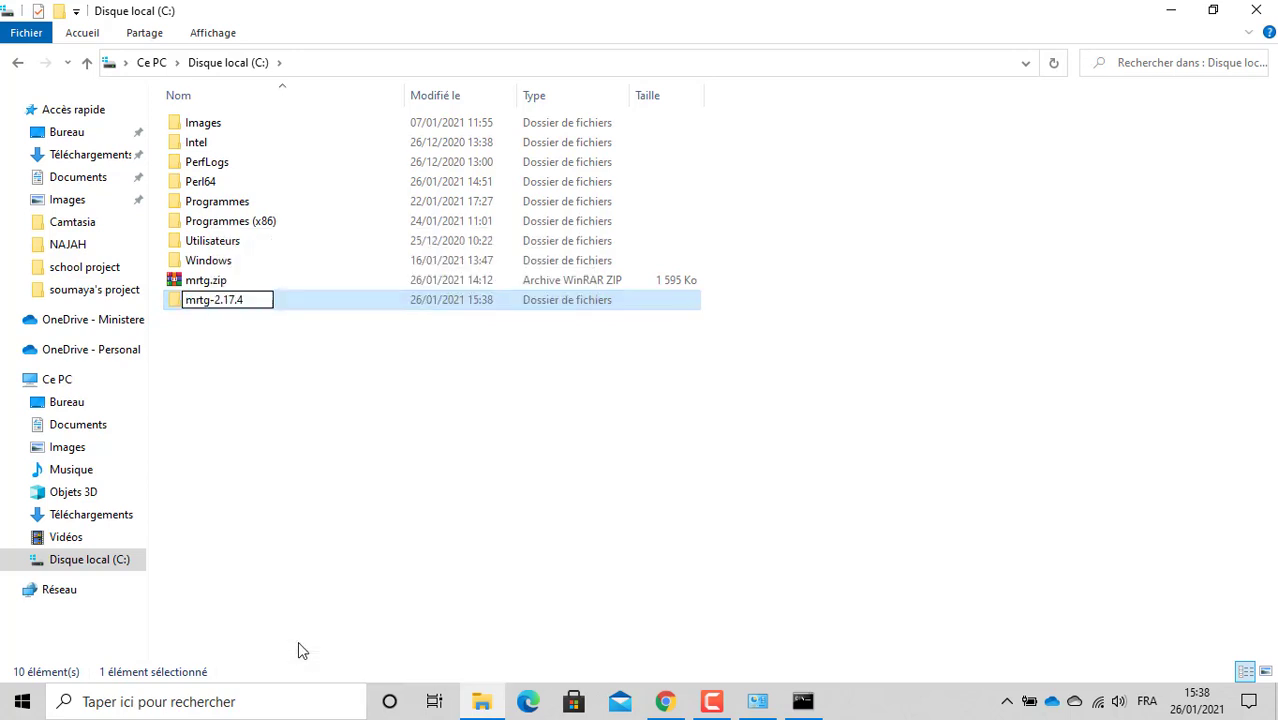
key("BackSpace")
key("BackSpace")
key("BackSpace")
key("BackSpace")
key("BackSpace")
key("BackSpace")
key("BackSpace")
left_click(304, 445)
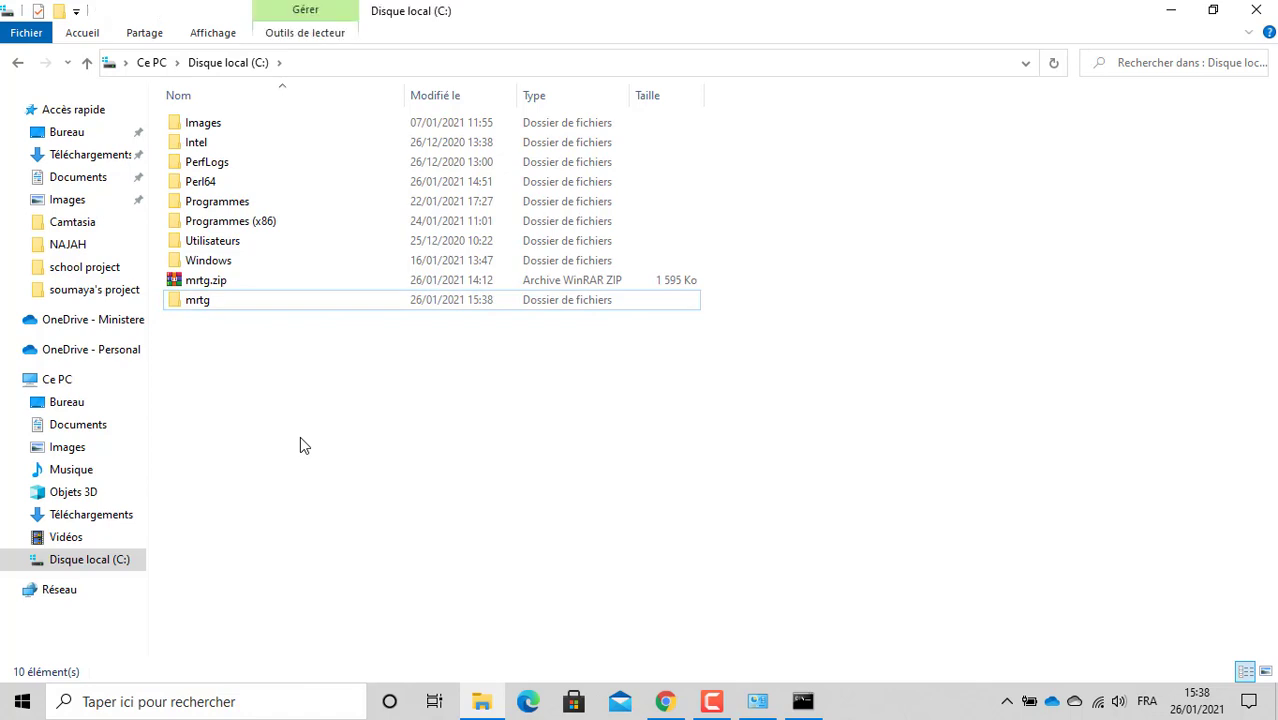
Step: Open C:\mrtg\bin, showing cfgmaker, indexmaker, mrtg and rateup.exe, and reveal its path
double_click(217, 305)
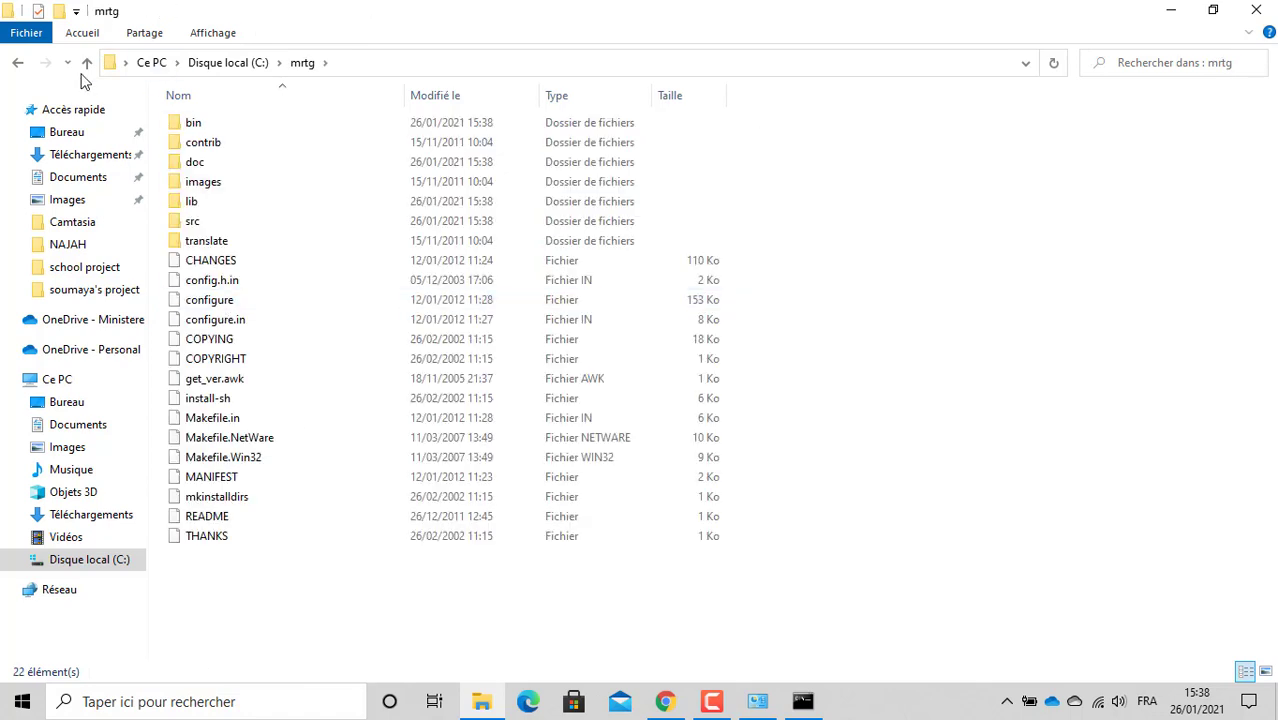
left_click(236, 68)
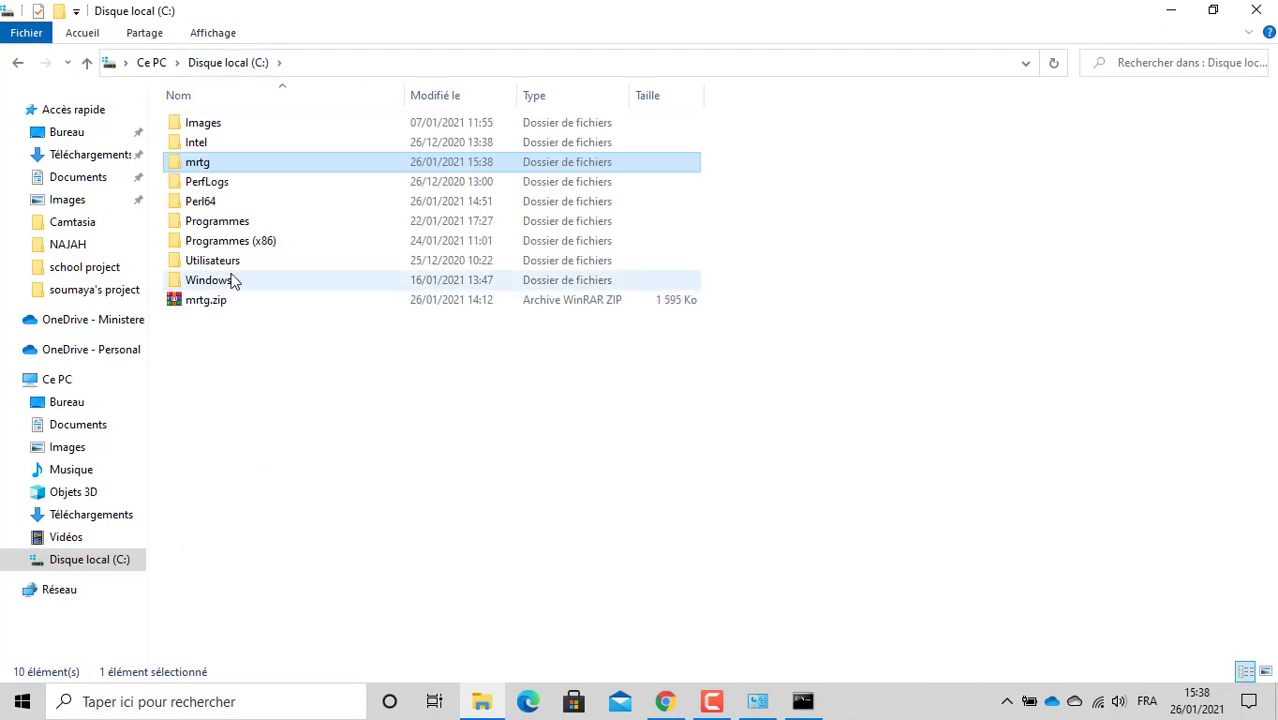
double_click(200, 163)
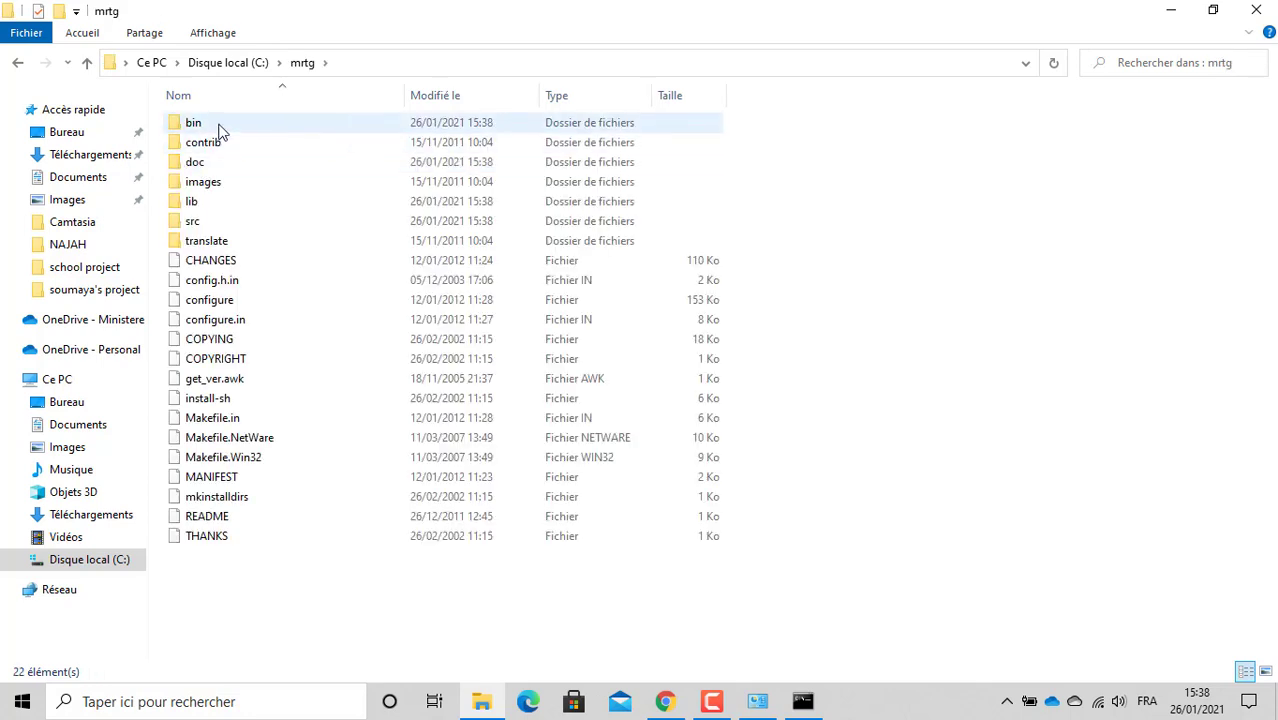
double_click(220, 128)
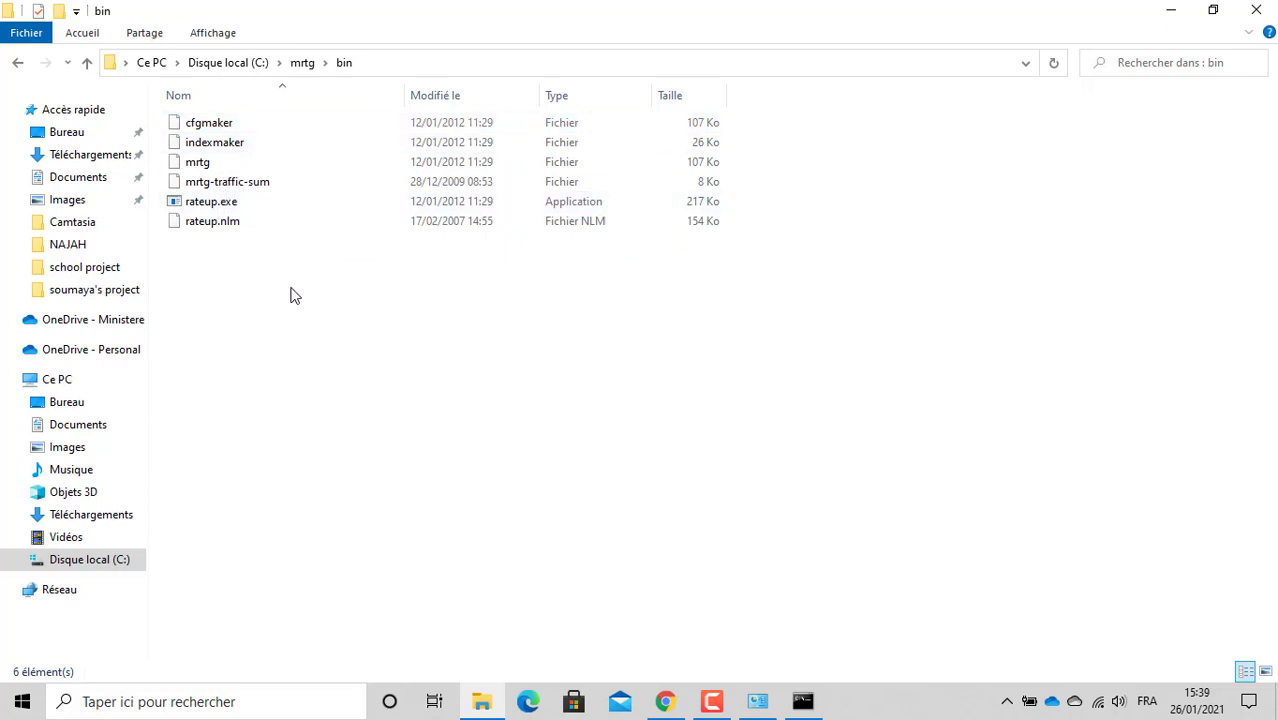
left_click(400, 66)
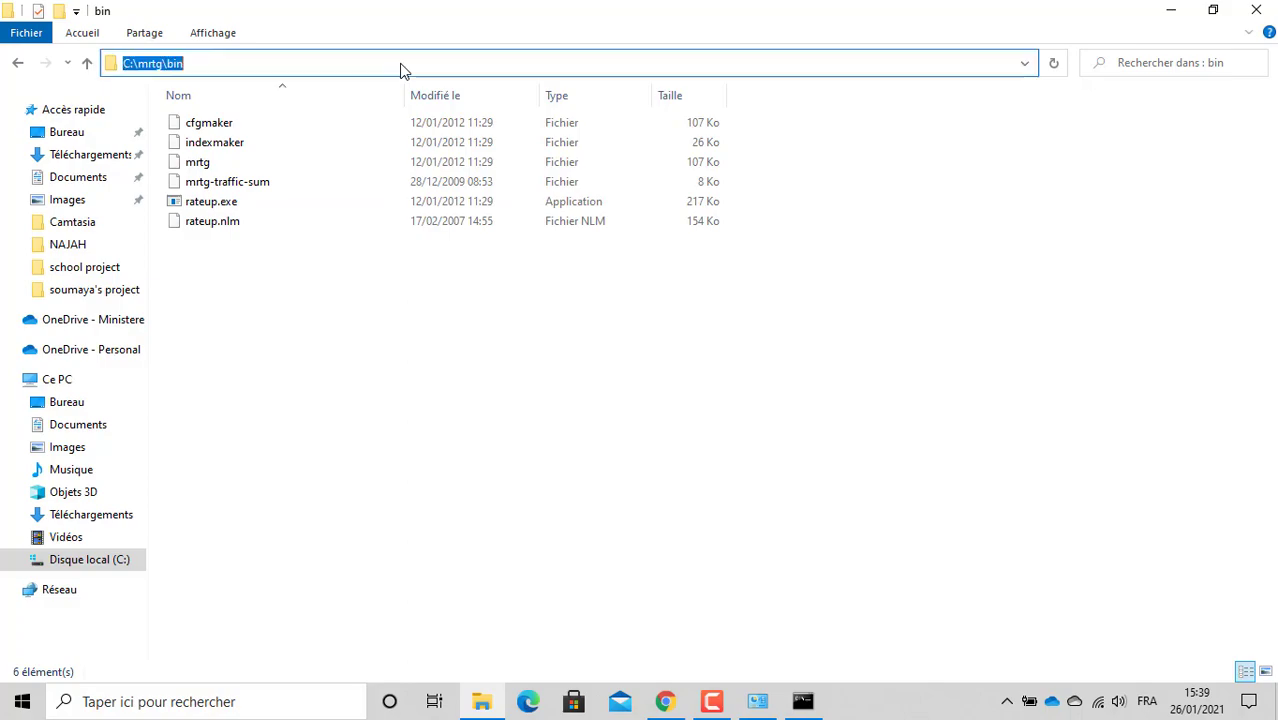
Step: Scroll the MRTG guide to section 6.1's cfgmaker command, highlighting the C:\MRTG\Bin path
left_click(666, 702)
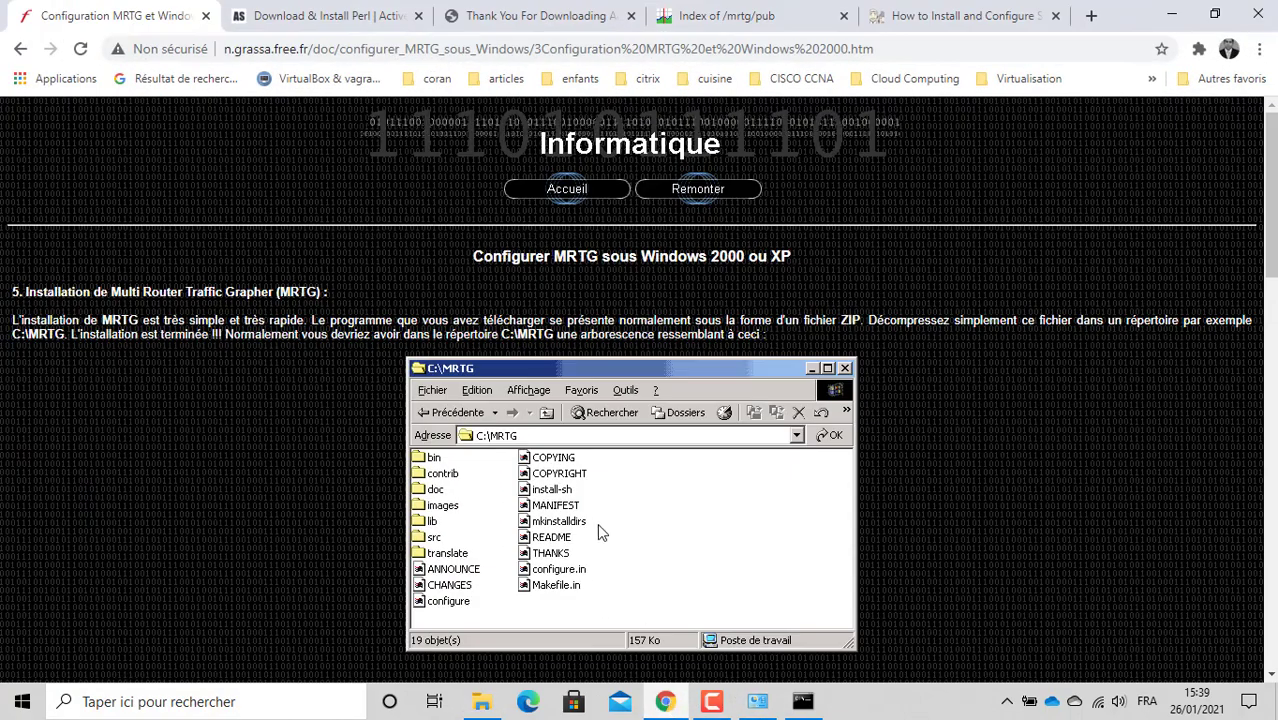
scroll(570, 428, "down", 2)
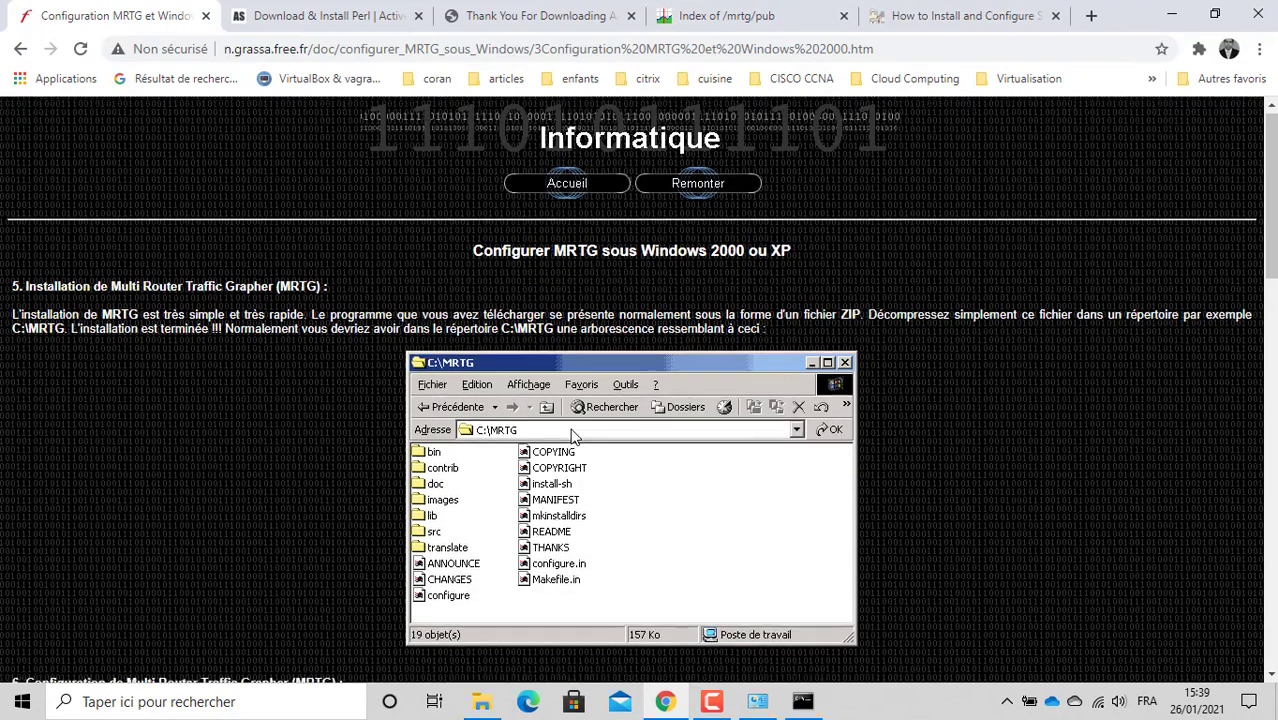
scroll(571, 430, "down", 3)
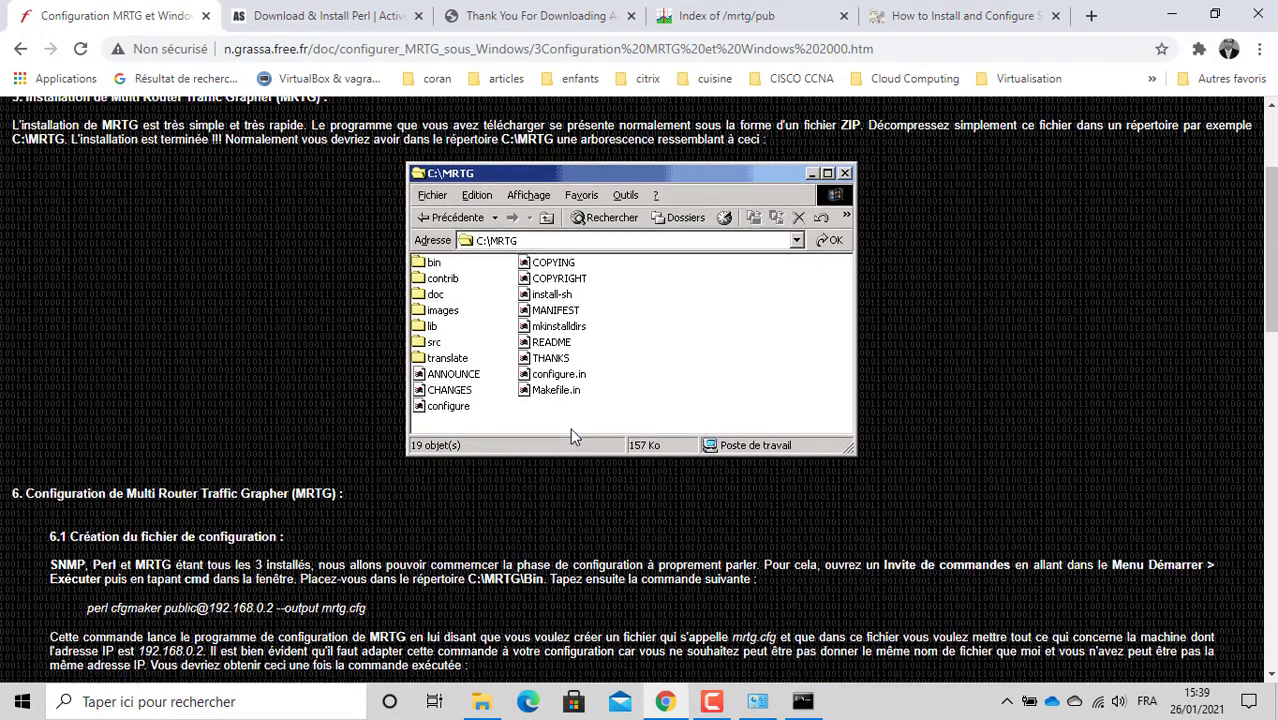
scroll(570, 436, "down", 1)
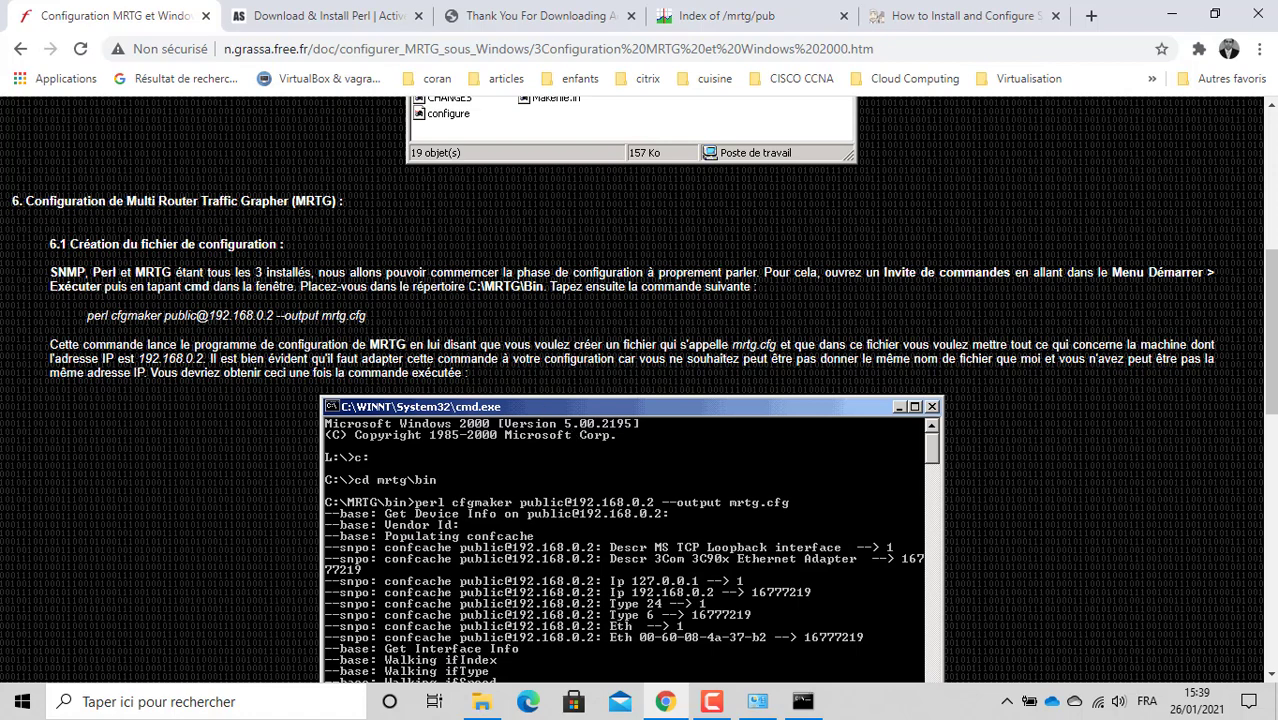
left_click_drag(468, 287, 544, 287)
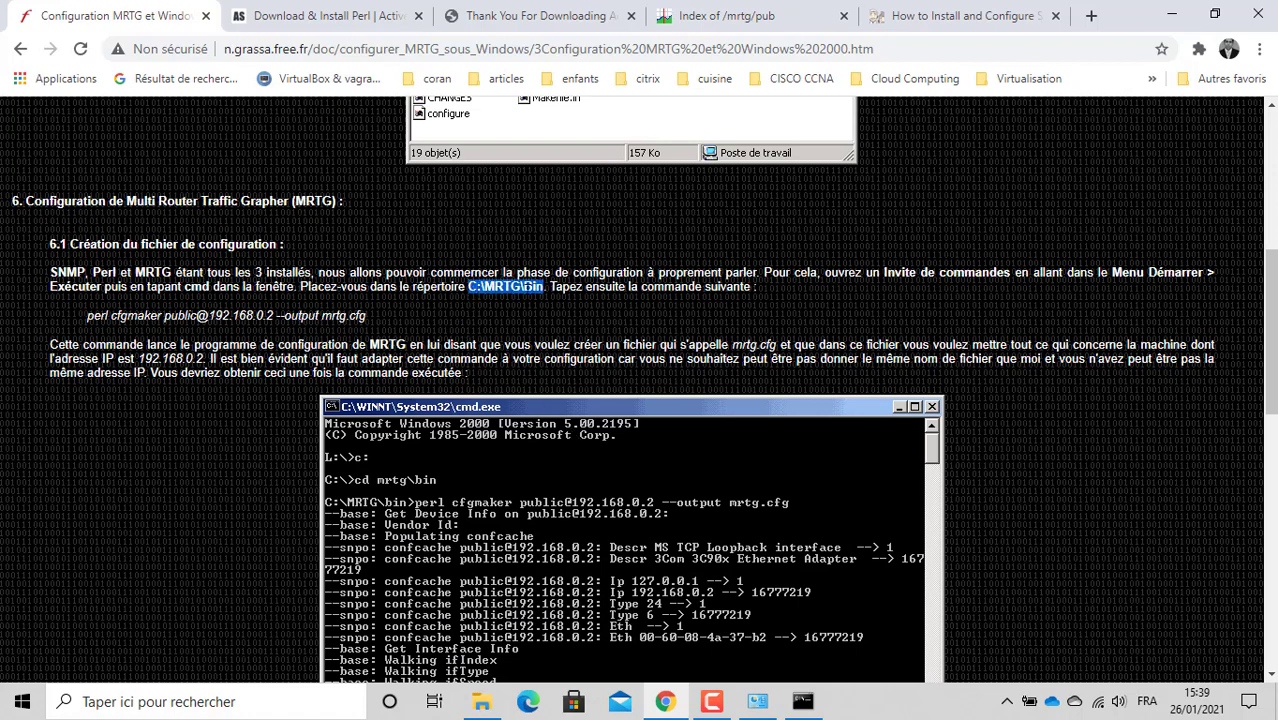
left_click(233, 314)
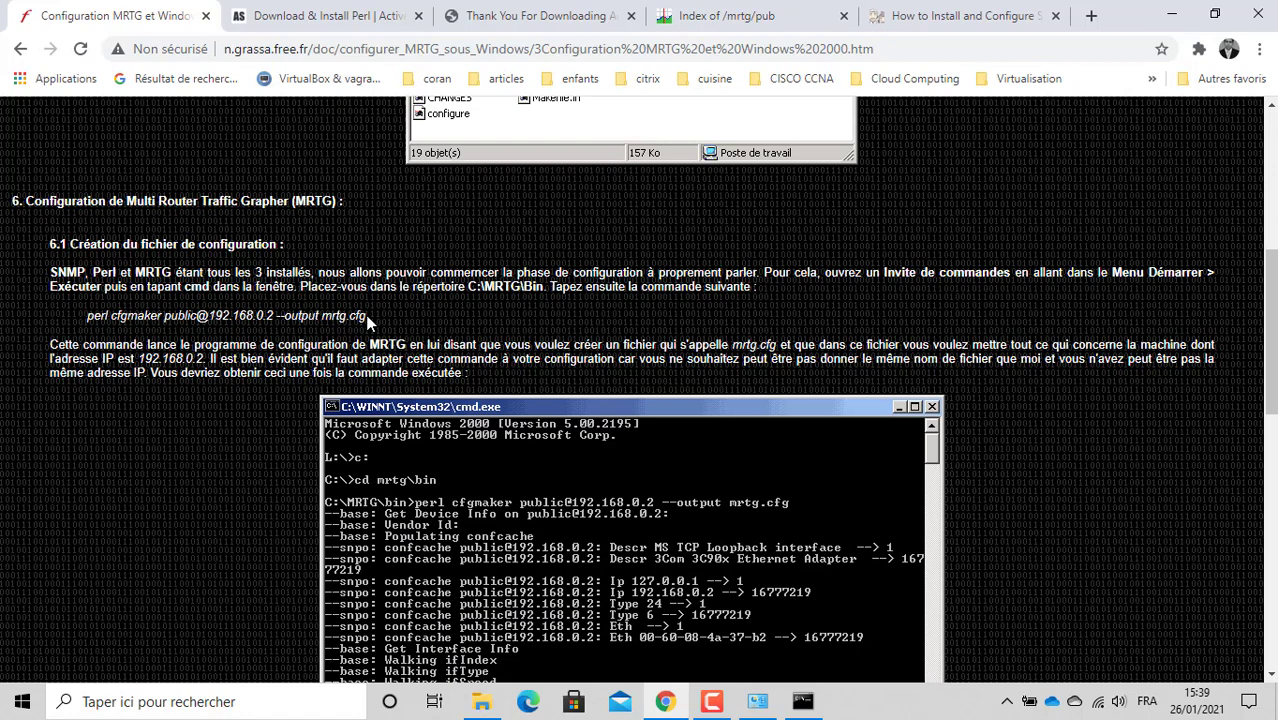
left_click(802, 701)
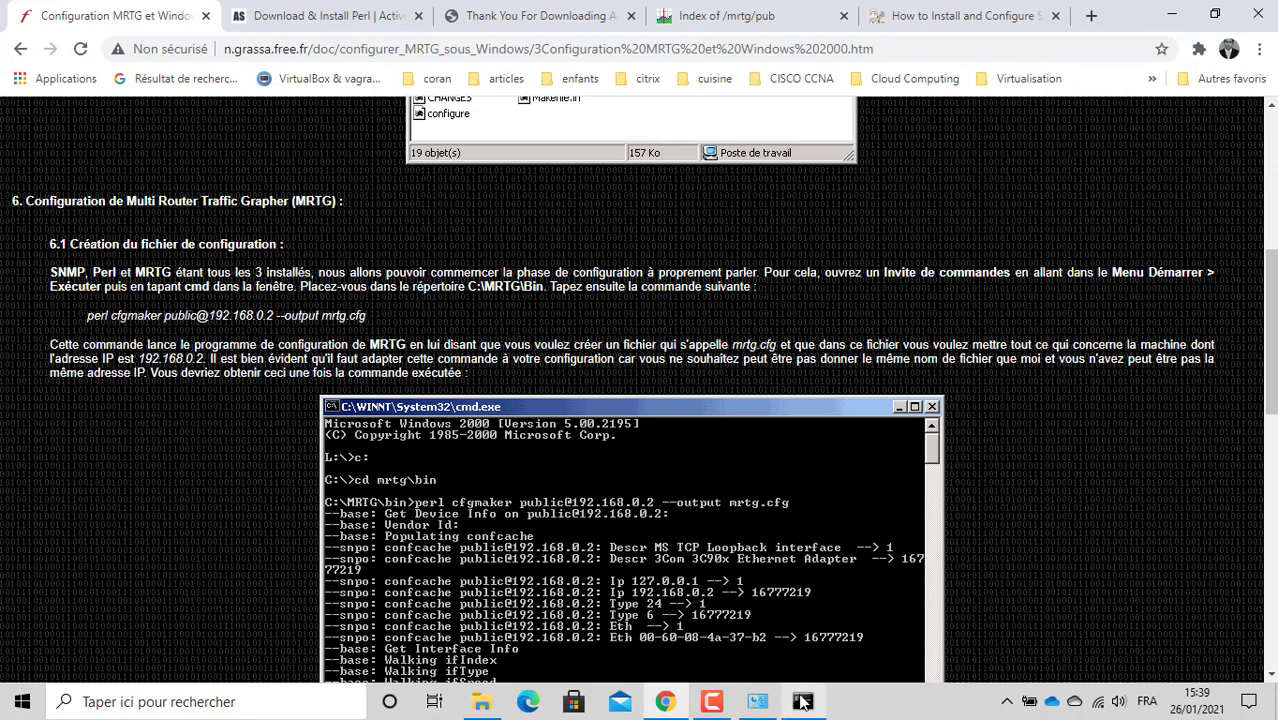
Step: Run ipconfig and copy the IPv4 address 192.168.1.24
left_click(577, 321)
type("i")
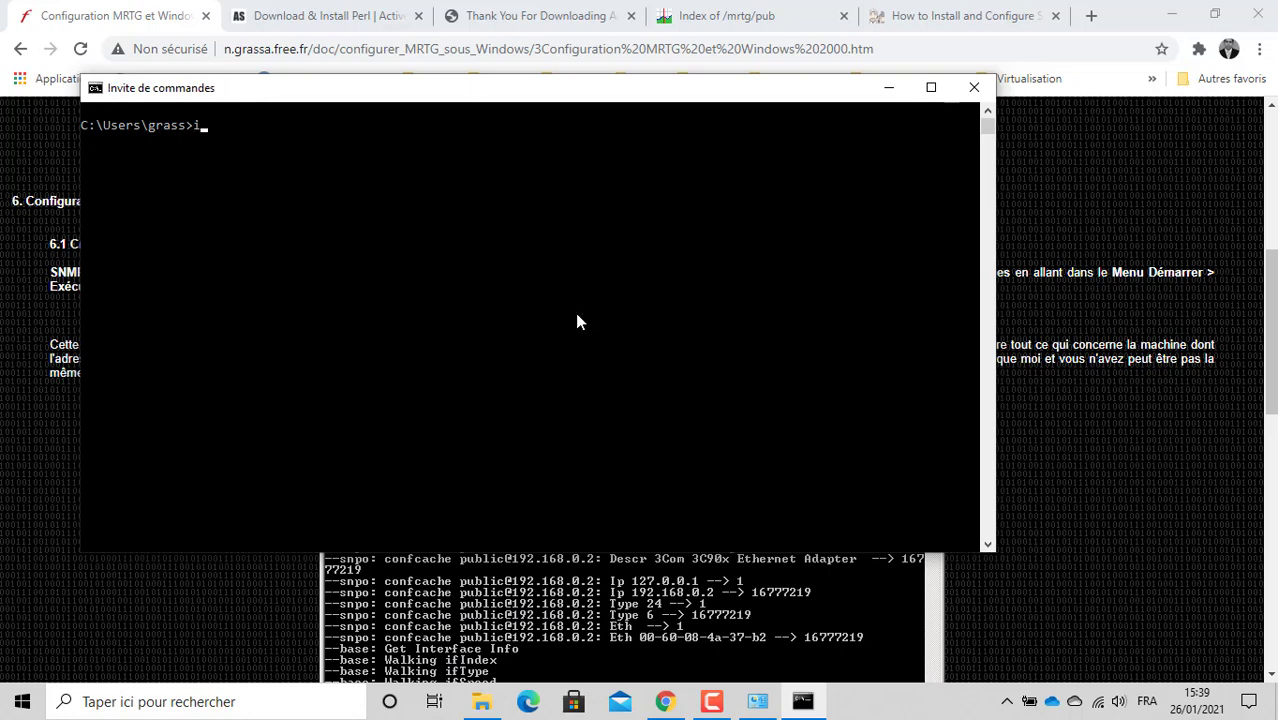
type("pconfig")
key("Return")
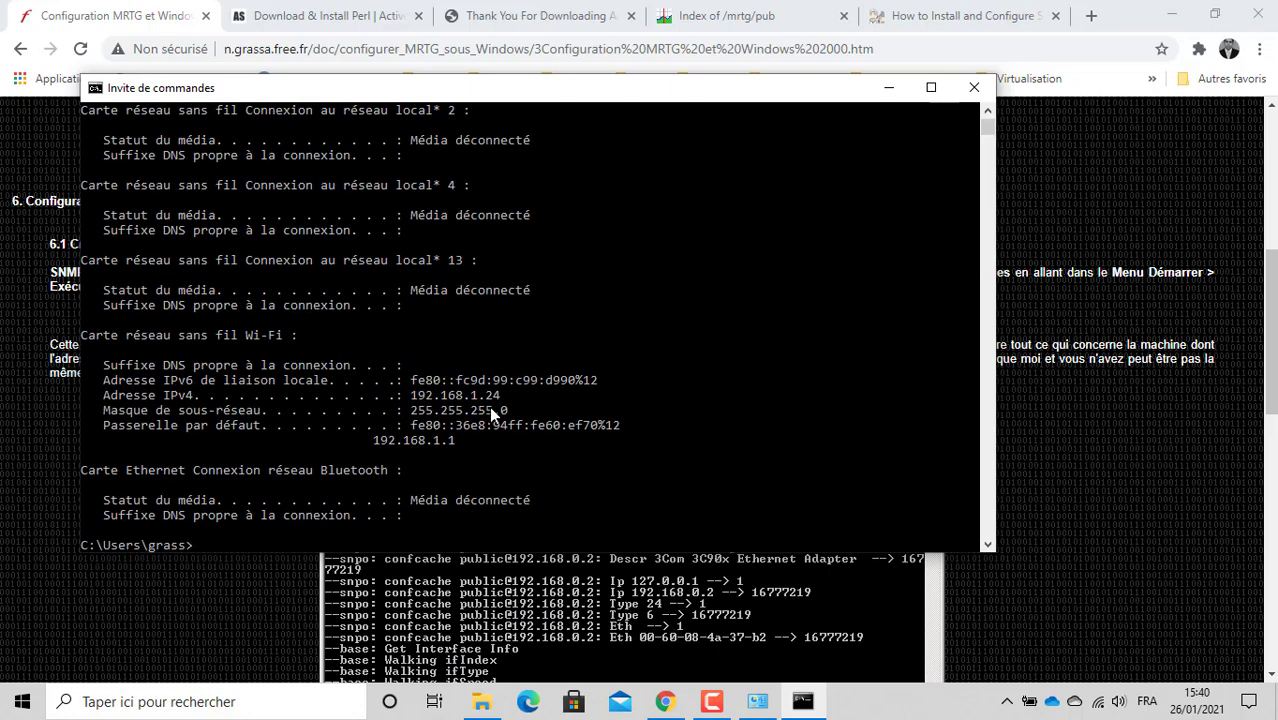
left_click_drag(399, 395, 508, 395)
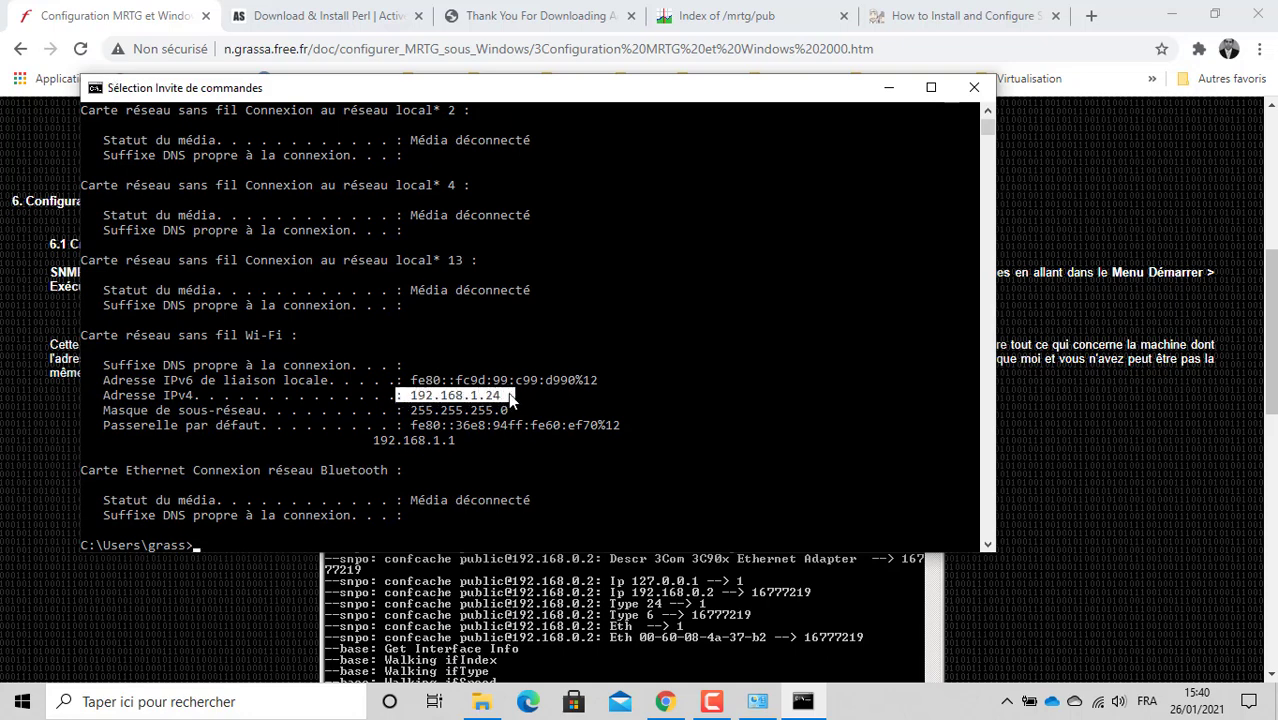
right_click(404, 424)
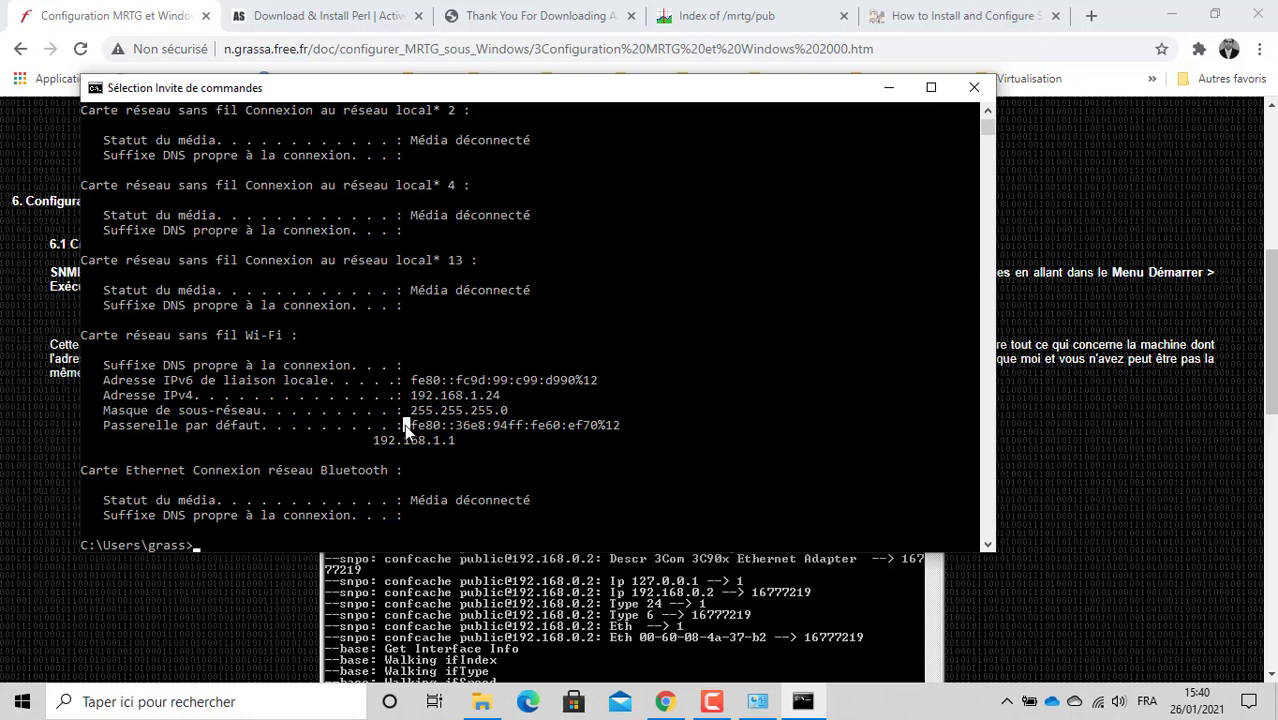
Step: Change the prompt to the root of drive C with cd c:\
type("cd")
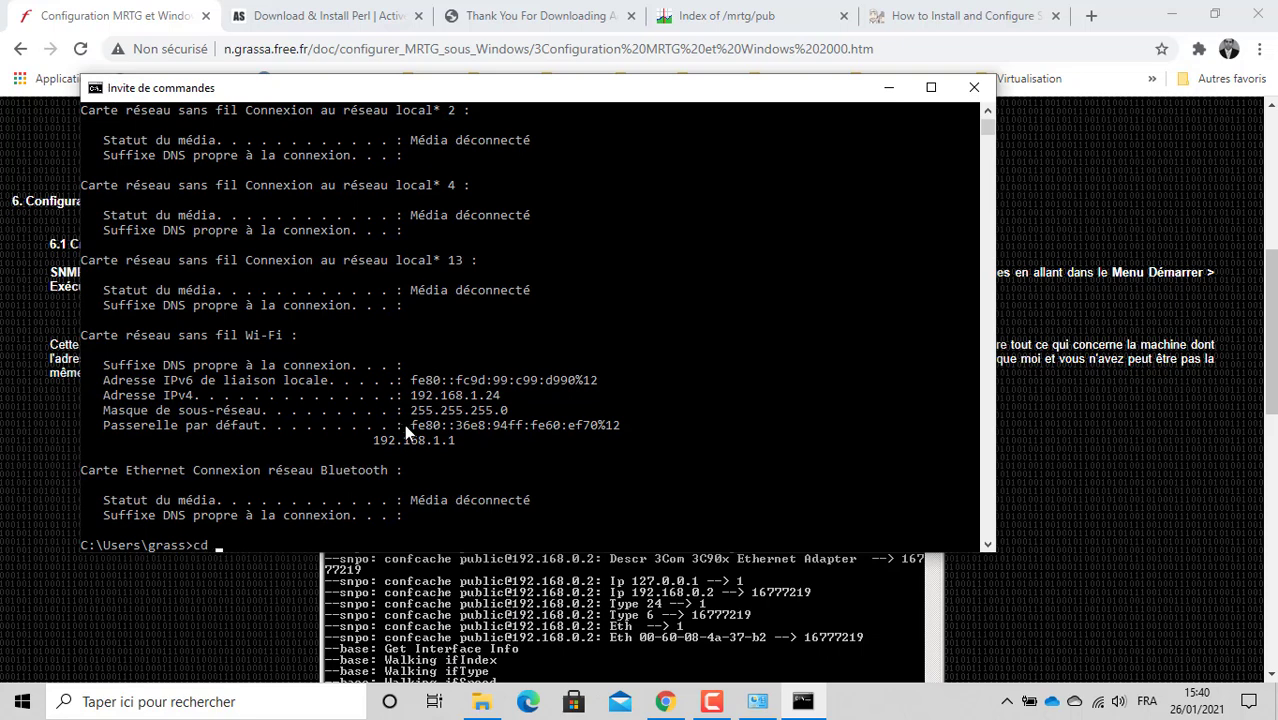
key("BackSpace")
type(":")
key("Return")
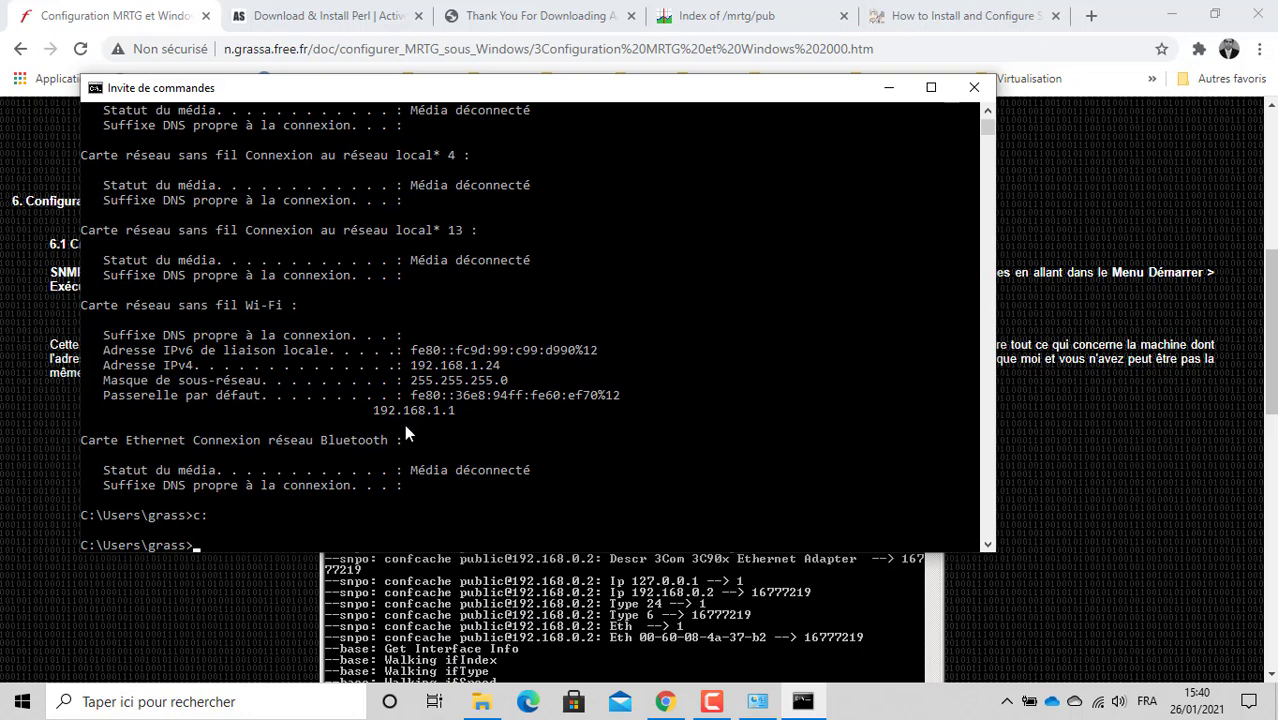
type("cd c:")
key("Return")
type("c:\\")
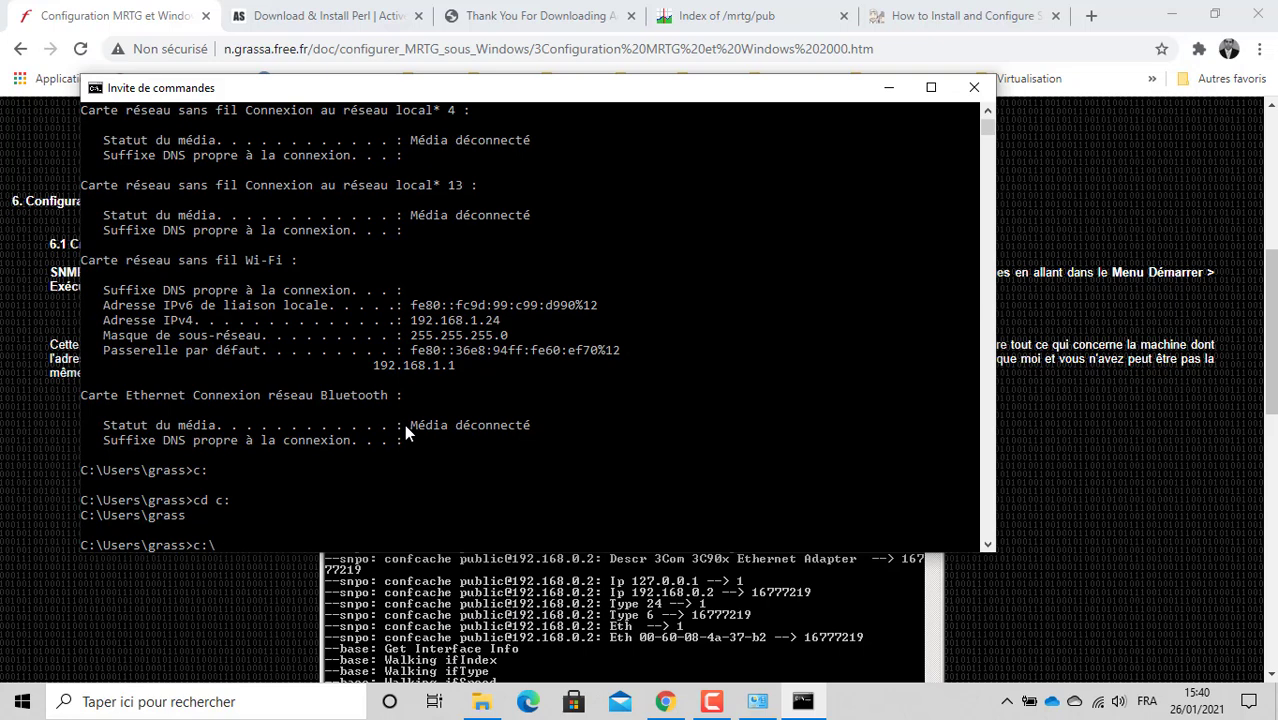
key("Return")
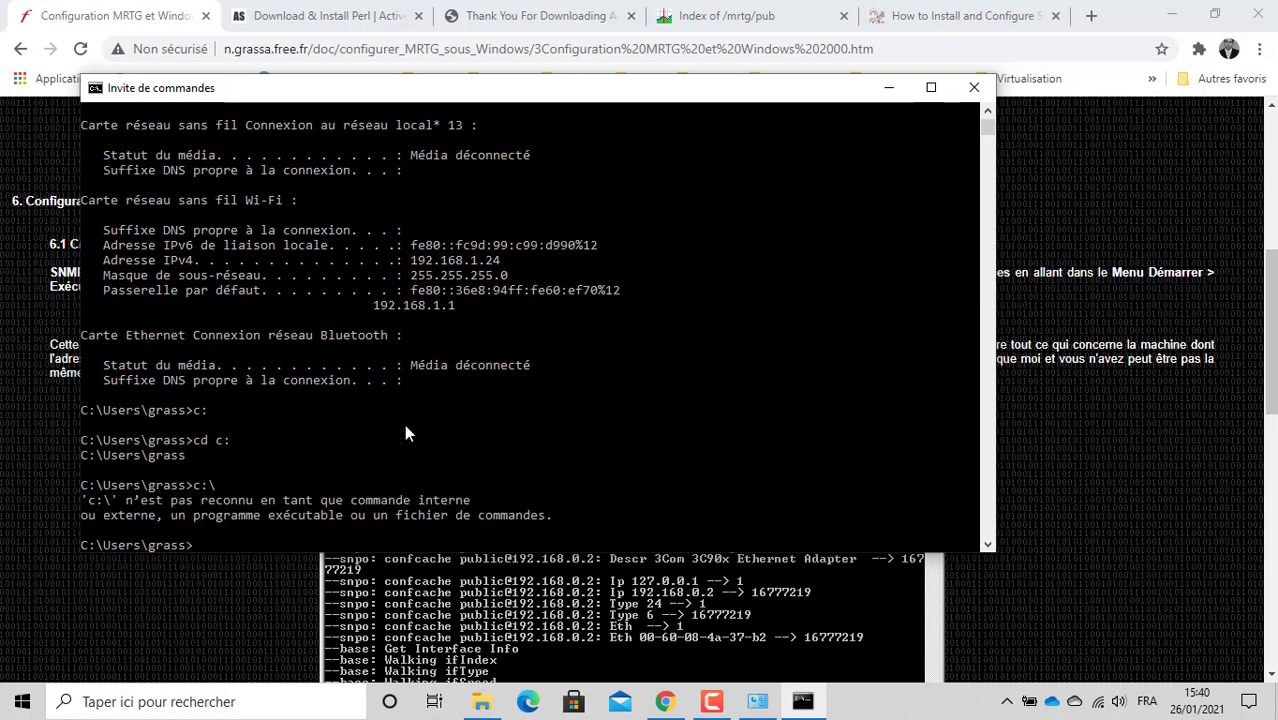
type("c:\\")
key("Home")
type("cd")
key("End")
key("Return")
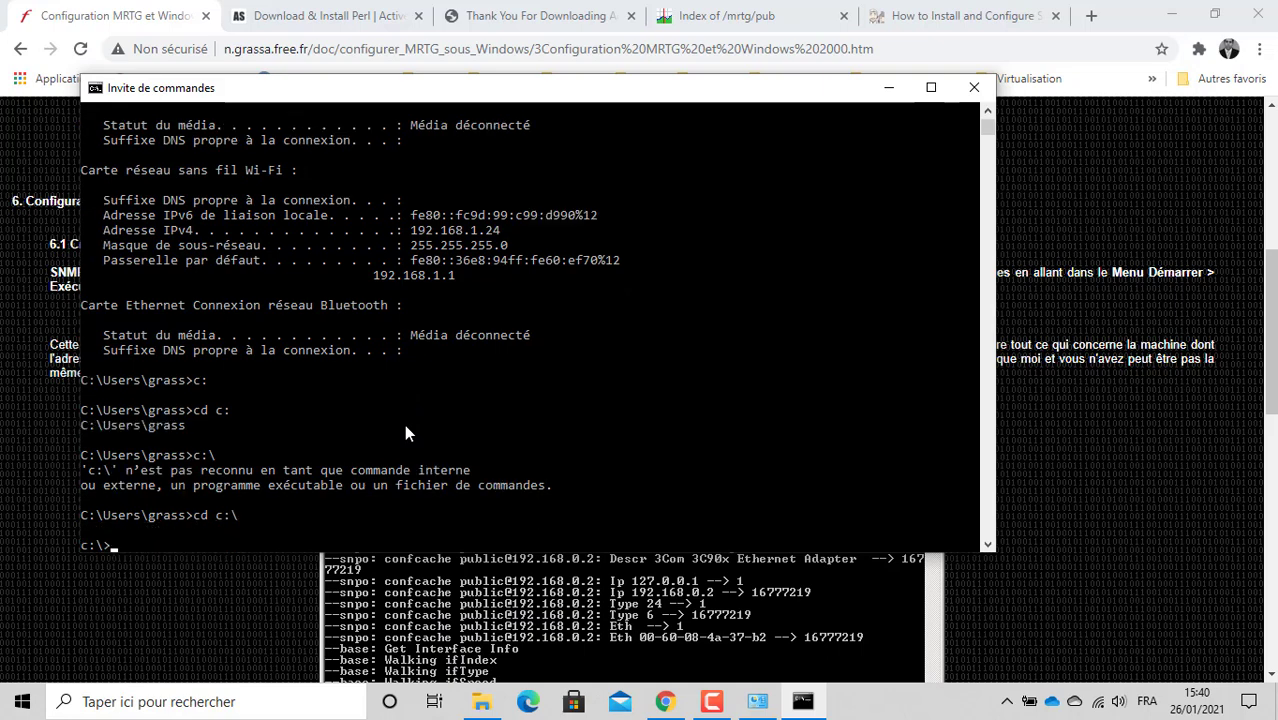
Step: Move into mrtg\bin and list its 6 files with dir
type("cd mrtg")
key("Return")
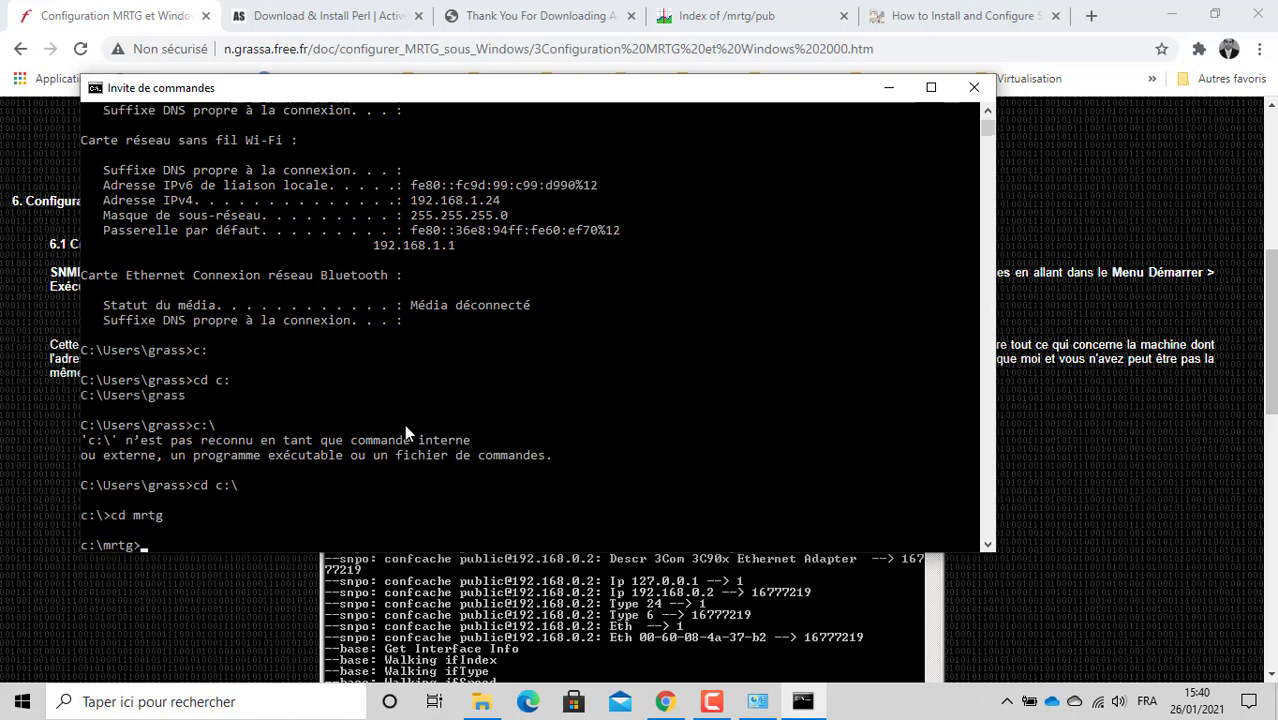
type("cd bin")
key("Return")
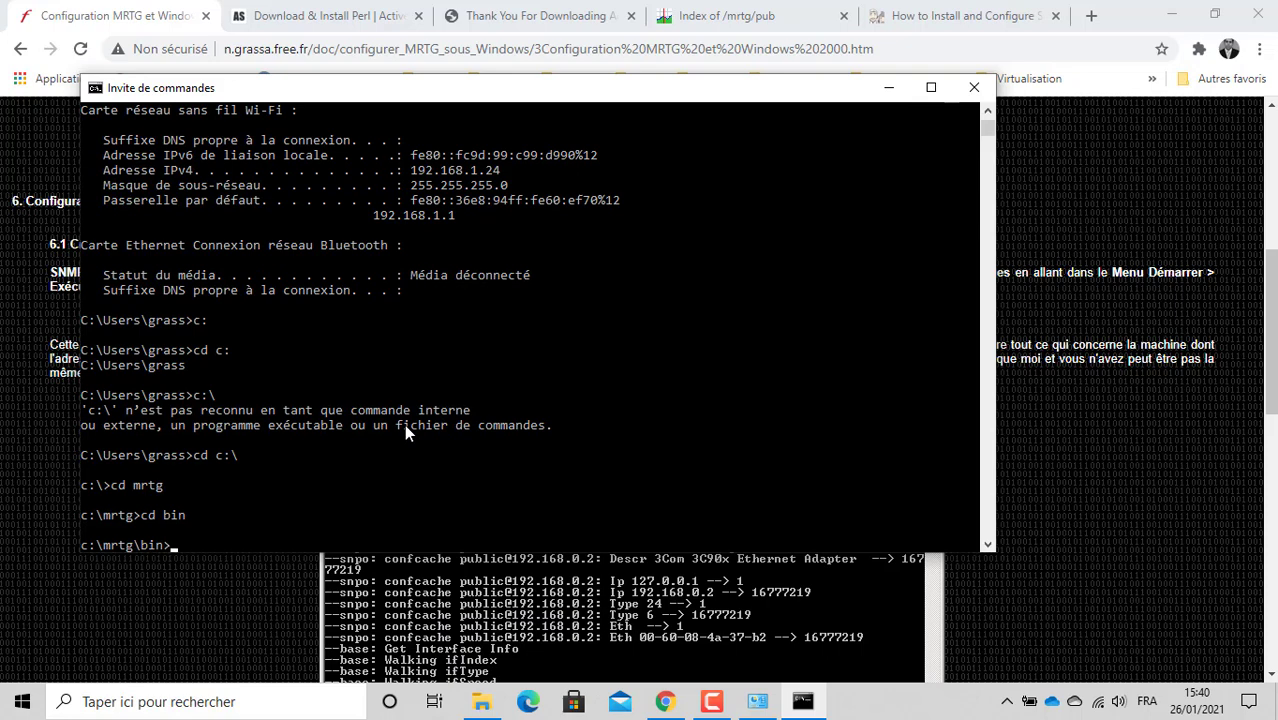
type("dir")
key("Return")
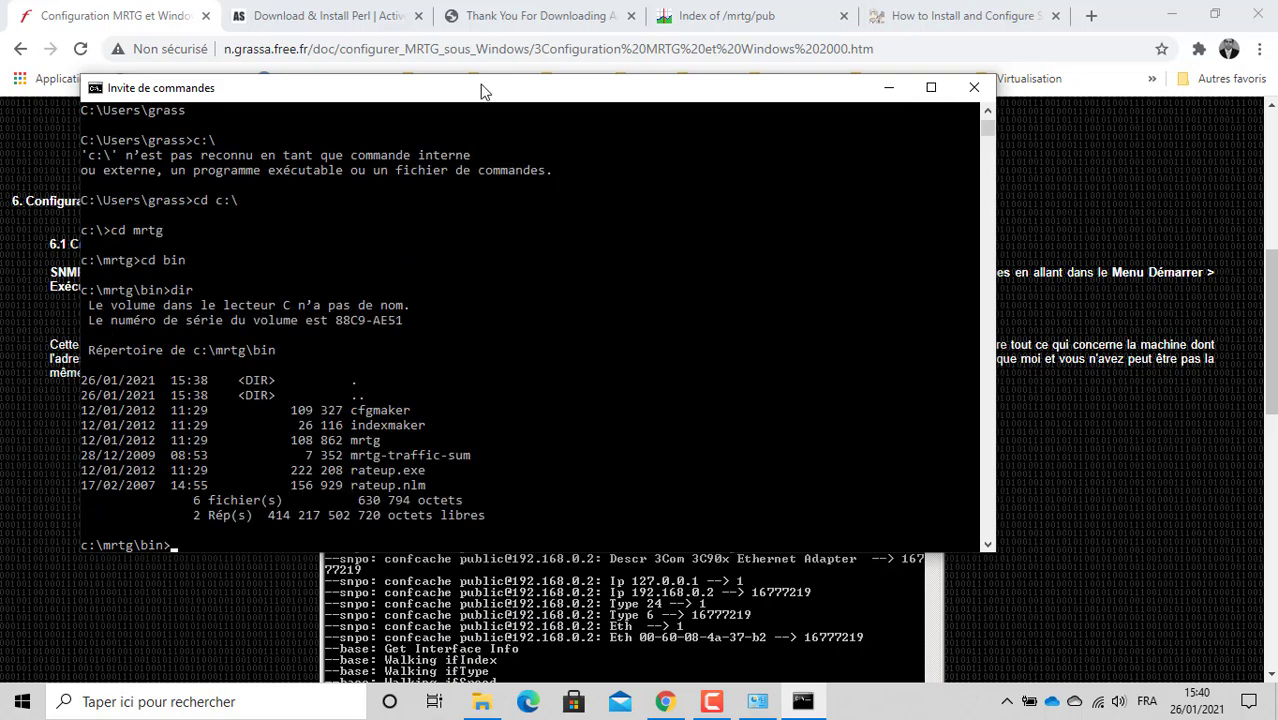
left_click_drag(480, 91, 843, 57)
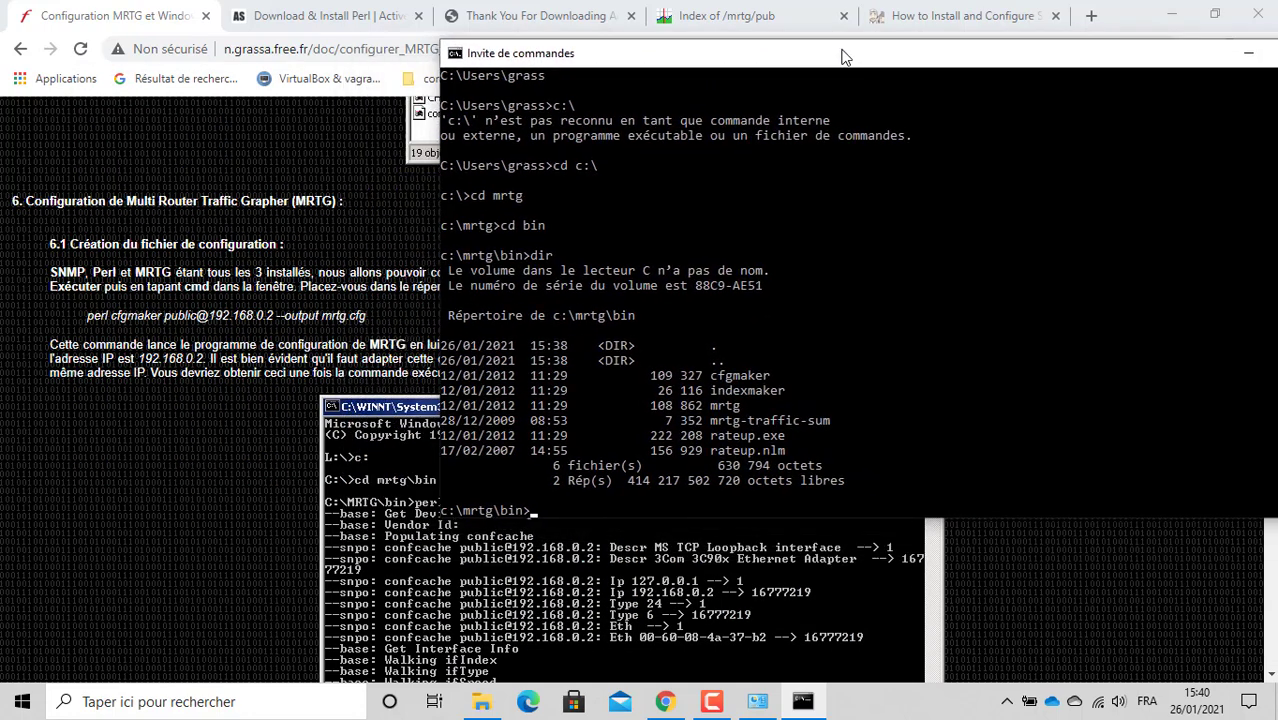
left_click_drag(87, 316, 362, 316)
right_click(332, 313)
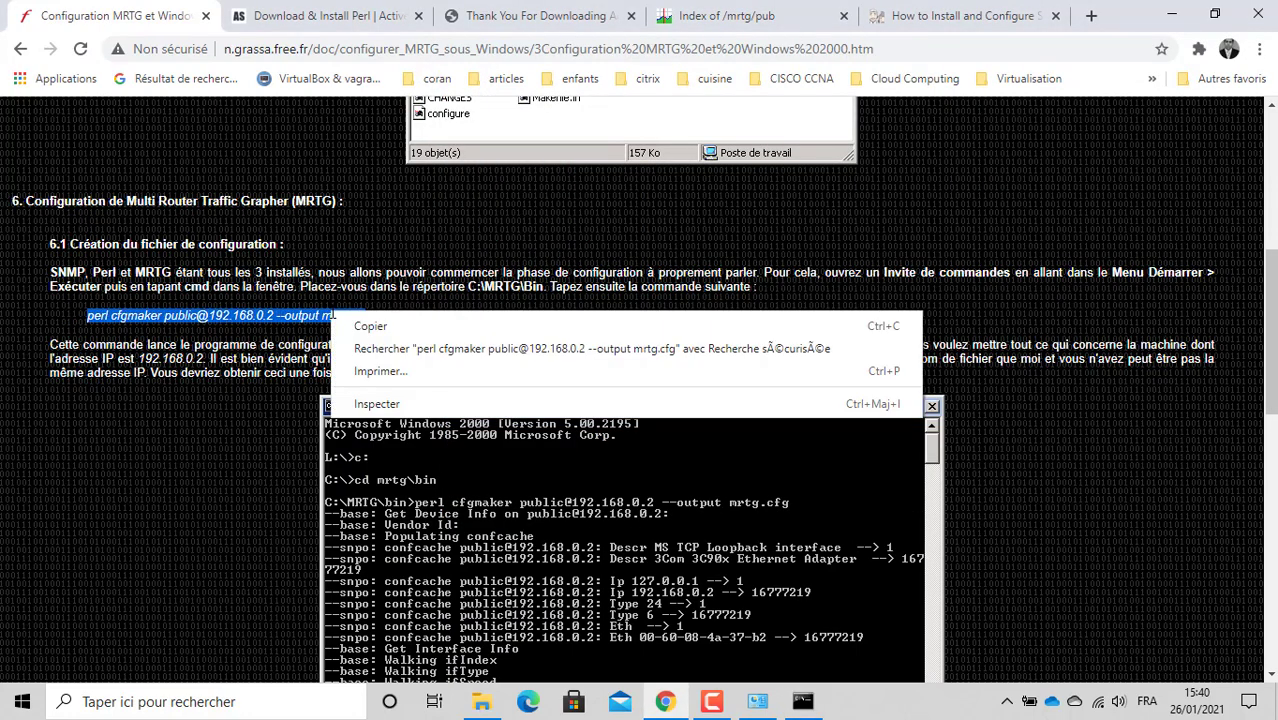
left_click(370, 326)
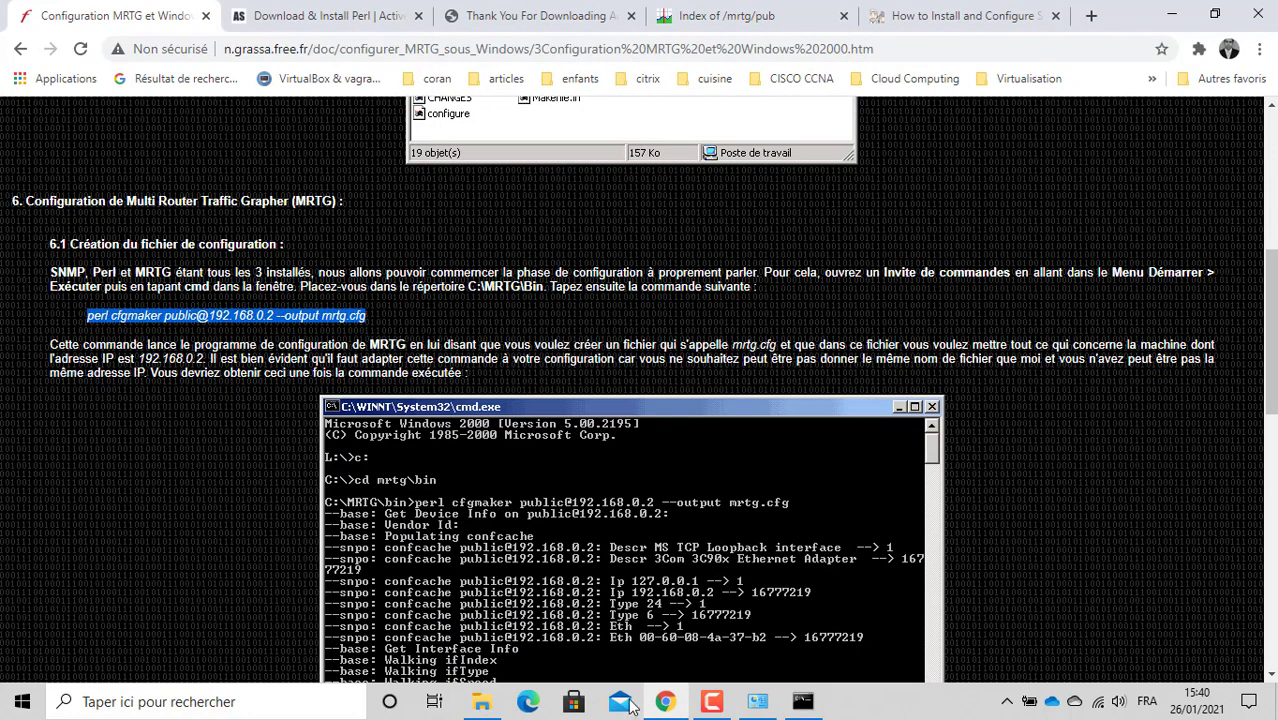
left_click(803, 703)
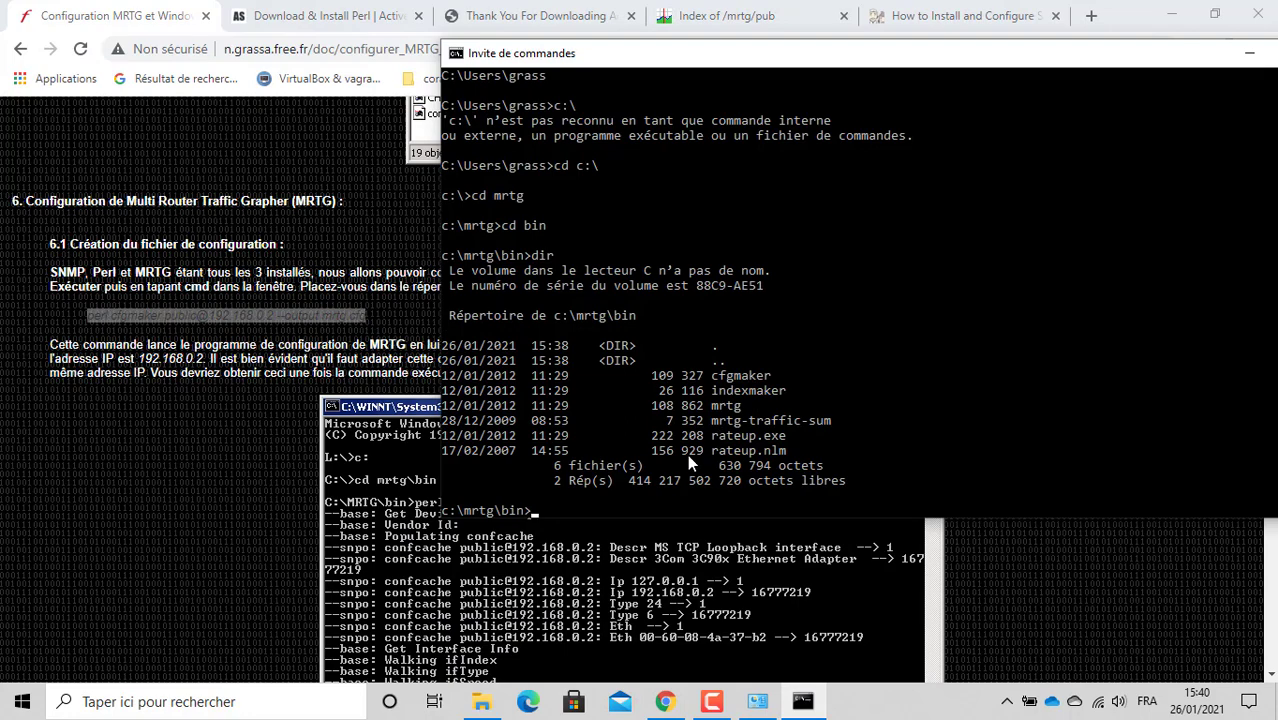
left_click_drag(1000, 55, 690, 96)
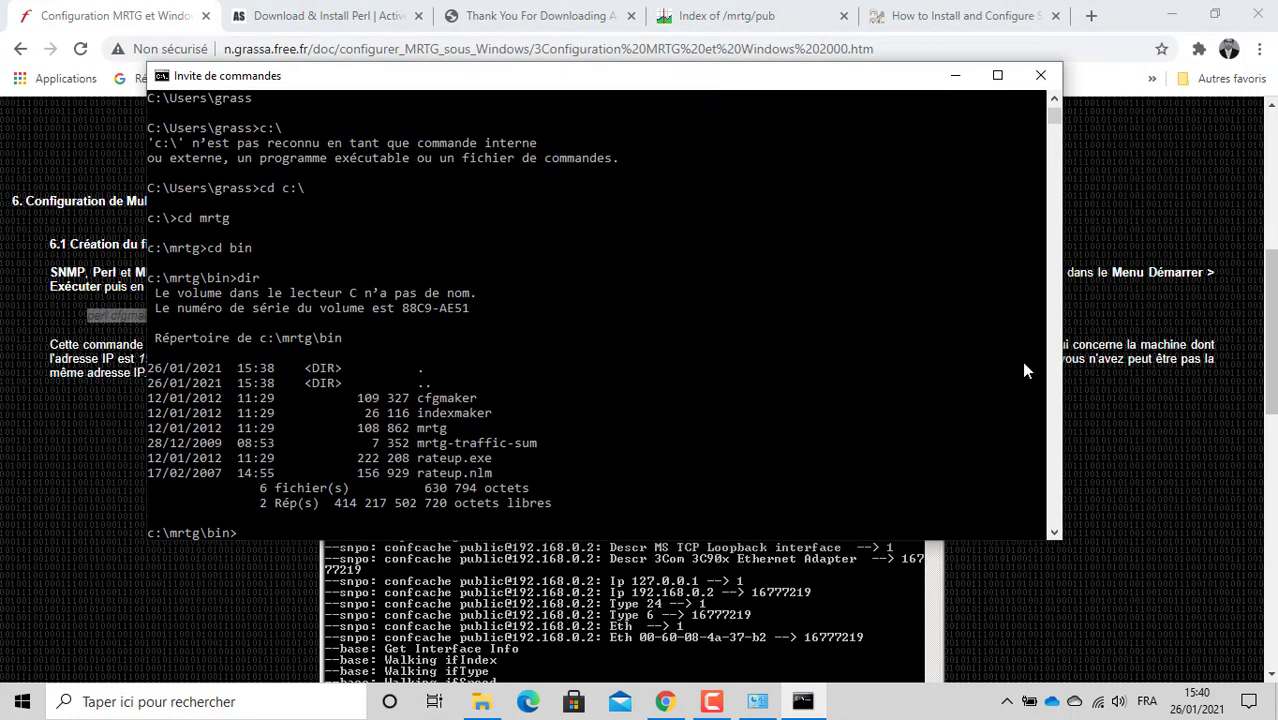
left_click(1054, 99)
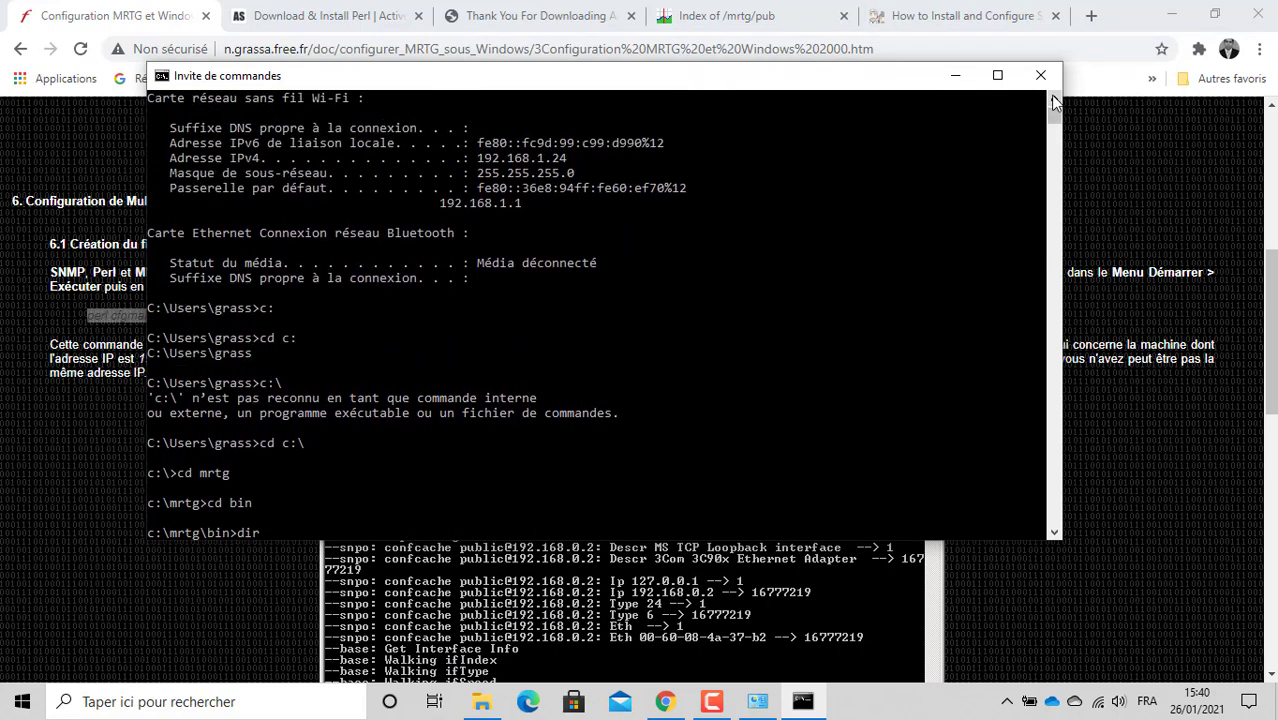
left_click(478, 157)
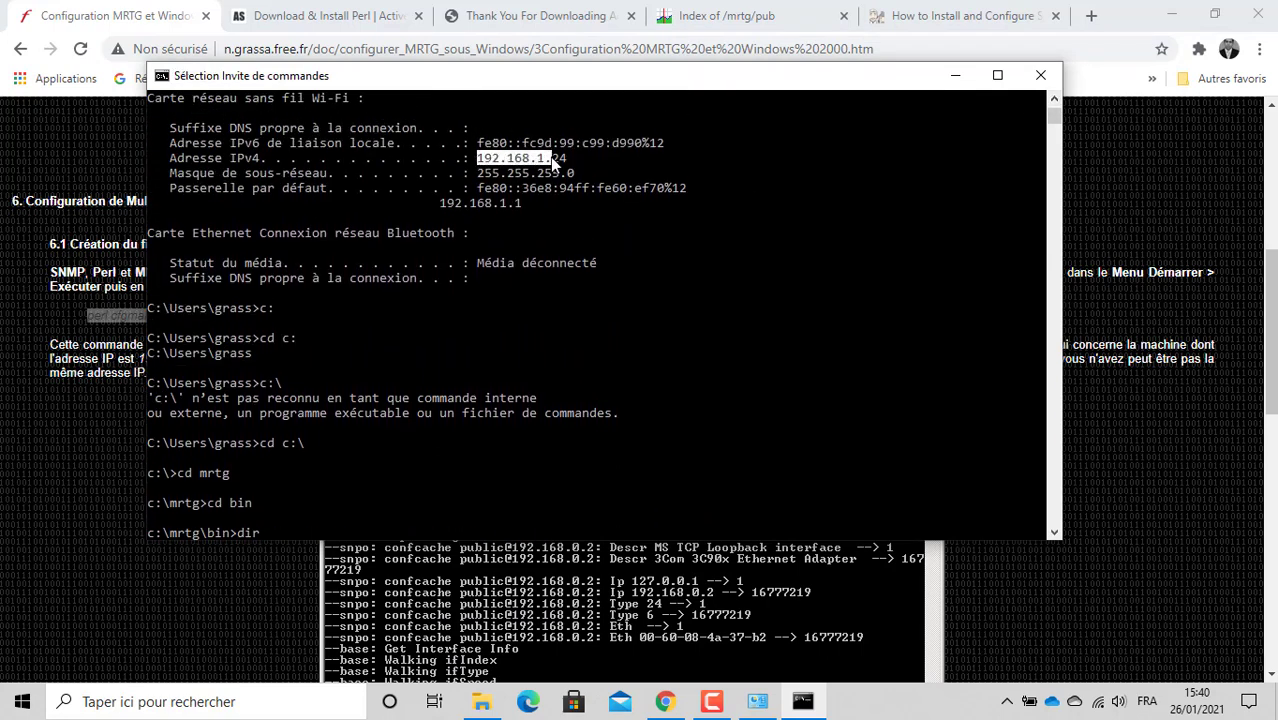
left_click_drag(550, 157, 573, 165)
mouse_move(1053, 115)
left_mouse_down()
mouse_move(1051, 134)
mouse_move(1053, 110)
left_mouse_up()
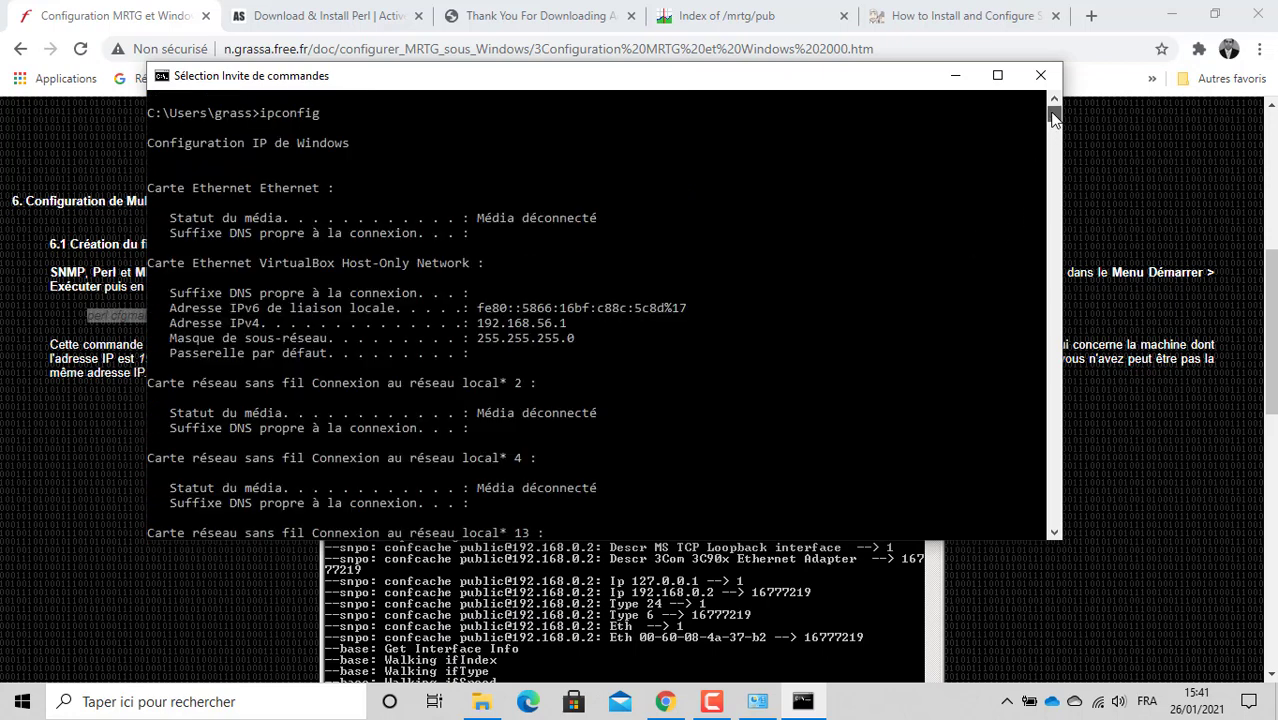
left_click(1054, 531)
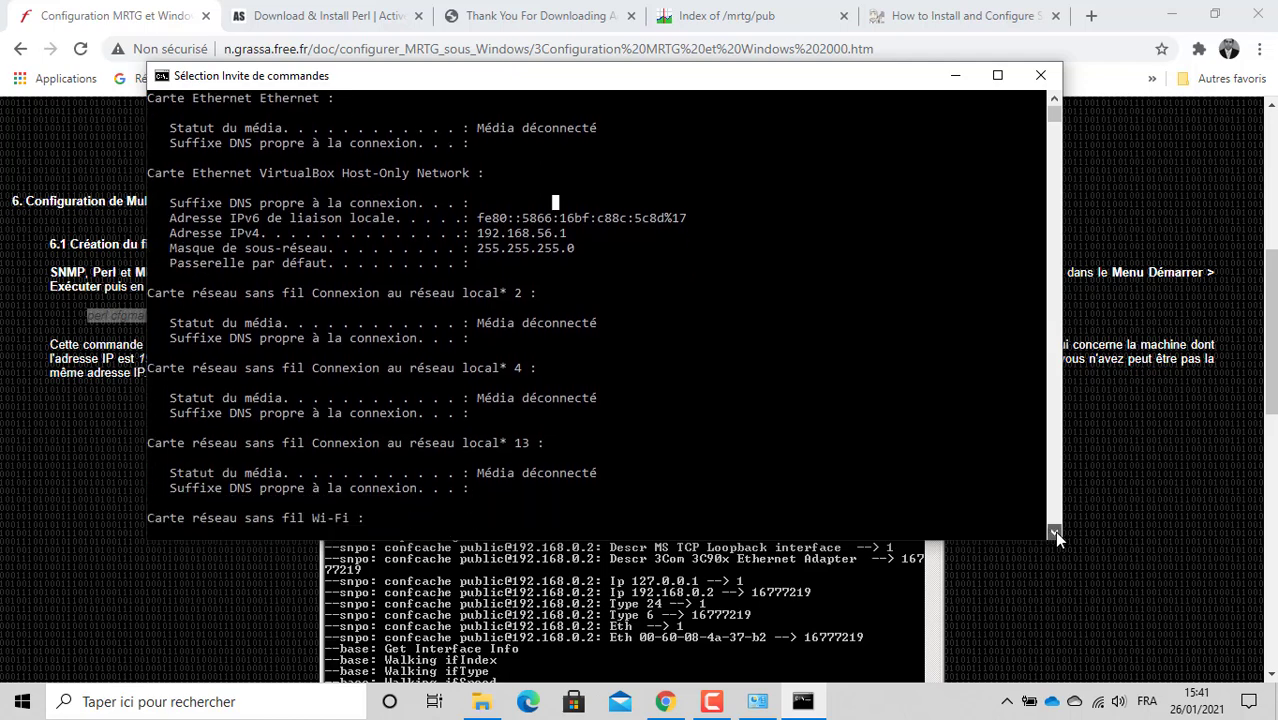
left_click_drag(1054, 531, 1054, 531)
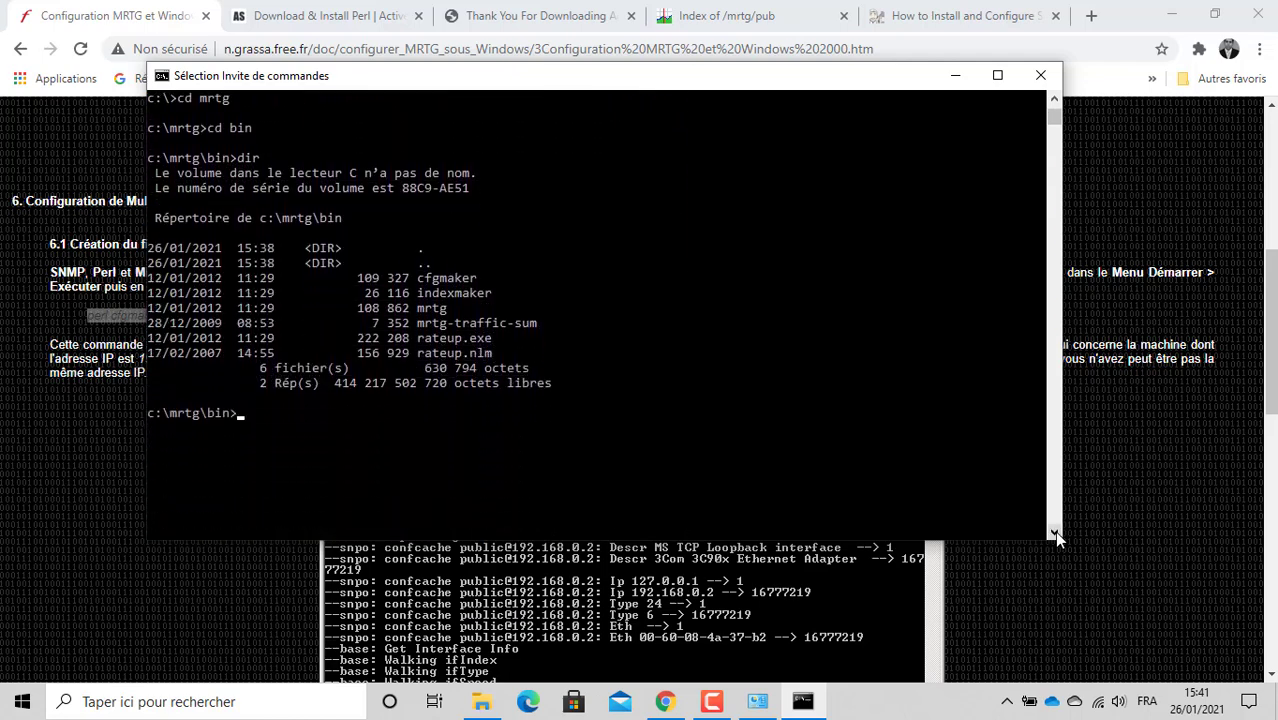
left_click(441, 430)
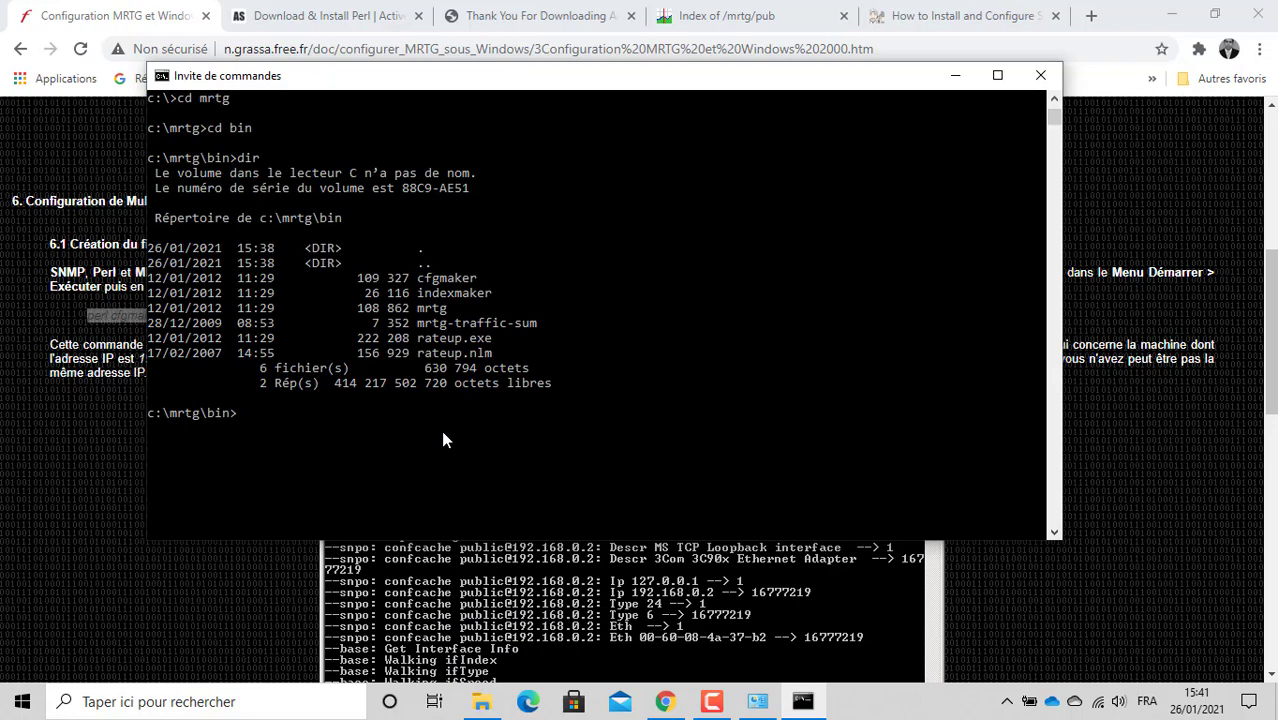
left_click_drag(472, 80, 771, 88)
left_click(798, 704)
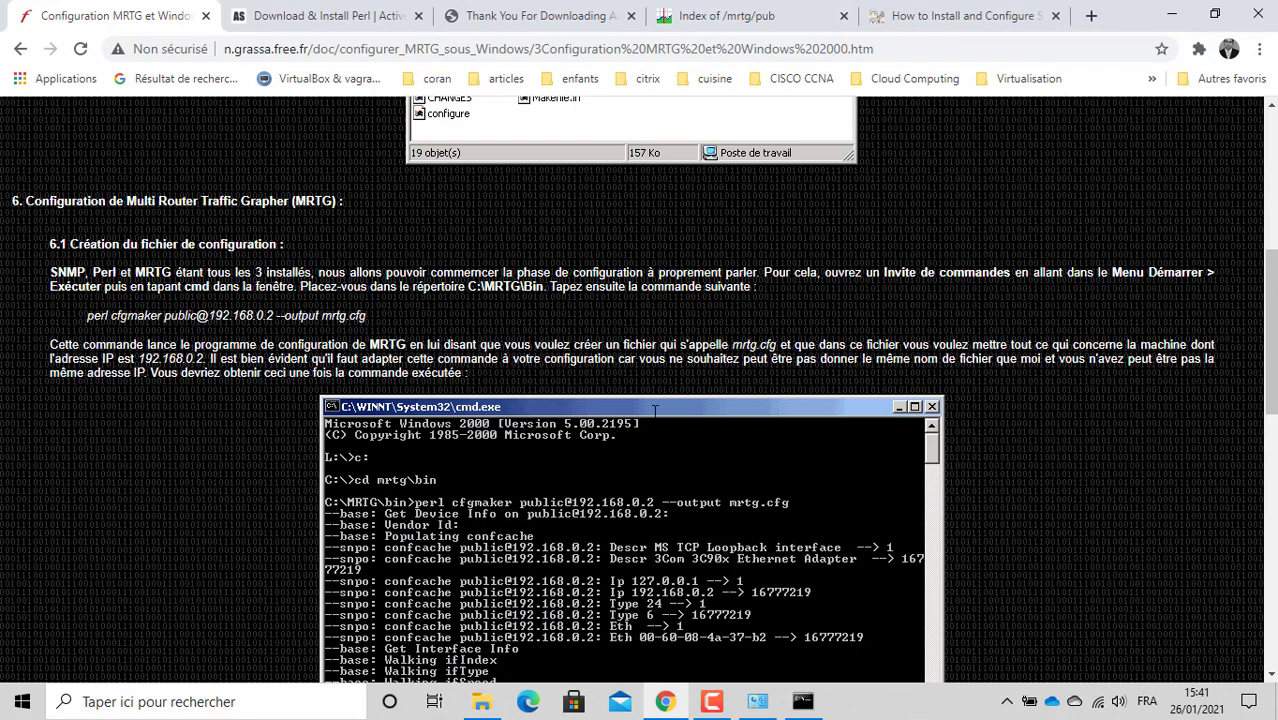
left_click(798, 704)
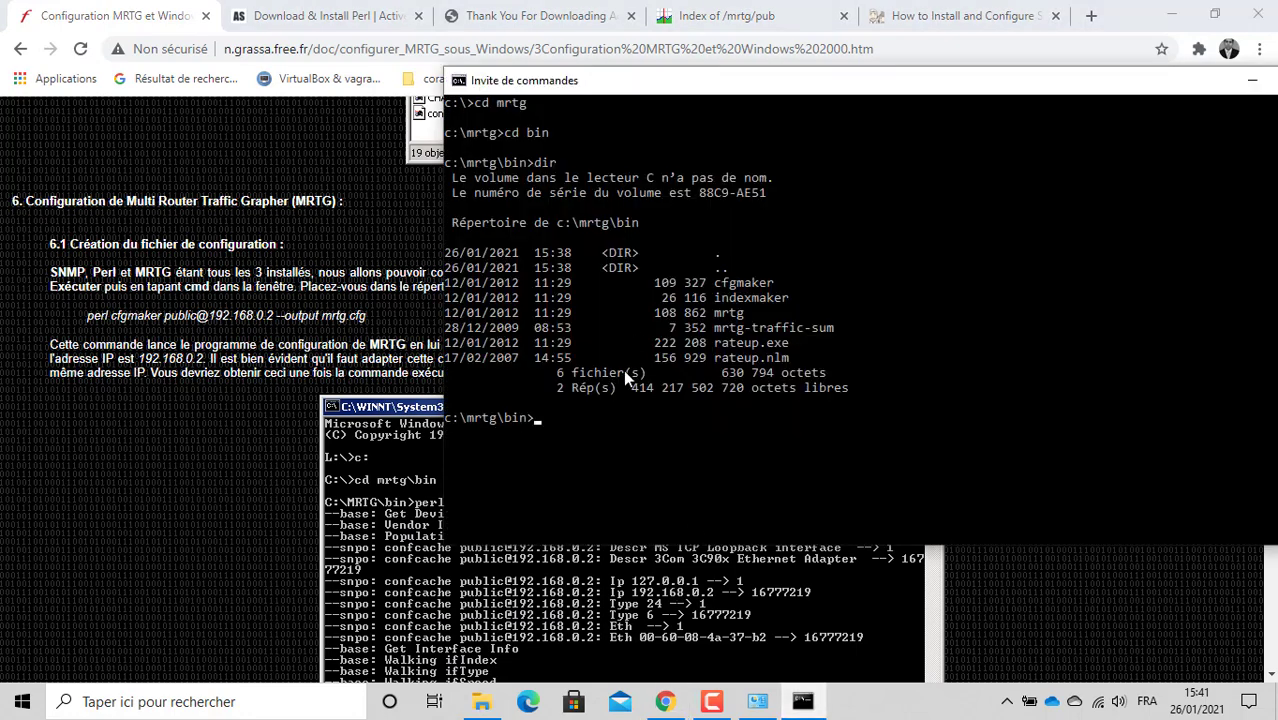
type("perl cfgmaker public")
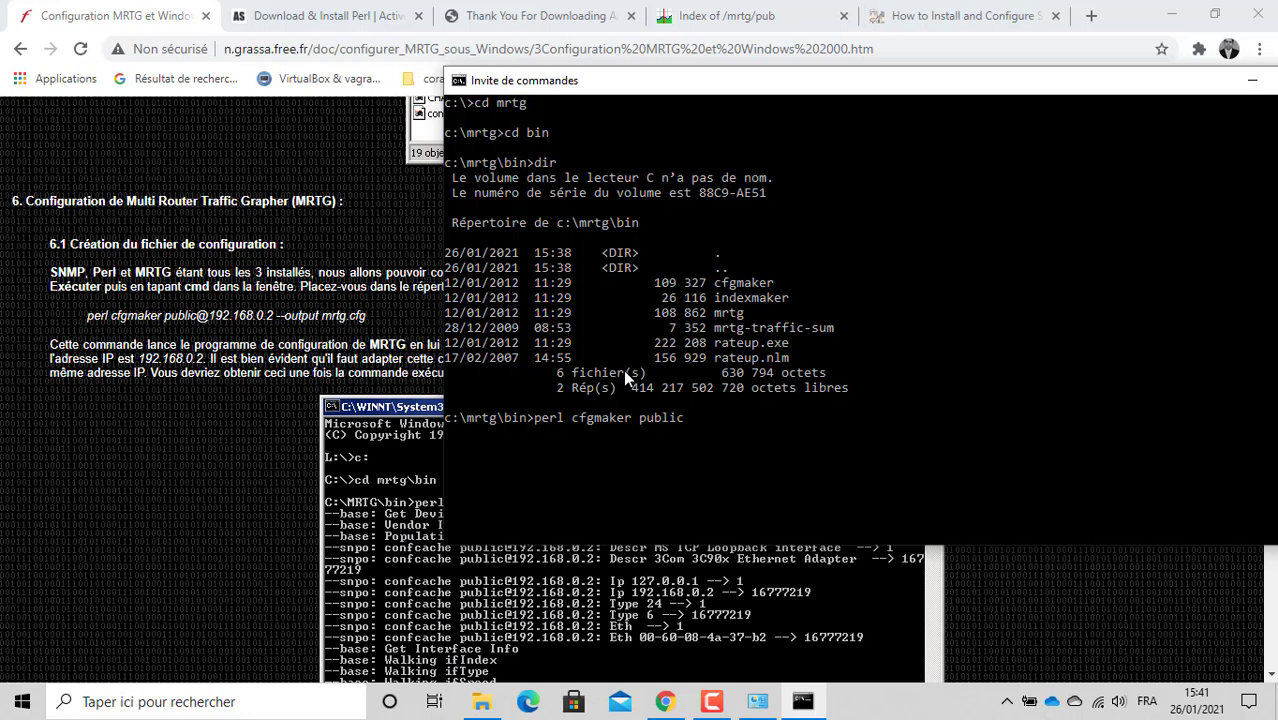
type("@")
type("192.168.")
type("132")
key("BackSpace")
key("BackSpace")
type(".24 --output")
type("monpc.")
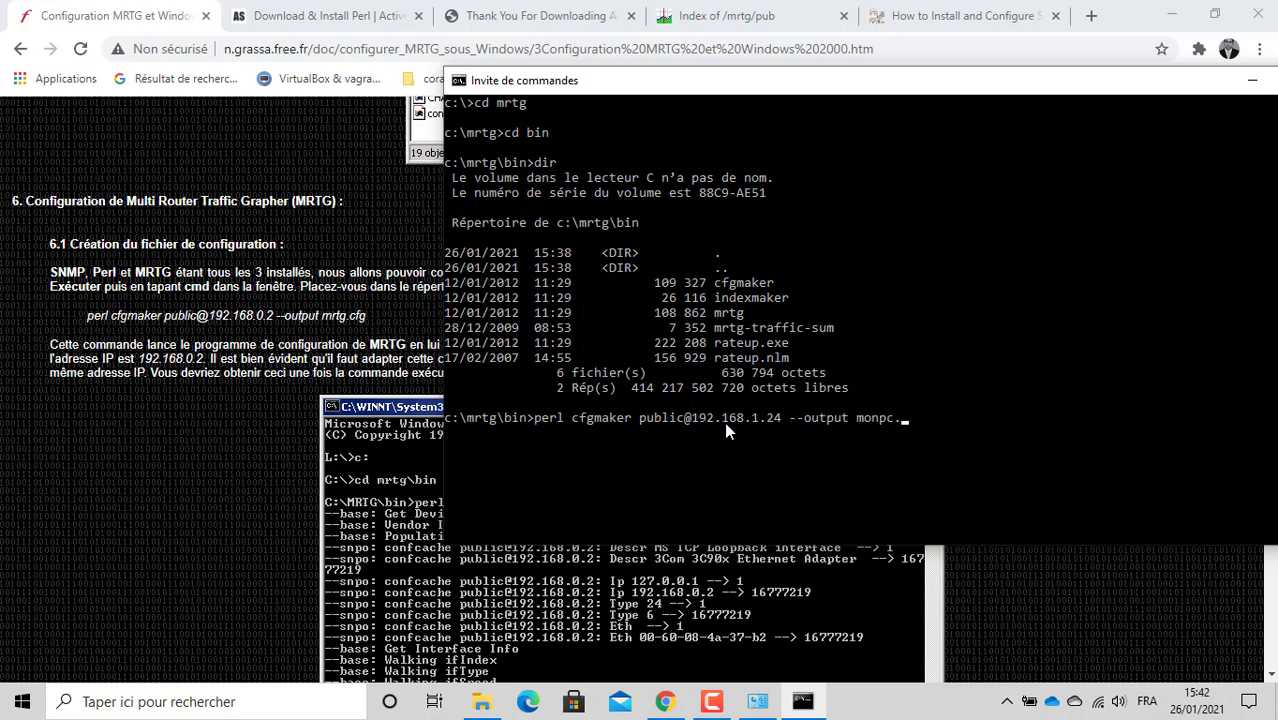
type("cfg")
key("BackSpace")
key("BackSpace")
key("BackSpace")
key("BackSpace")
key("BackSpace")
type("24")
Step: Finish the output name as mrtg.cfg, run cfgmaker, and confirm mrtg.cfg (71 710 octets) with dir
type("mrtg")
key("Return")
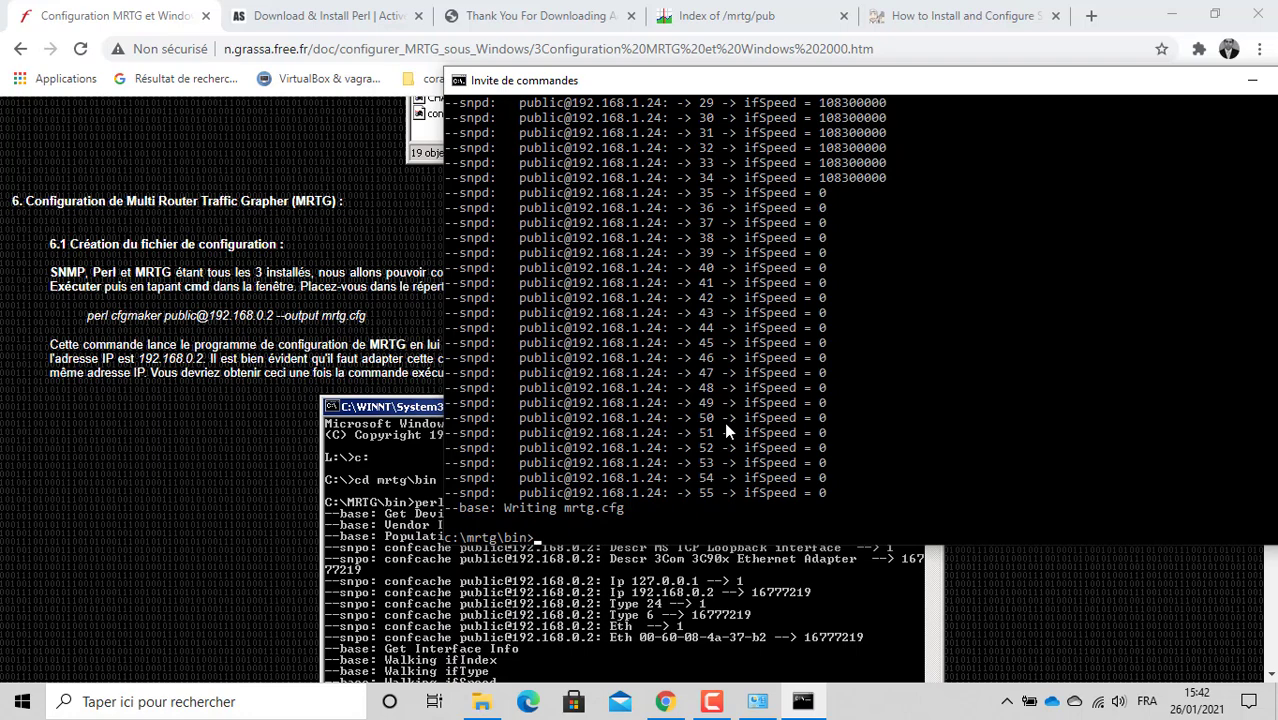
type("dir")
key("Return")
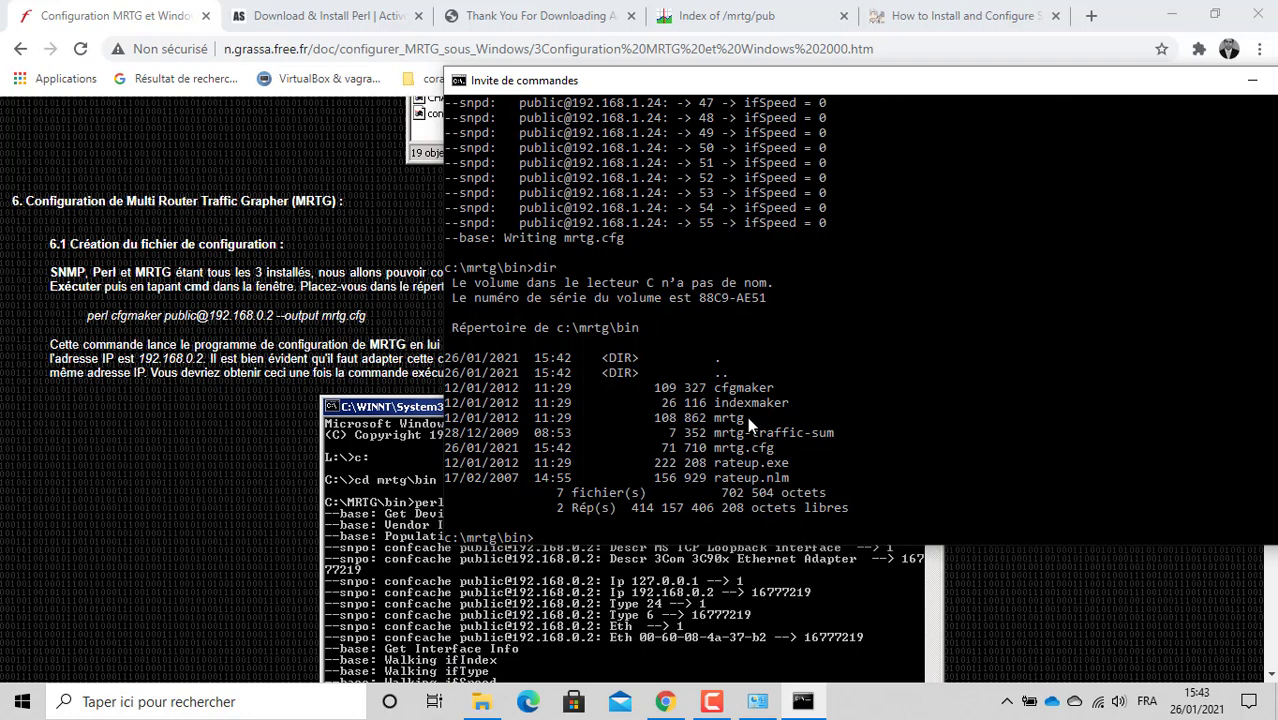
Step: Scroll the MRTG tutorial to the mrtg.cfg editing steps, then show C:\mrtg\bin in File Explorer
left_click(248, 451)
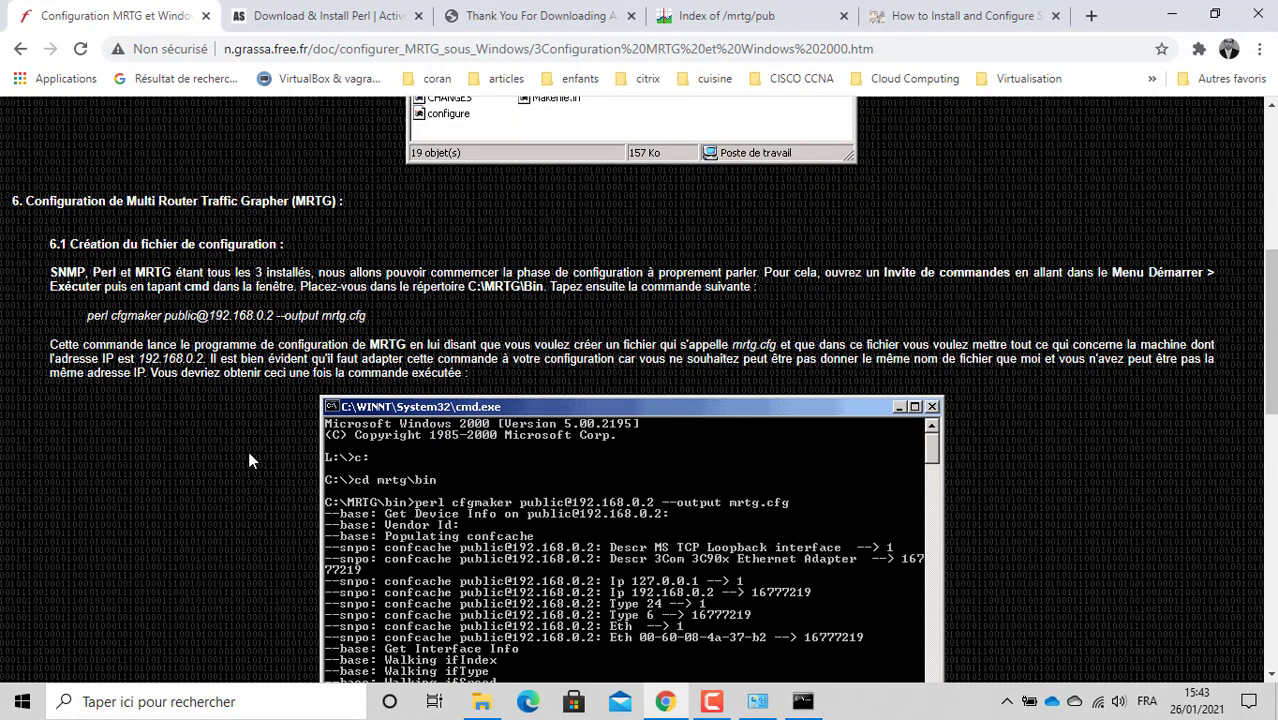
scroll(249, 455, "down", 5)
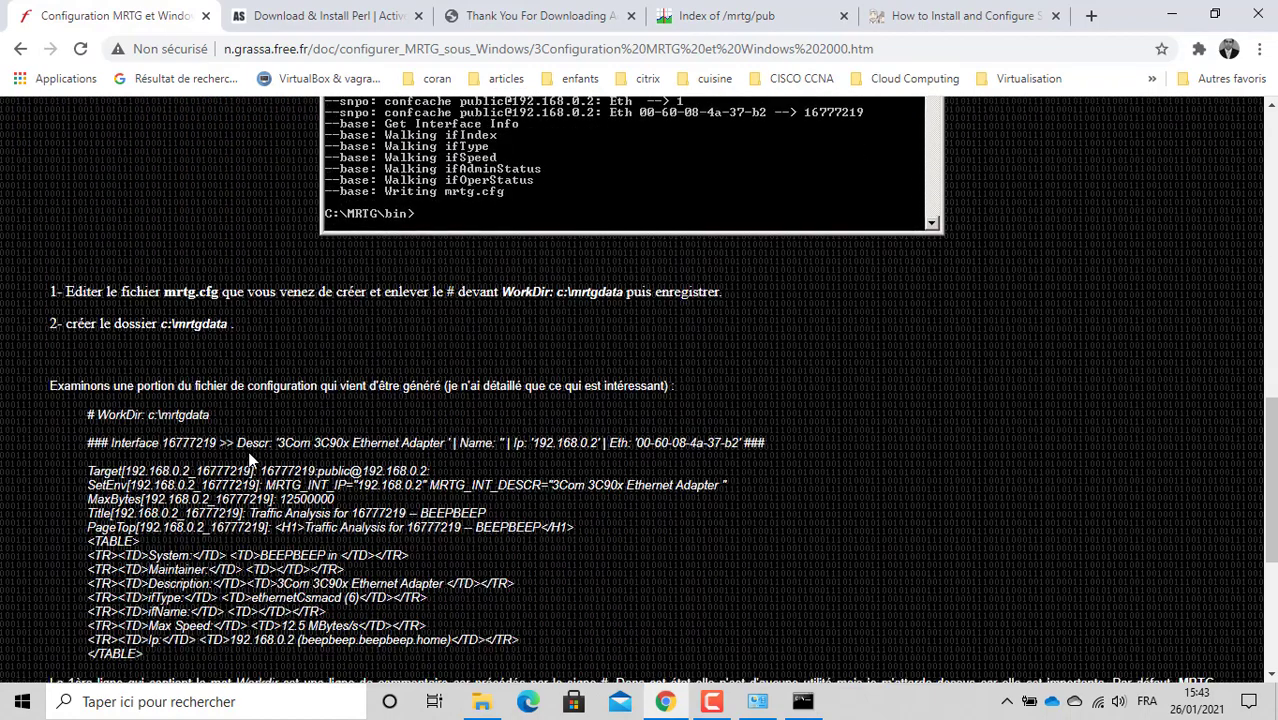
scroll(250, 460, "down", 1)
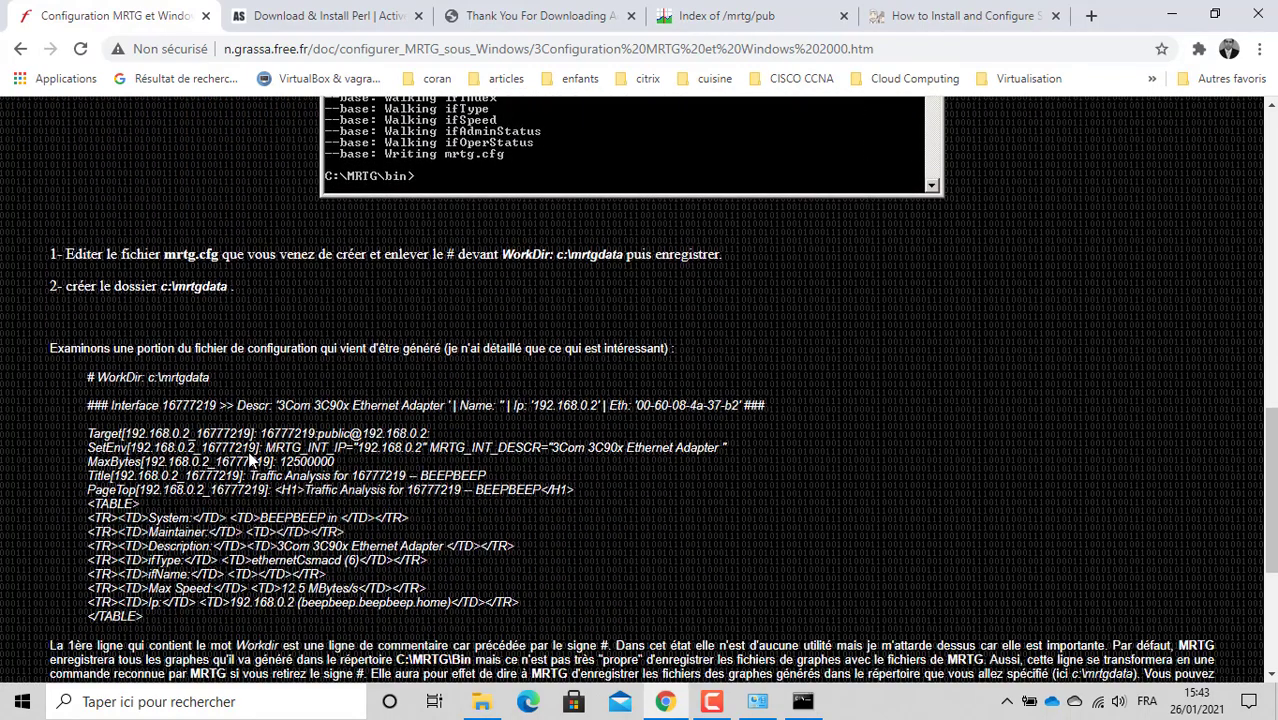
scroll(252, 461, "down", 1)
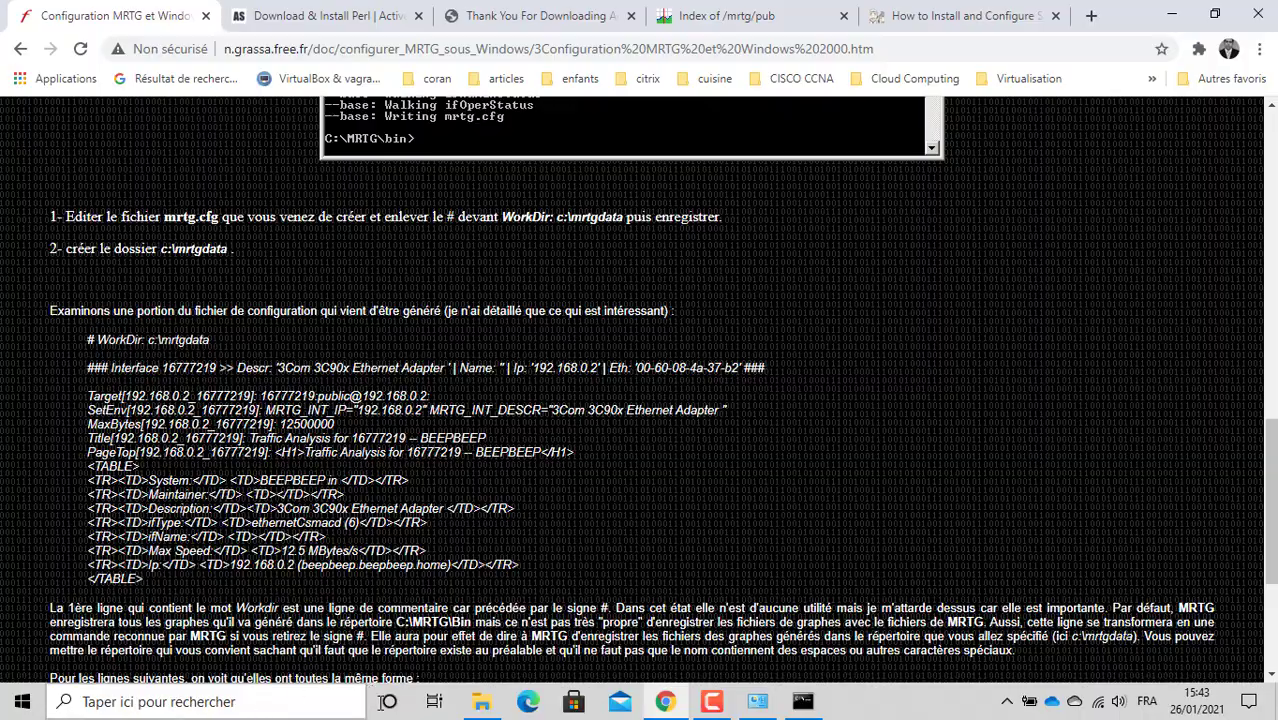
left_click(483, 706)
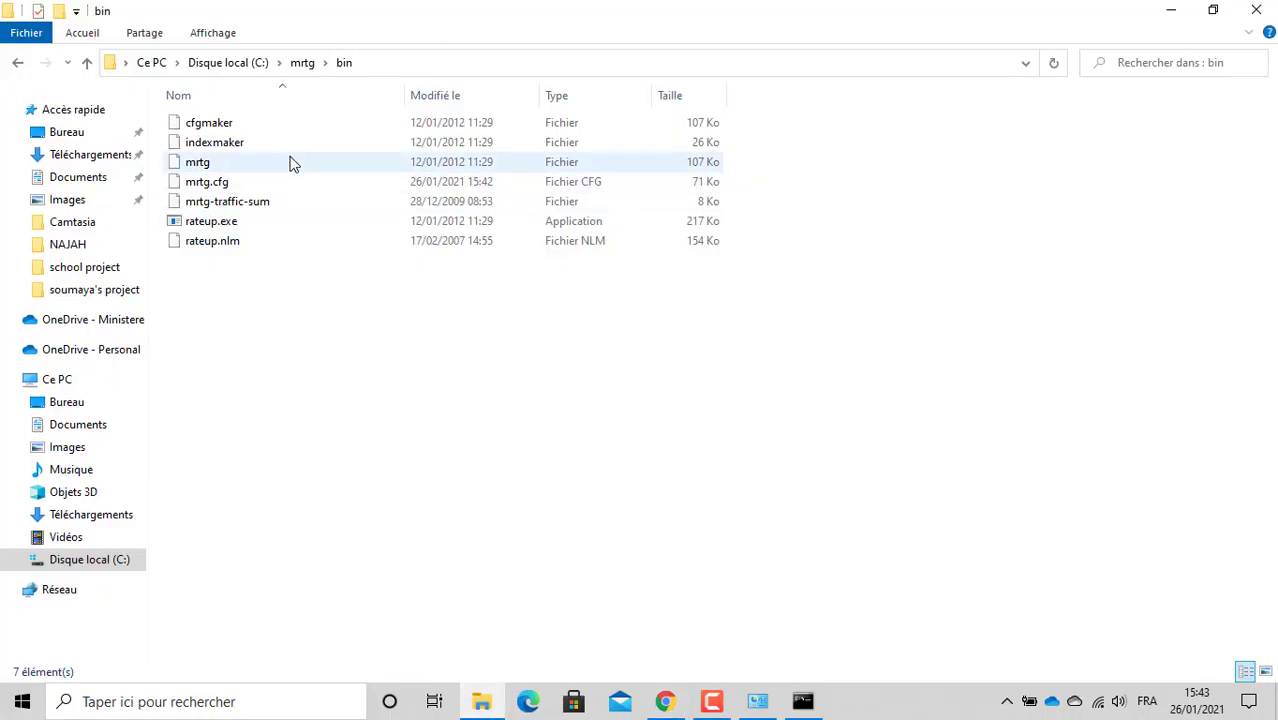
Step: Open mrtg.cfg in Bloc-notes via Ouvrir avec, leaving 'Toujours utiliser' unchecked
left_click(222, 189)
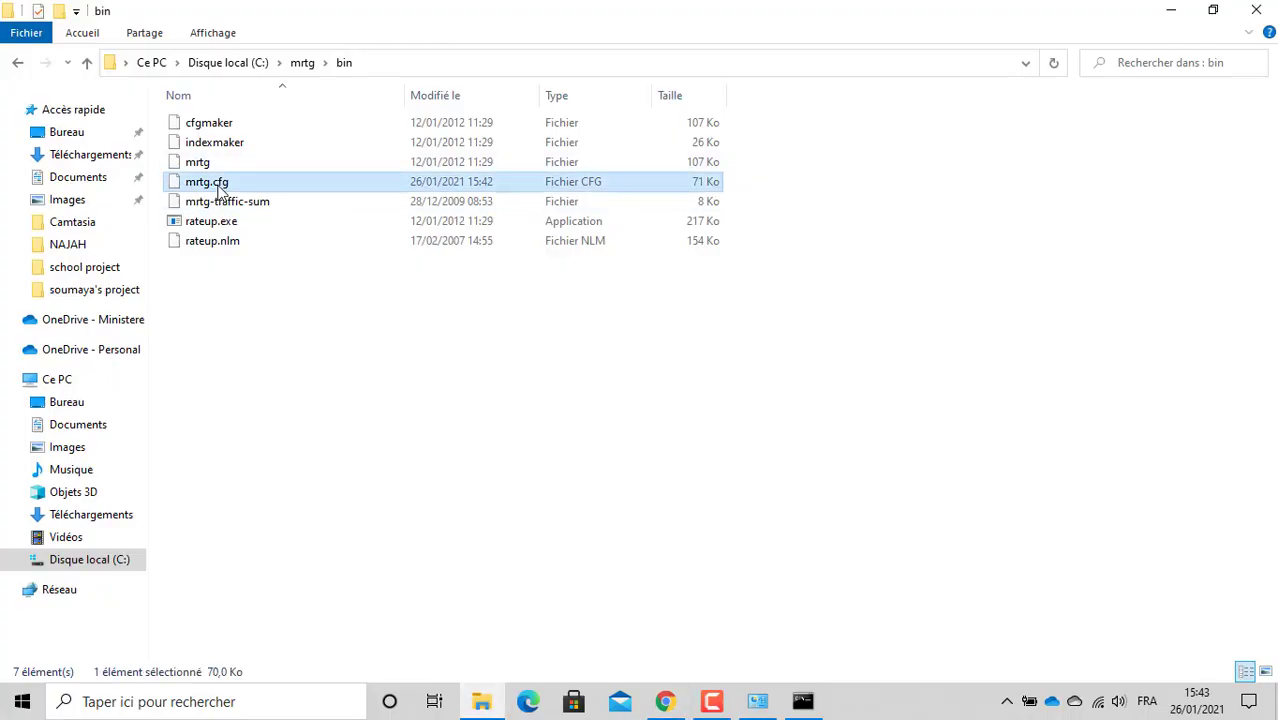
right_click(222, 190)
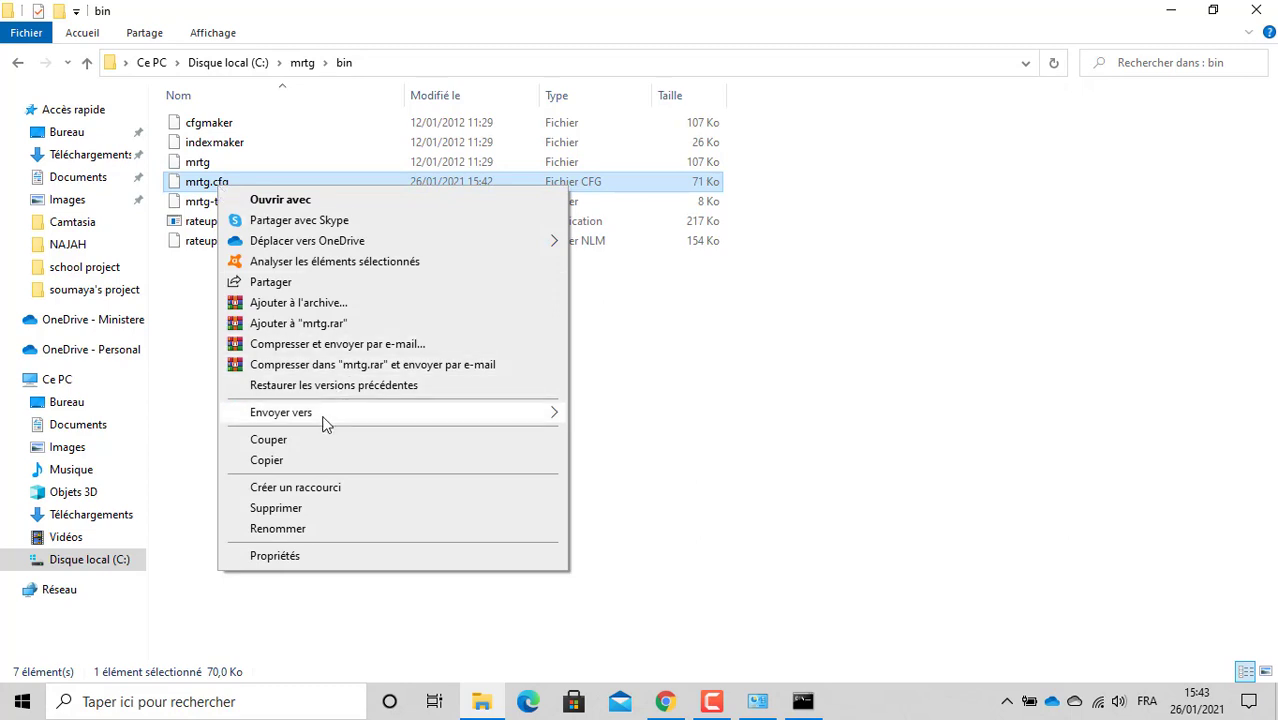
mouse_move(324, 418)
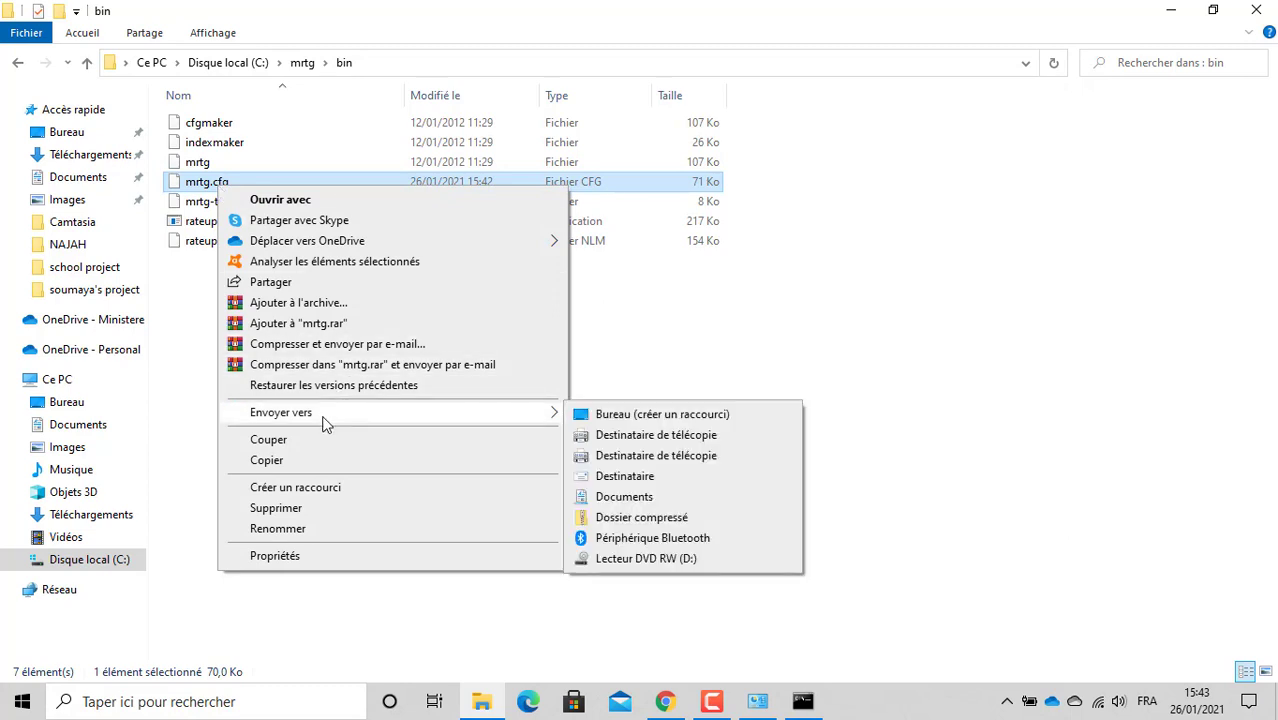
left_click(212, 183)
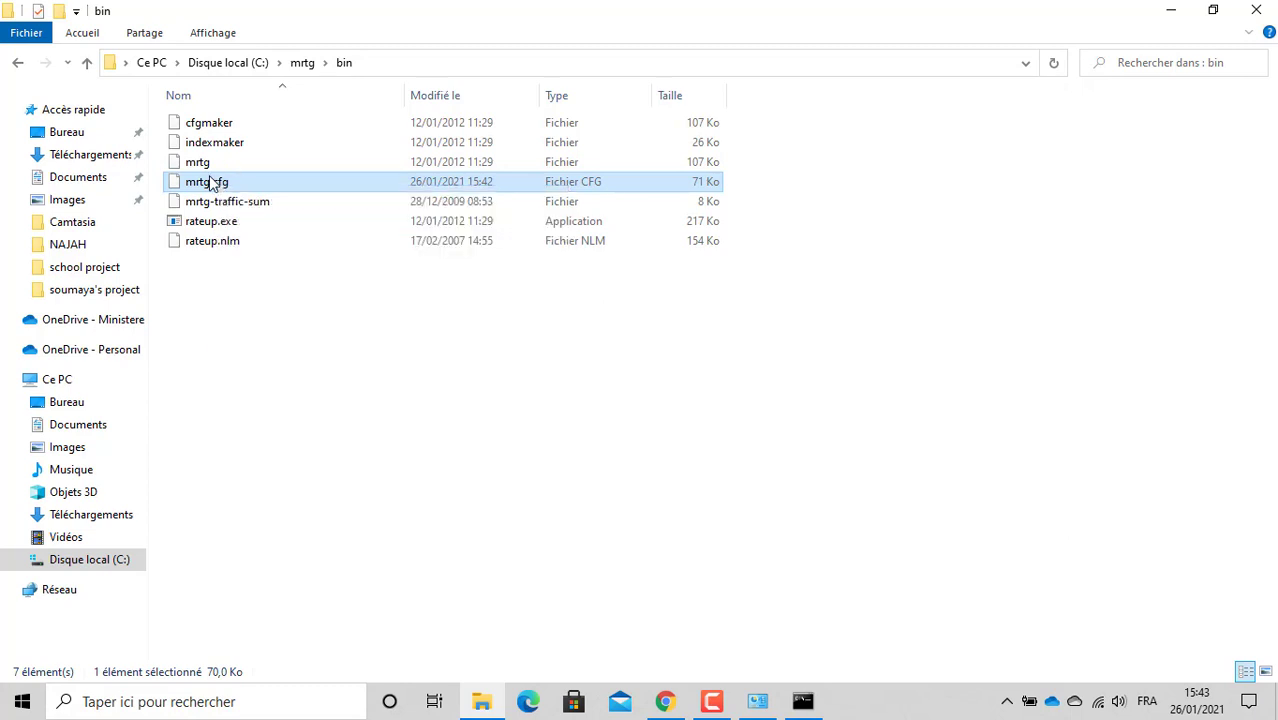
right_click(212, 183)
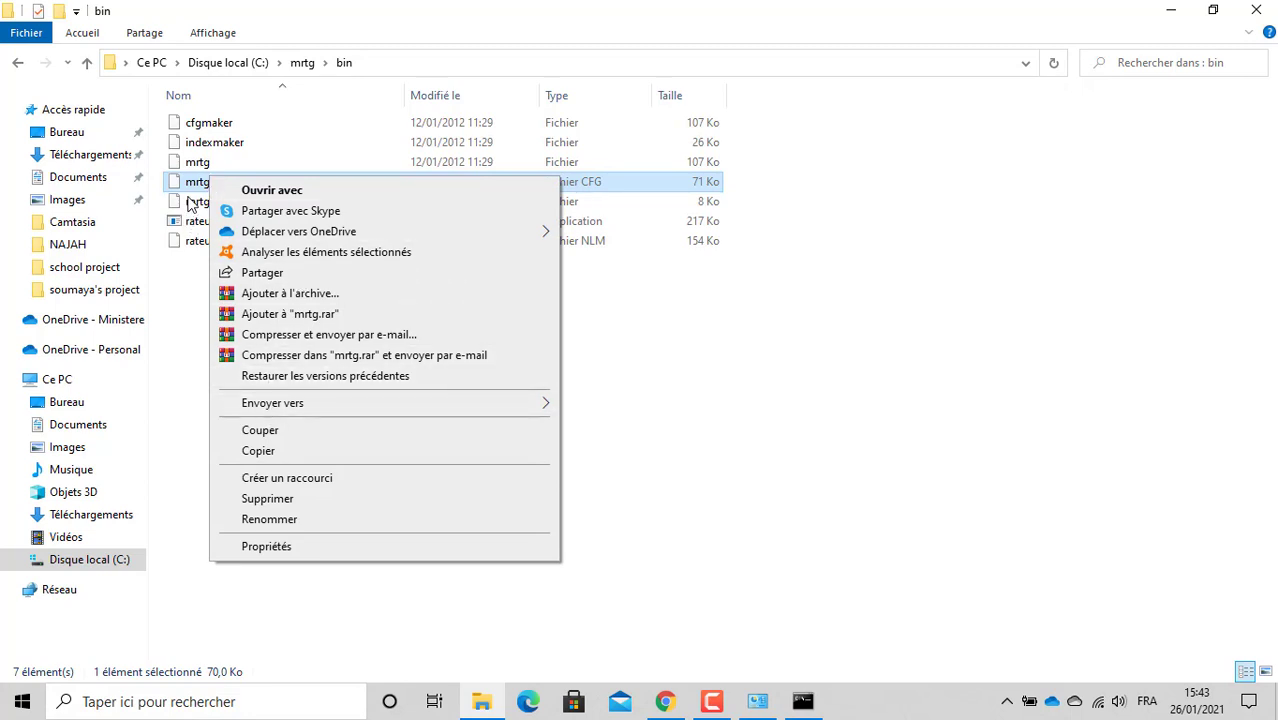
left_click(303, 192)
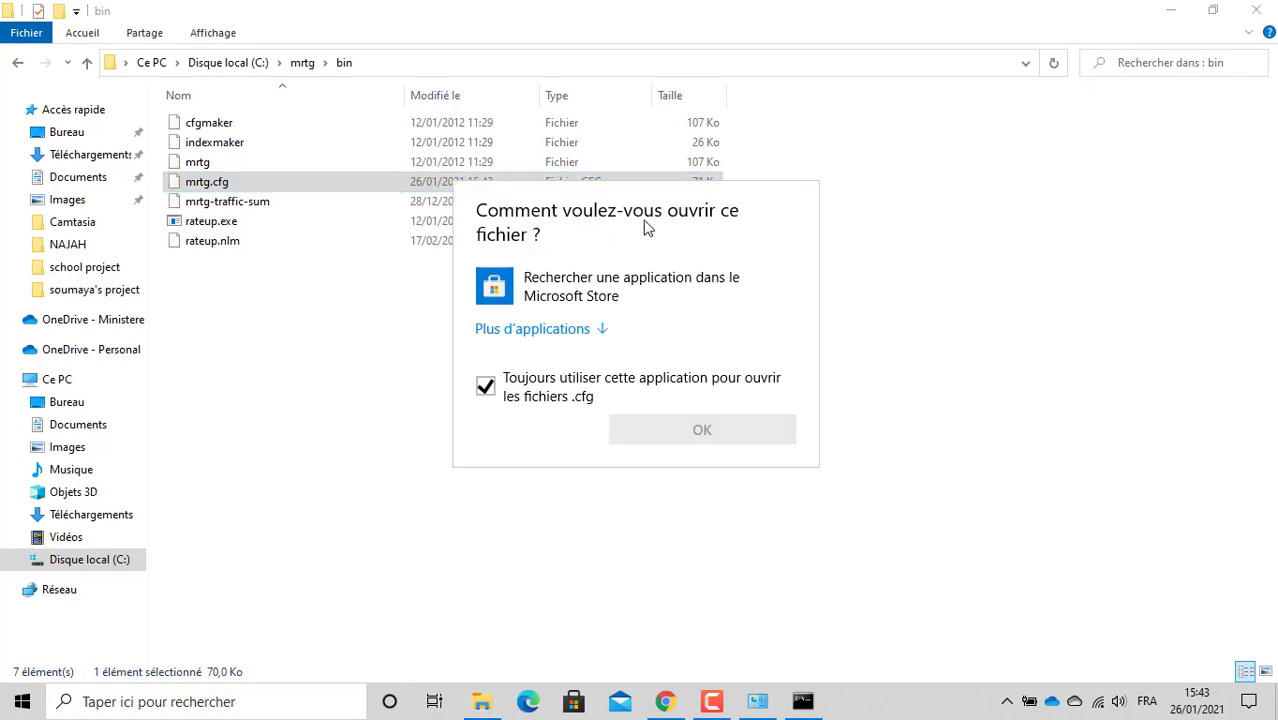
left_click(485, 386)
left_click(566, 331)
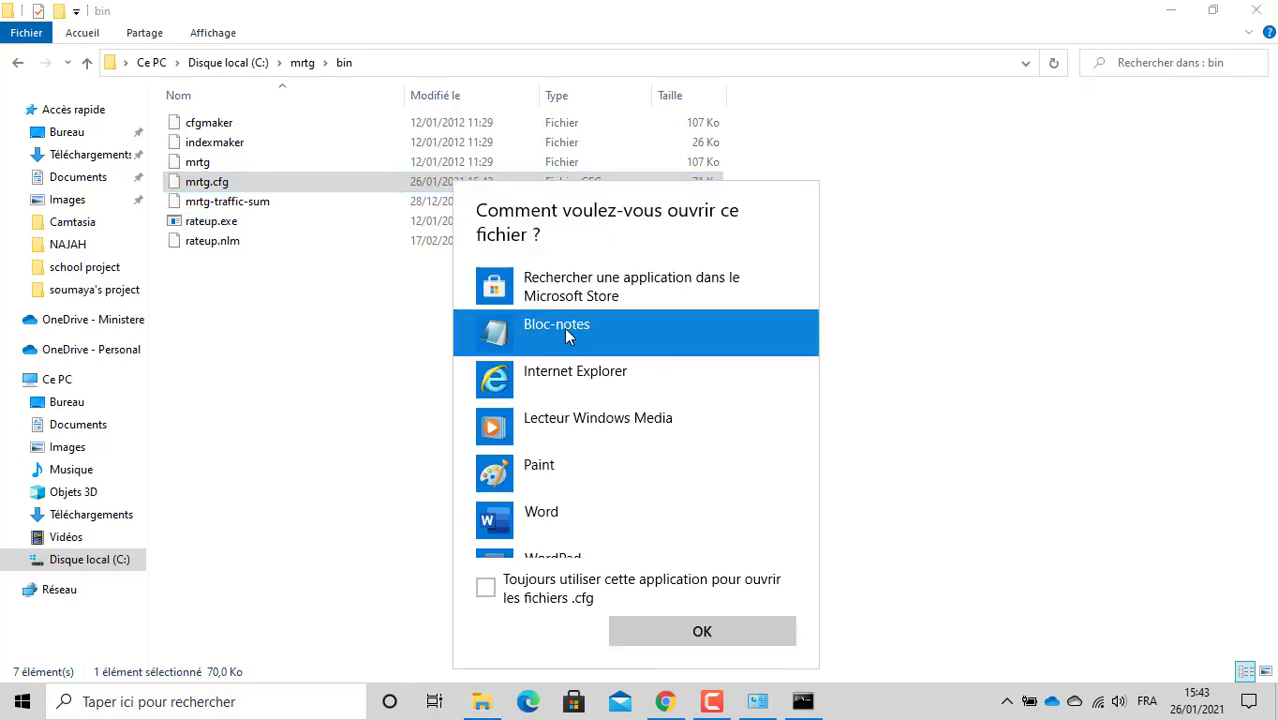
left_click(708, 632)
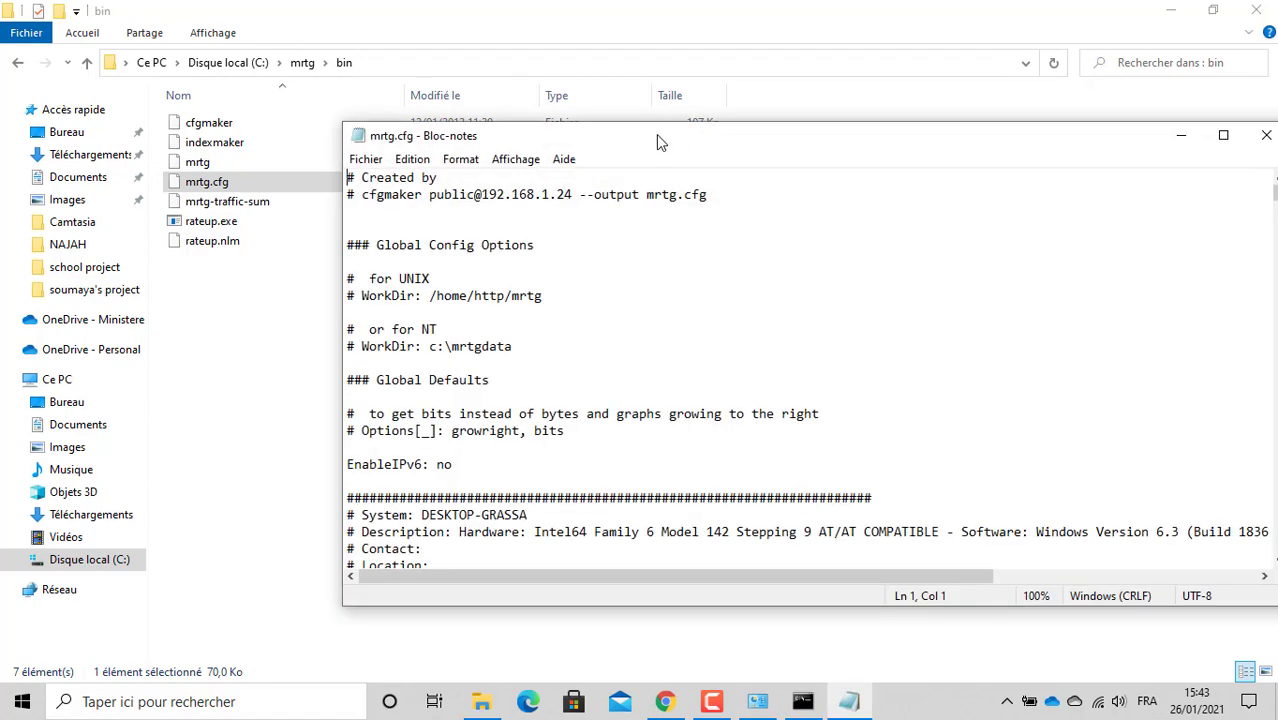
Step: Reposition the Notepad window and inspect the loopback interface's table lines in mrtg.cfg
left_click_drag(656, 134, 533, 95)
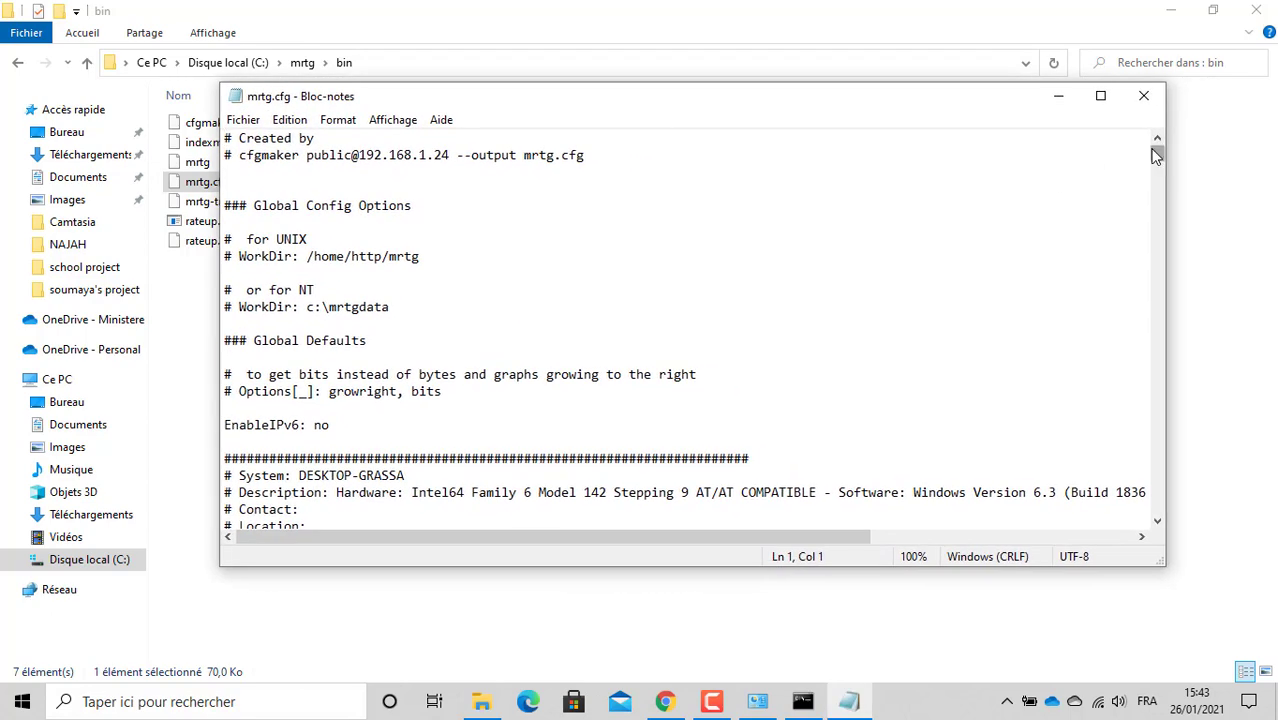
left_click_drag(1155, 155, 1157, 165)
left_click_drag(437, 192, 466, 225)
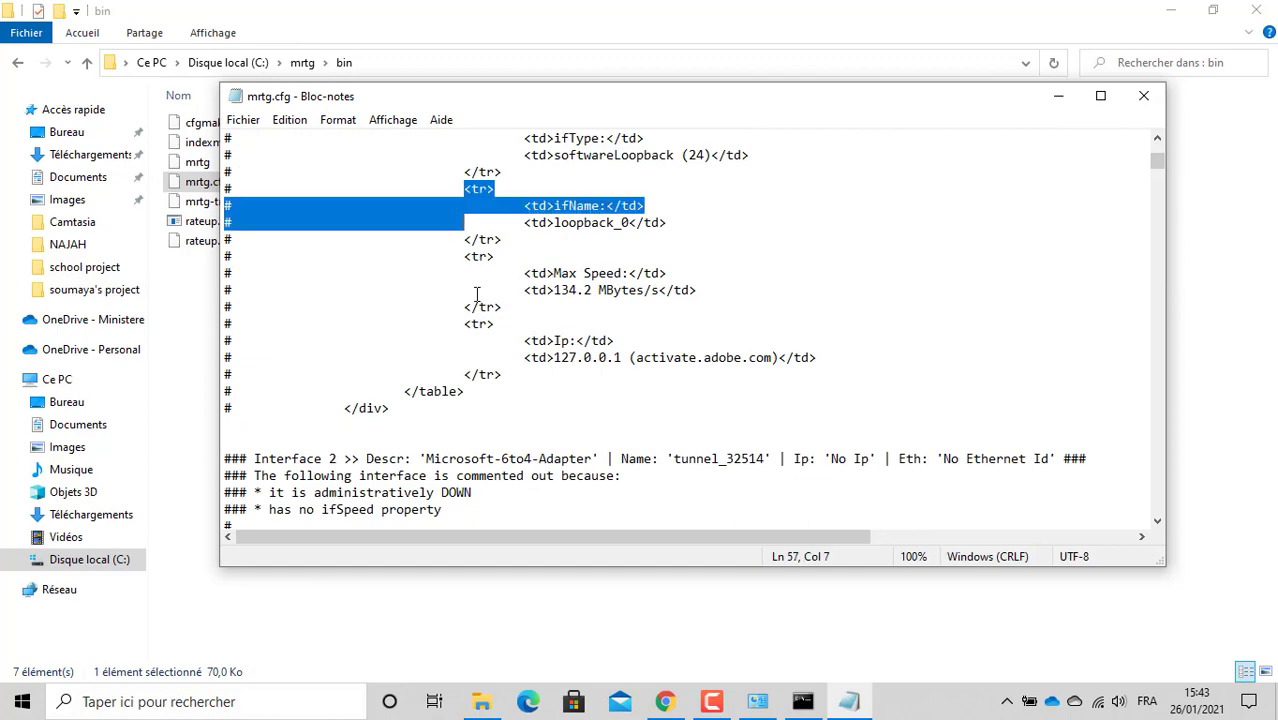
left_click_drag(477, 293, 494, 424)
left_click(494, 424)
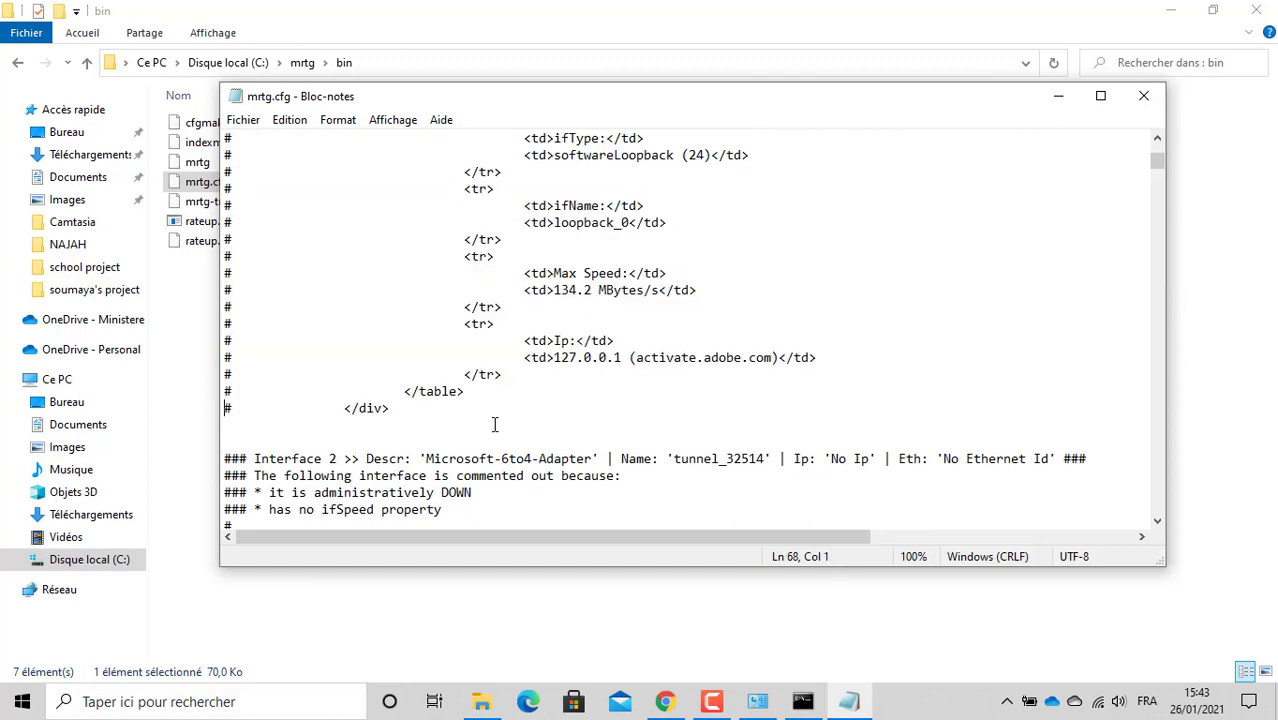
Step: Page through the Interface 1, 6to4 adapter and Interface 4 blocks, then return to the tutorial
key("Up")
key("Up")
key("Up")
key("Up")
key("Up")
key("Up")
key("Up")
key("Up")
key("Up")
key("Up")
key("Up")
key("Up")
key("Up")
key("Up")
key("Up")
key("Up")
key("Up")
key("Up")
key("Up")
key("Up")
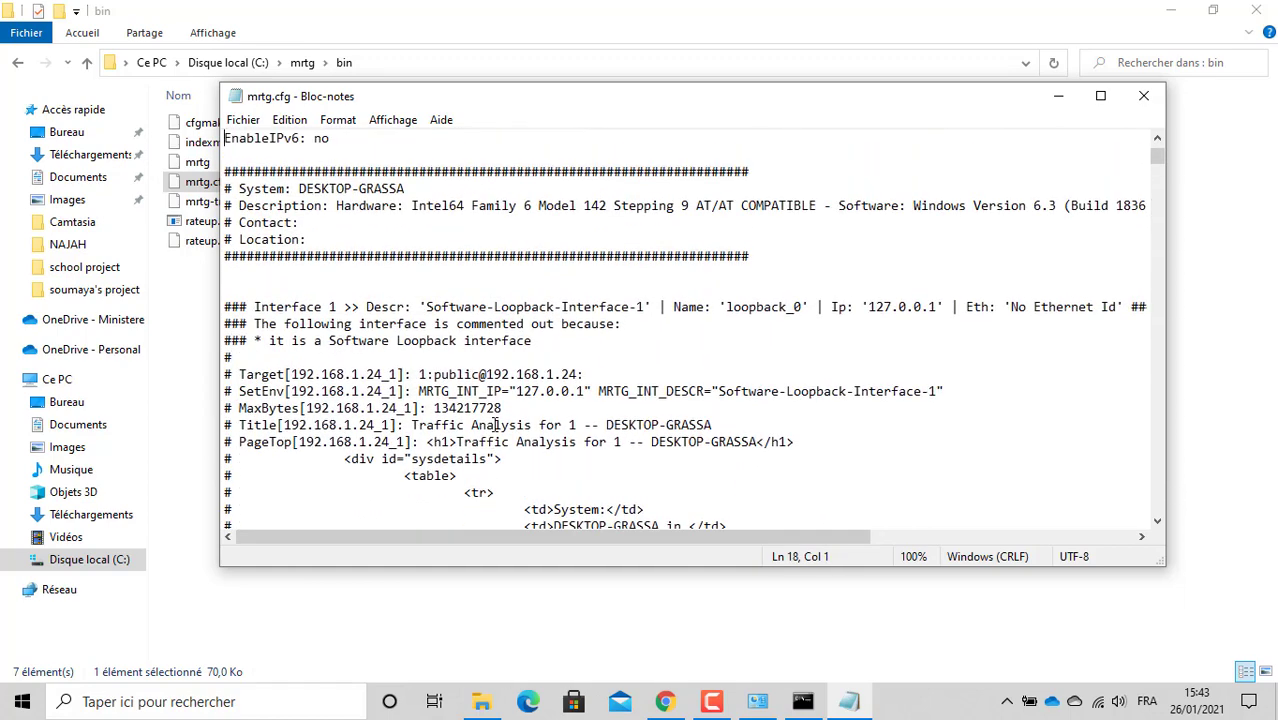
key("Down")
key("Down")
key("Down")
key("Down")
key("Down")
key("Down")
key("Down")
key("Down")
key("Down")
key("Down")
key("Down")
key("Down")
key("Down")
key("Down")
key("Down")
key("Down")
key("Down")
key("Down")
key("Down")
key("Down")
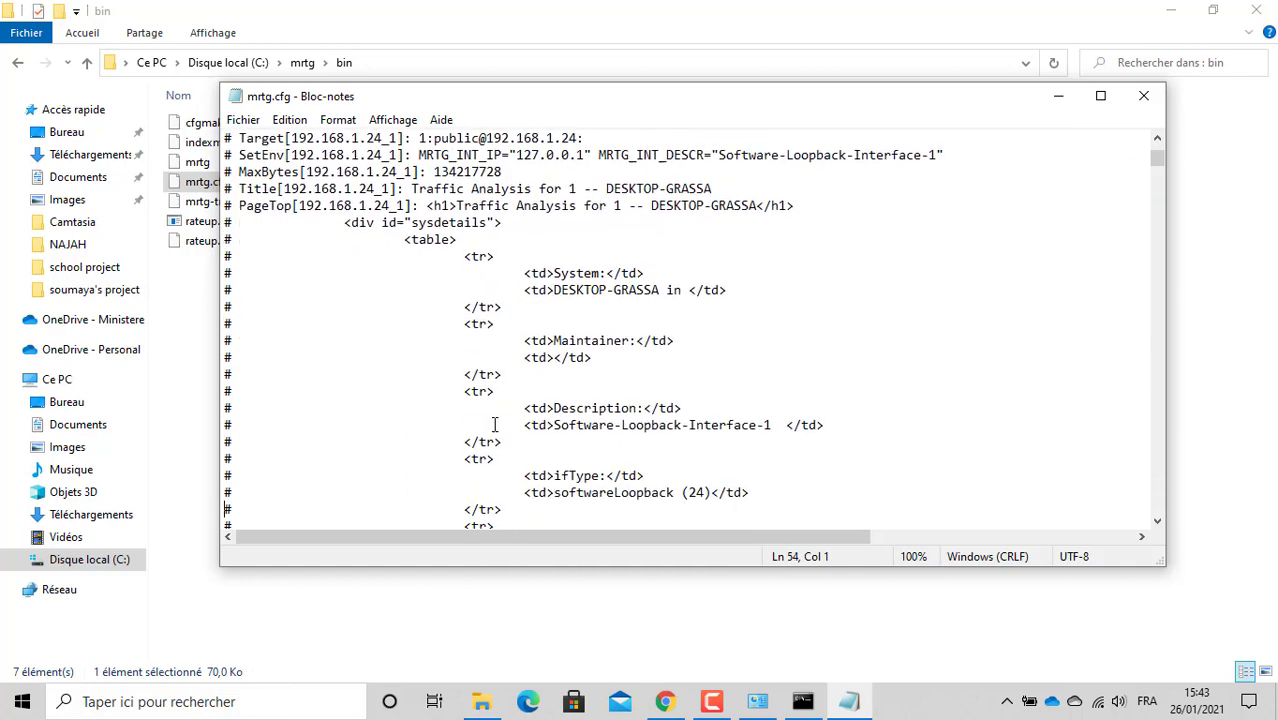
key("Down")
key("Down")
key("Down")
key("Down")
key("Down")
key("Down")
key("Down")
key("Down")
key("Down")
key("Down")
key("Down")
key("Down")
key("Down")
key("Down")
key("Down")
key("Down")
key("Down")
key("Down")
key("Down")
key("Down")
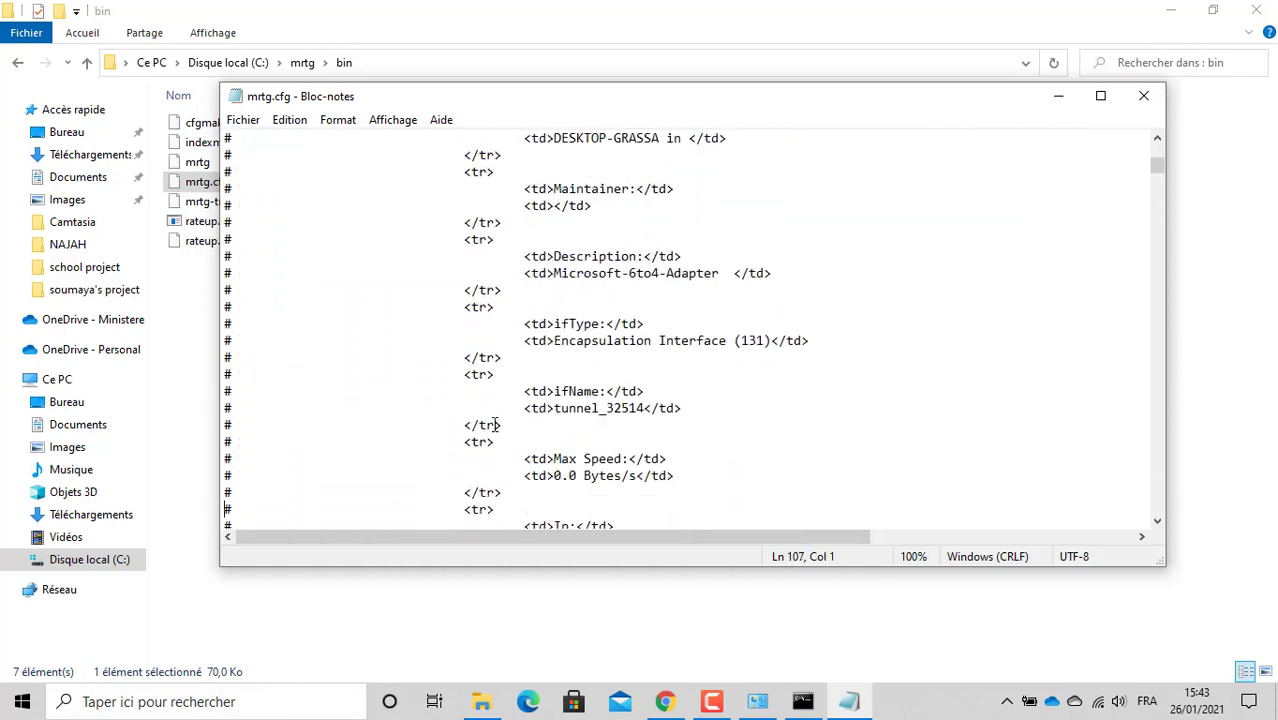
key("Down")
key("Down")
key("Down")
key("Down")
key("Down")
key("Down")
key("Down")
key("Down")
key("Down")
key("Down")
key("Down")
key("Down")
key("Down")
key("Down")
key("Down")
key("Down")
key("Down")
key("Down")
key("Down")
key("Down")
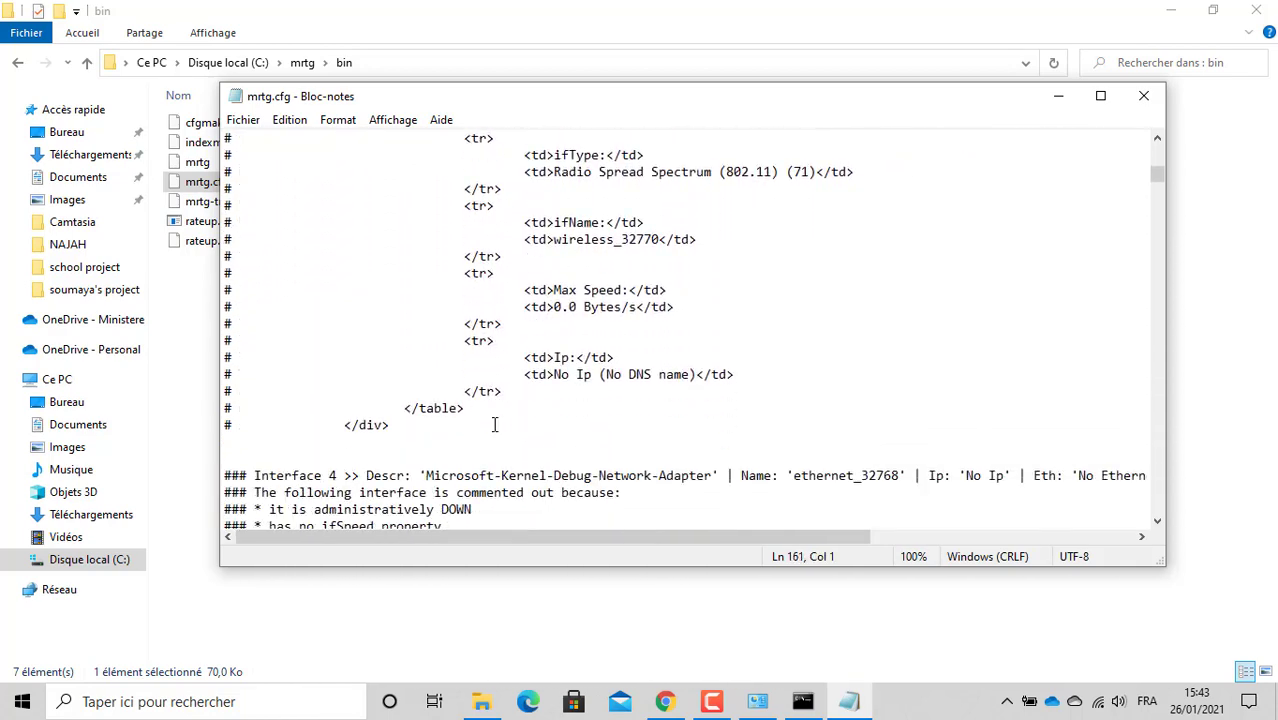
key("Down")
key("Down")
key("Down")
key("Down")
key("Down")
key("Down")
key("Down")
key("Down")
key("Down")
key("Down")
key("Down")
key("Down")
key("Down")
key("Down")
key("Down")
key("Down")
key("Down")
key("Down")
key("Down")
key("Down")
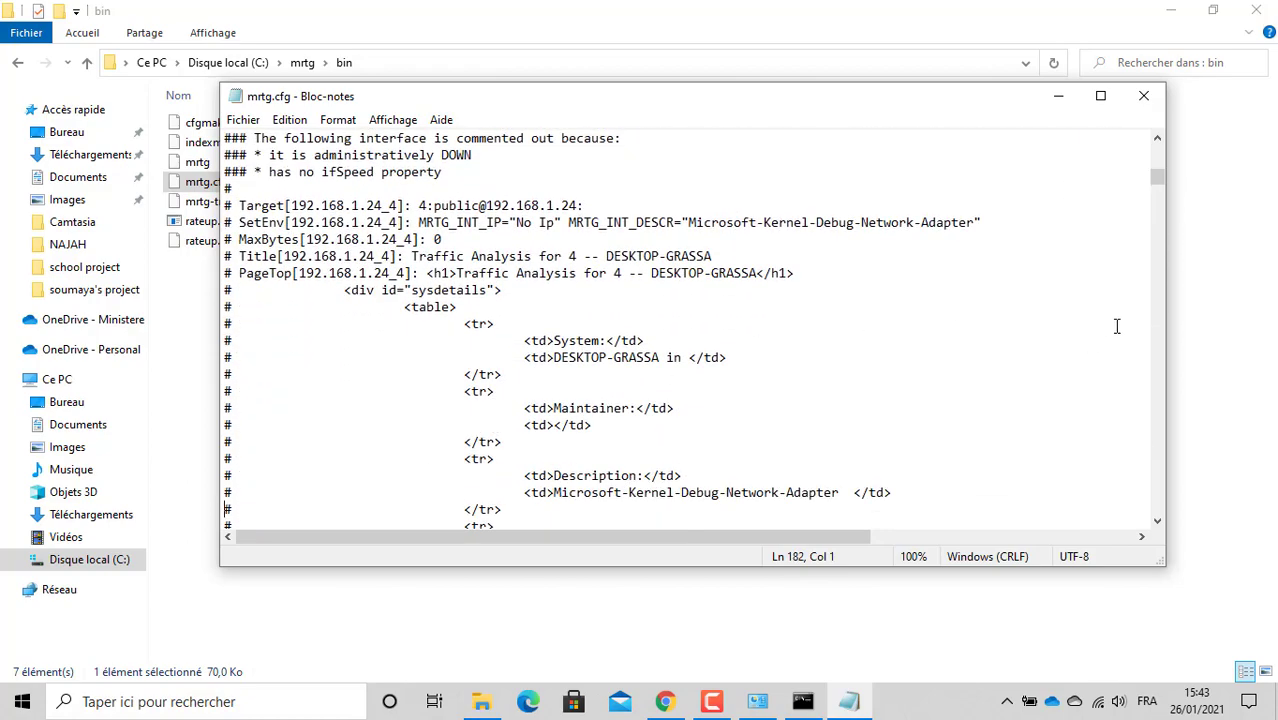
left_click_drag(1161, 175, 1187, 131)
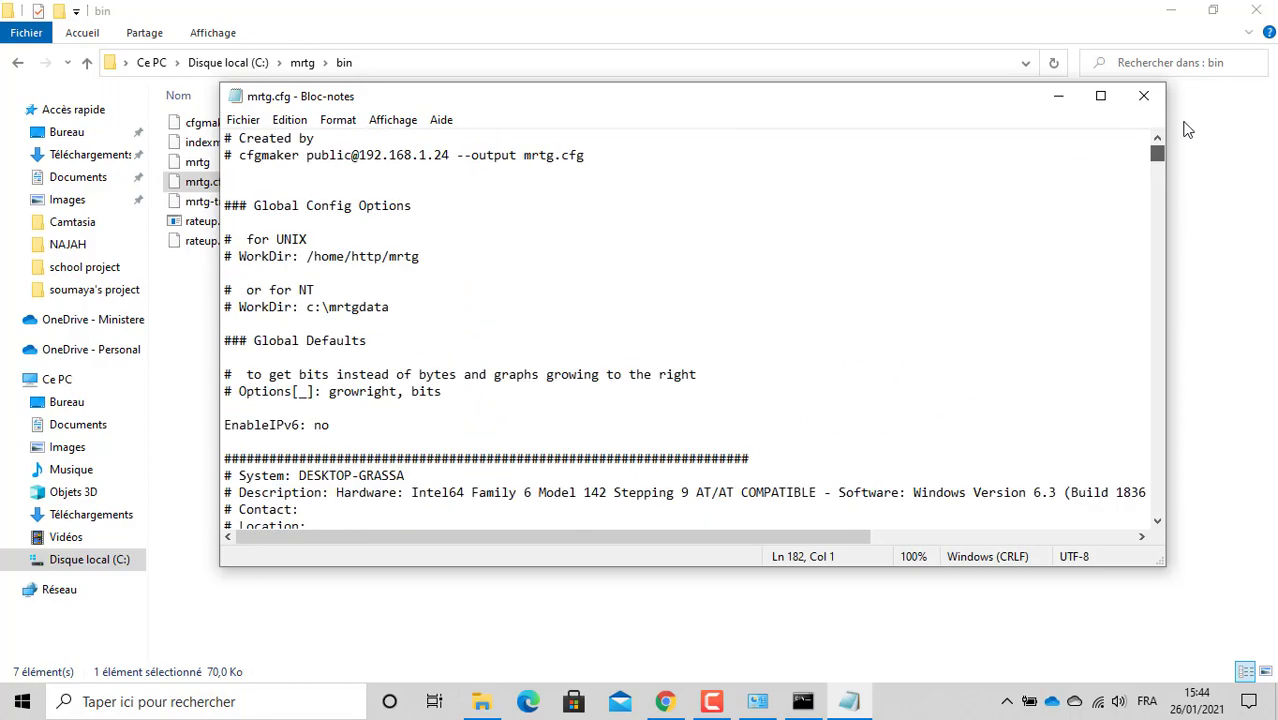
left_click(667, 701)
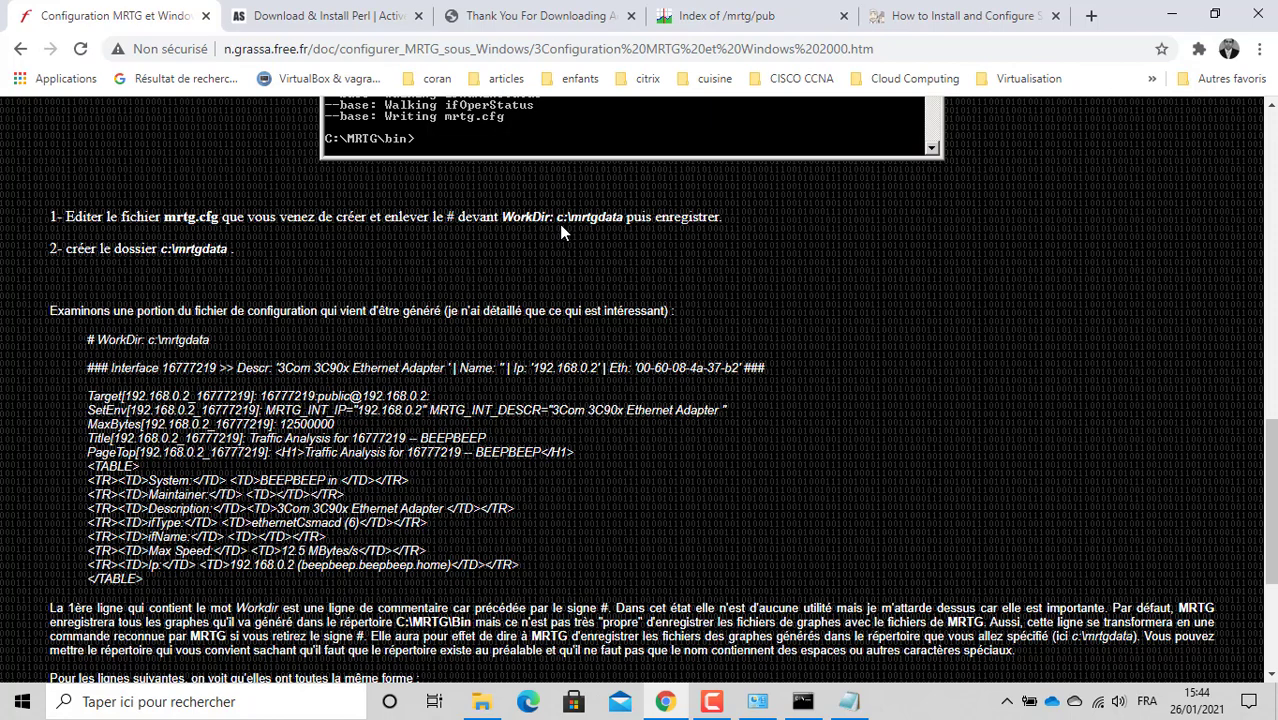
Step: Remove the '# ' comment mark before 'WorkDir: c:\mrtgdata' in mrtg.cfg
left_click(848, 701)
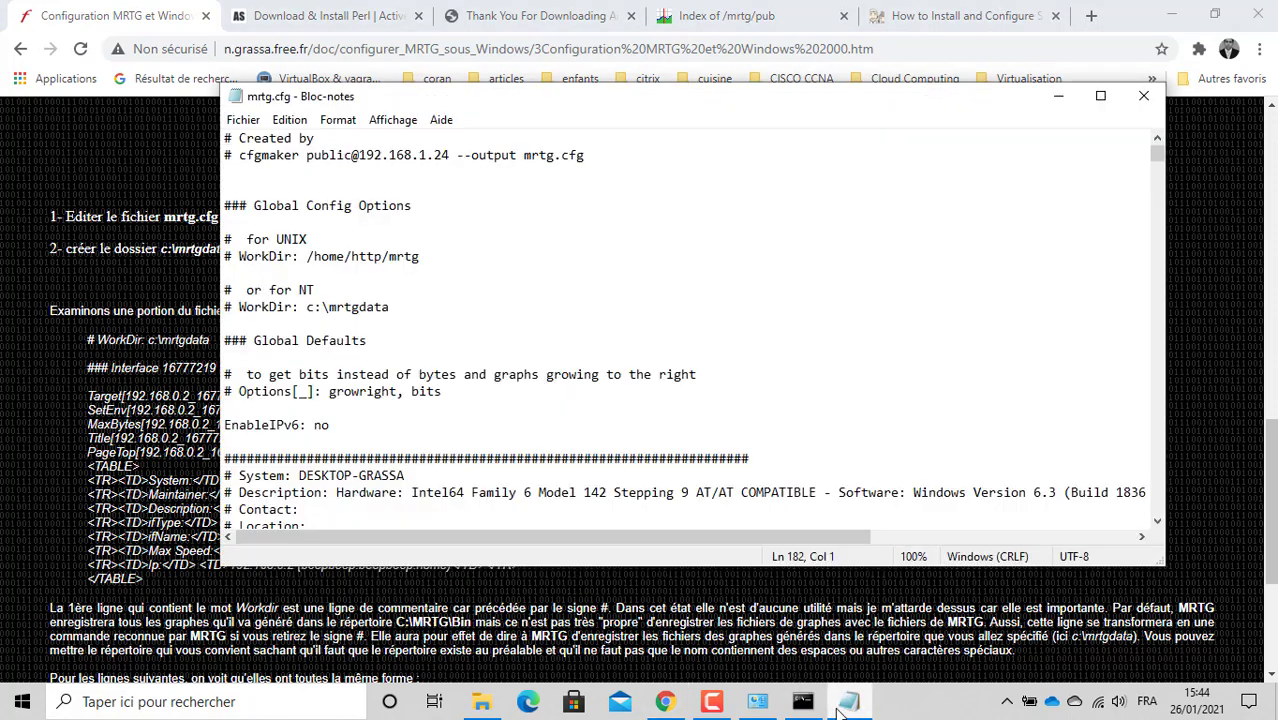
left_click(292, 241)
key("Down")
key("Left")
key("Left")
key("Left")
key("Left")
key("Down")
key("Down")
key("Down")
key("Right")
key("Up")
key("Right")
key("Right")
key("Right")
key("Right")
key("Right")
key("Right")
key("Right")
key("Right")
key("Right")
key("Down")
key("Left")
key("Left")
key("Left")
key("Left")
key("Left")
key("Left")
key("Left")
key("Left")
key("BackSpace")
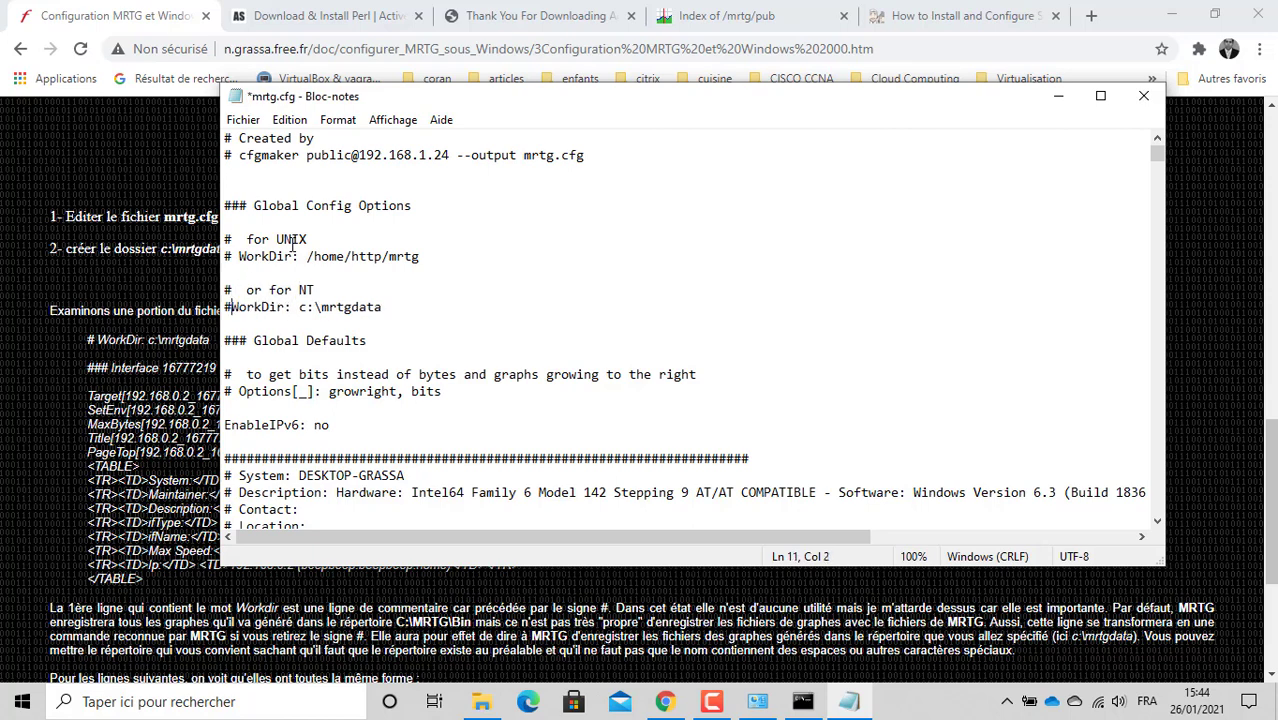
key("BackSpace")
Step: Check the c:\mrtgdata path on the now-active WorkDir line
key("Right")
key("Right")
key("Right")
key("Right")
key("Right")
key("Right")
key("Right")
key("Right")
key("Right")
key("Right")
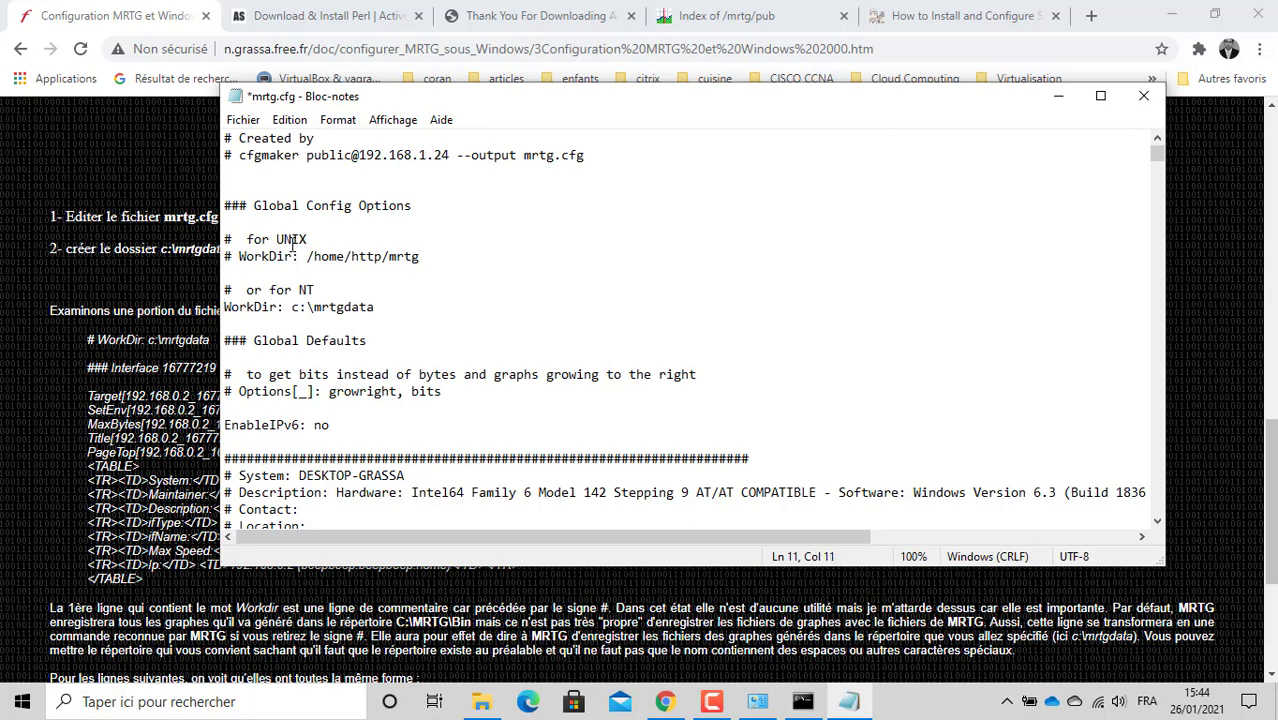
key("Right")
key("Right")
key("Right")
left_click_drag(308, 308, 362, 307)
right_click(361, 303)
key("Escape")
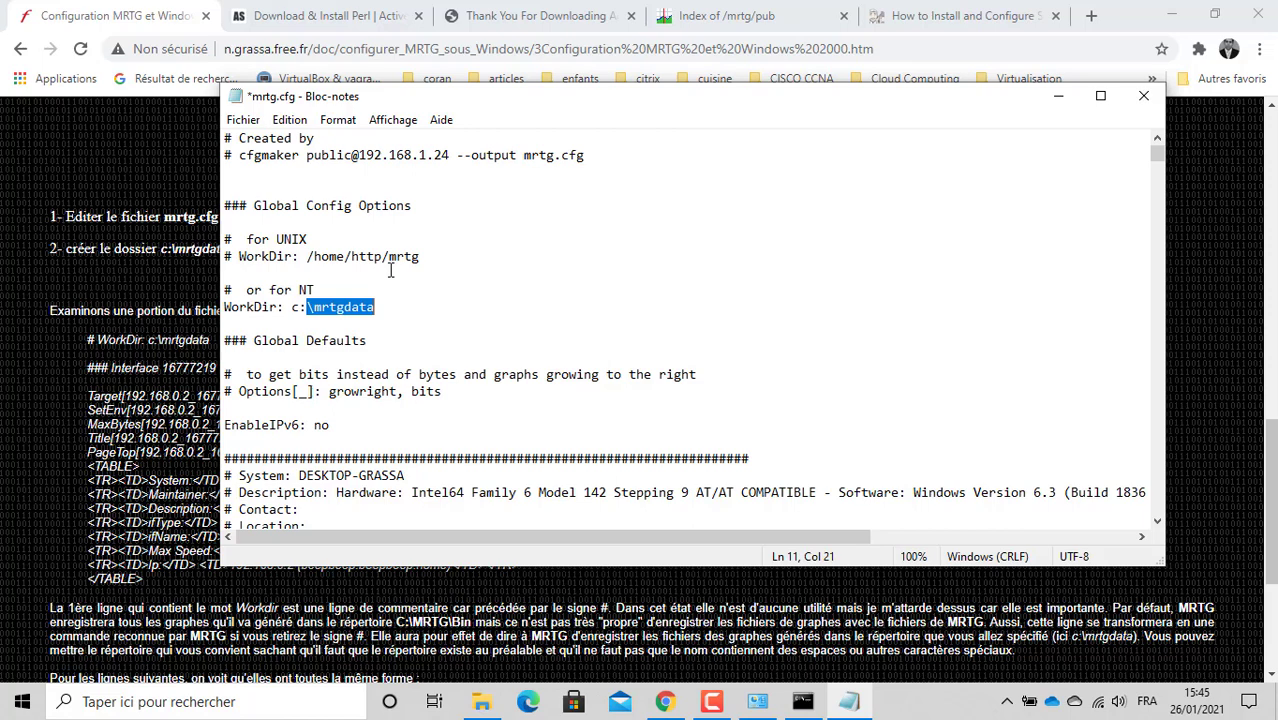
left_click(345, 306)
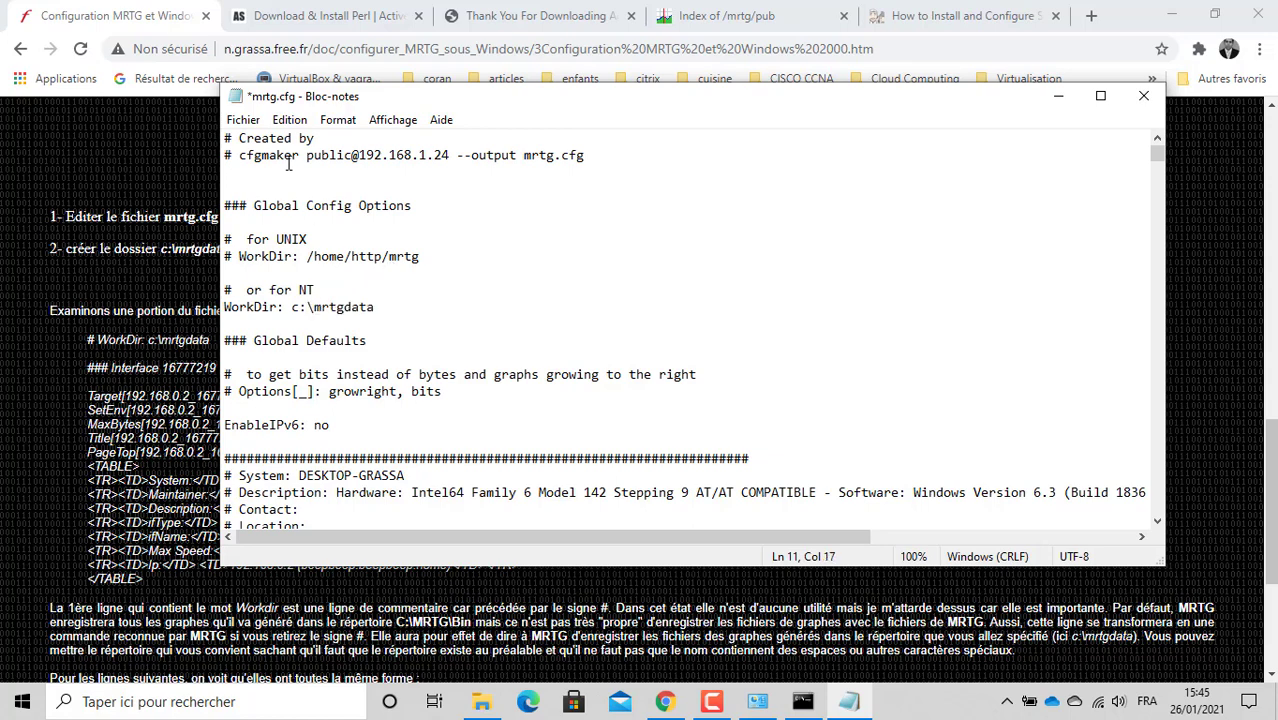
Step: Save mrtg.cfg via Fichier > Enregistrer and close Notepad
left_click(243, 120)
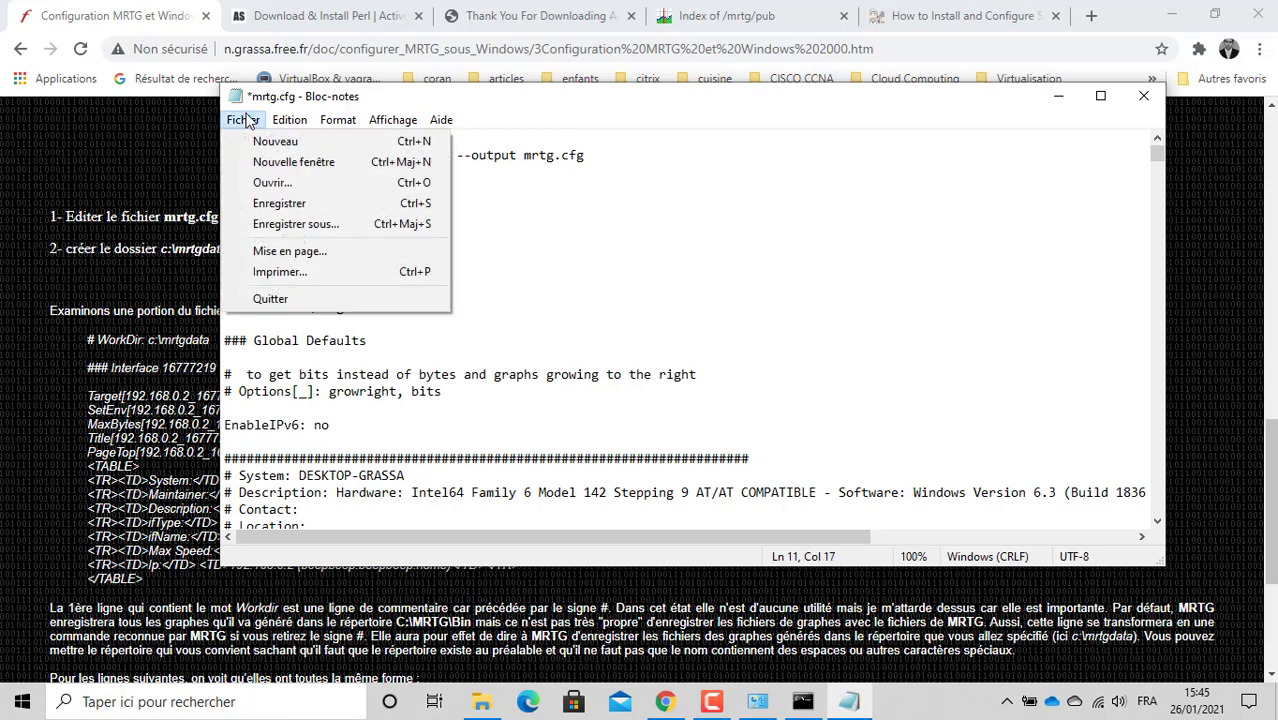
left_click(281, 203)
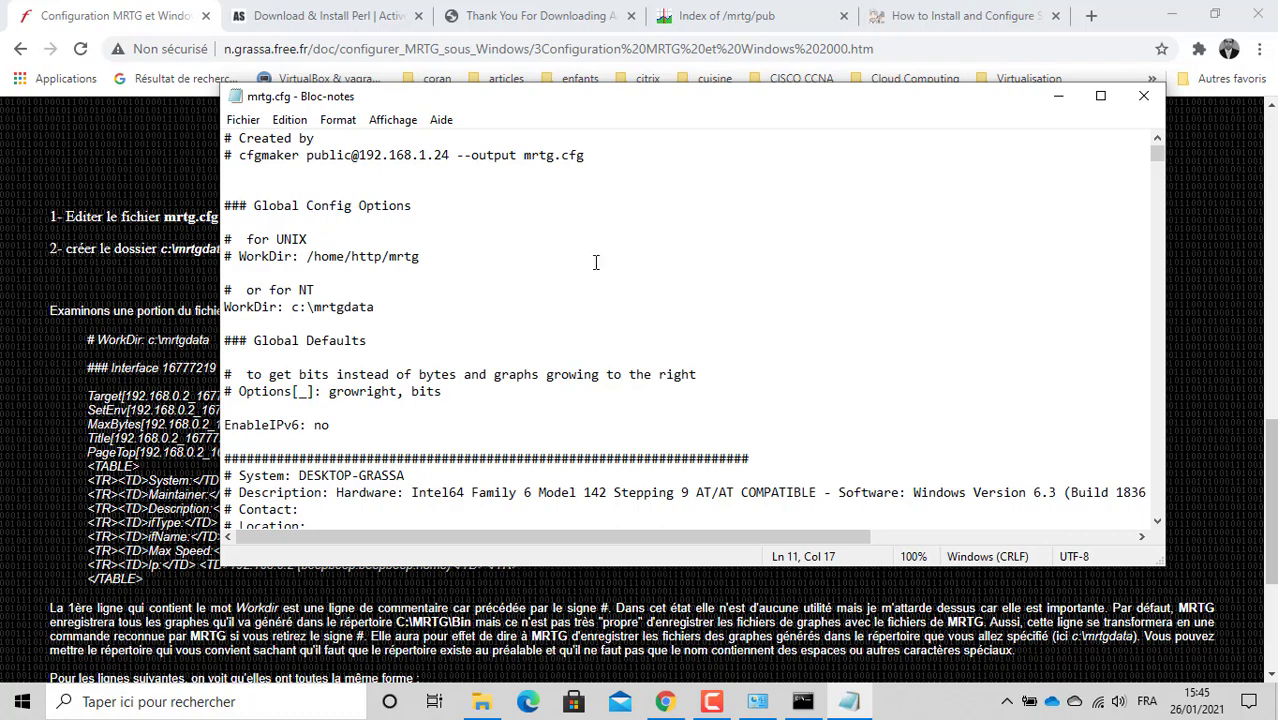
left_click(1145, 97)
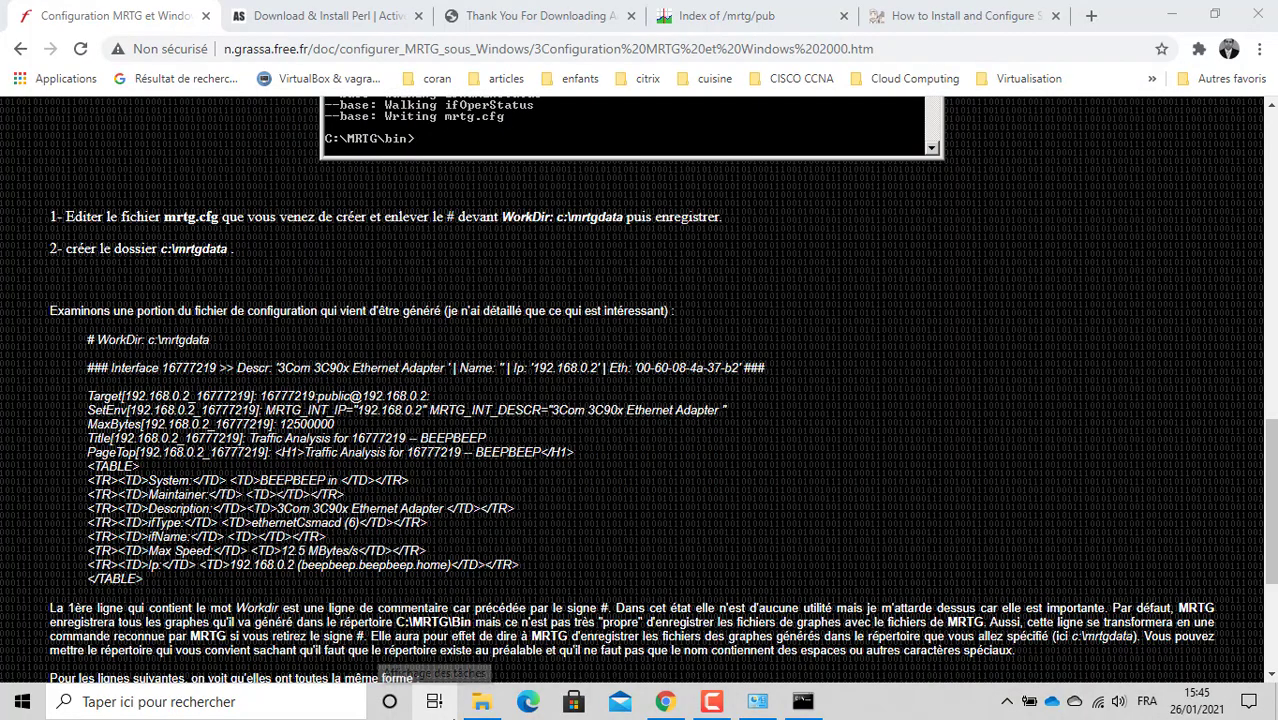
Step: Create a new folder named mrtgdata at the root of Disque local (C:)
left_click(434, 701)
left_click(481, 701)
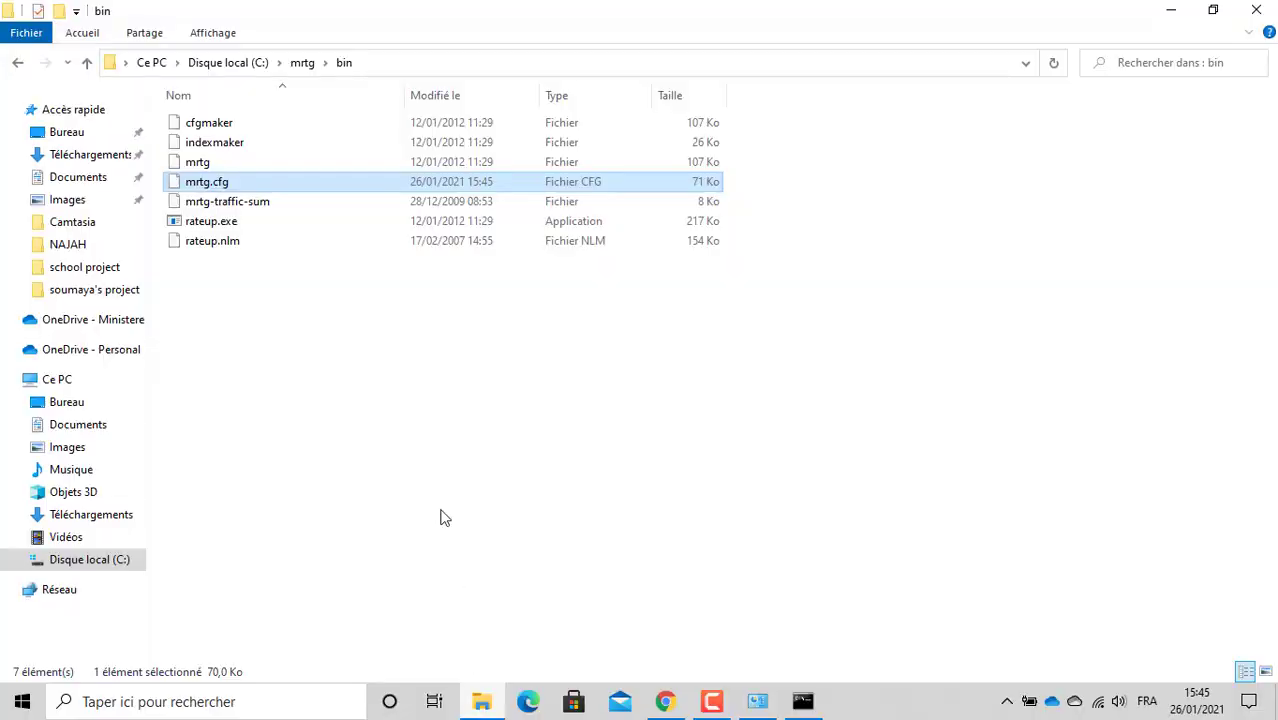
left_click(199, 62)
right_click(271, 347)
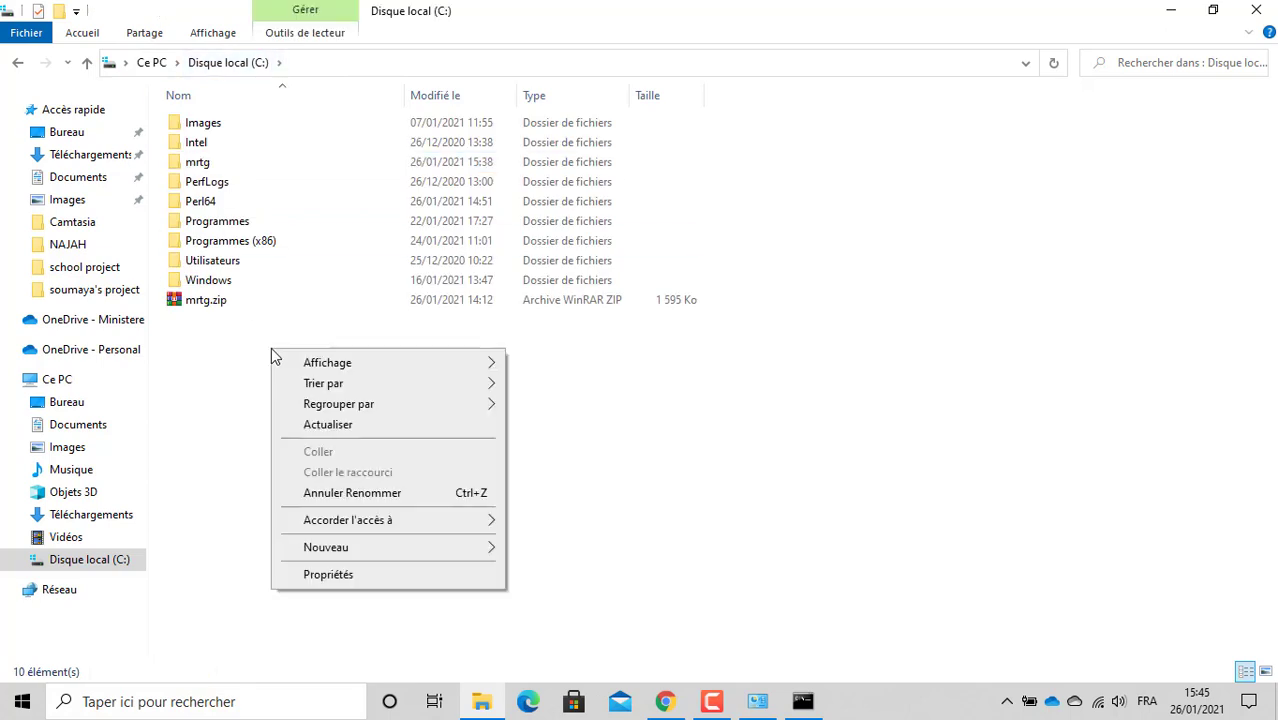
mouse_move(365, 547)
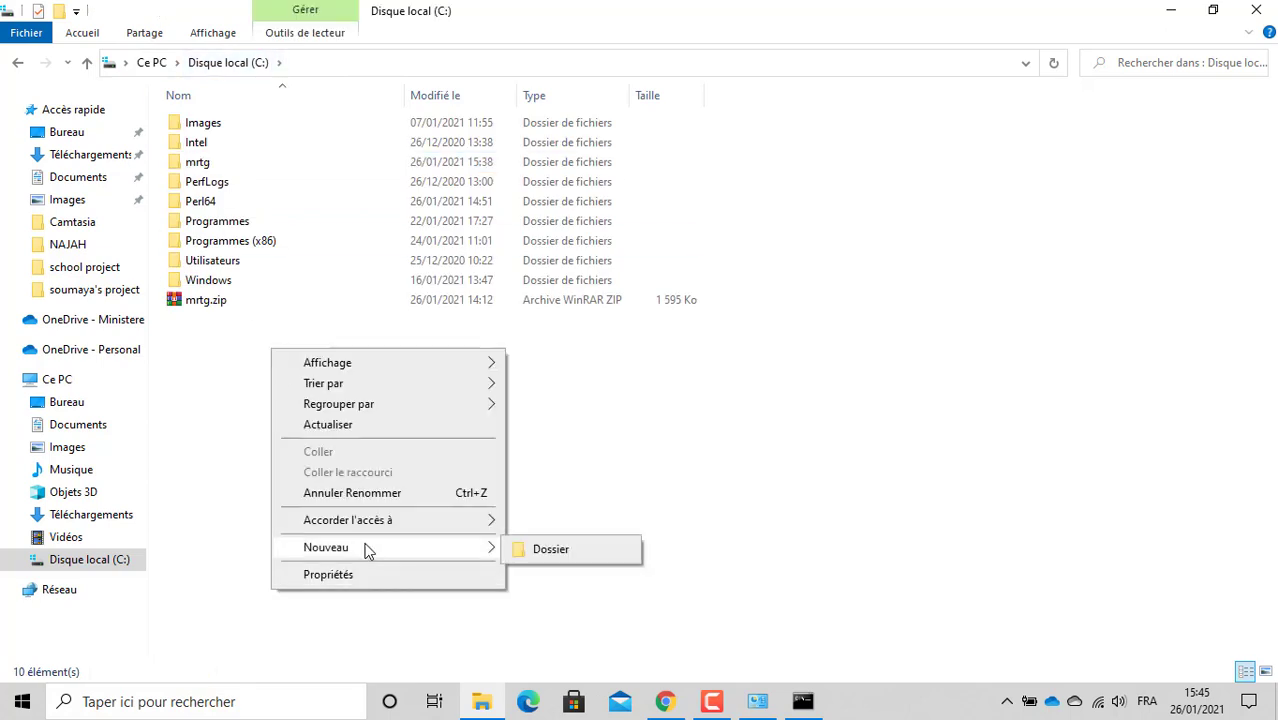
left_click(549, 550)
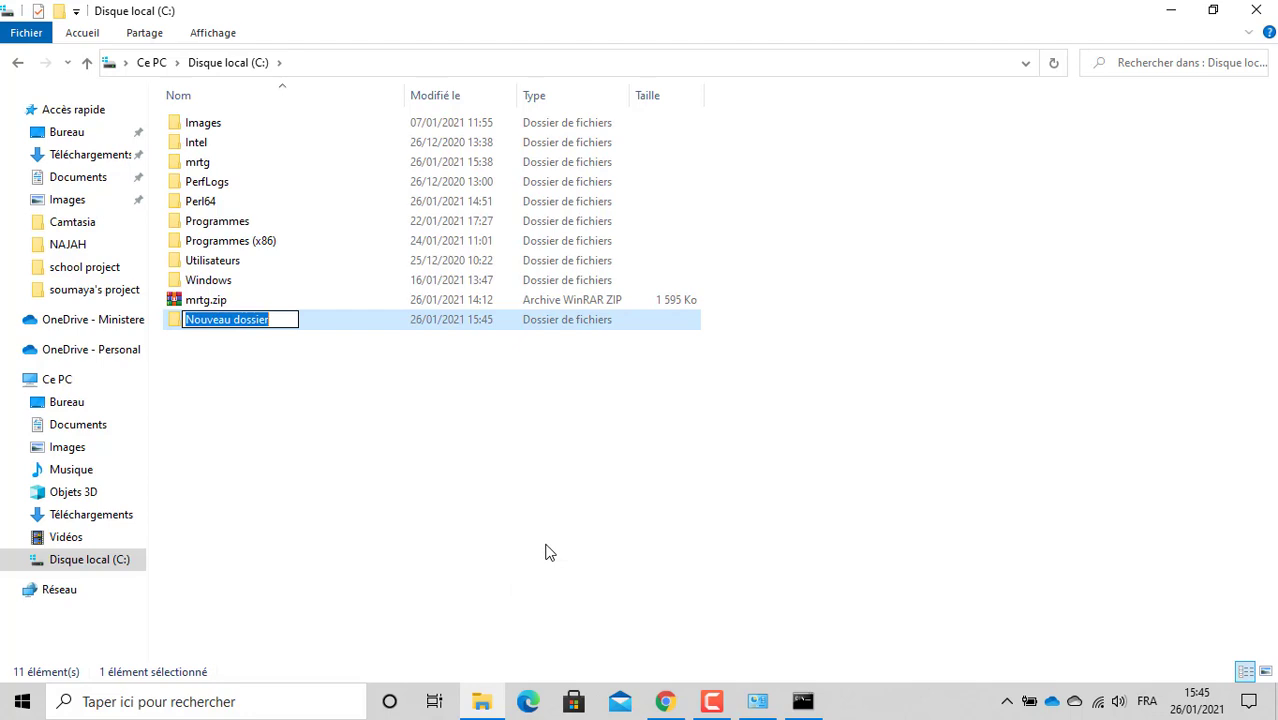
type("mrtgd")
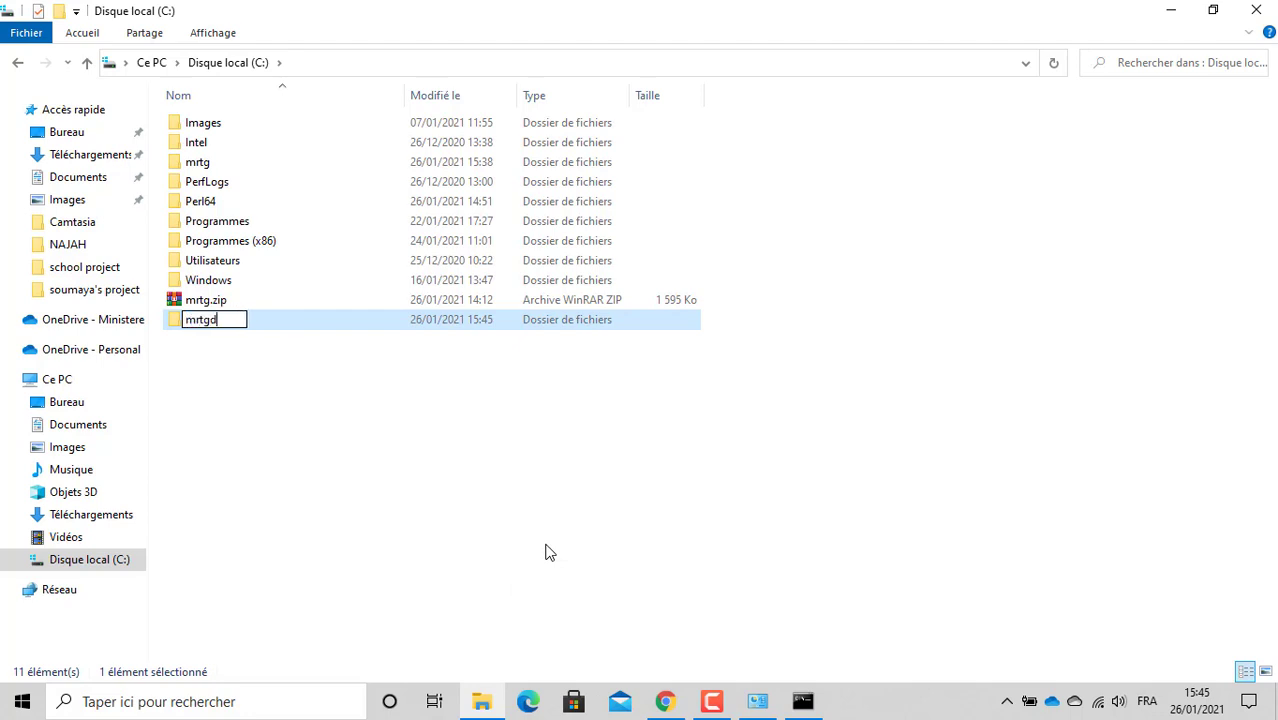
type("ata")
Step: Open the new mrtgdata folder to confirm it is empty, then return to C:
right_click(531, 423)
left_click(232, 328)
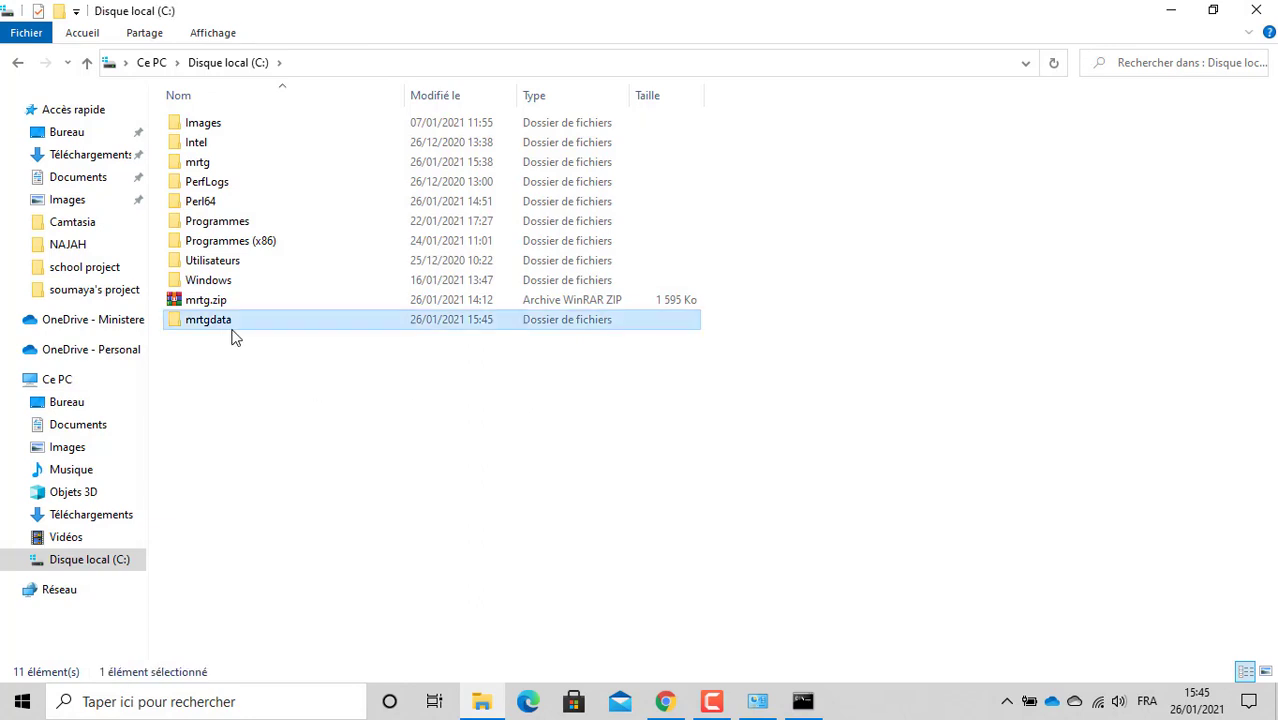
double_click(232, 330)
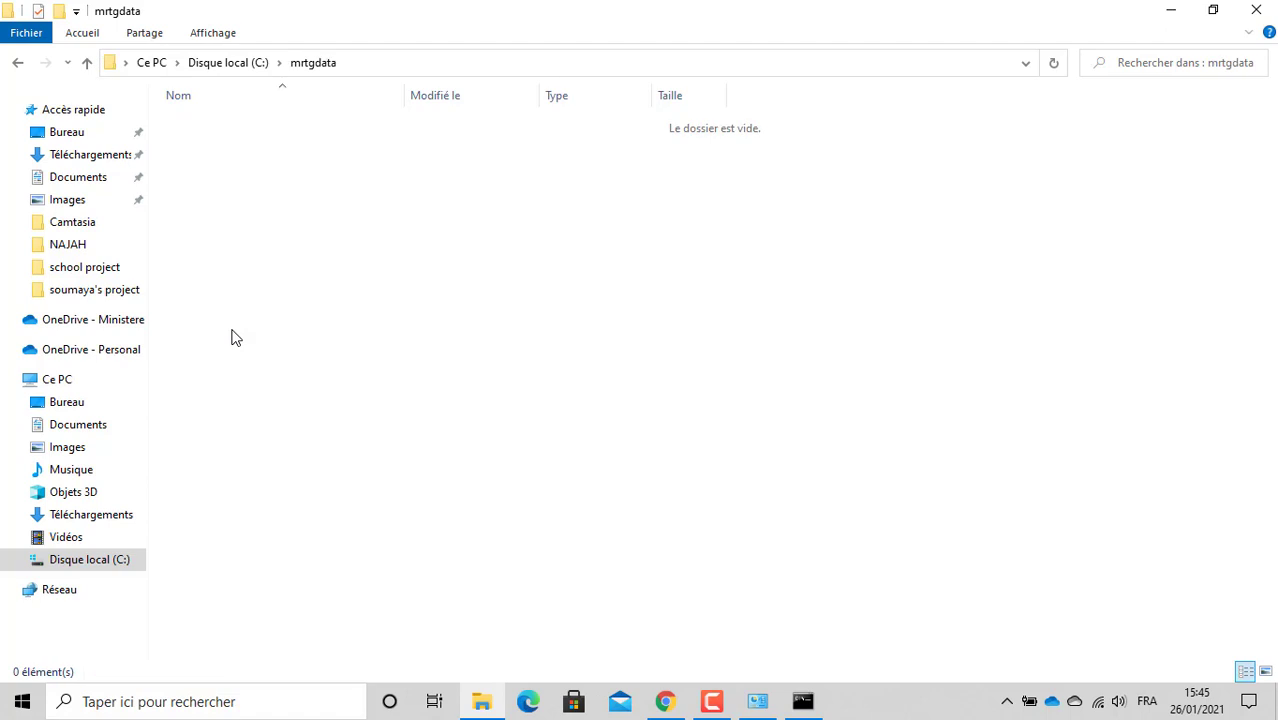
left_click(248, 72)
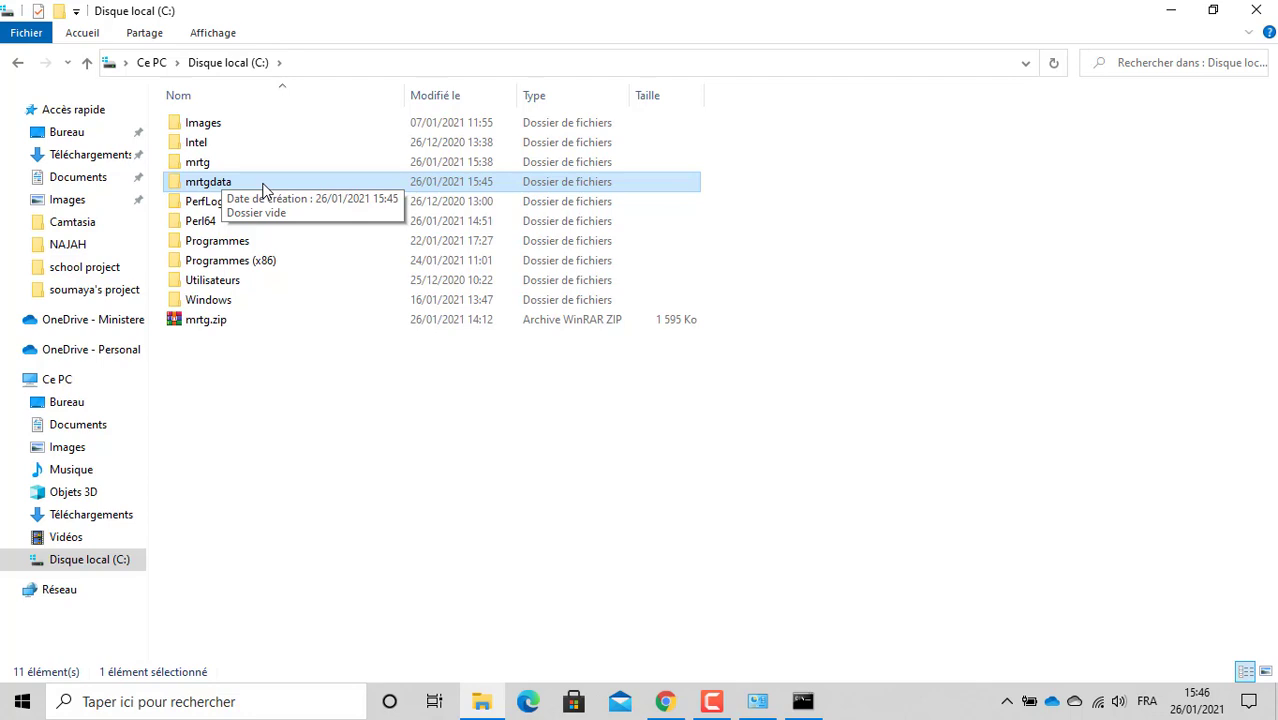
Step: Return to the MRTG guide in Chrome and move on to its next page
left_click(495, 702)
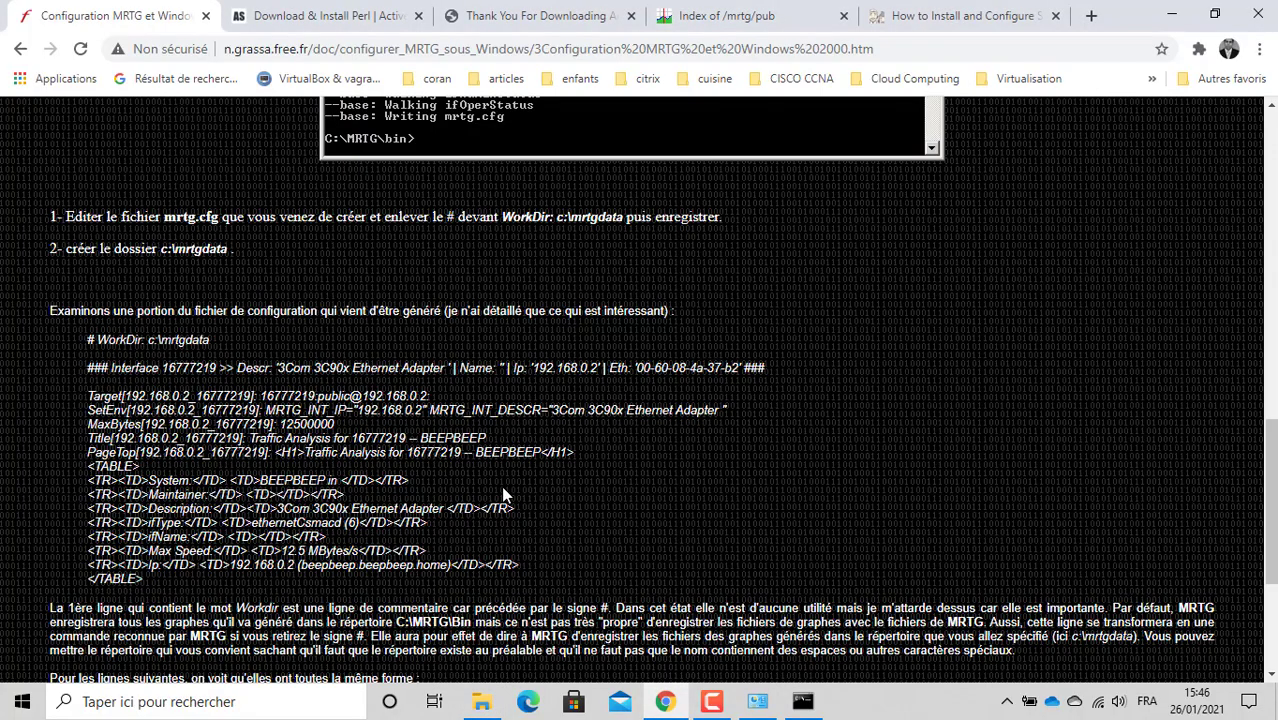
scroll(501, 485, "down", 3)
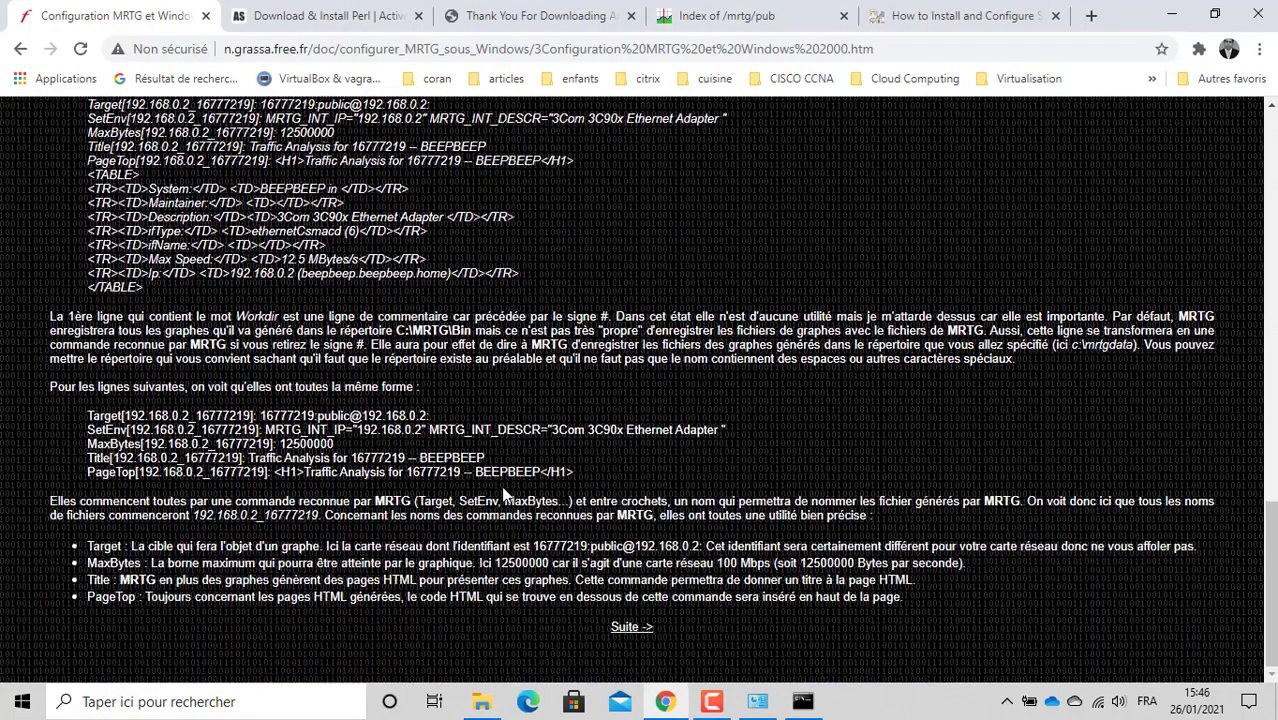
scroll(501, 485, "up", 3)
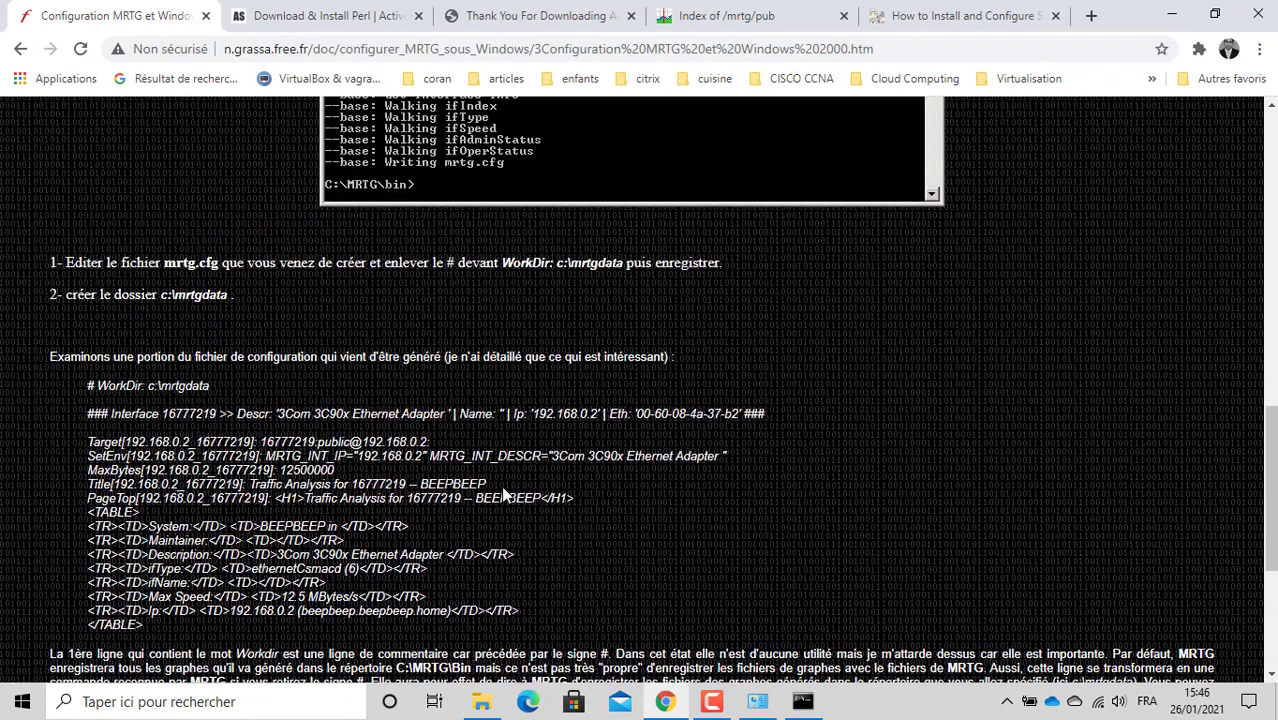
scroll(501, 485, "down", 3)
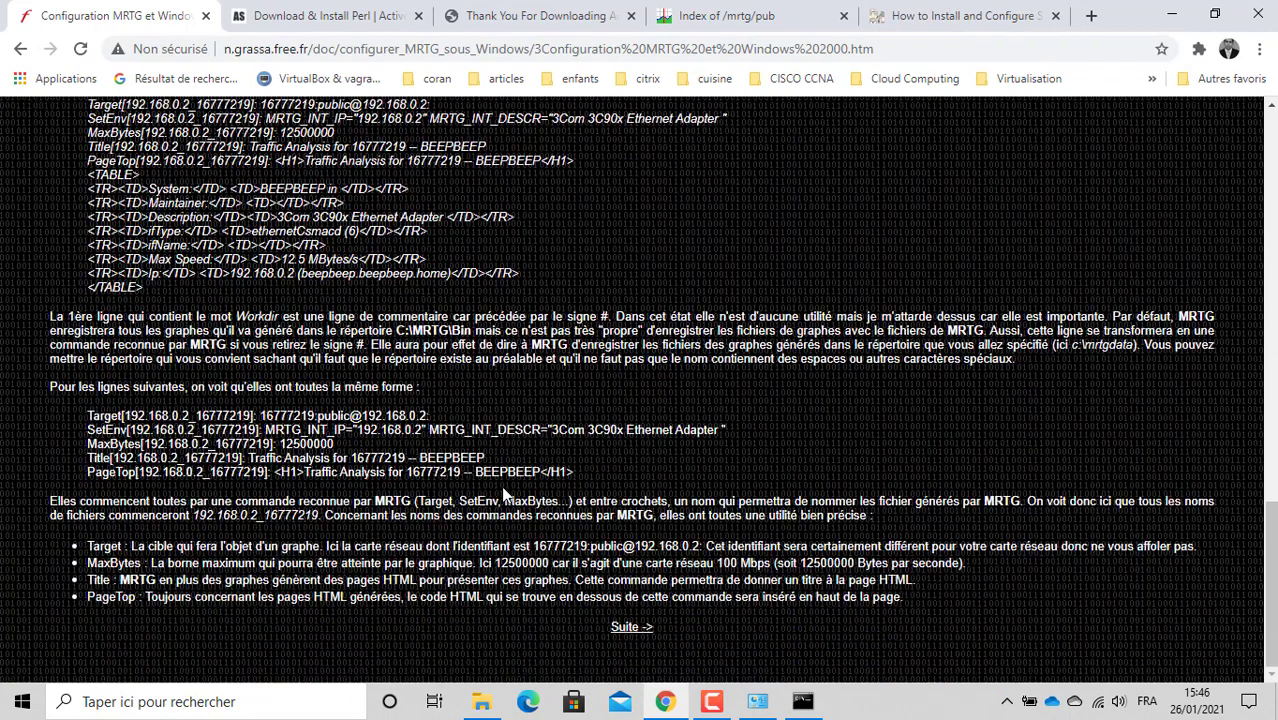
left_click(630, 628)
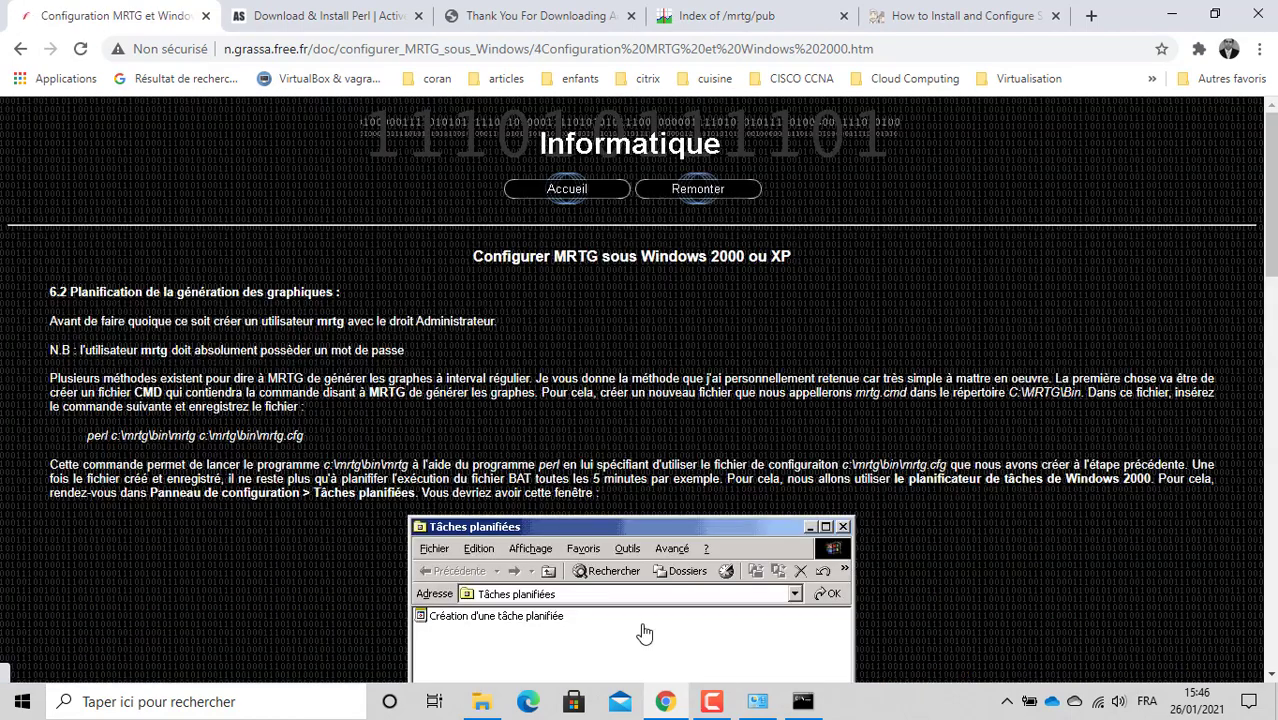
Step: Find section 6.2 and select the line 'perl c:\mrtg\bin\mrtg c:\mrtg\bin\mrtg.cfg'
scroll(619, 401, "down", 5)
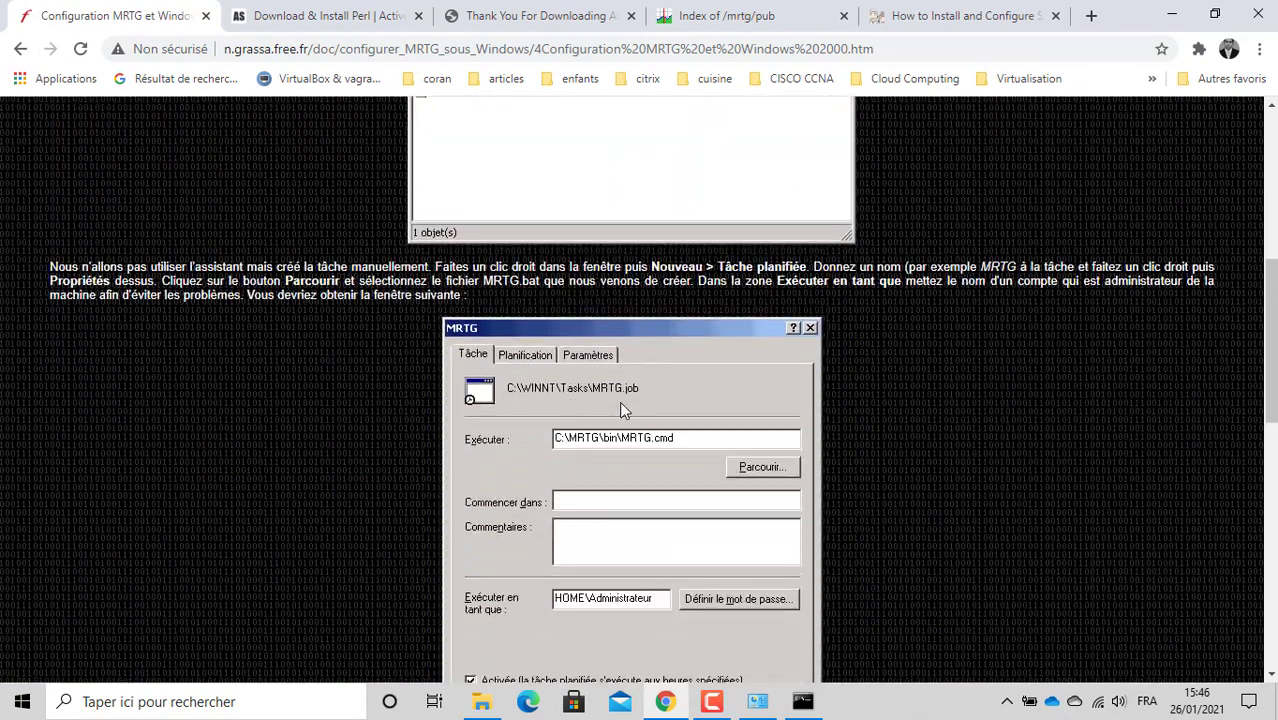
scroll(619, 401, "up", 6)
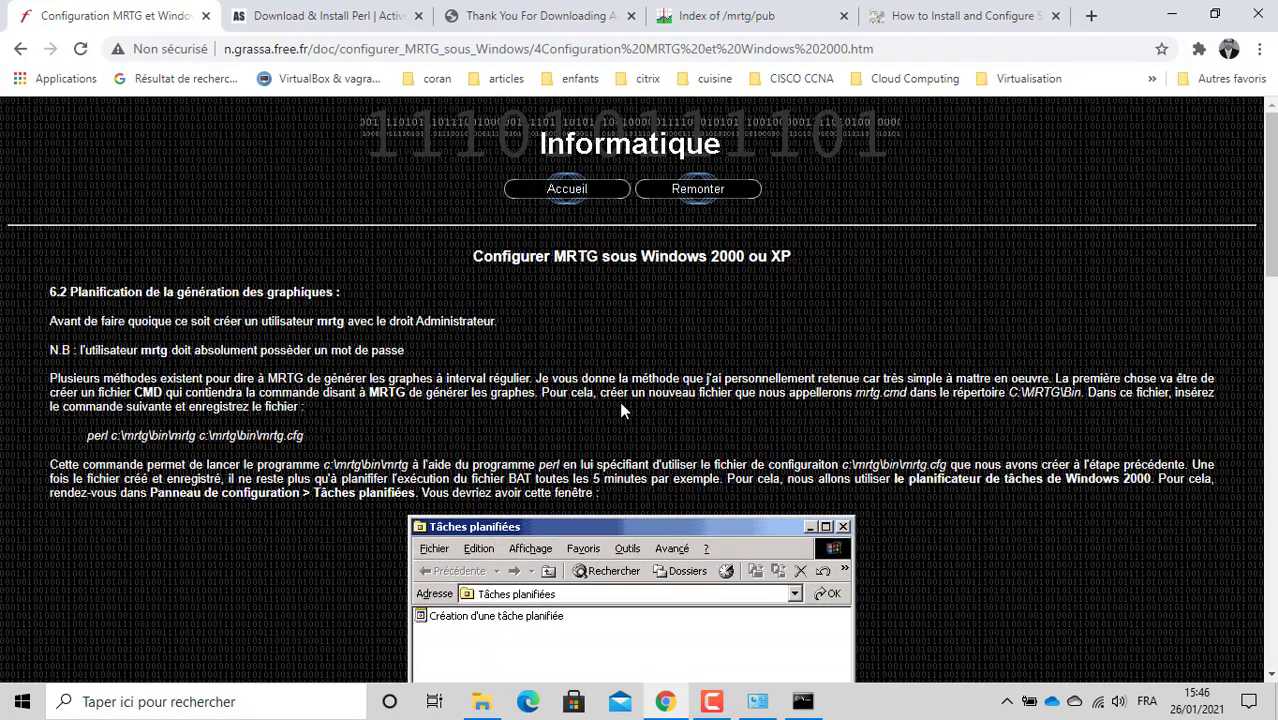
scroll(619, 401, "down", 7)
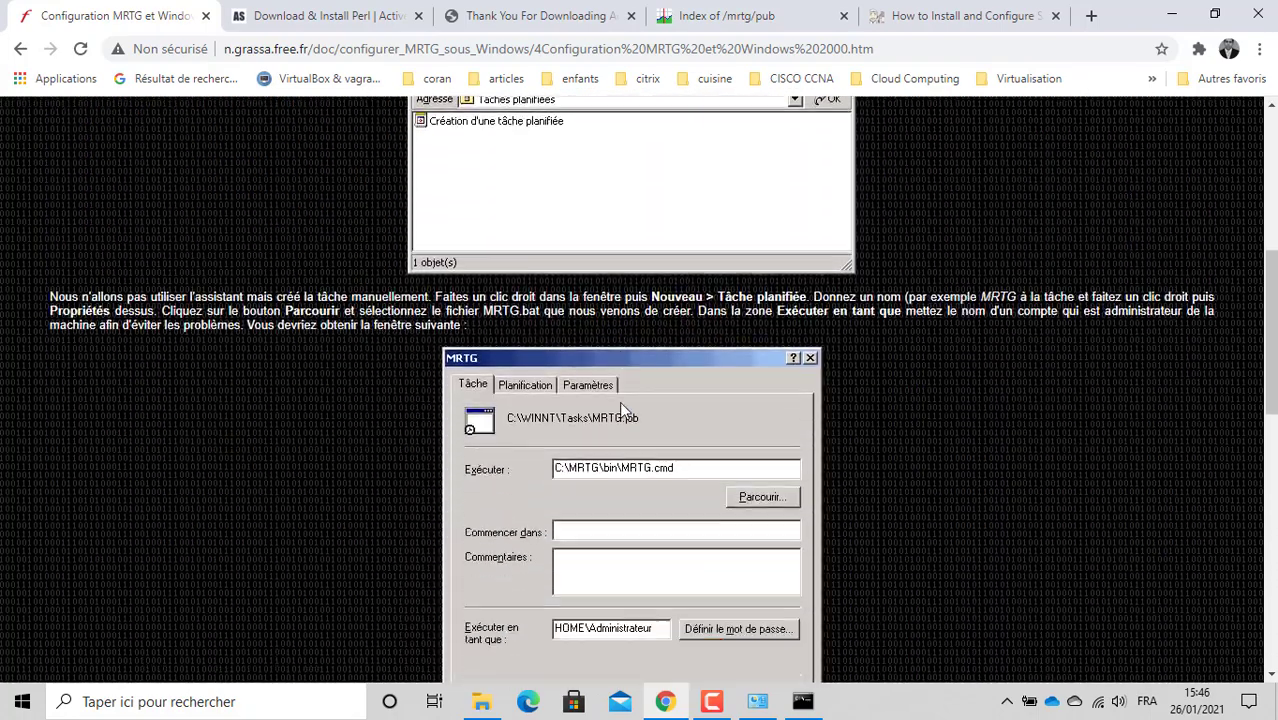
scroll(619, 401, "down", 3)
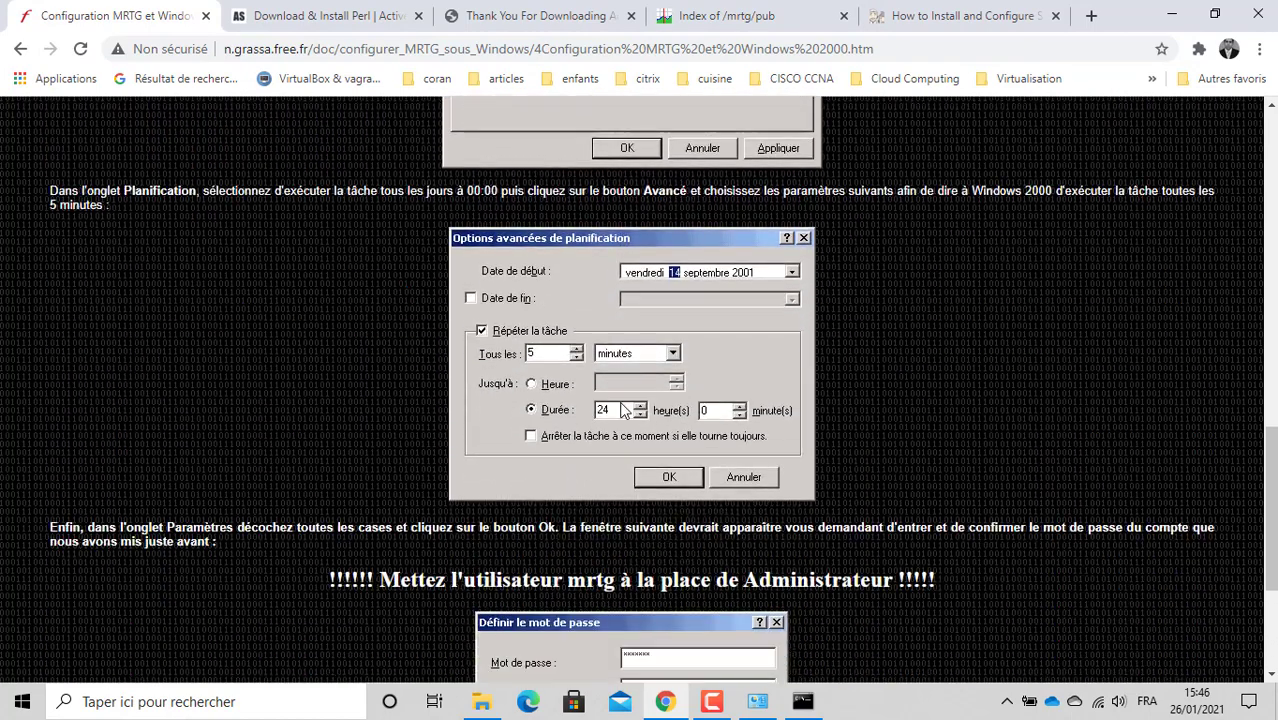
scroll(625, 410, "down", 1)
scroll(625, 410, "up", 1)
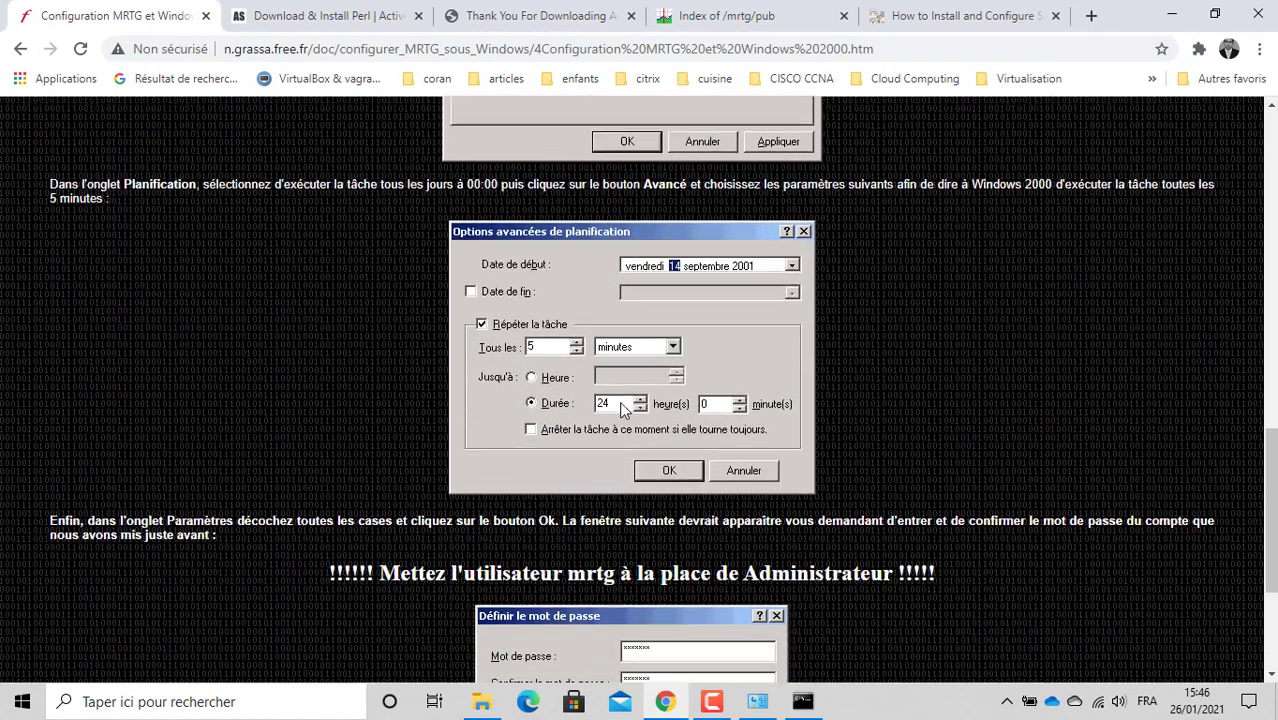
scroll(619, 401, "down", 3)
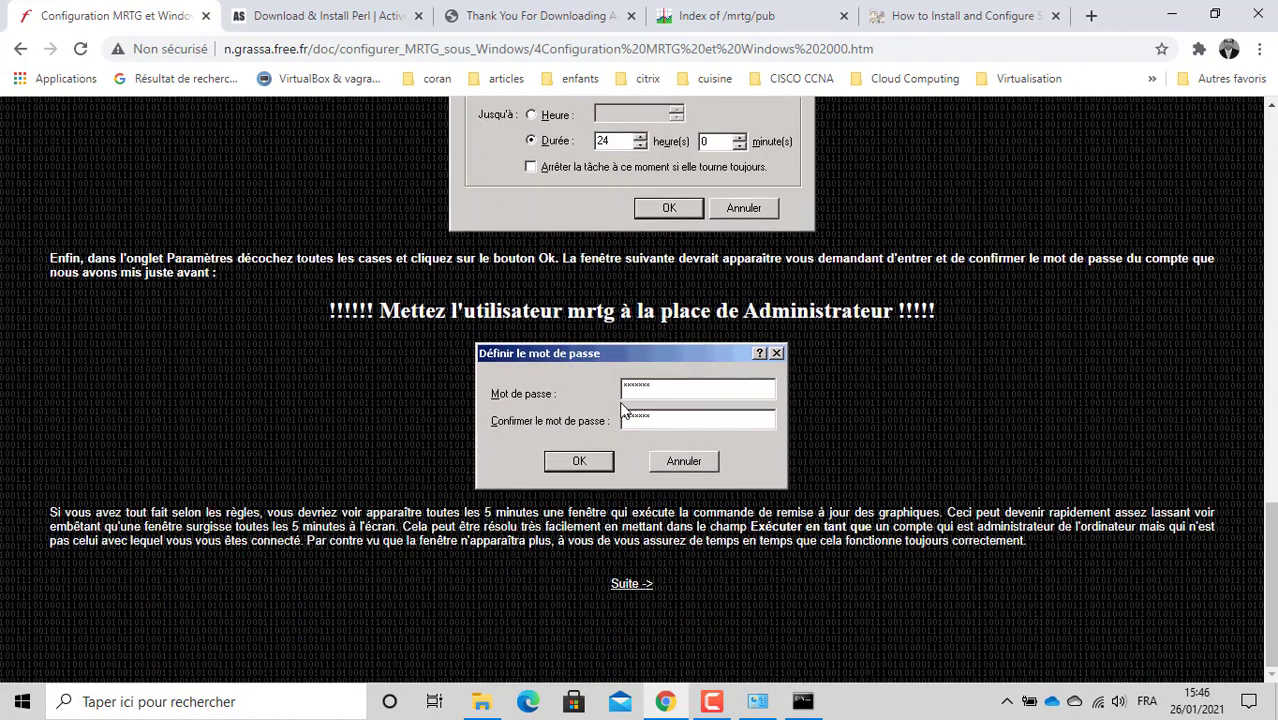
scroll(619, 401, "up", 3)
scroll(619, 401, "up", 9)
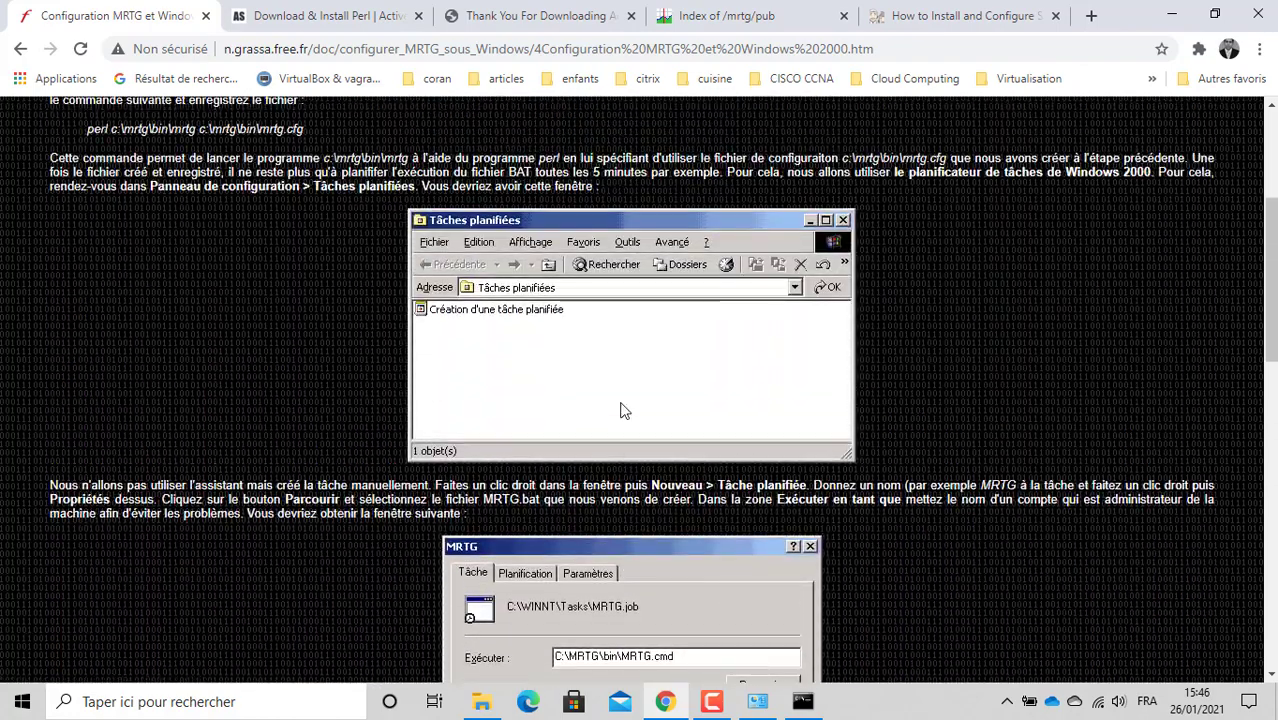
scroll(619, 401, "down", 2)
scroll(620, 405, "up", 2)
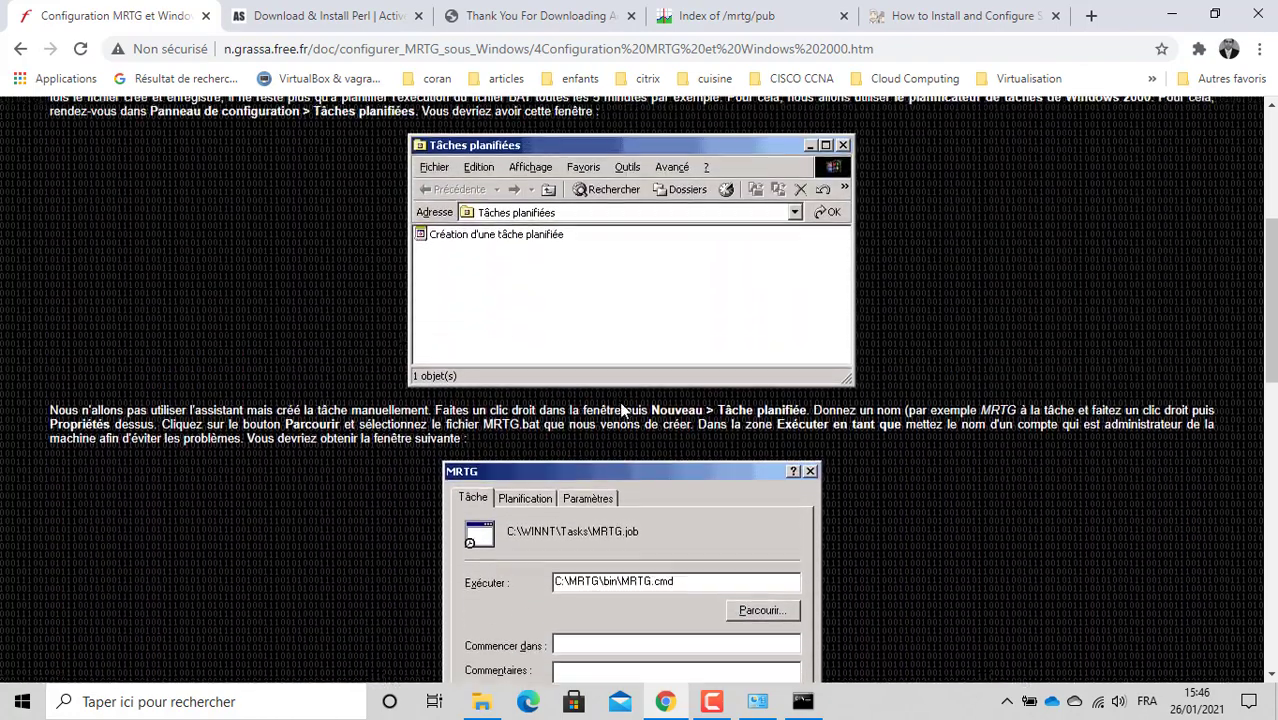
scroll(620, 410, "up", 2)
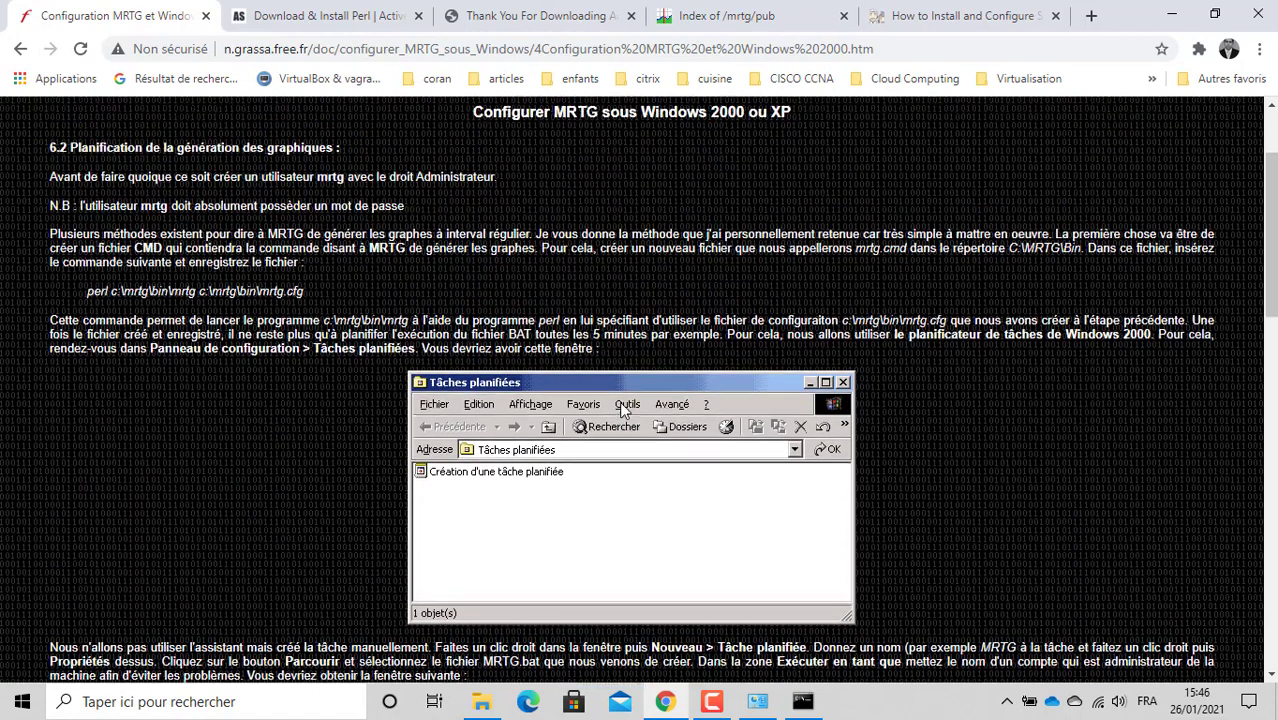
scroll(620, 410, "up", 1)
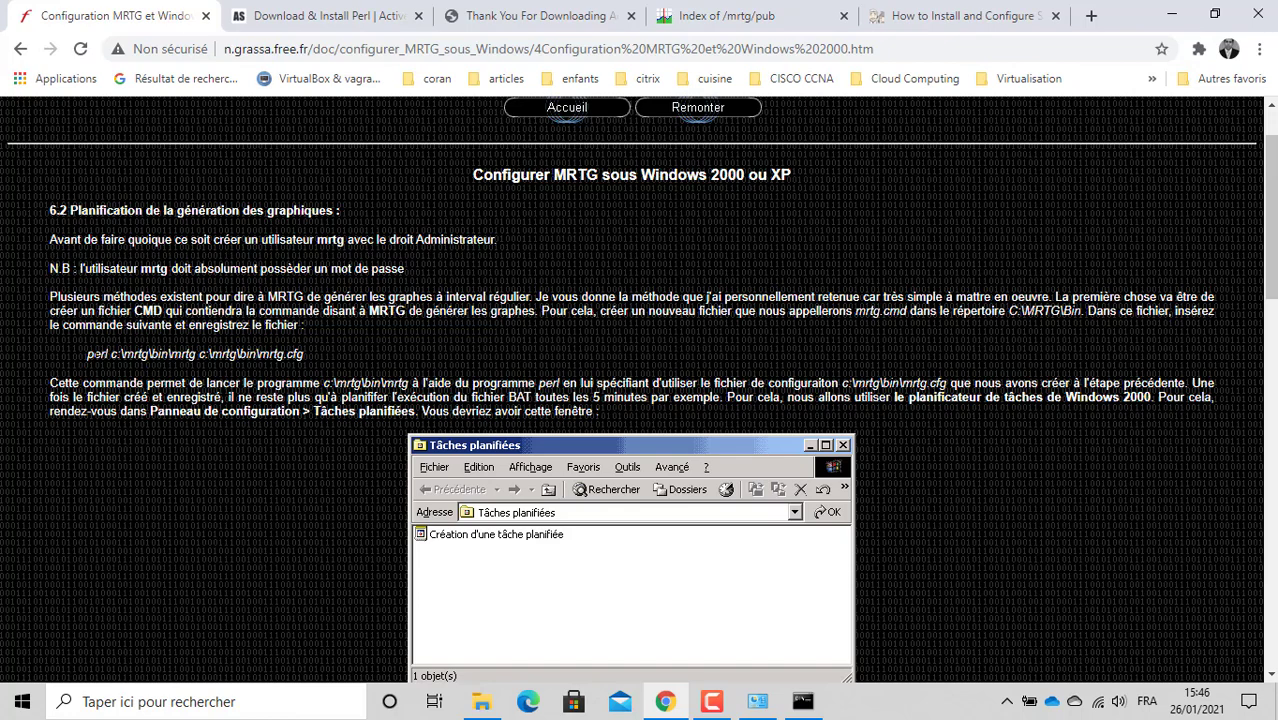
right_click(221, 346)
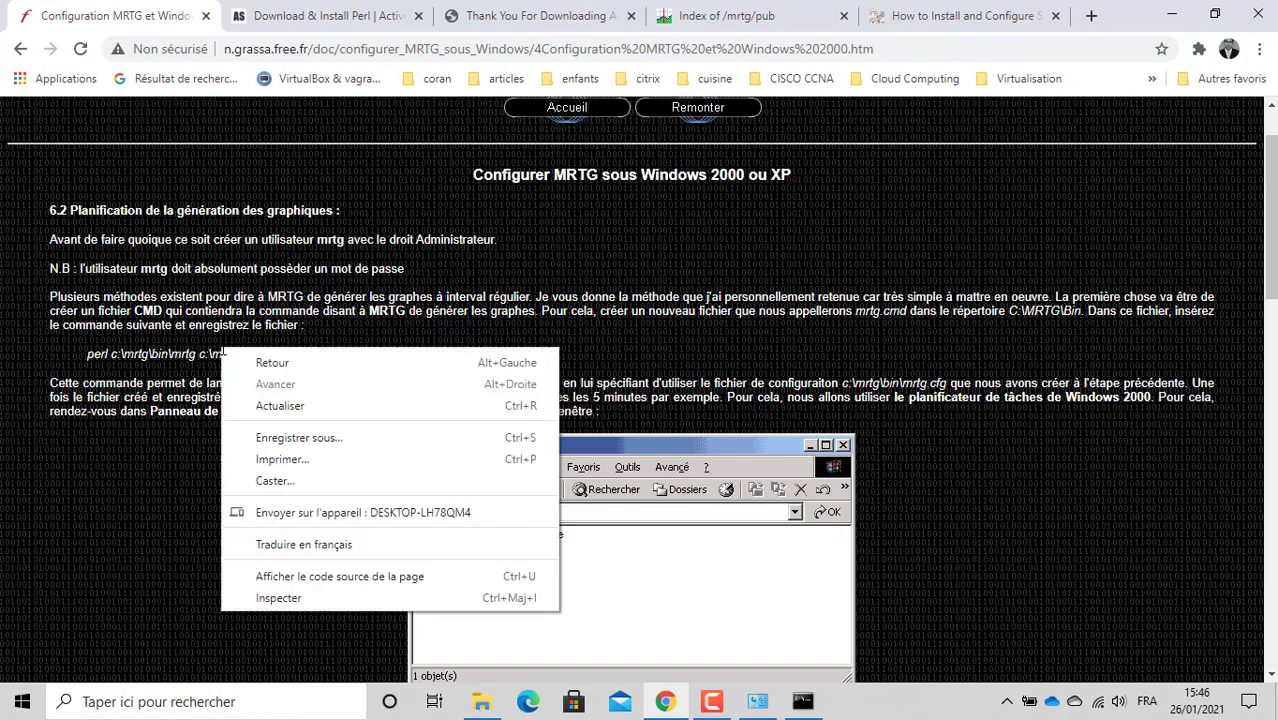
left_click(195, 357)
triple_click(188, 355)
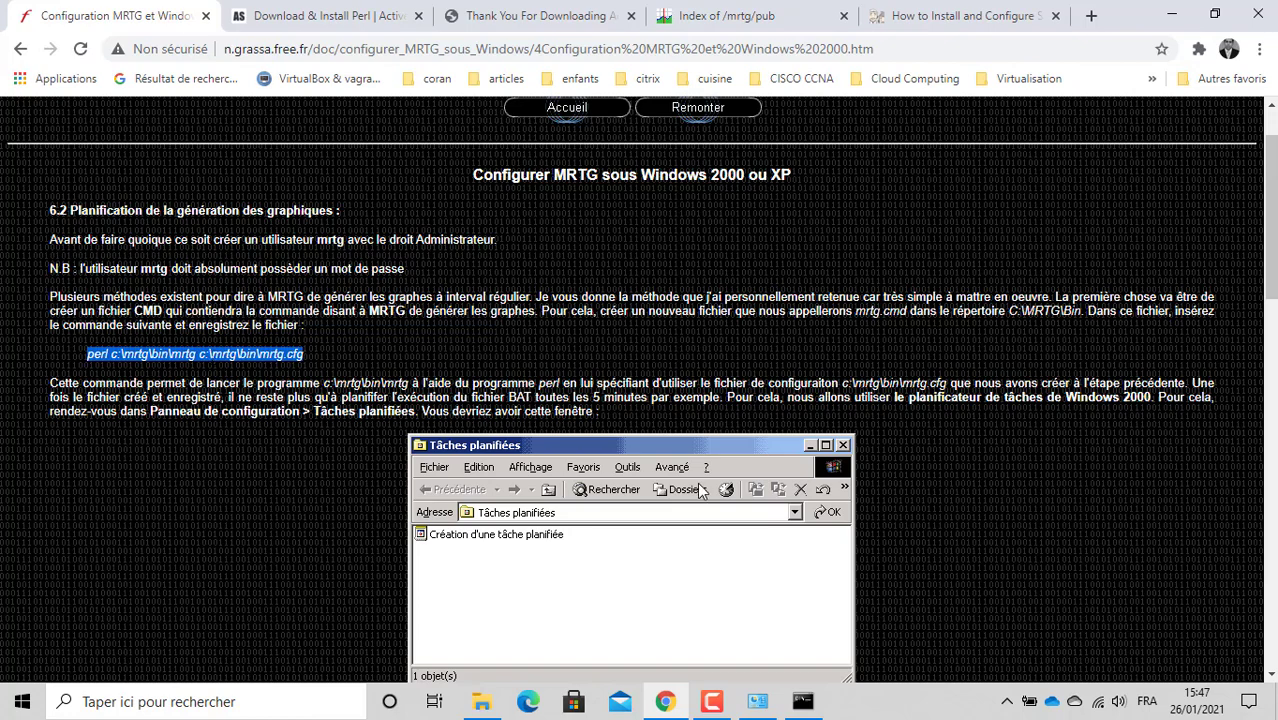
Step: Switch to the Command Prompt, rechecking the command on the tutorial page first
left_click(802, 702)
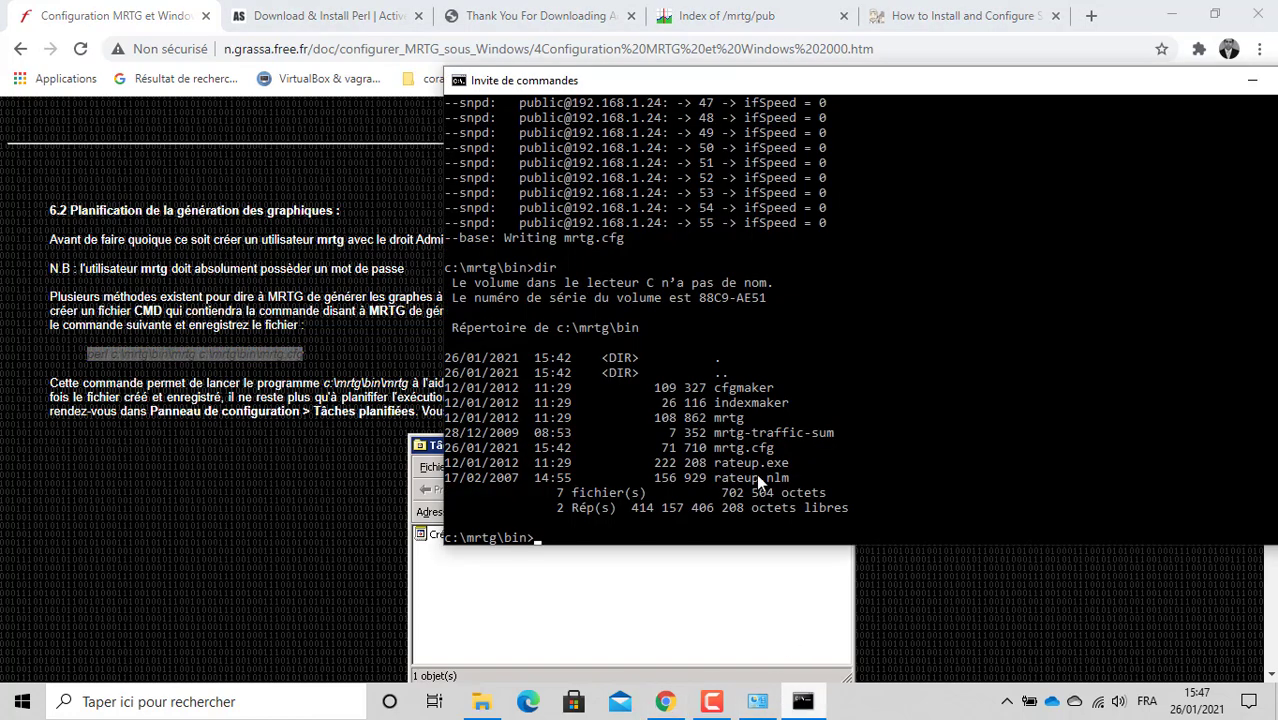
left_click(738, 447)
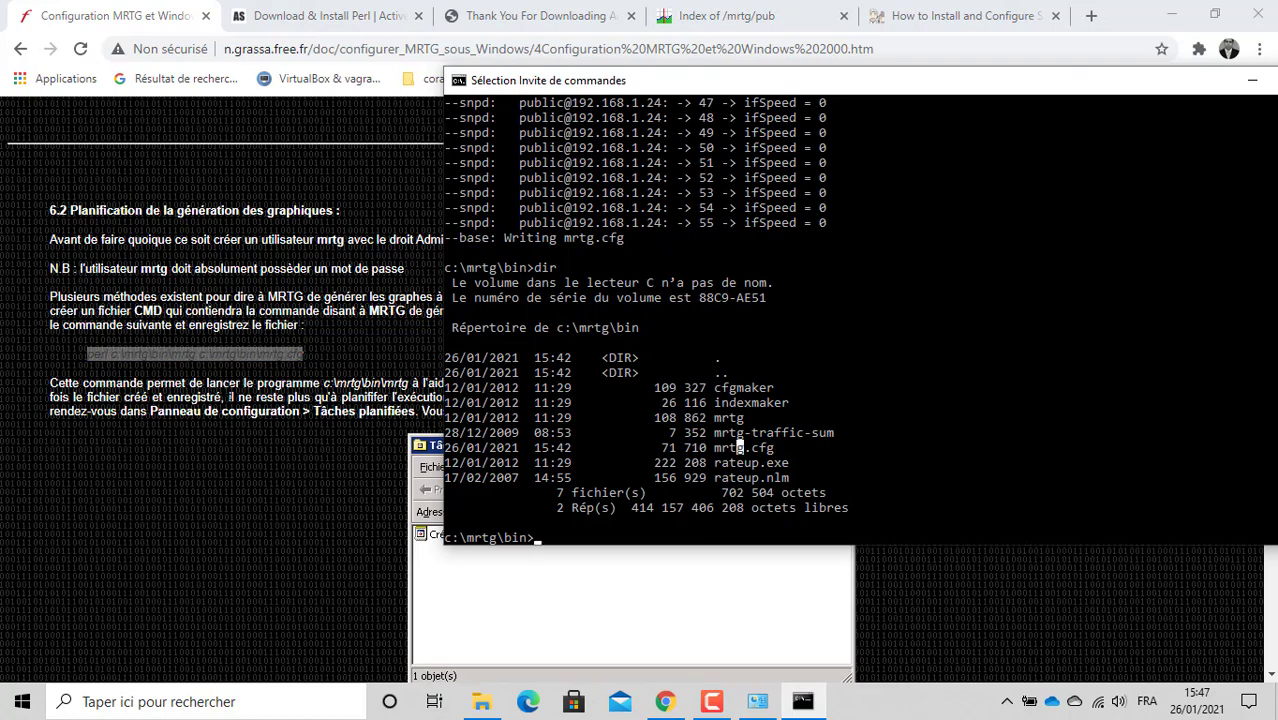
left_click(305, 368)
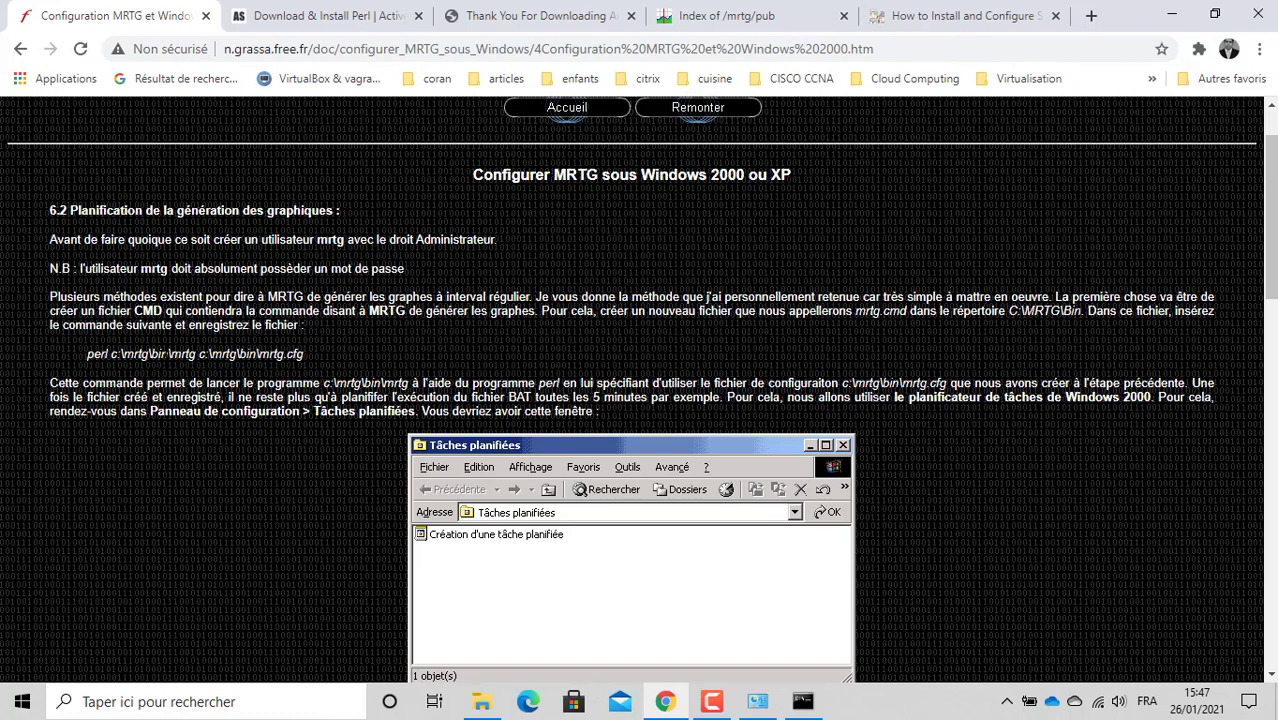
left_click(802, 701)
left_click(769, 449)
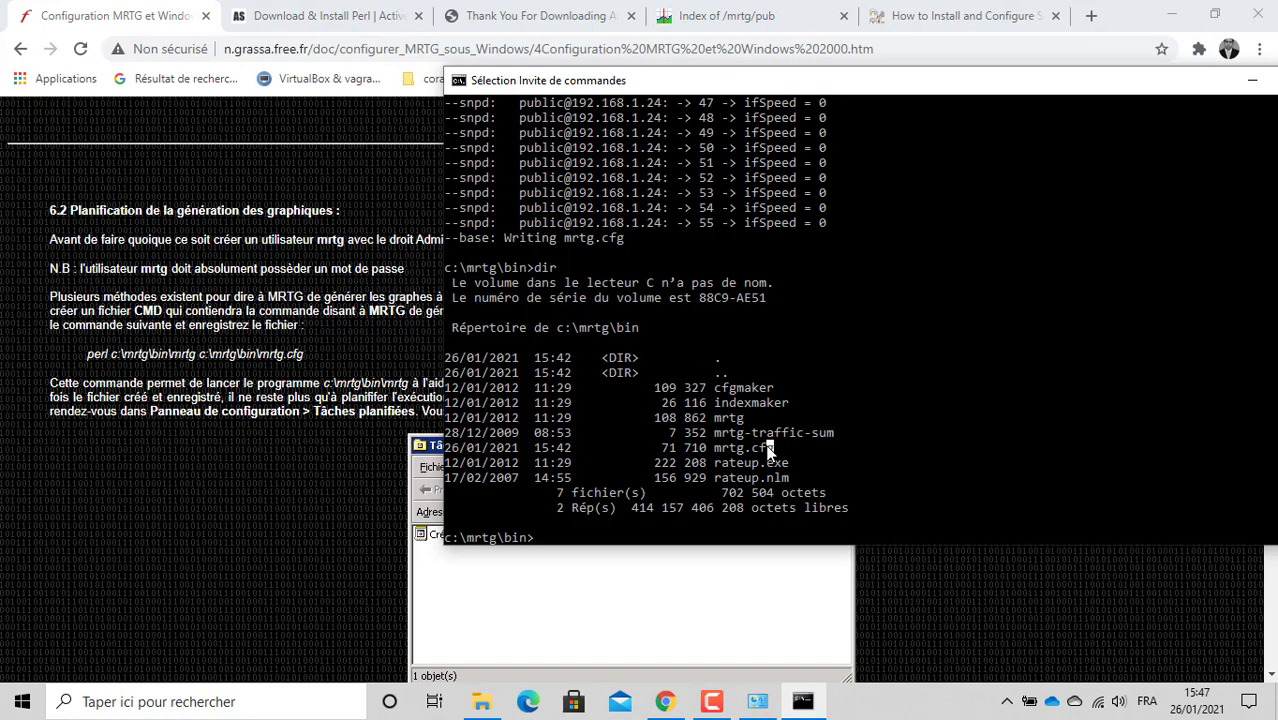
Step: Type perl c:\mrtg\bin\mrtg c:\mrtg\bin\mrtg.cfg, then open the empty mrtgdata folder in Explorer
type("perl")
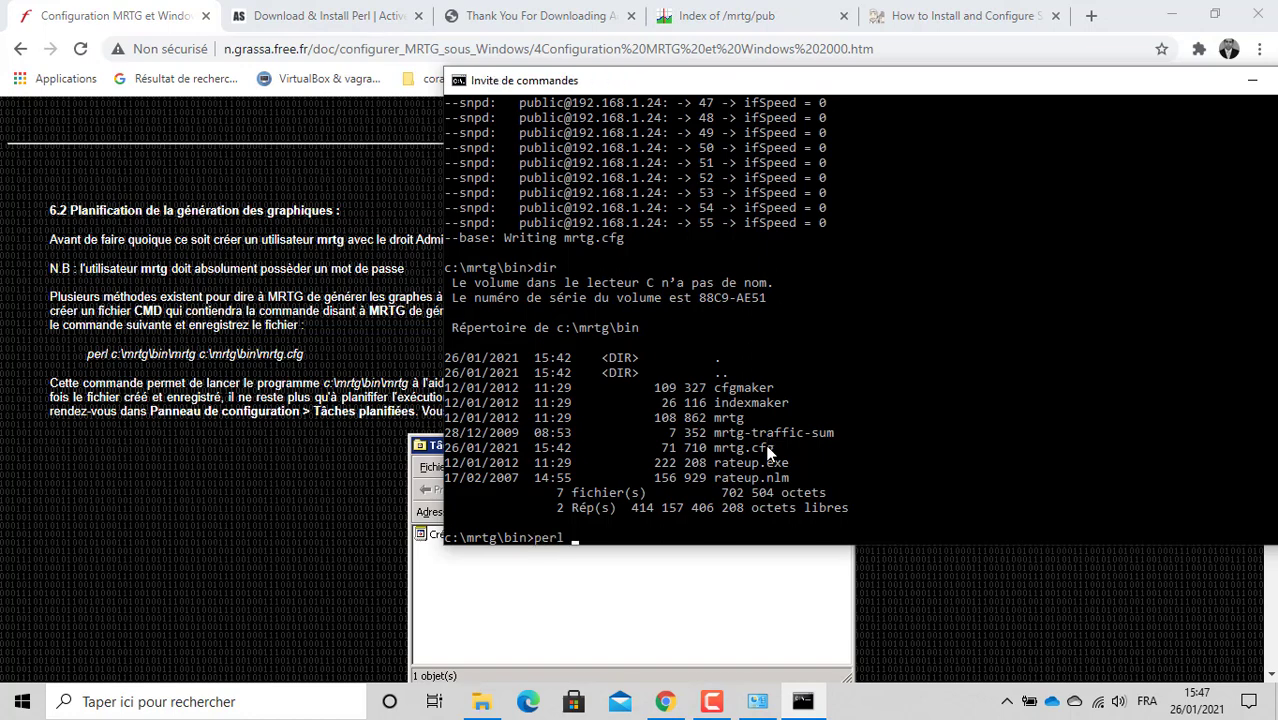
type(" c:")
key("BackSpace")
type("\\mrtg\\bin\\mrtg")
type("c:")
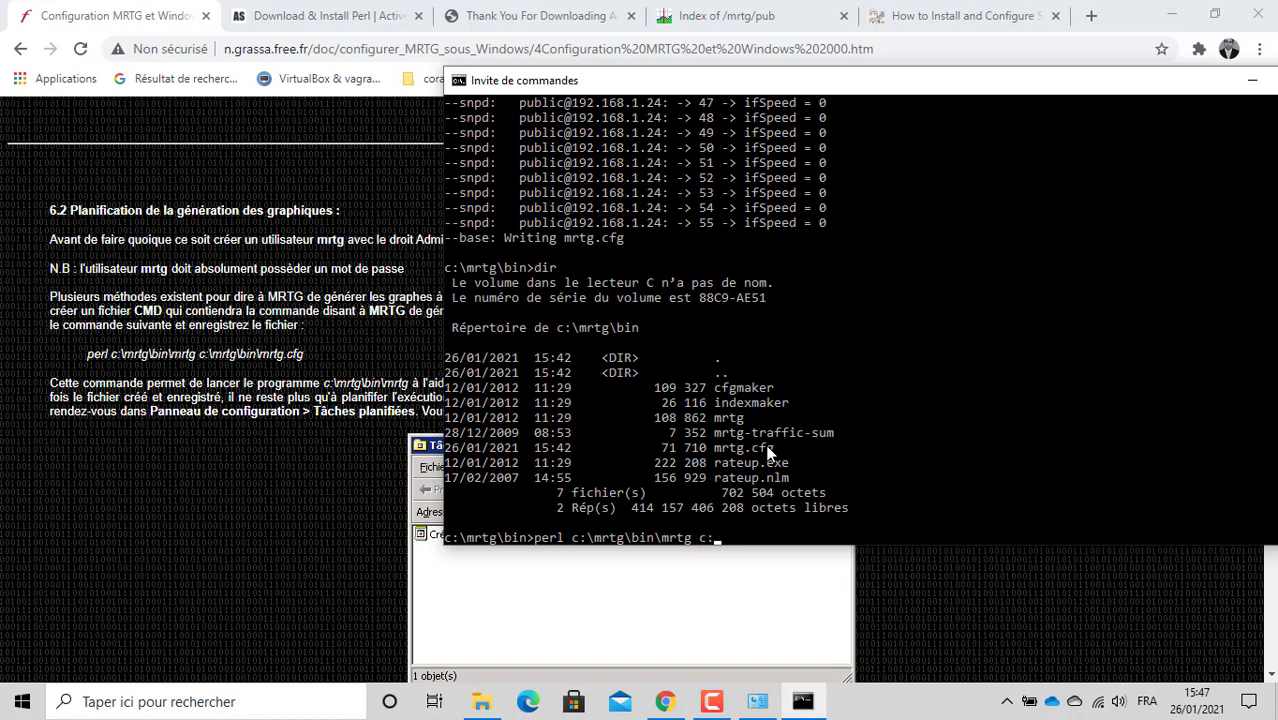
type("\\mrtg\\bin\\mrtg")
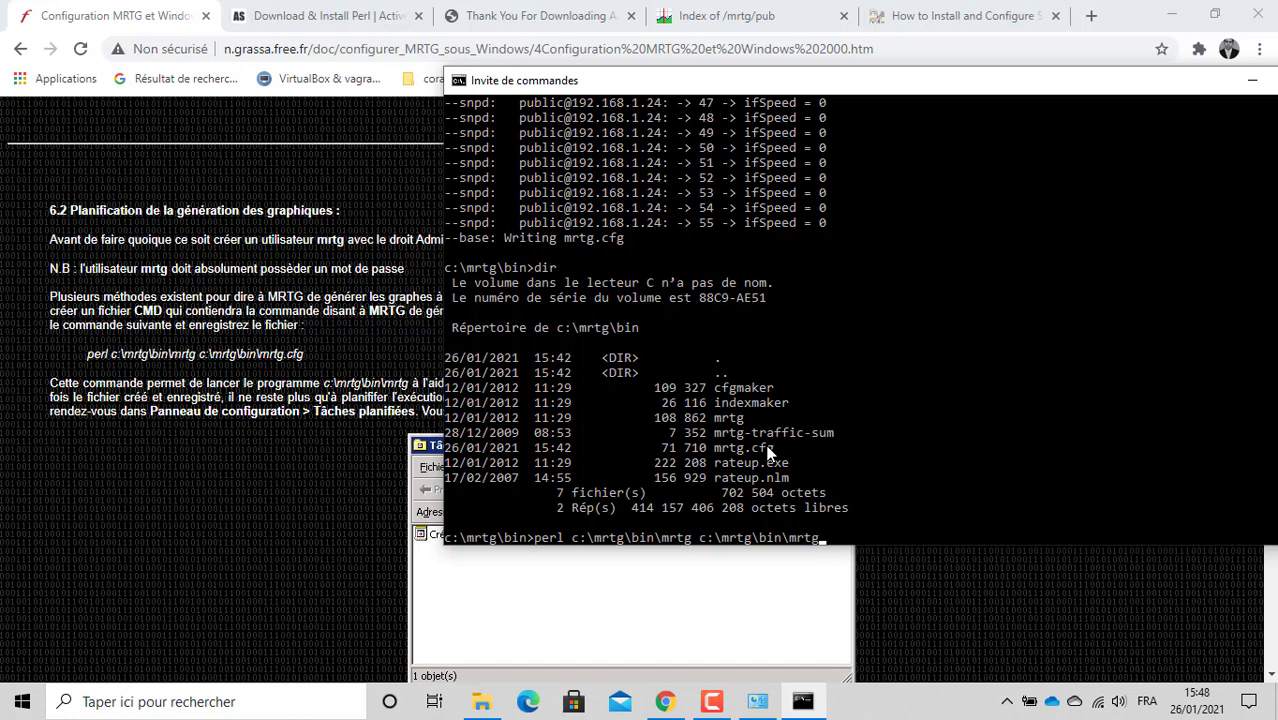
type(".cfg")
left_click(481, 701)
double_click(302, 182)
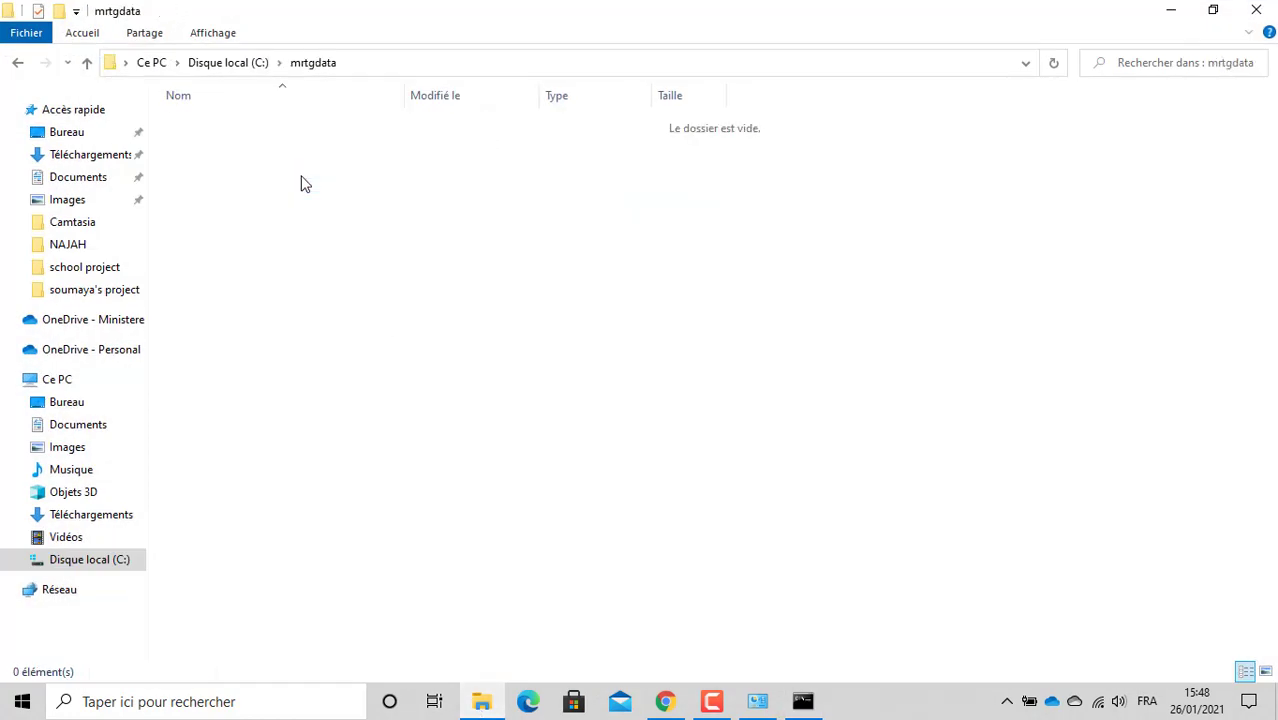
Step: Run the perl mrtg command, then open 192.168.1.24_12.html from mrtgdata in Google Chrome
left_click(803, 701)
key("Return")
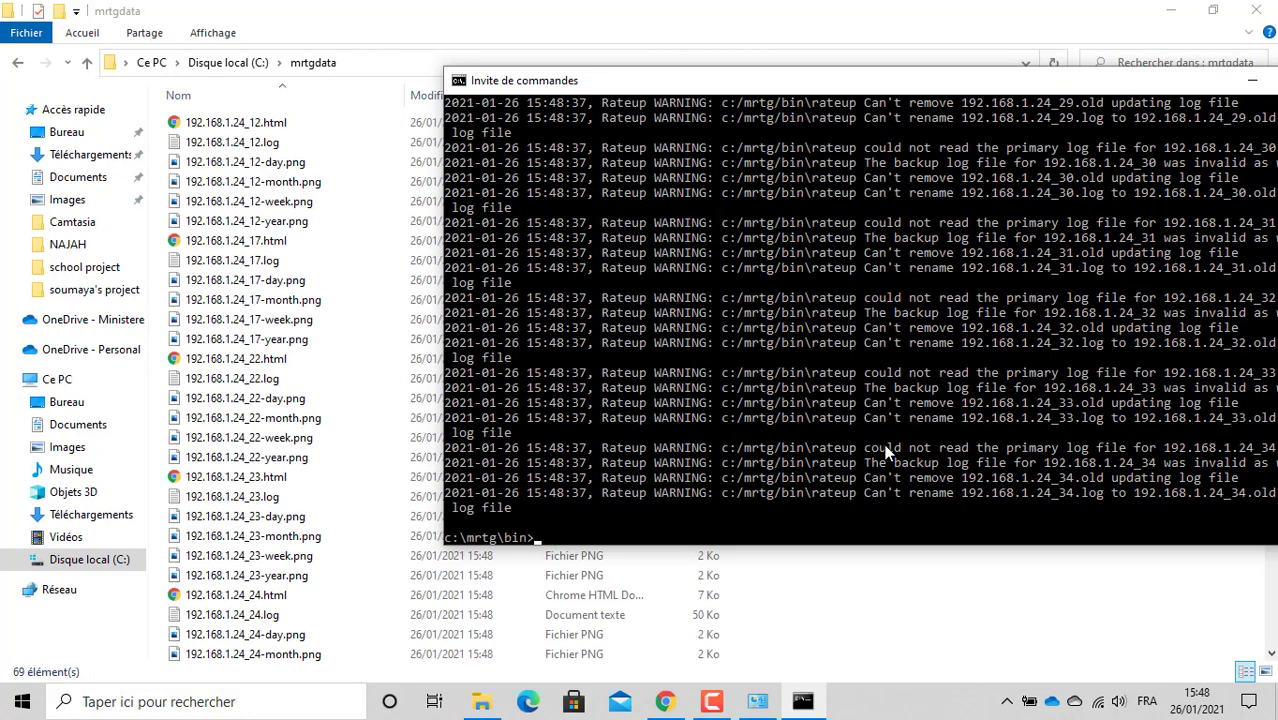
left_click(231, 128)
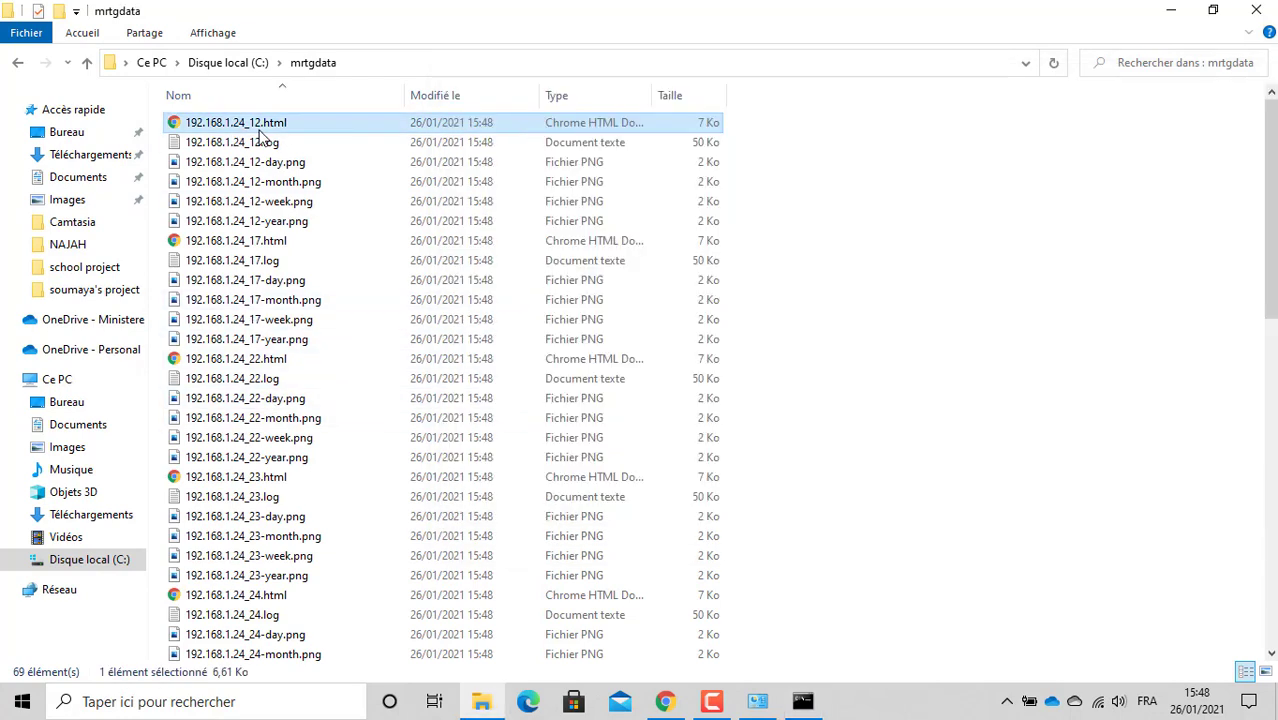
double_click(256, 124)
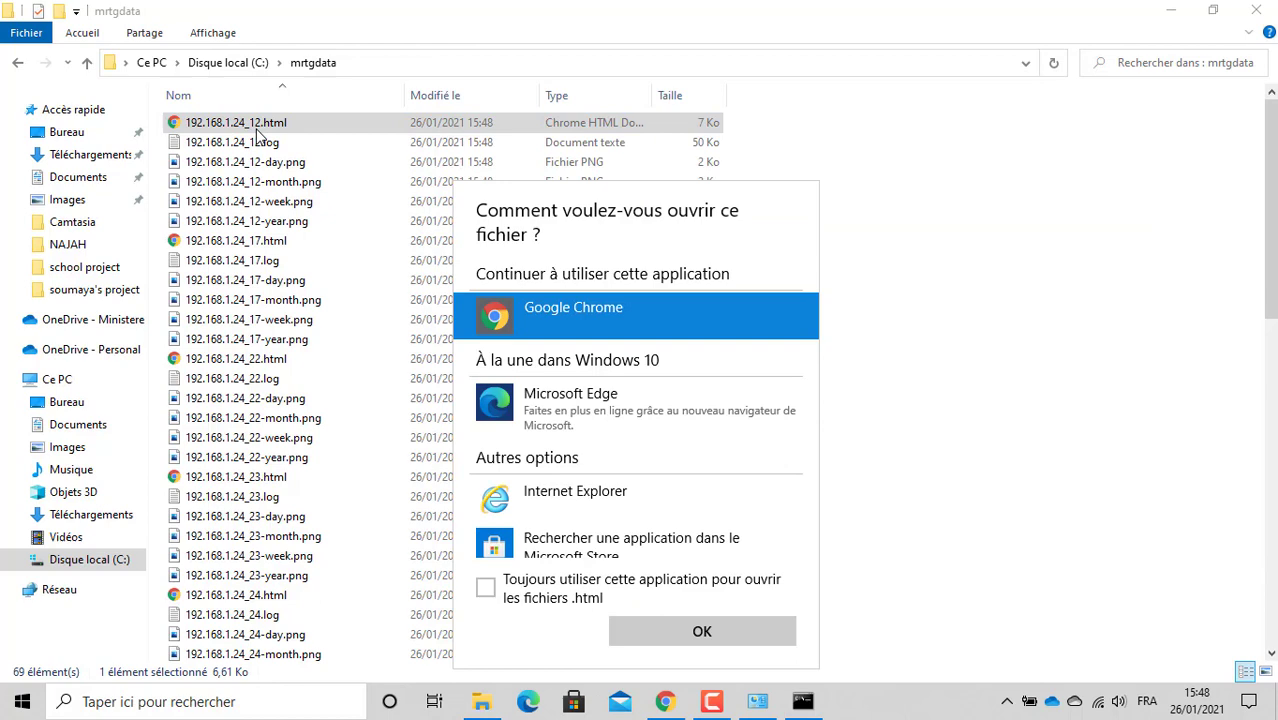
double_click(565, 309)
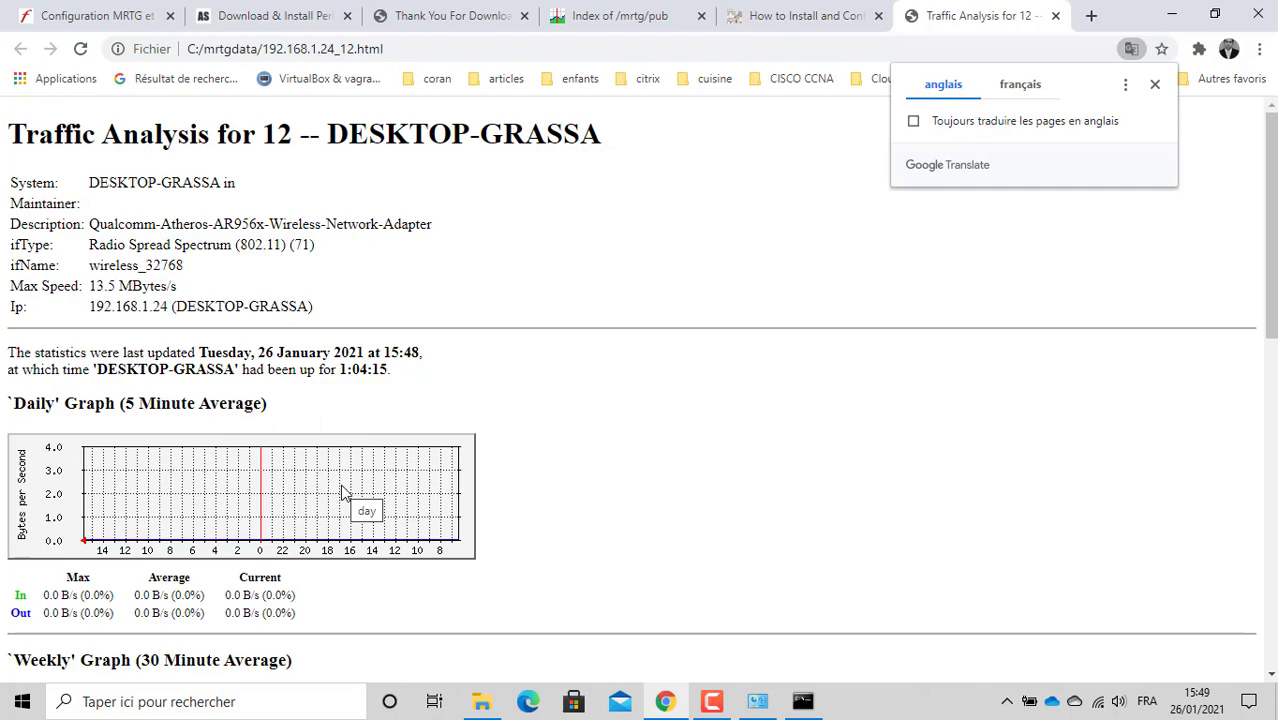
Step: Reach the MRTG configuration article through the site's home and systems/network courses pages
left_click(113, 21)
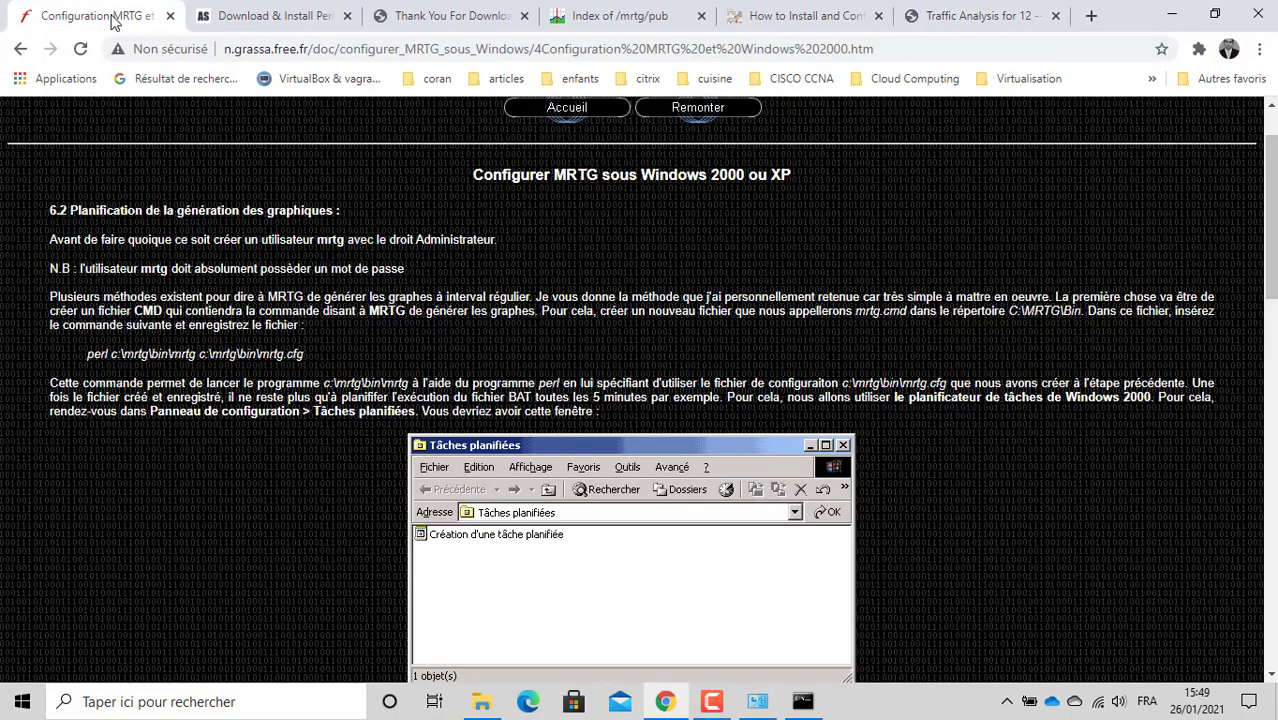
left_click(586, 17)
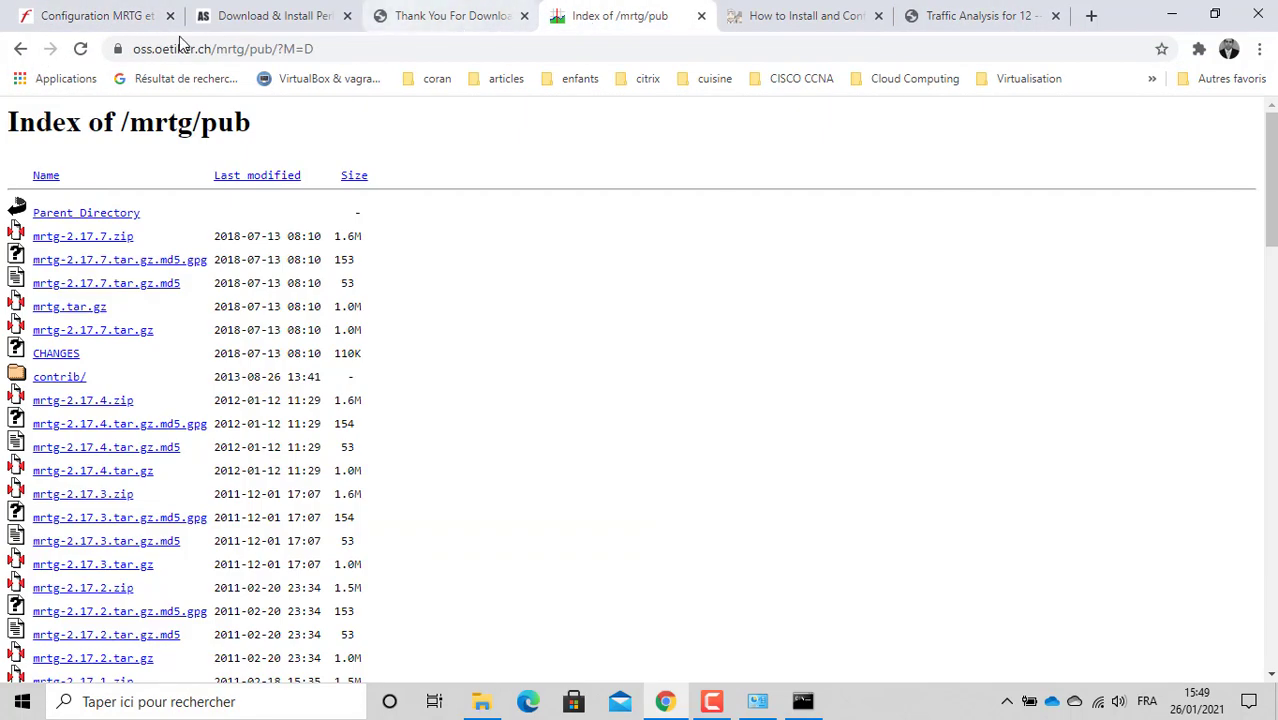
left_click(126, 22)
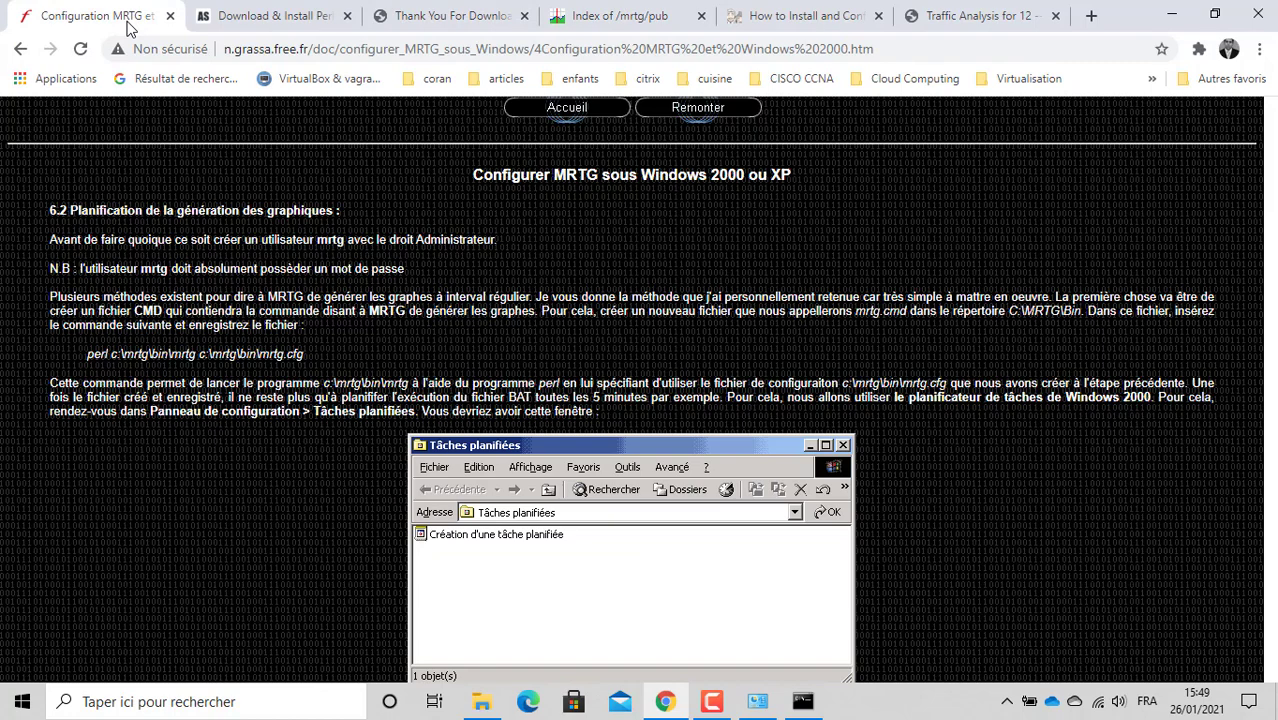
left_click(549, 116)
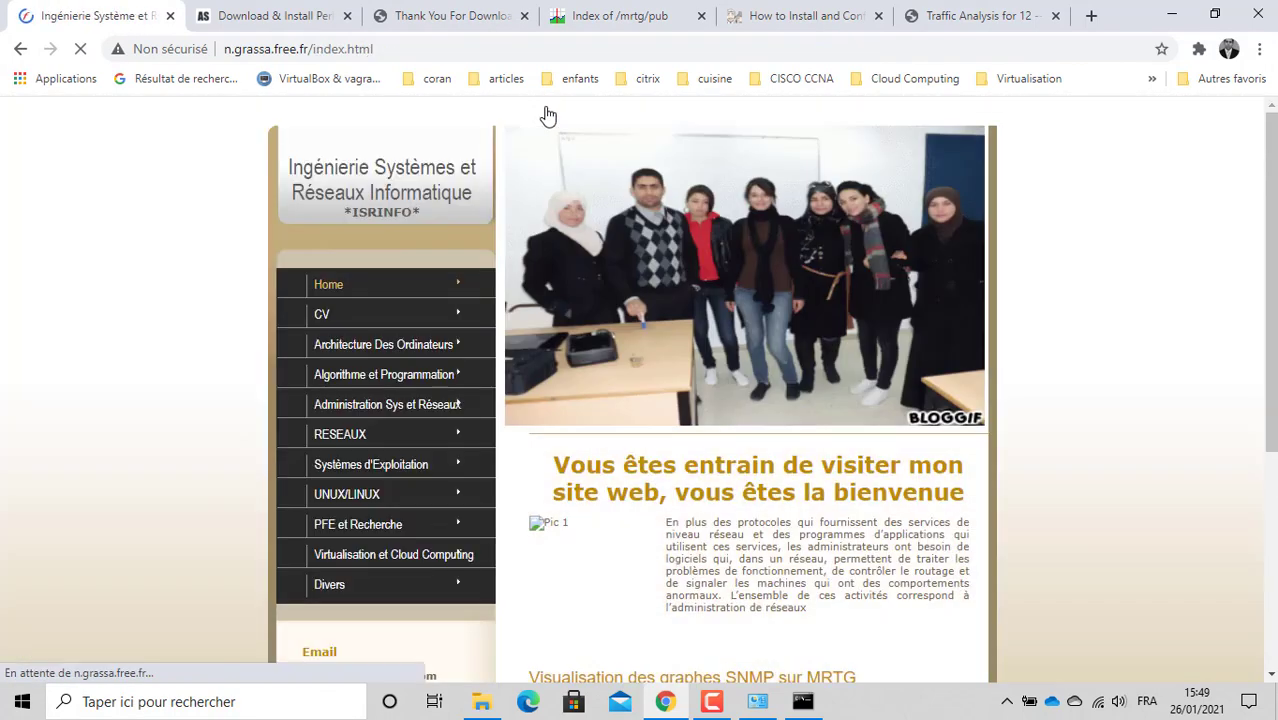
left_click(386, 408)
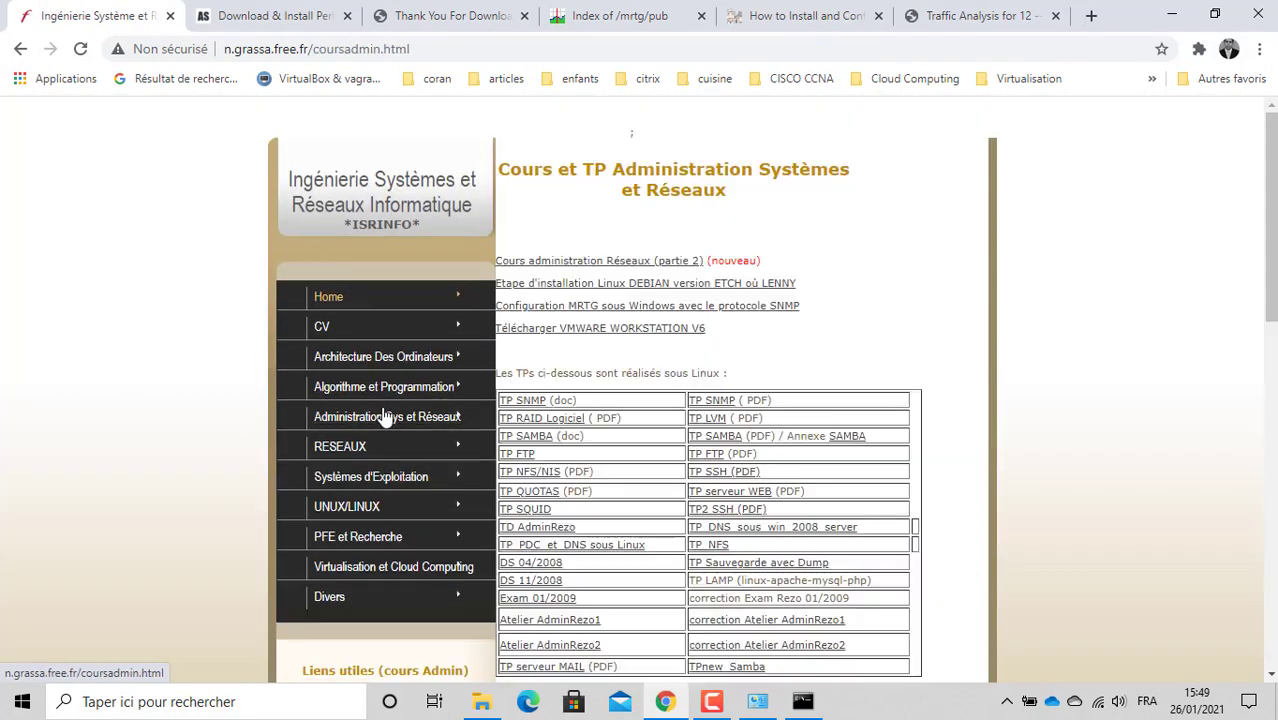
left_click(722, 310)
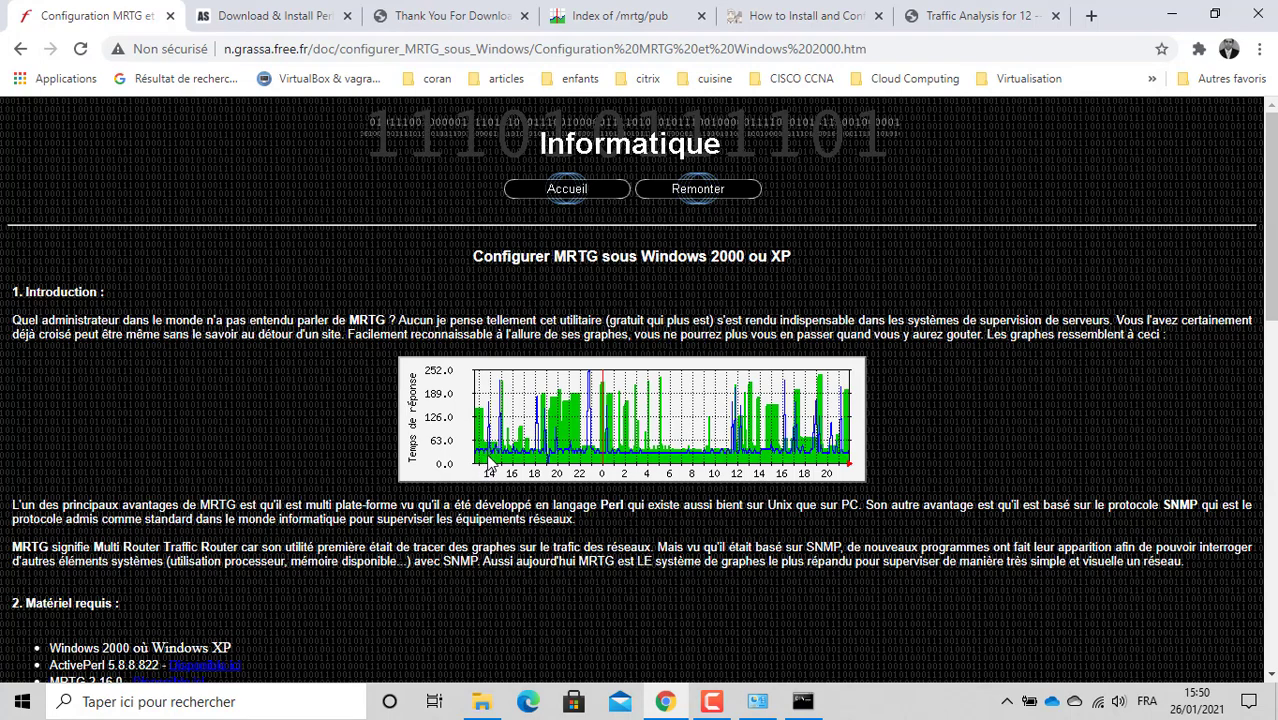
Step: Go back to the MRTG scheduling section 6.2 and minimize Chrome
left_click(20, 49)
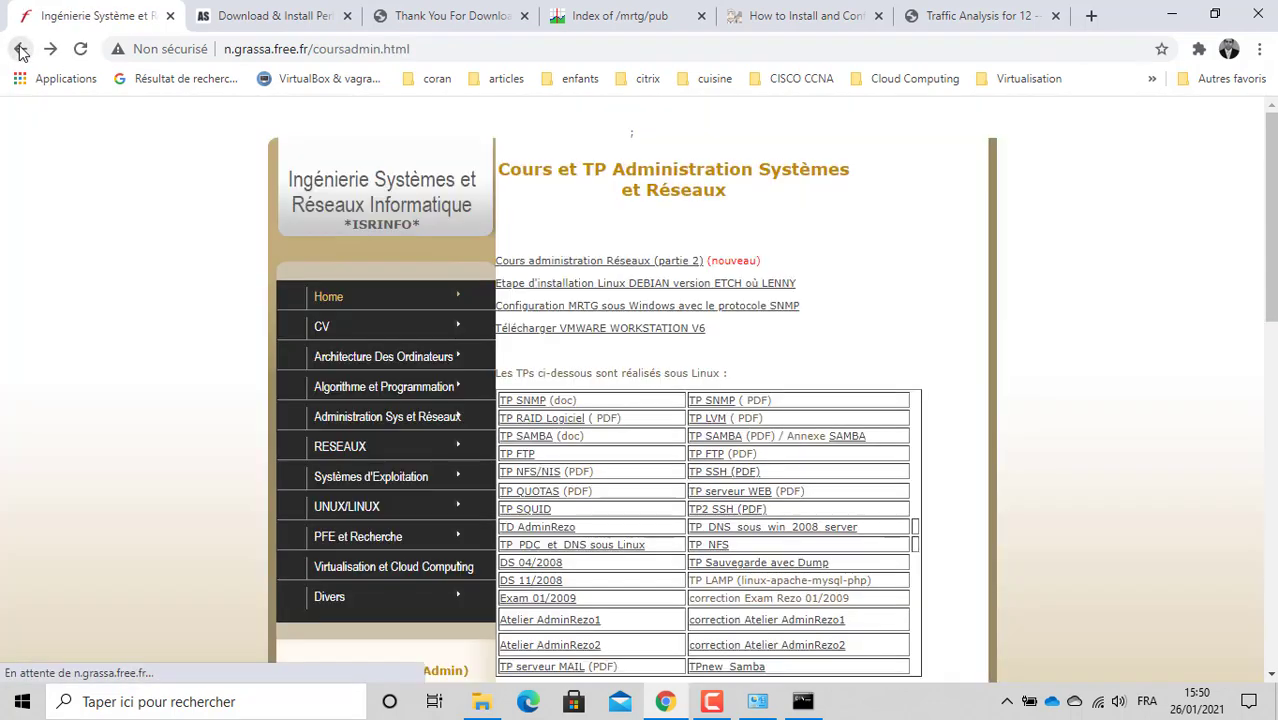
left_click(20, 49)
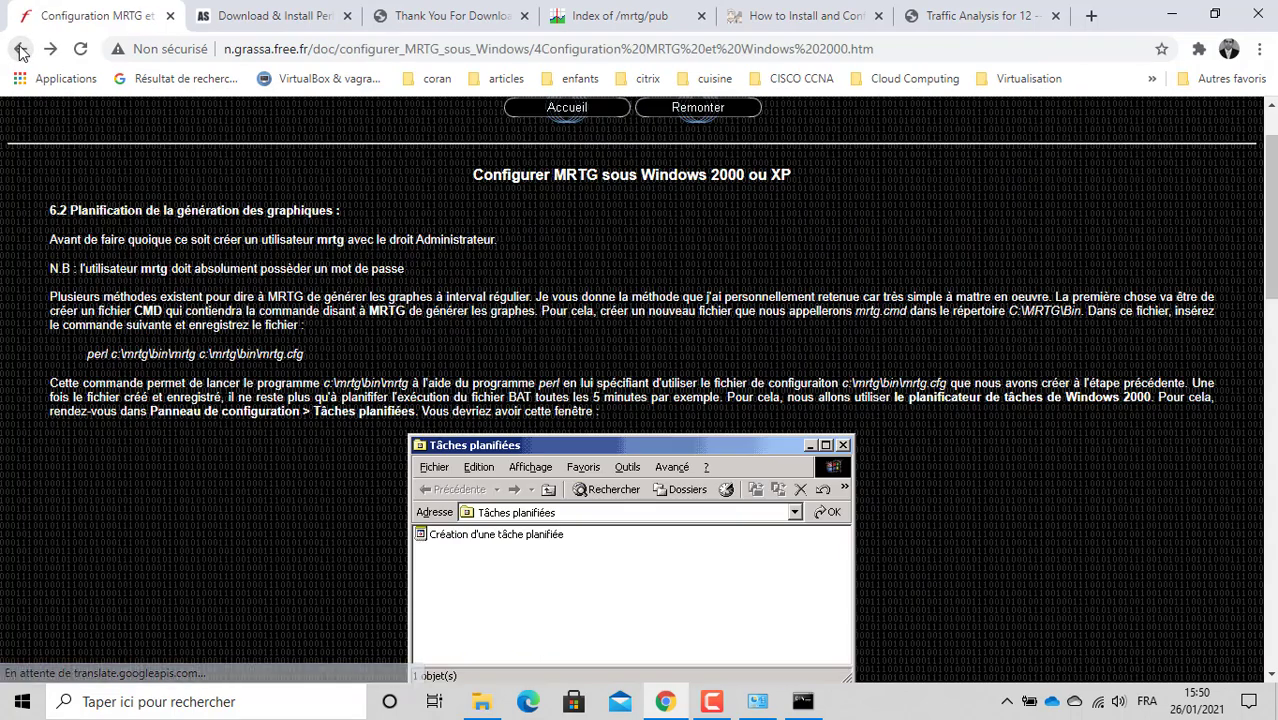
left_click(668, 705)
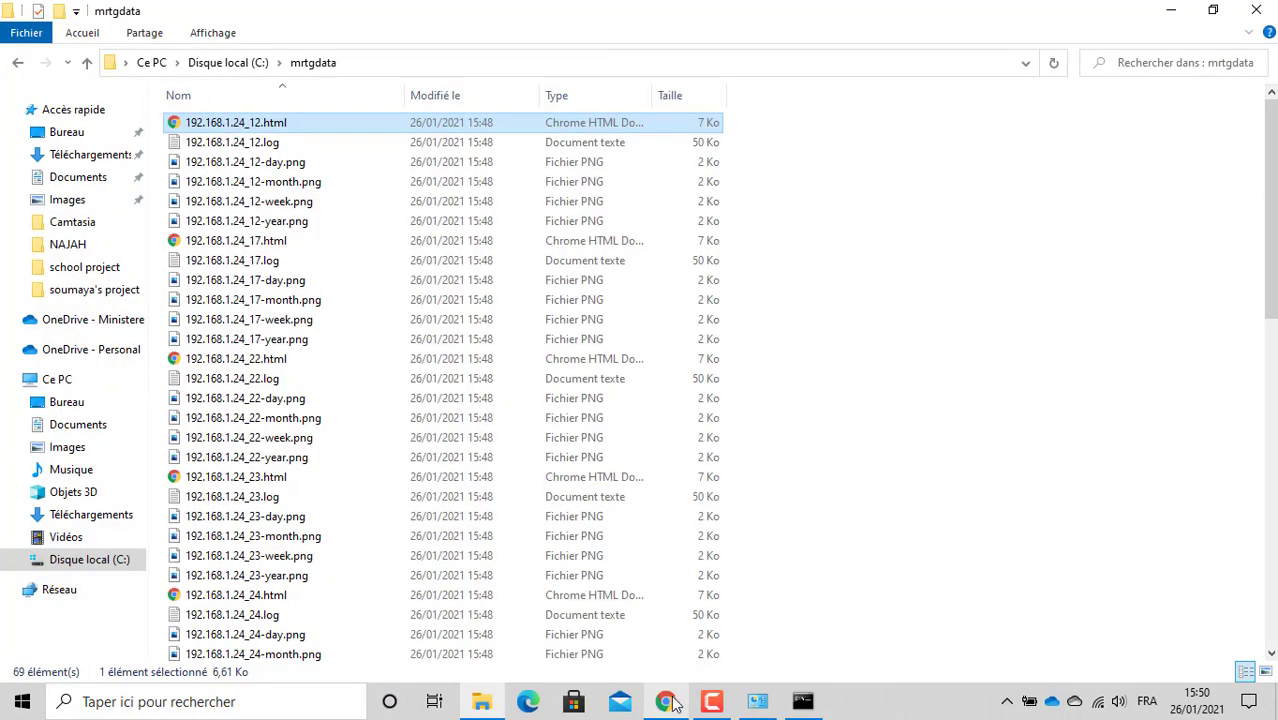
Step: Reopen 192.168.1.24_12.html in Chrome, then switch back to the Configuration MRTG tab
double_click(266, 127)
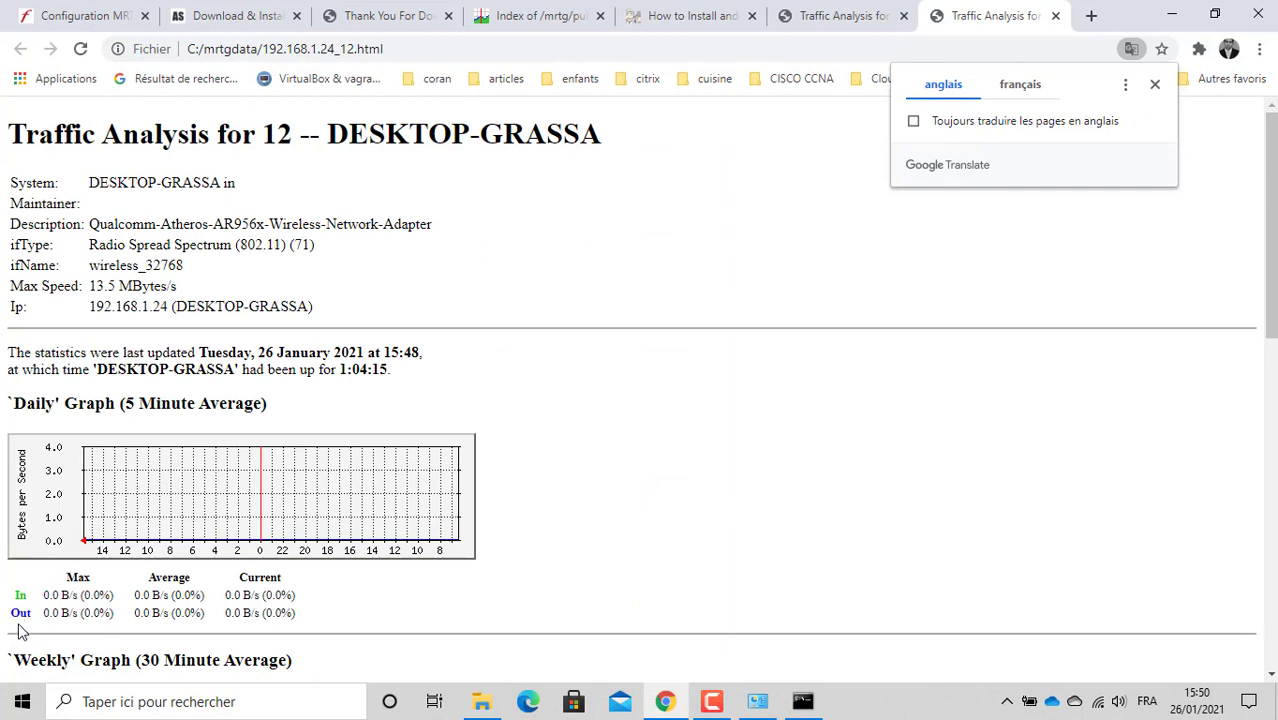
left_click(1172, 18)
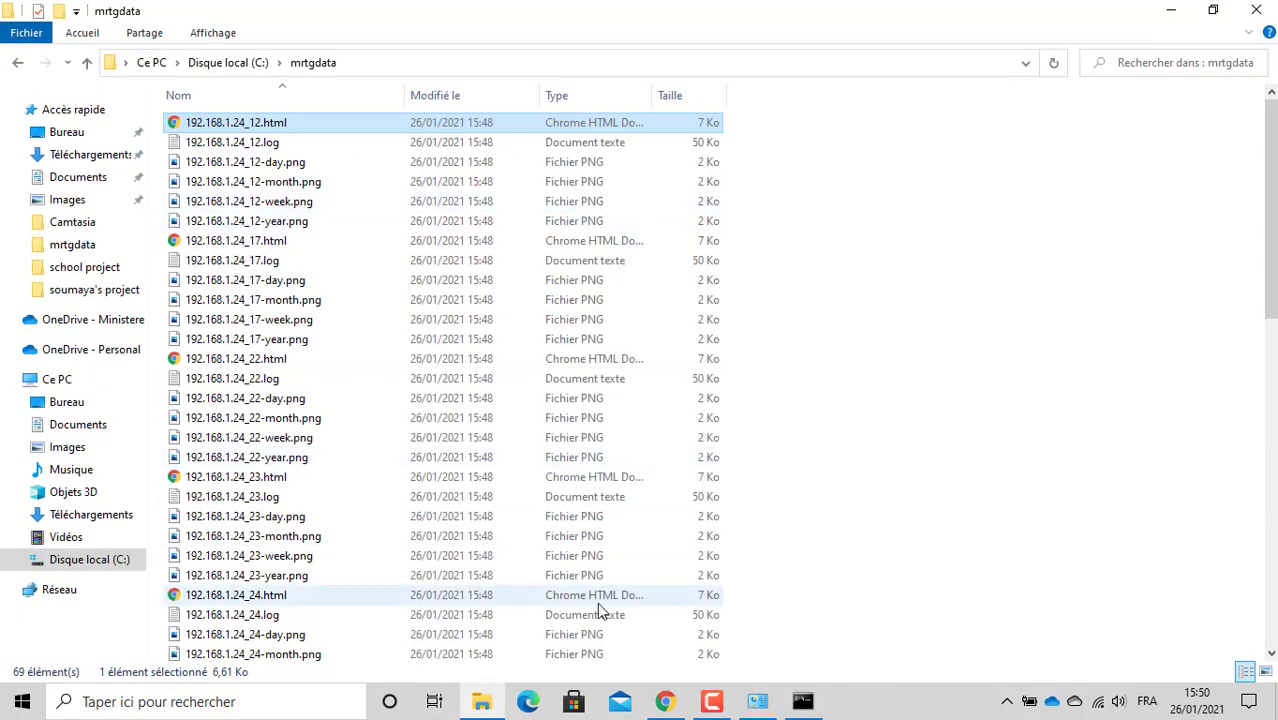
mouse_move(775, 711)
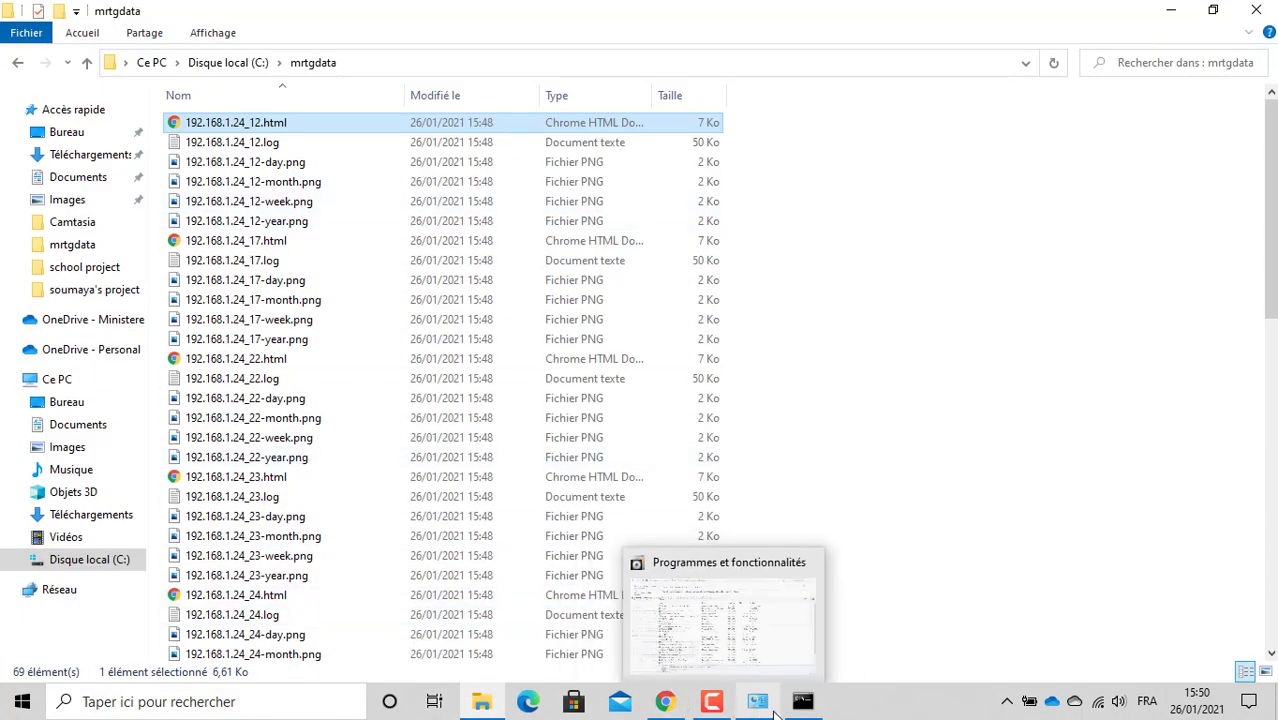
left_click(481, 705)
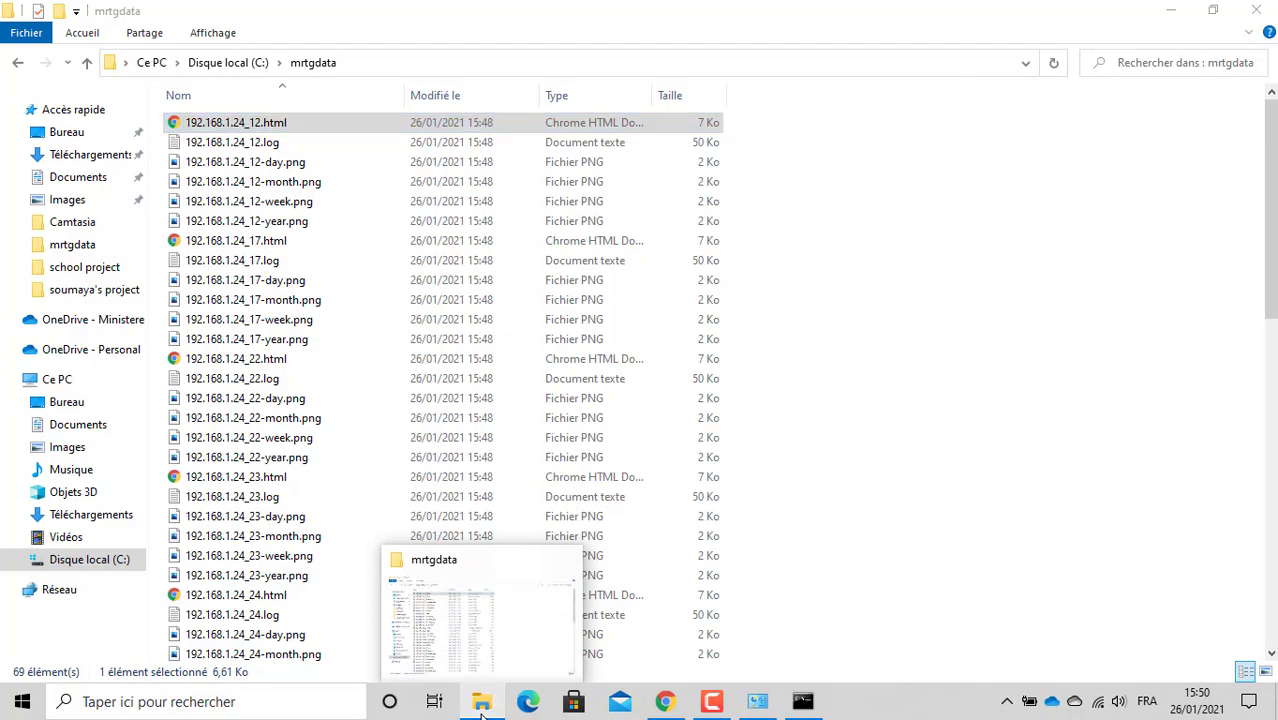
left_click(481, 705)
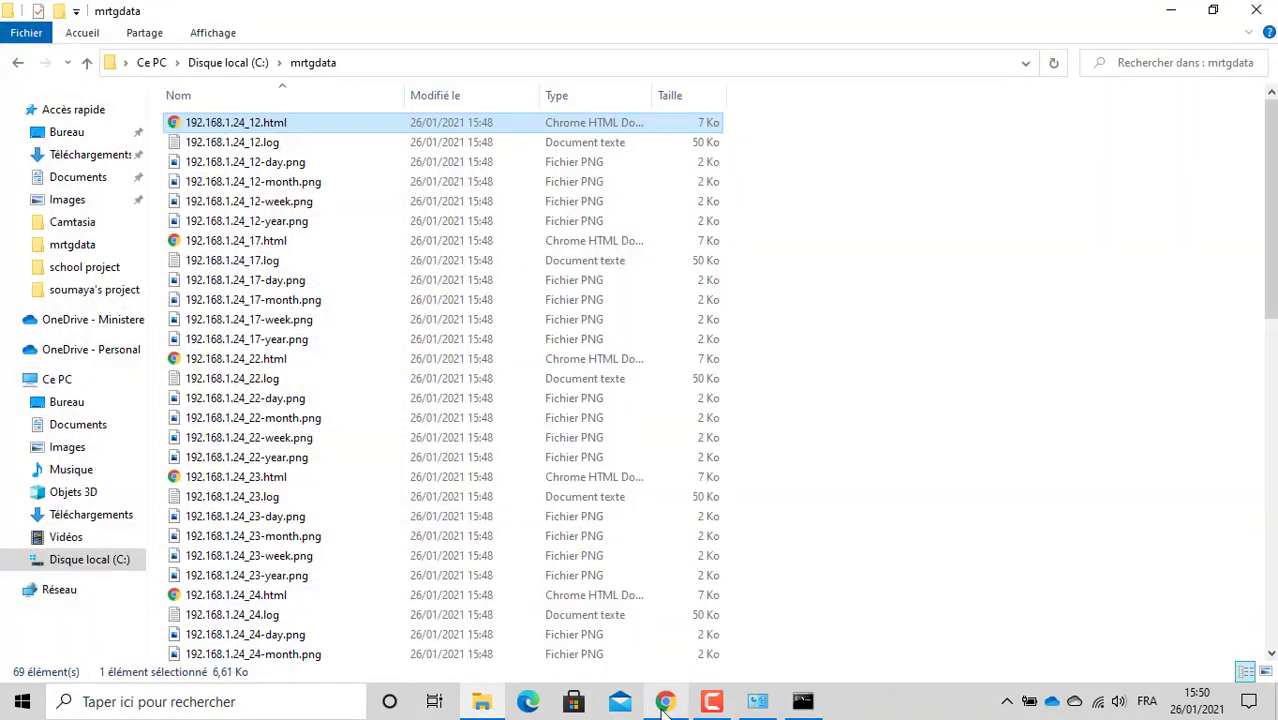
left_click(664, 703)
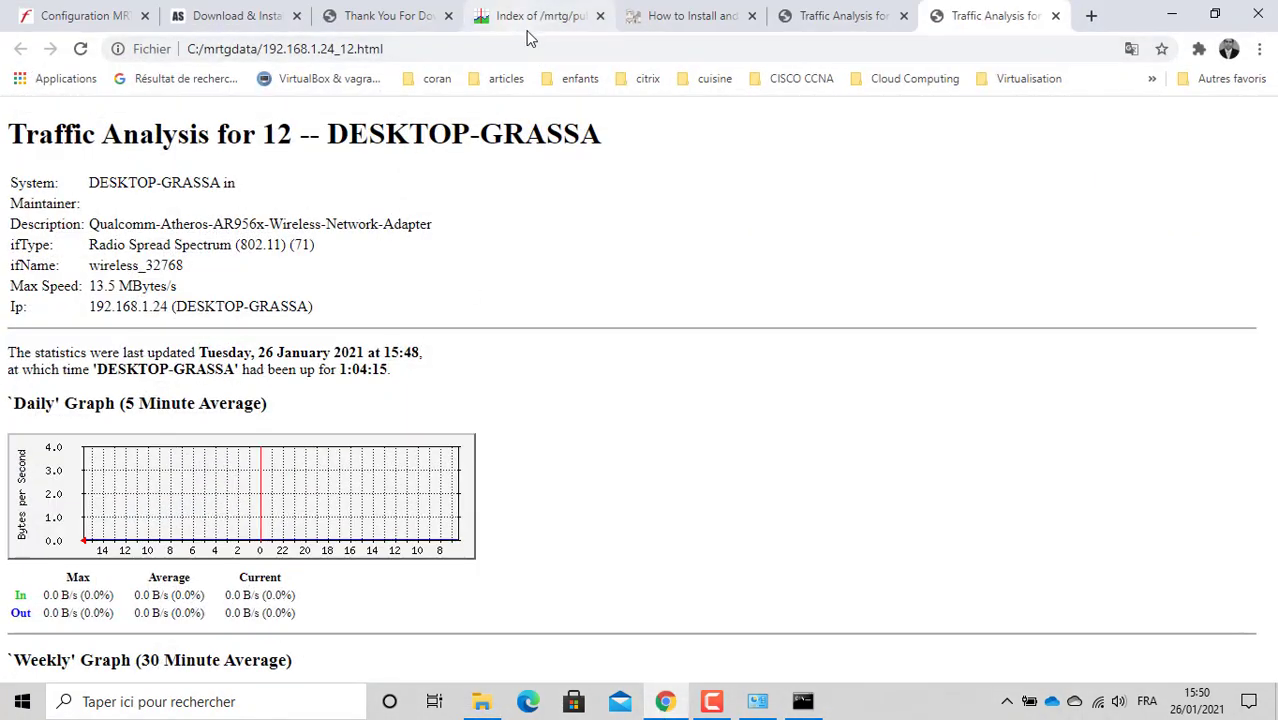
left_click(531, 30)
left_click(80, 12)
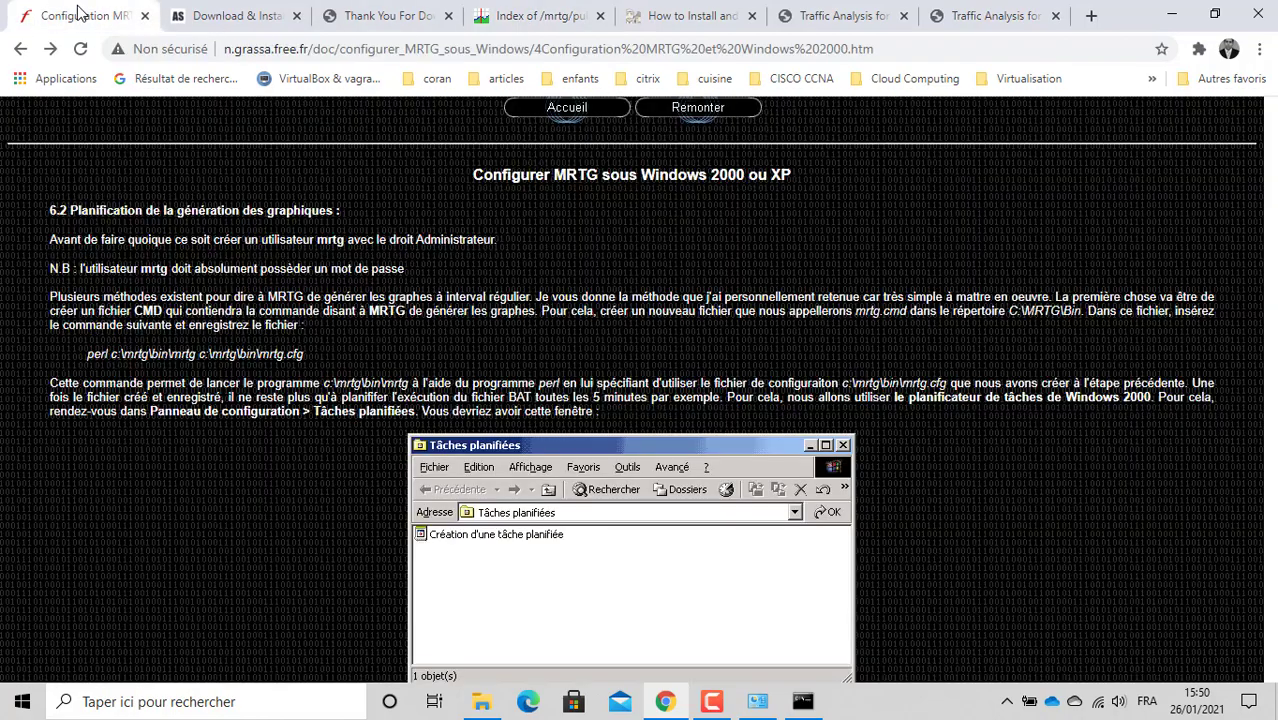
Step: Review the scheduling screenshots and select 'perl c:\mrtg\bin\mrtg c:\mrtg\bin\mrtg.cfg' in section 6.2
scroll(559, 399, "down", 3)
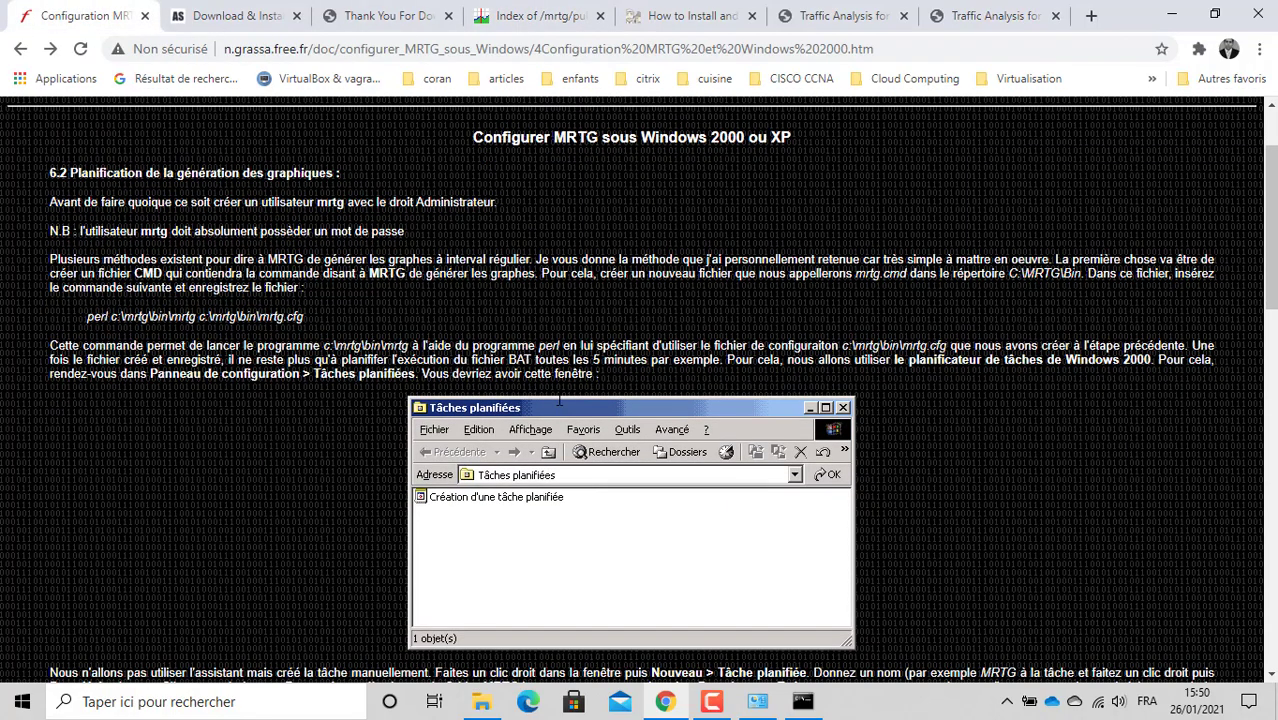
scroll(559, 399, "down", 5)
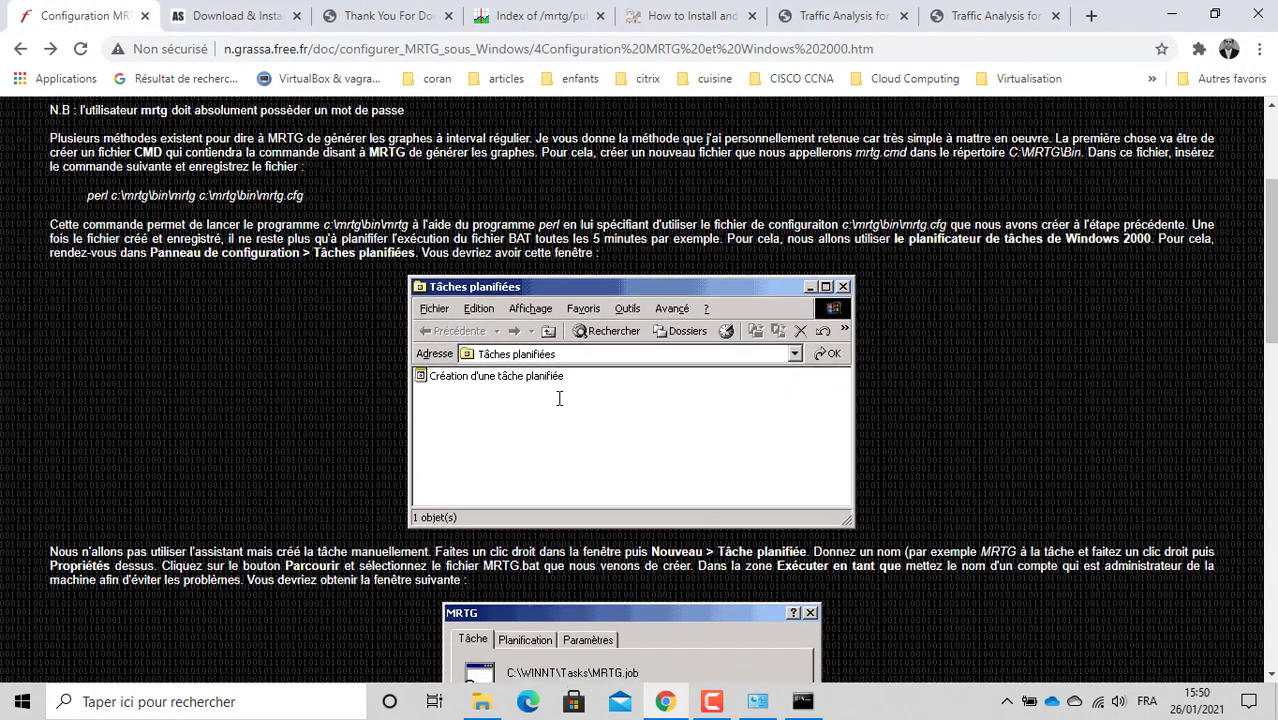
scroll(559, 399, "down", 3)
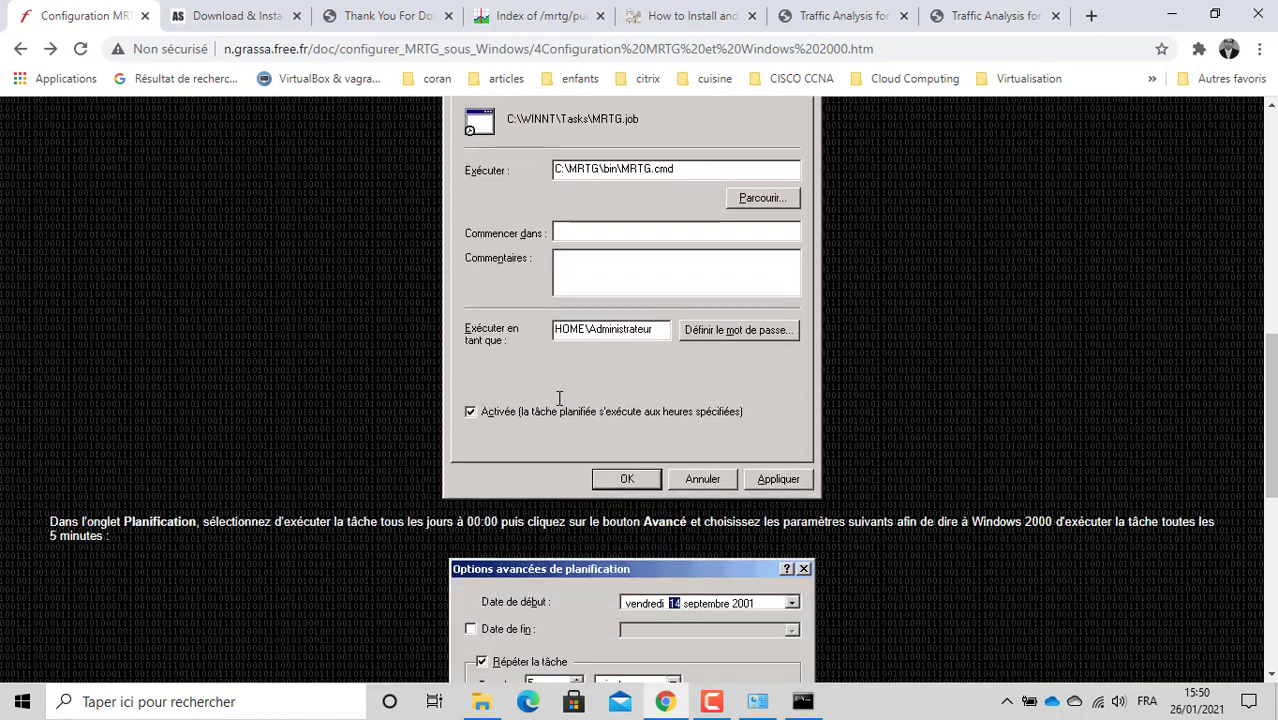
scroll(559, 399, "down", 5)
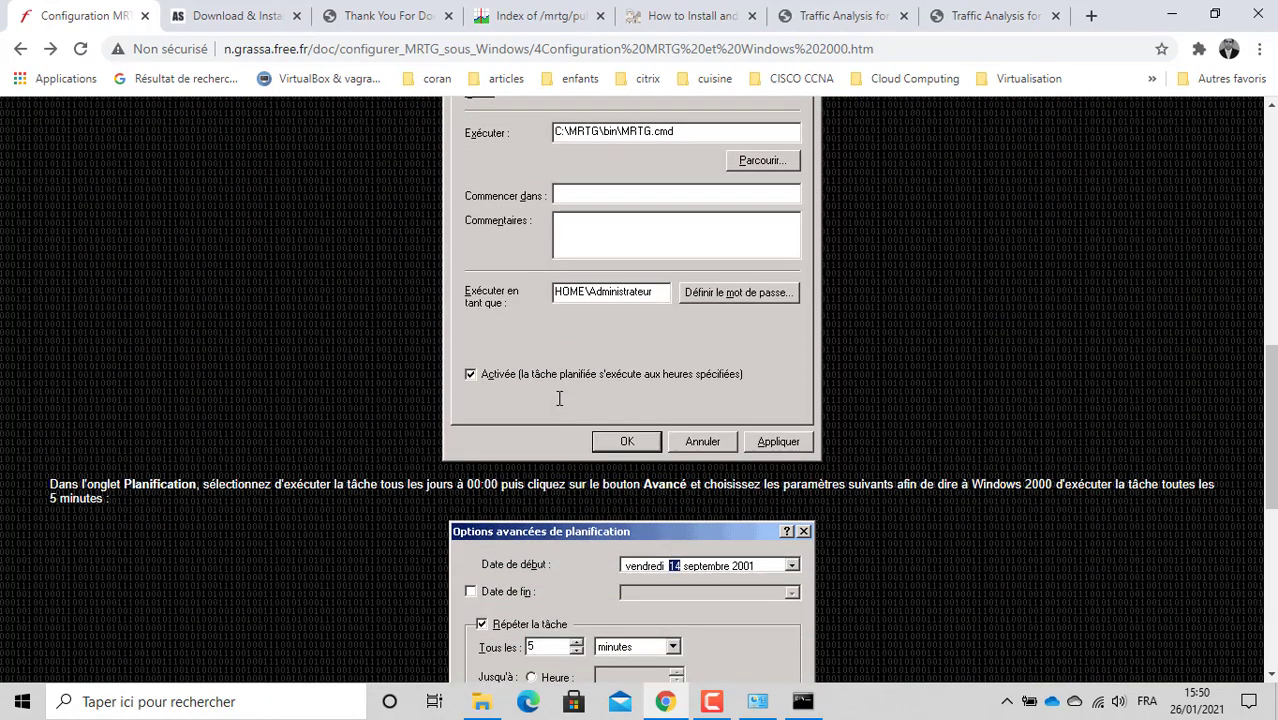
scroll(559, 399, "down", 3)
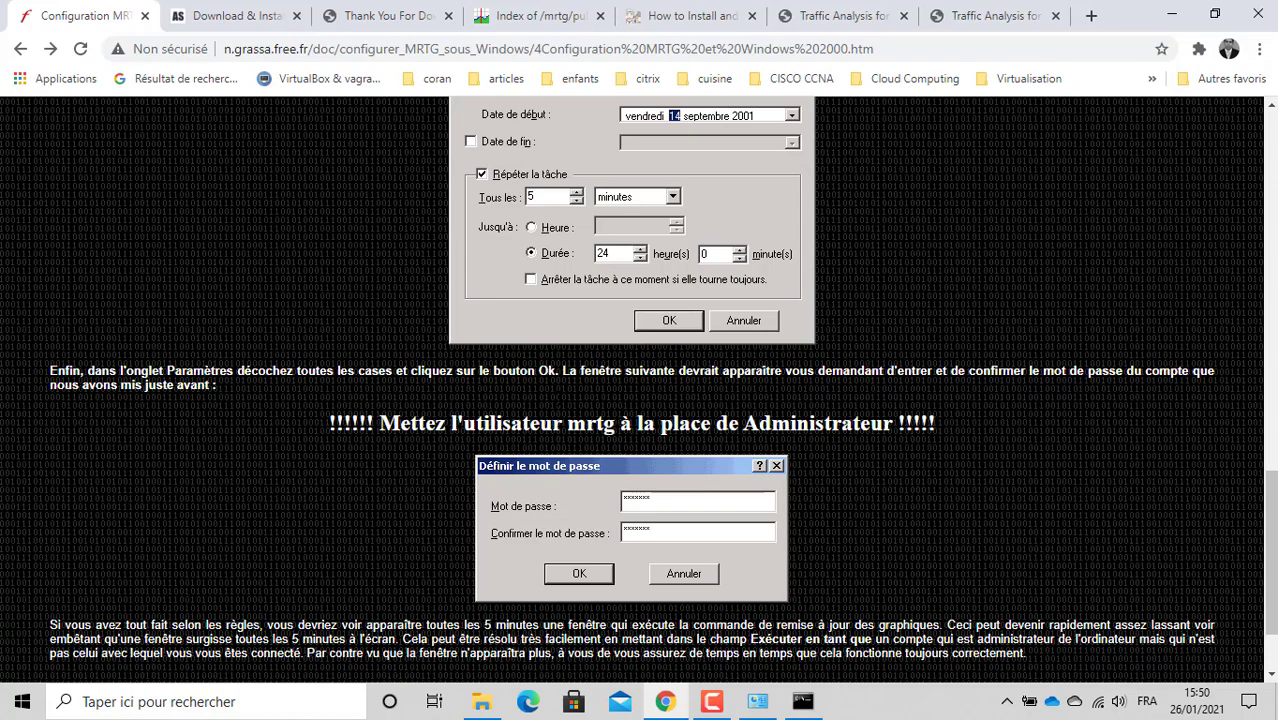
scroll(559, 398, "up", 15)
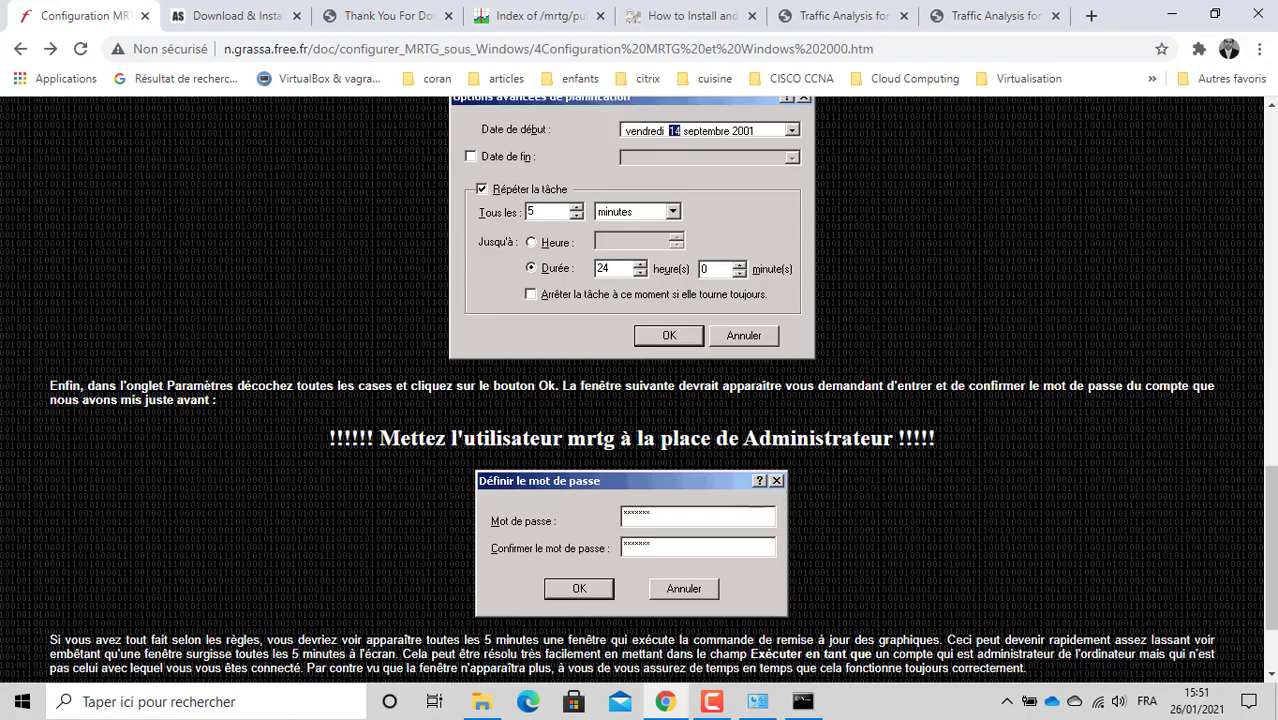
scroll(559, 398, "up", 3)
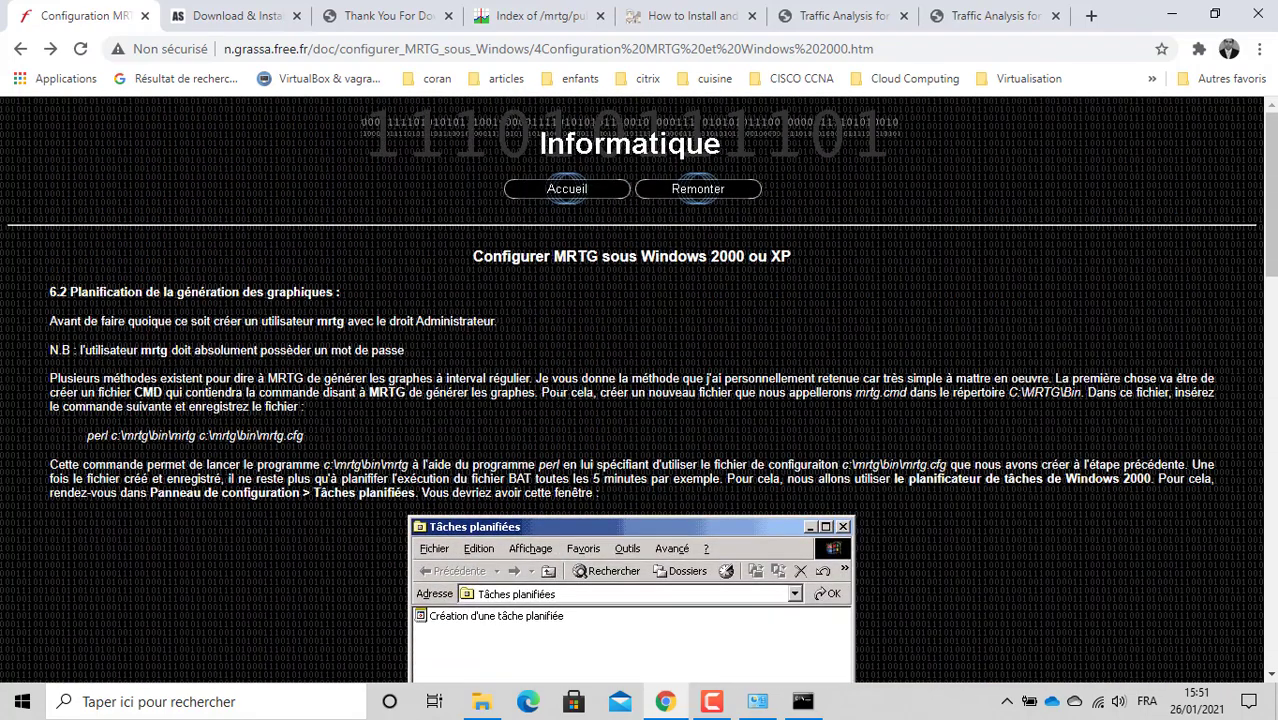
triple_click(183, 435)
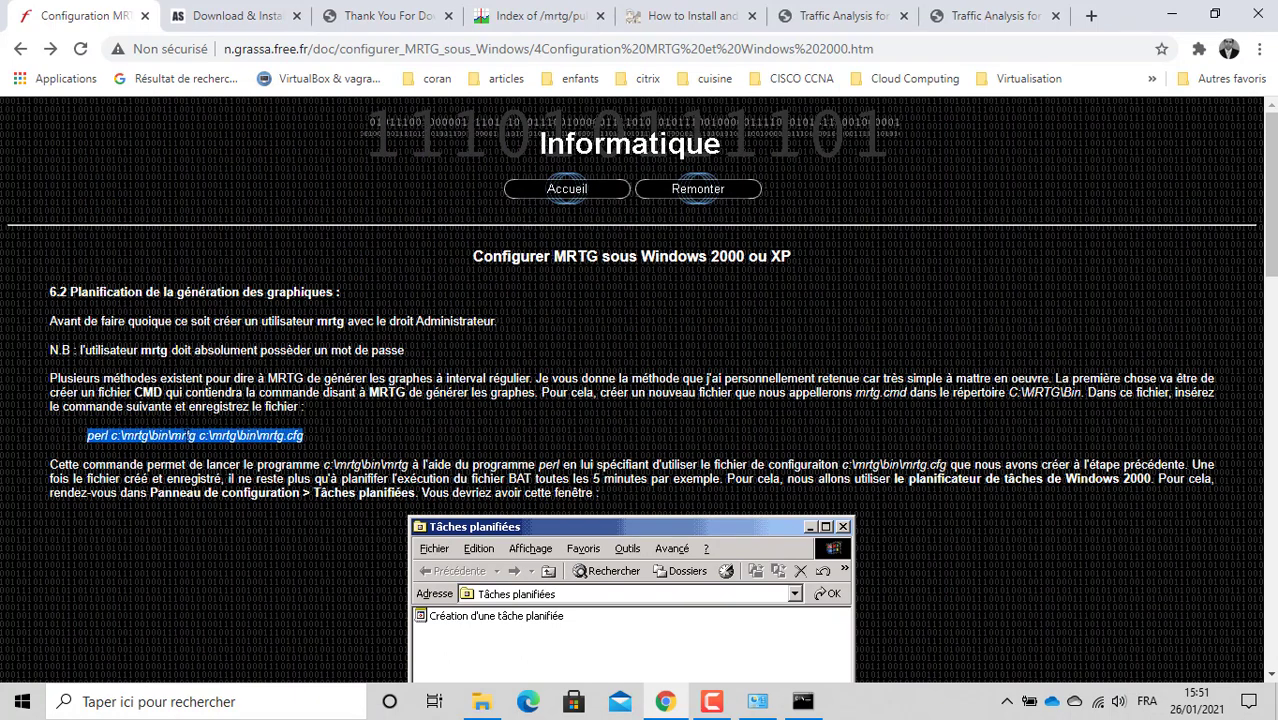
mouse_move(679, 706)
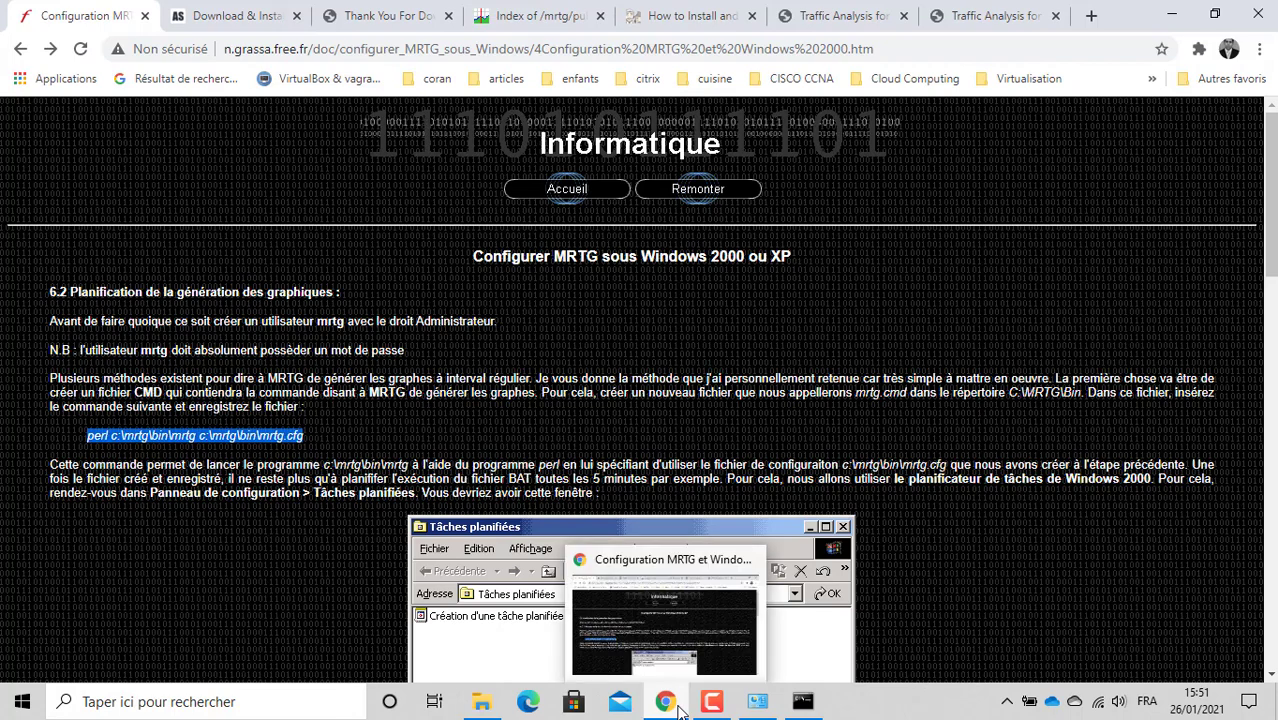
Step: Search 'p' to open Panneau de configuration, then go to Système et sécurité > Sécurité et maintenance
left_click(245, 703)
type("p")
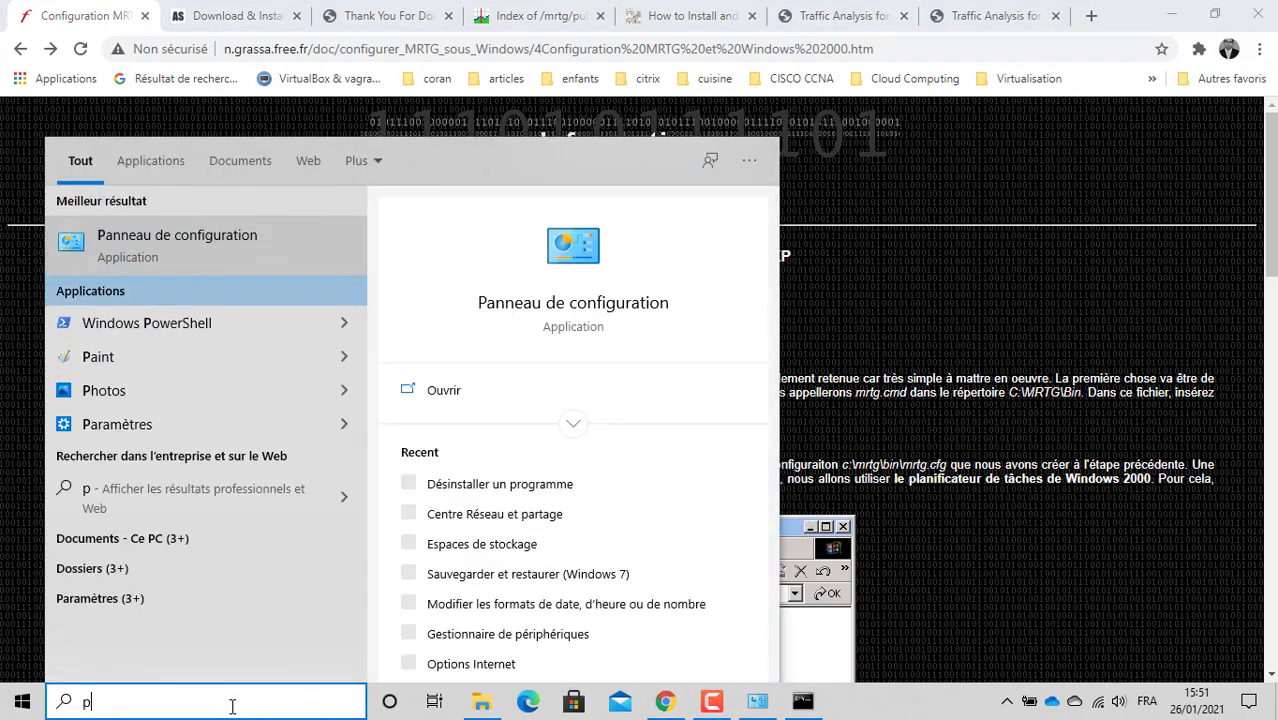
left_click(253, 255)
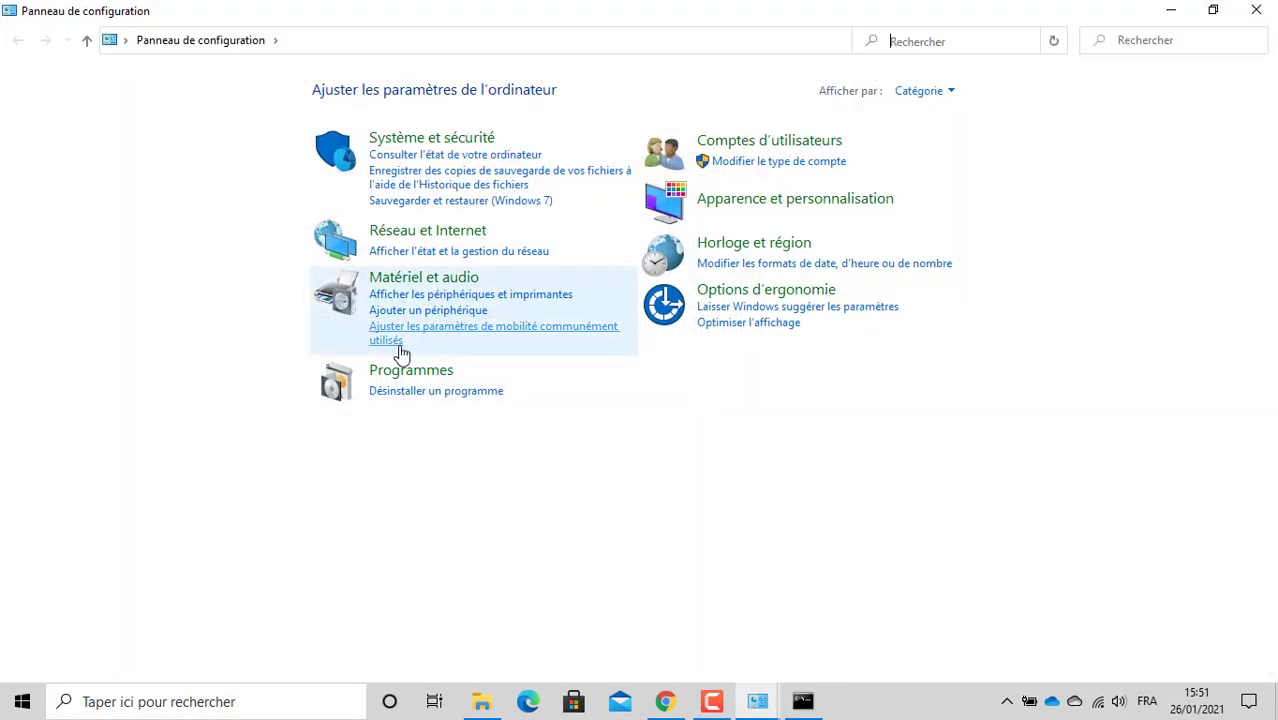
left_click(442, 137)
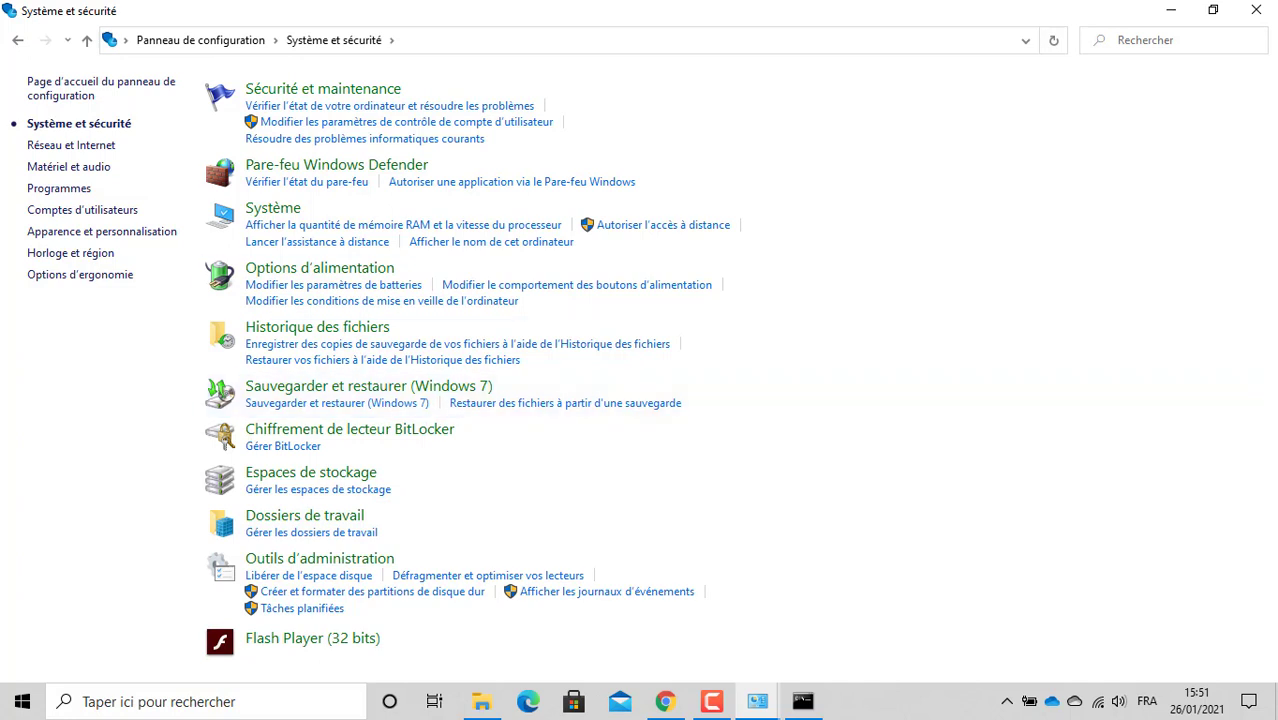
key("v")
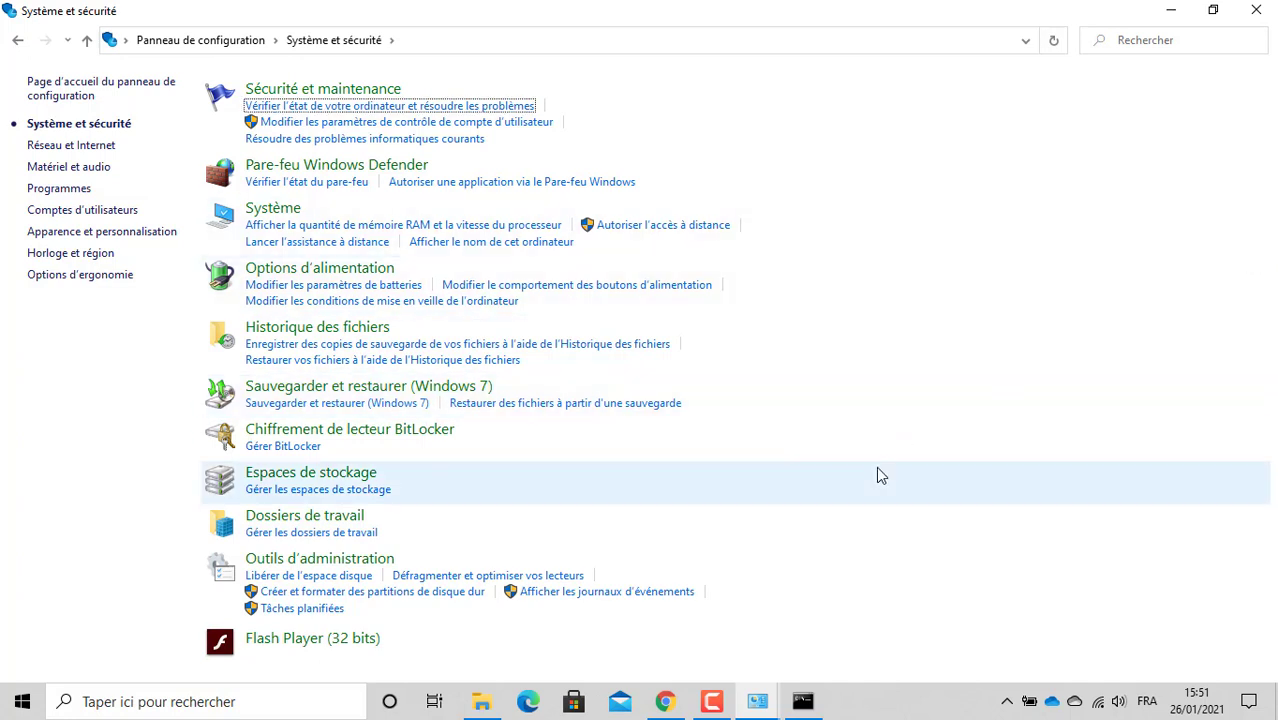
key("l")
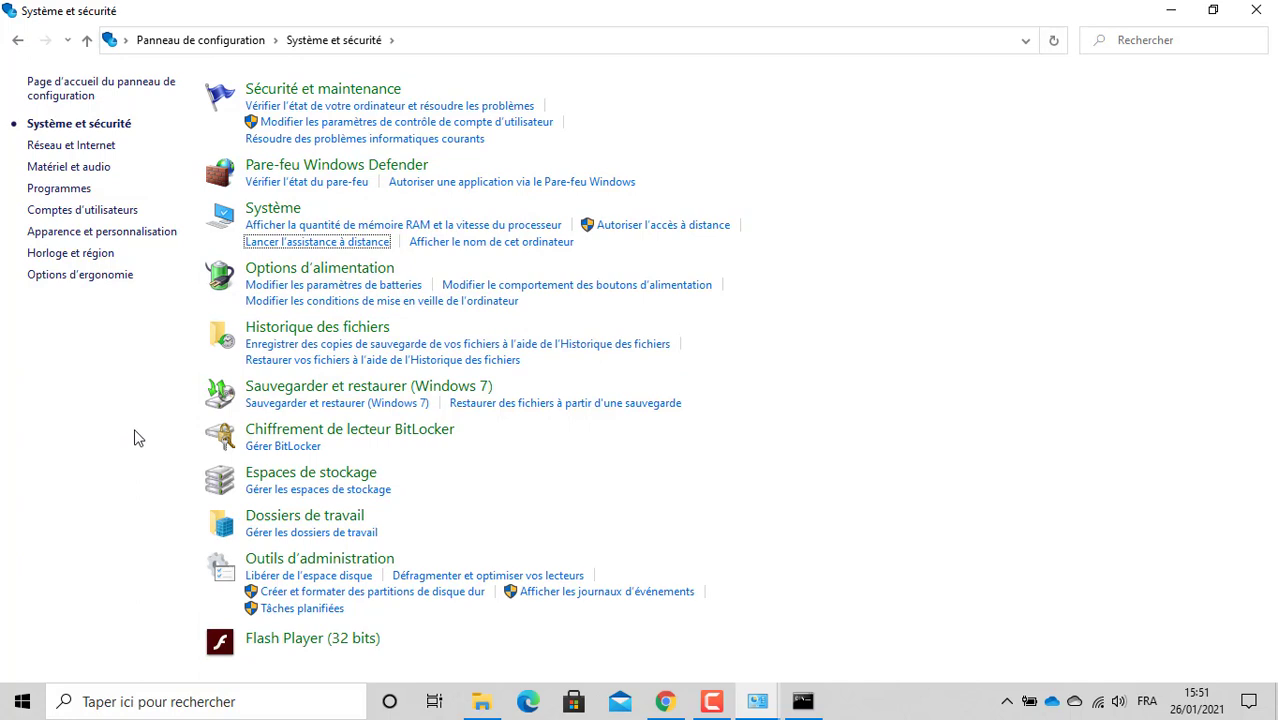
left_click(300, 92)
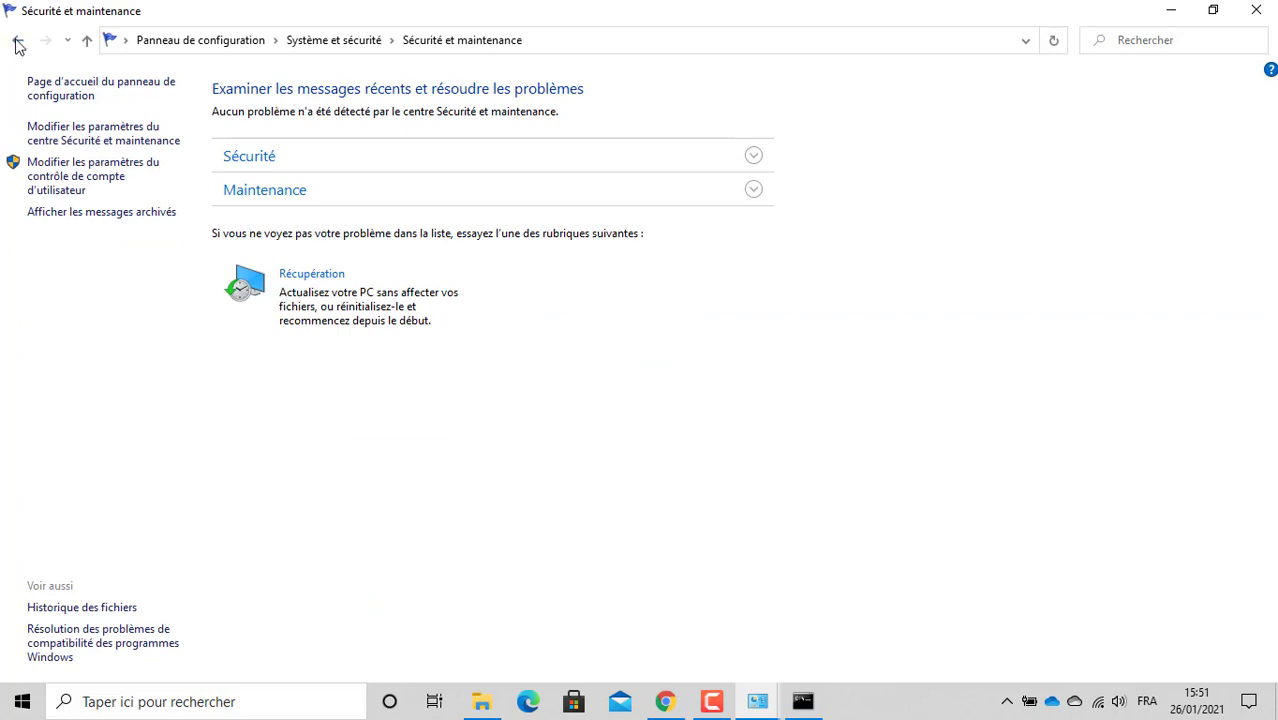
Step: Expand the Sécurité and Maintenance sections and scroll through their contents
left_click(251, 150)
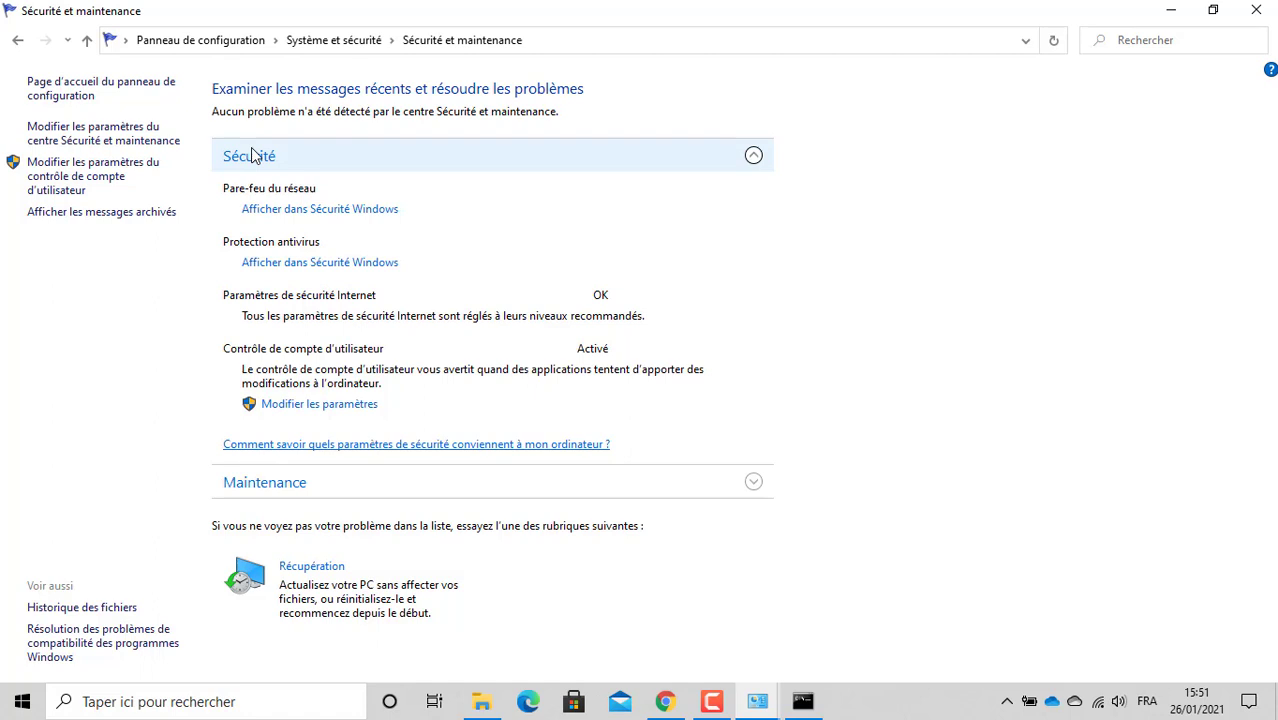
left_click(302, 486)
key("Tab")
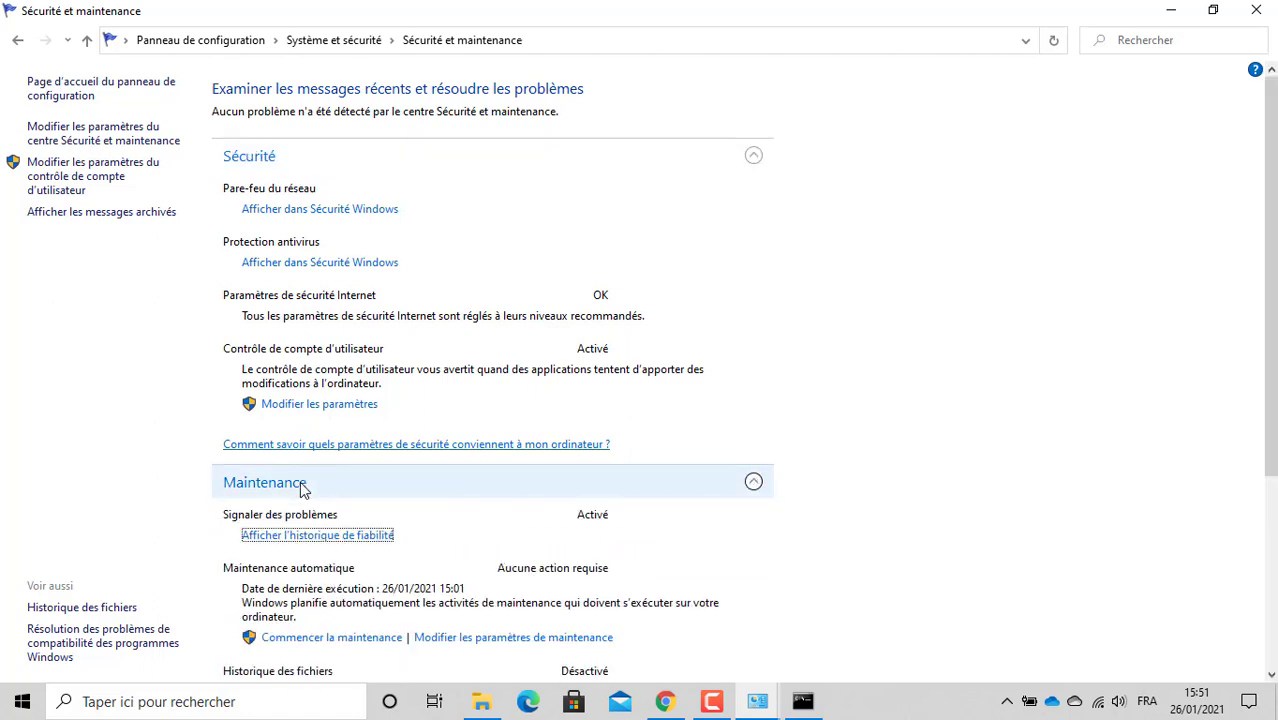
key("Tab")
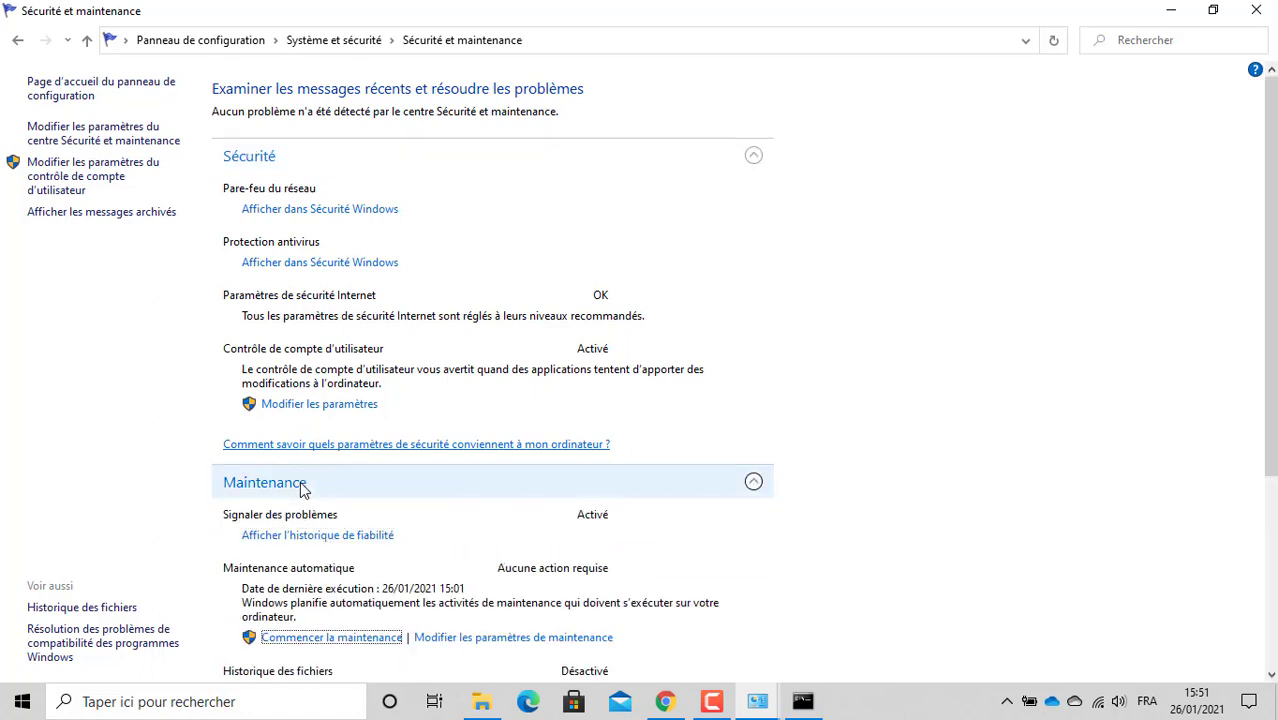
left_click_drag(1271, 276, 1271, 467)
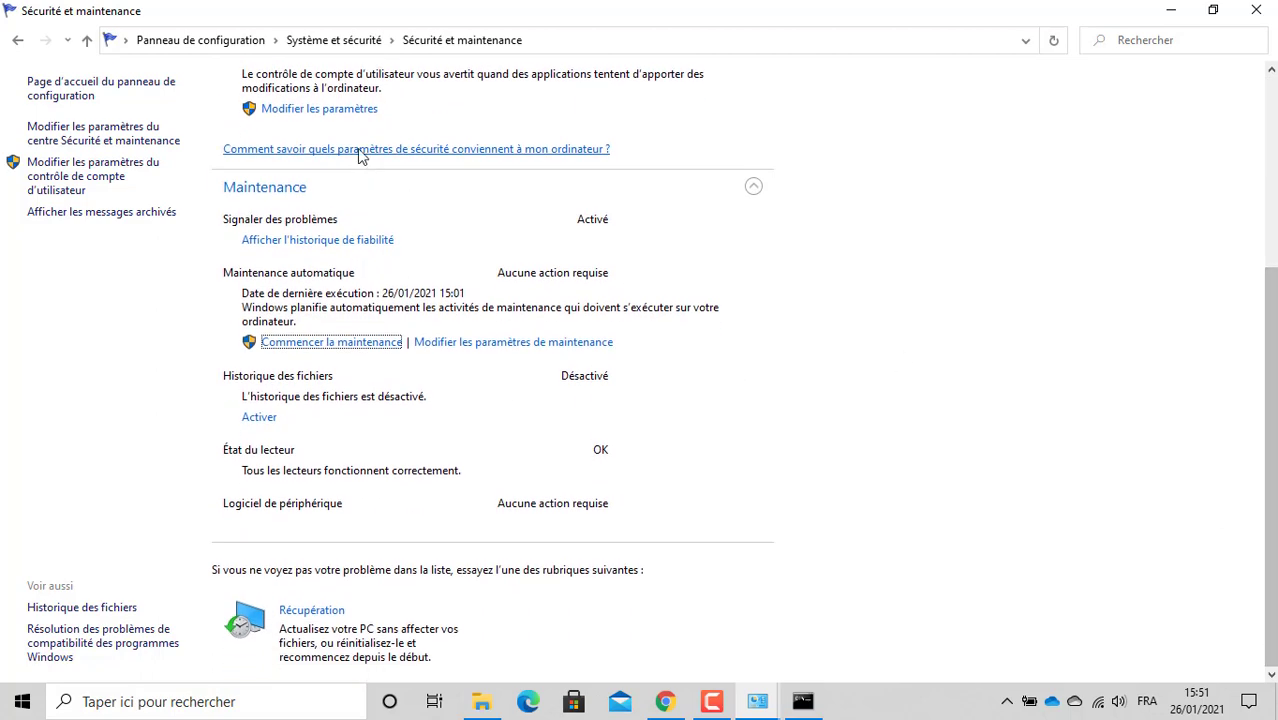
Step: Open Tâches planifiées from Outils d'administration and maximize the Task Scheduler window
left_click(14, 43)
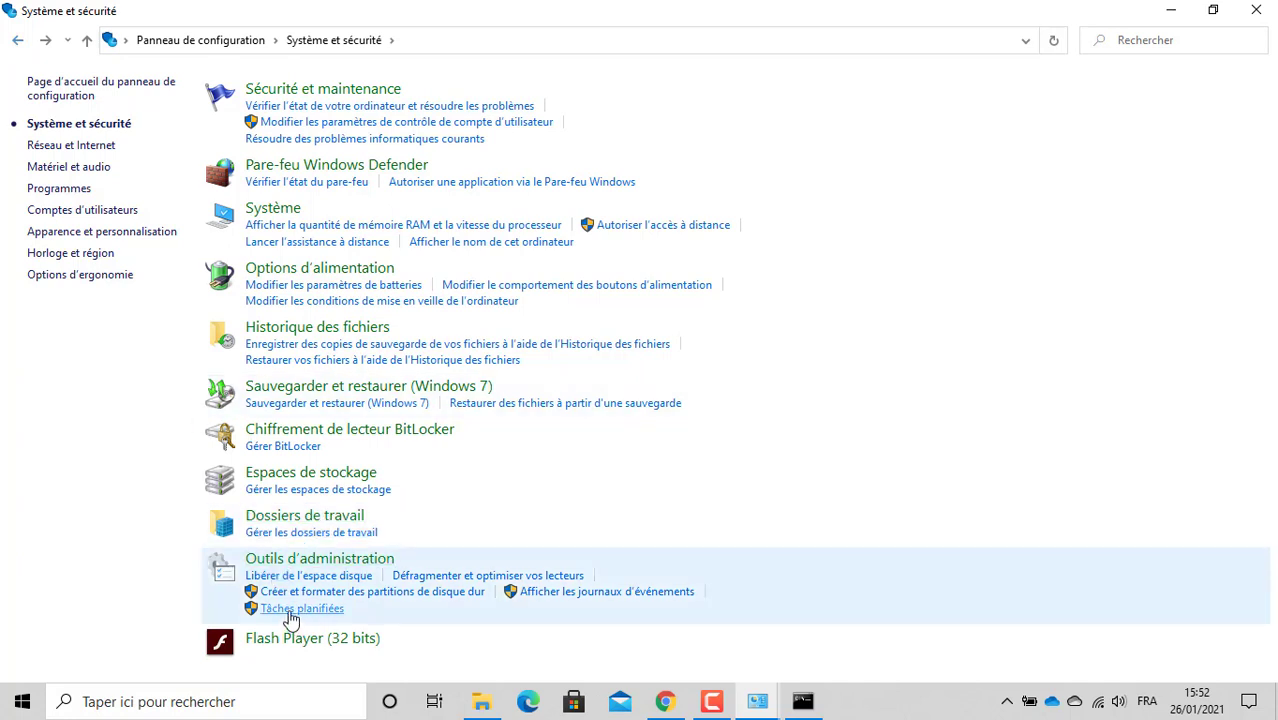
left_click(289, 612)
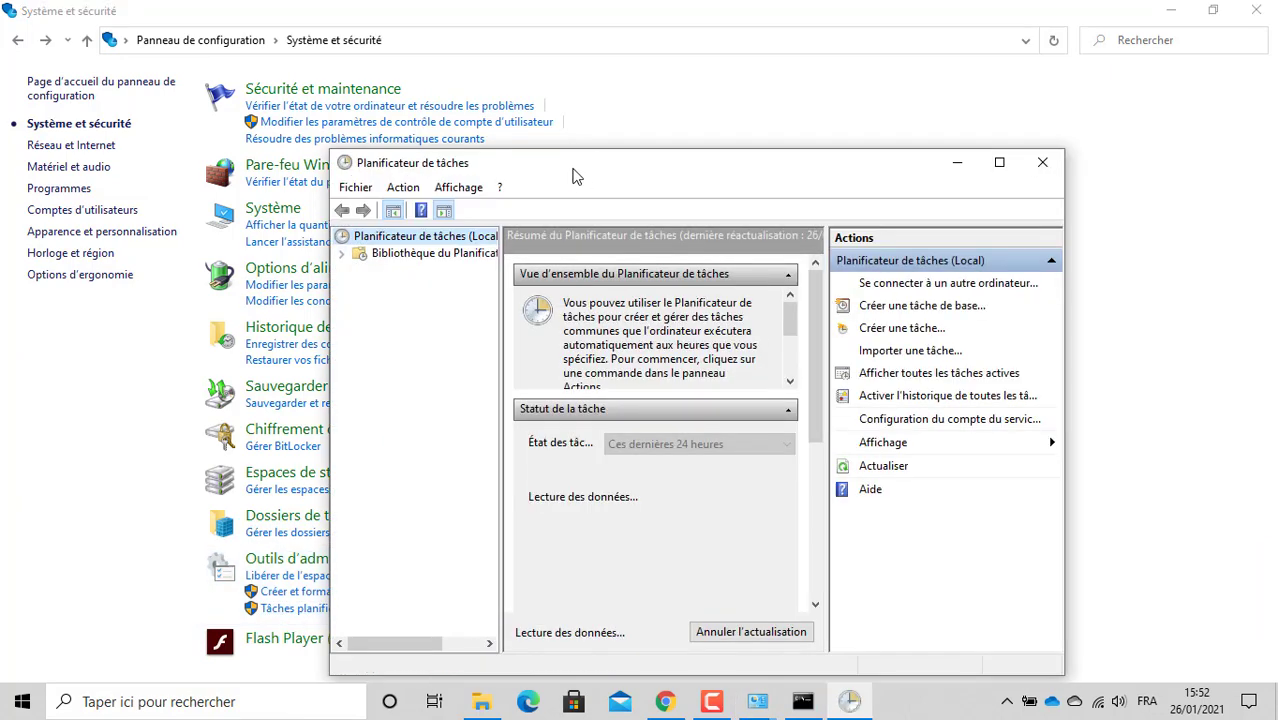
double_click(574, 162)
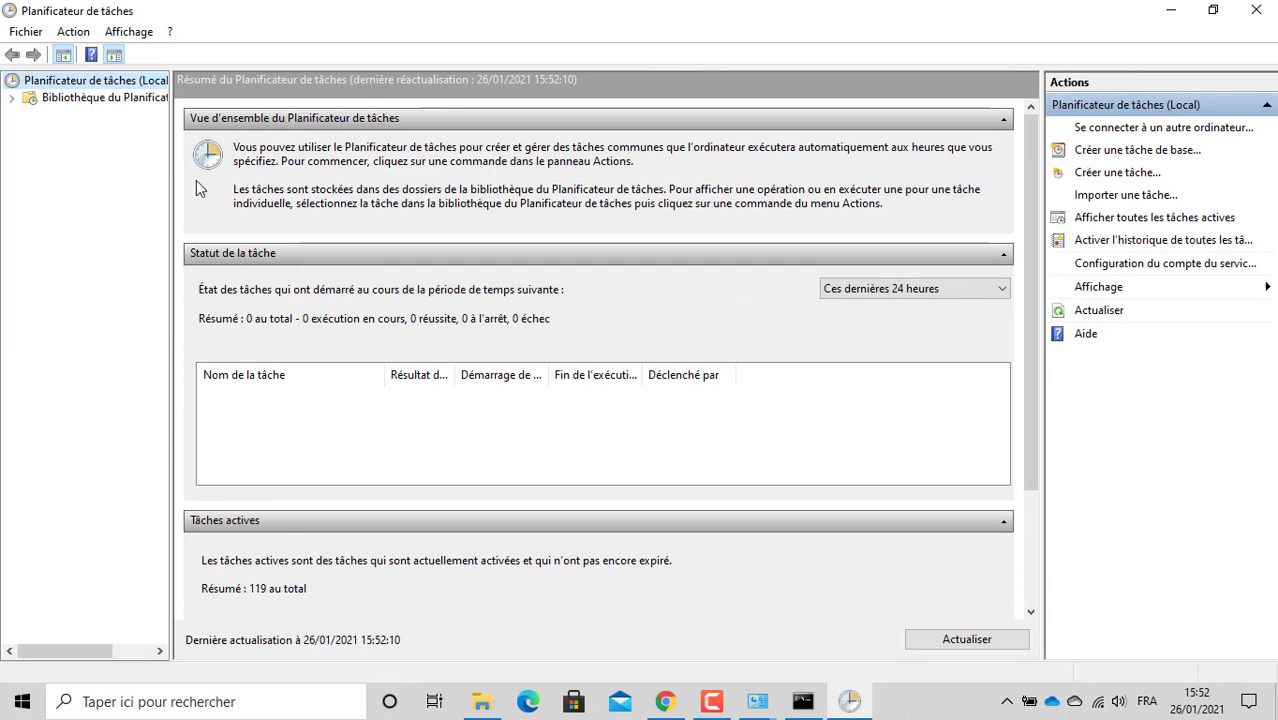
right_click(107, 88)
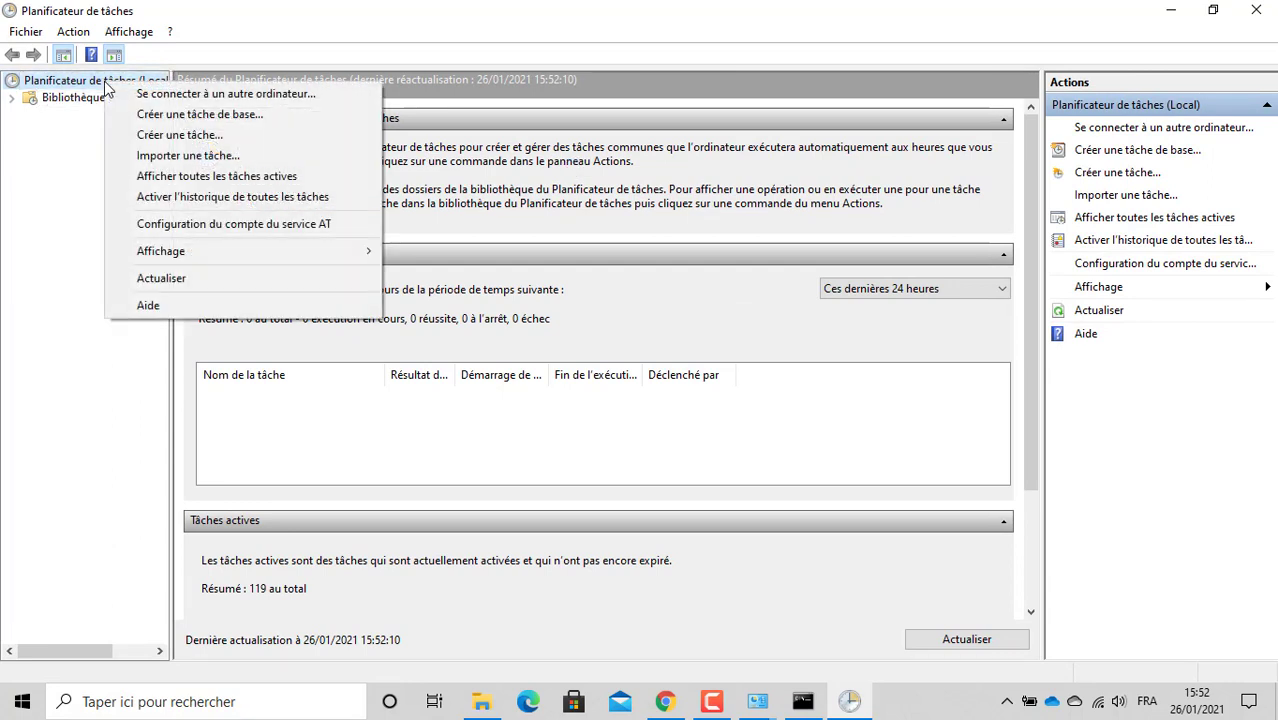
left_click(59, 196)
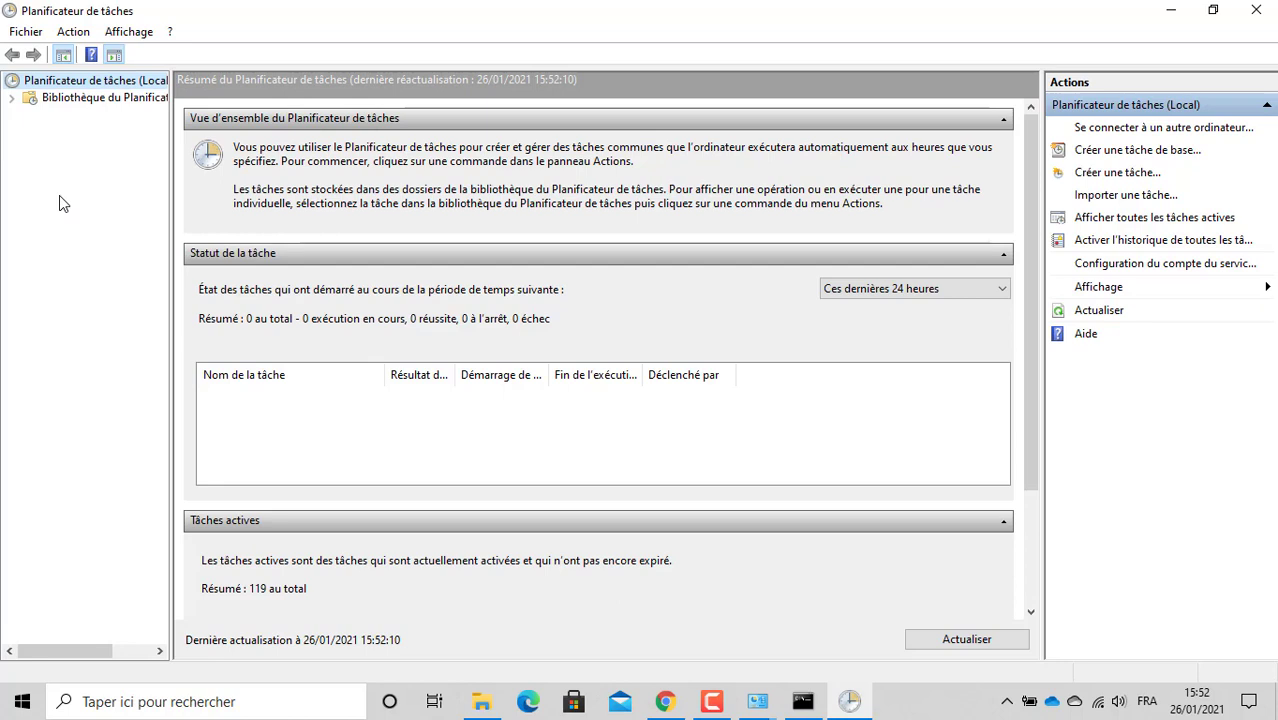
left_click(76, 706)
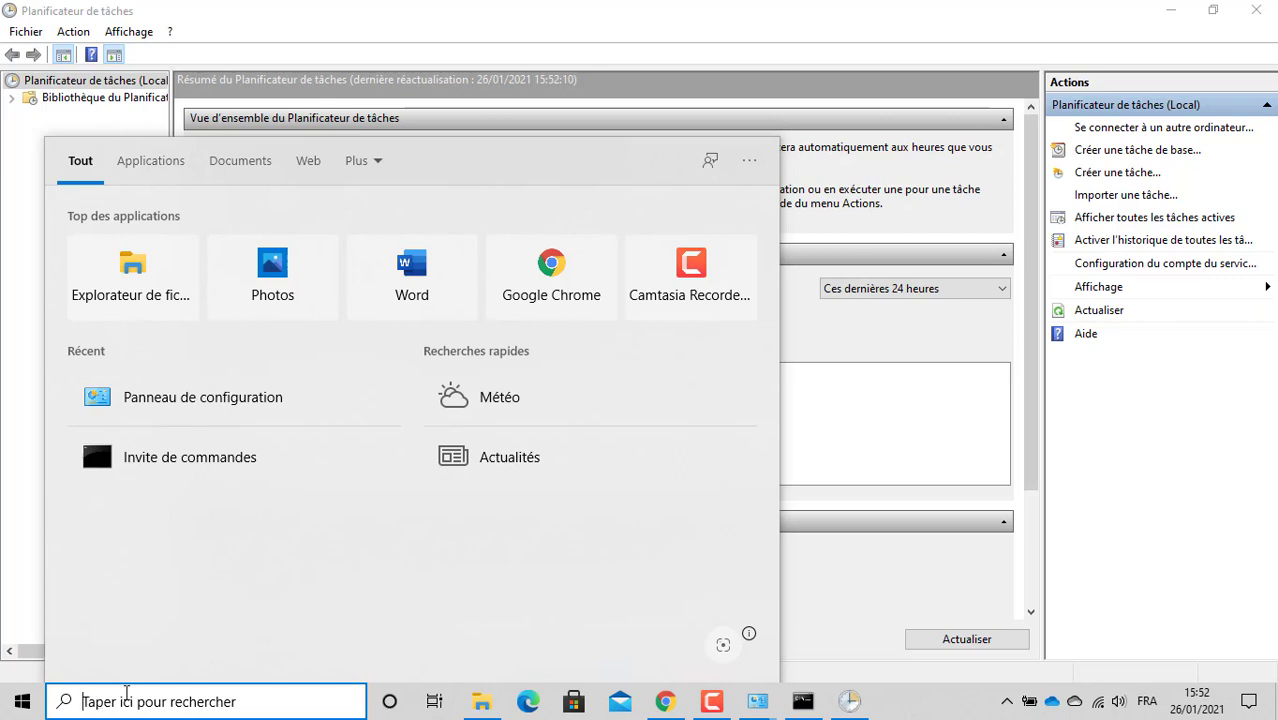
Step: Open Computer Management's local Users list and widen the Nom column to show full account names
type("pc")
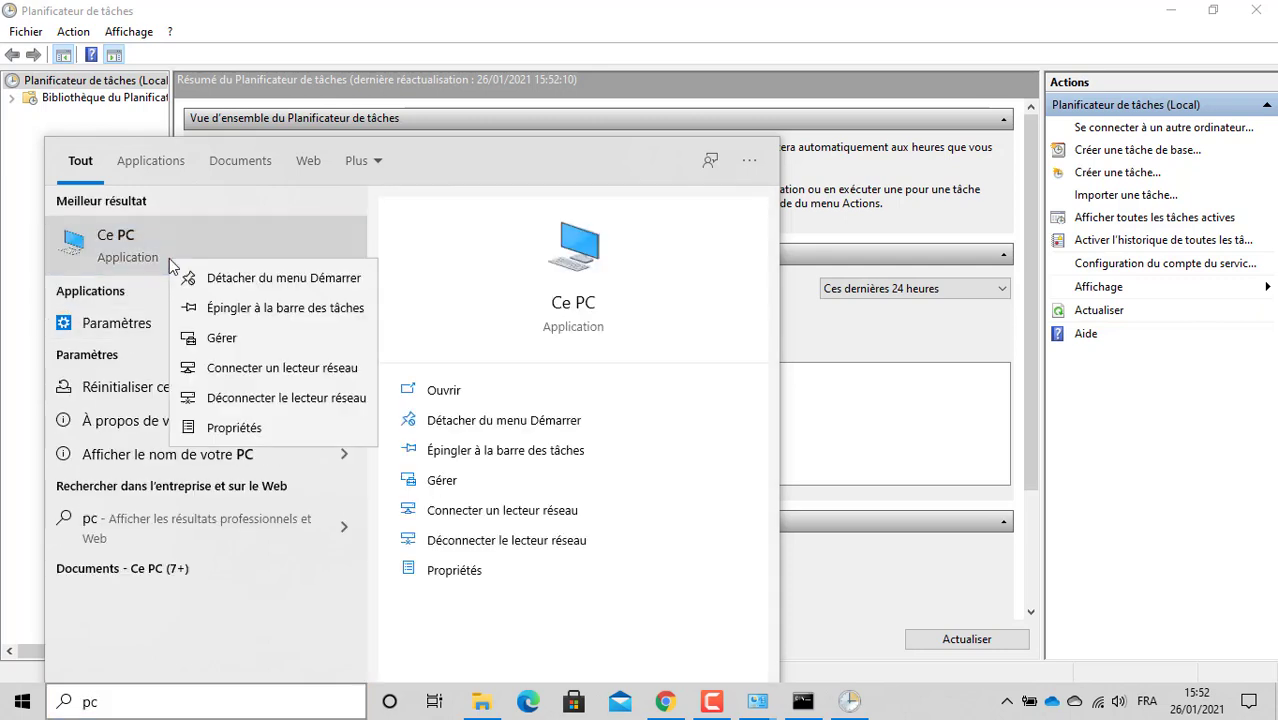
left_click(280, 338)
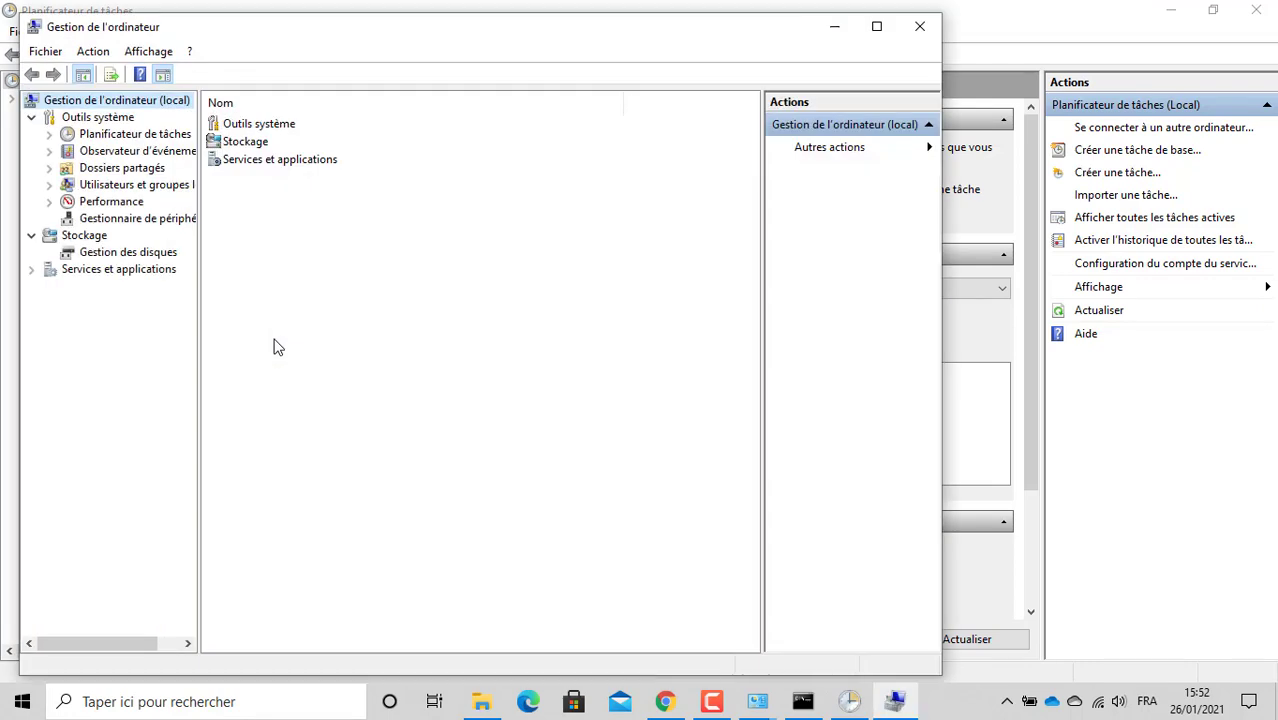
left_click(141, 191)
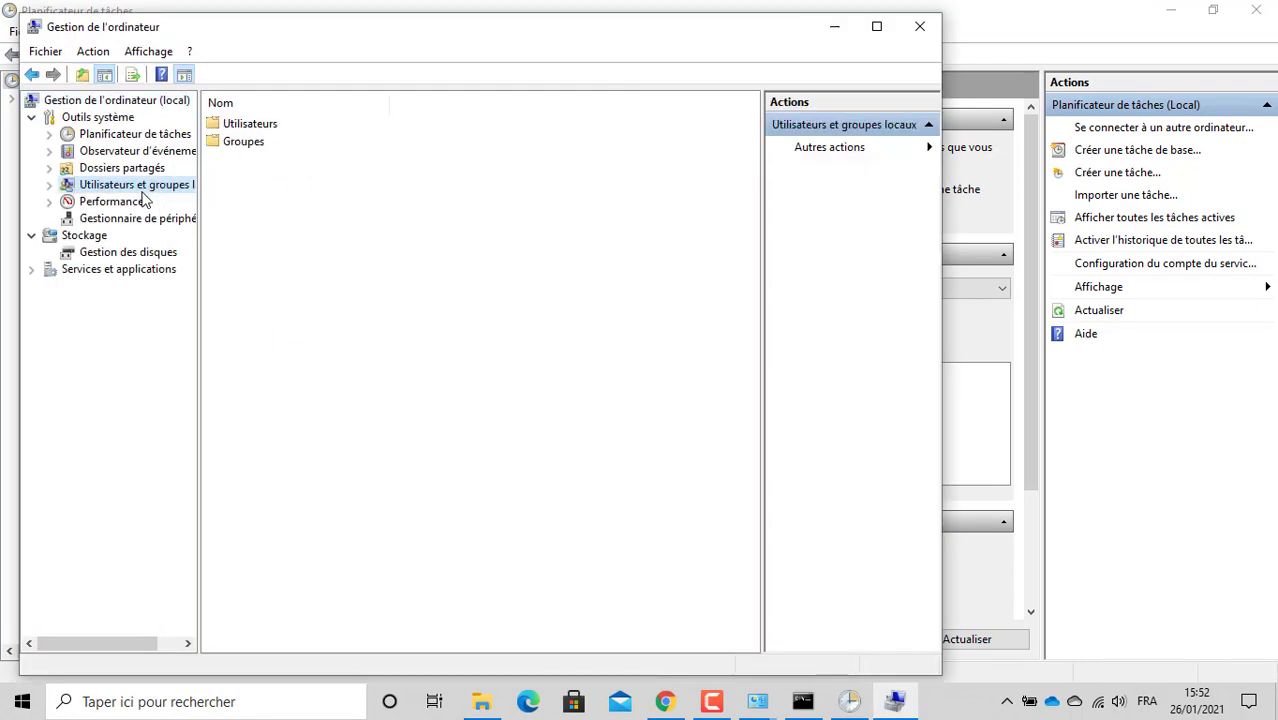
double_click(245, 125)
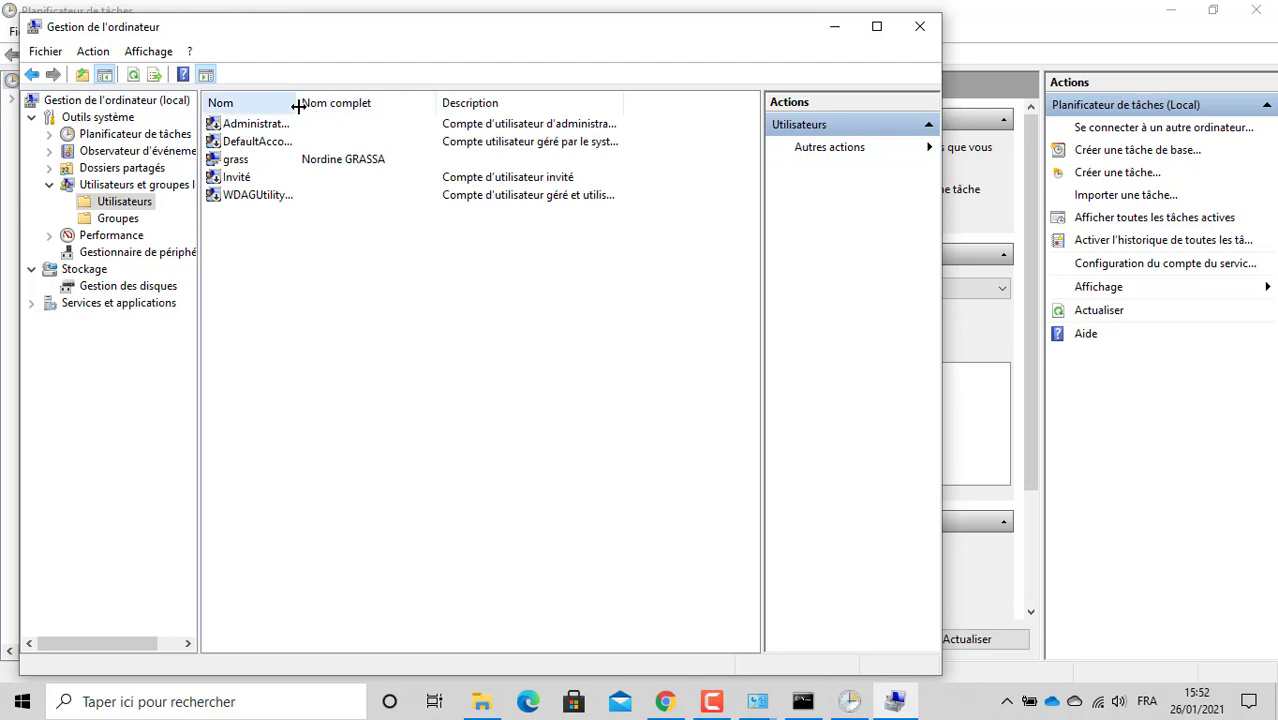
left_click_drag(297, 106, 359, 104)
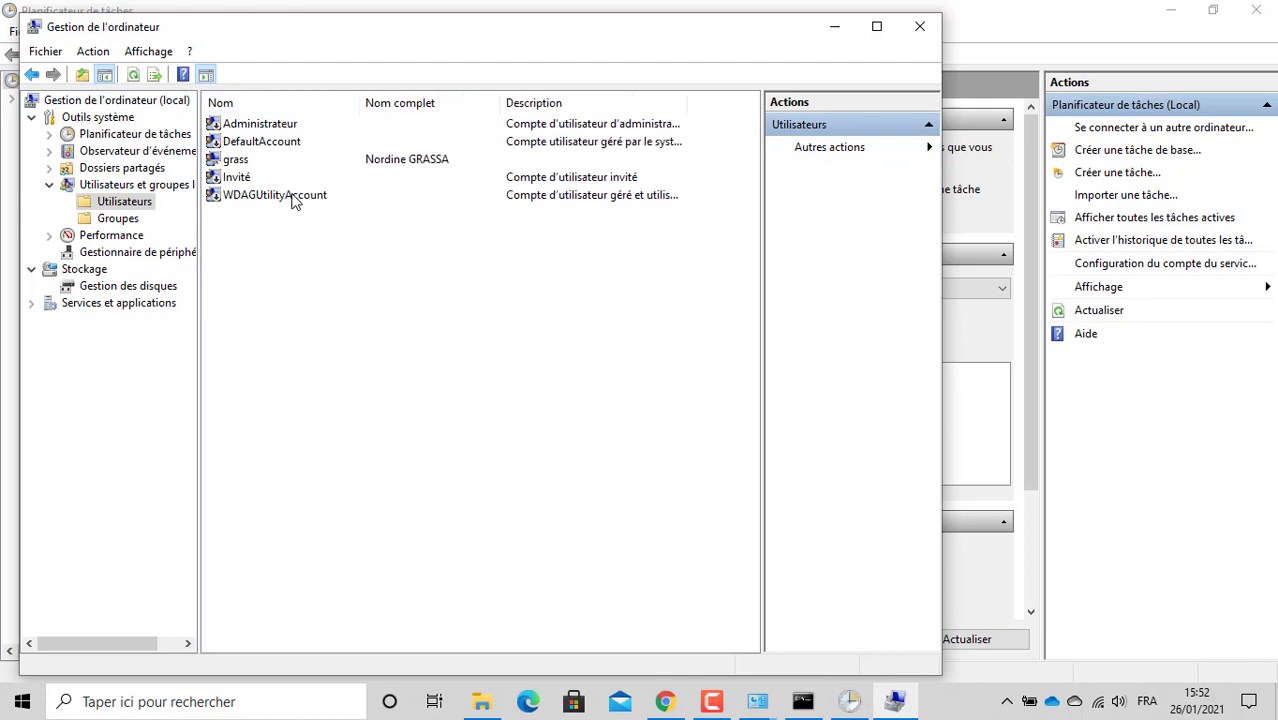
Step: Start a new local user form, then close it without creating an account
right_click(270, 224)
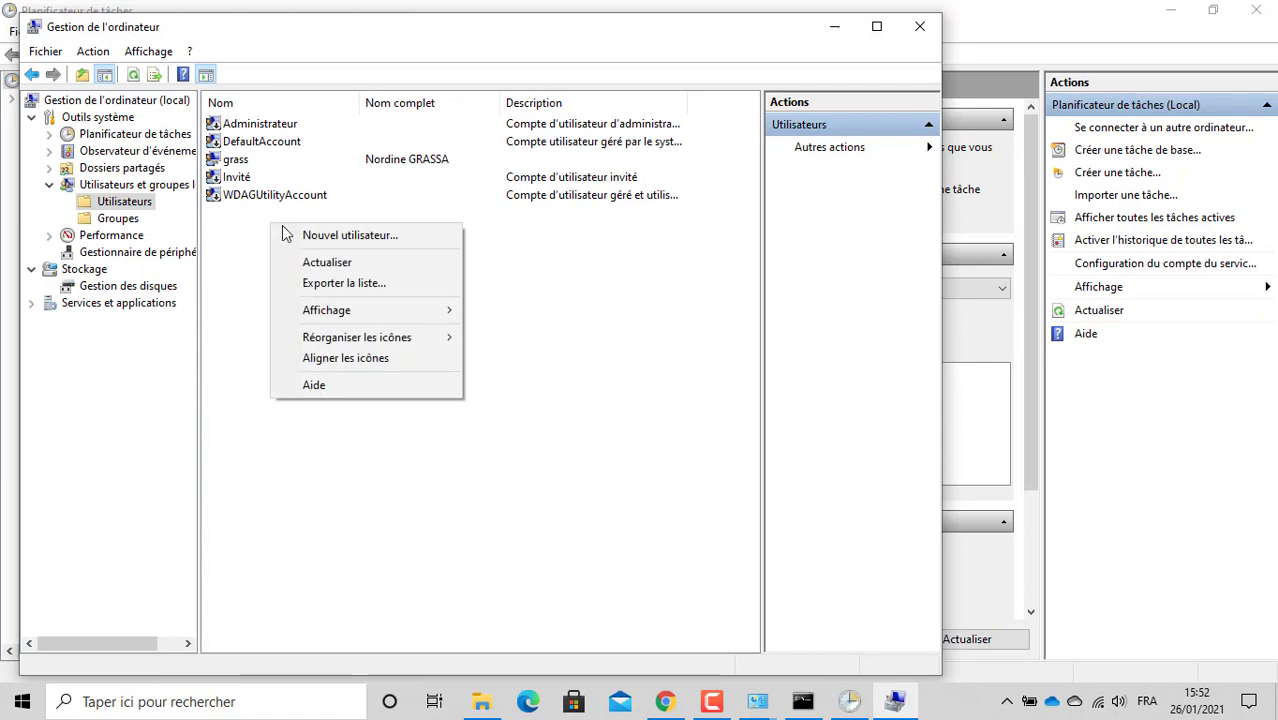
left_click(327, 239)
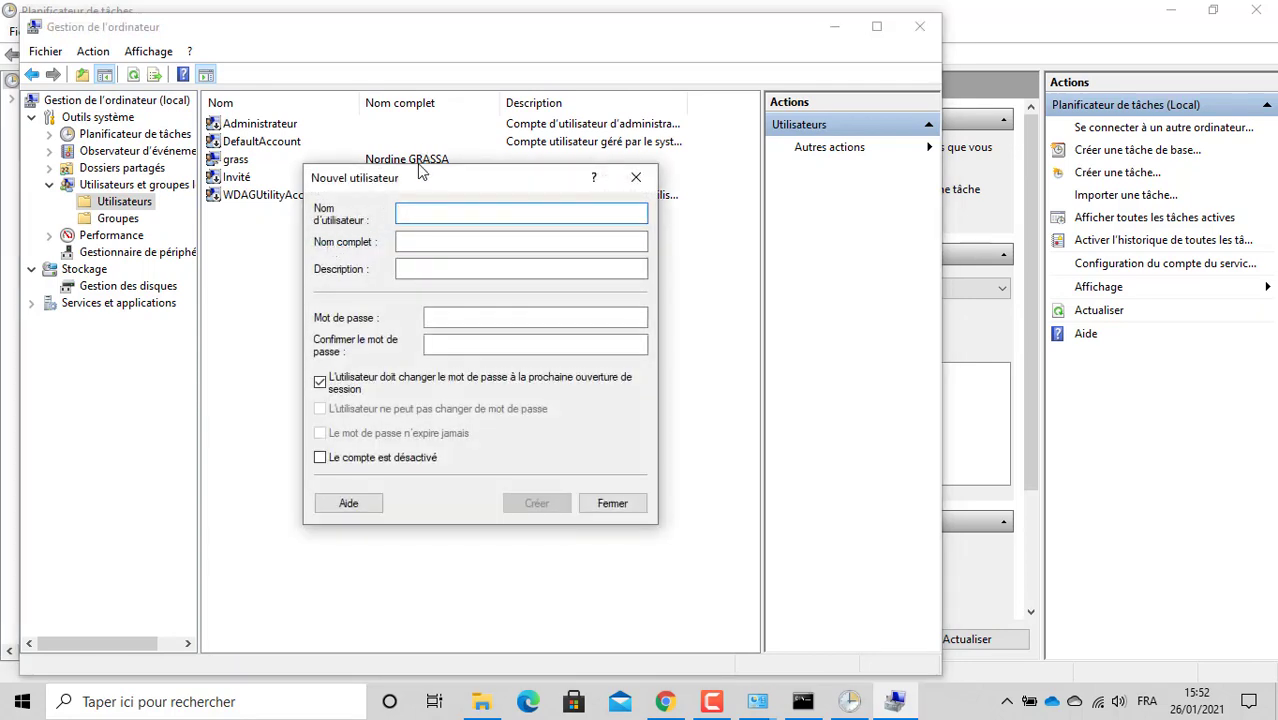
left_click_drag(421, 178, 448, 267)
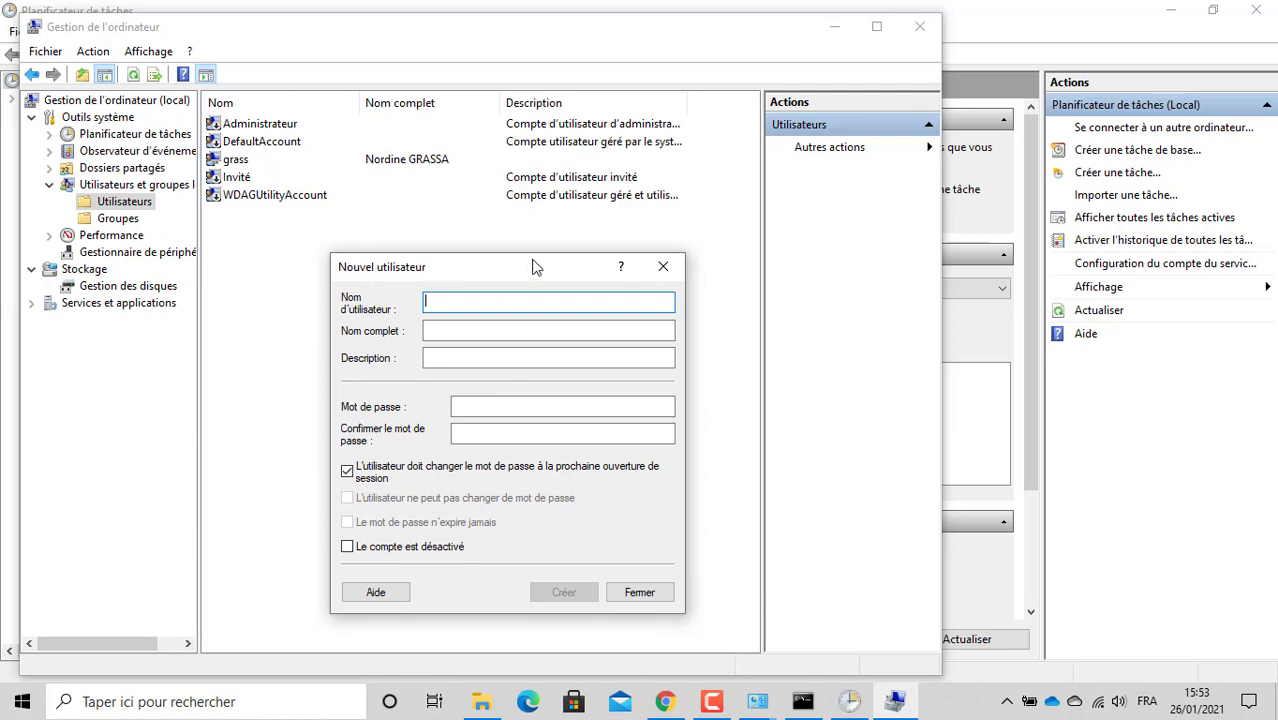
left_click(664, 269)
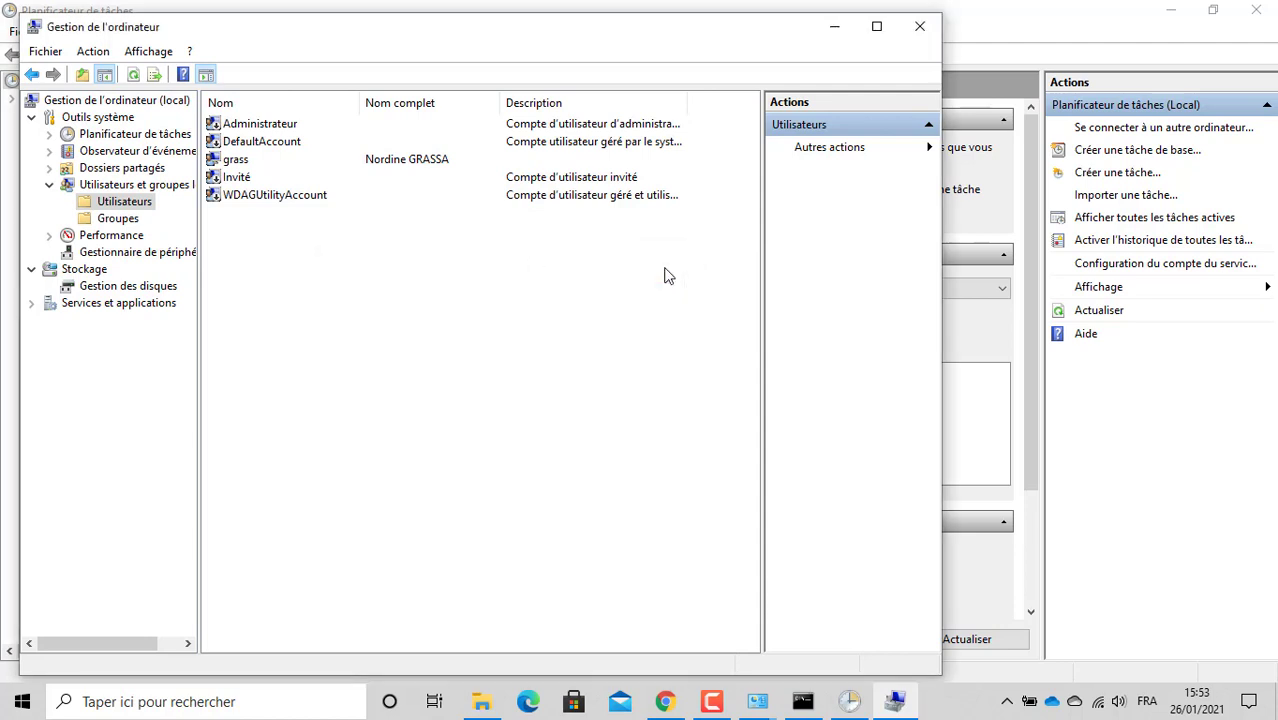
Step: Review the existing user account's Membre de and Général properties, then close them
left_click(274, 161)
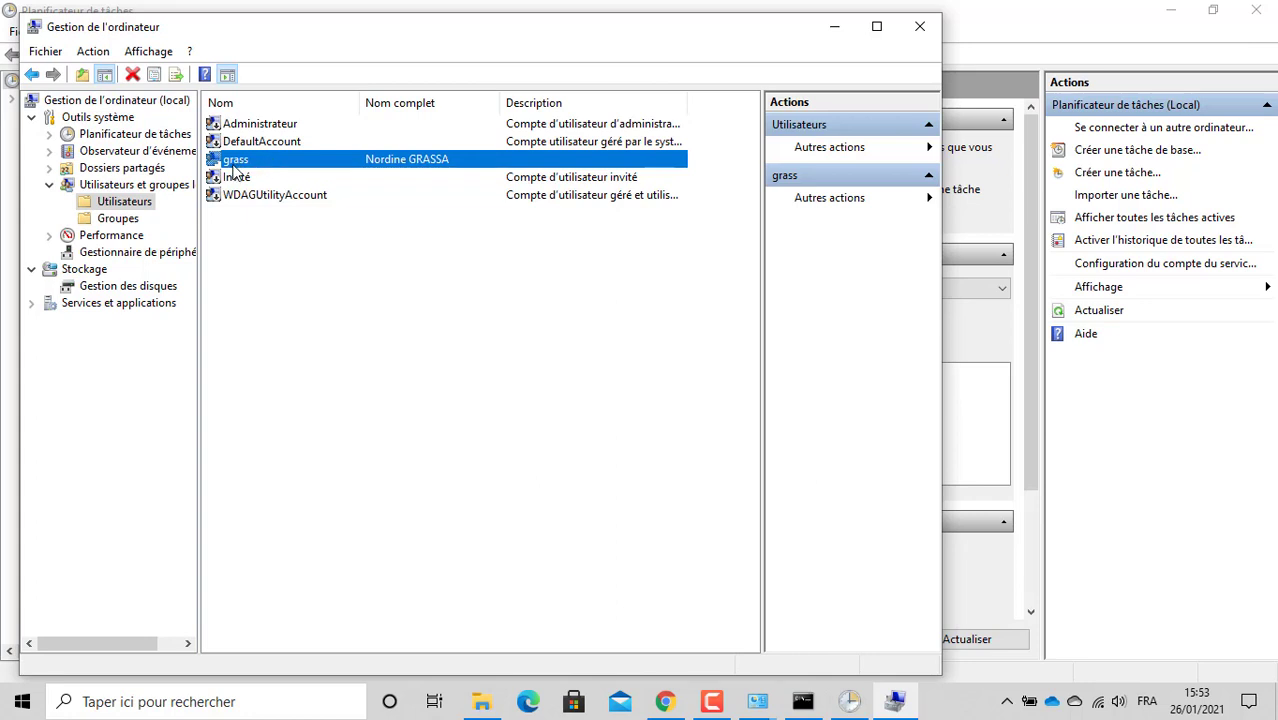
double_click(248, 167)
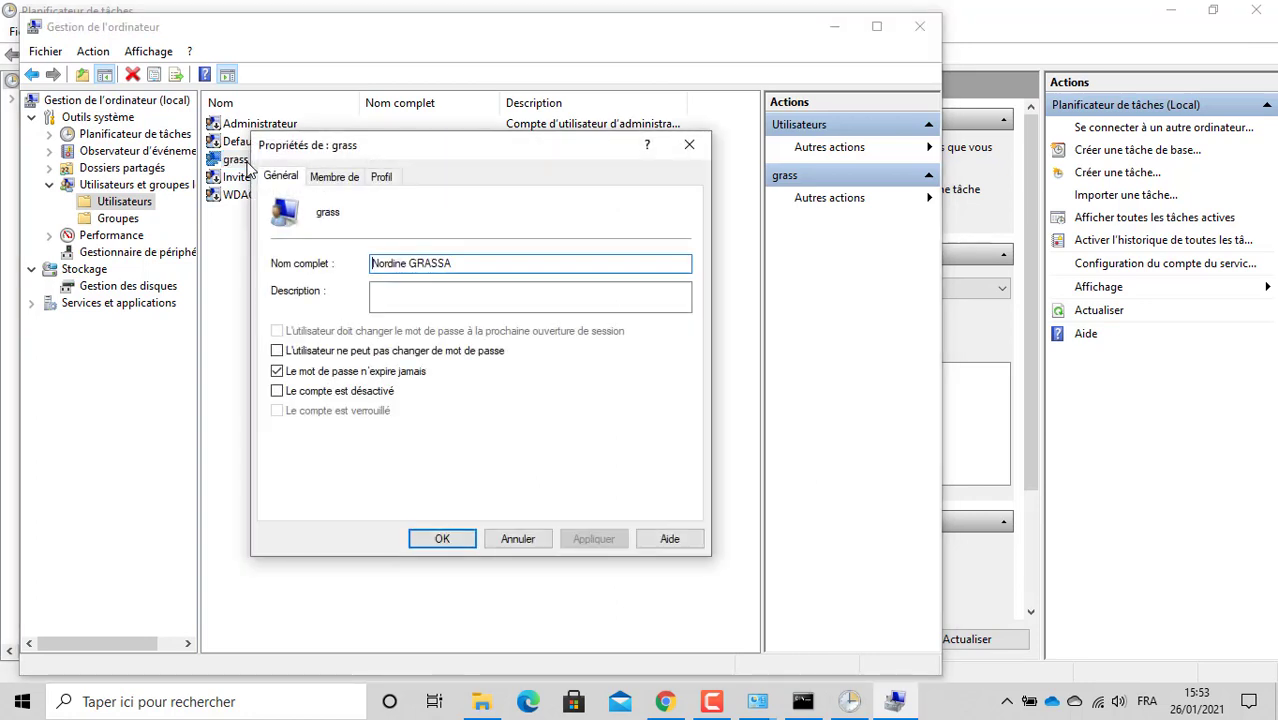
left_click(336, 180)
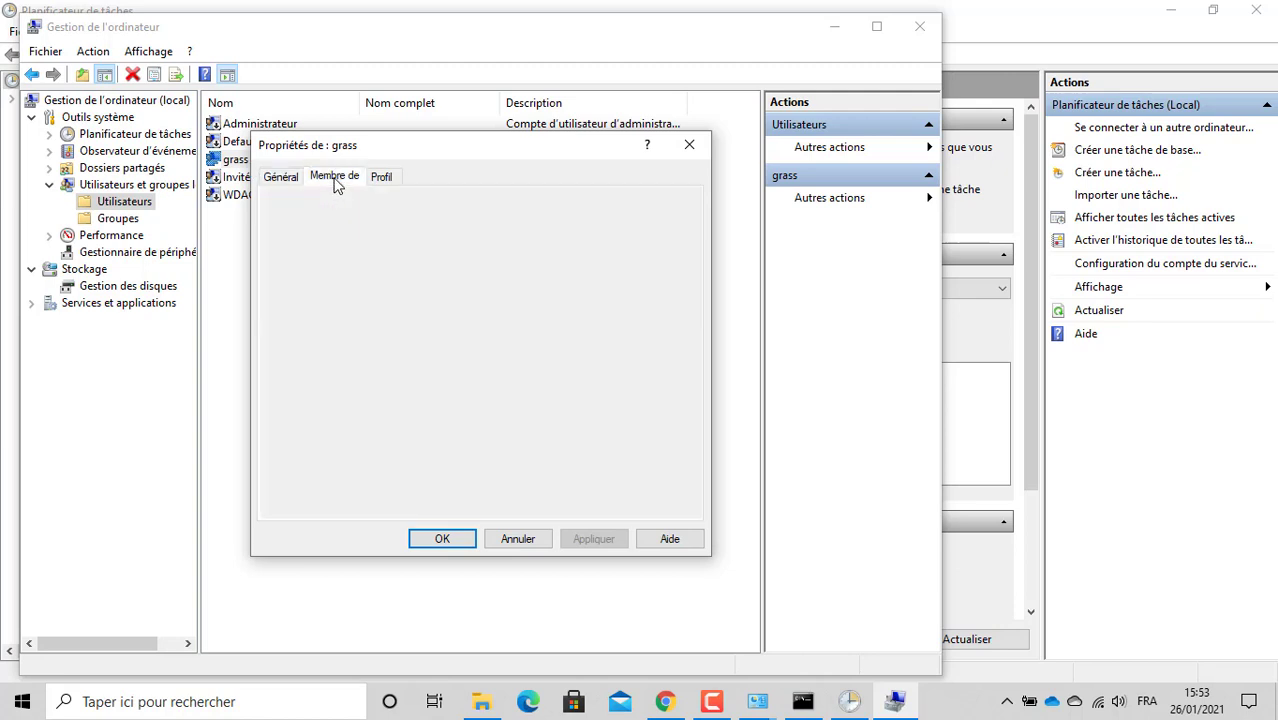
left_click(281, 177)
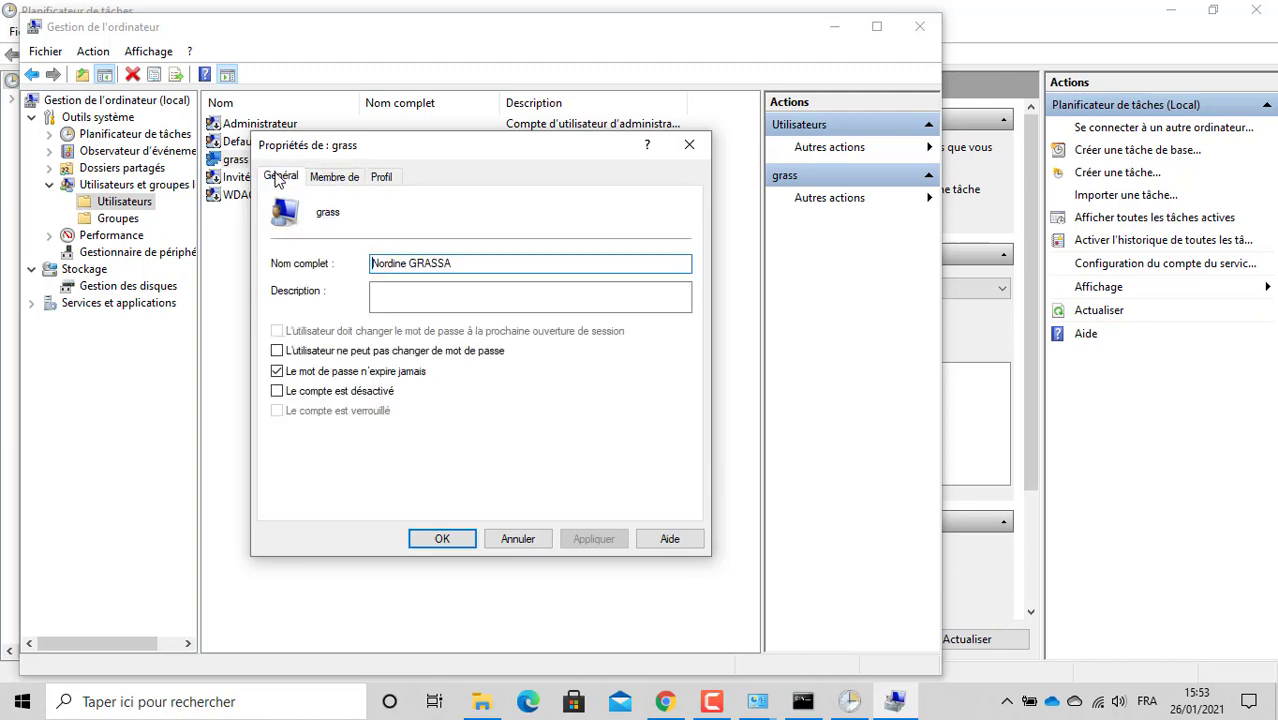
left_click(687, 149)
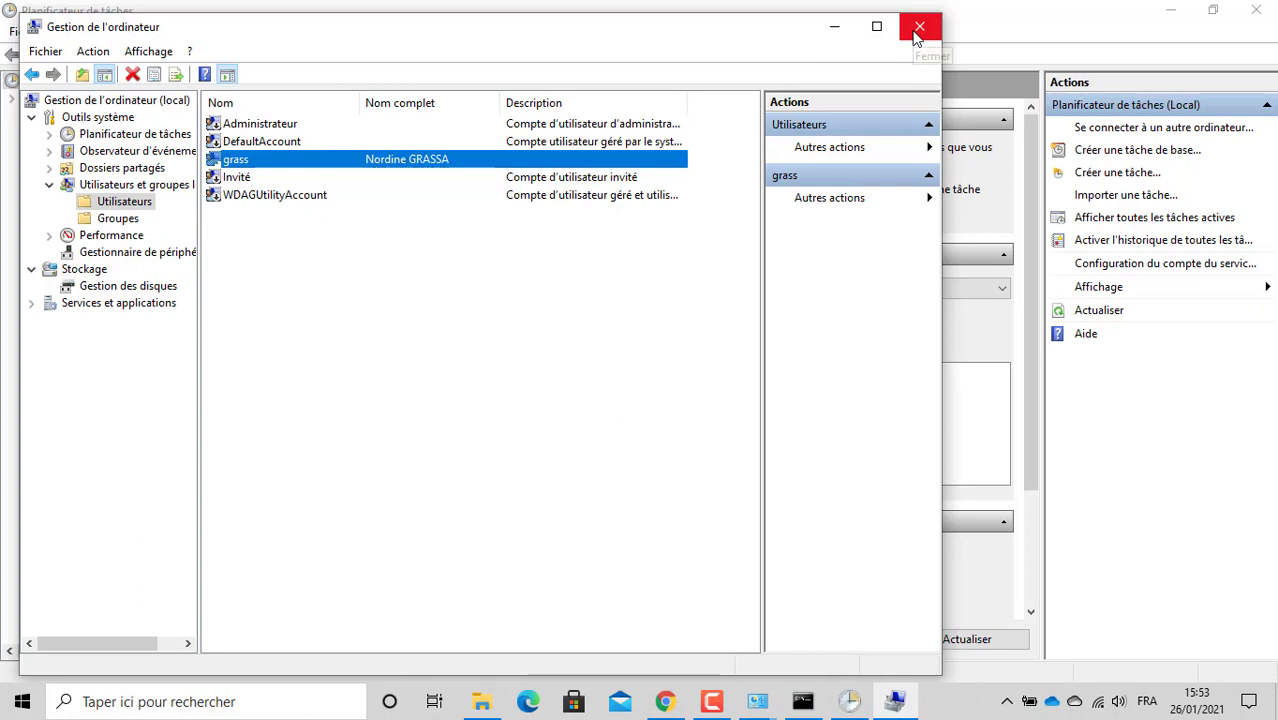
Step: Draft a new local user mrtg with no forced password change and a never-expiring password
right_click(484, 320)
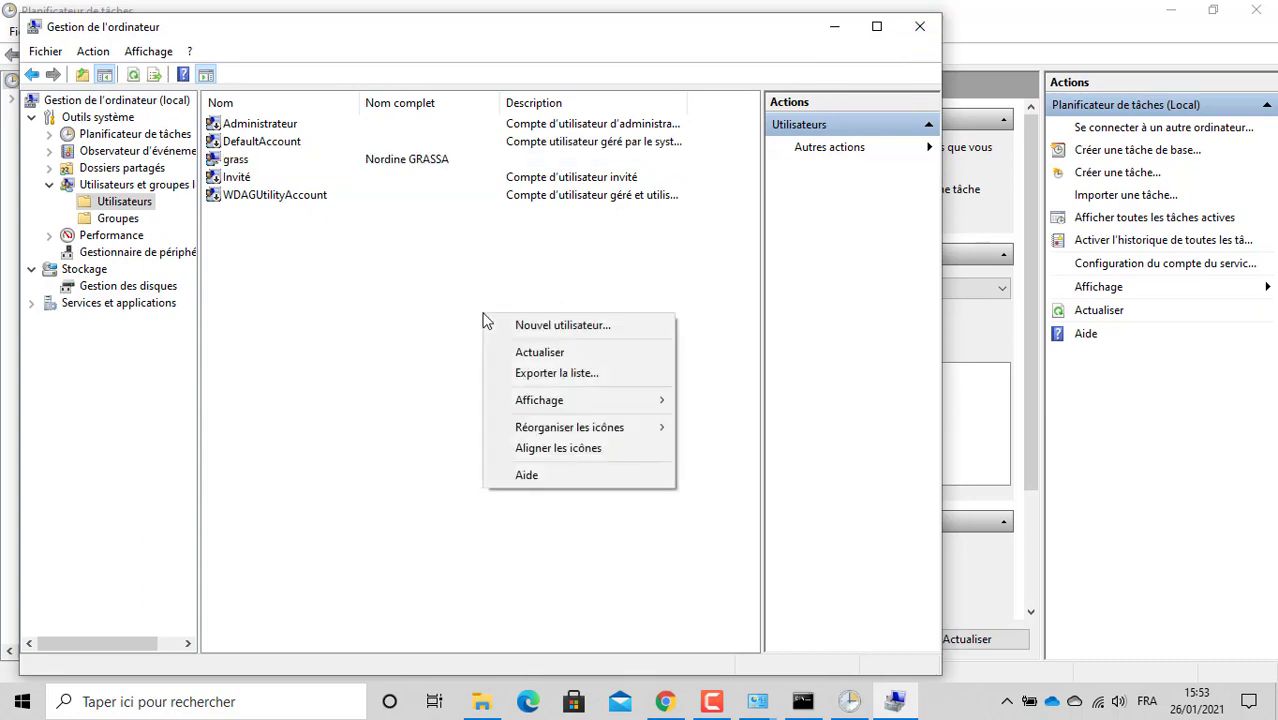
left_click(545, 331)
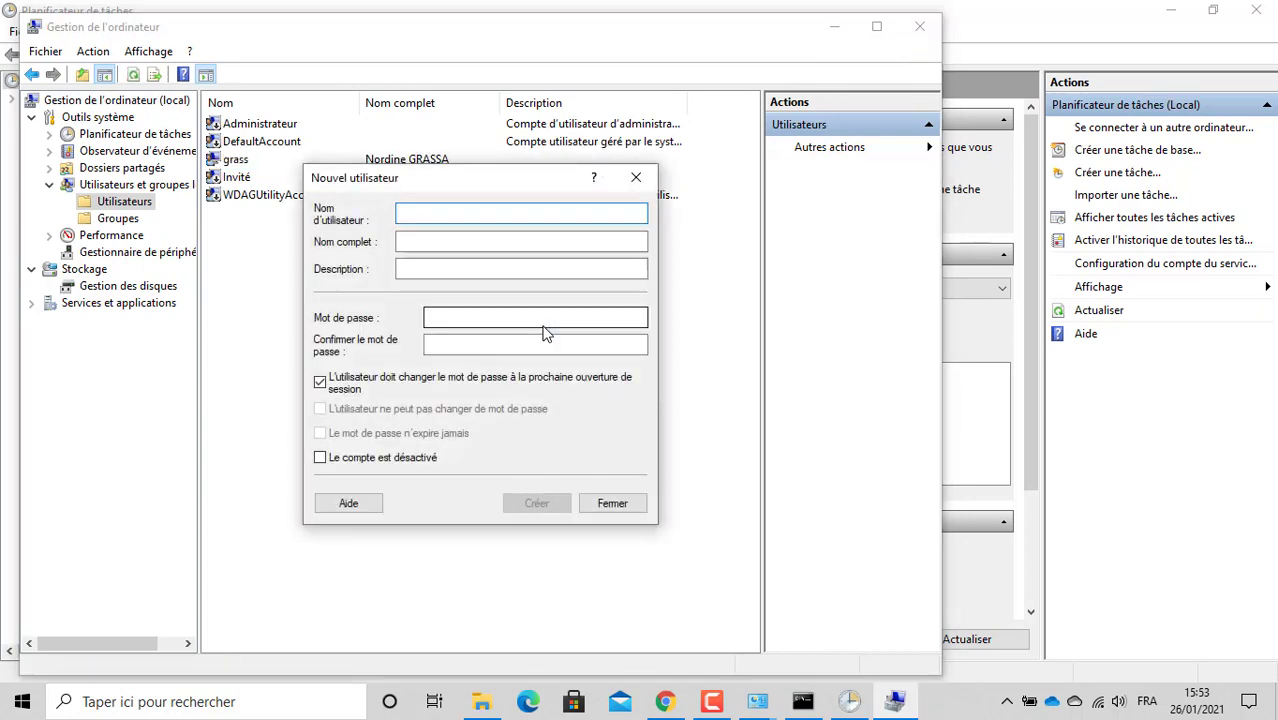
type("mrt")
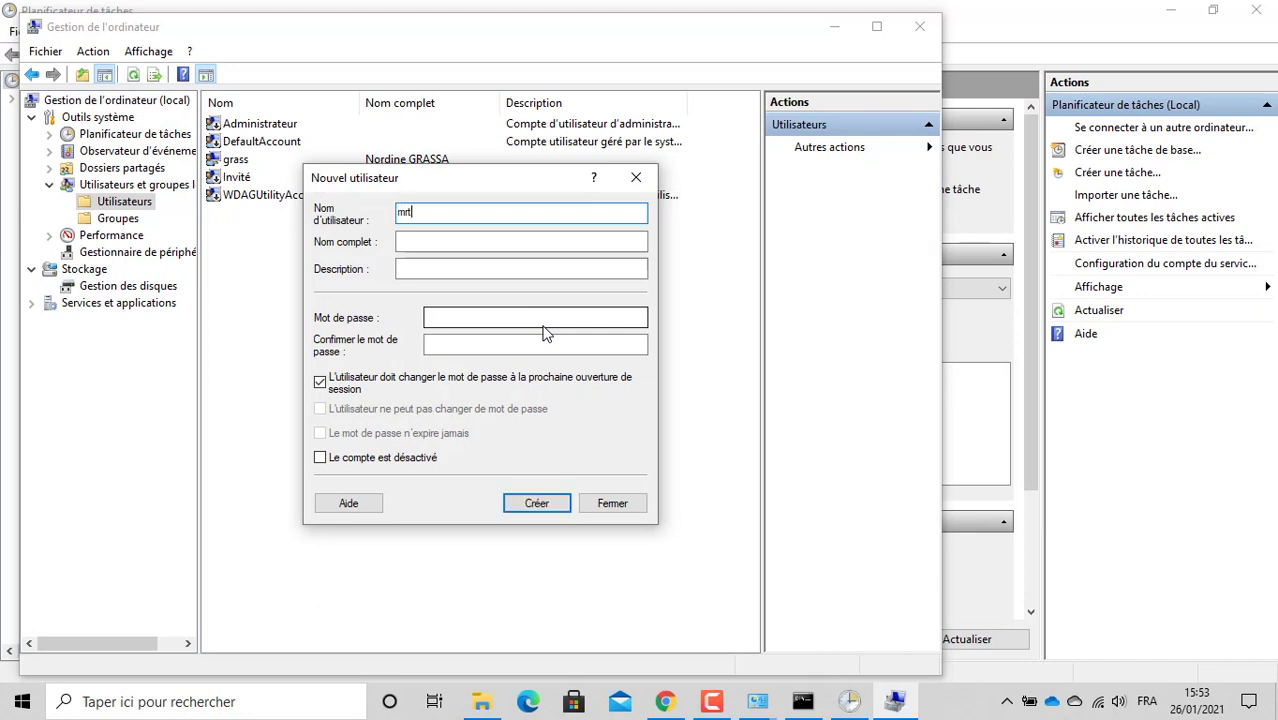
type("g")
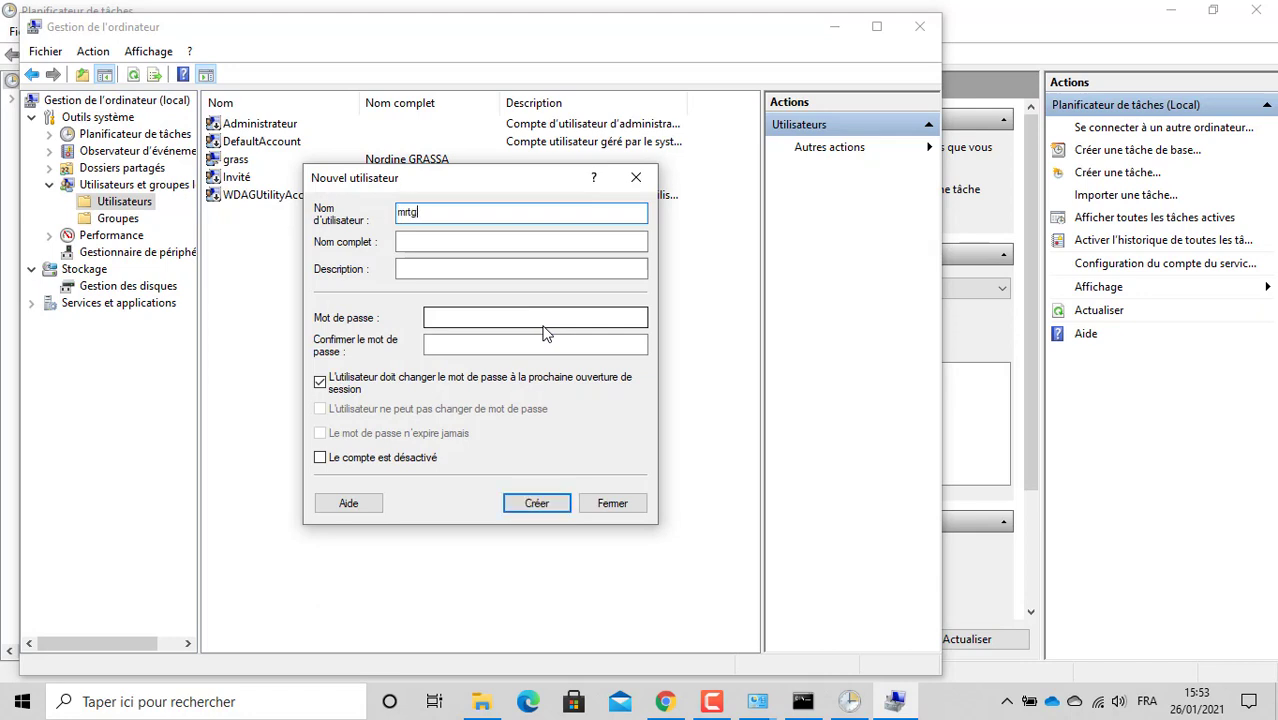
left_click(432, 381)
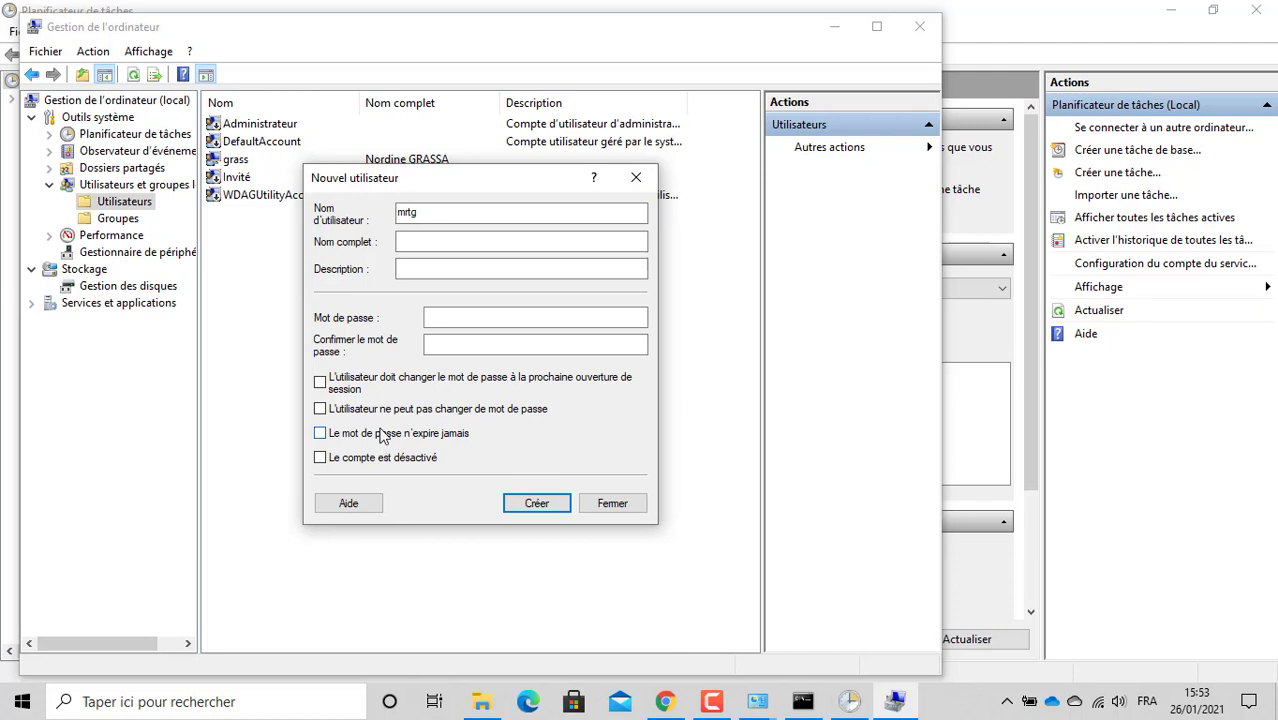
left_click(383, 436)
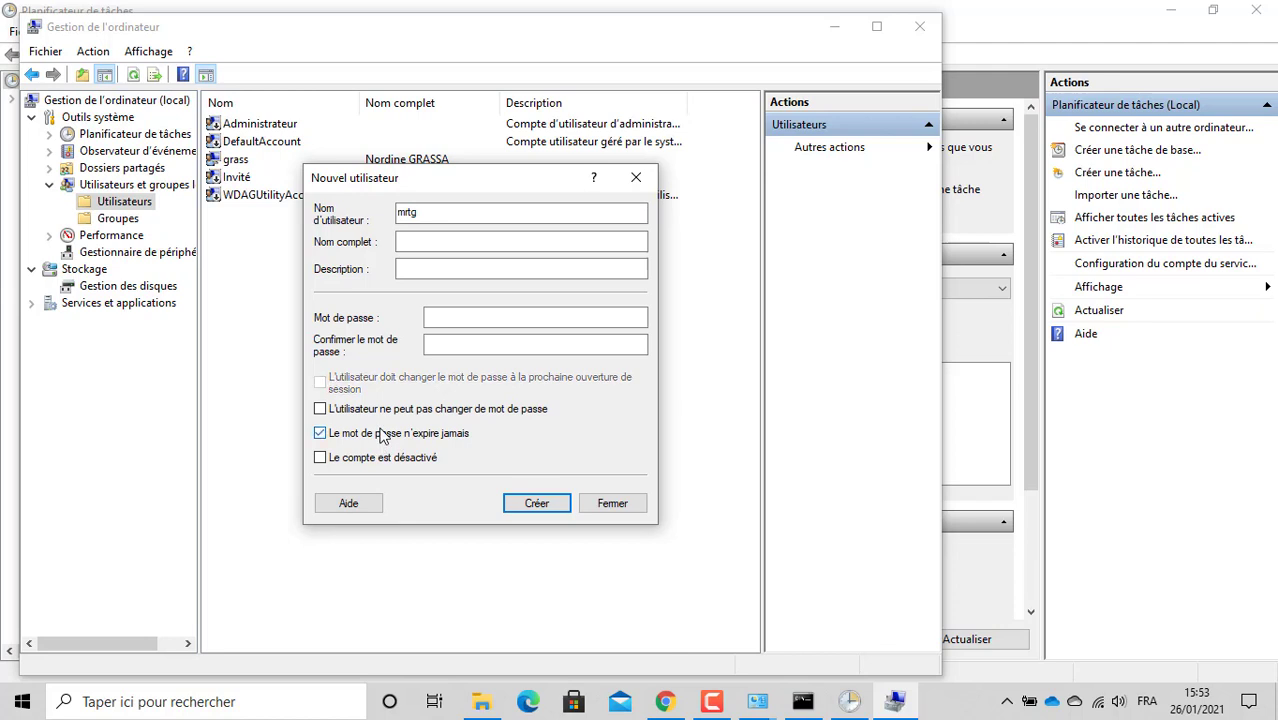
Step: Enter and confirm a password, then discard the mrtg form and close Computer Management
left_click(447, 319)
type("***")
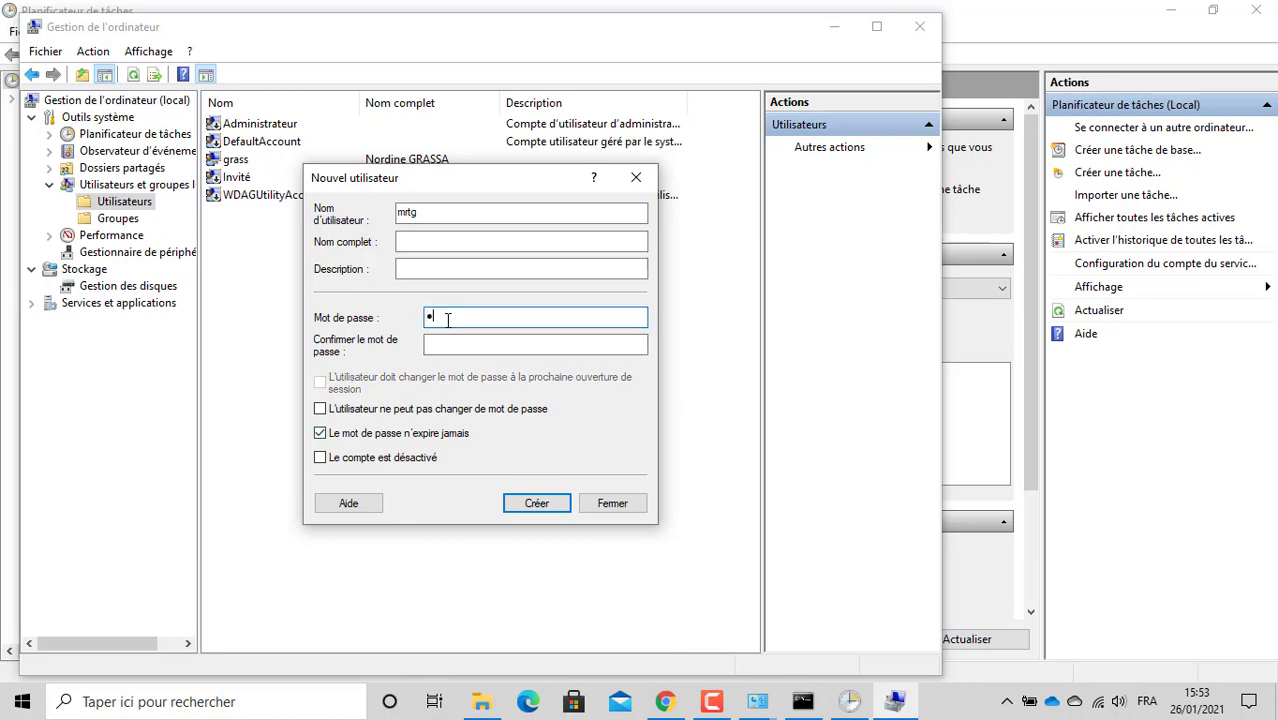
left_click(511, 348)
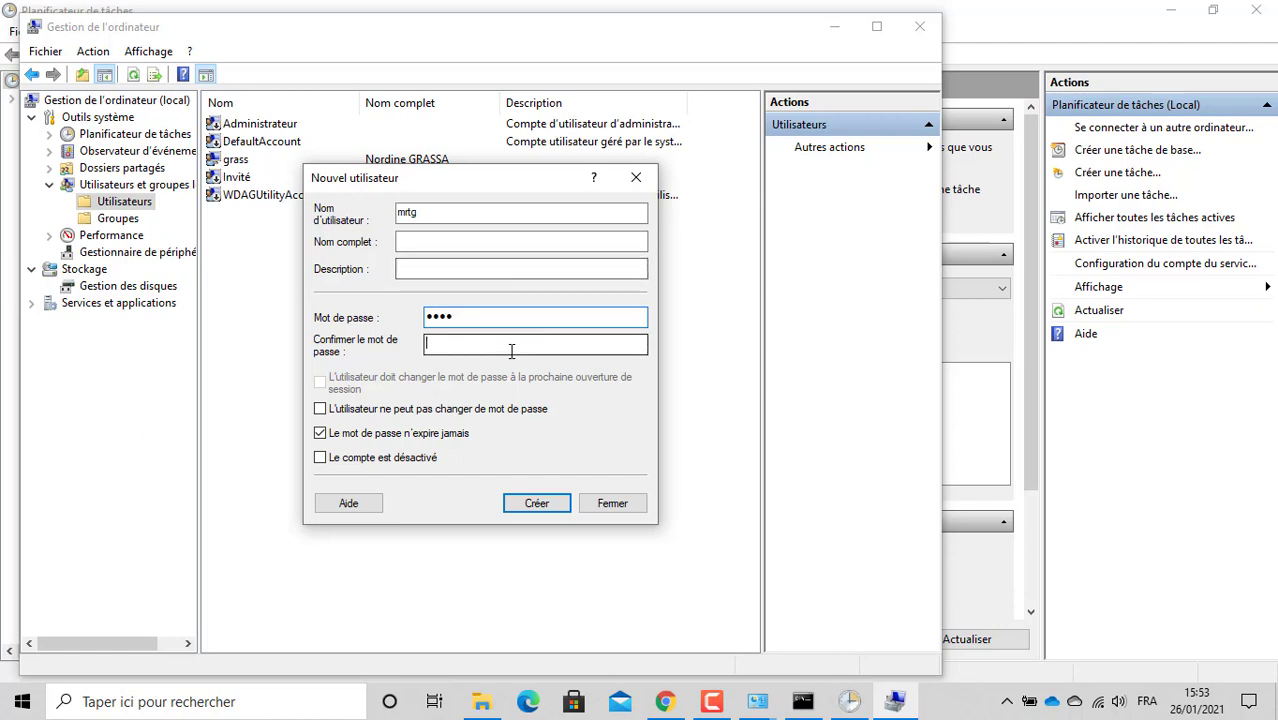
type("****")
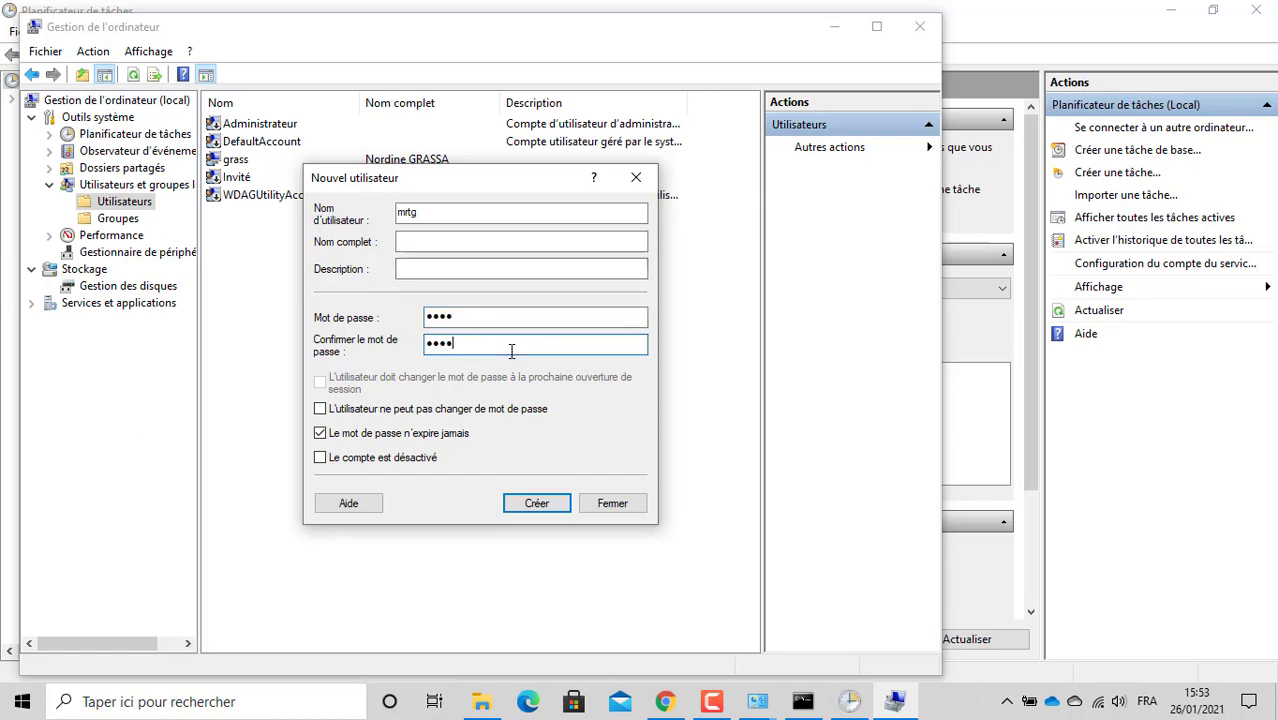
left_click(635, 181)
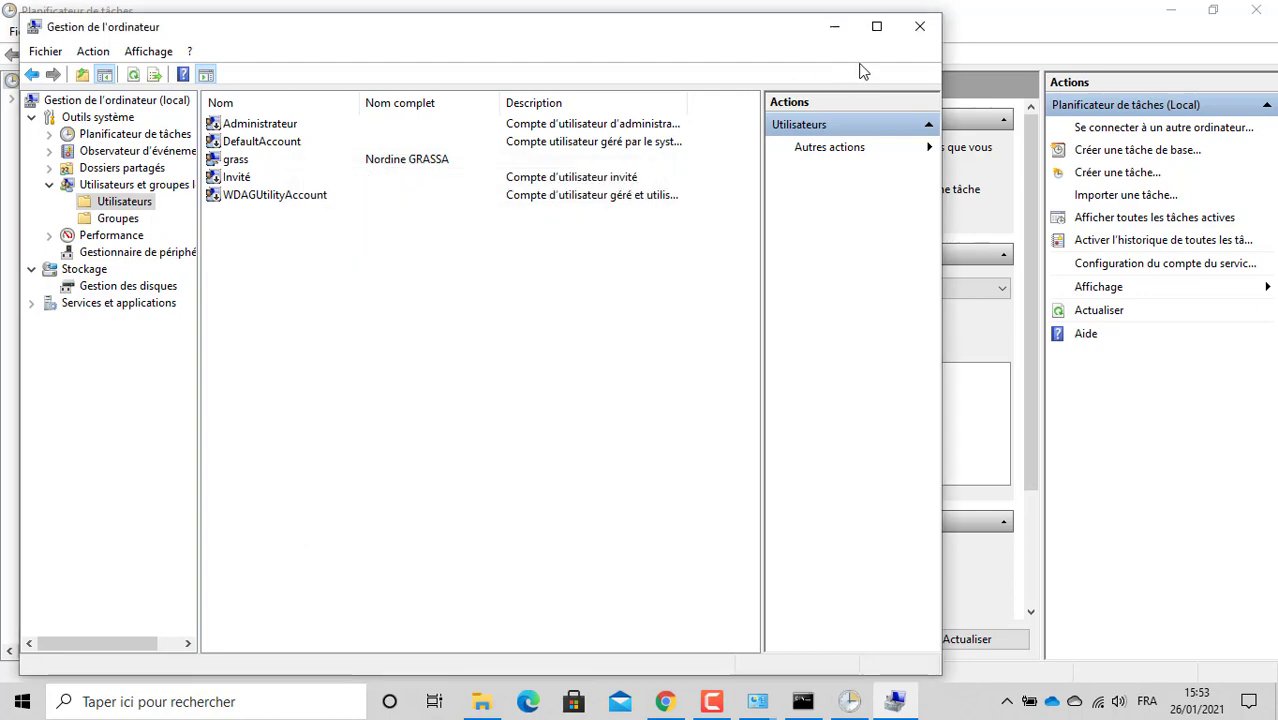
left_click(921, 30)
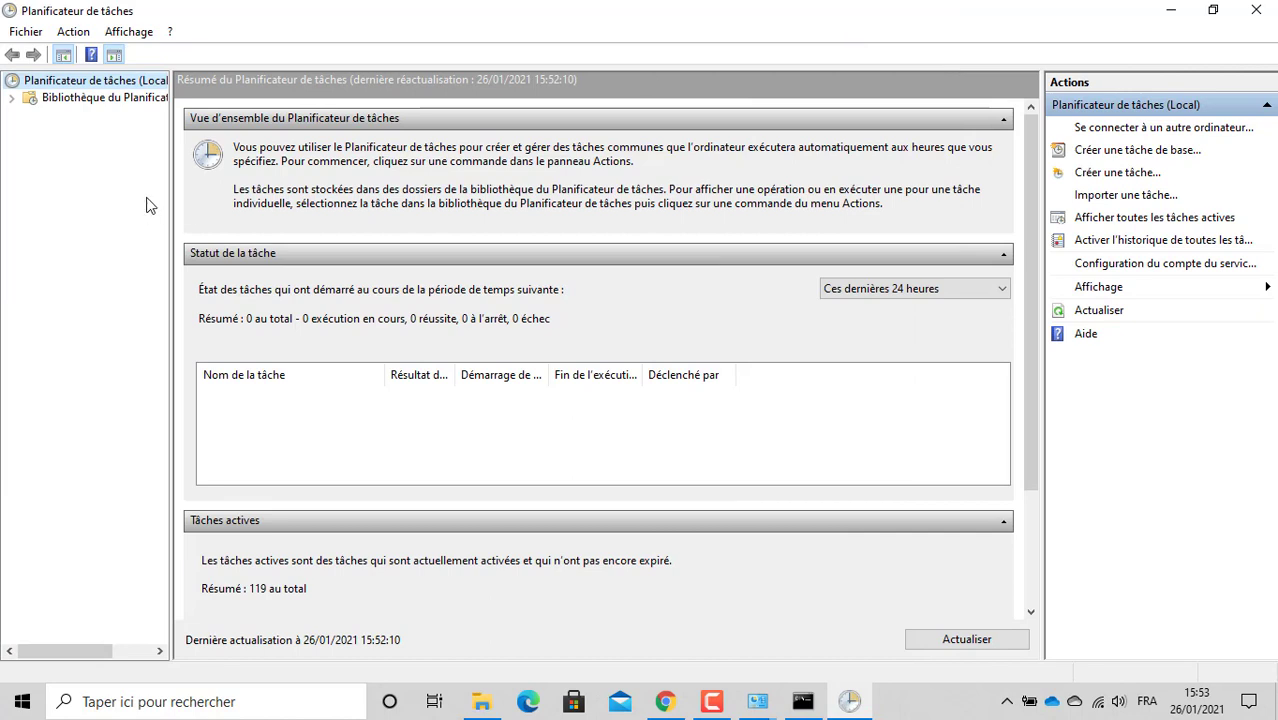
Step: Start a basic task named mrtg, typing 'supervision' as its description
right_click(104, 86)
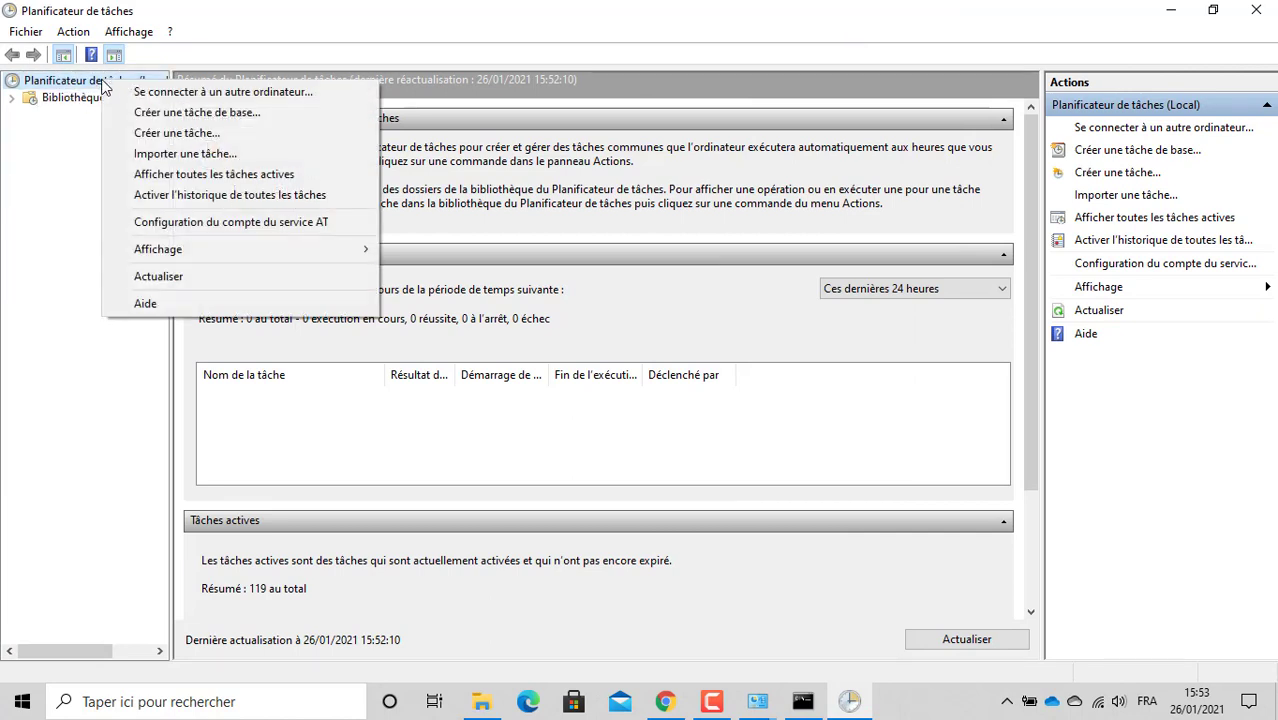
left_click(176, 112)
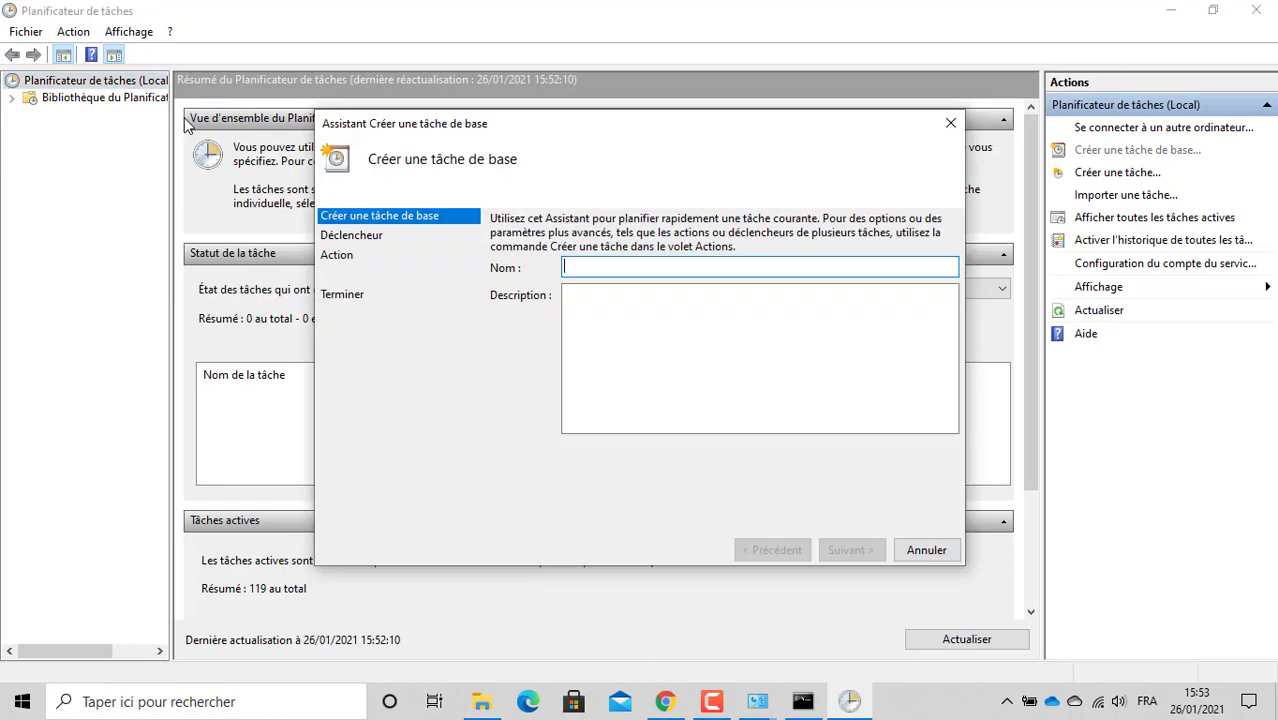
type("mrt")
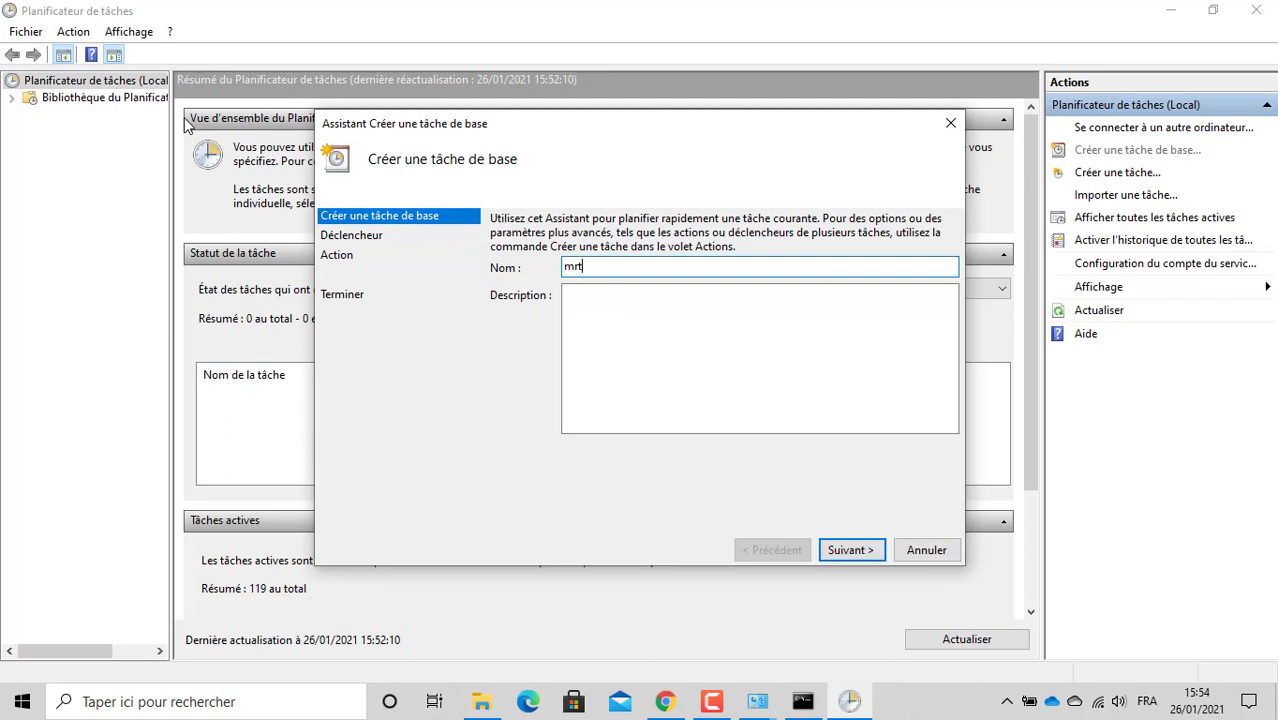
type("g")
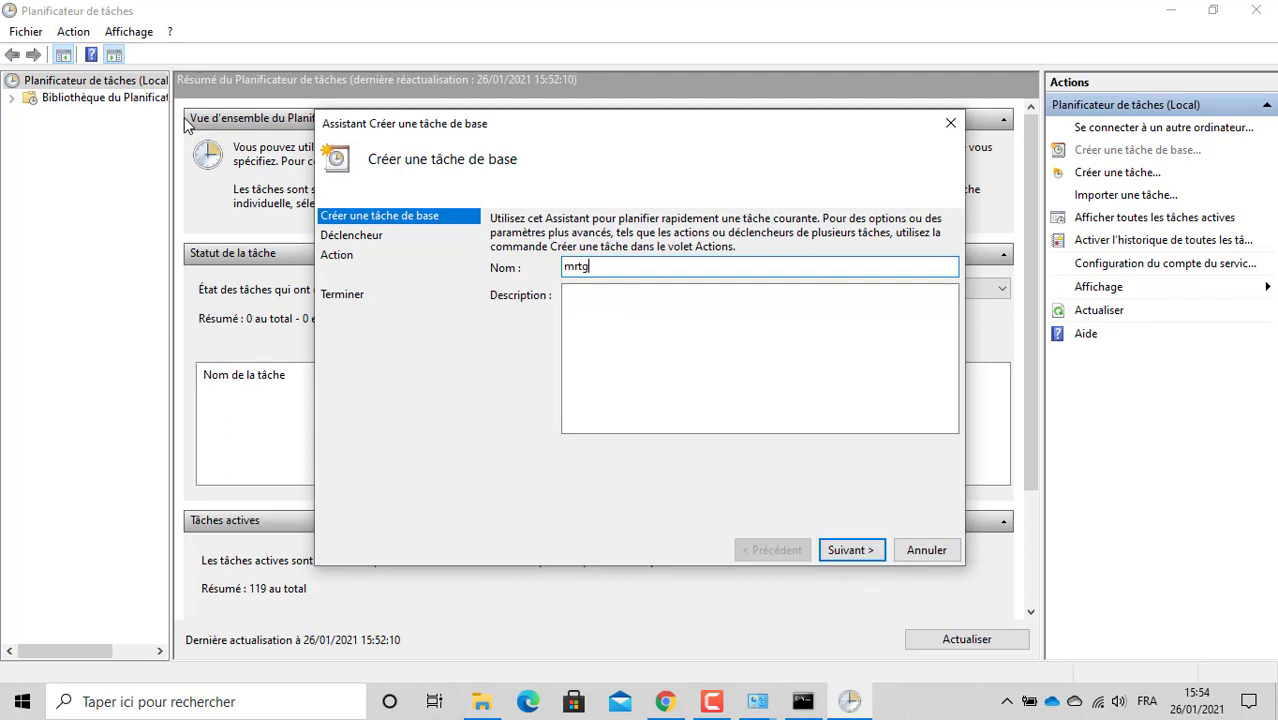
left_click(583, 296)
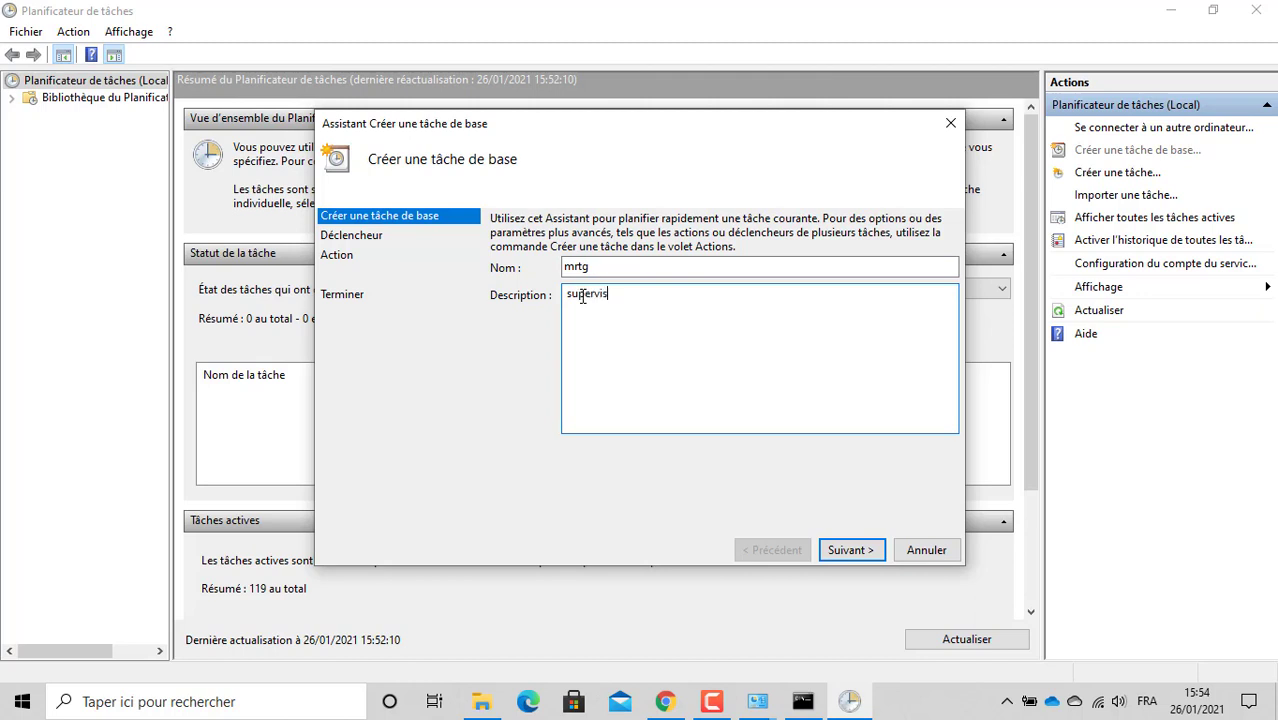
type("supervision réseaux")
Step: Give the mrtg task a one-time trigger with the default start time and a start-a-program action
left_click(866, 551)
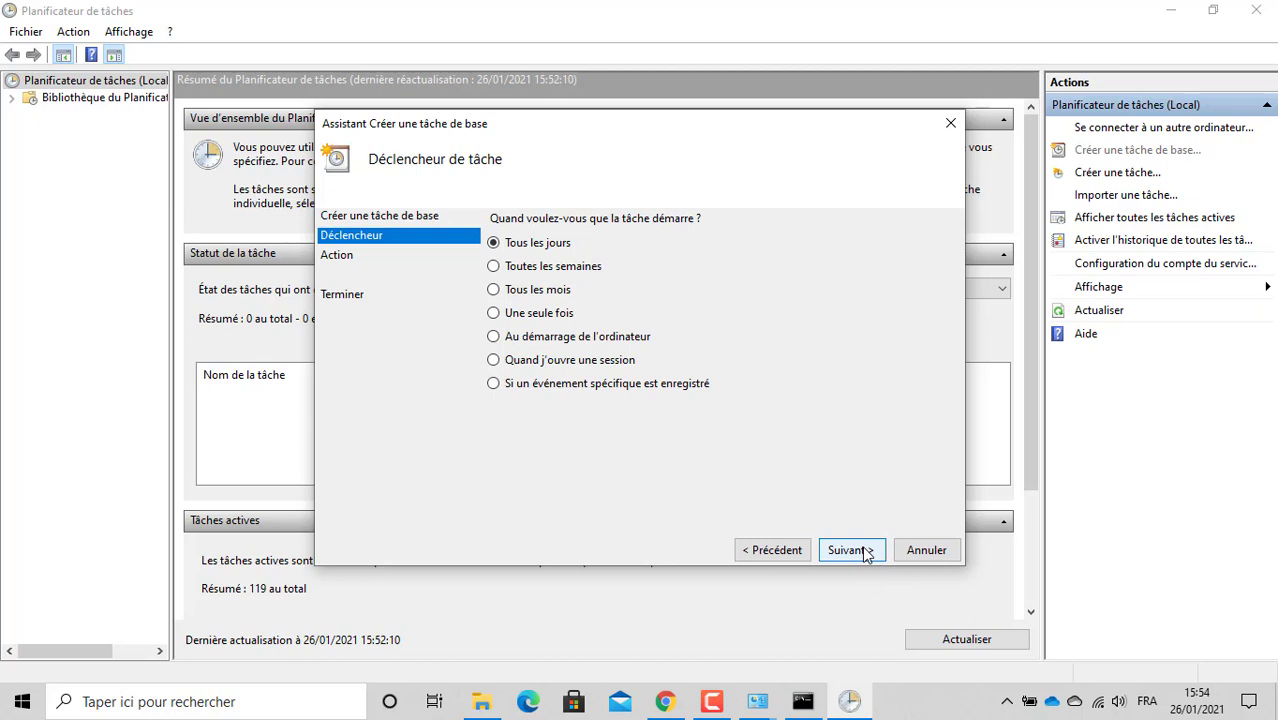
left_click(514, 316)
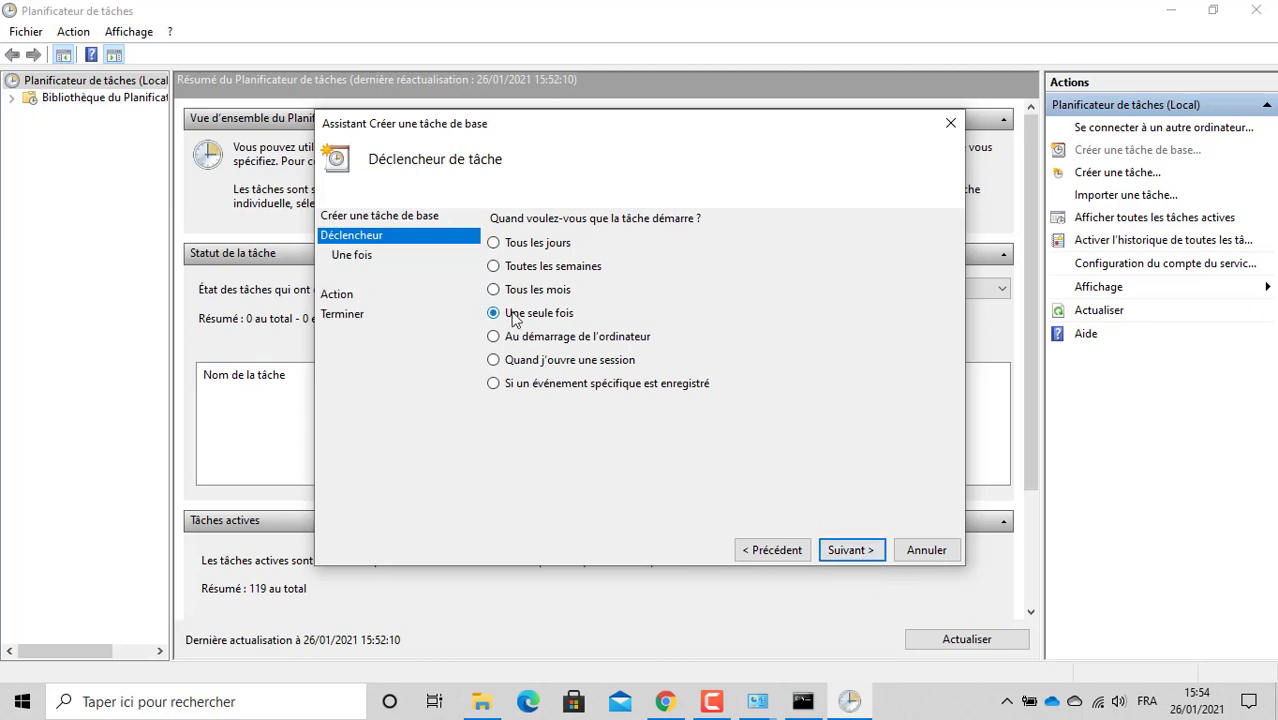
left_click(845, 550)
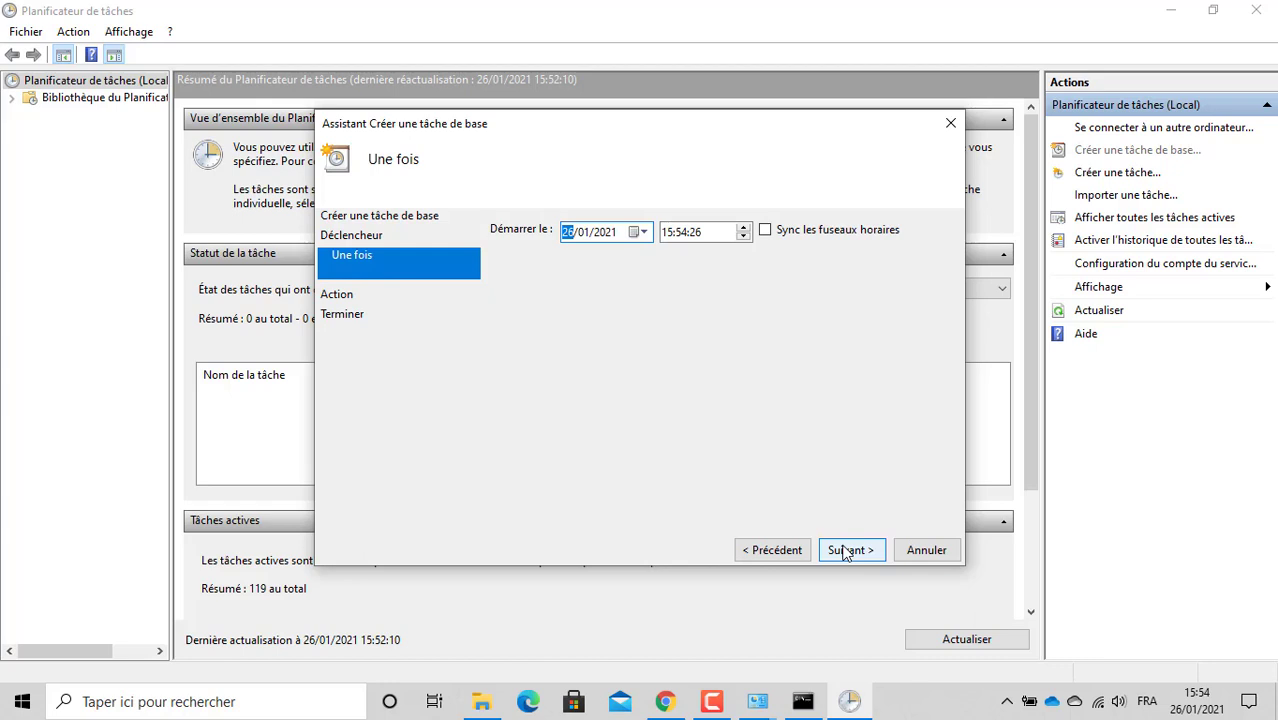
left_click(845, 550)
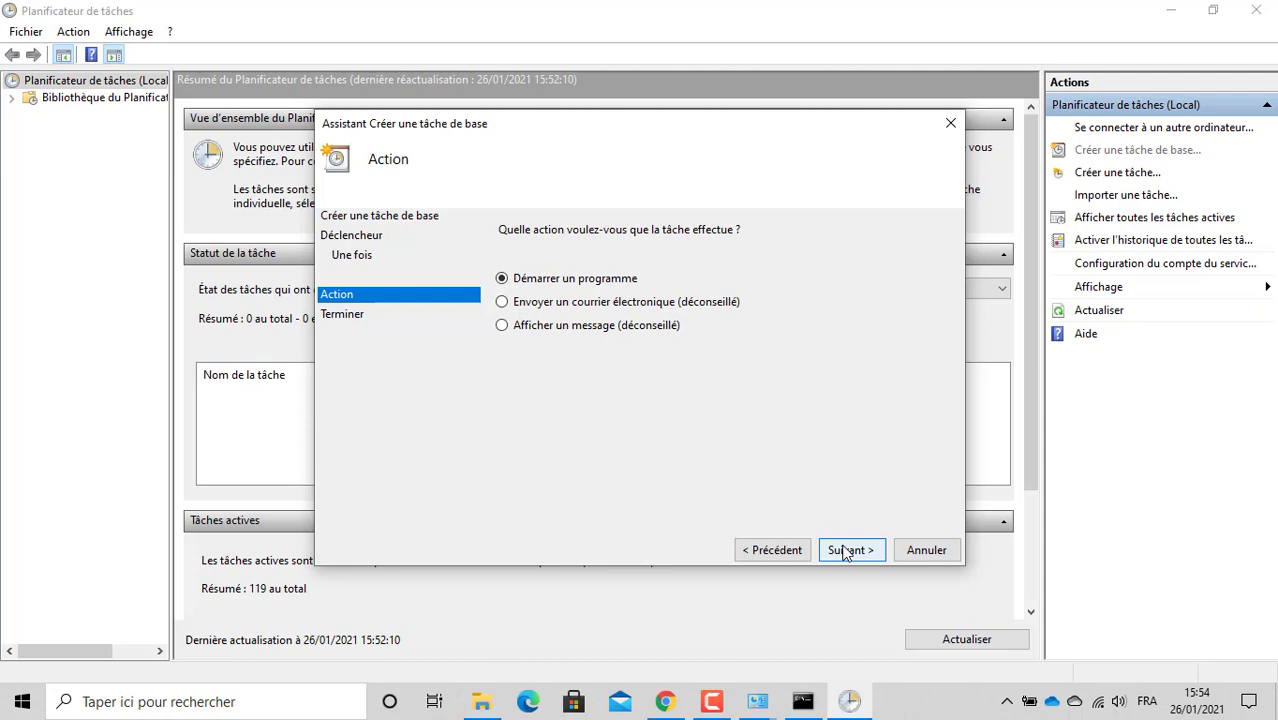
left_click(845, 550)
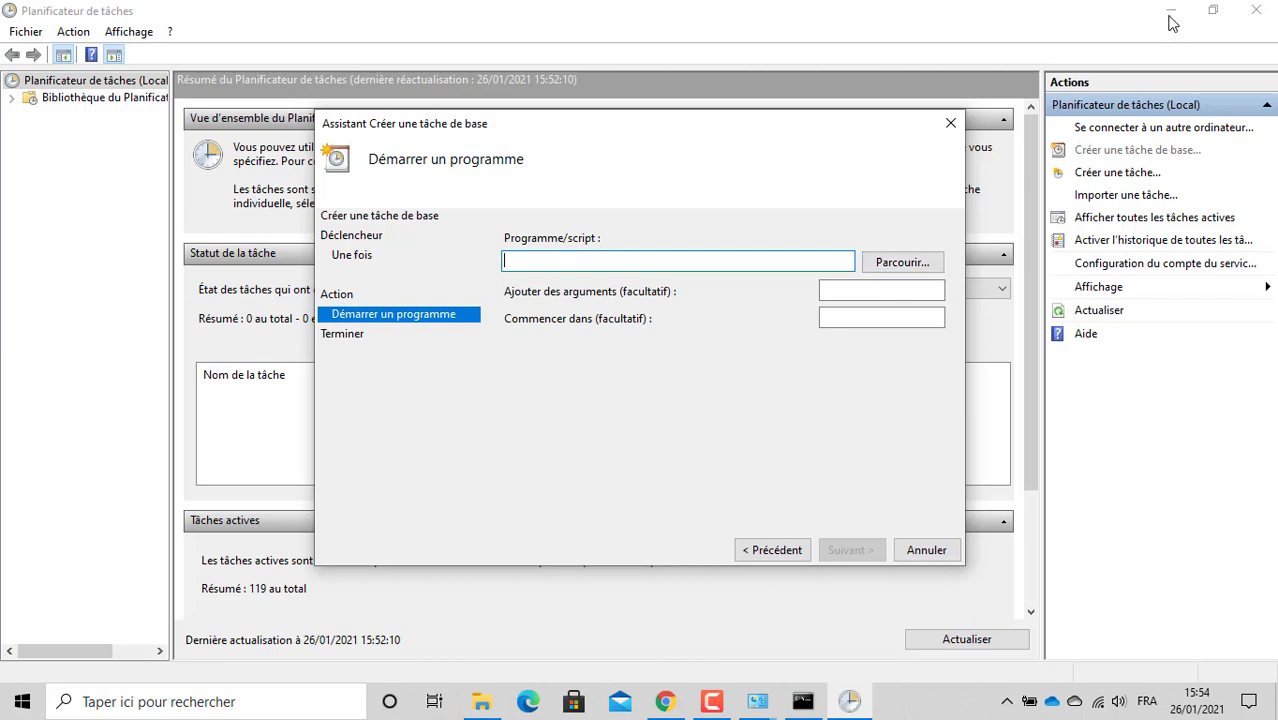
Step: Minimize the mrtgdata folder window to reveal the wizard, then bring up Windows search
key("alt+Tab")
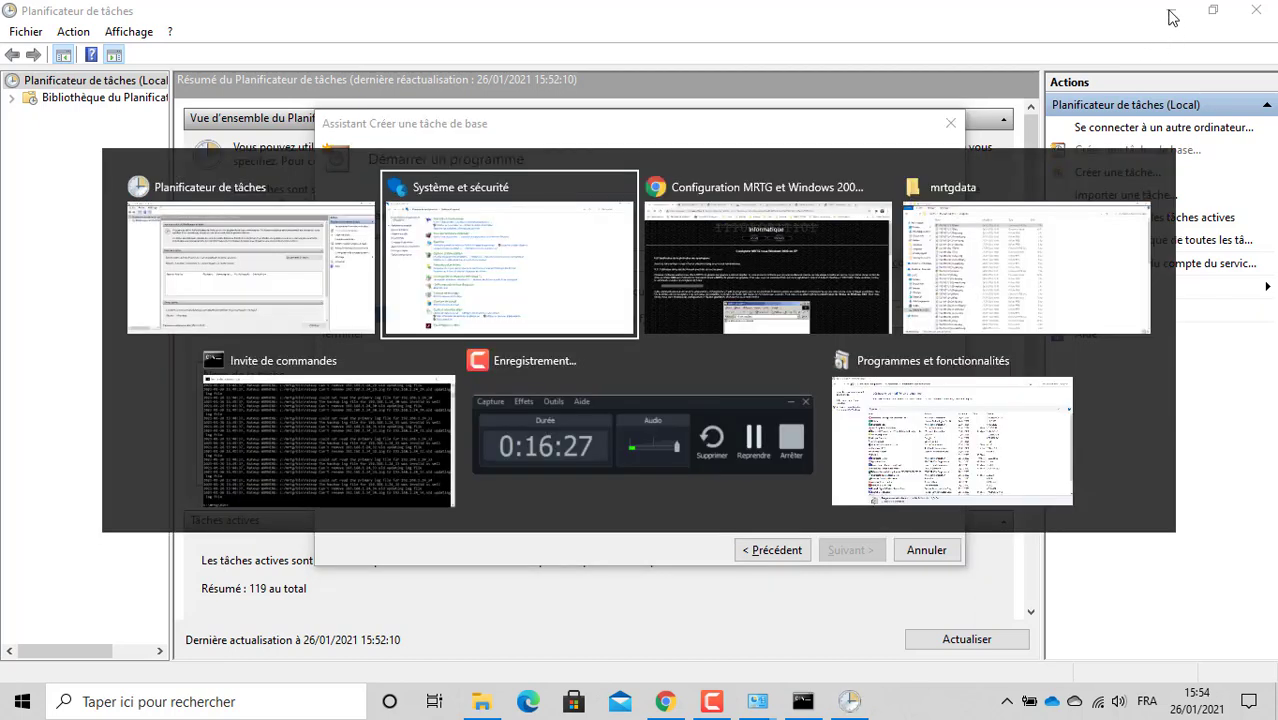
key("alt+Tab")
key("alt+Tab")
key("alt+Tab")
key("alt+Tab")
key("alt+Tab")
key("alt+Tab")
key("alt+Tab")
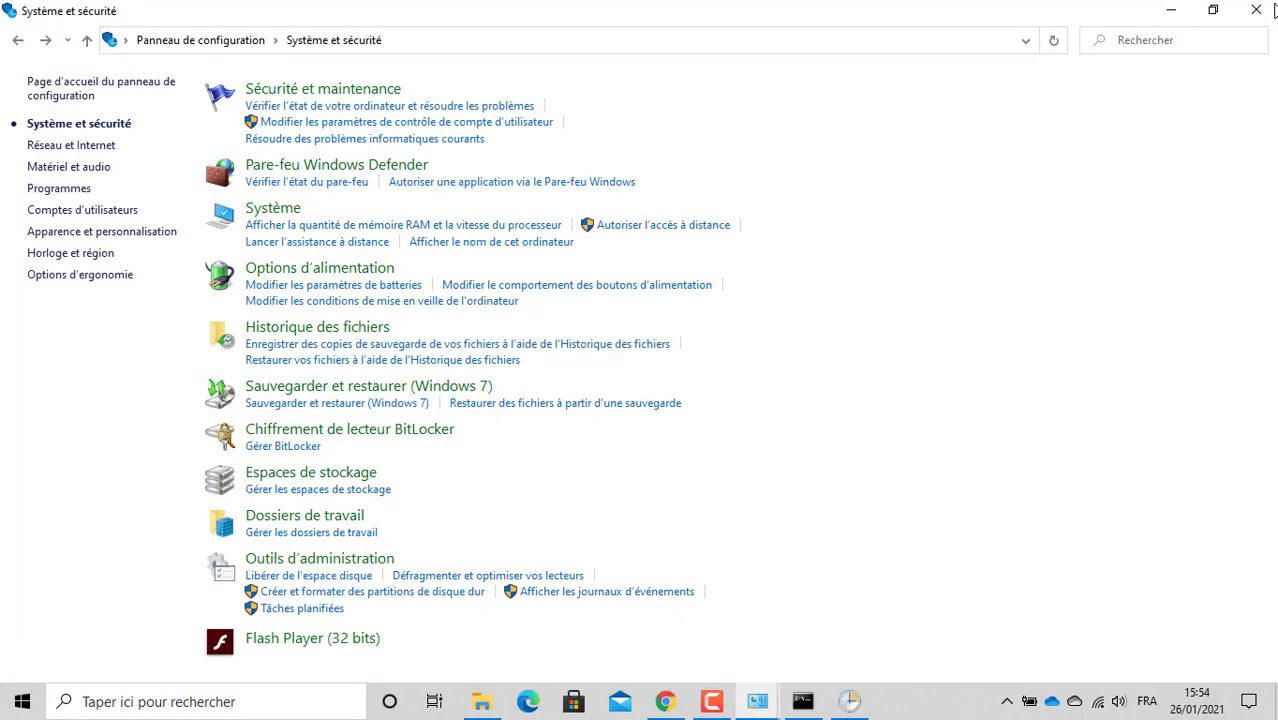
left_click(1170, 11)
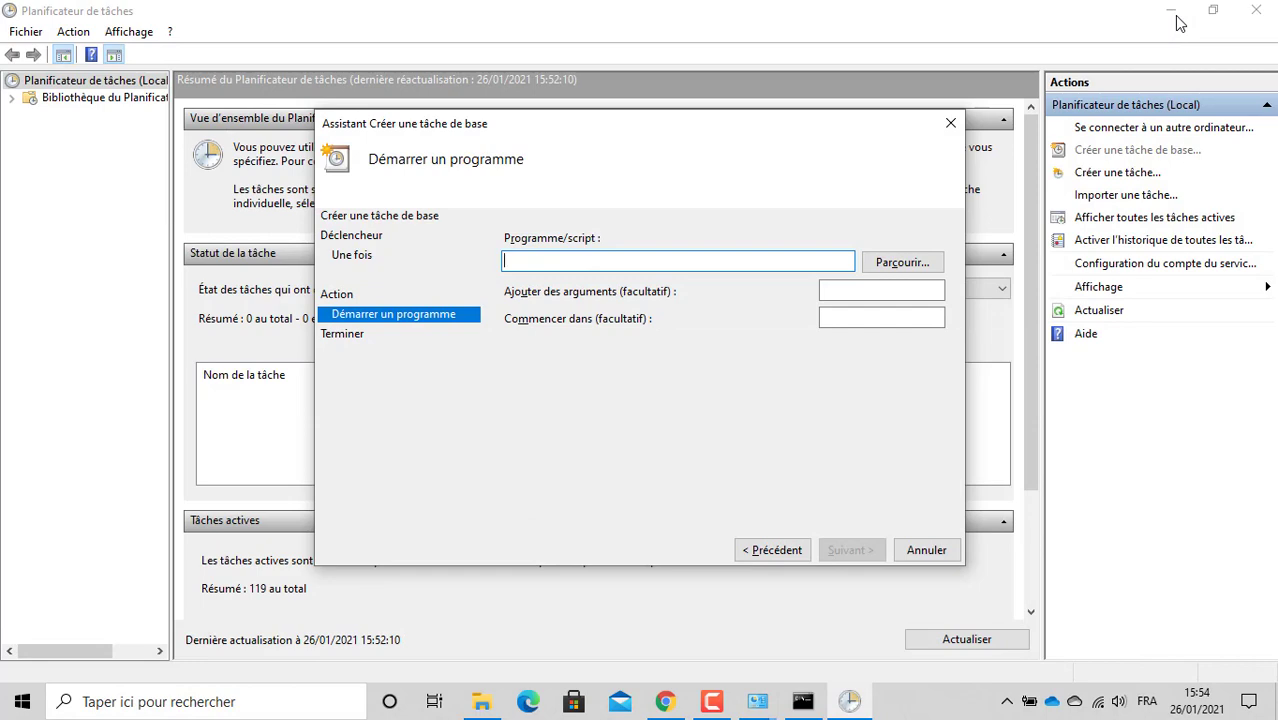
key("alt+Tab")
key("alt+Tab")
key("alt+Tab")
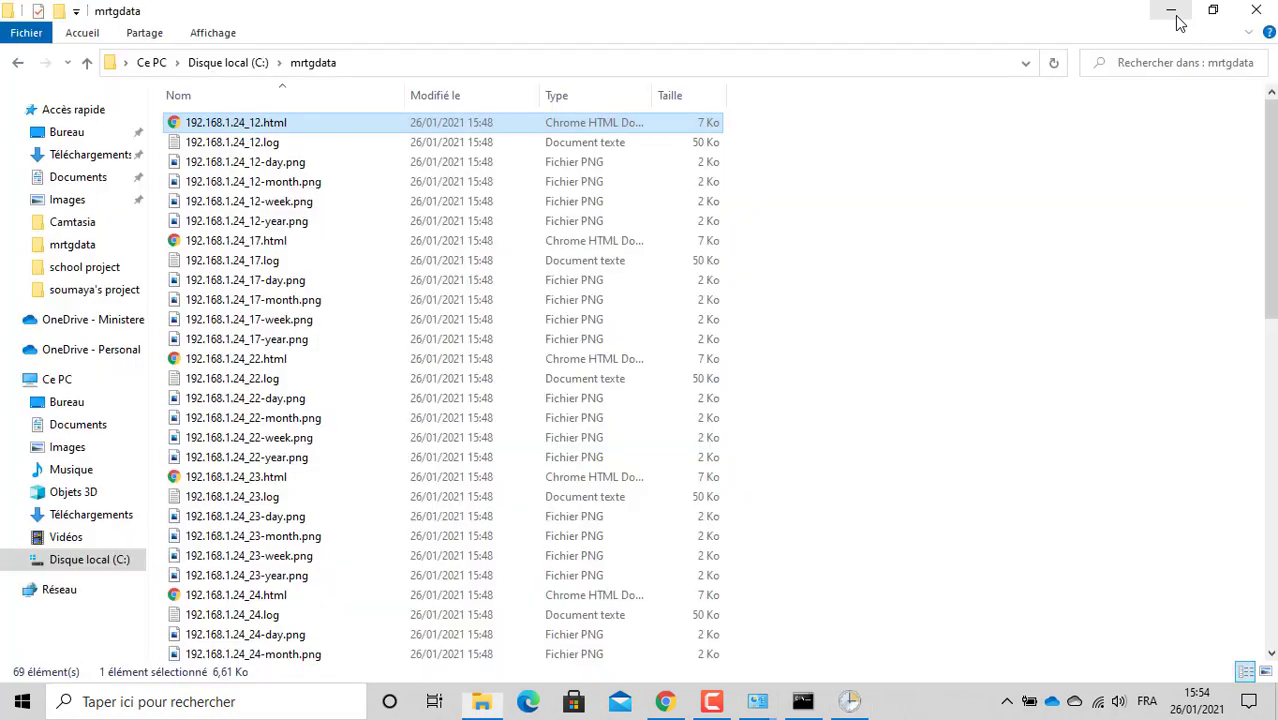
left_click(1170, 11)
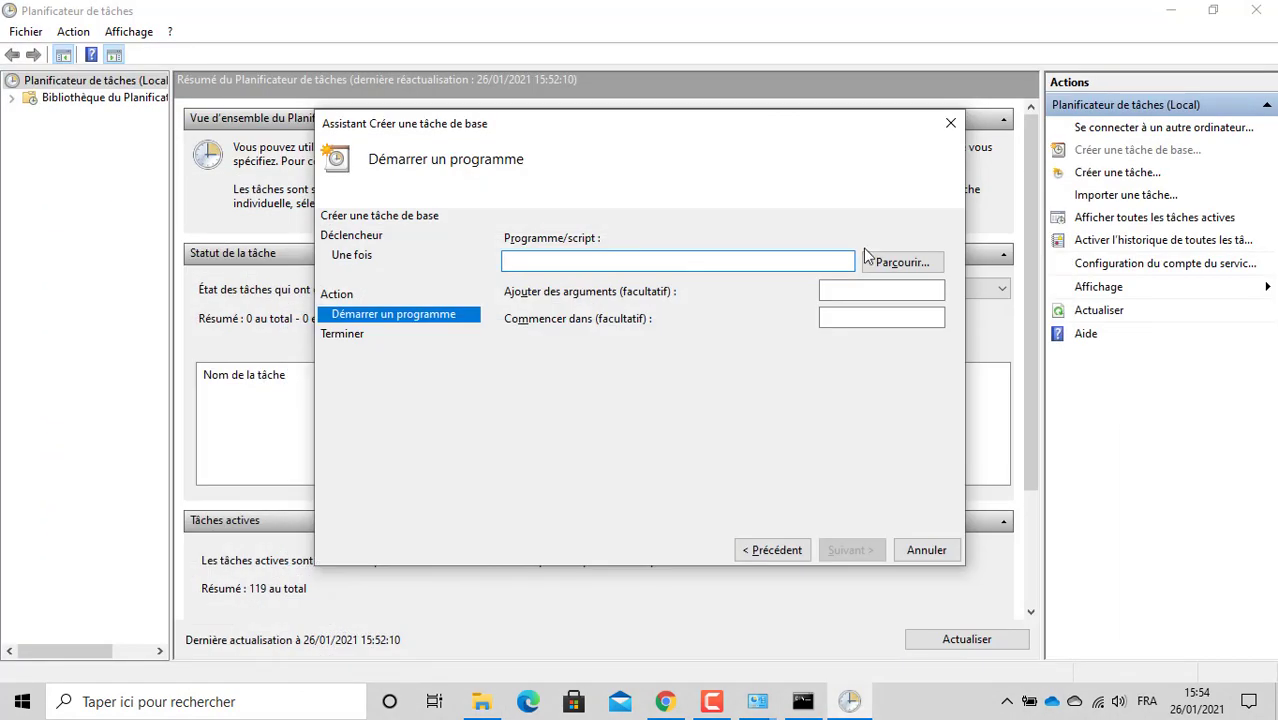
left_click(113, 705)
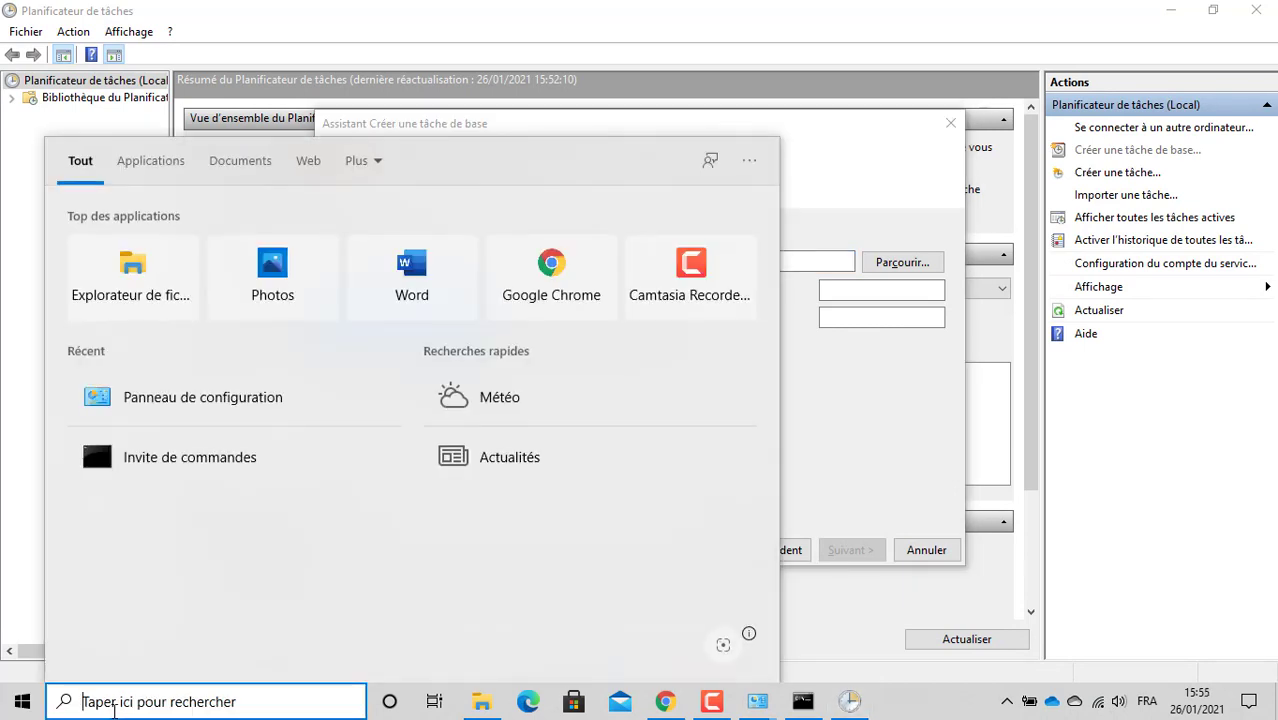
Step: Launch Bloc-notes by searching 'note'
type("note")
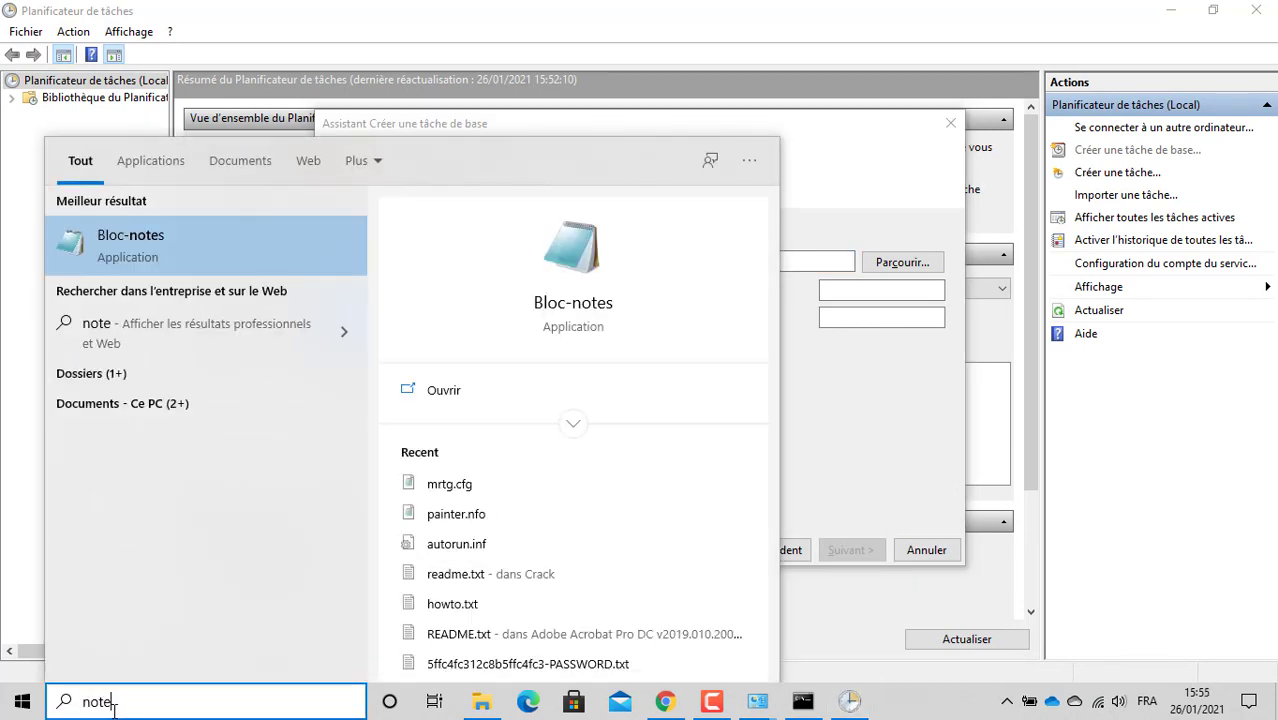
key("Return")
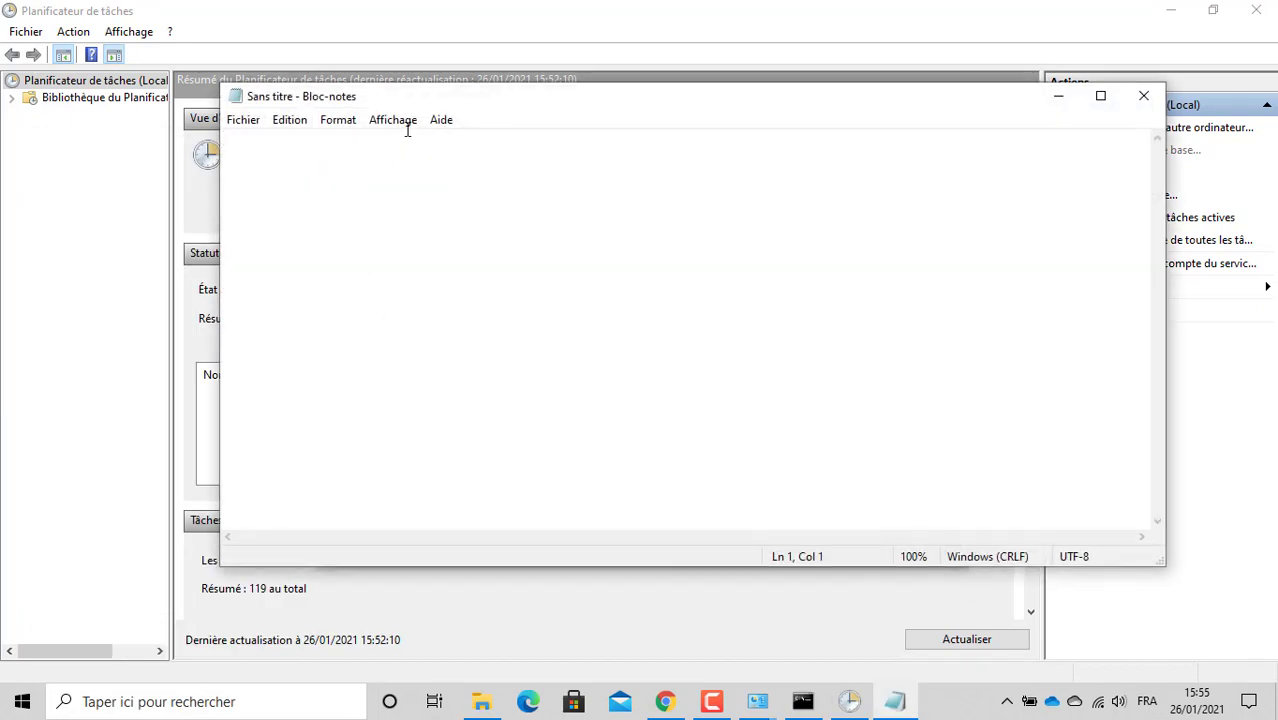
right_click(368, 158)
left_click(437, 244)
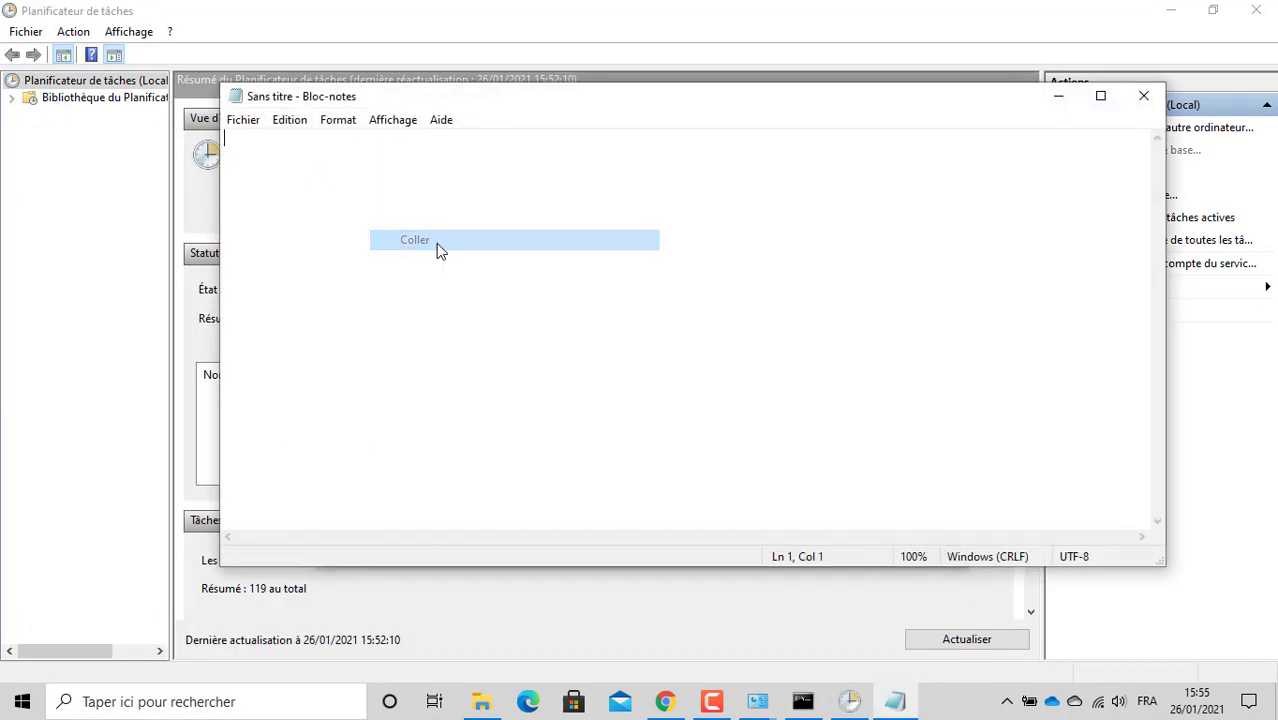
Step: Copy the perl c:\mrtg\bin\mrtg c:\mrtg\bin\mrtg.cfg line from the tutorial into the note
left_click(655, 704)
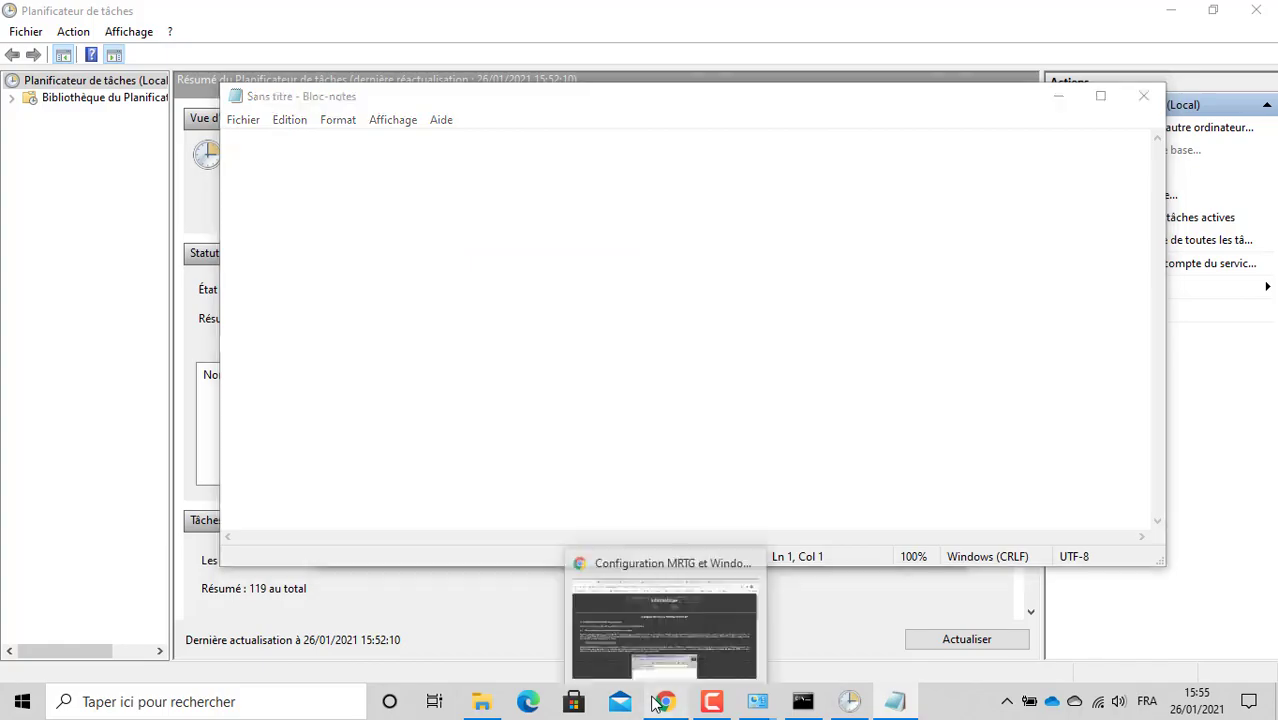
right_click(273, 443)
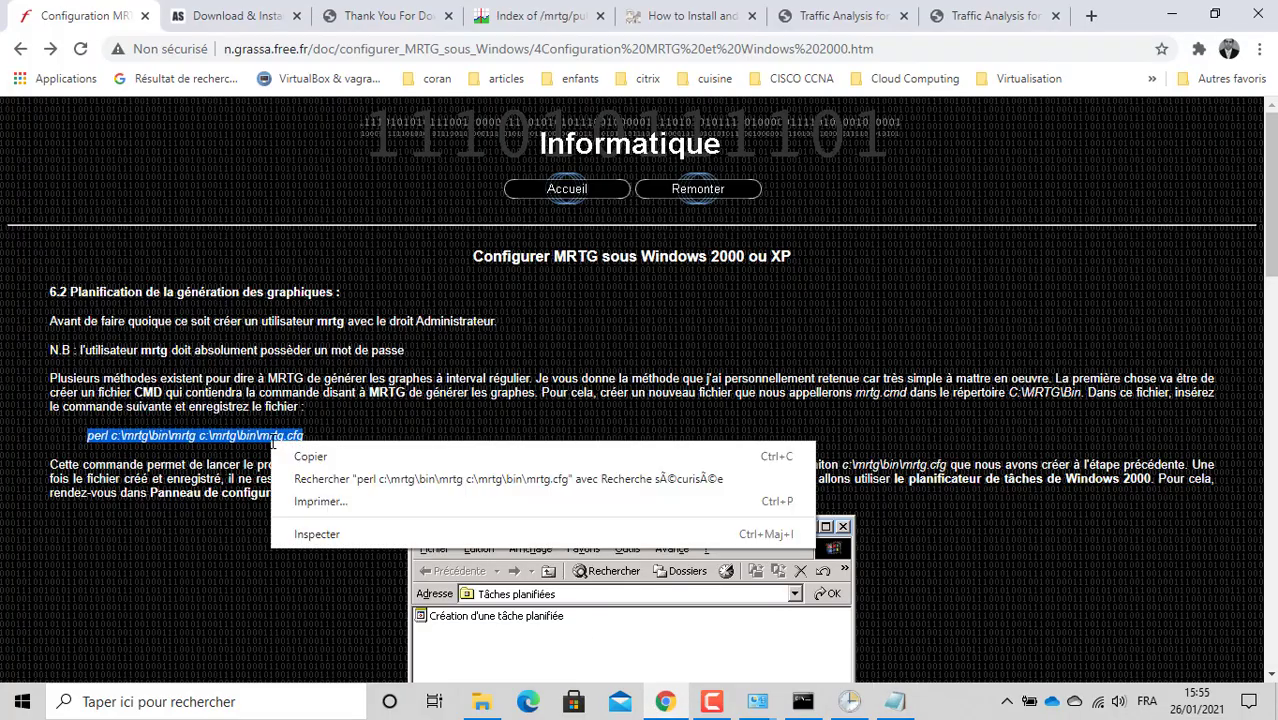
left_click(306, 456)
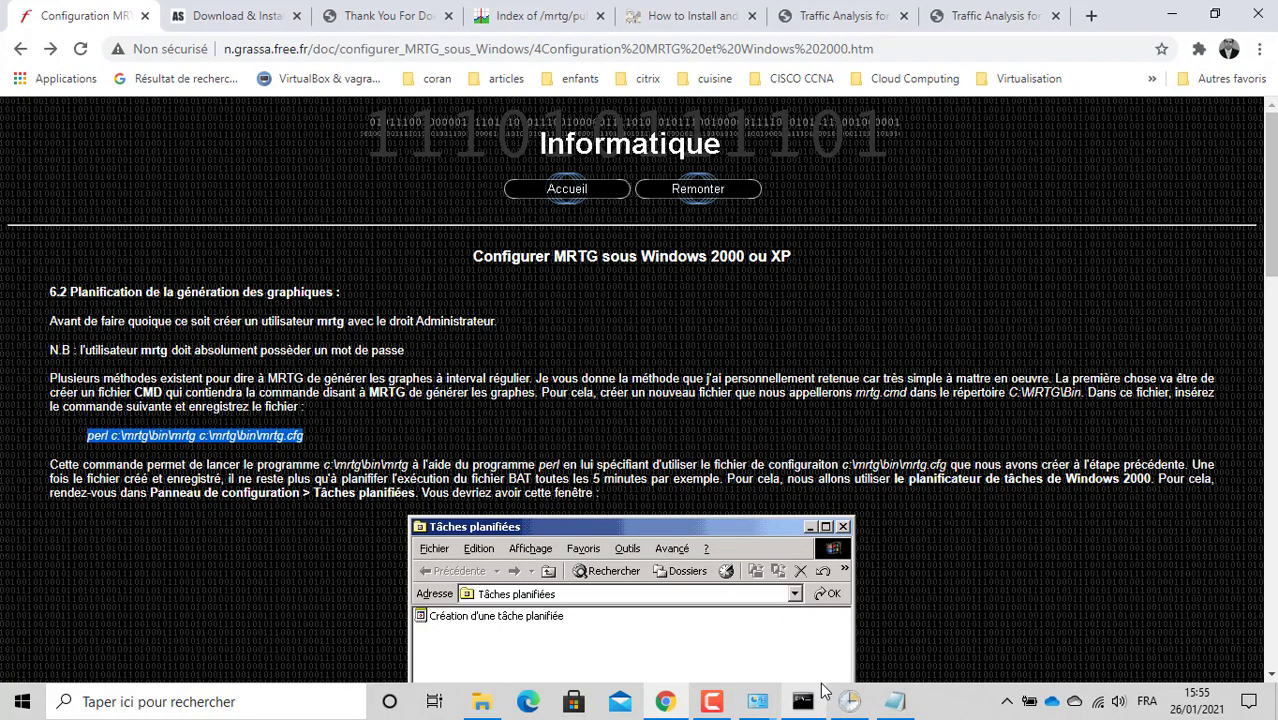
left_click(668, 705)
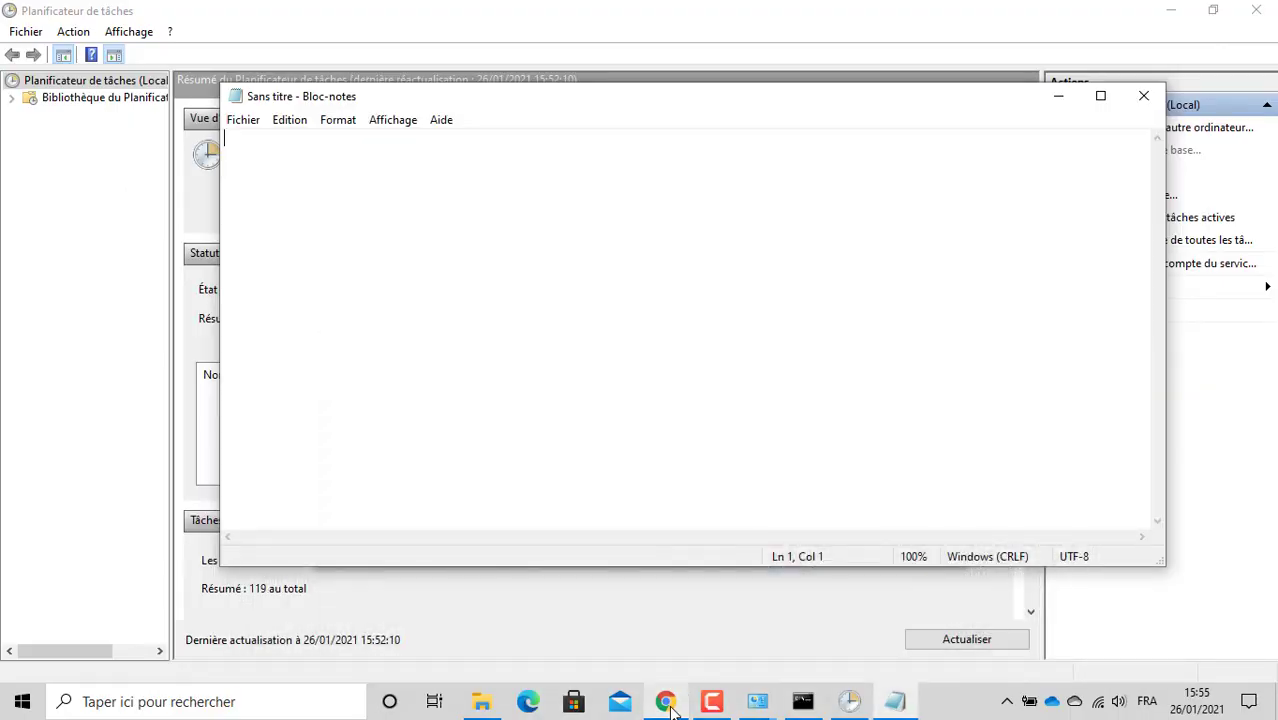
right_click(385, 274)
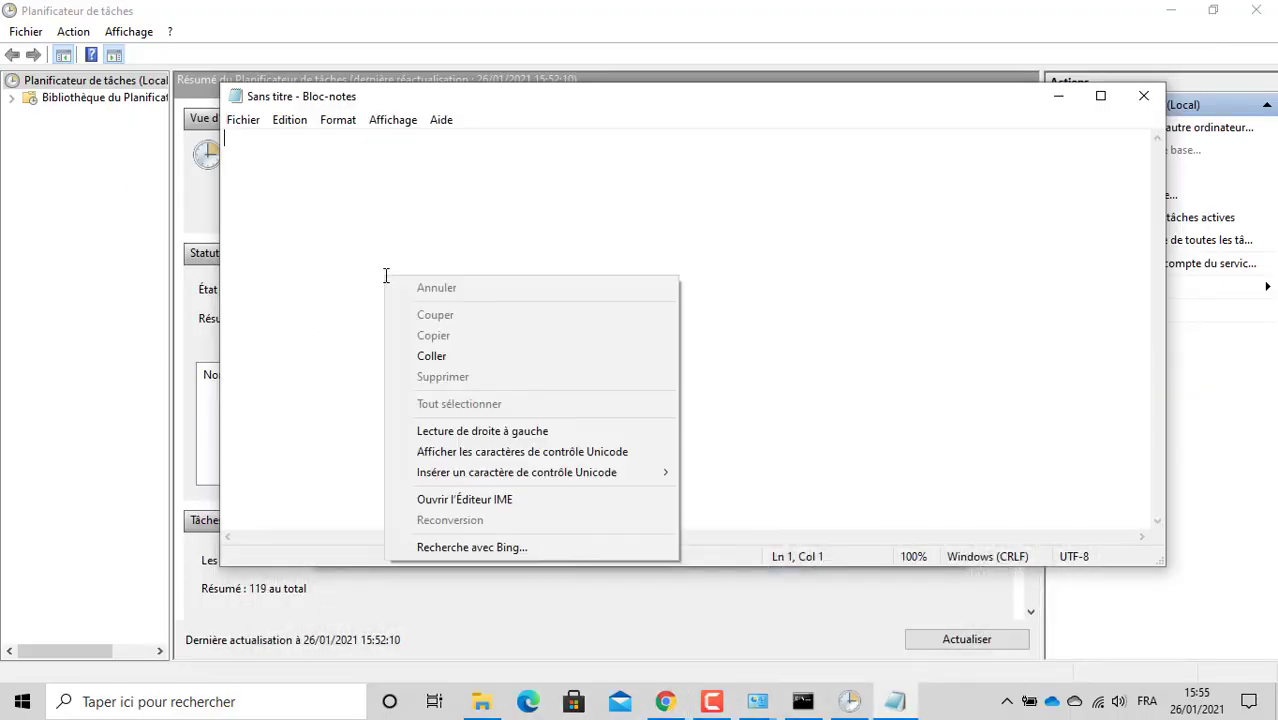
left_click(432, 356)
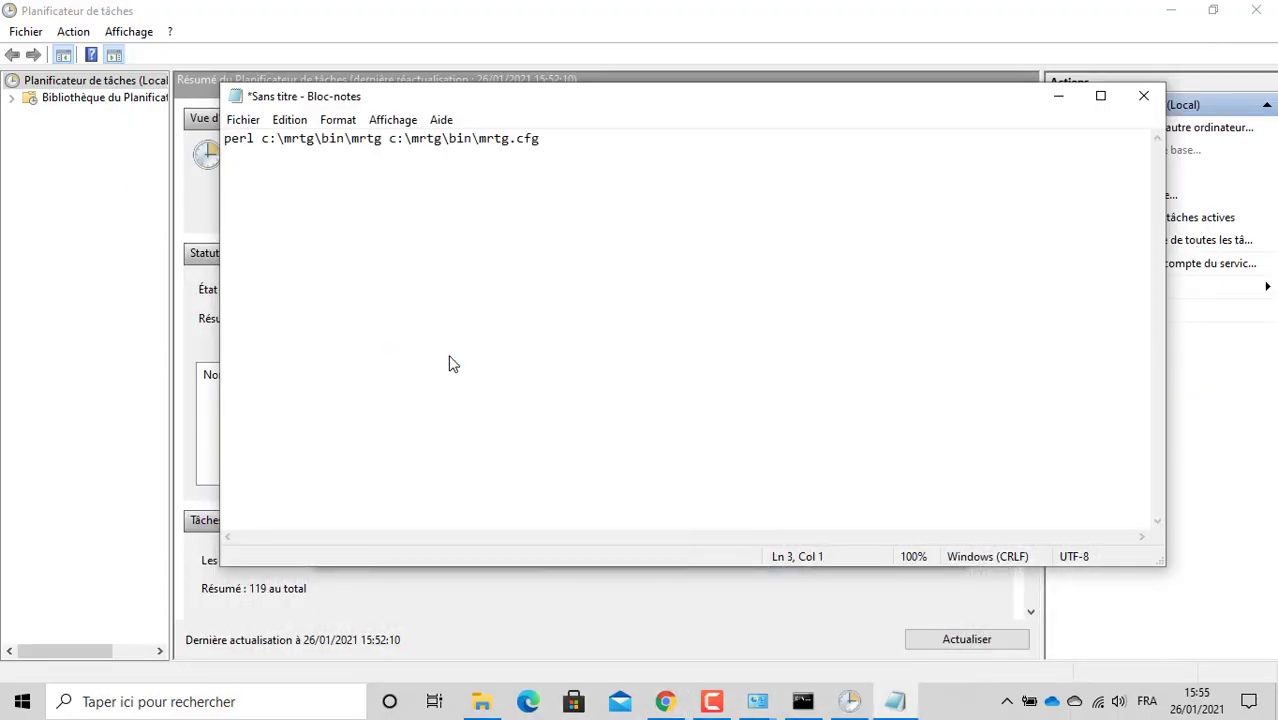
Step: Save the note on the Desktop as mrtg.bat
left_click(245, 122)
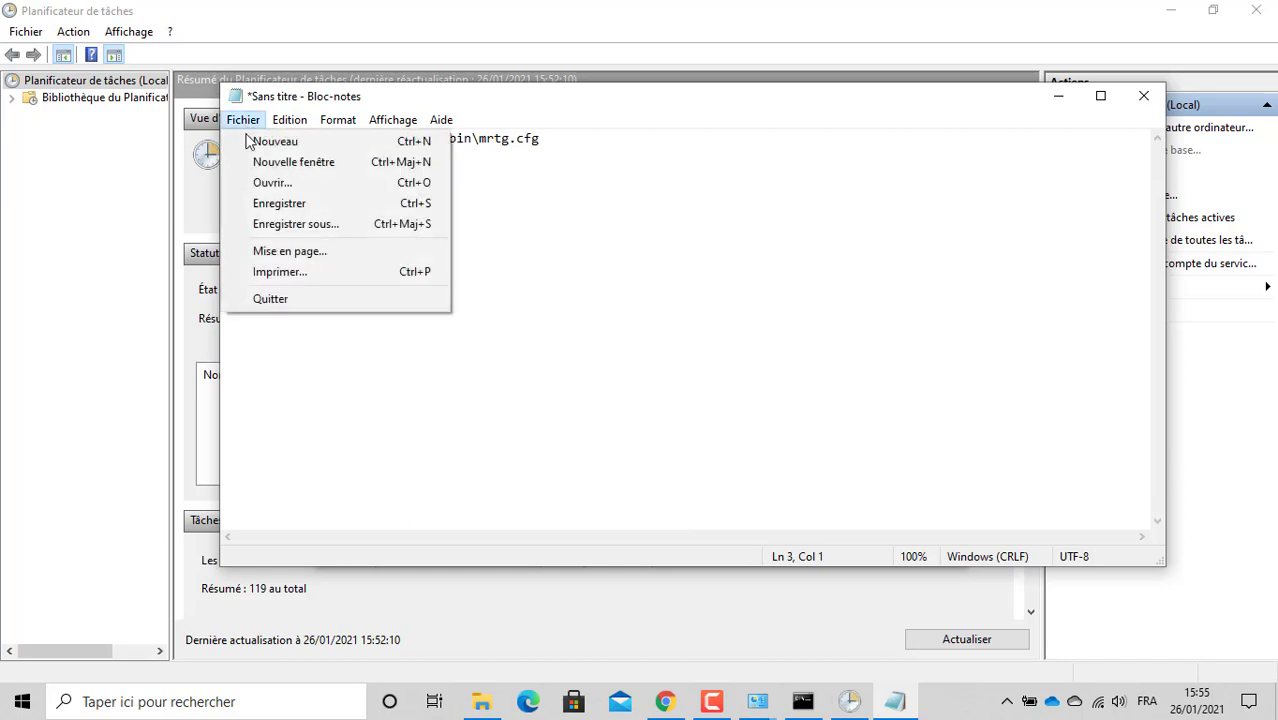
left_click(284, 223)
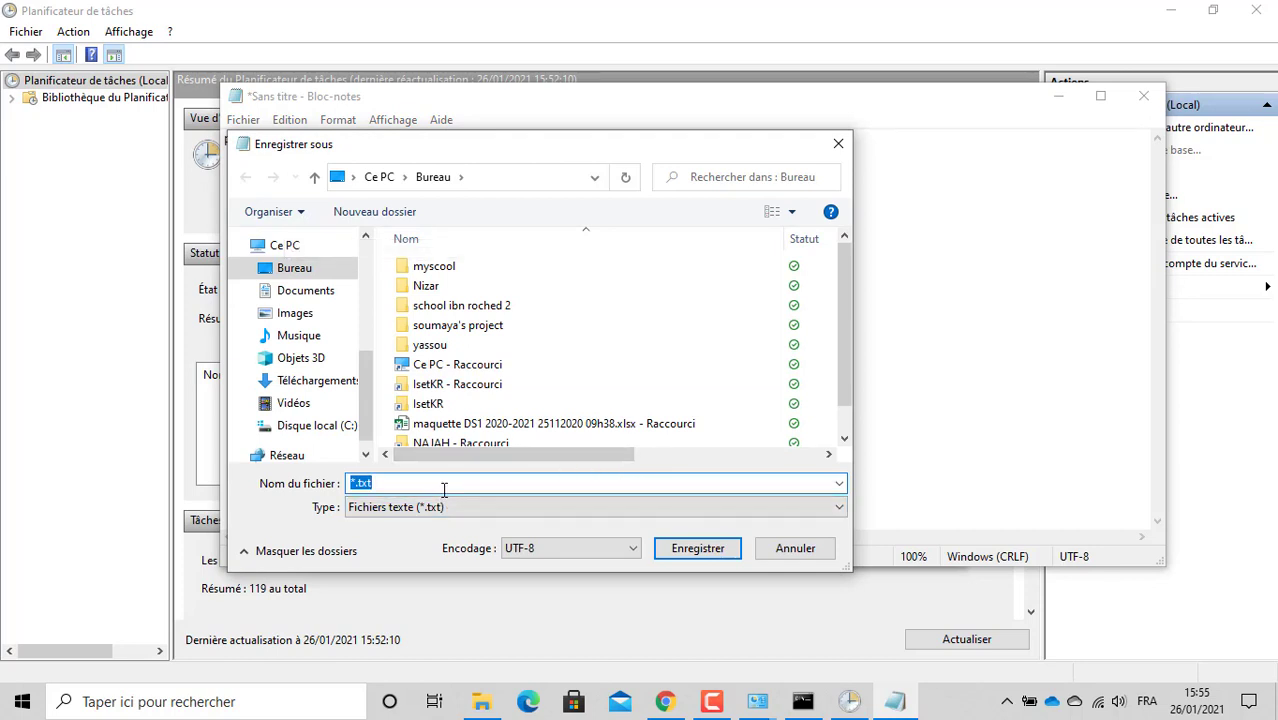
type("mrtg")
type(".cmd")
key("BackSpace")
key("BackSpace")
key("BackSpace")
type("bat")
left_click(690, 552)
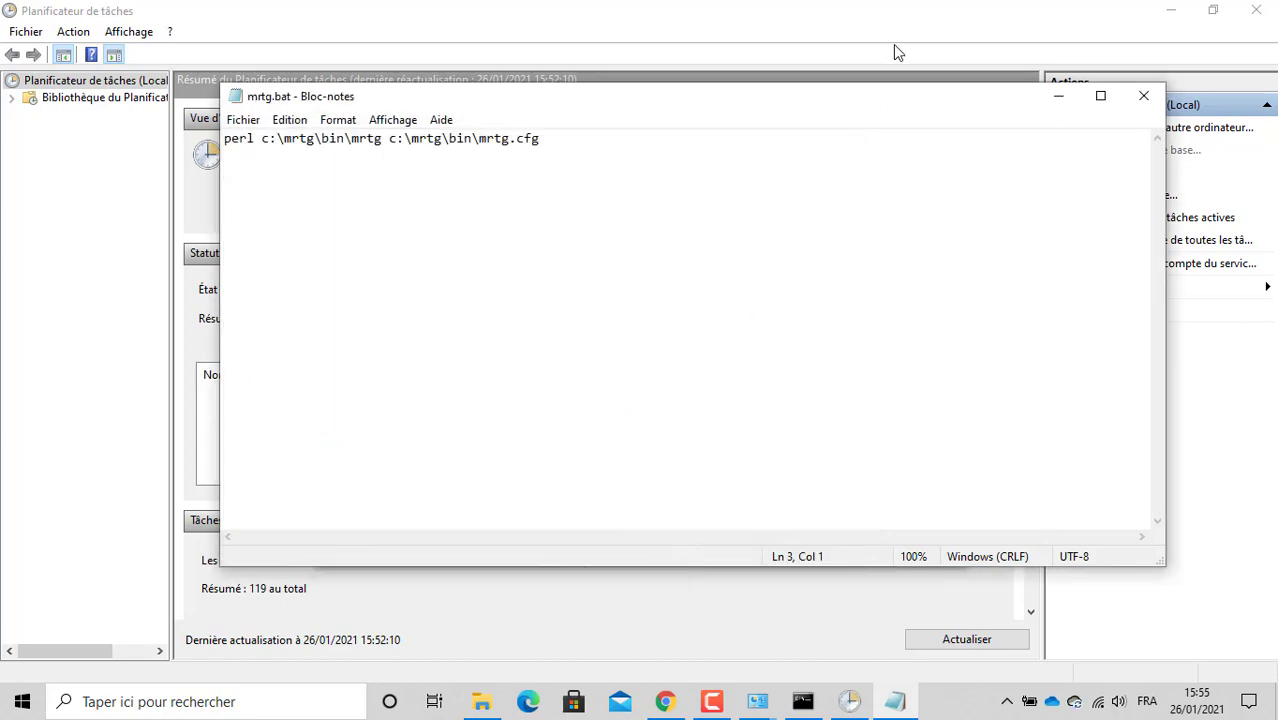
Step: Close Notepad and set the task's program to mrtg.bat on the Desktop
left_click(1138, 96)
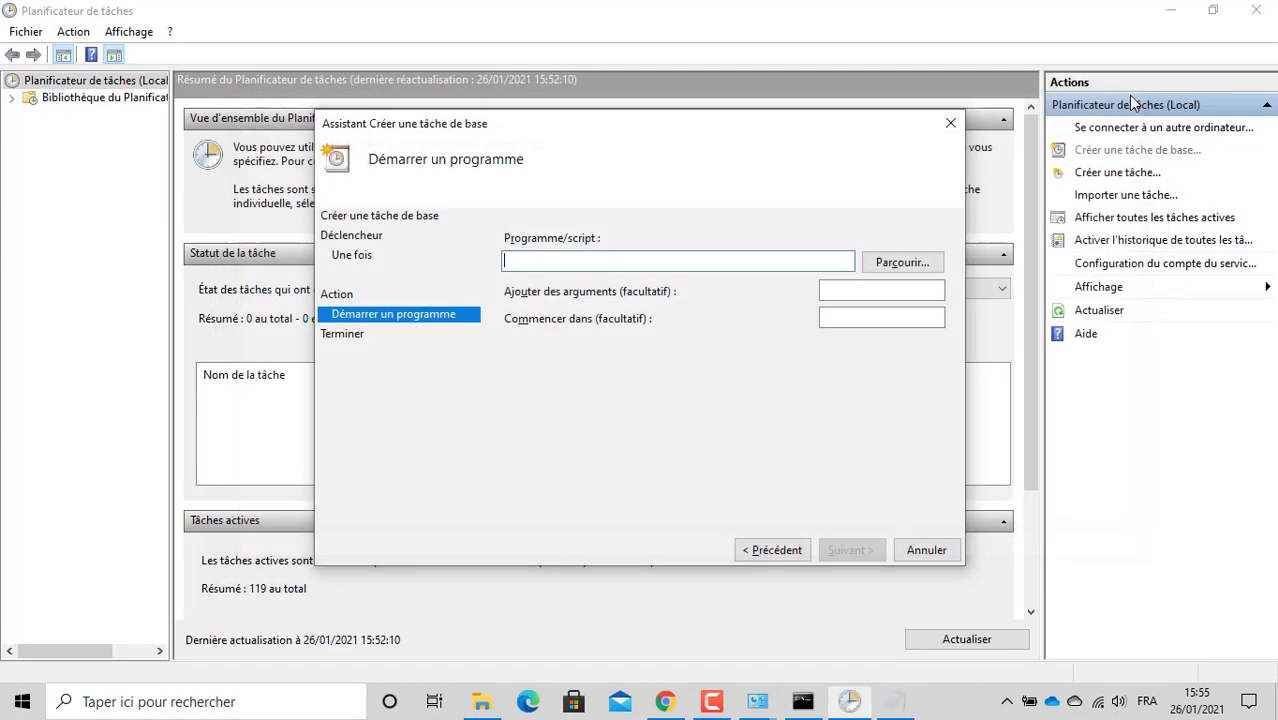
left_click(898, 268)
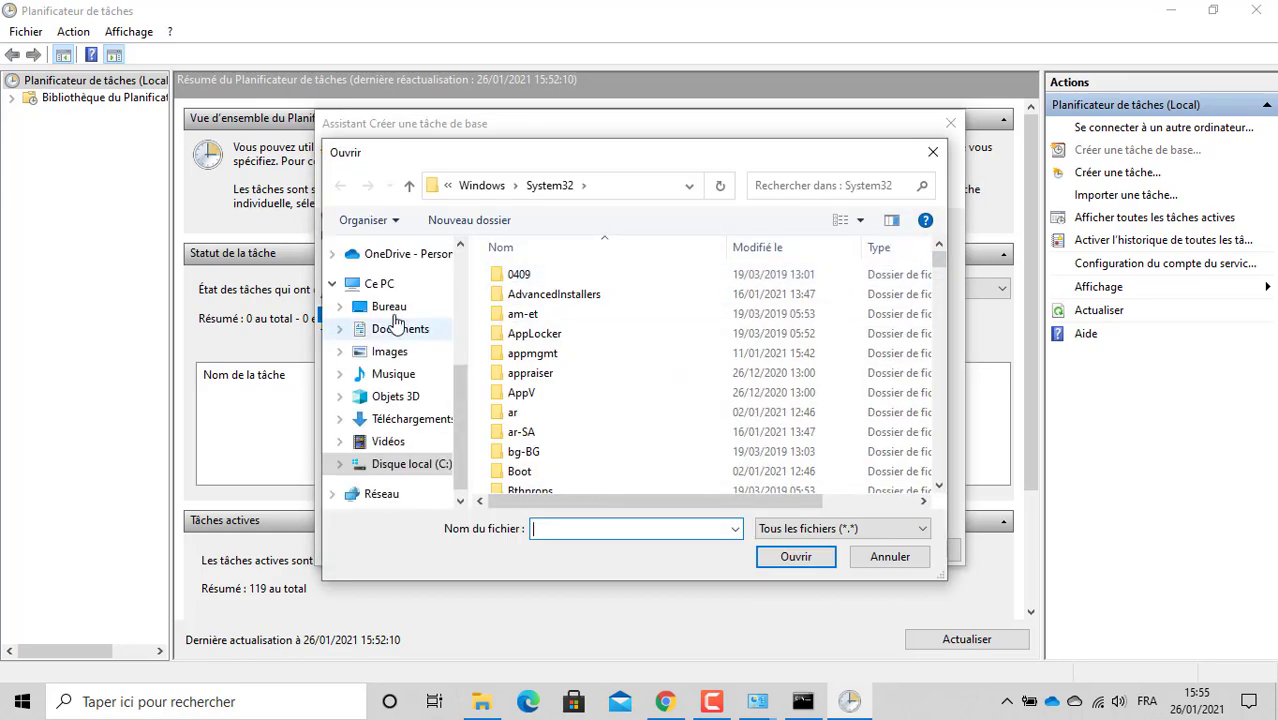
left_click(392, 310)
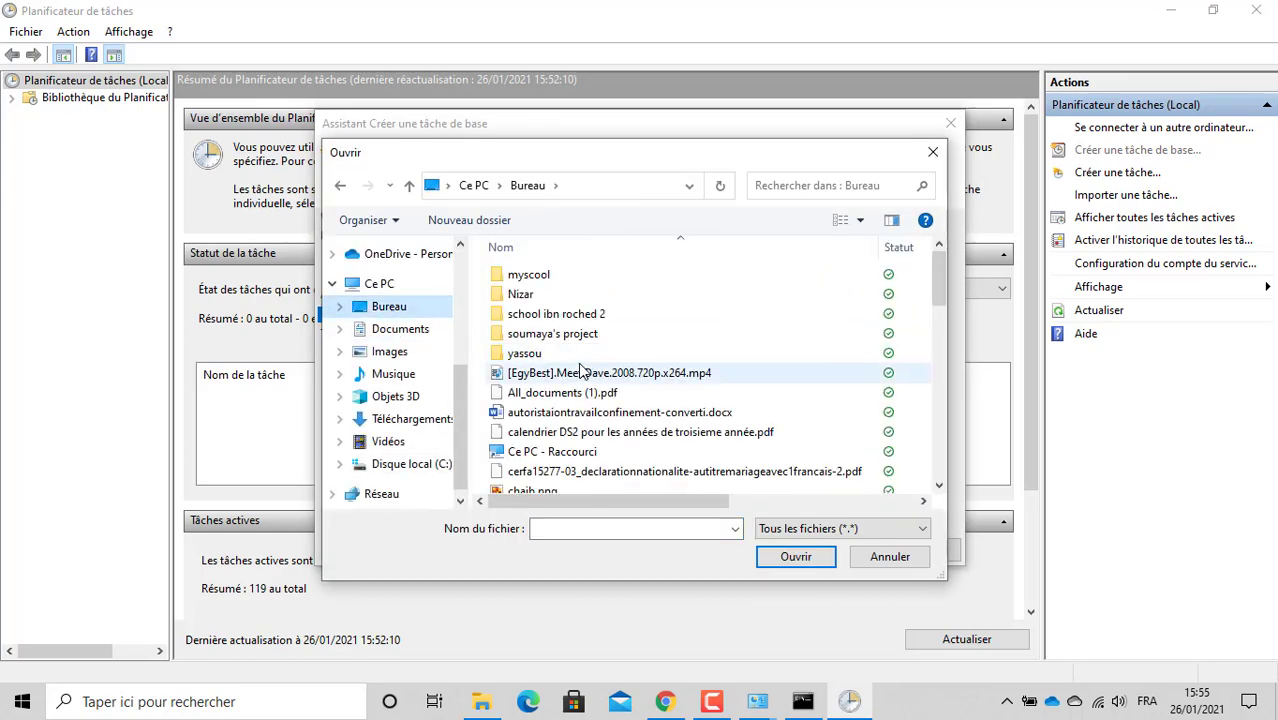
left_click(545, 411)
key("m")
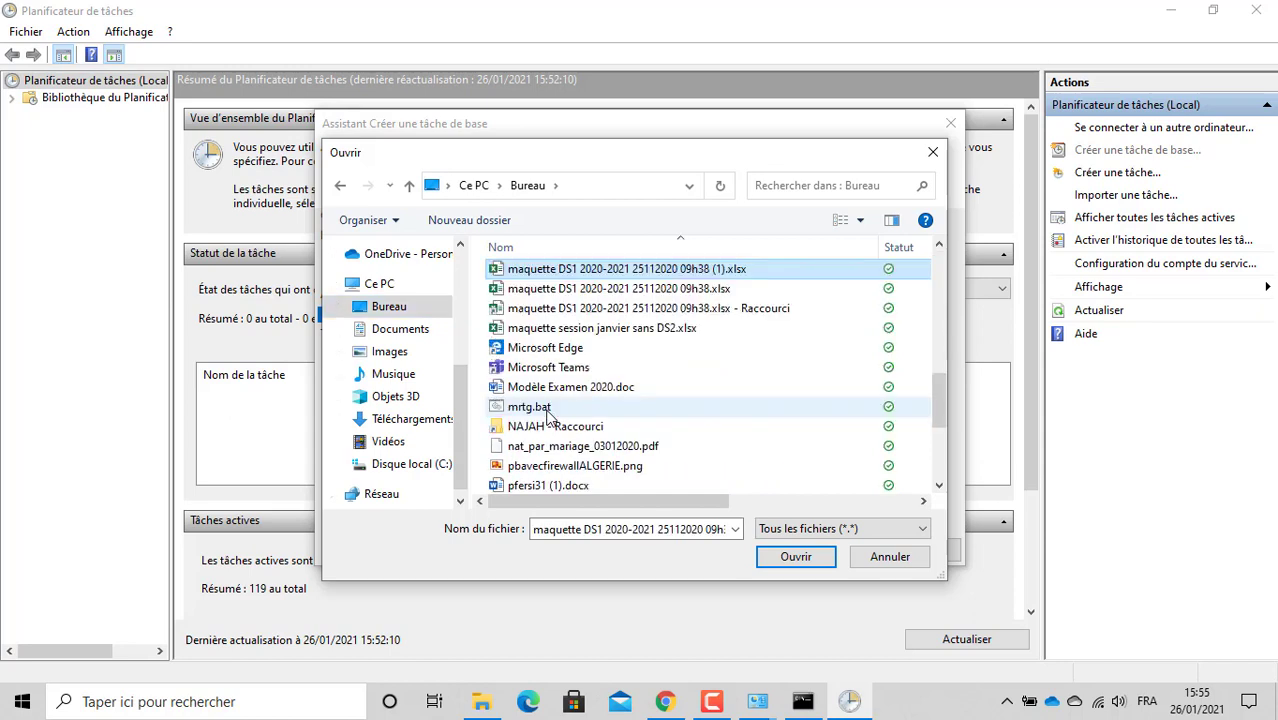
key("m")
key("m")
key("m")
left_click(547, 408)
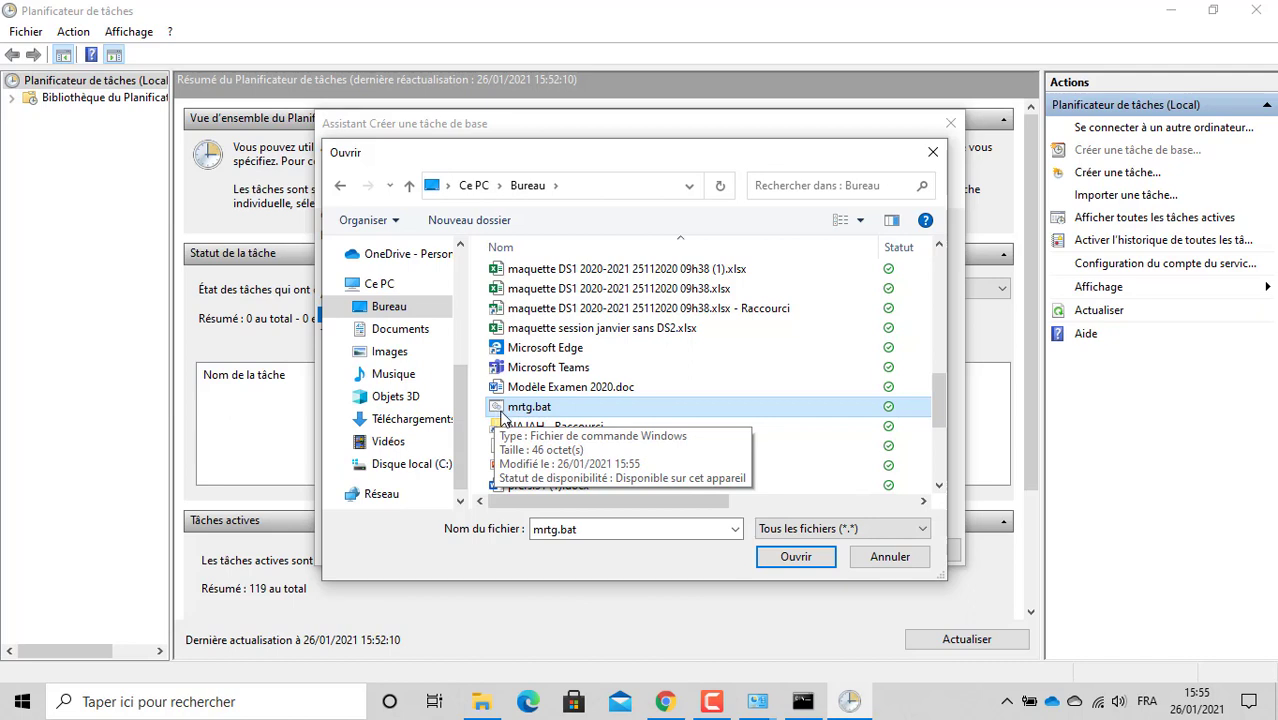
left_click(800, 558)
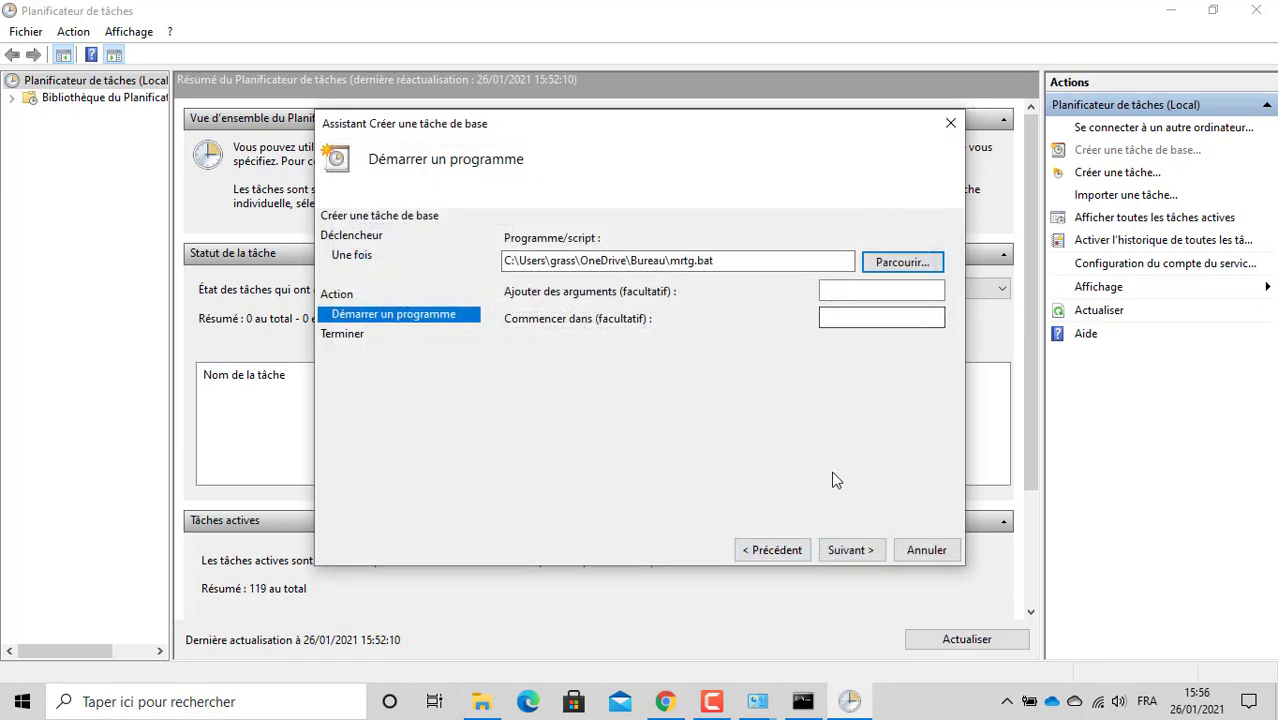
Step: Finish the wizard with the task's properties set to open afterwards
left_click(851, 550)
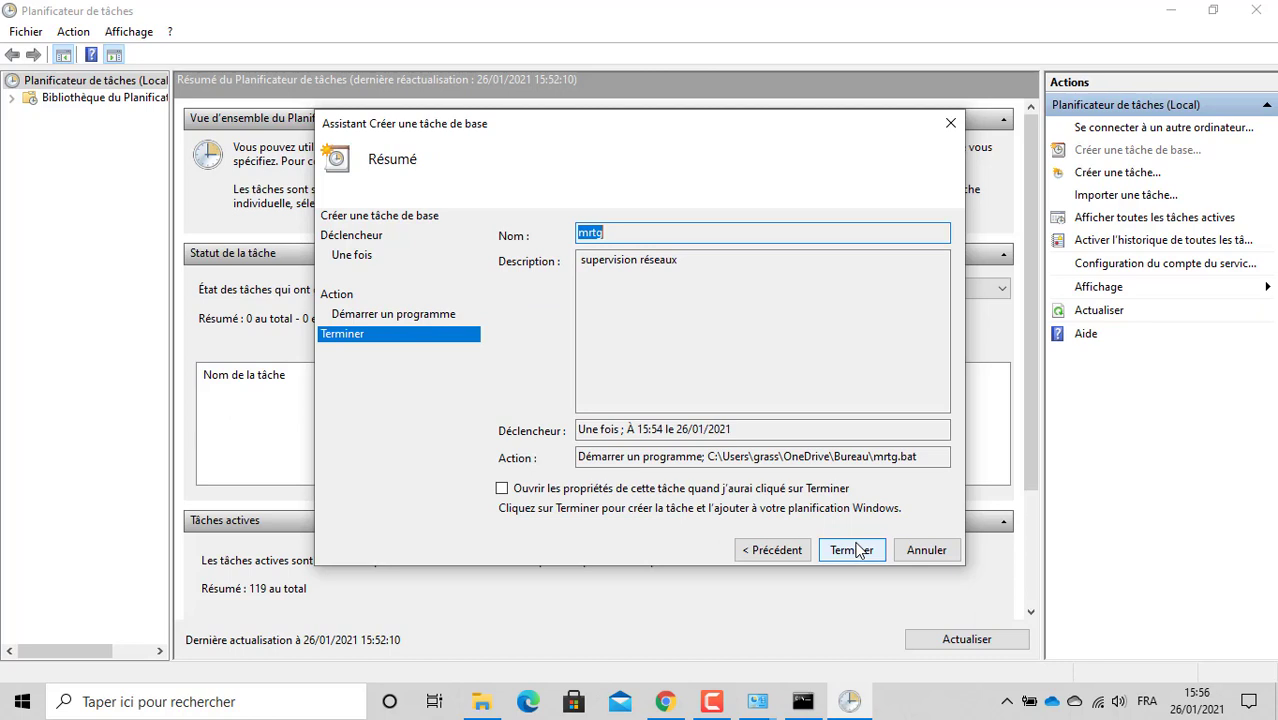
left_click(820, 490)
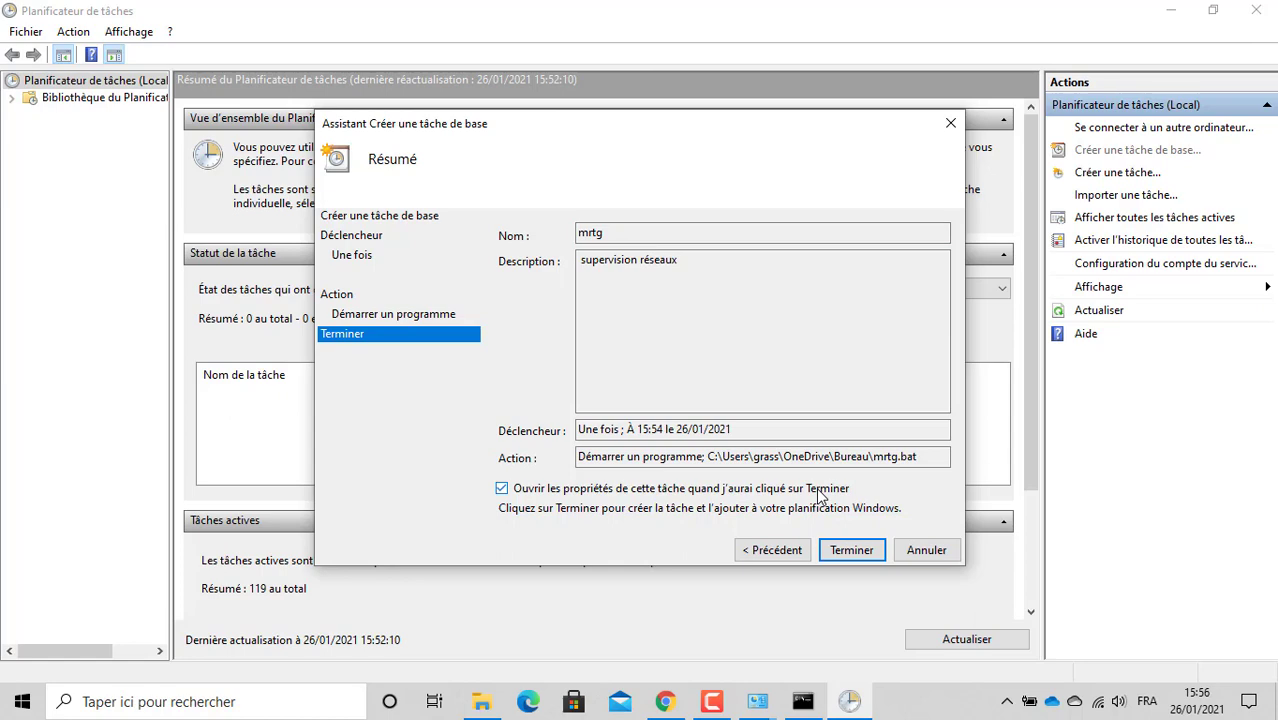
left_click(845, 553)
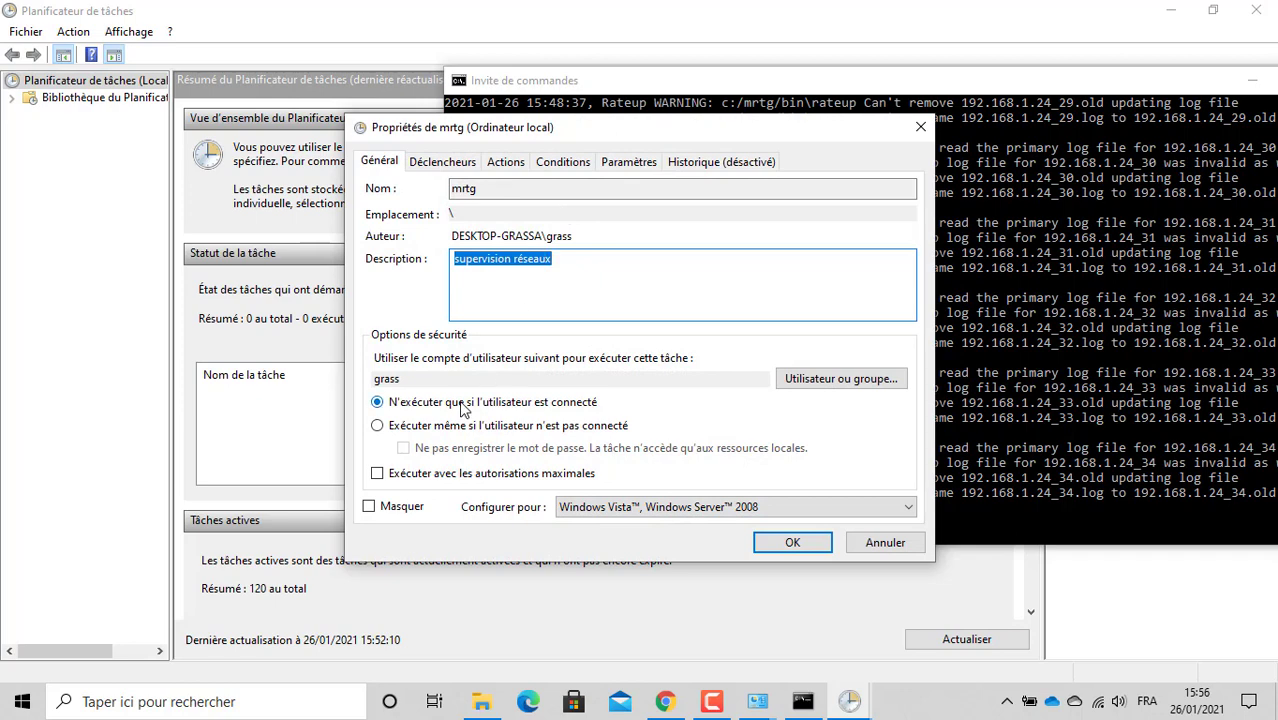
Step: Let the mrtg task run when no user is logged on and configure it for Windows 10
left_click(429, 426)
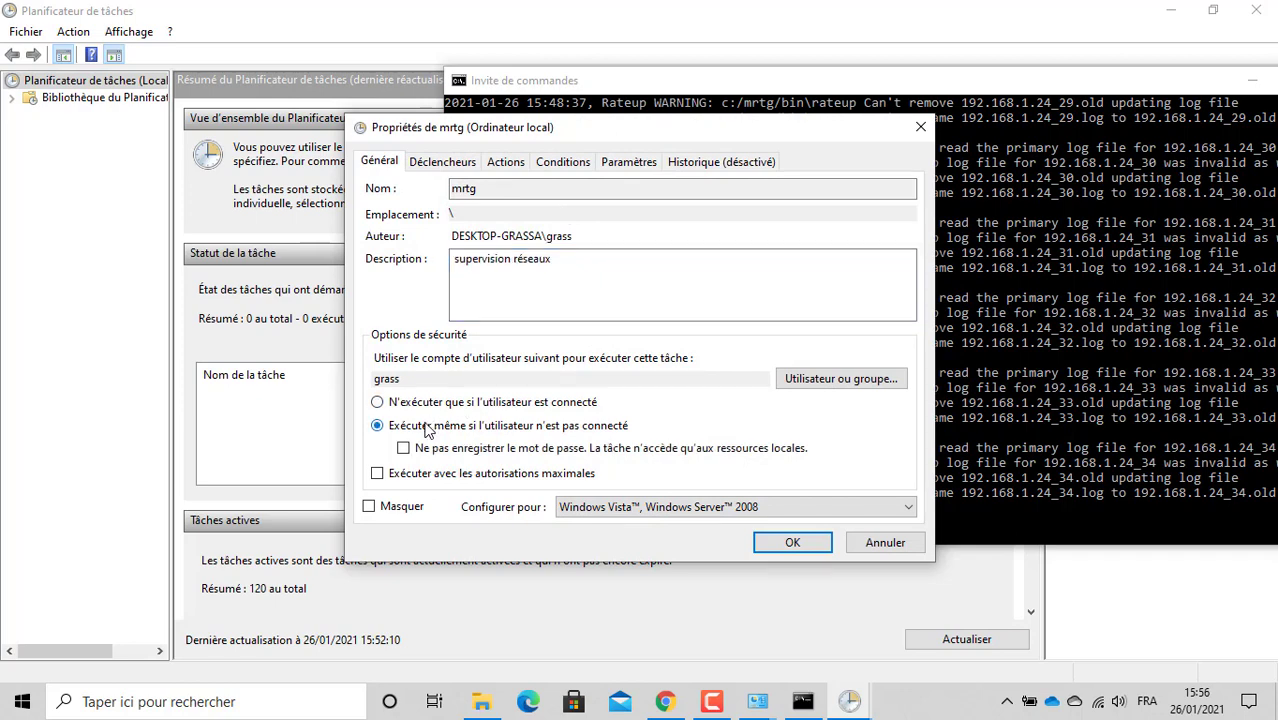
left_click(735, 510)
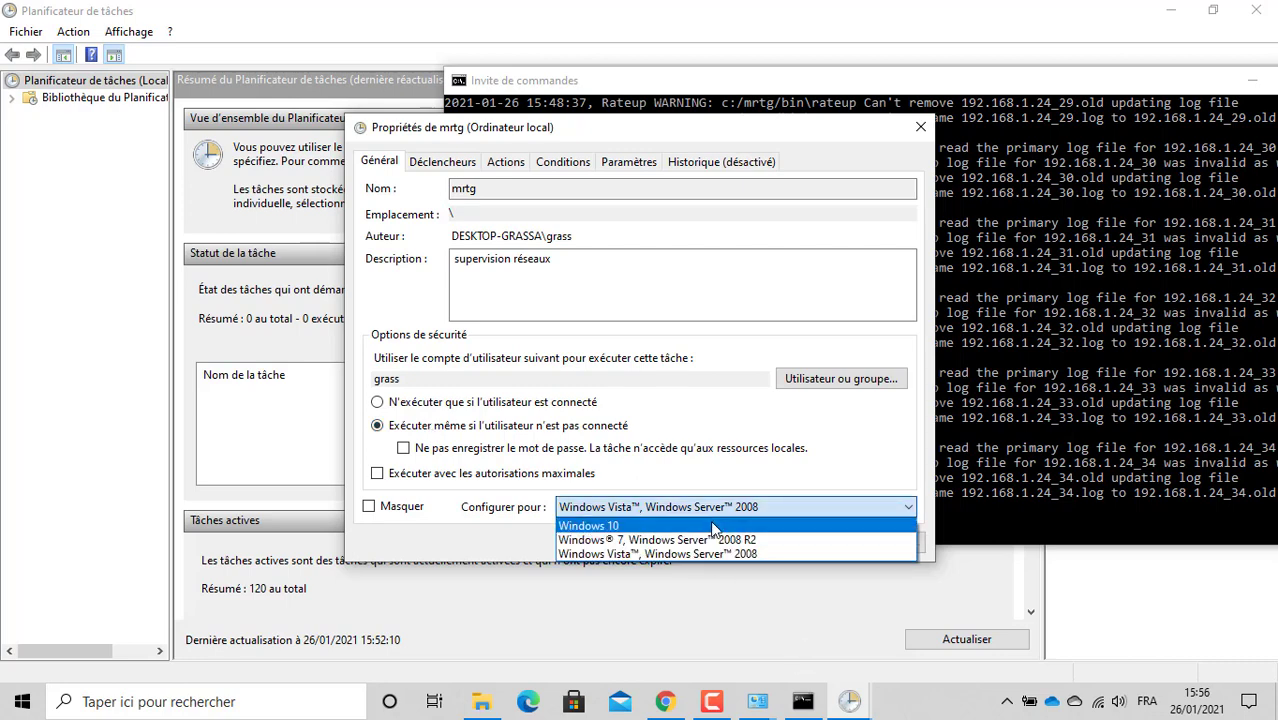
left_click(713, 526)
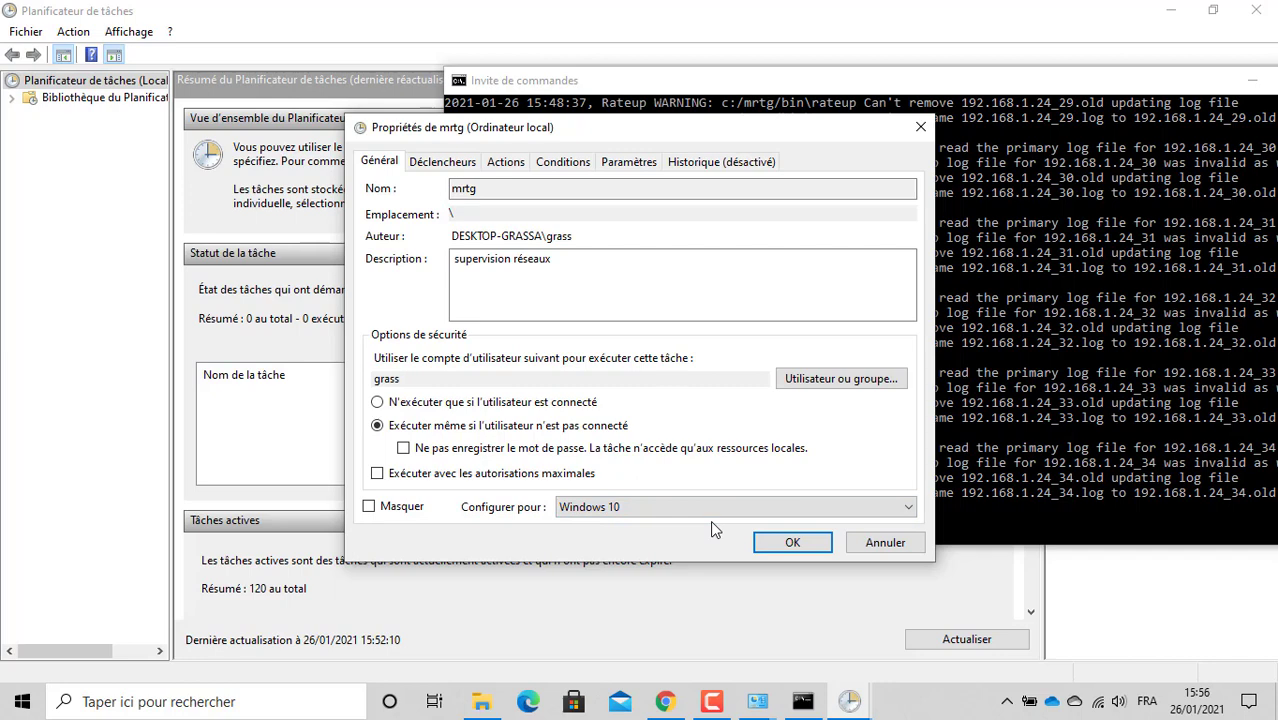
left_click(840, 385)
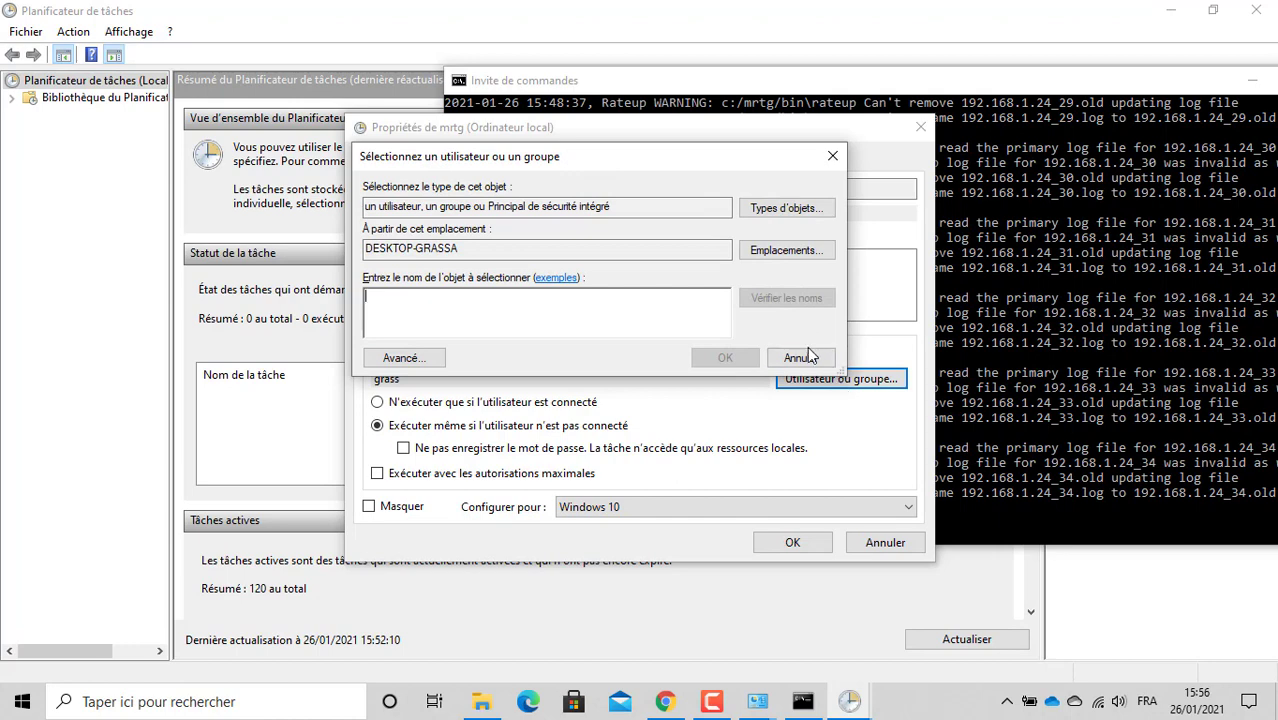
left_click(810, 356)
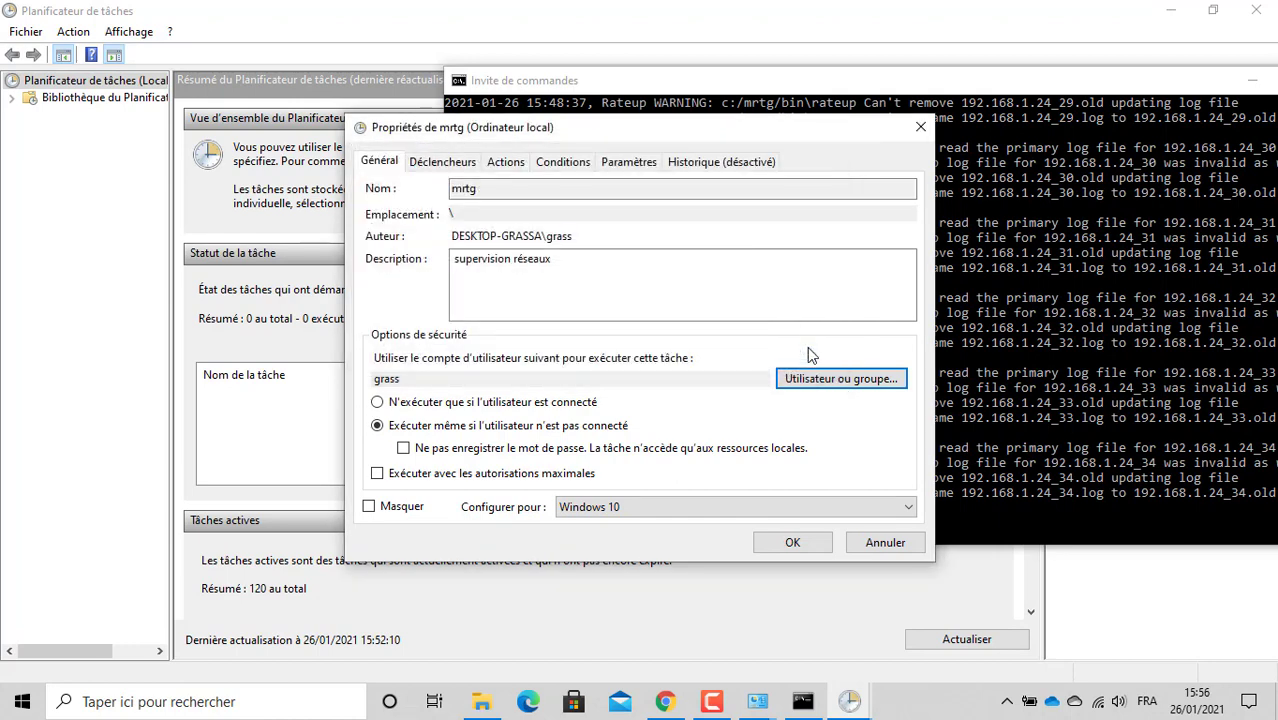
Step: Review the Triggers, Actions, Conditions and Settings tabs, then apply the properties
left_click(443, 165)
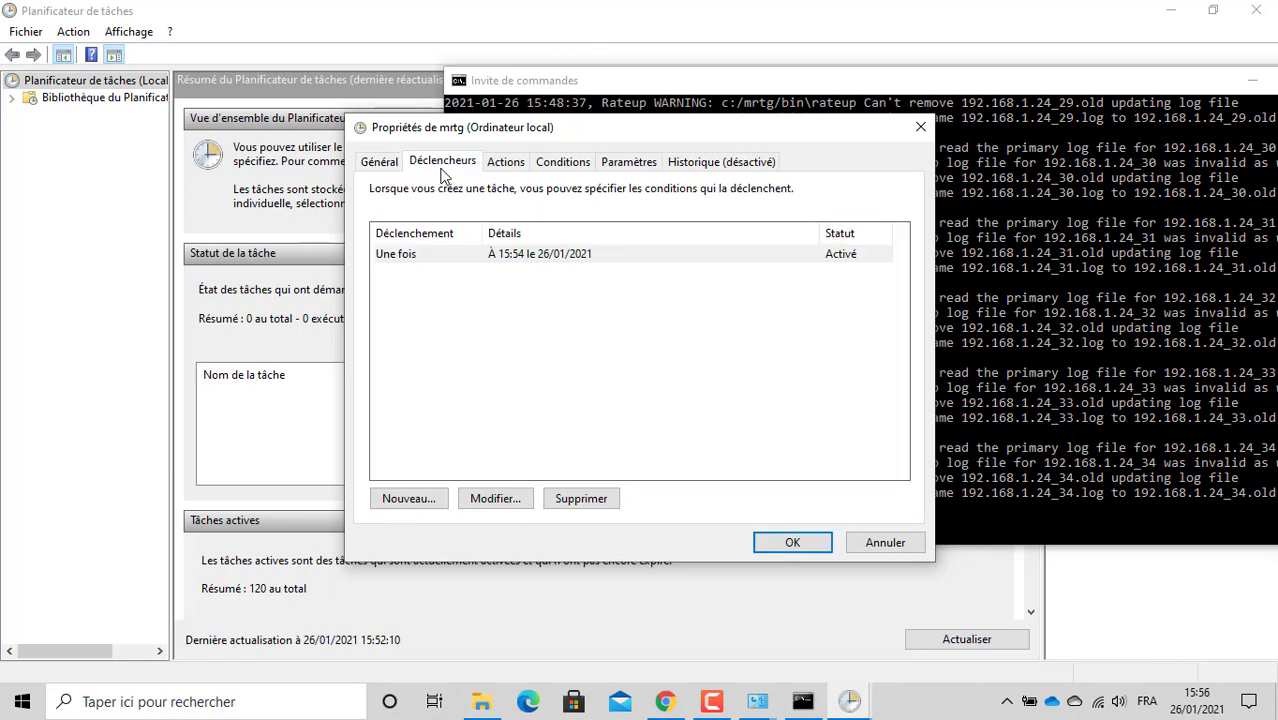
left_click(512, 166)
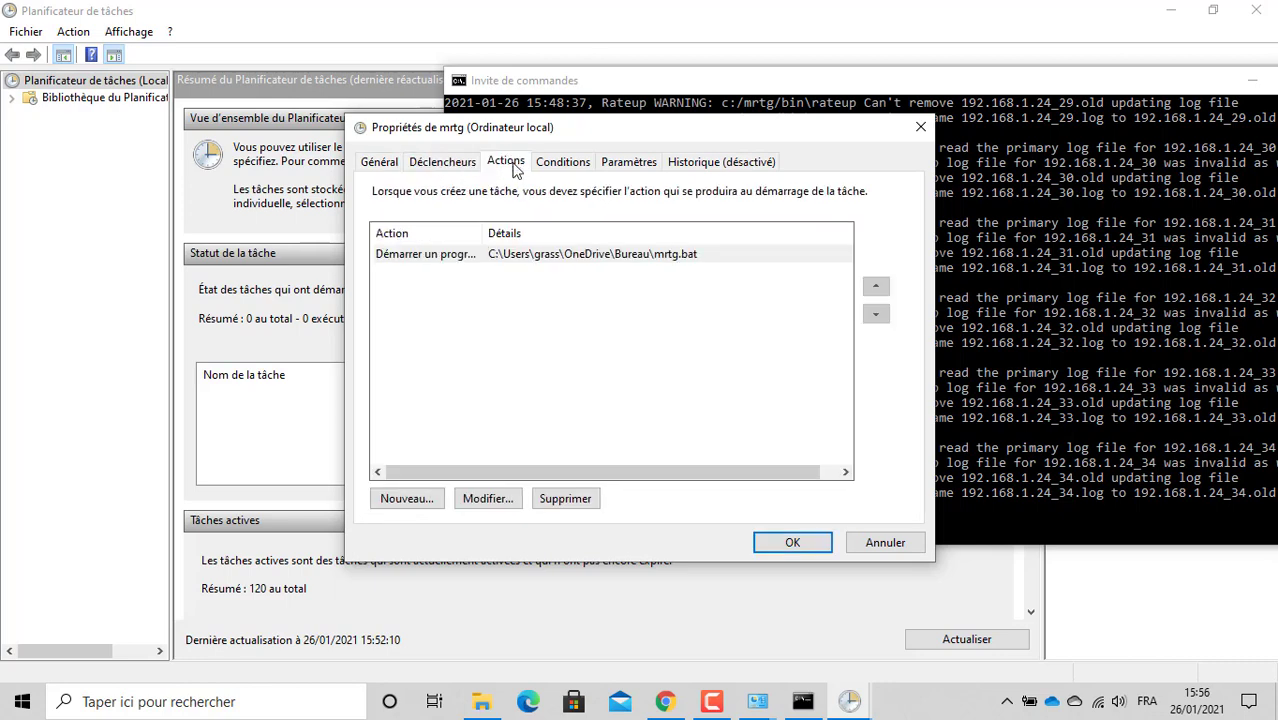
left_click(563, 166)
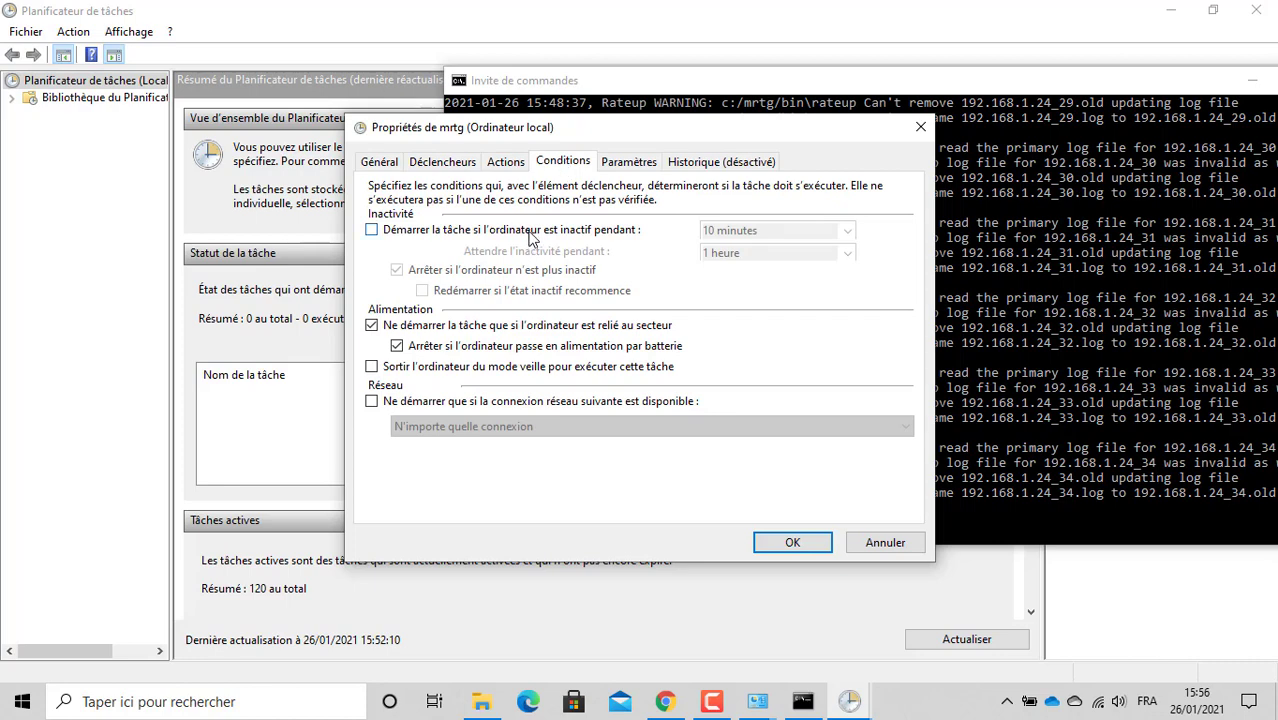
left_click(627, 166)
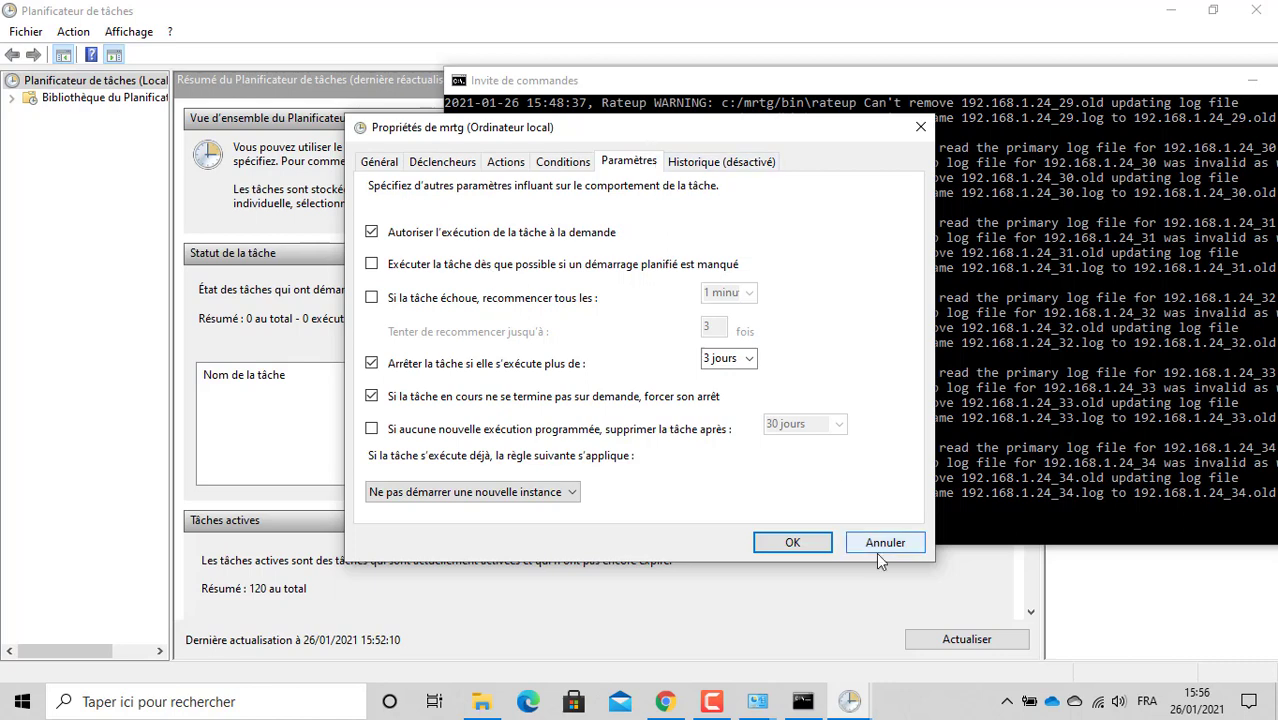
left_click(808, 547)
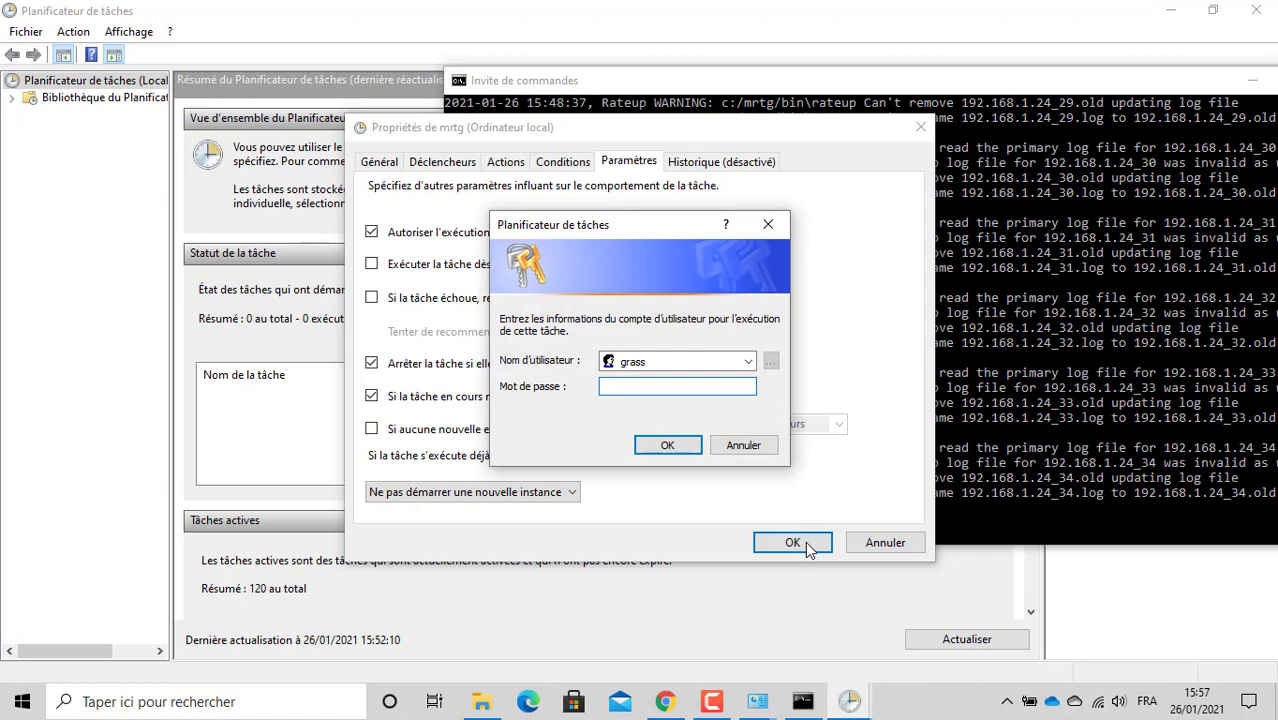
Step: Submit the account password and dismiss the invalid account name error
type("••••••")
left_click(662, 446)
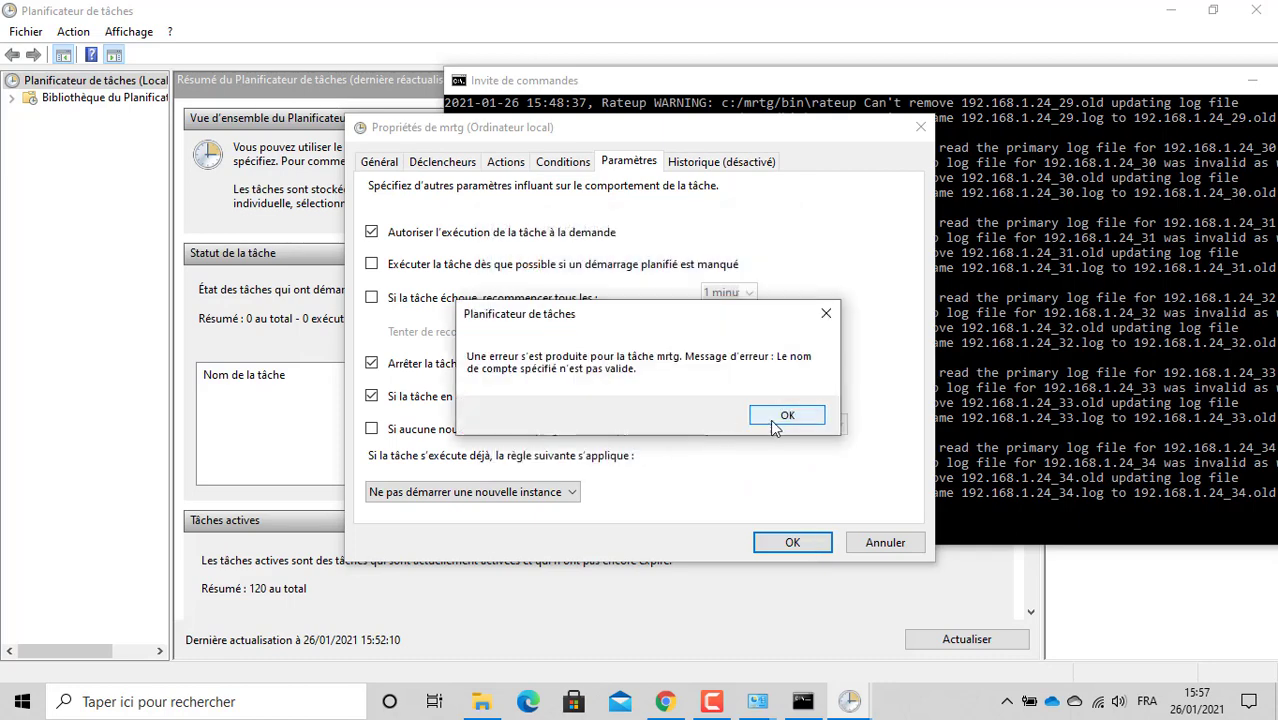
left_click(770, 419)
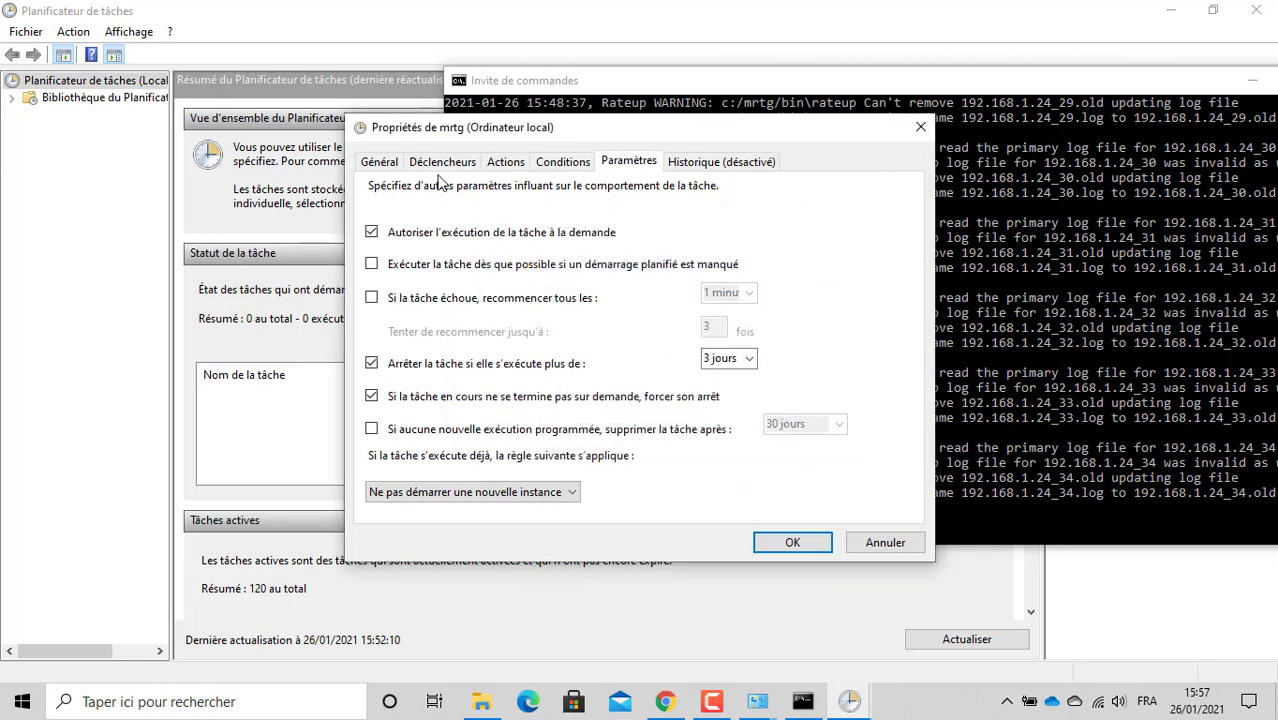
Step: Enable 'Exécuter avec les autorisations maximales', save with the password, and dismiss the repeated error
left_click(379, 161)
left_click(543, 190)
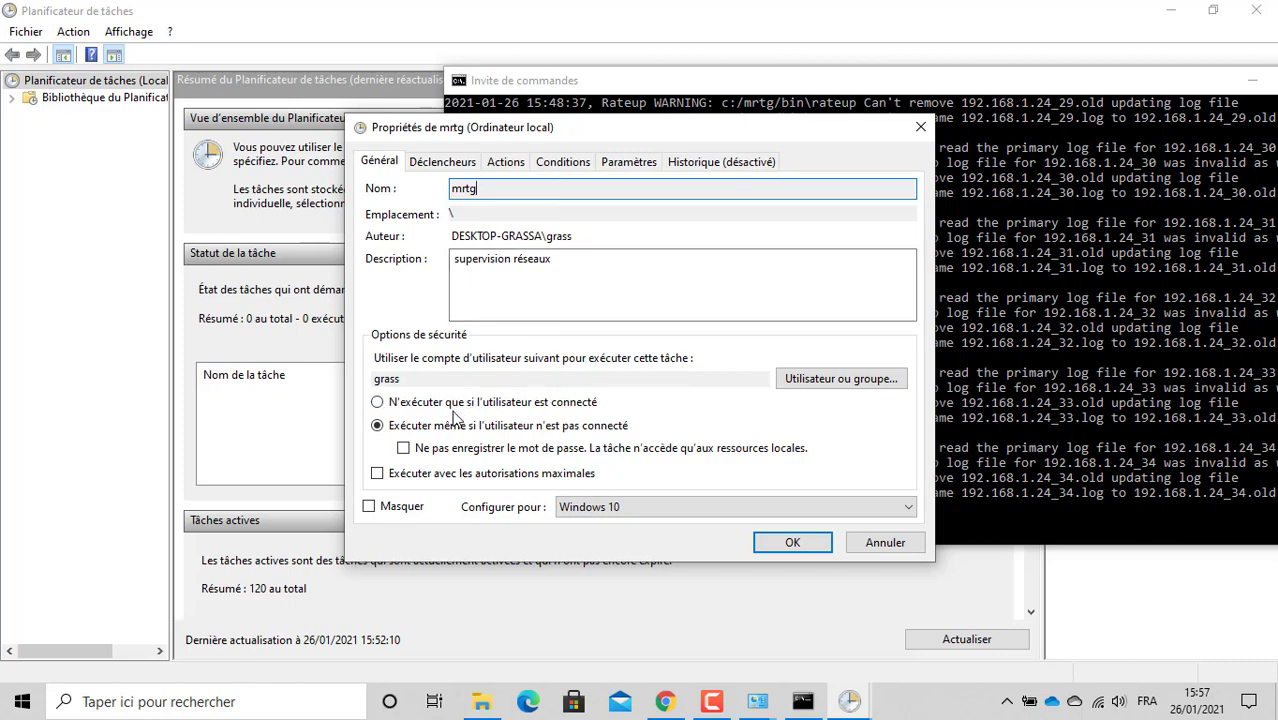
left_click(465, 475)
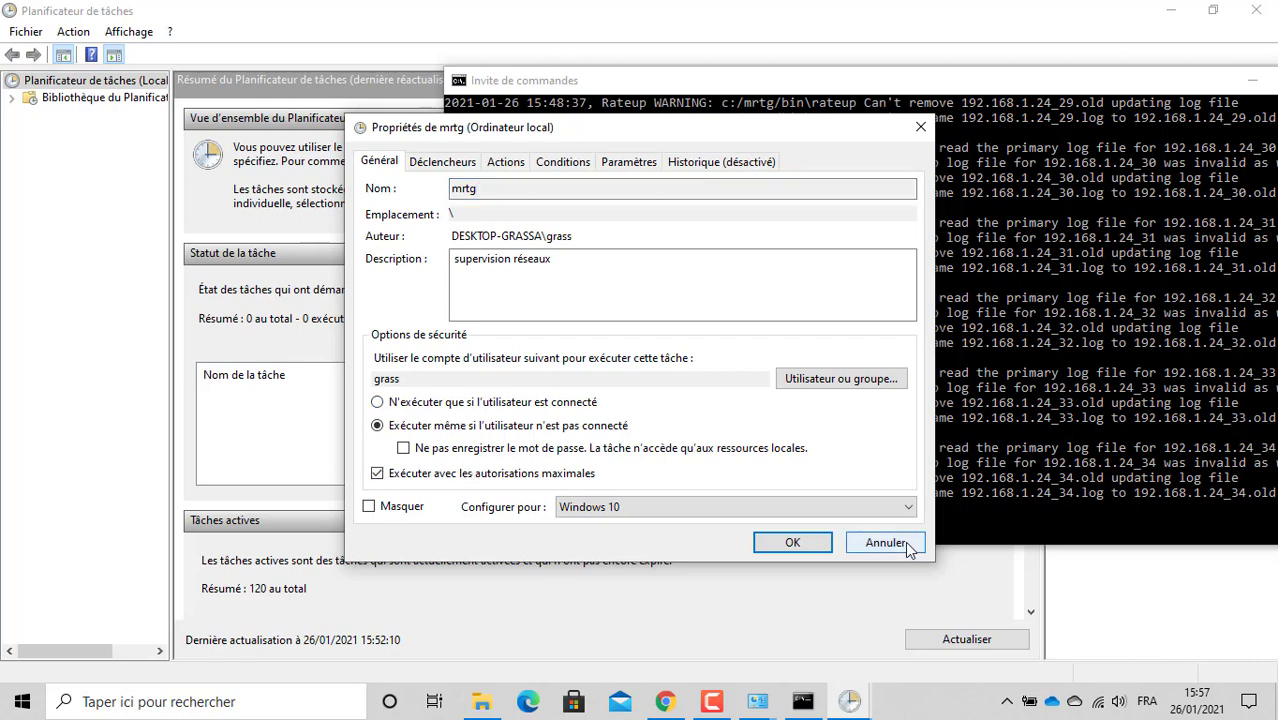
left_click(800, 543)
left_click(805, 545)
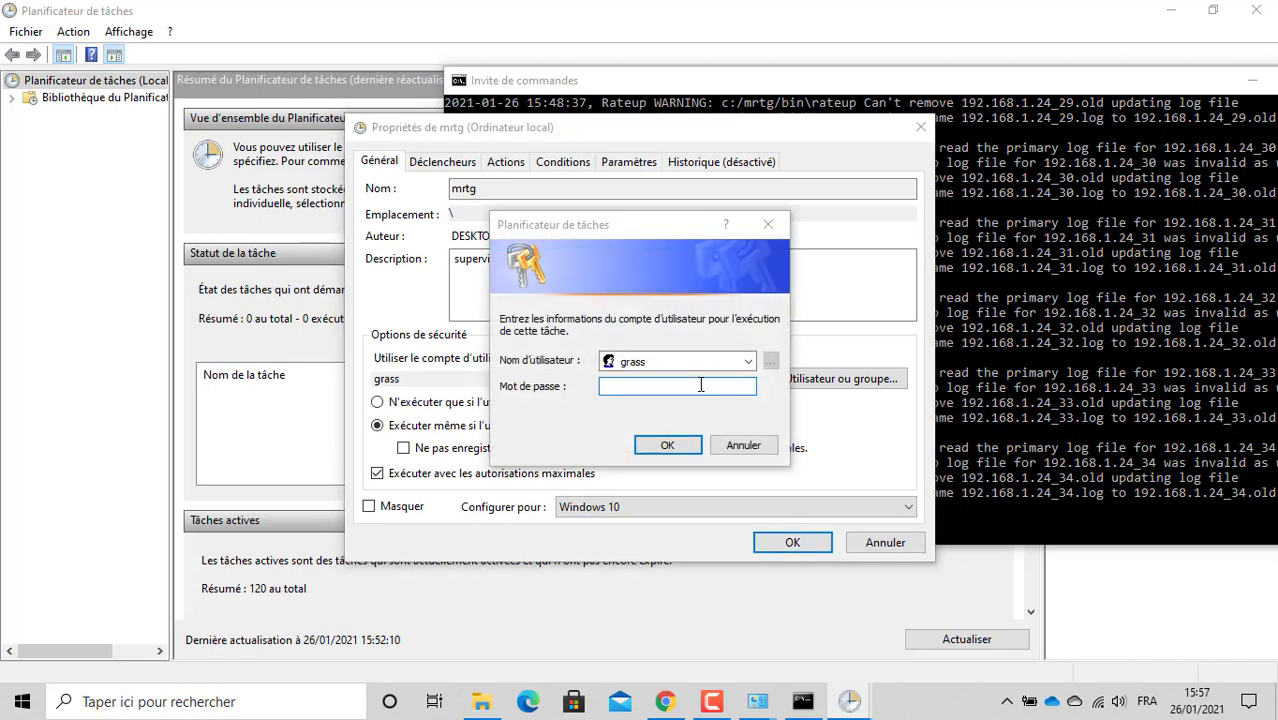
type("••••••")
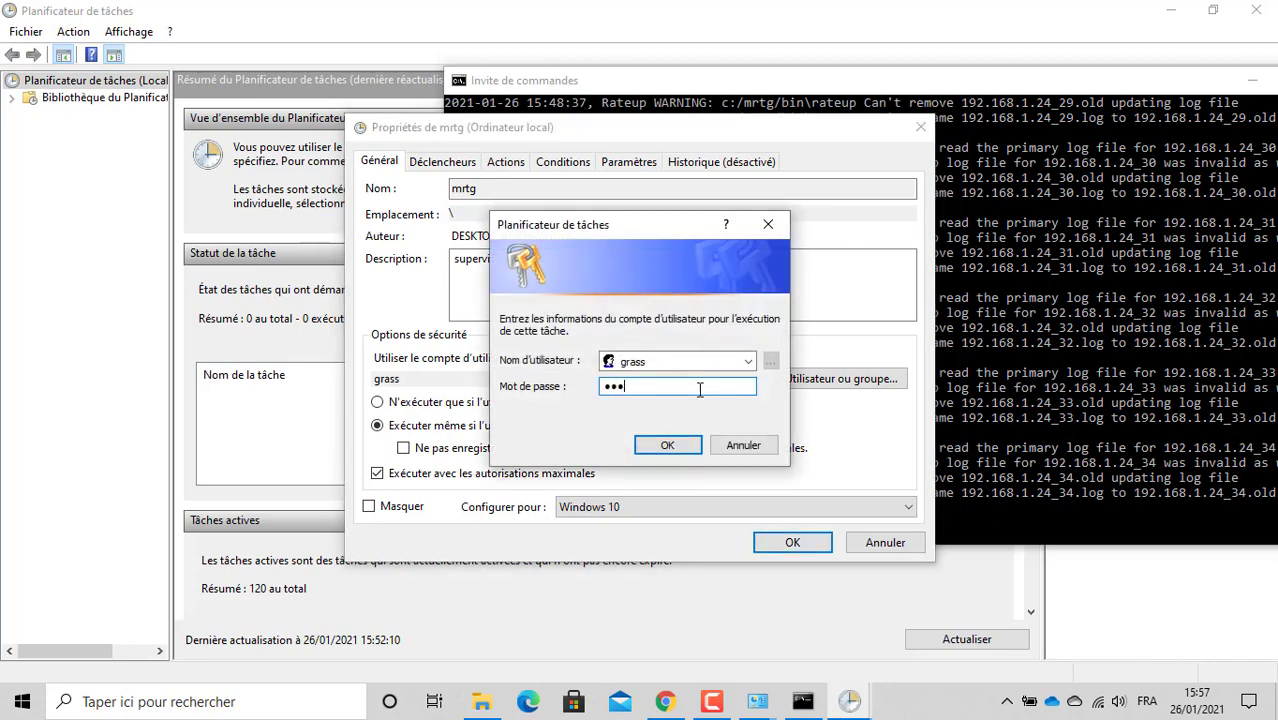
key("Return")
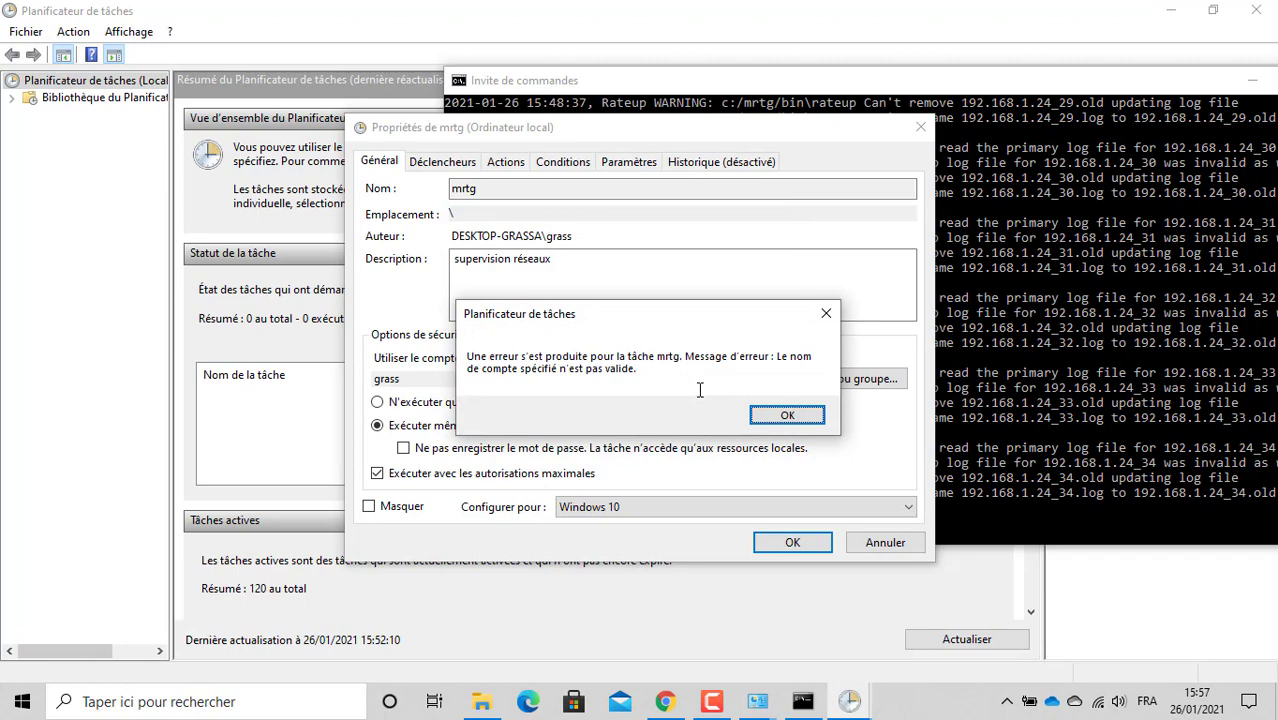
left_click(764, 414)
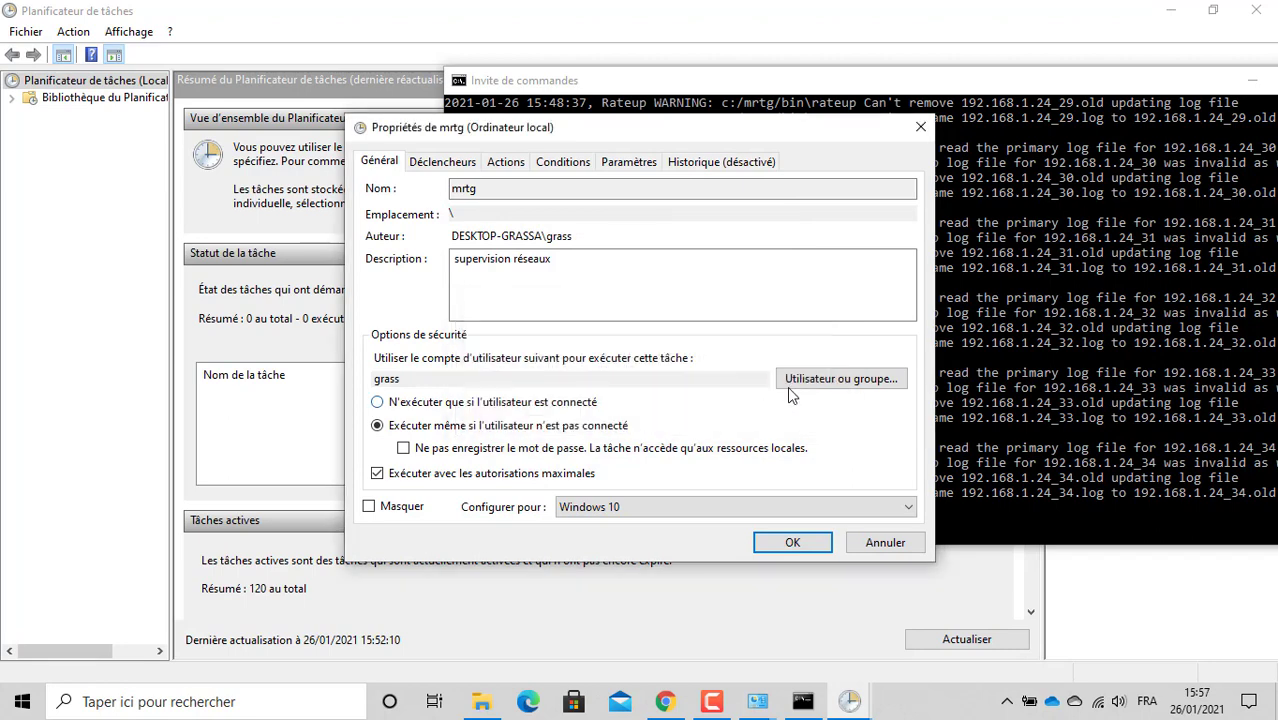
Step: Run the task under the resolved full local user account, save with the password, dismiss the error
left_click(801, 386)
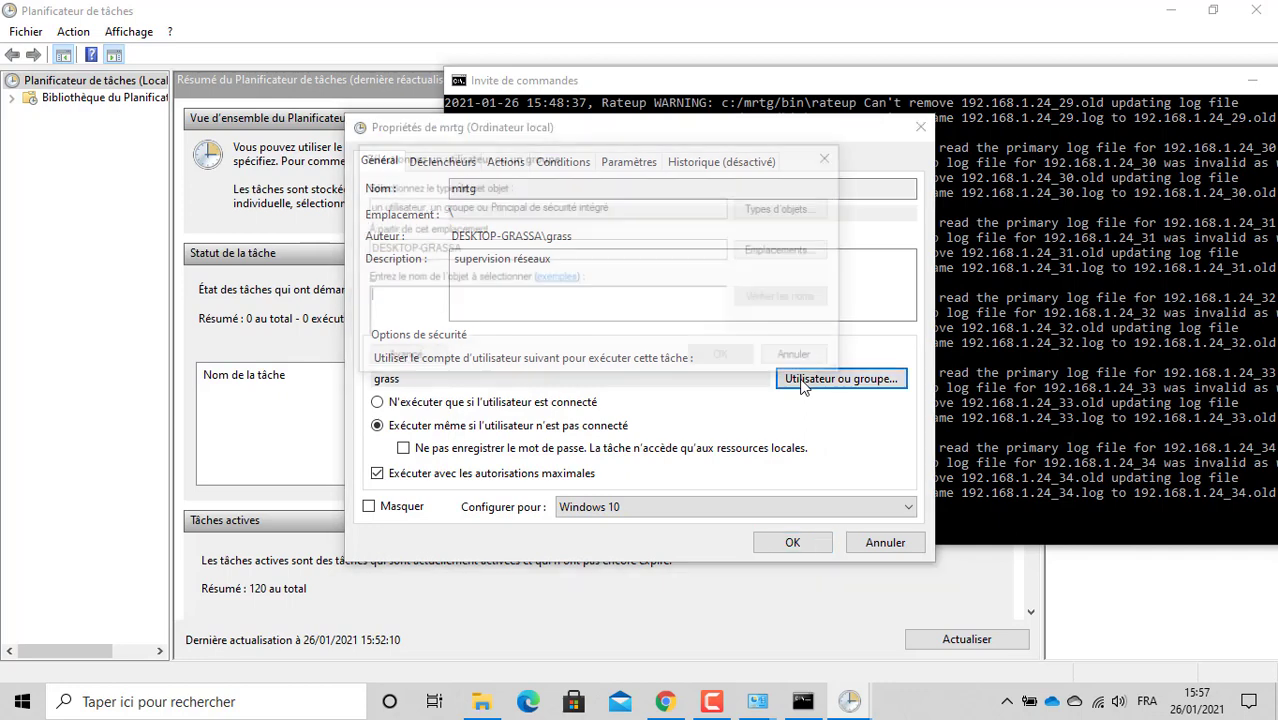
type("grass")
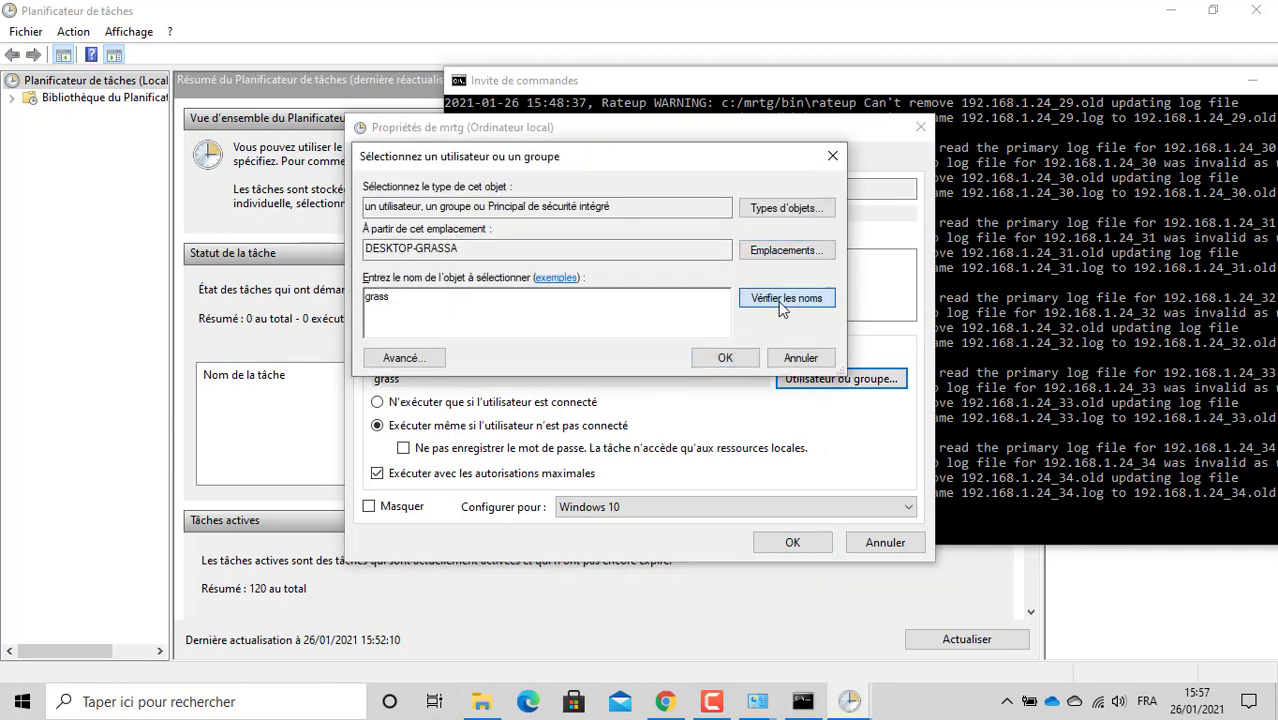
left_click(778, 299)
left_click(728, 357)
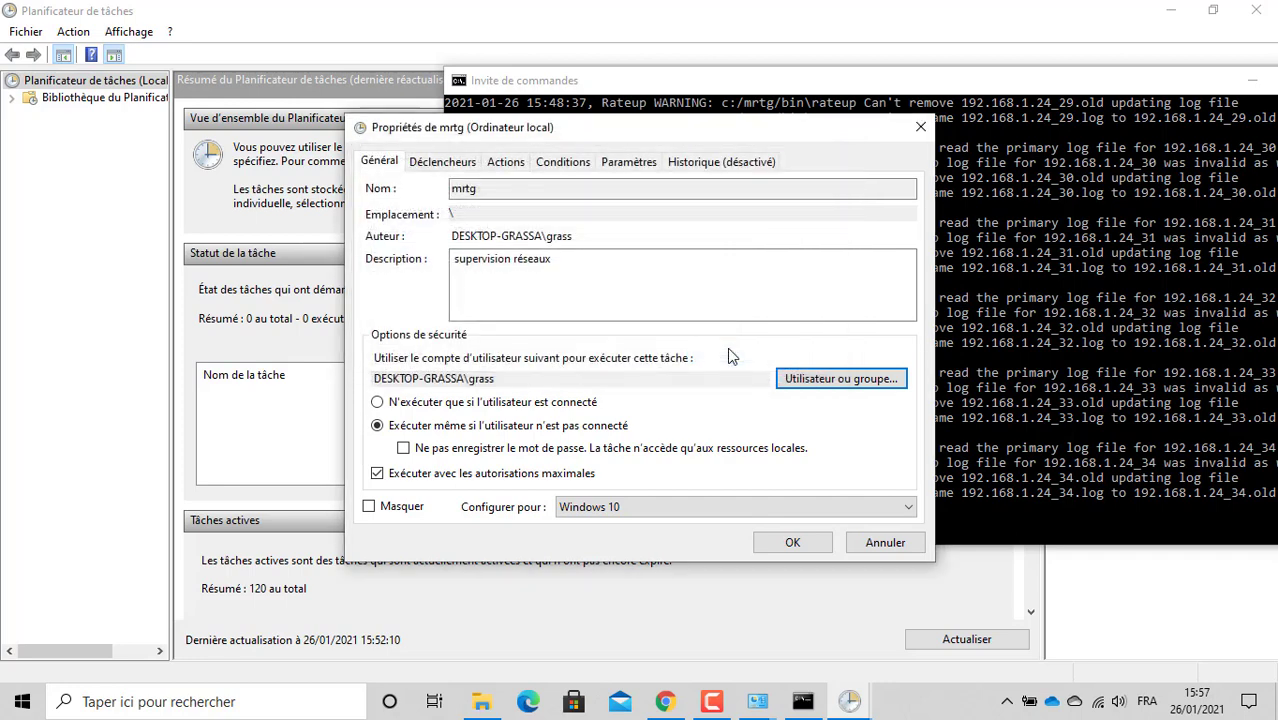
left_click(786, 547)
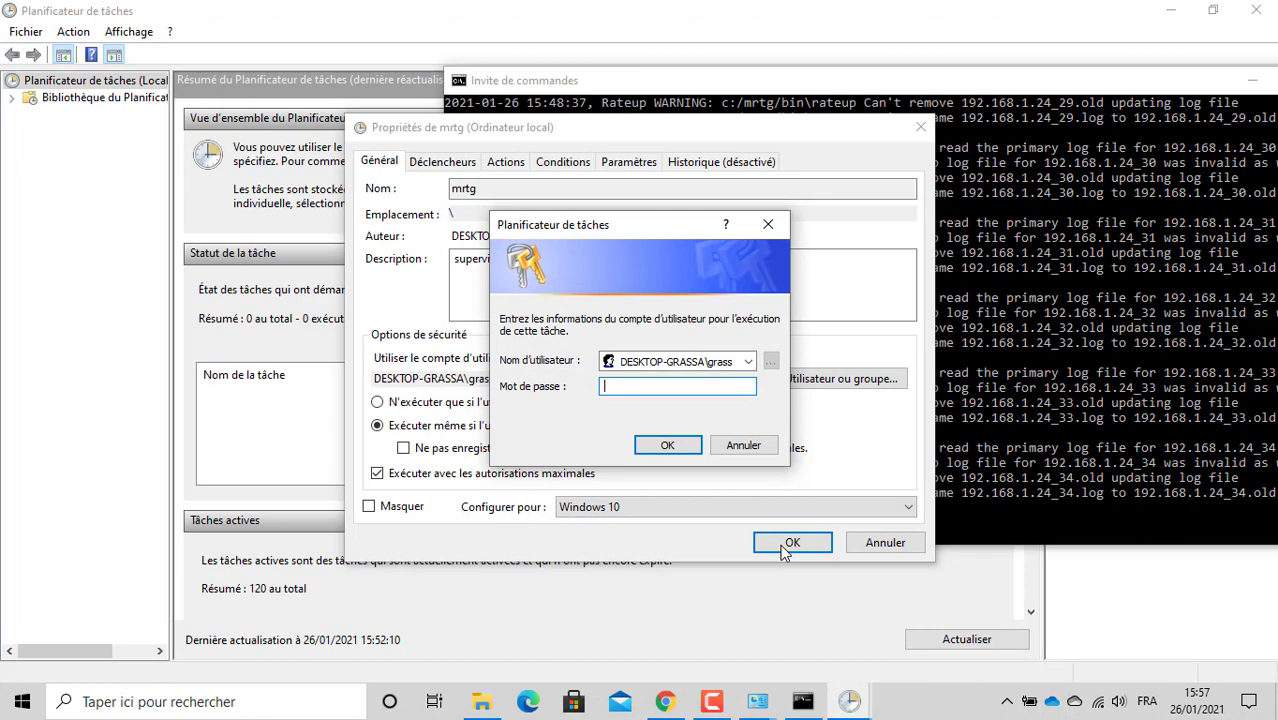
type("******")
key("Return")
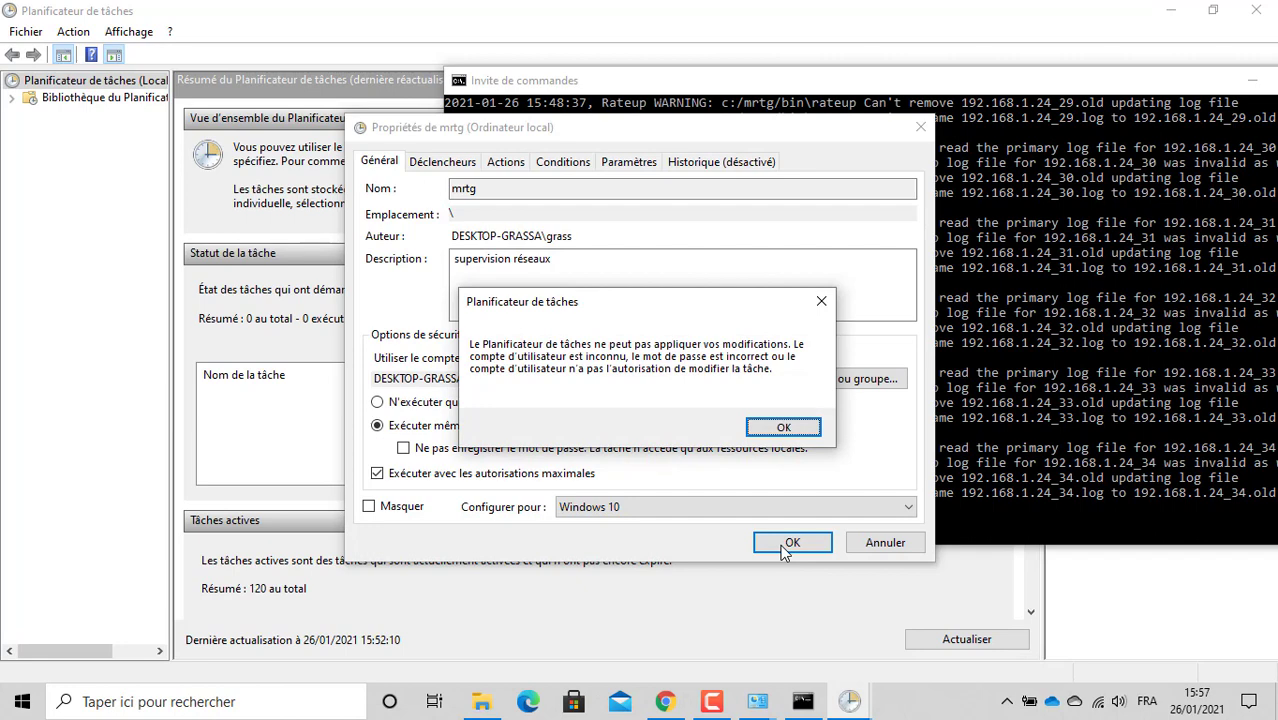
key("Return")
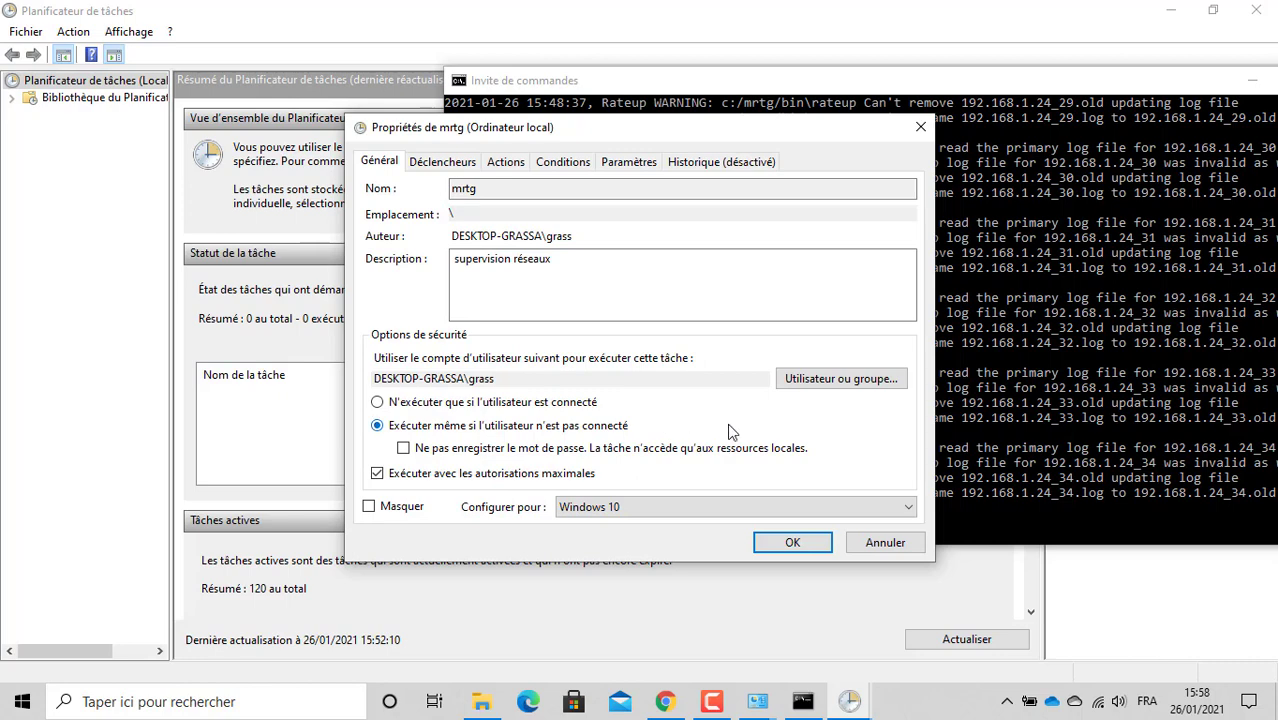
Step: Retry saving with the password, dismiss the unknown account error, and bring up Windows search
left_click(810, 542)
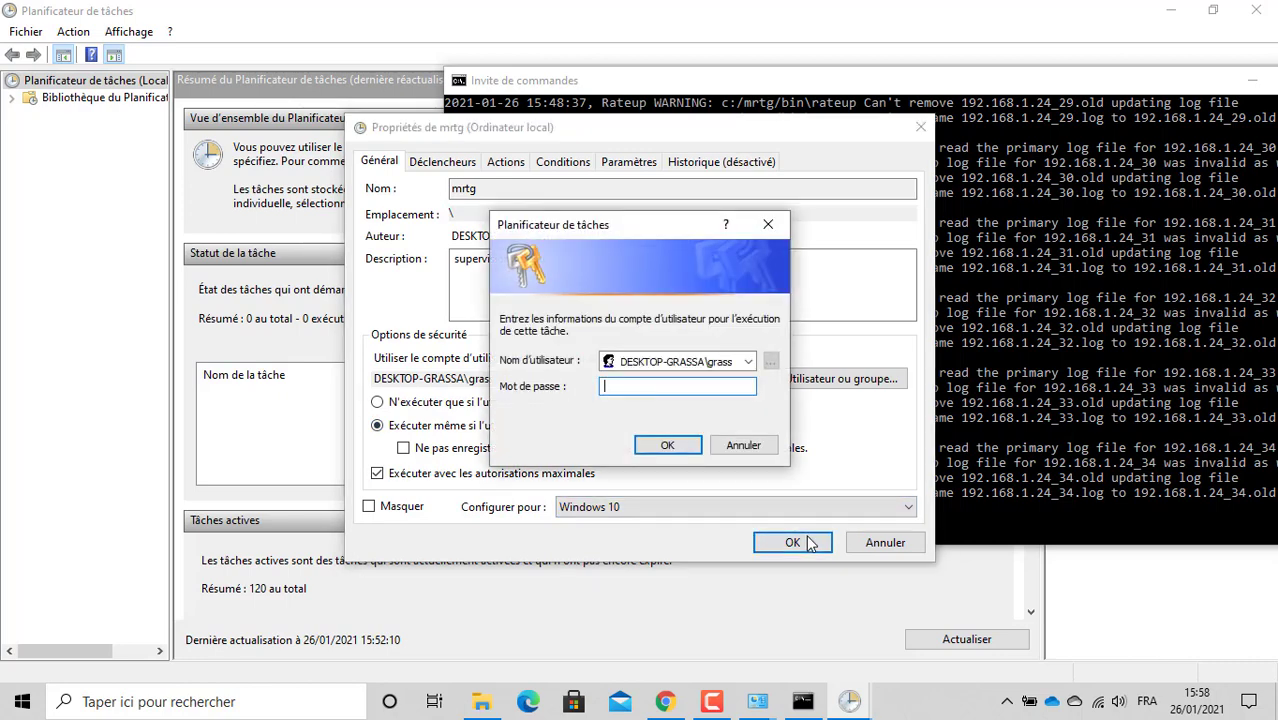
type("••••••")
left_click(665, 444)
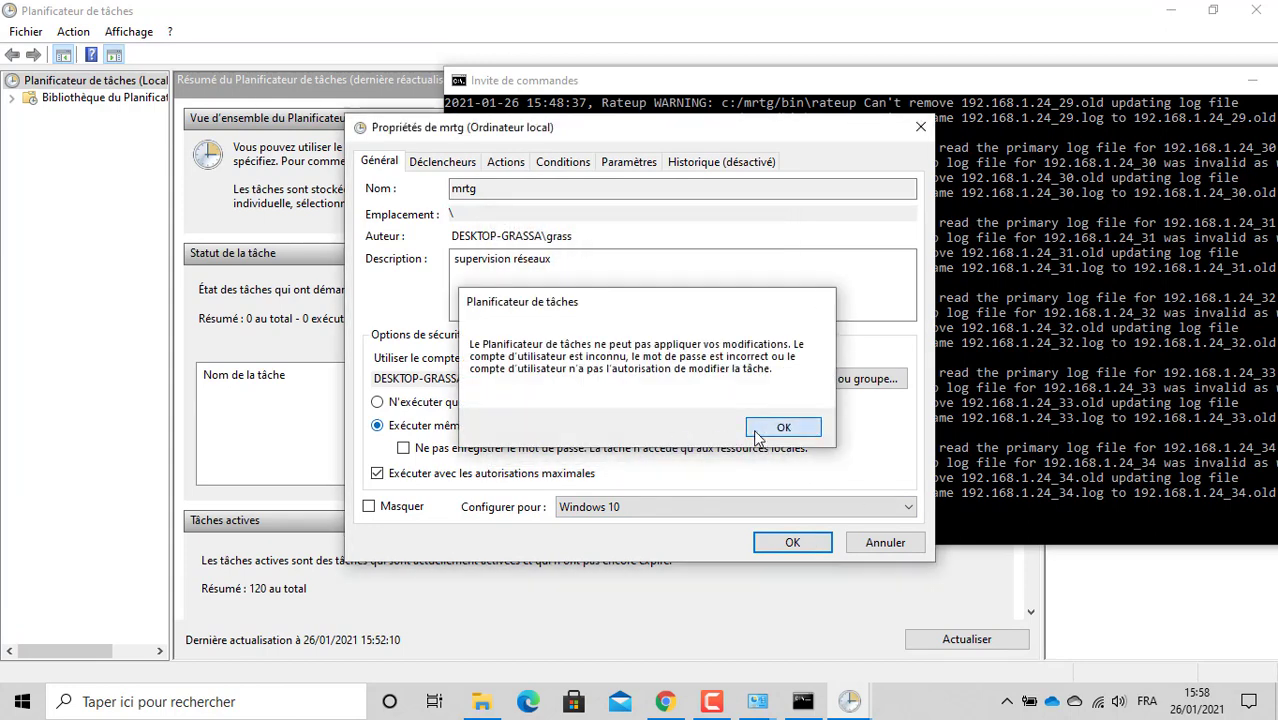
left_click(756, 430)
left_click(300, 703)
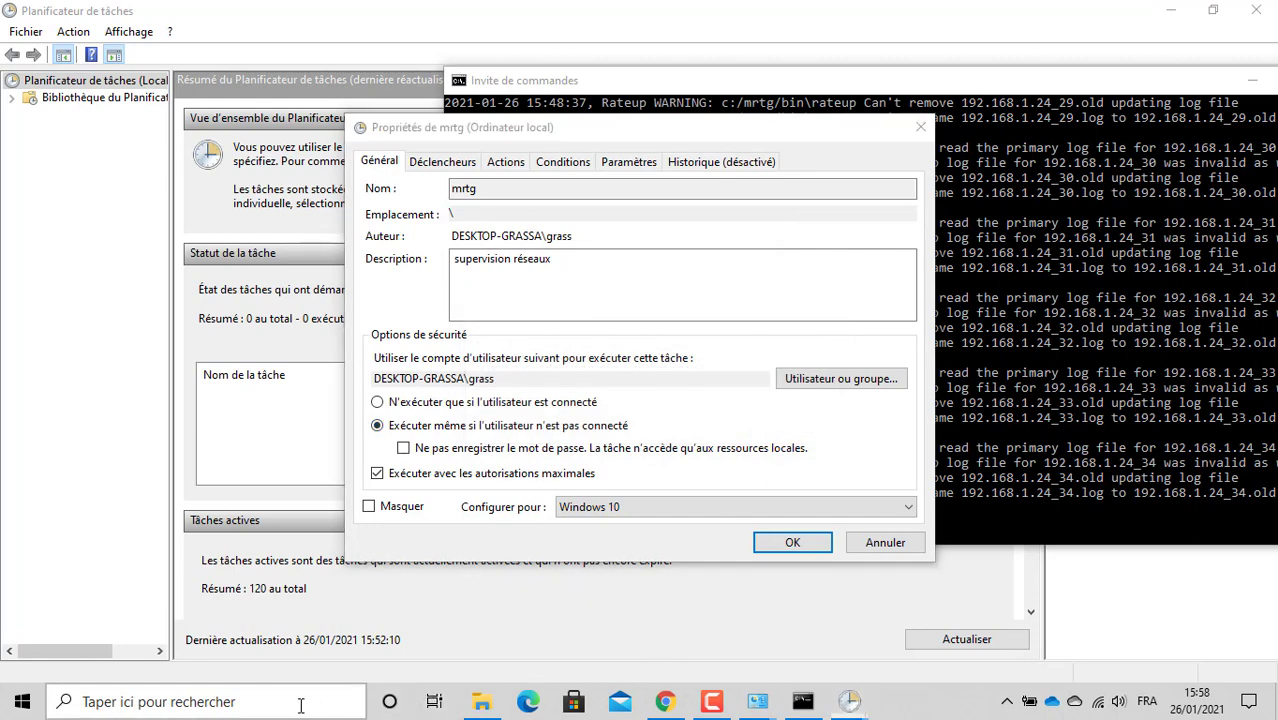
Step: Open Computer Management from Ce PC > Gérer and list the local user accounts
type("pc")
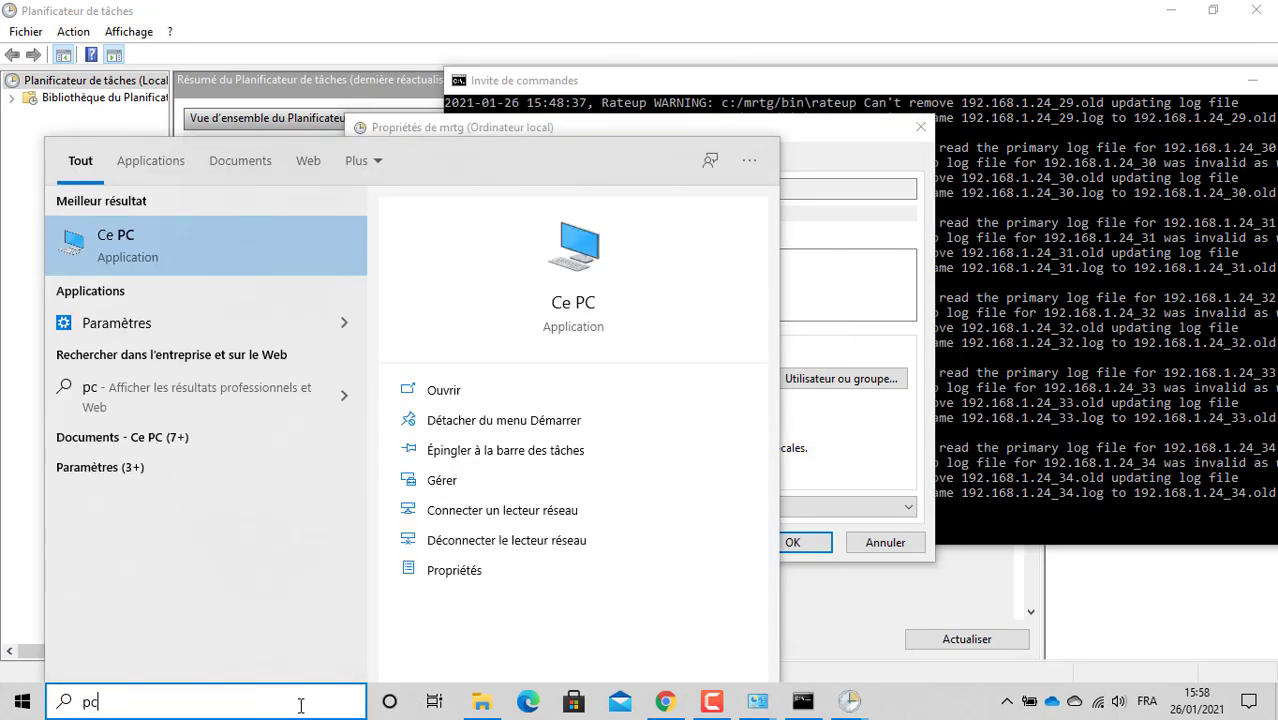
right_click(249, 249)
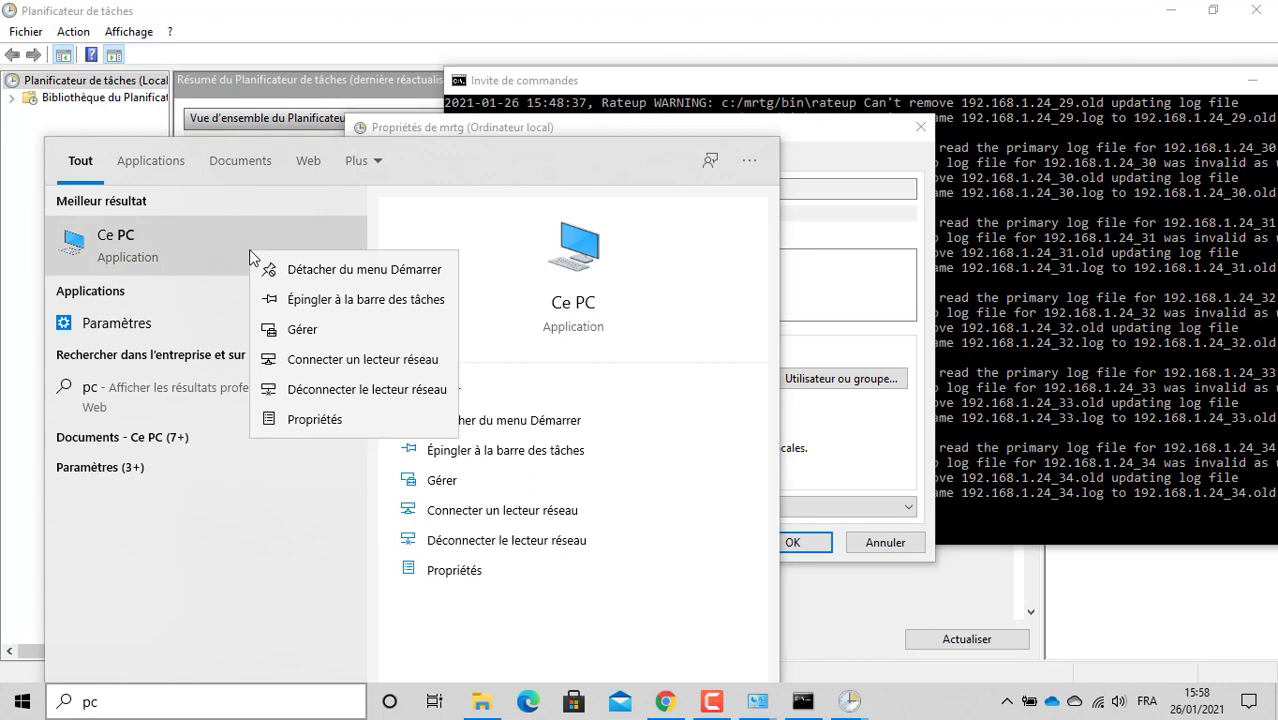
left_click(344, 318)
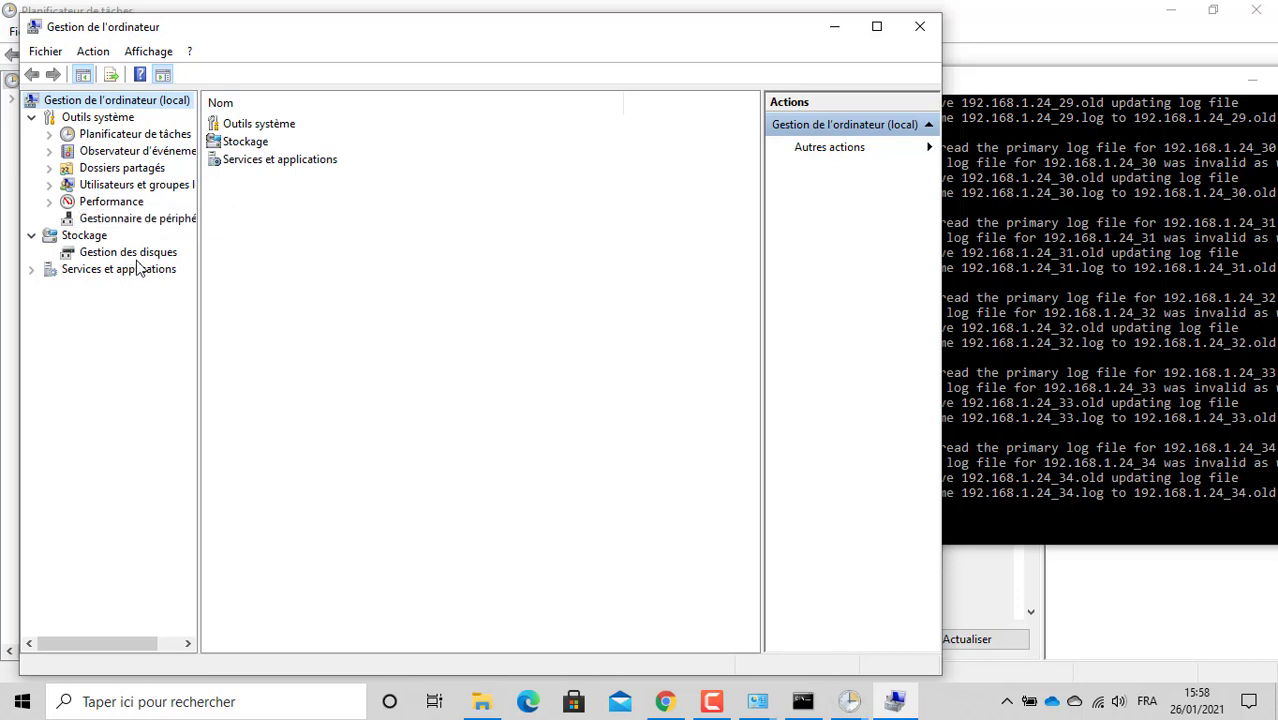
left_click(133, 190)
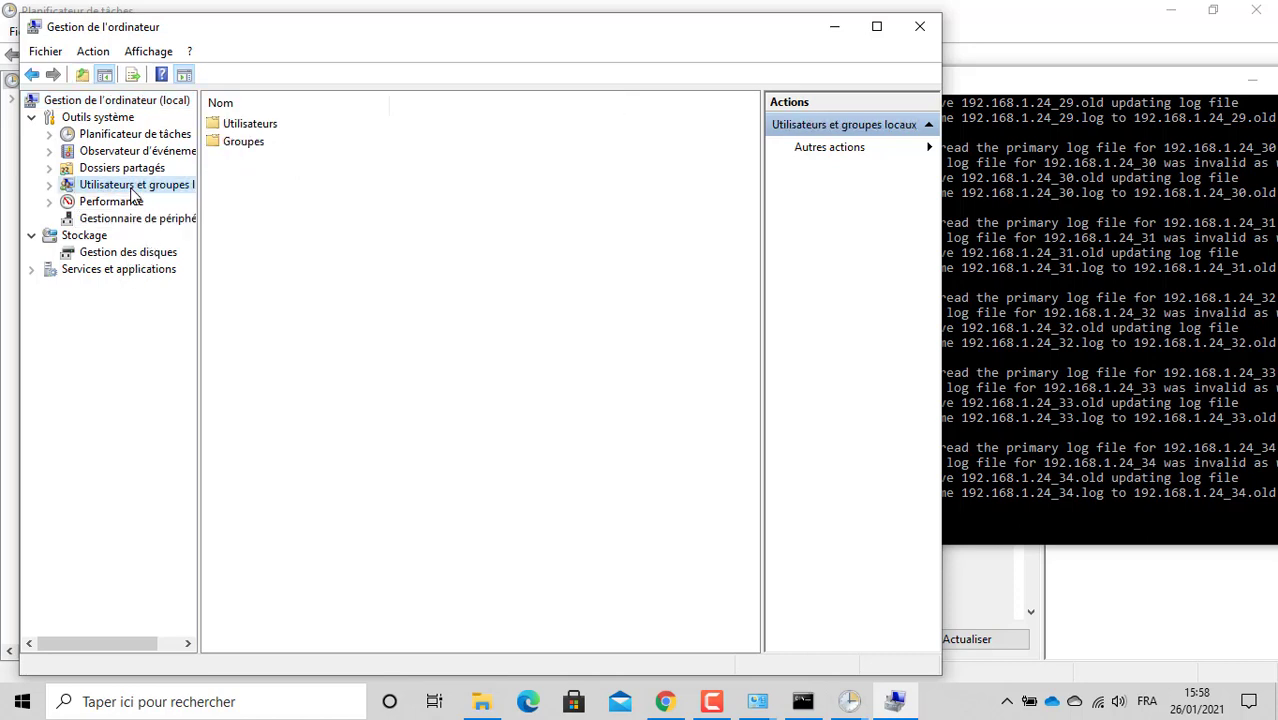
double_click(262, 133)
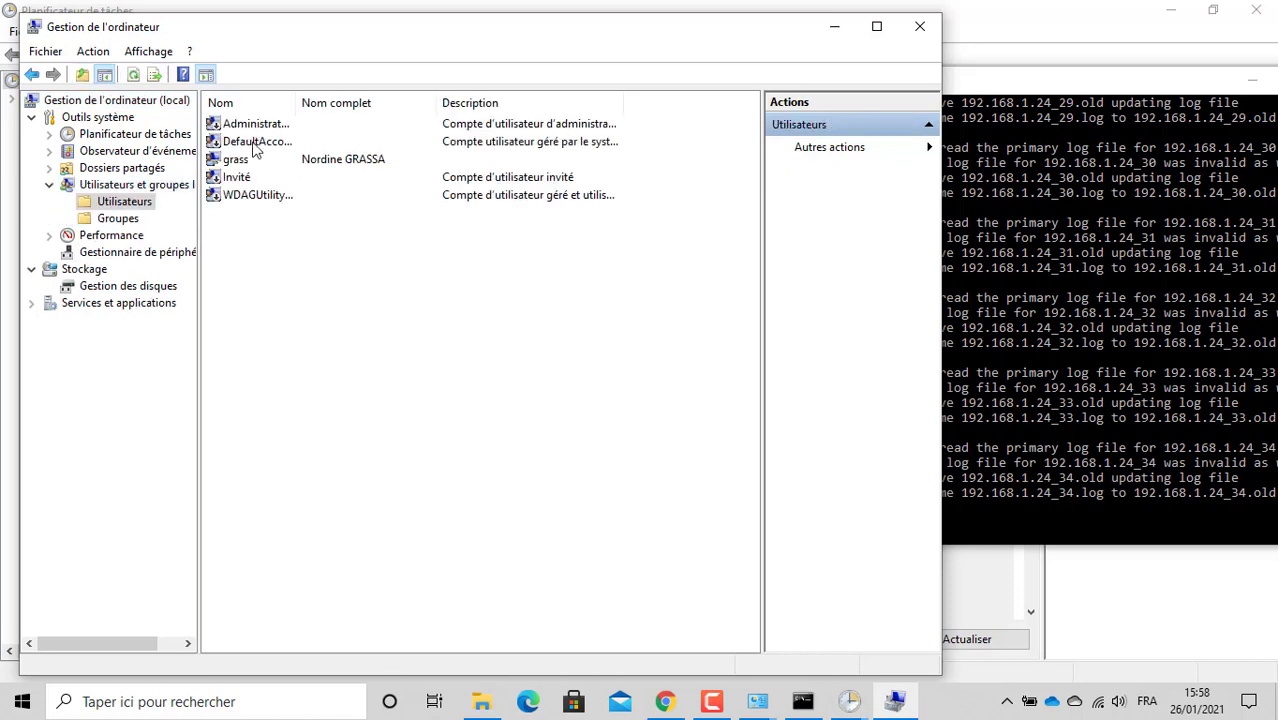
Step: Check the task user's Membre de groups without adding any, then show the local groups list
left_click(246, 166)
right_click(246, 166)
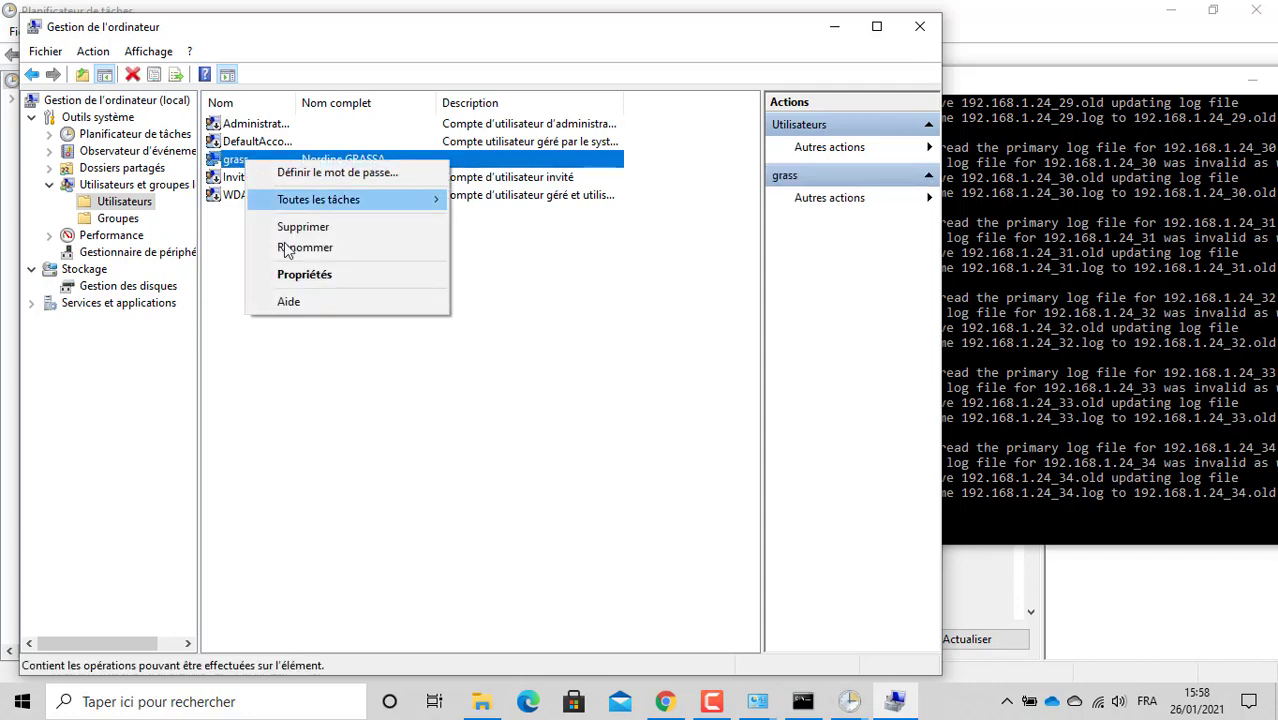
left_click(303, 276)
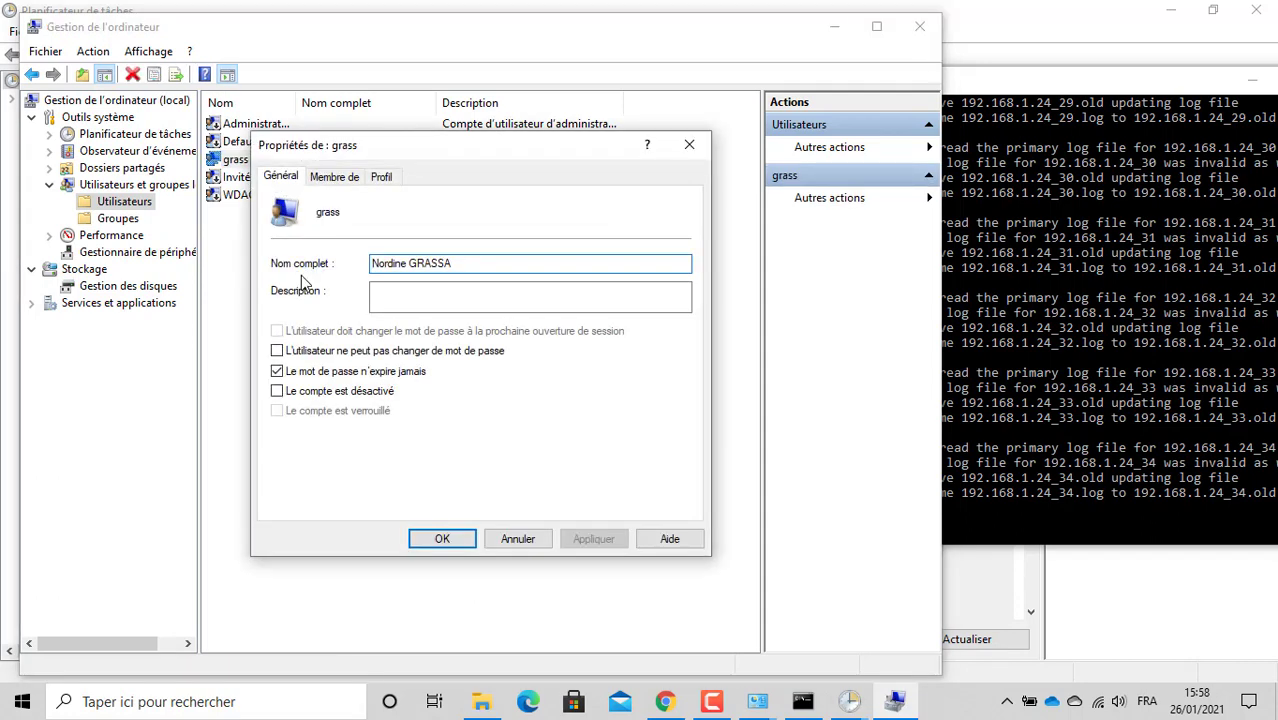
left_click(337, 177)
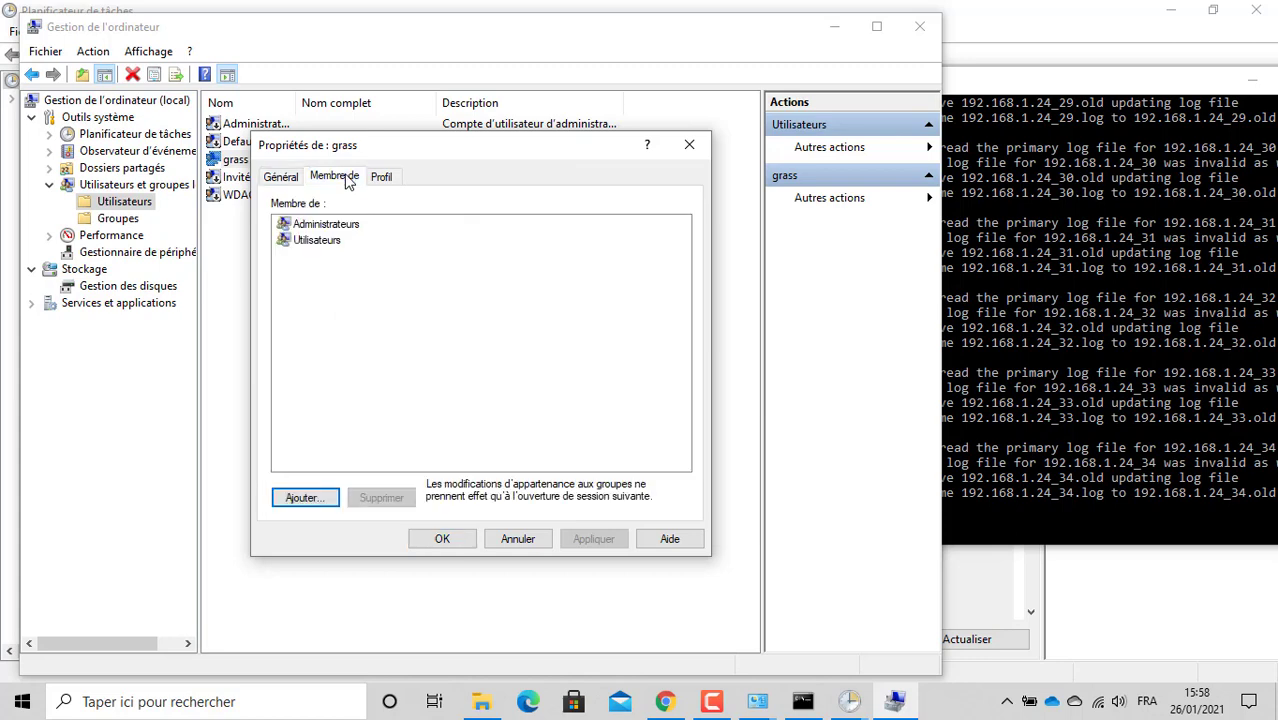
left_click(304, 498)
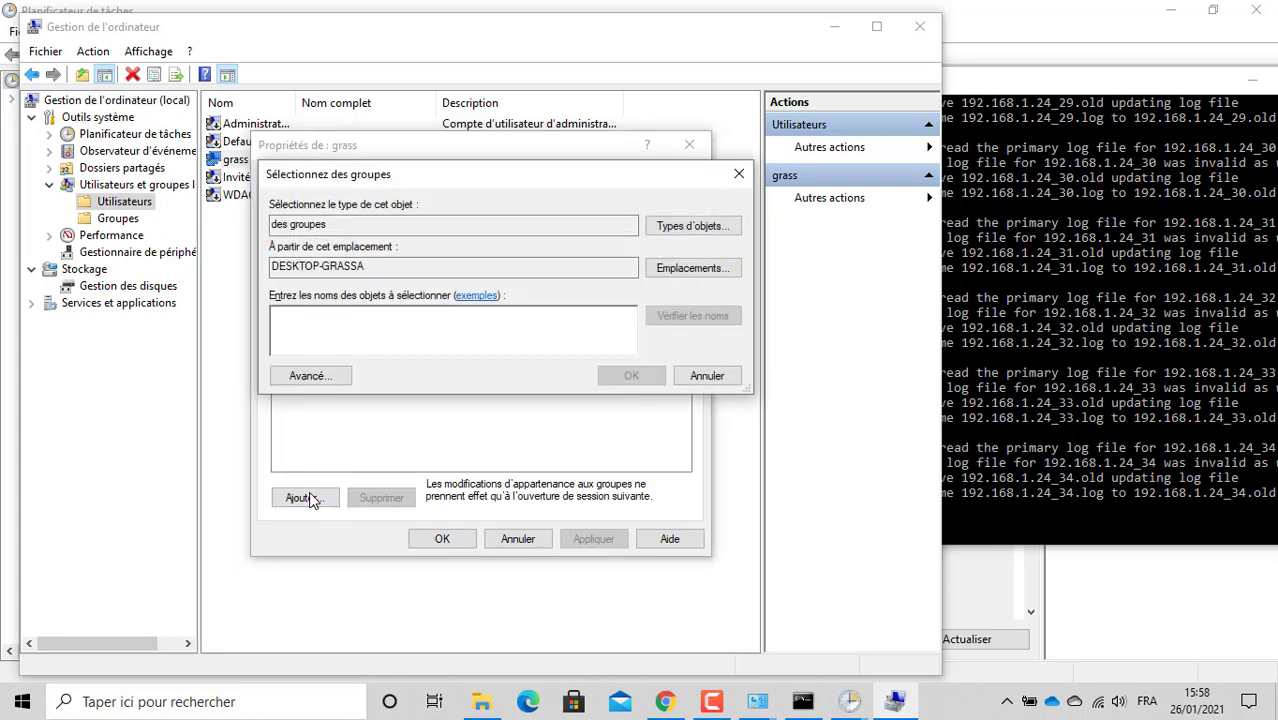
left_click(740, 175)
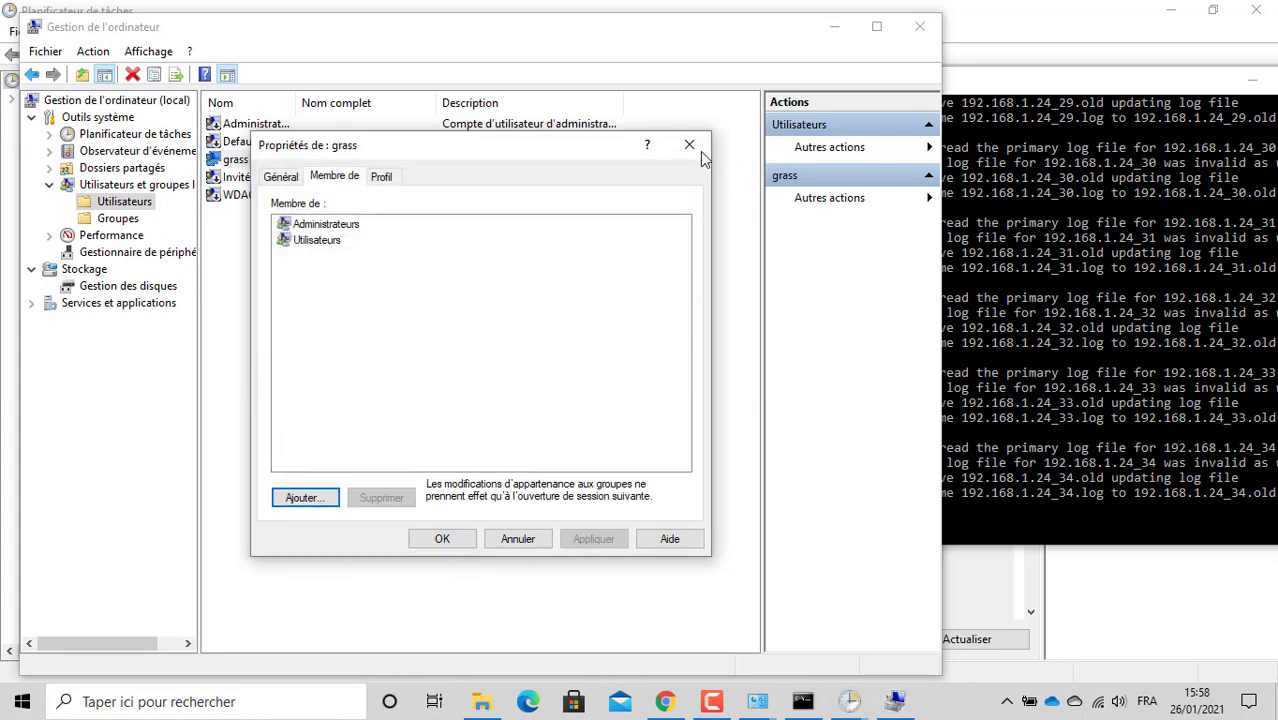
left_click(694, 147)
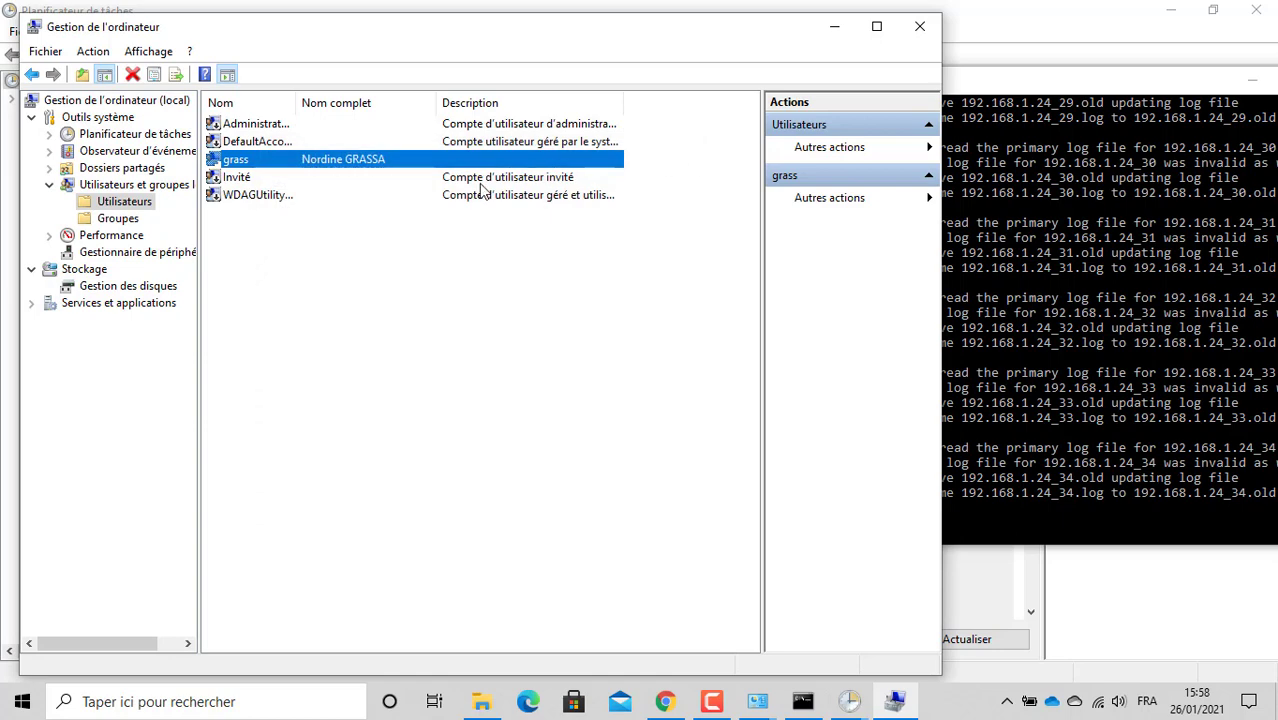
left_click(138, 221)
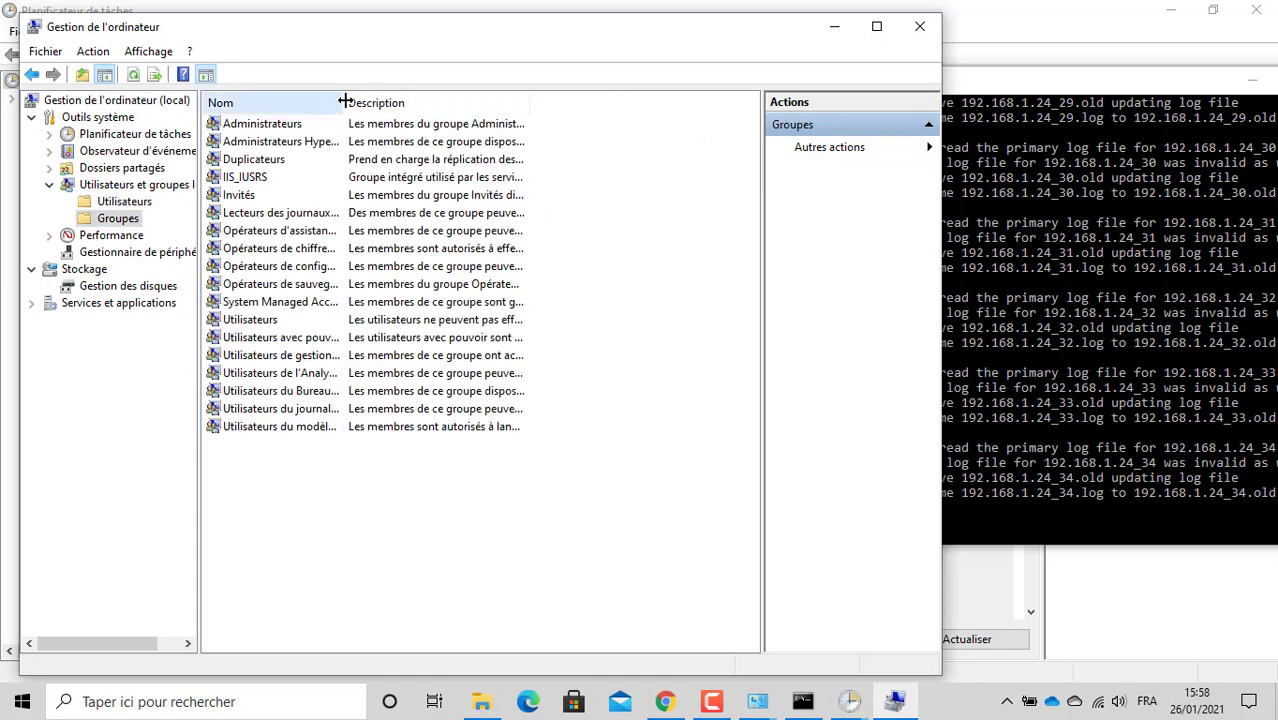
Step: Remove the local account's Utilisateurs membership so it remains only in Administrateurs
left_click_drag(342, 101, 507, 145)
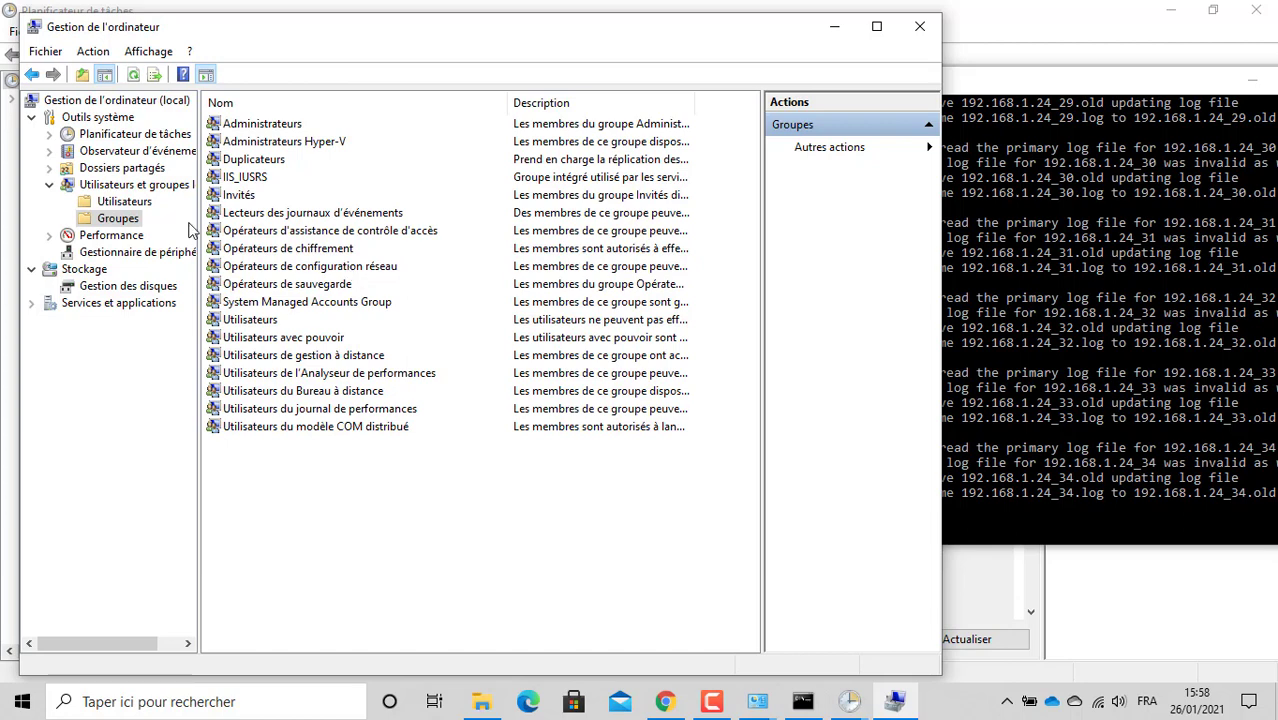
left_click(116, 204)
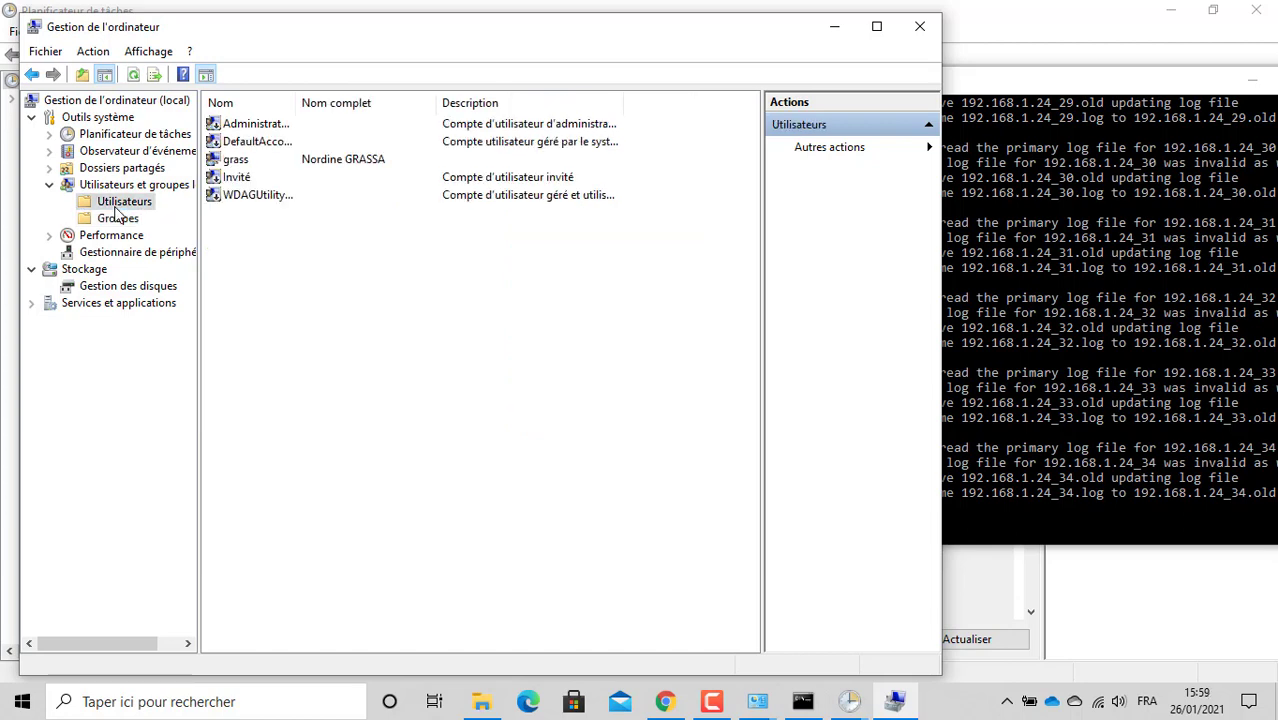
double_click(249, 164)
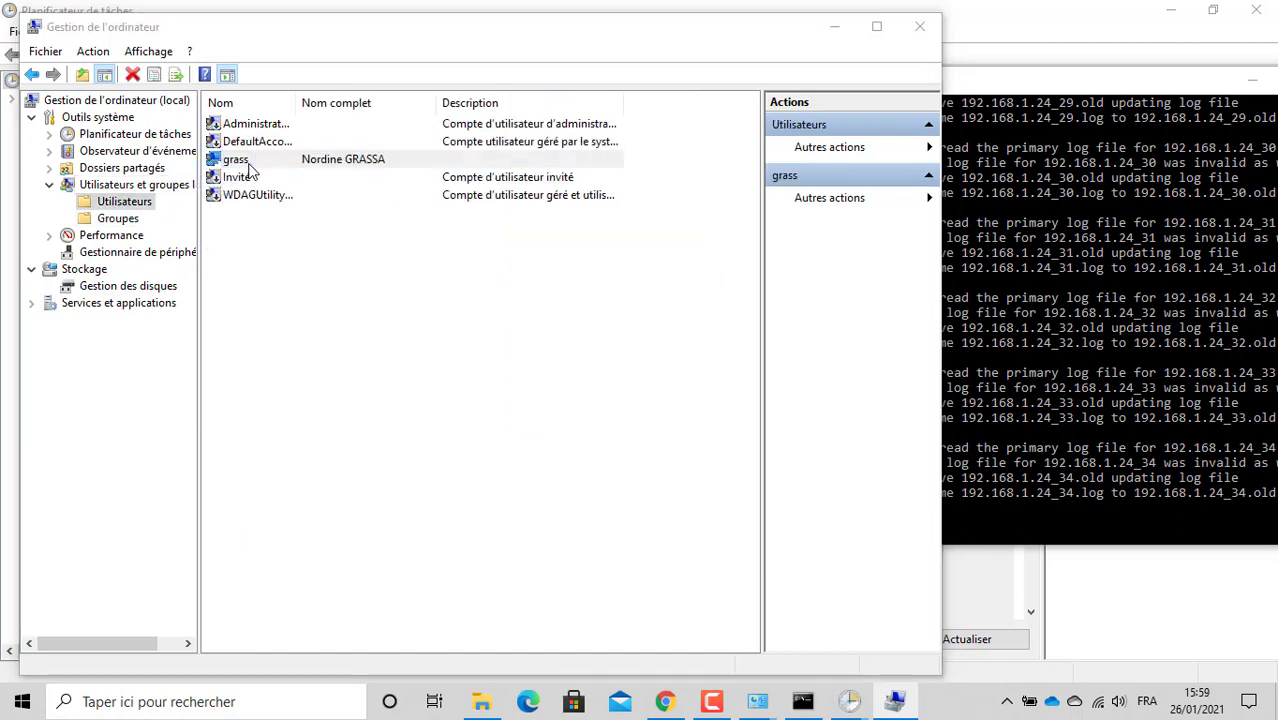
left_click(340, 176)
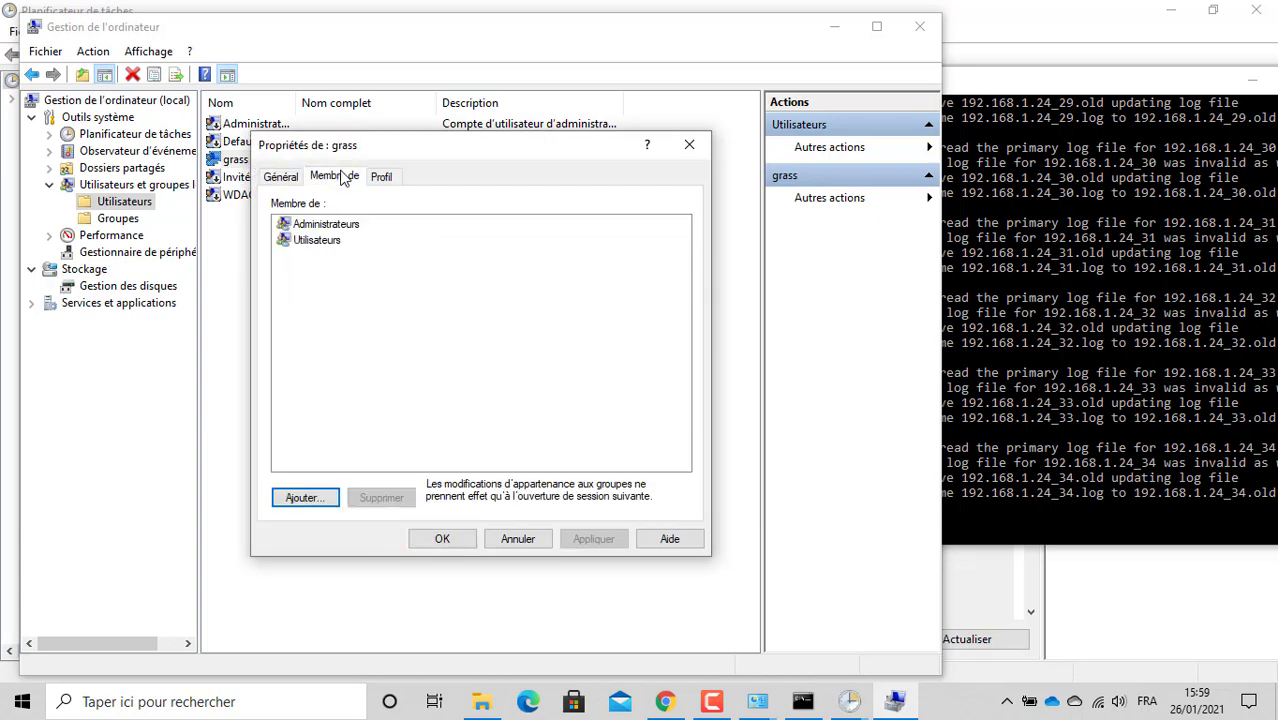
left_click(322, 241)
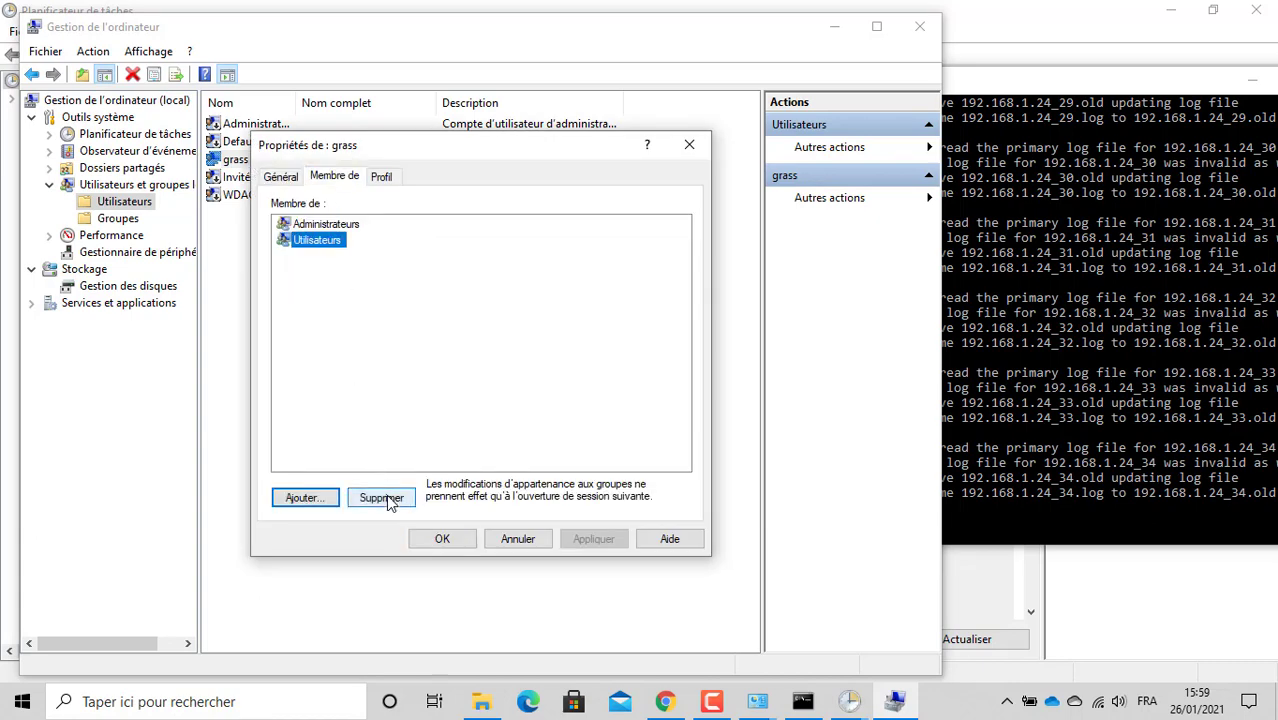
left_click(385, 498)
left_click(462, 541)
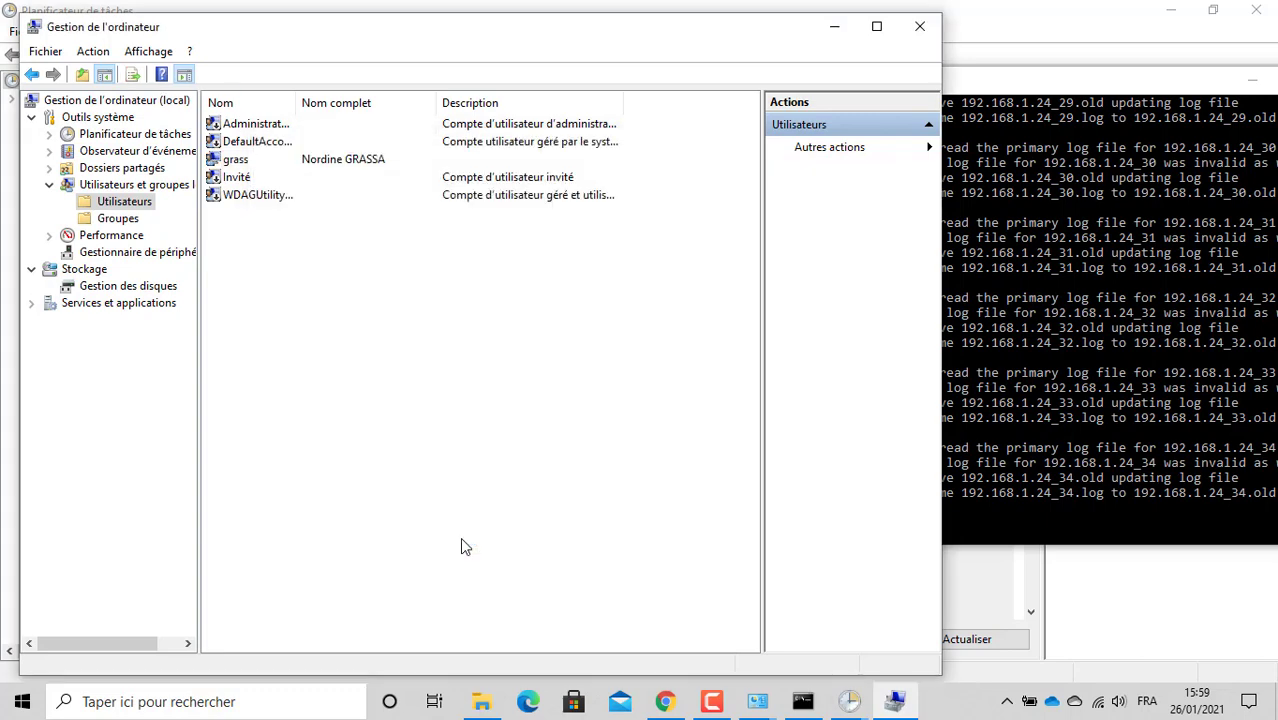
left_click(897, 705)
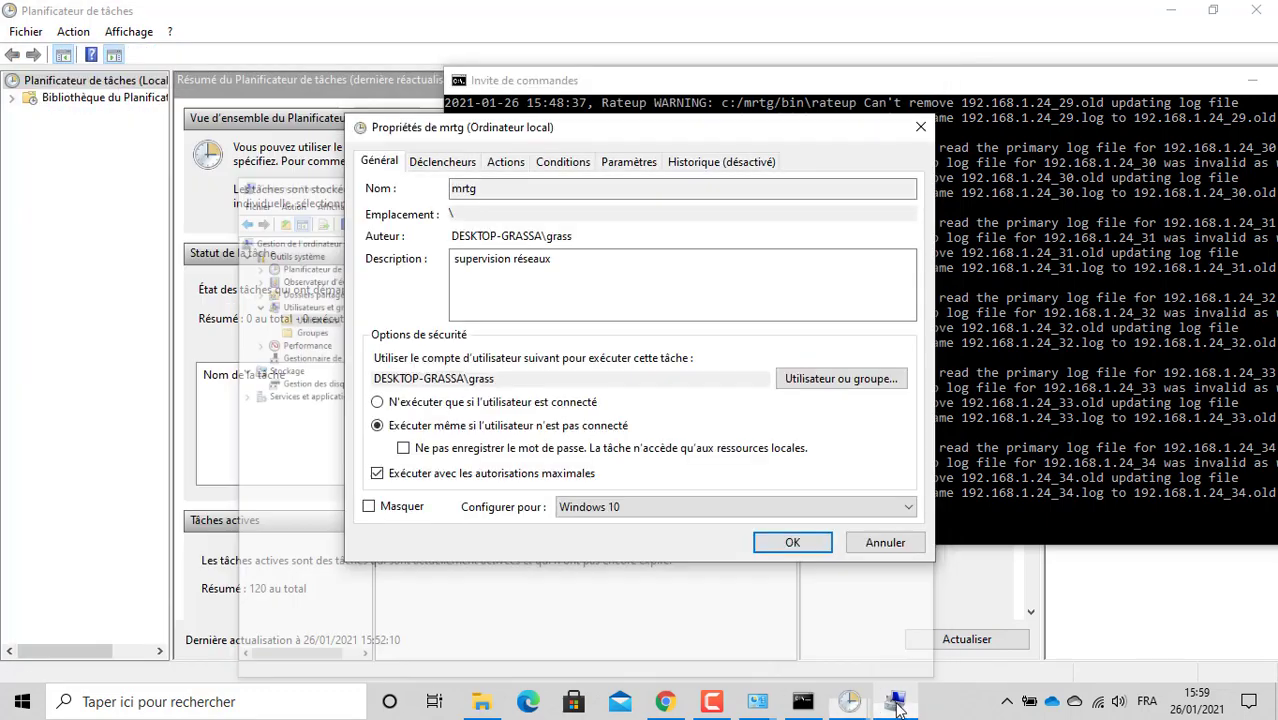
Step: Try saving the mrtg task with the account password and dismiss the credentials error
left_click(790, 544)
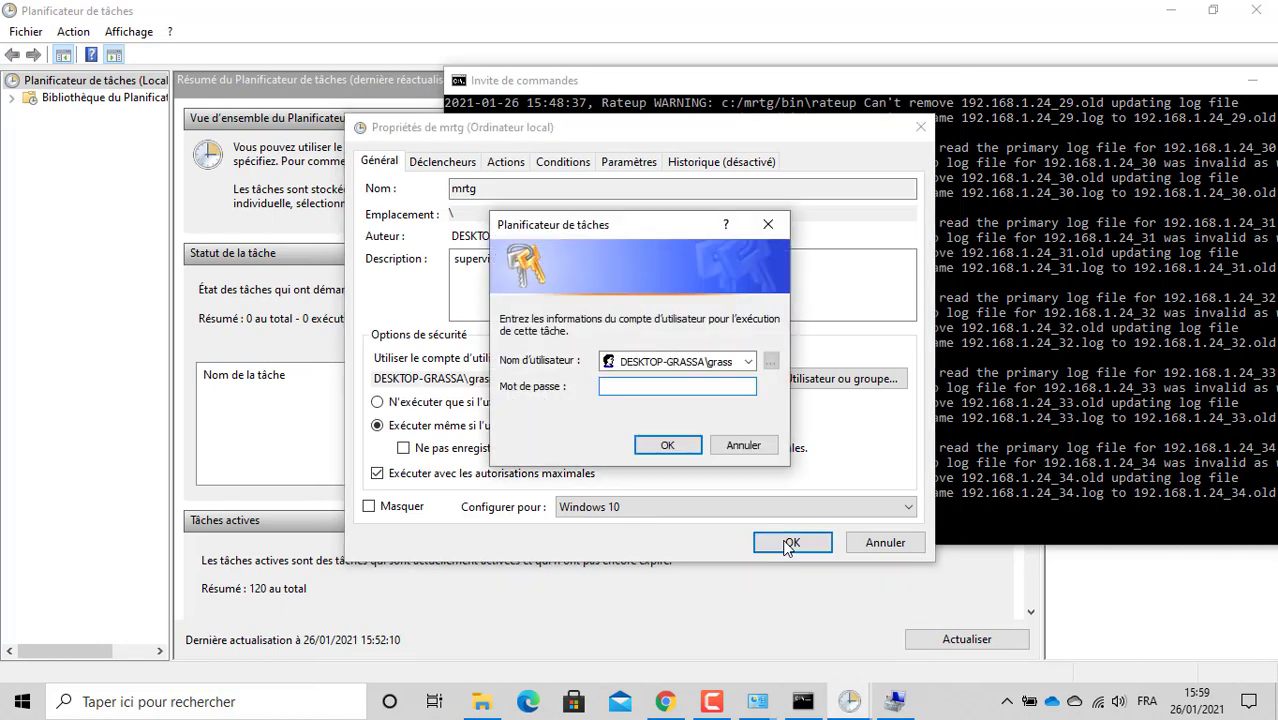
type("••")
key("Return")
left_click(789, 545)
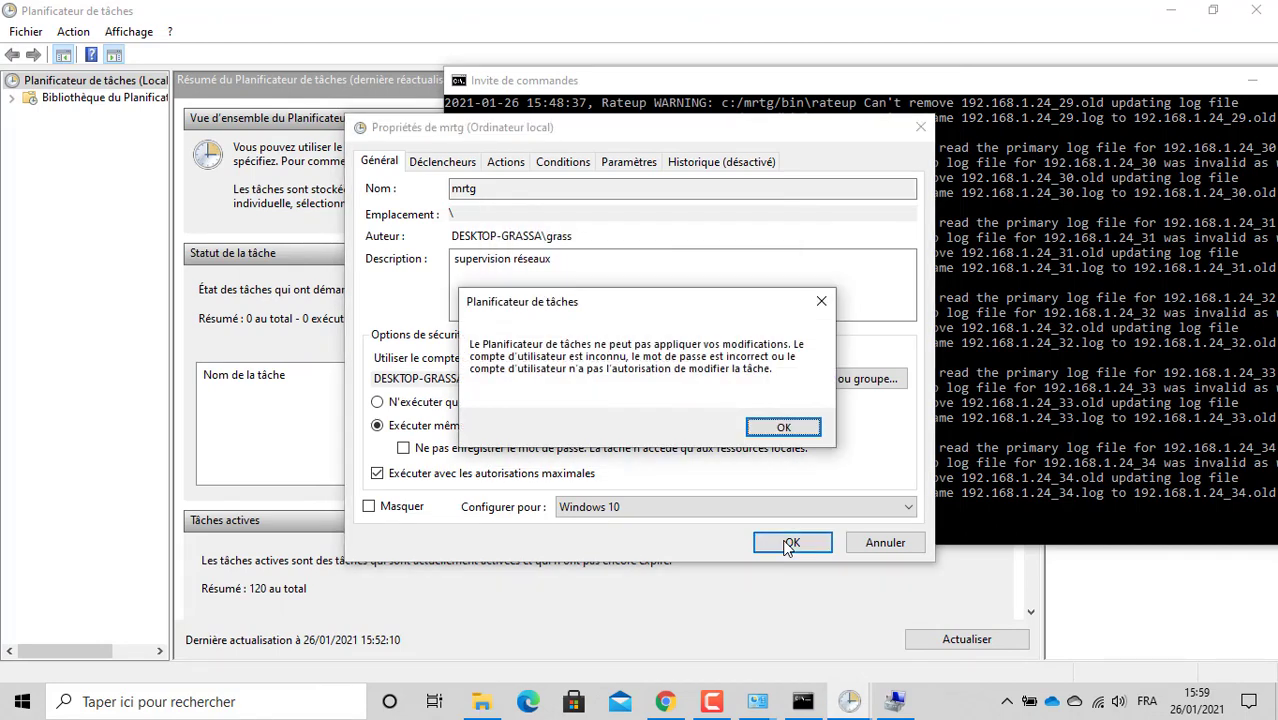
key("Return")
Step: Start a new local user from the Utilisateurs list, then return to the MRTG guide
left_click(792, 543)
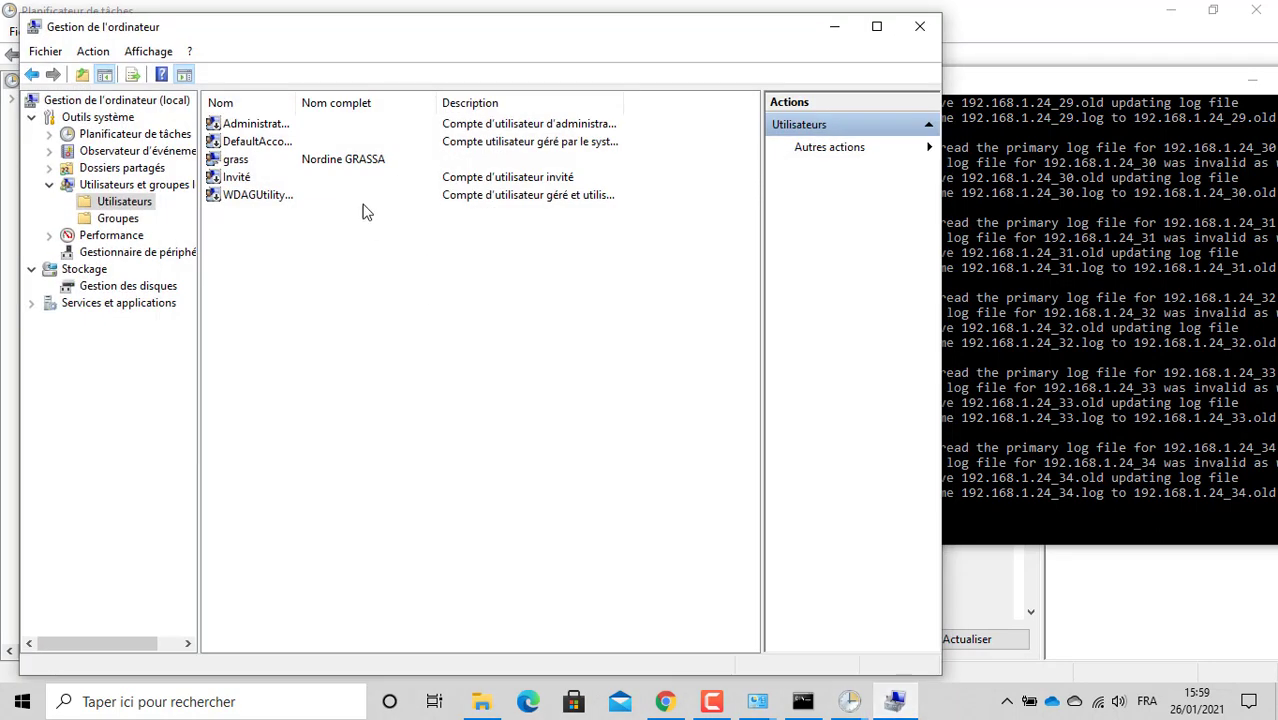
right_click(286, 226)
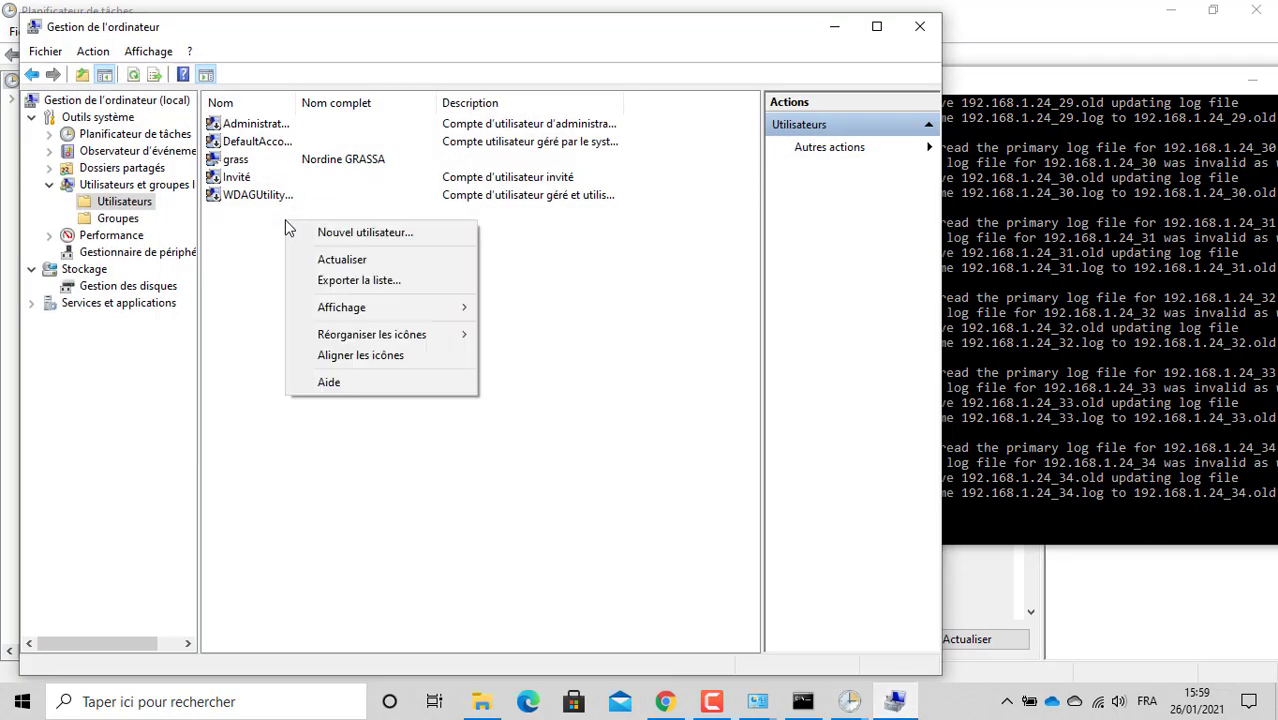
left_click(366, 238)
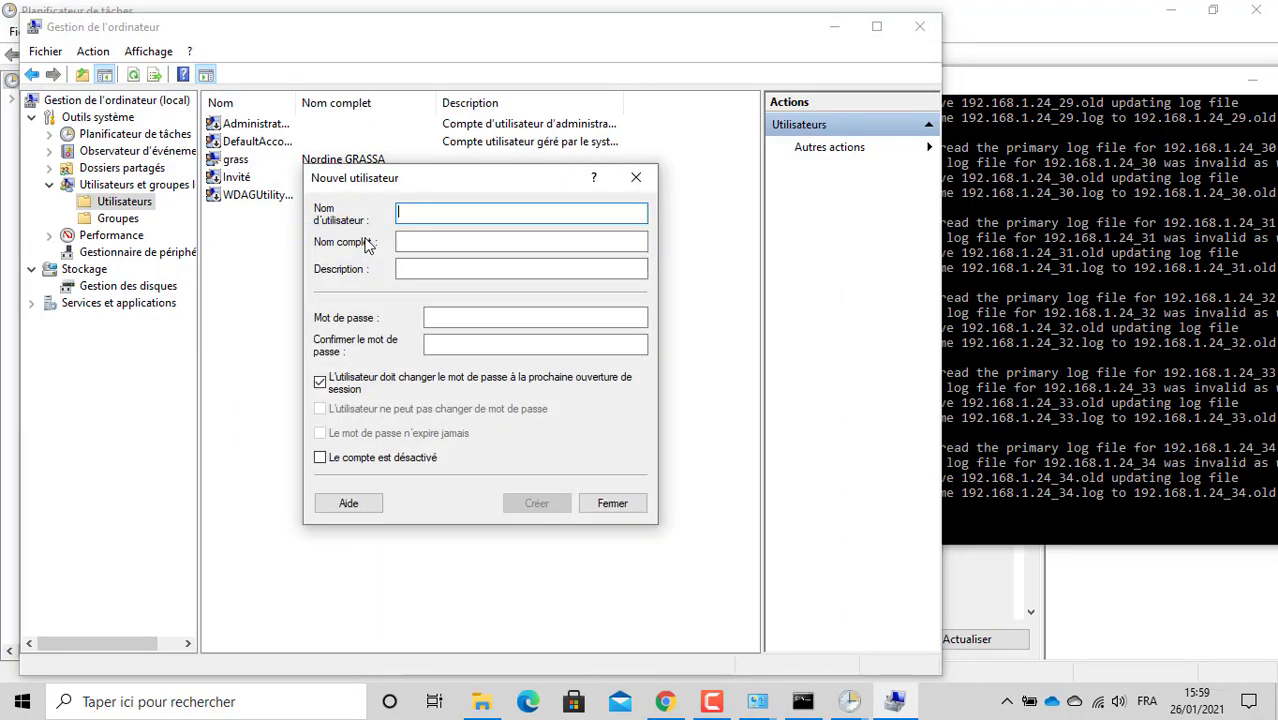
left_click(676, 710)
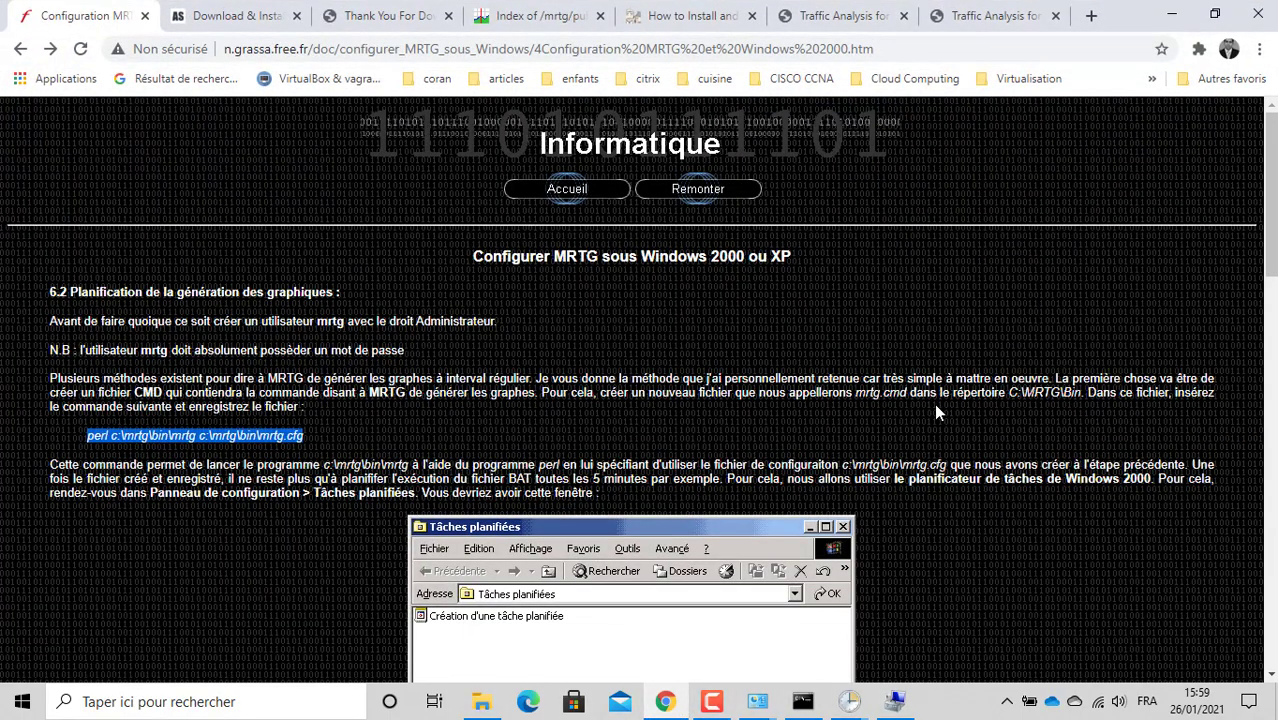
Step: Review the guide's scheduling screenshots (every 5 minutes for 24 hours), then return to Computer Management
scroll(936, 407, "down", 3)
scroll(936, 411, "down", 10)
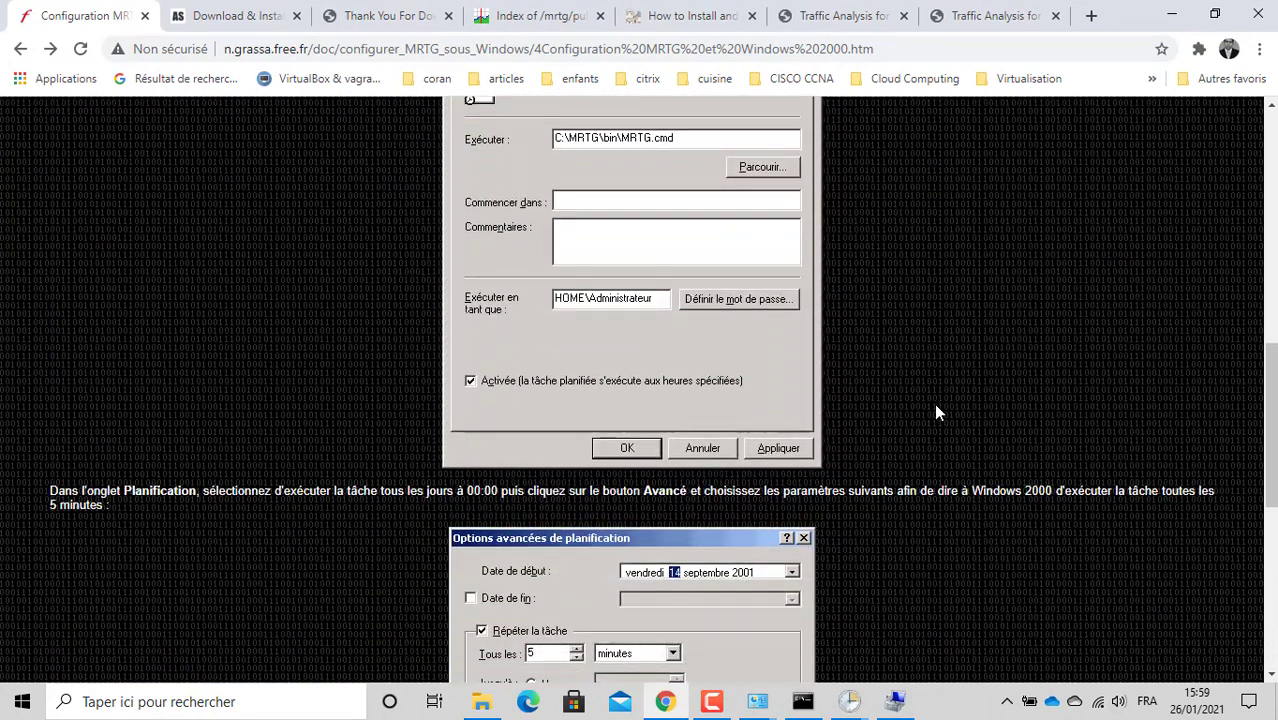
scroll(936, 411, "up", 1)
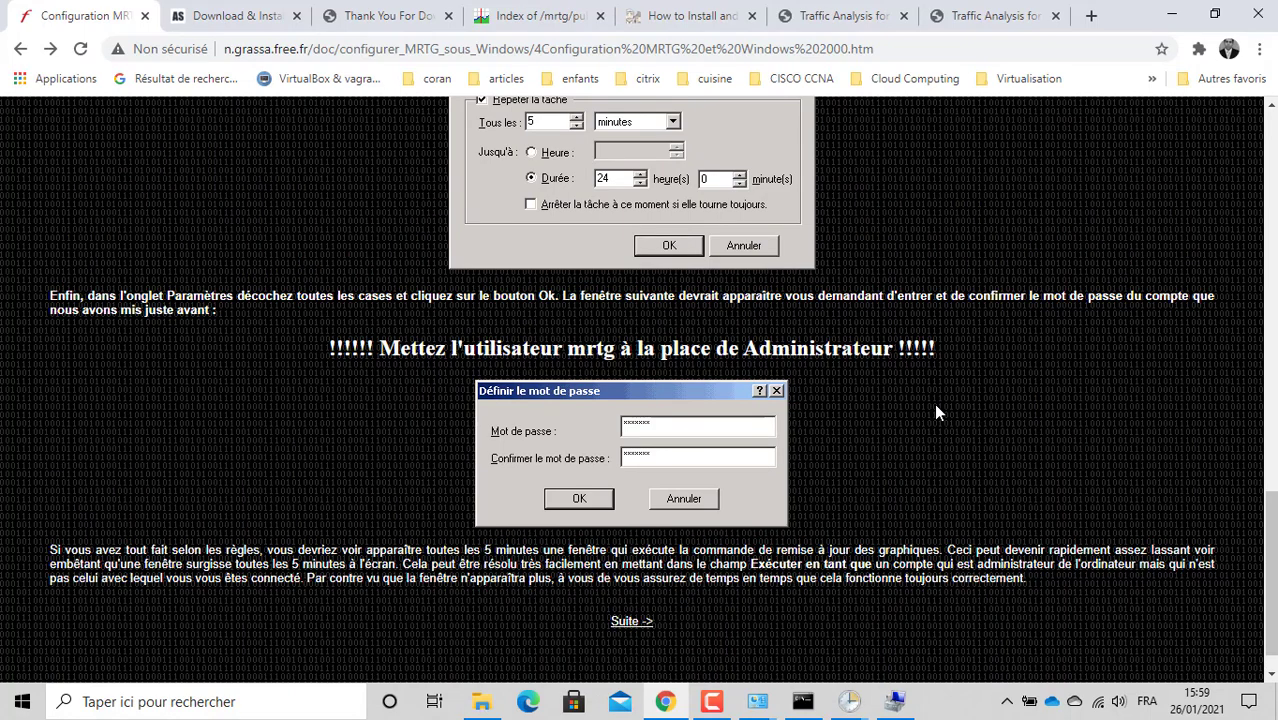
scroll(936, 411, "up", 4)
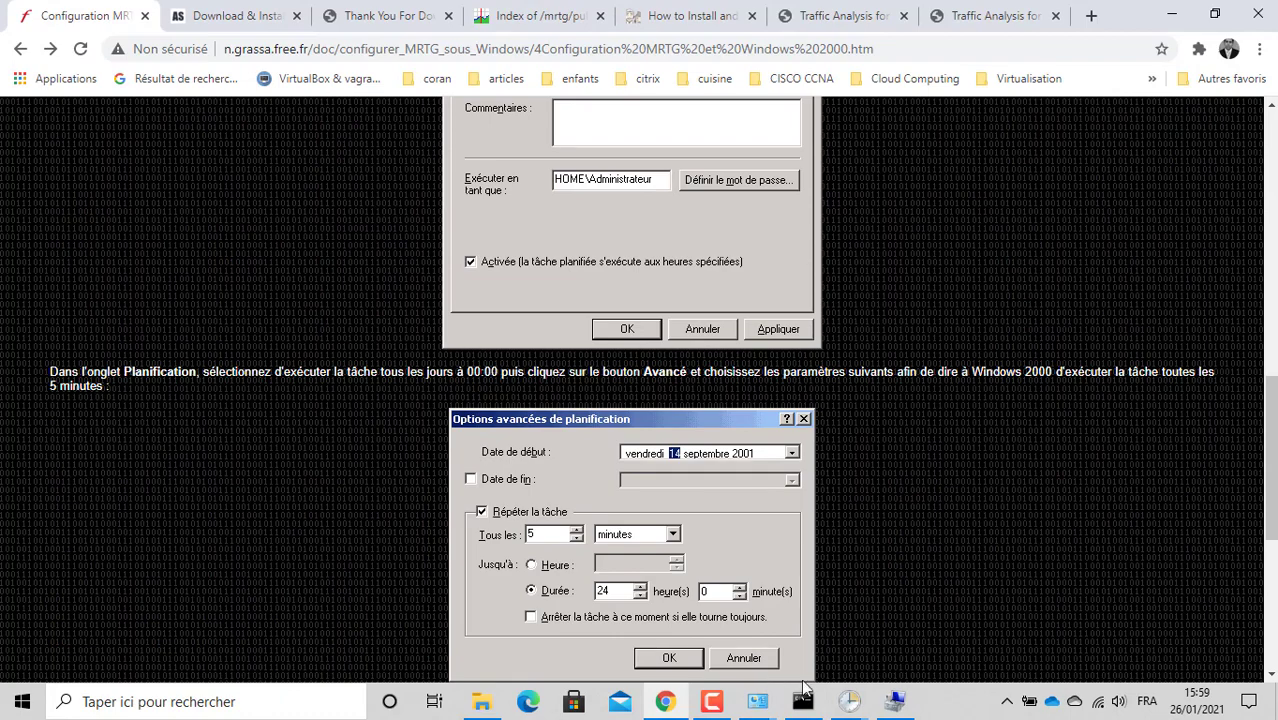
mouse_move(803, 698)
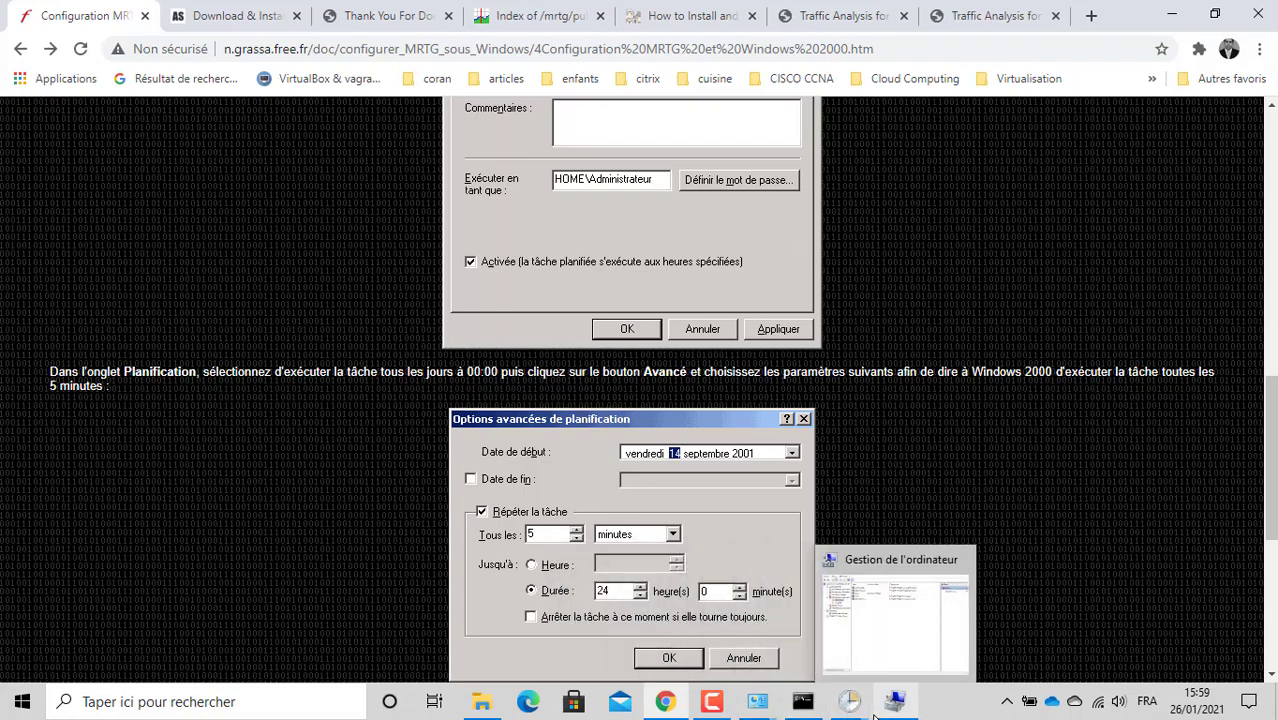
left_click(886, 660)
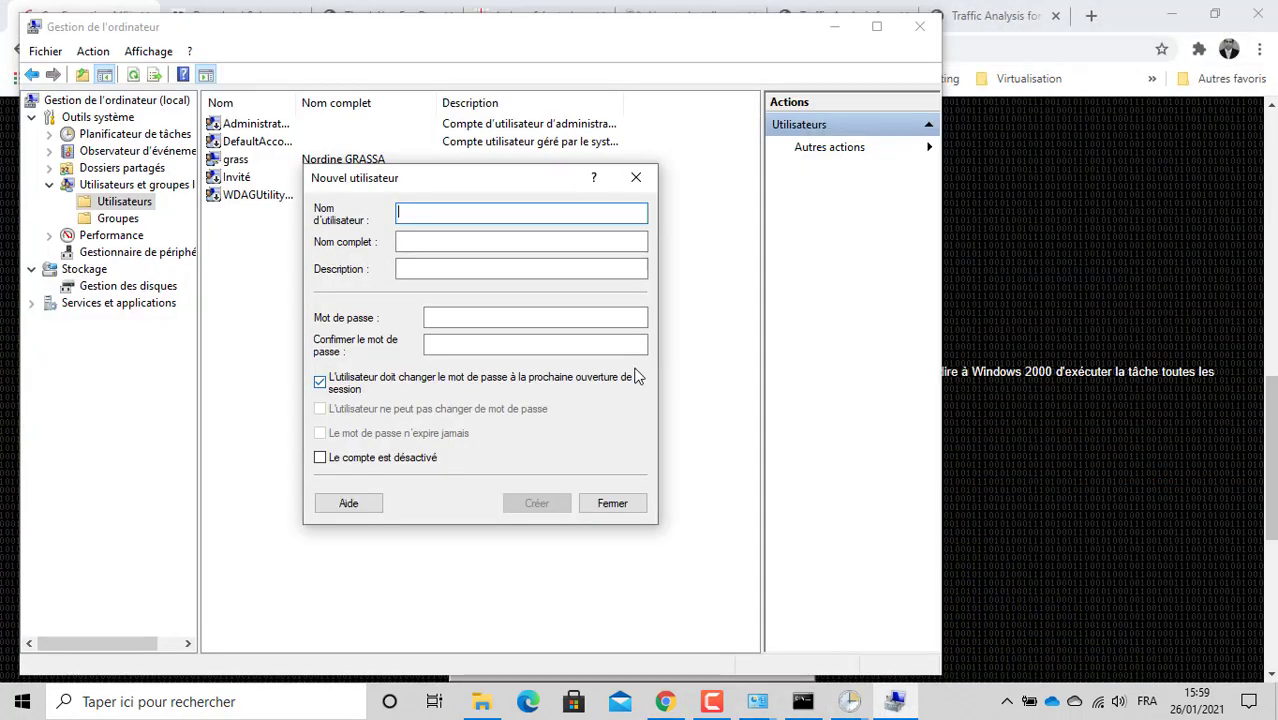
Step: Set the mrtg task to run only when the user is logged on and save it
left_click(925, 707)
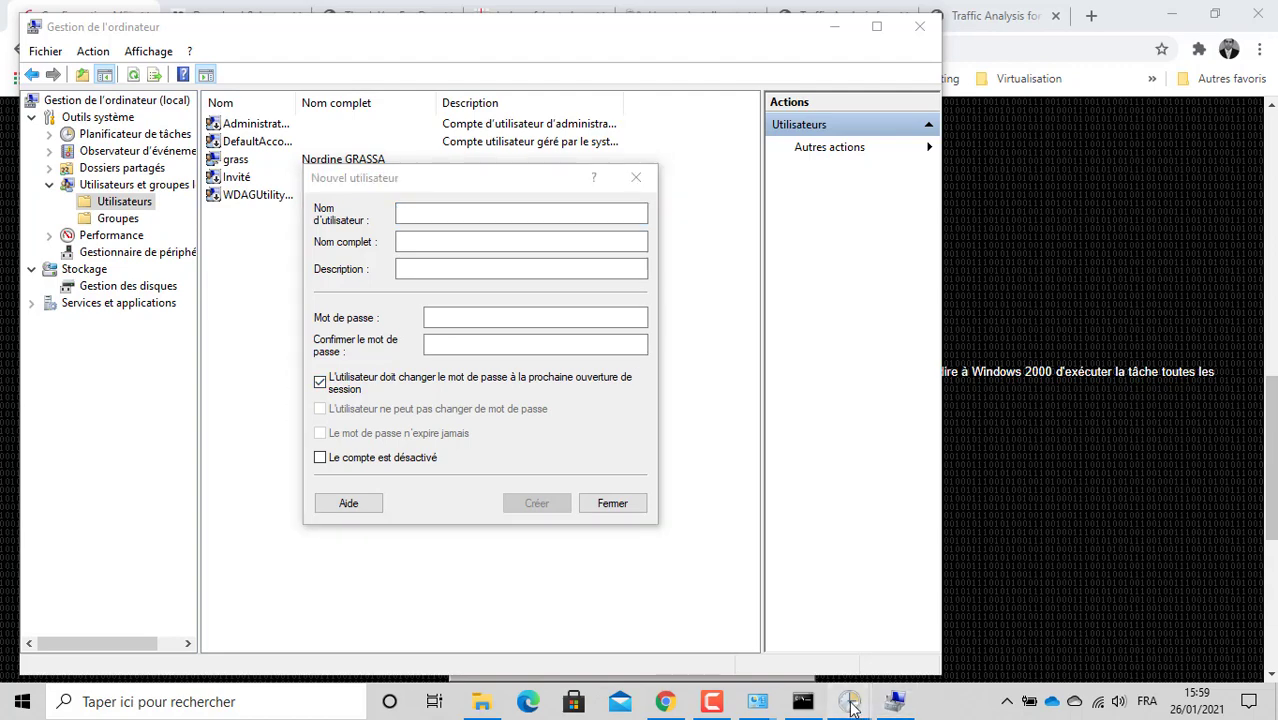
mouse_move(849, 701)
mouse_move(766, 636)
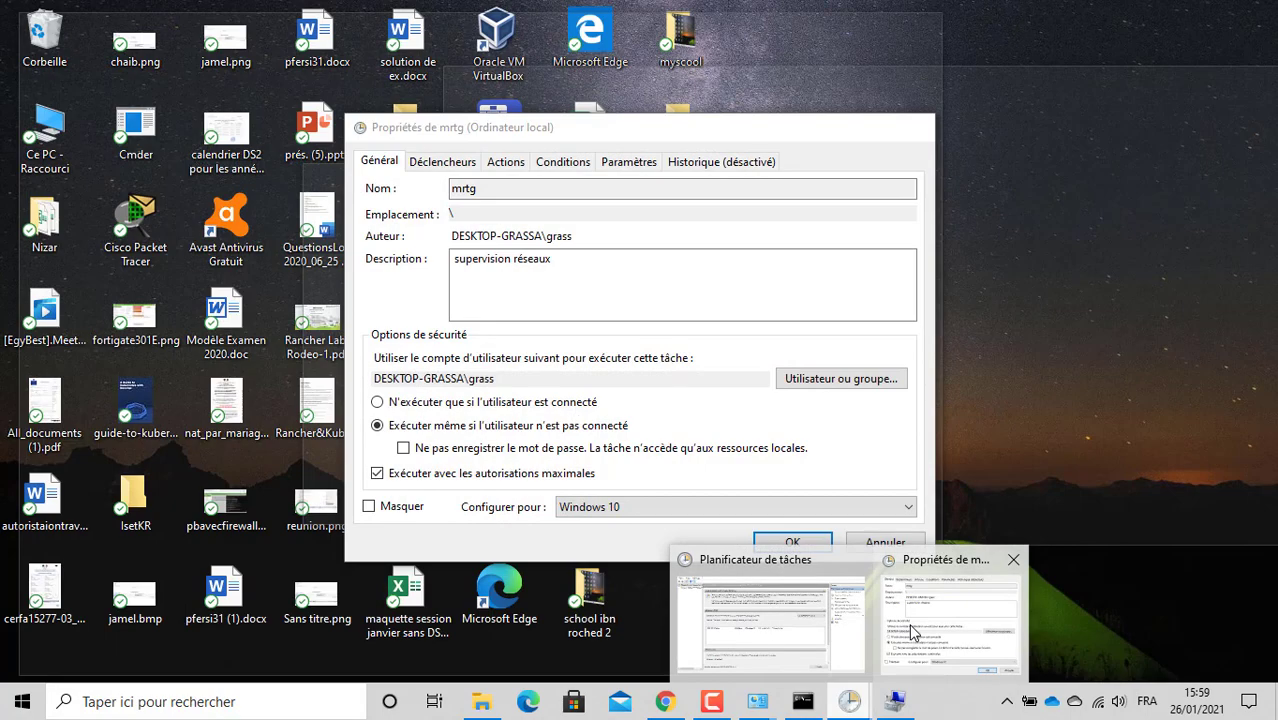
left_click(909, 623)
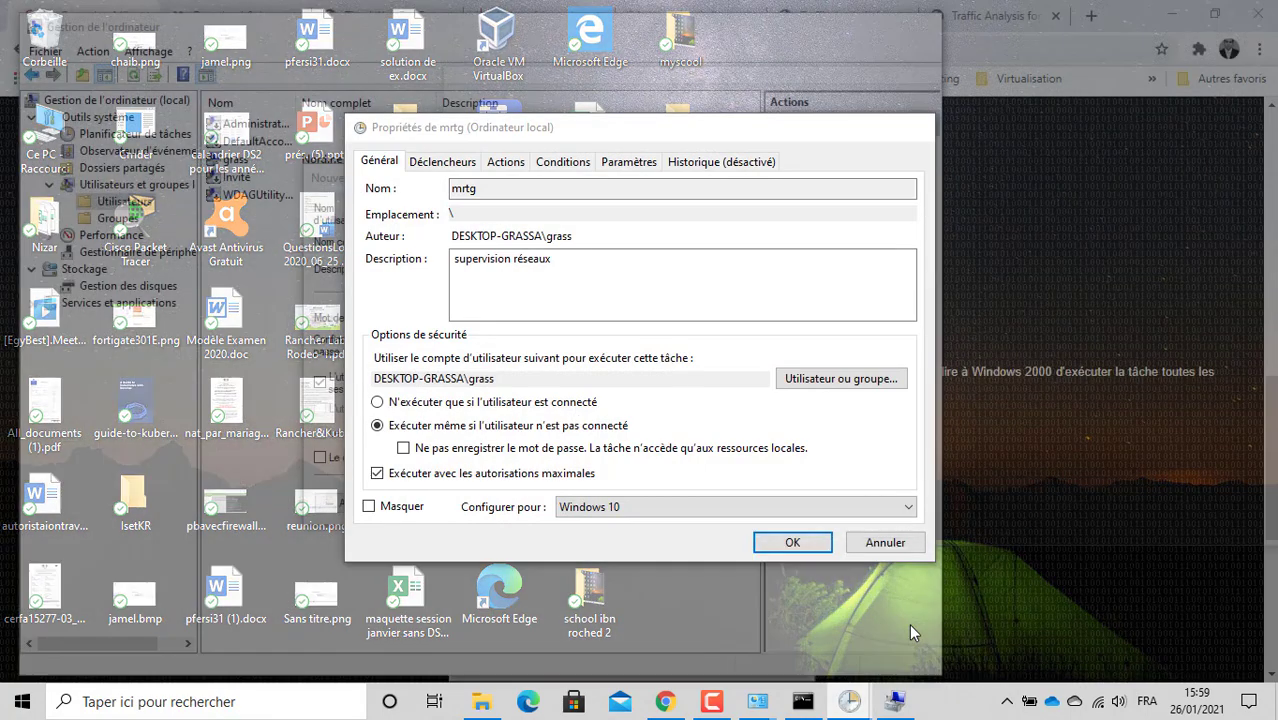
left_click(541, 404)
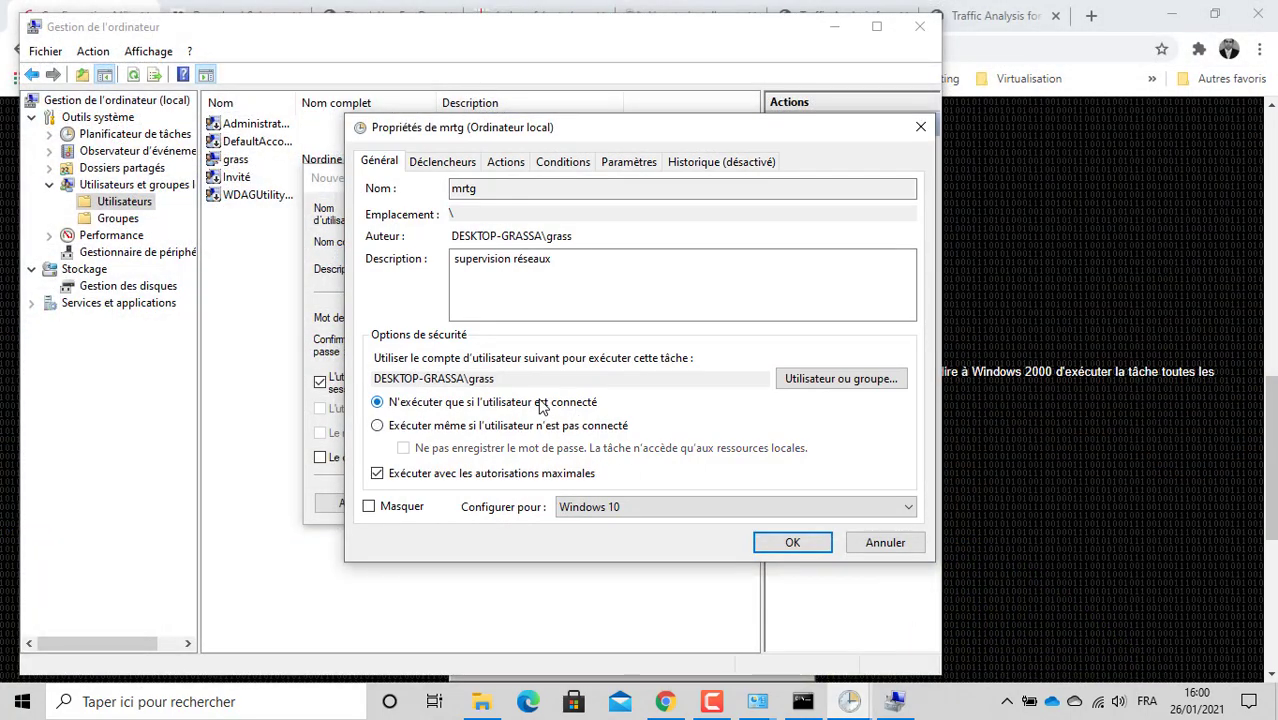
left_click(792, 543)
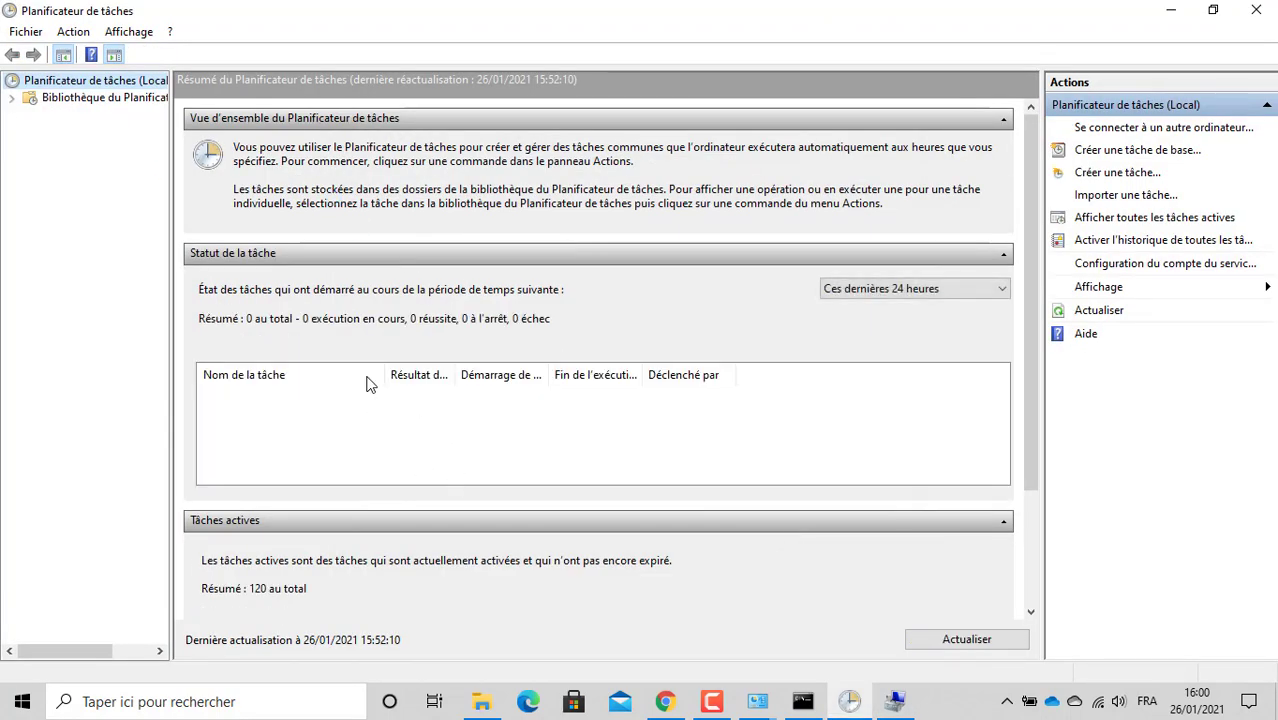
Step: Browse the Task Scheduler Library folders and select the mrtg task, triggered once at 15:54 on 26/01/2021
left_click(11, 99)
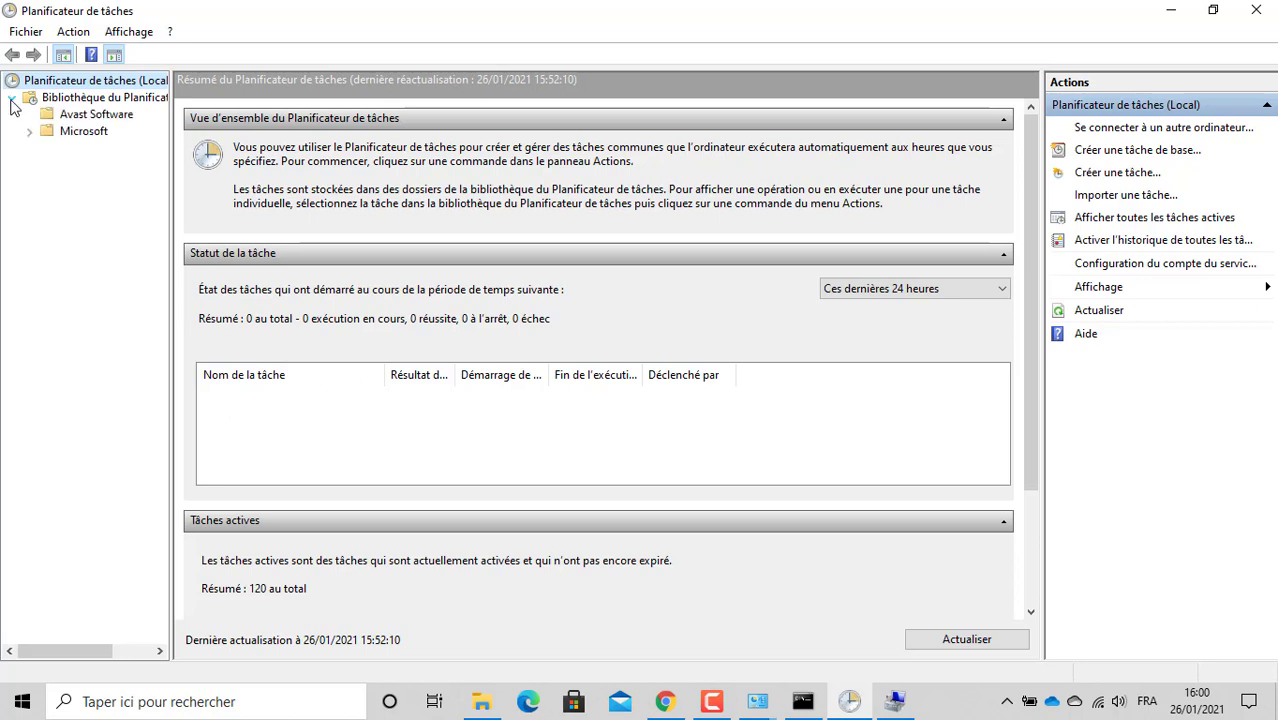
left_click(66, 116)
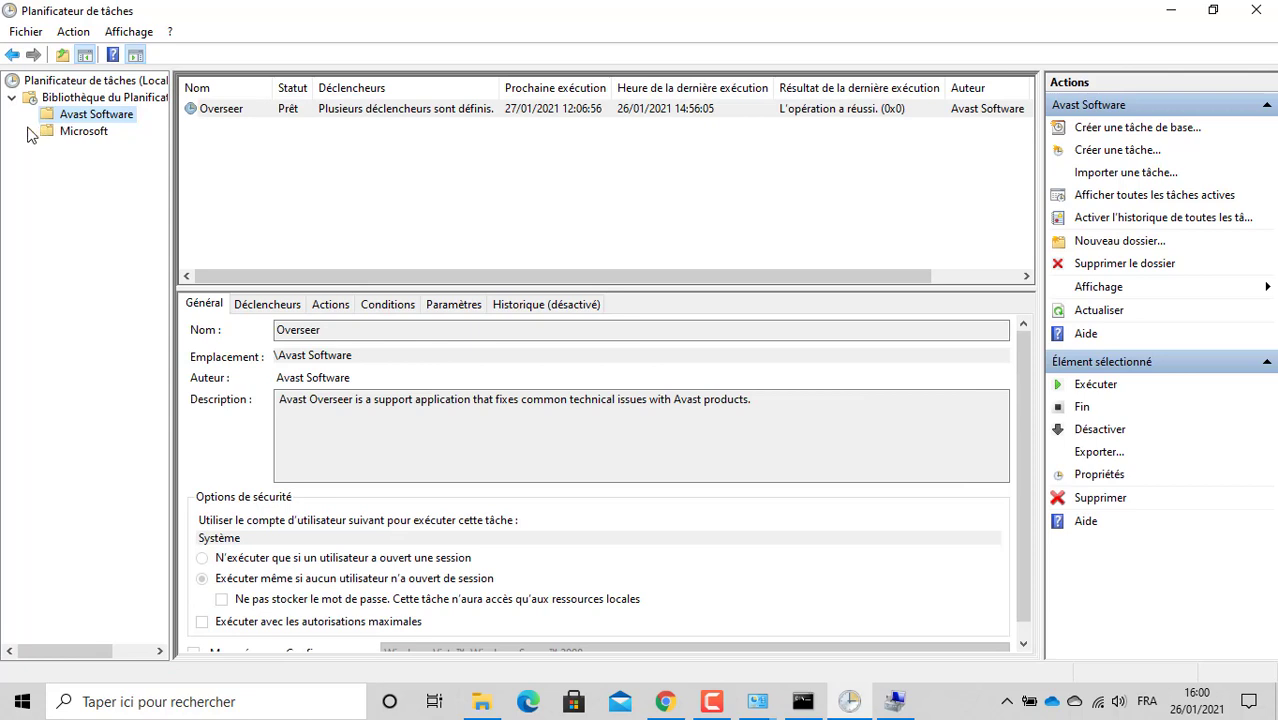
left_click(29, 131)
left_click(84, 133)
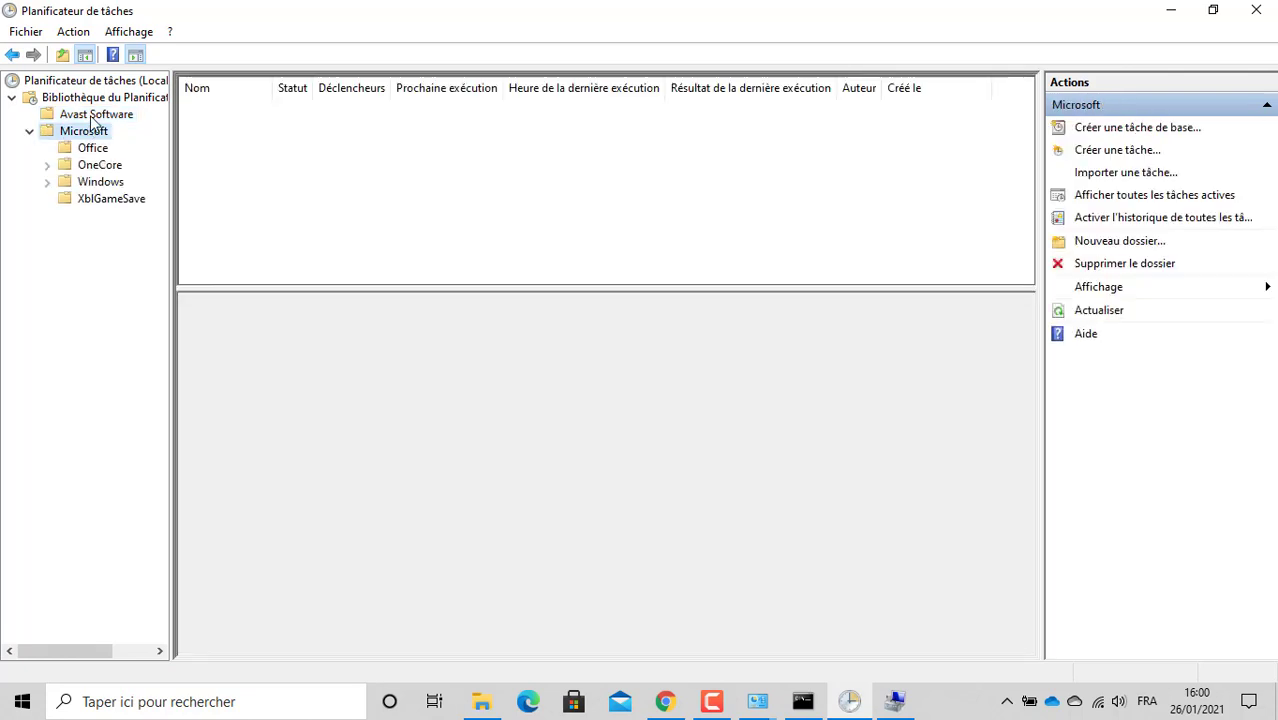
left_click(84, 100)
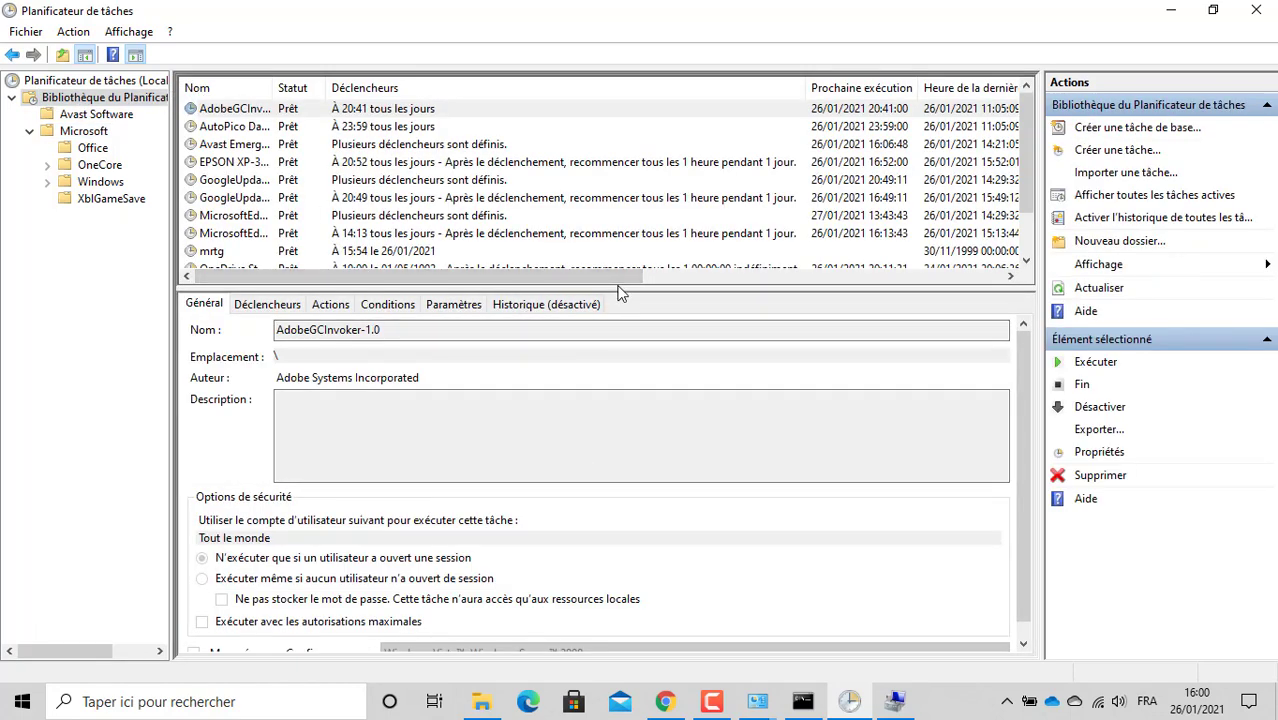
left_click_drag(619, 288, 651, 505)
left_click(381, 253)
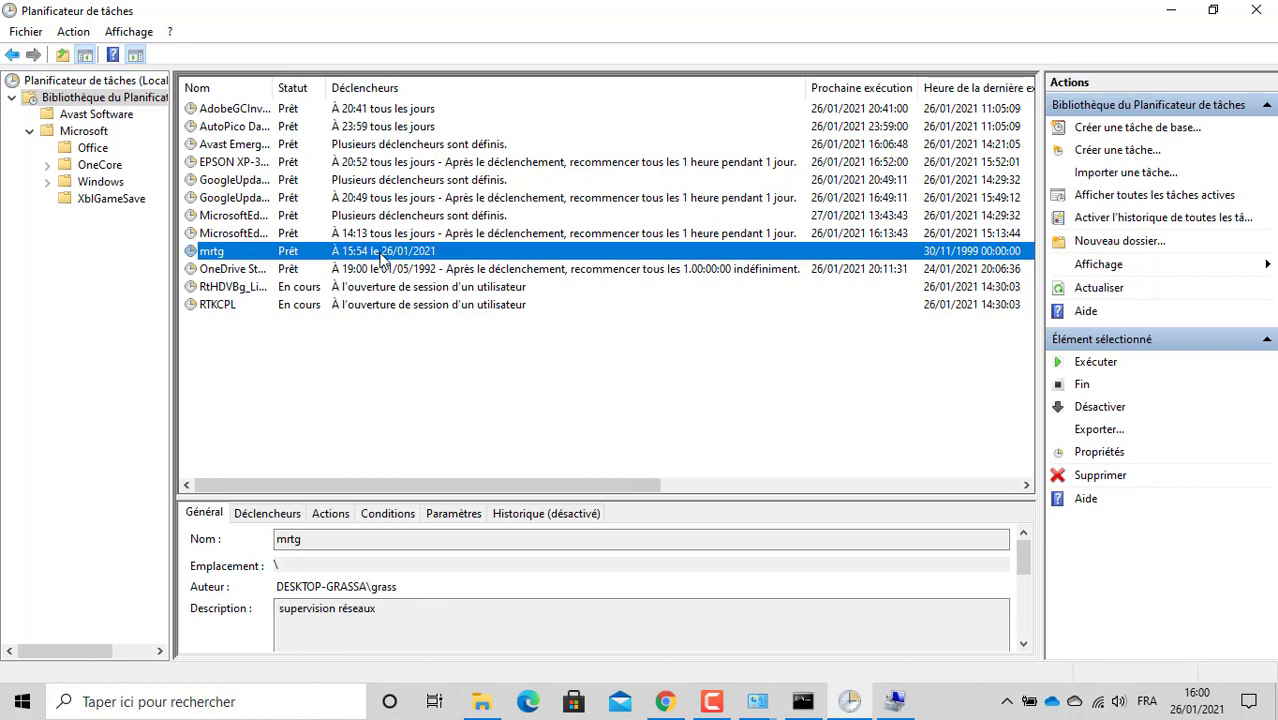
Step: Open the mrtg task's properties and review its triggers, actions, conditions and settings
right_click(381, 258)
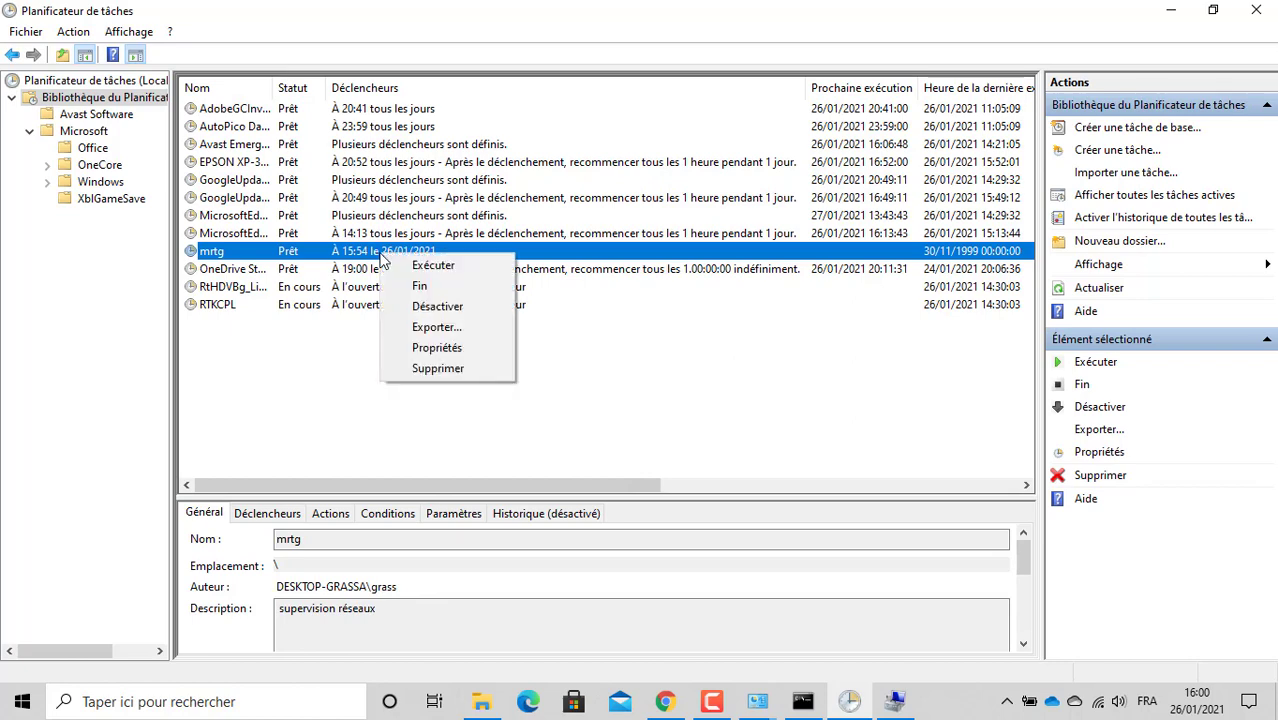
left_click(445, 352)
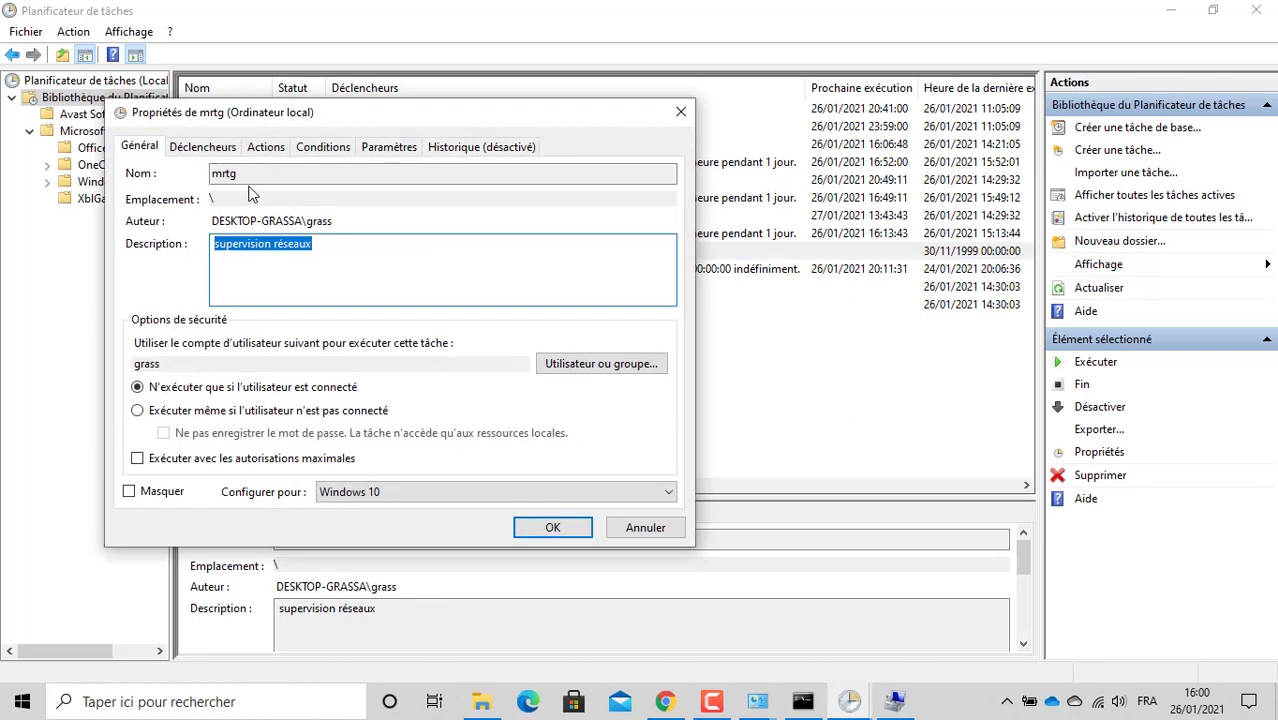
left_click(204, 150)
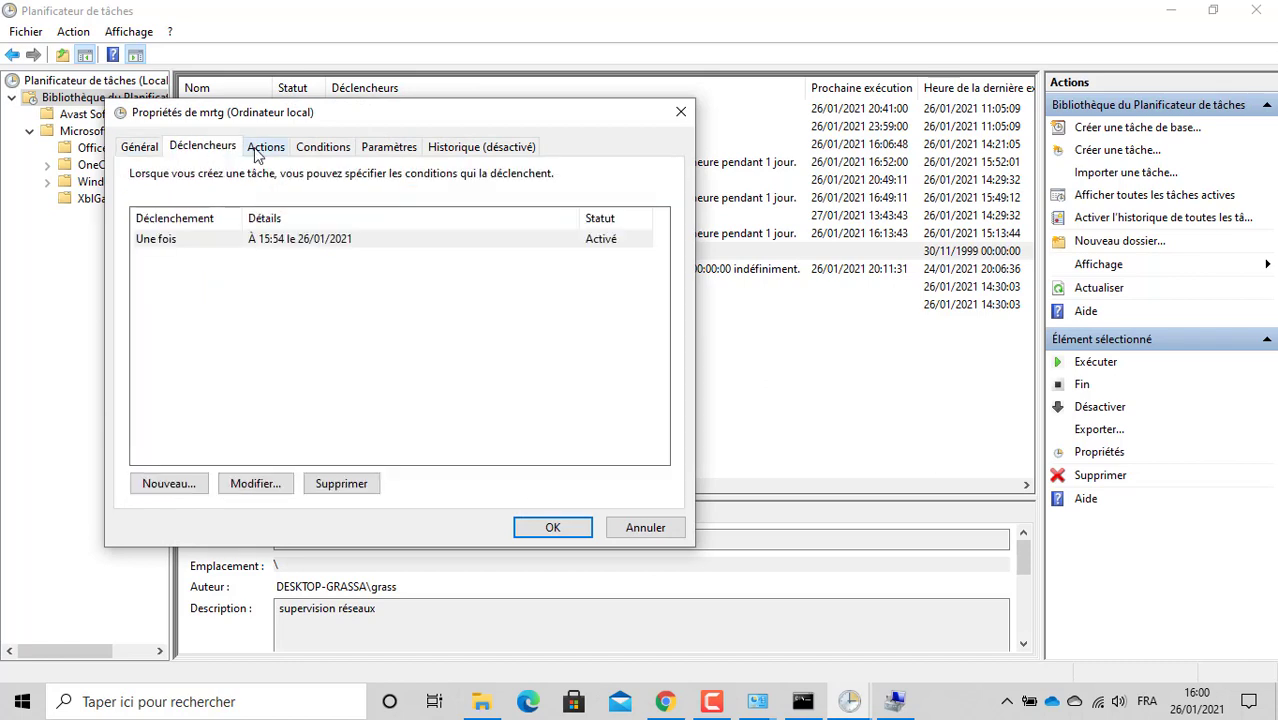
left_click(262, 150)
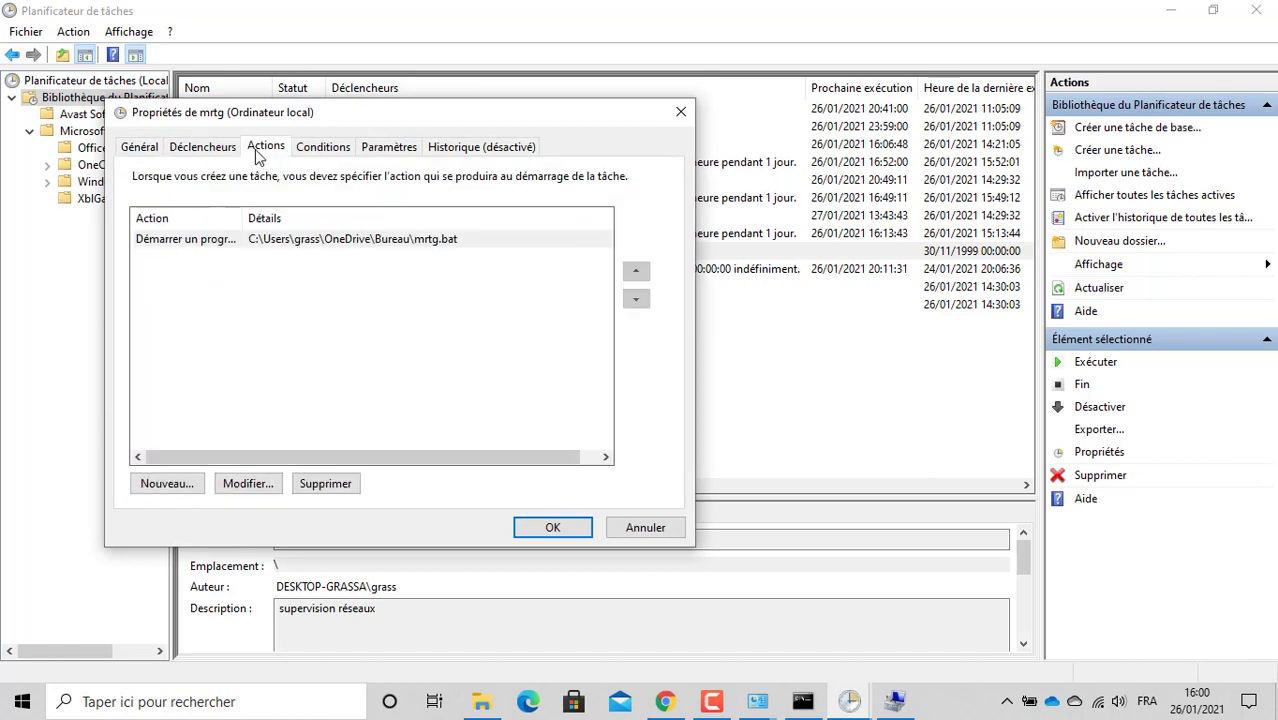
left_click(320, 157)
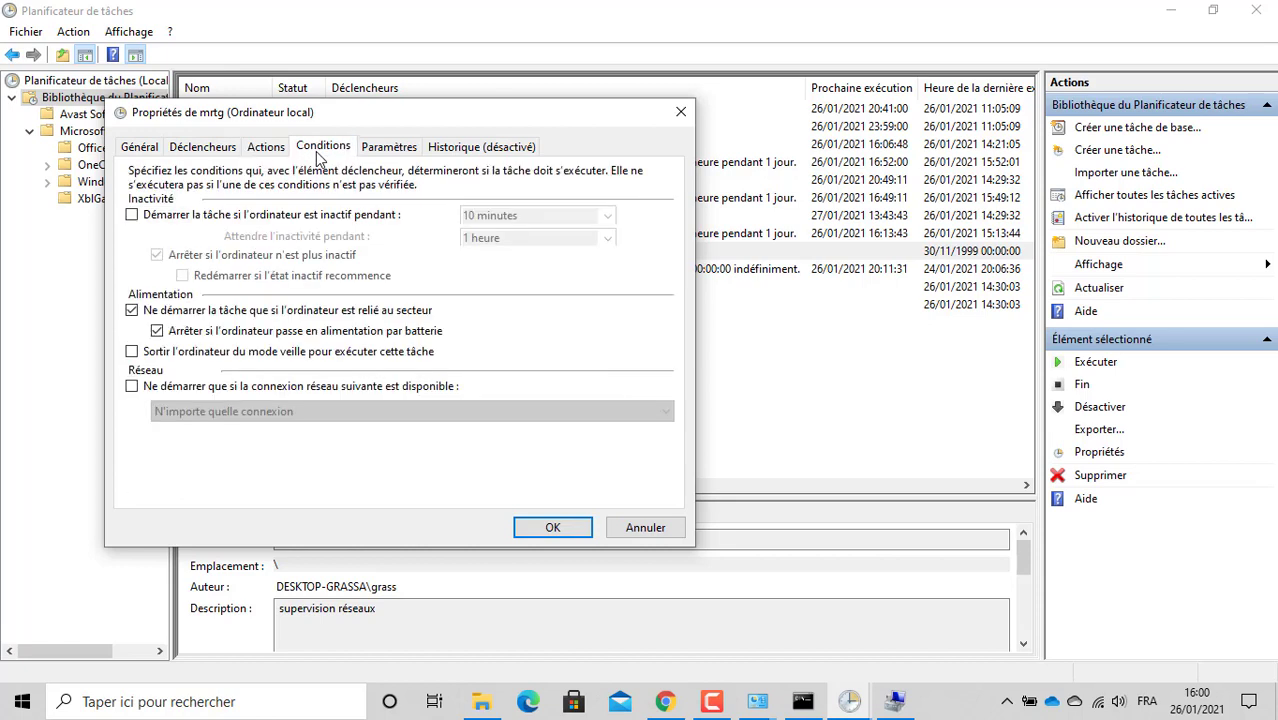
left_click(405, 149)
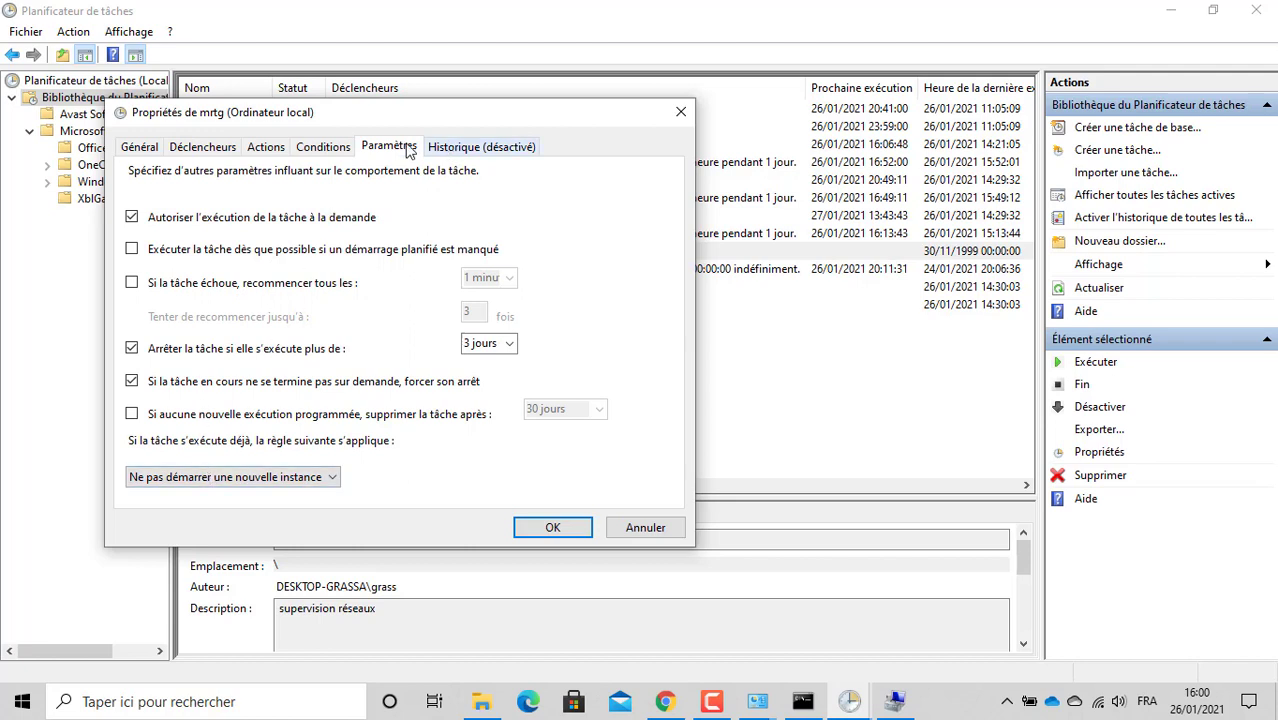
left_click(333, 148)
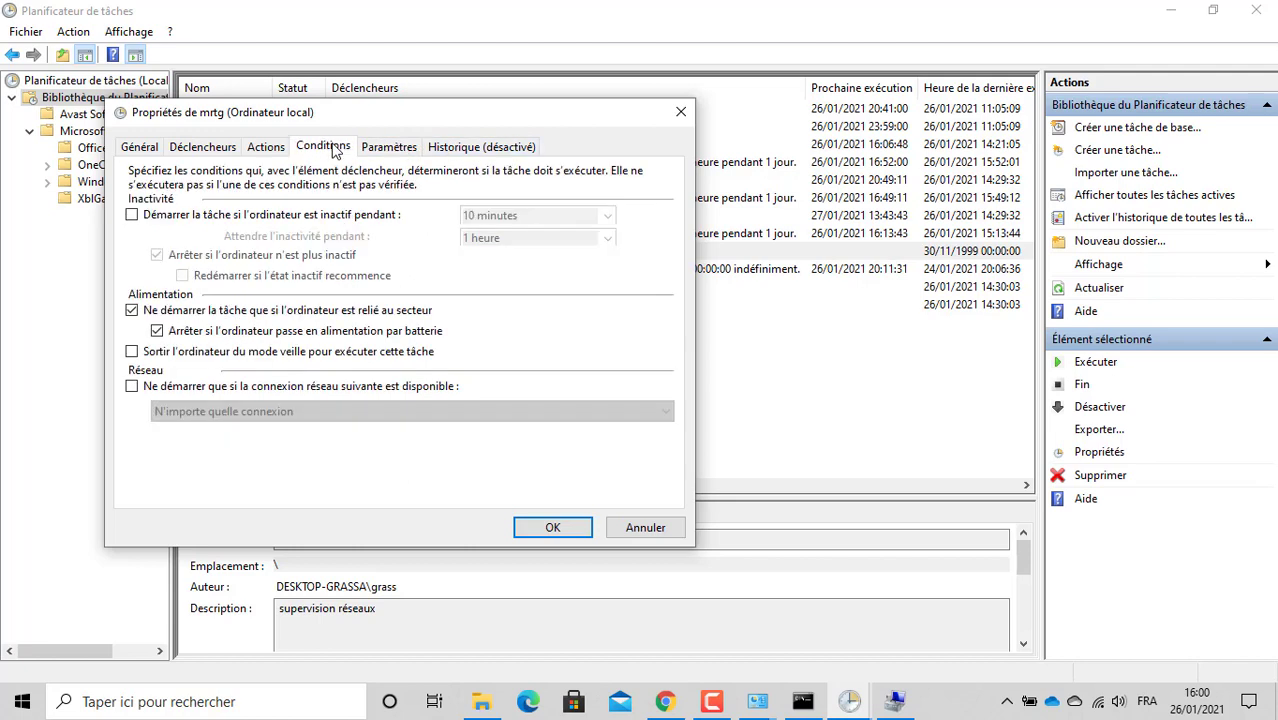
Step: Inspect the mrtg.bat action in the action editor and close it unchanged
left_click(268, 148)
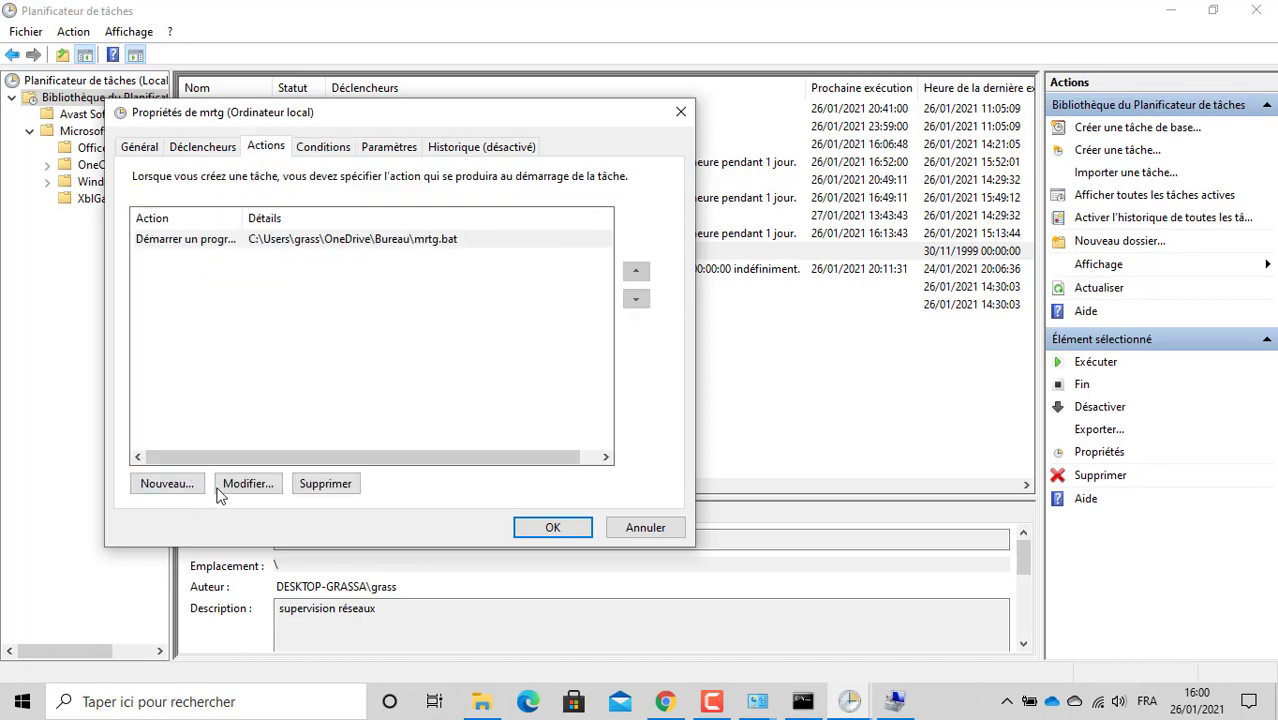
left_click(214, 245)
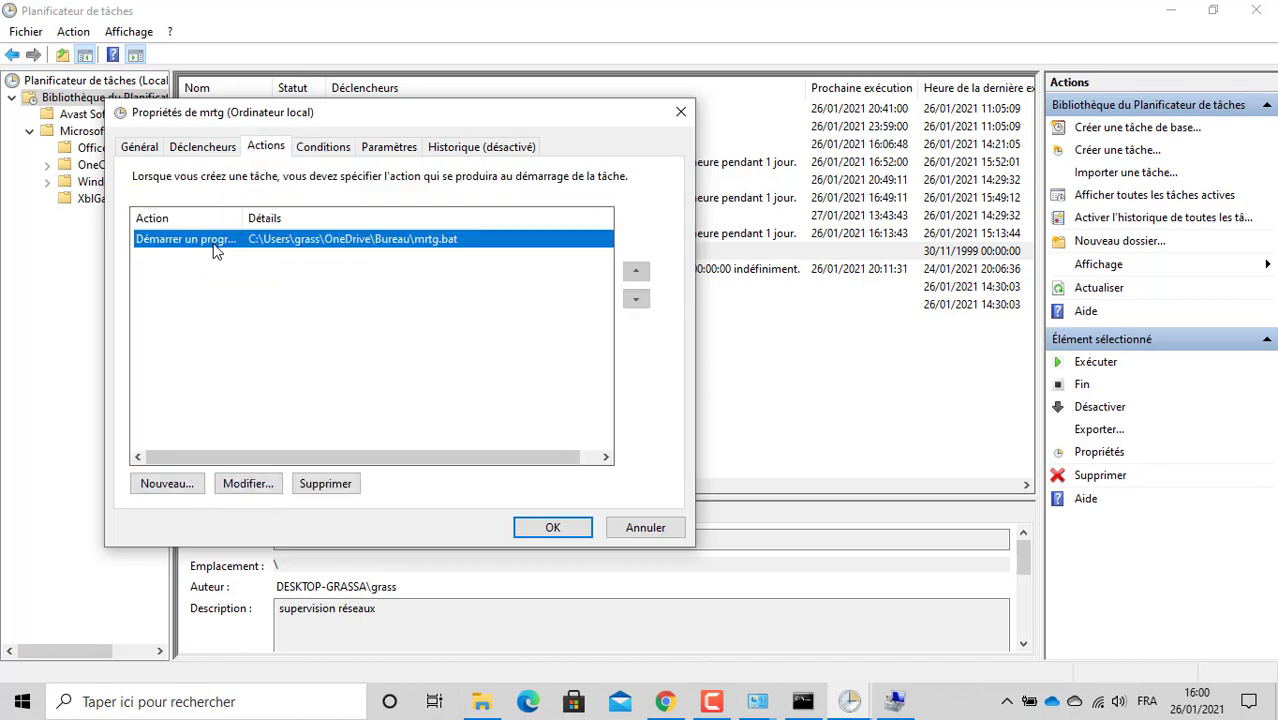
left_click(271, 485)
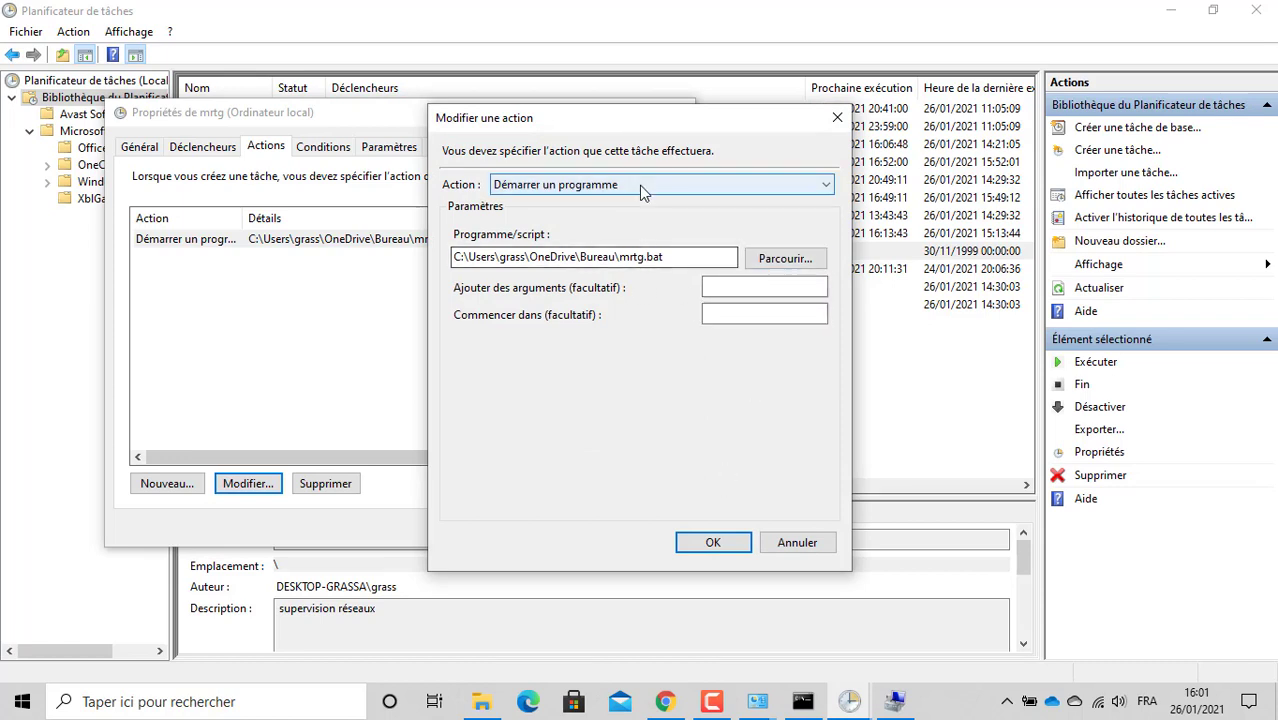
left_click(837, 118)
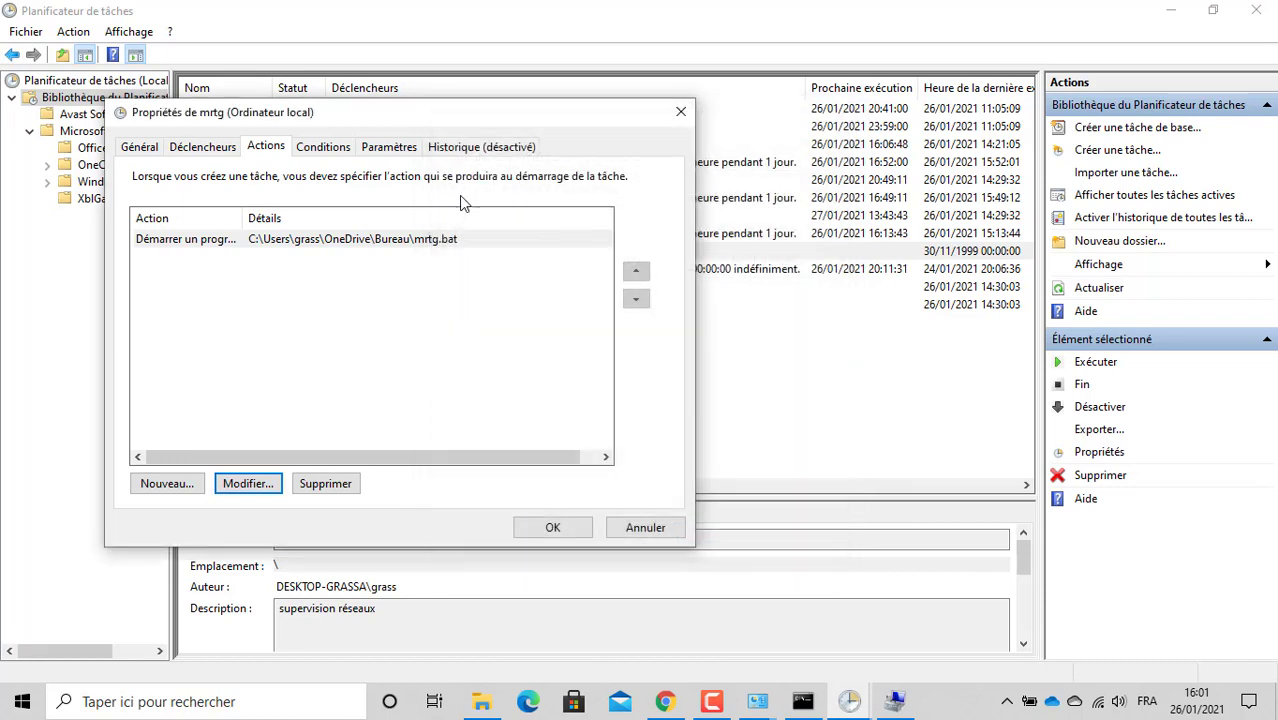
Step: Start the mrtg task after 10 minutes of idle time, keeping the no-new-instance rule
left_click(345, 150)
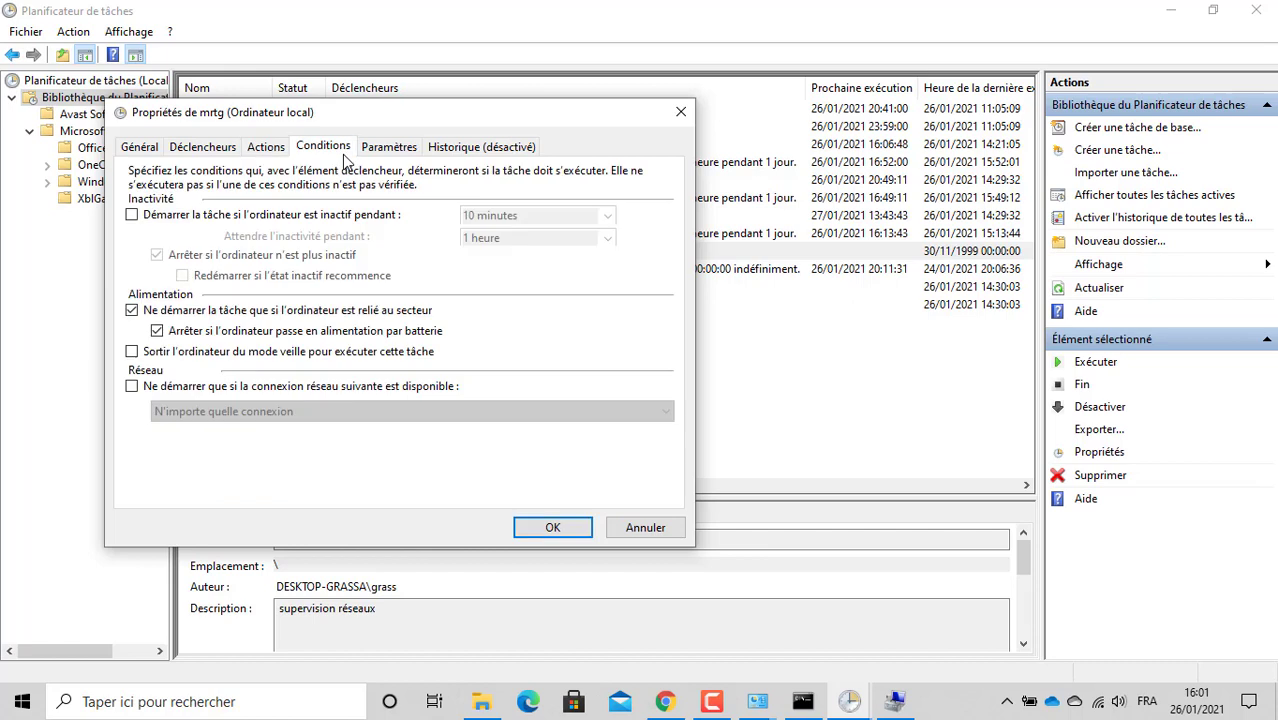
left_click(266, 216)
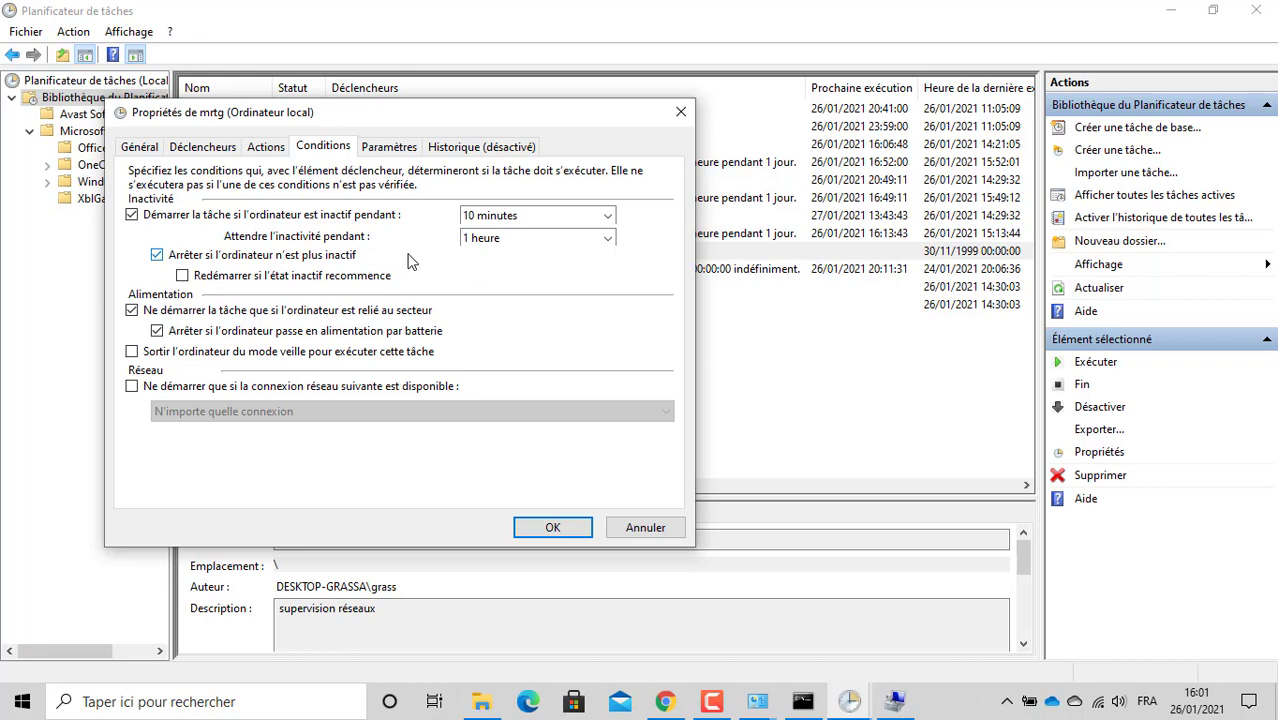
left_click(391, 148)
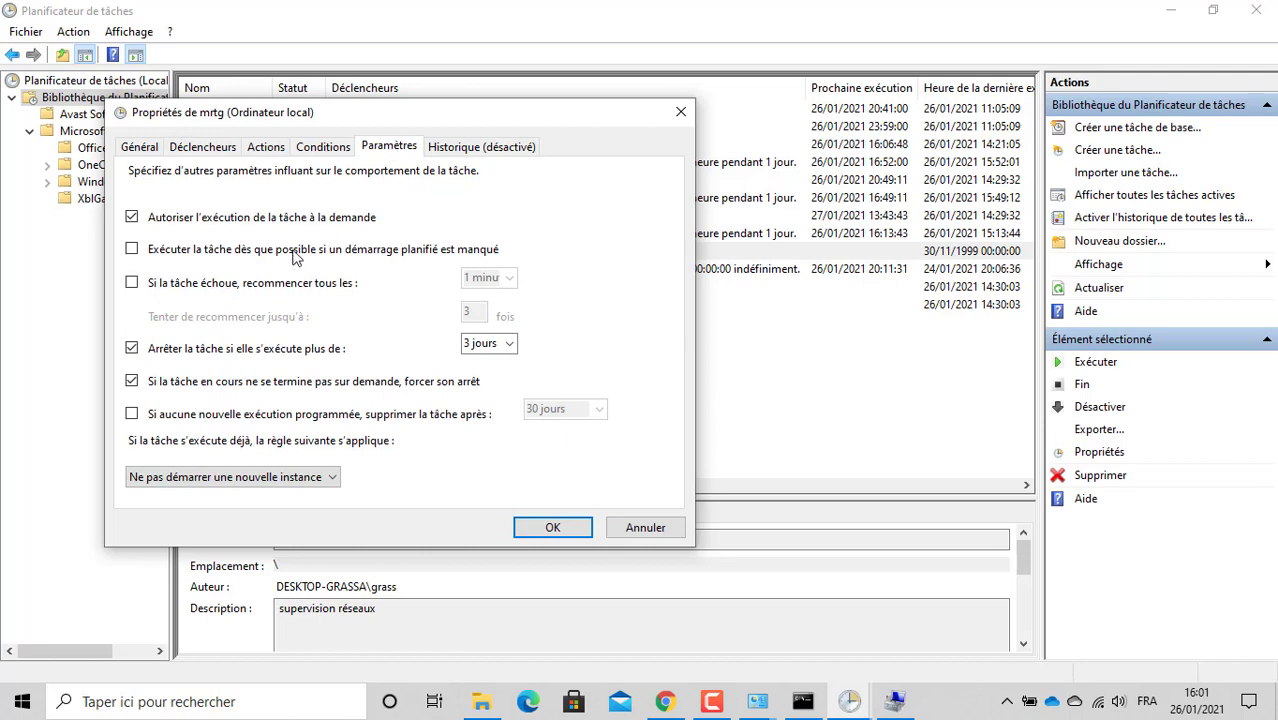
left_click(281, 478)
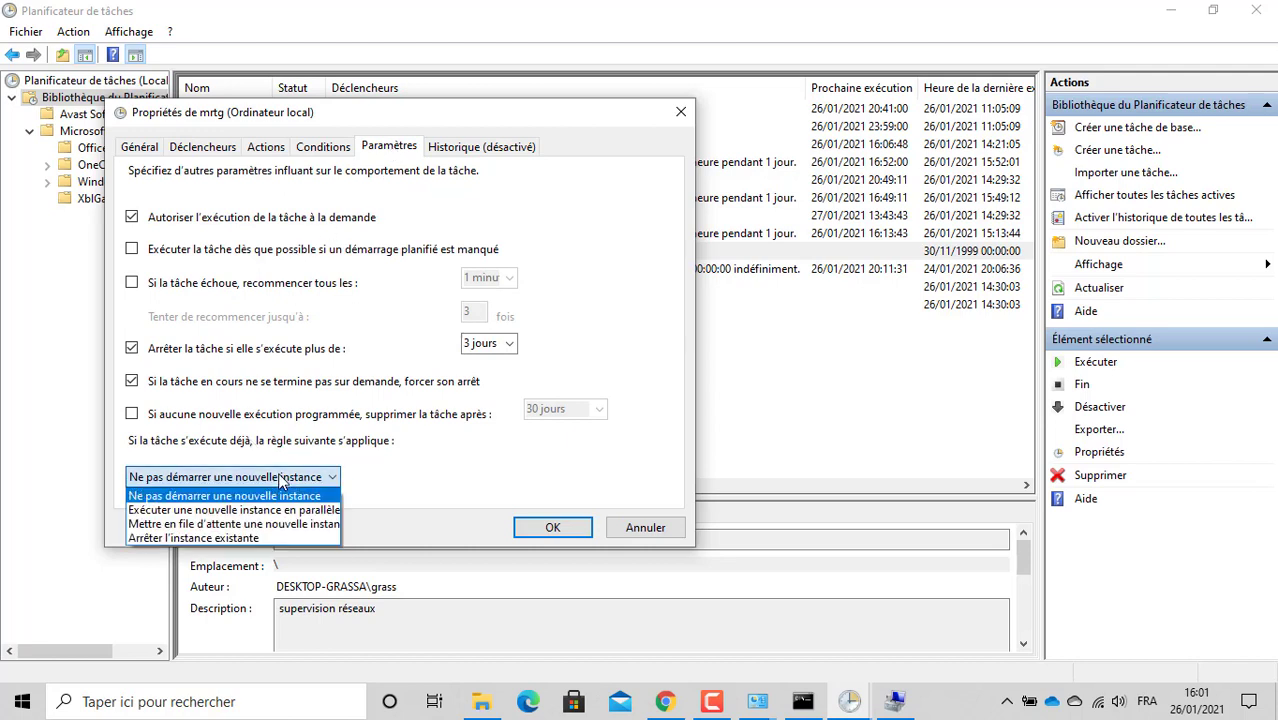
left_click(281, 478)
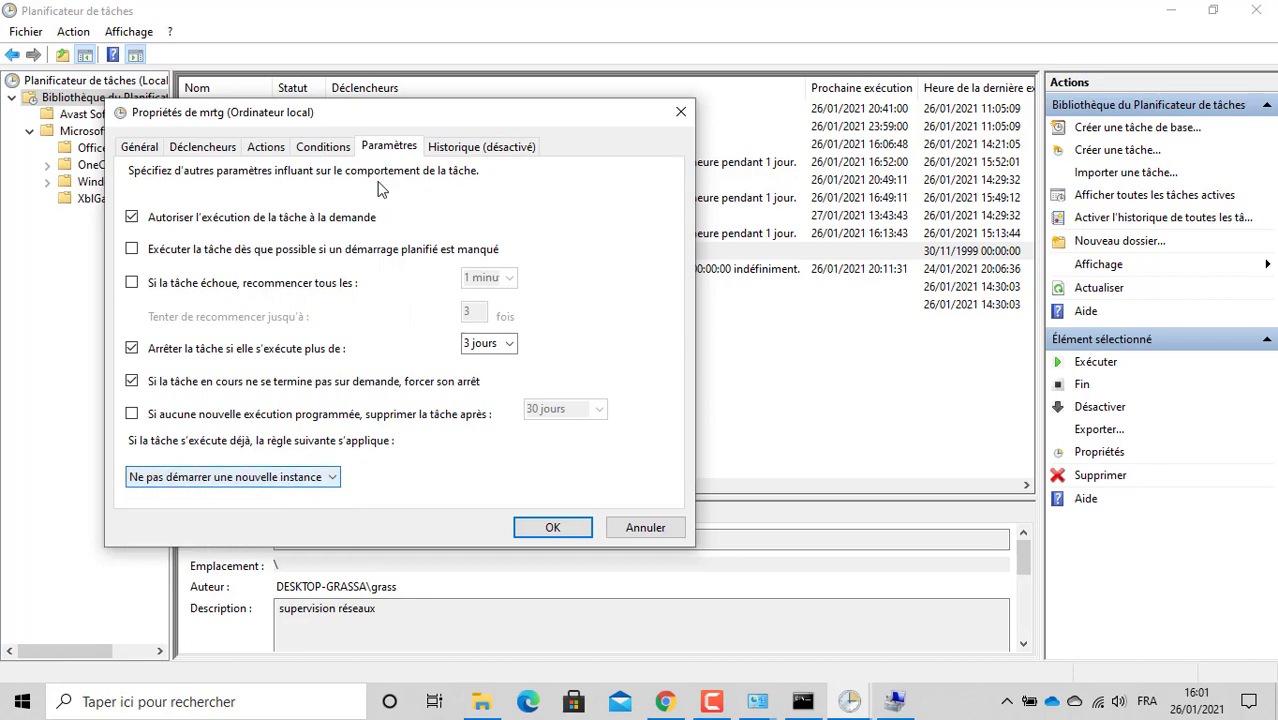
Step: Check the mrtg.bat action, keeping 'start a program' as its type, and close unchanged
left_click(333, 150)
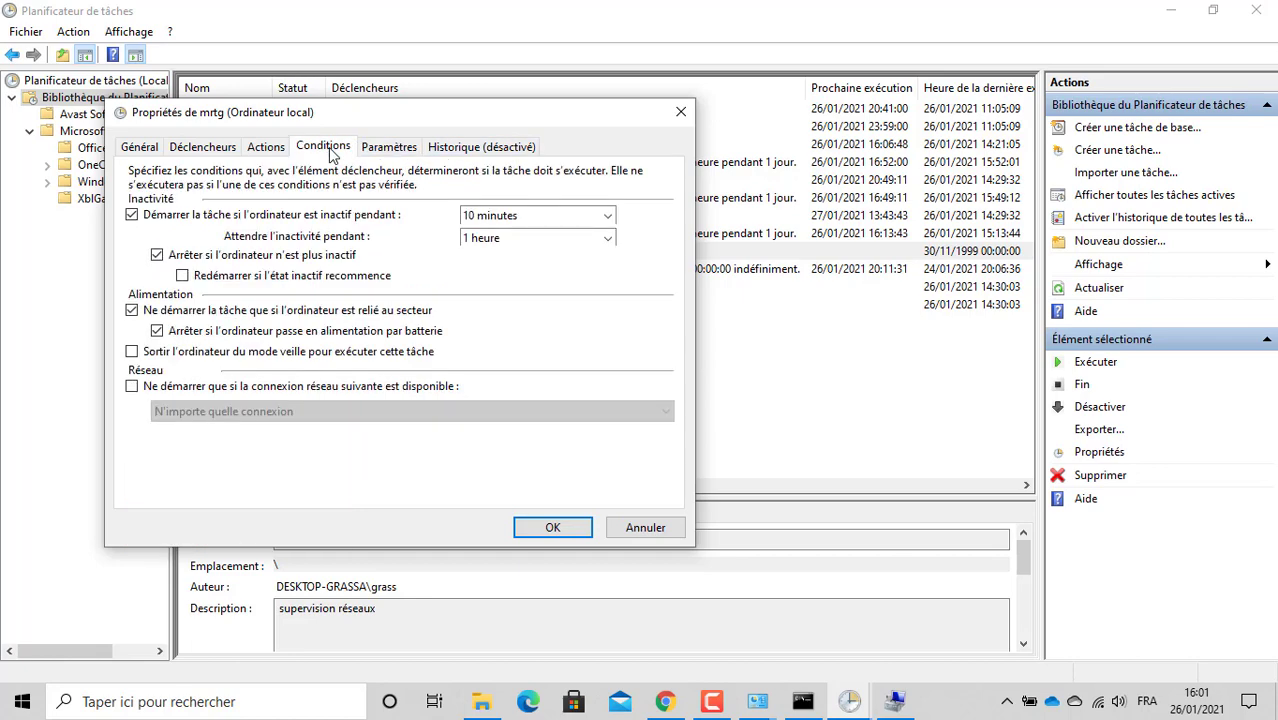
left_click(266, 150)
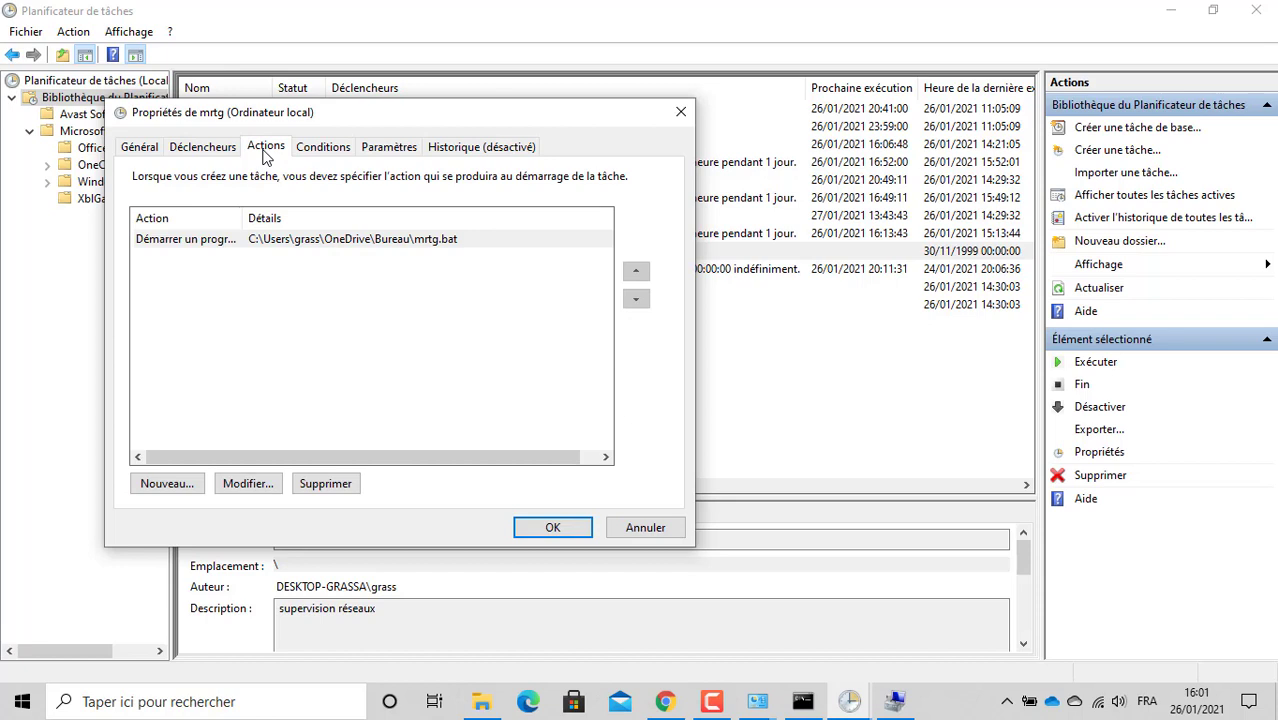
left_click(265, 245)
left_click(244, 484)
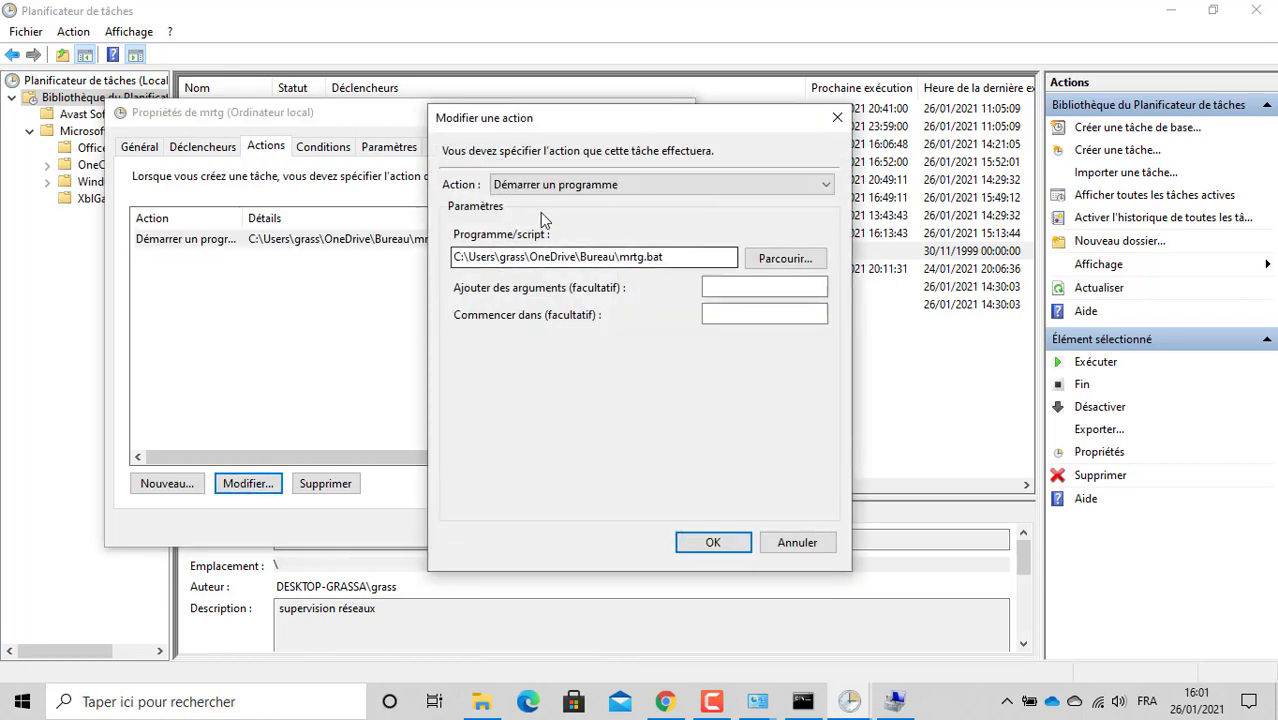
left_click(544, 189)
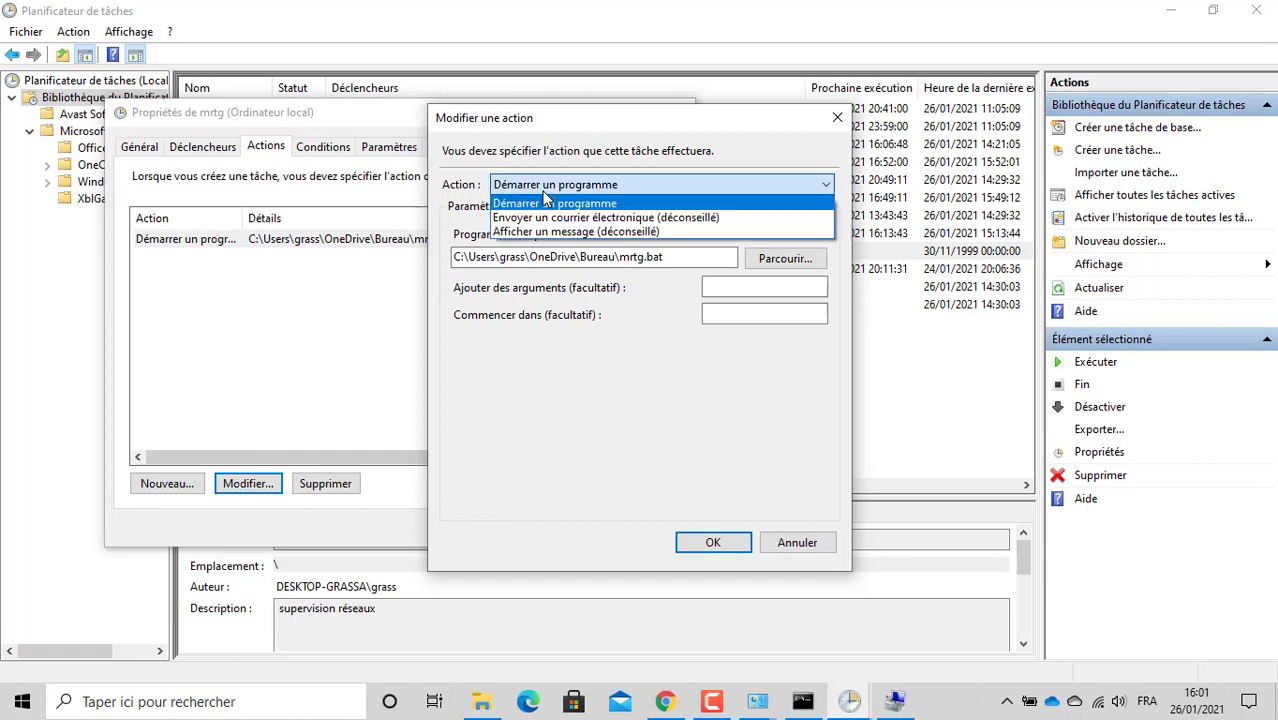
left_click(544, 200)
left_click(837, 119)
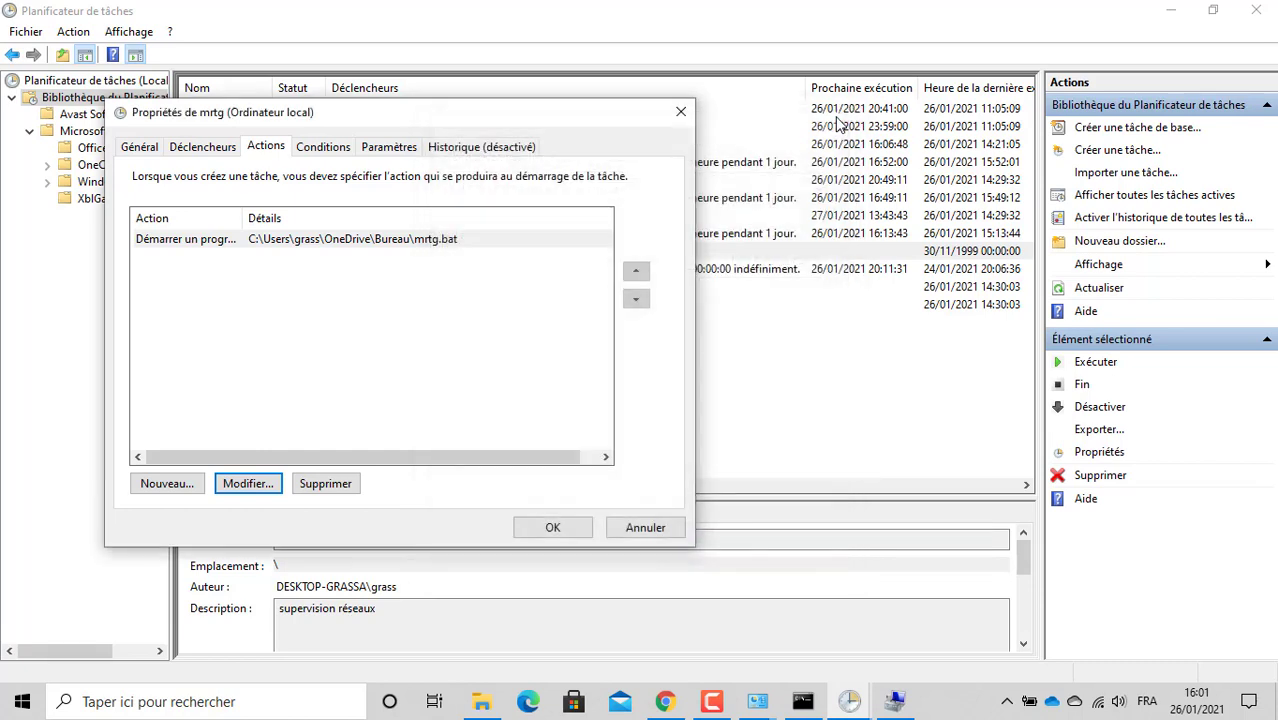
Step: Select the mrtg task's Une fois trigger on the Déclencheurs tab
left_click(226, 148)
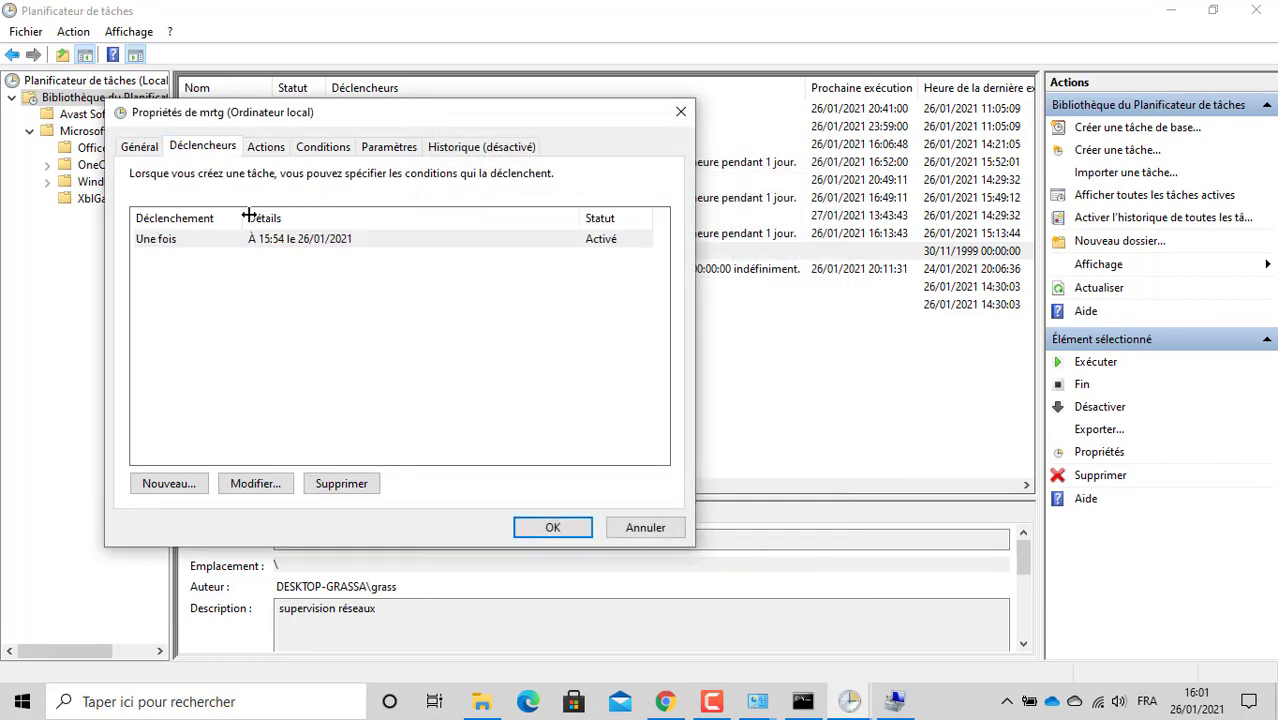
left_click(254, 251)
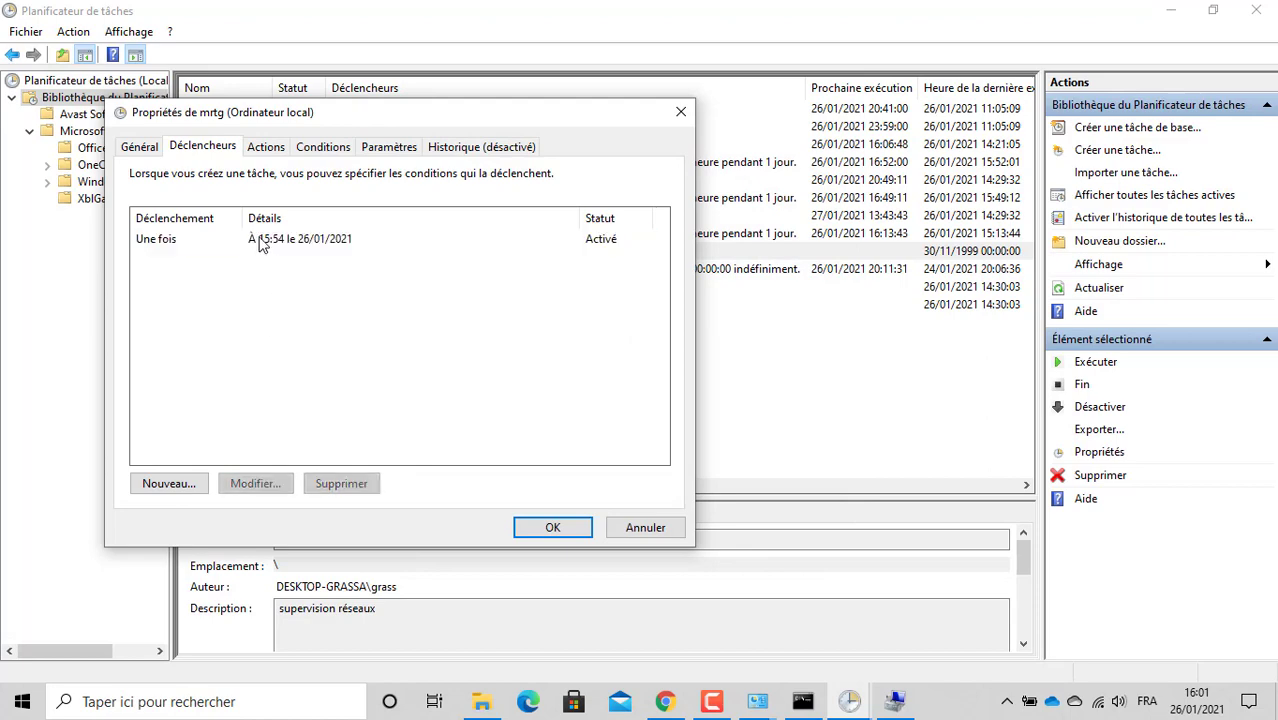
left_click(259, 244)
Step: Change the trigger to Chaque jour, repeating the task every 2 minutes for 1 day
left_click(262, 485)
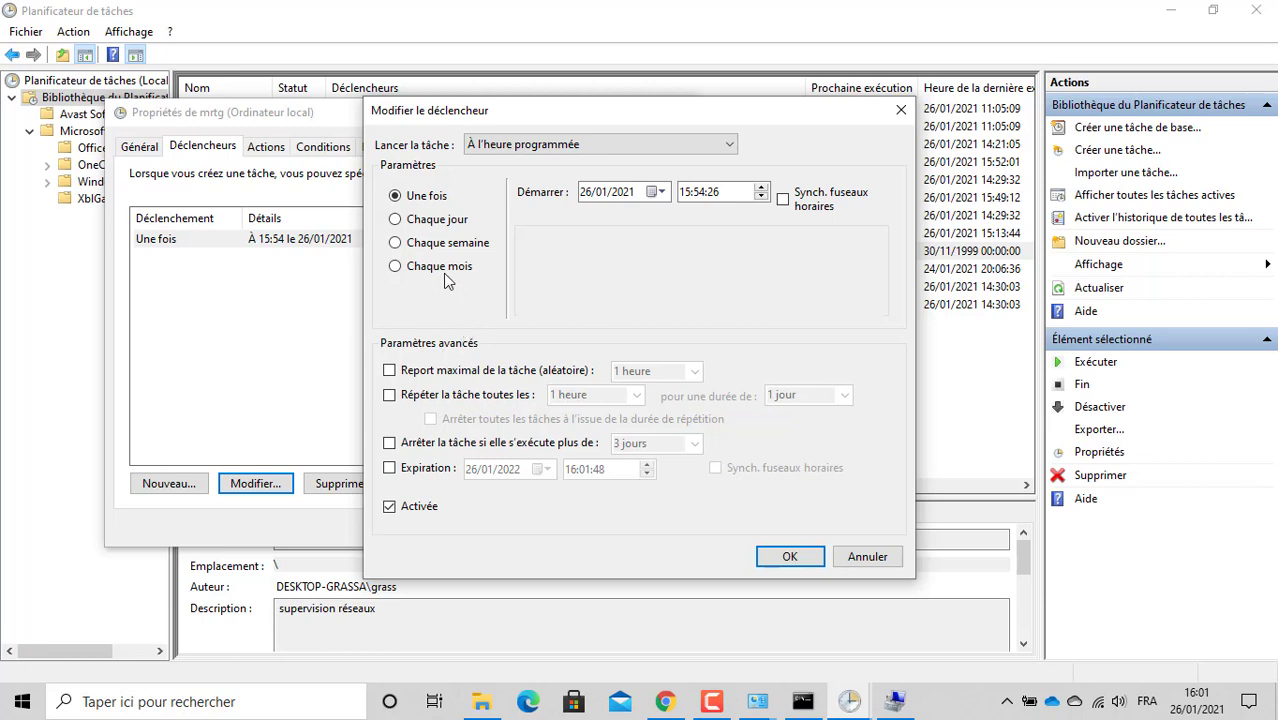
left_click(434, 228)
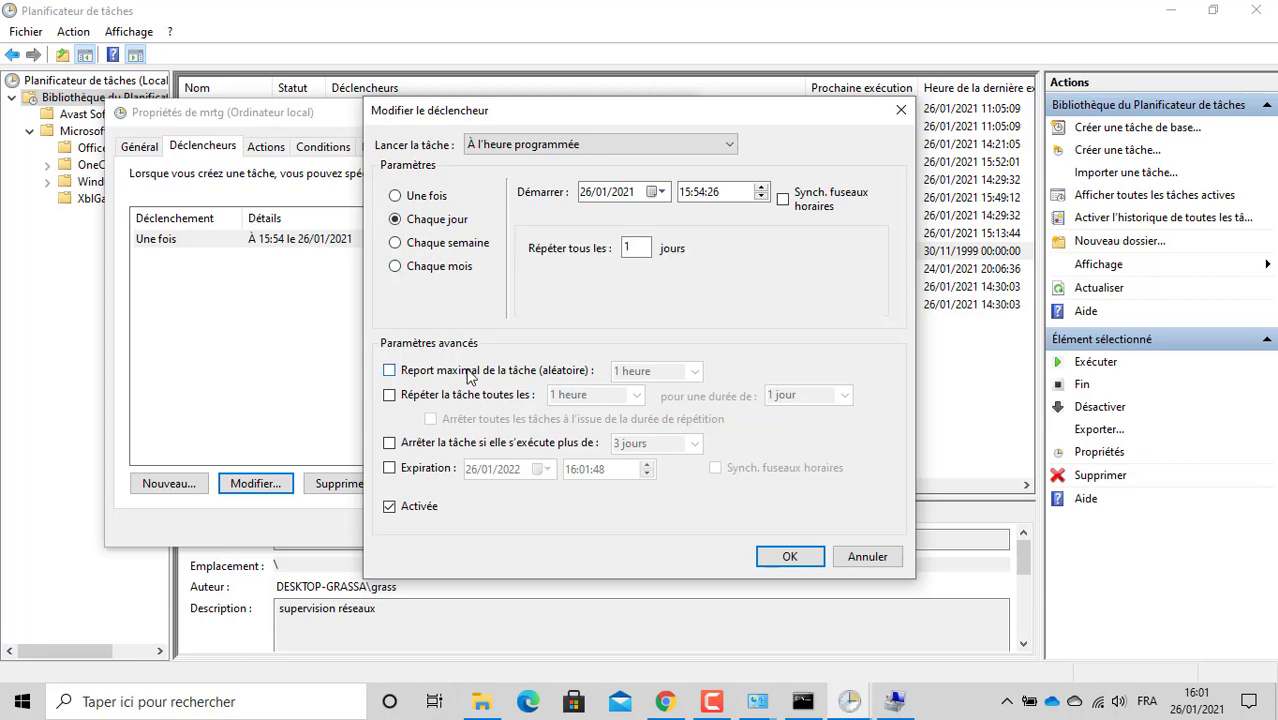
left_click(453, 397)
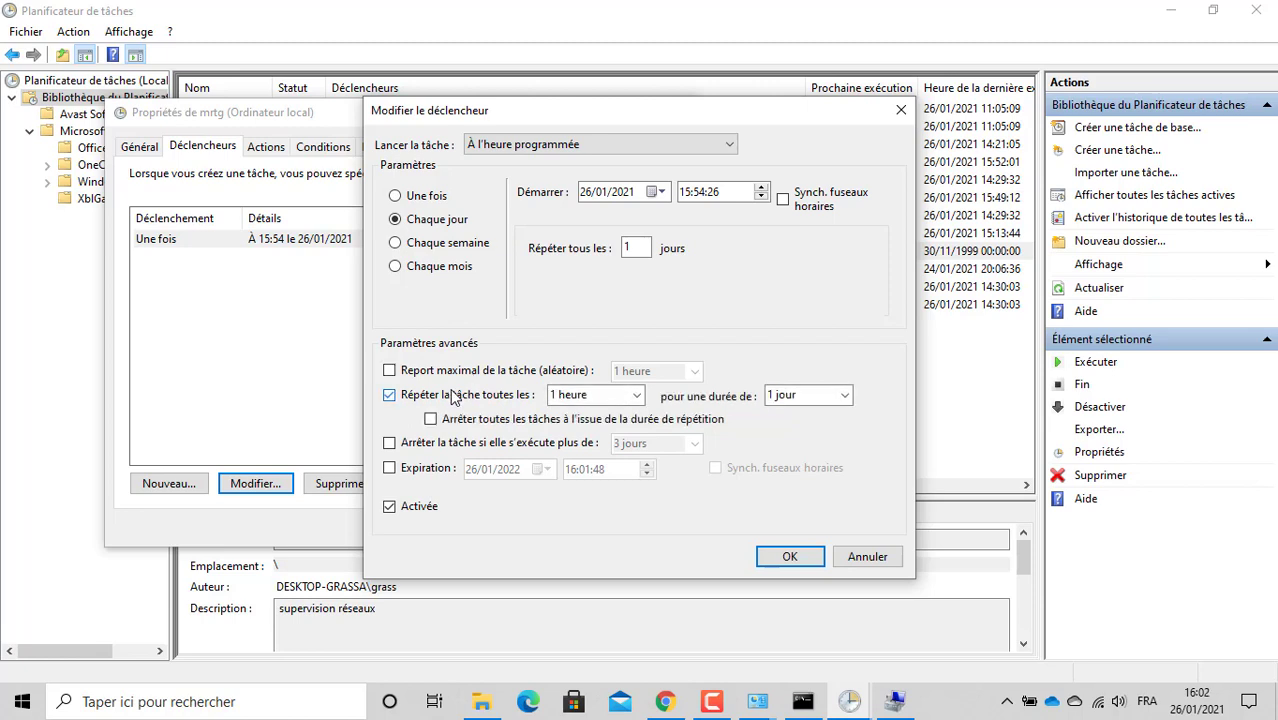
left_click(596, 398)
left_click(638, 396)
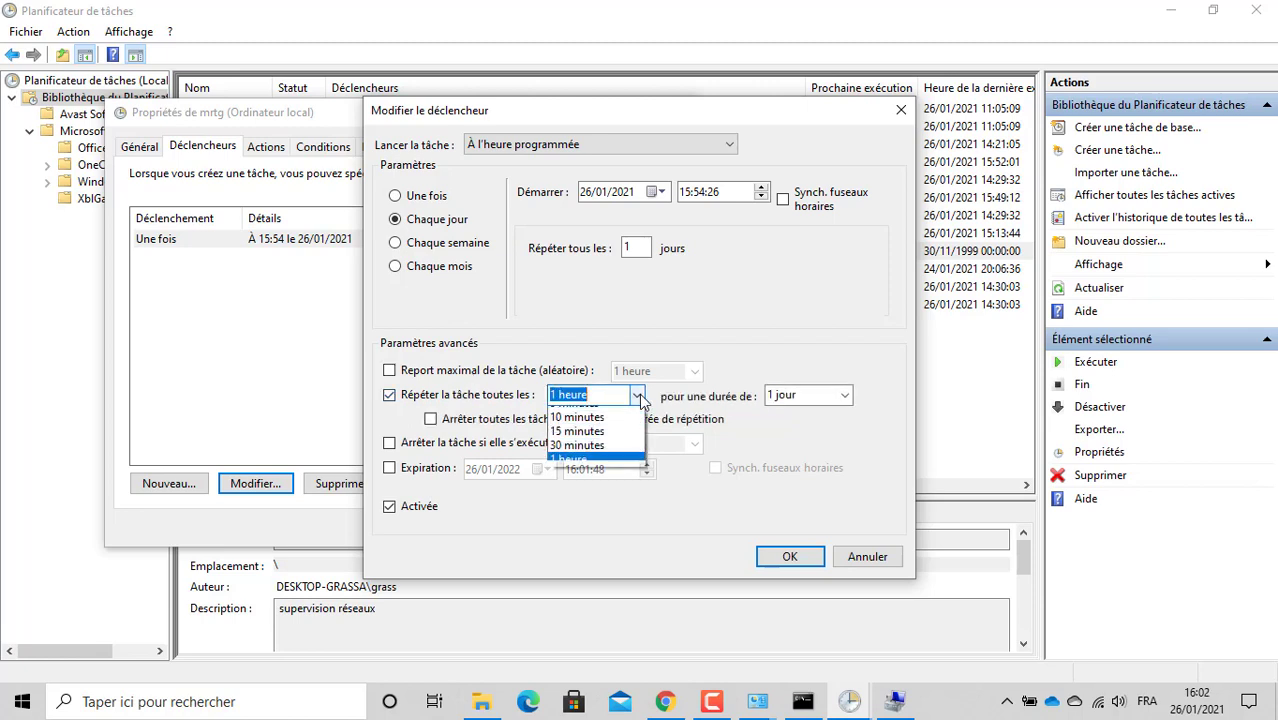
left_click(619, 414)
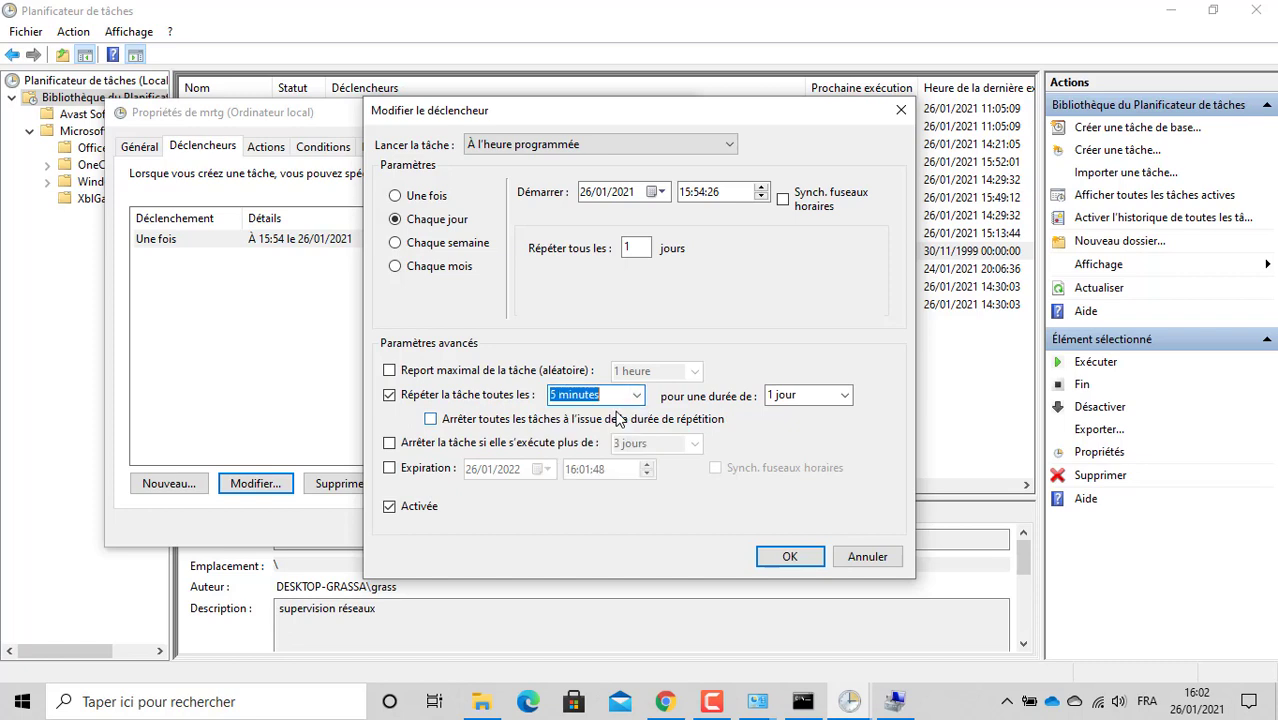
left_click(561, 395)
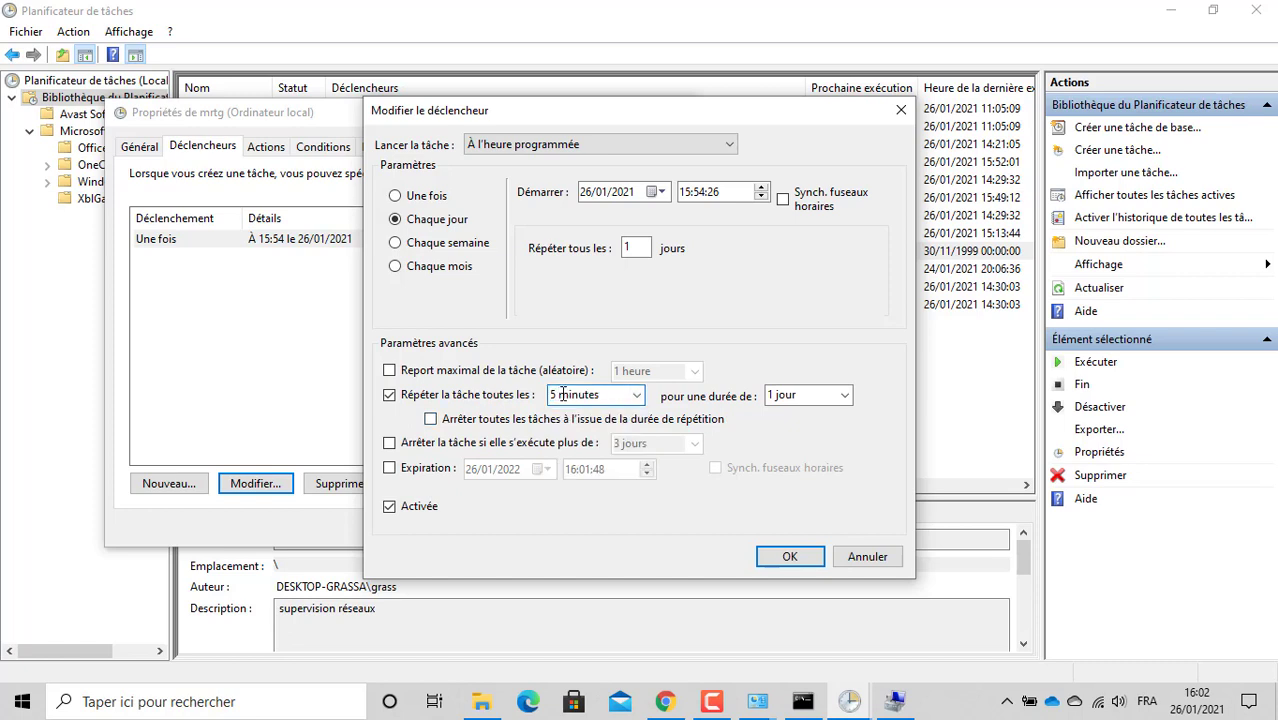
key("BackSpace")
key("BackSpace")
type("2")
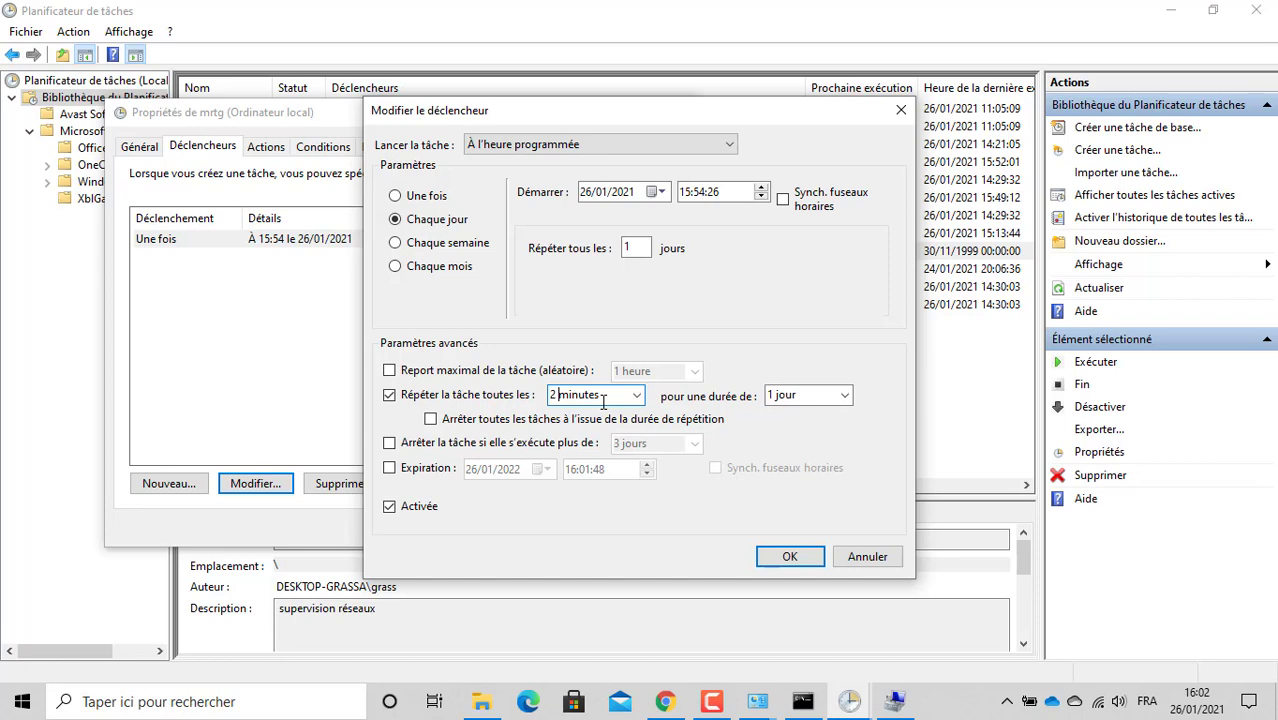
Step: Make the mrtg trigger one-time (Une fois), save the task, and run it immediately
left_click(422, 200)
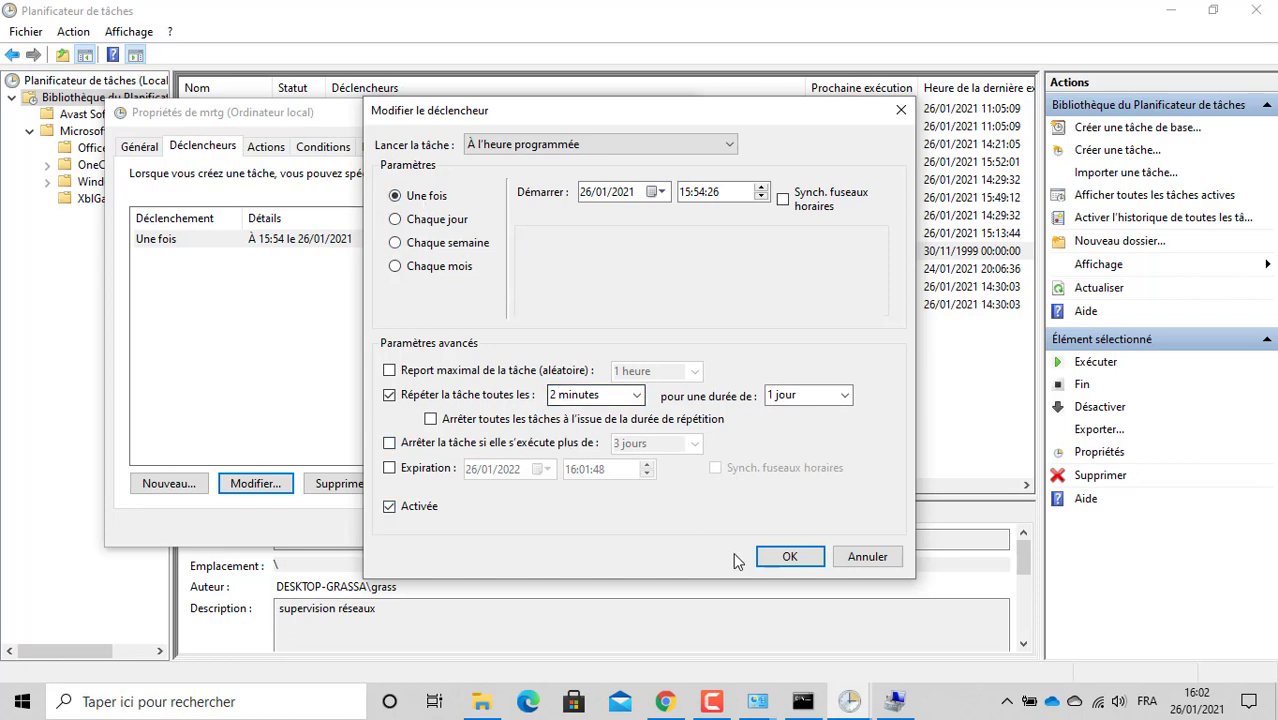
left_click(782, 560)
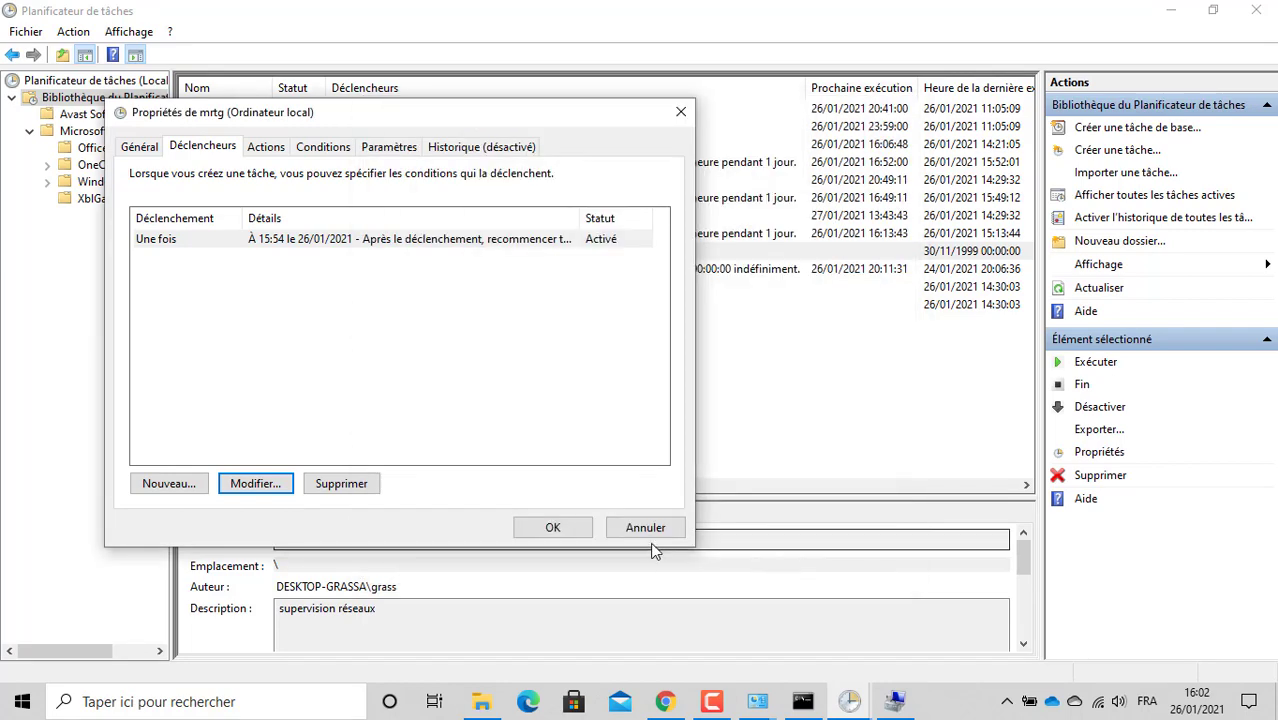
left_click(552, 530)
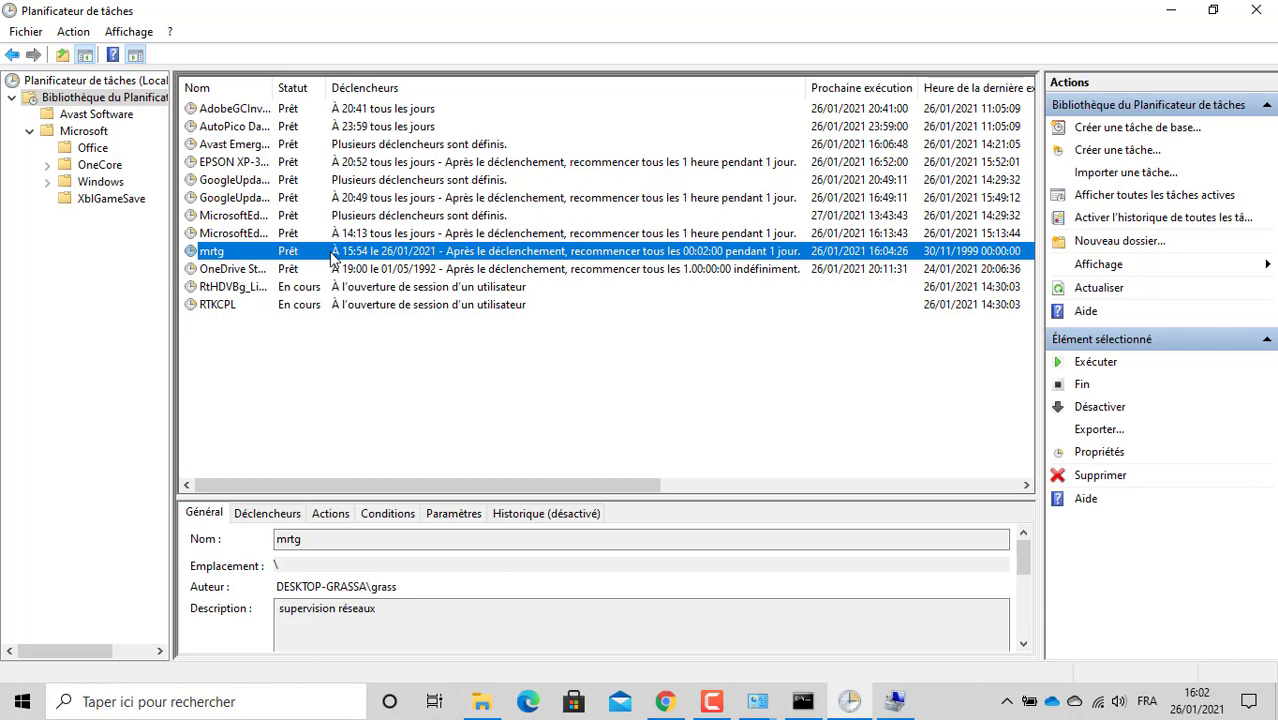
right_click(332, 254)
left_click(391, 264)
Step: Close Task Scheduler, the empty Nouvel utilisateur form, and Gestion de l'ordinateur
left_click(1255, 12)
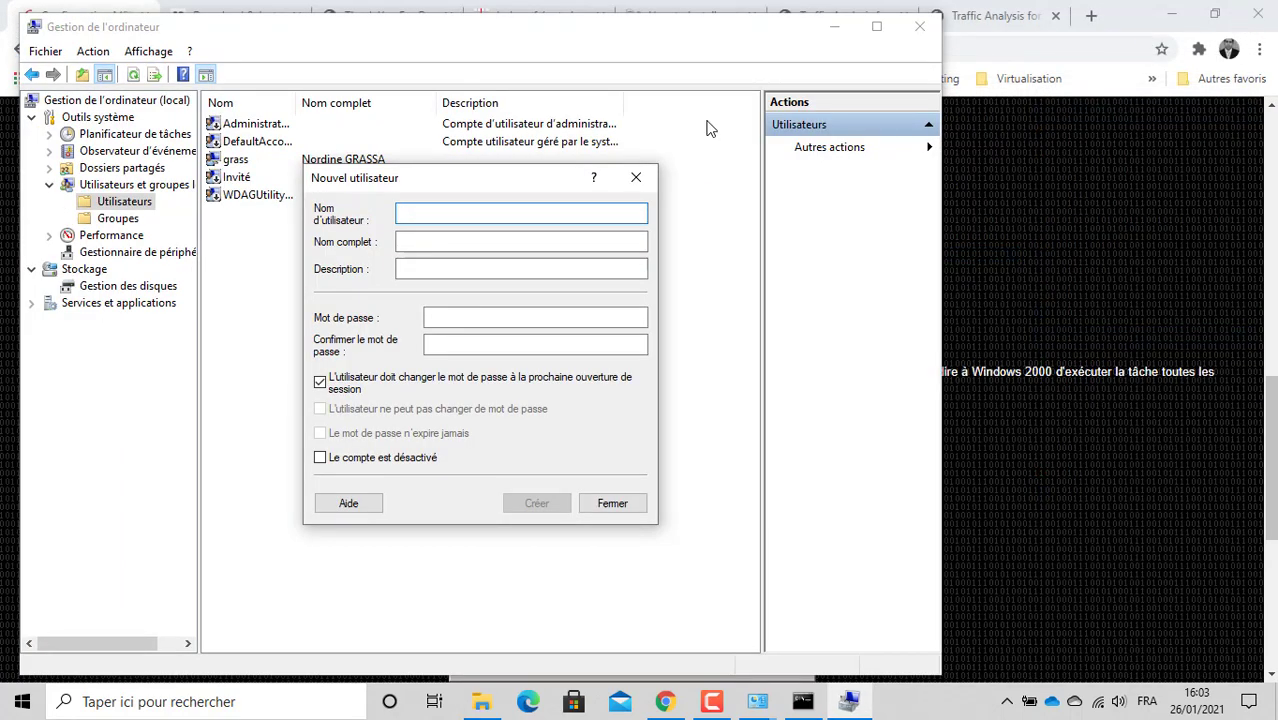
left_click(636, 178)
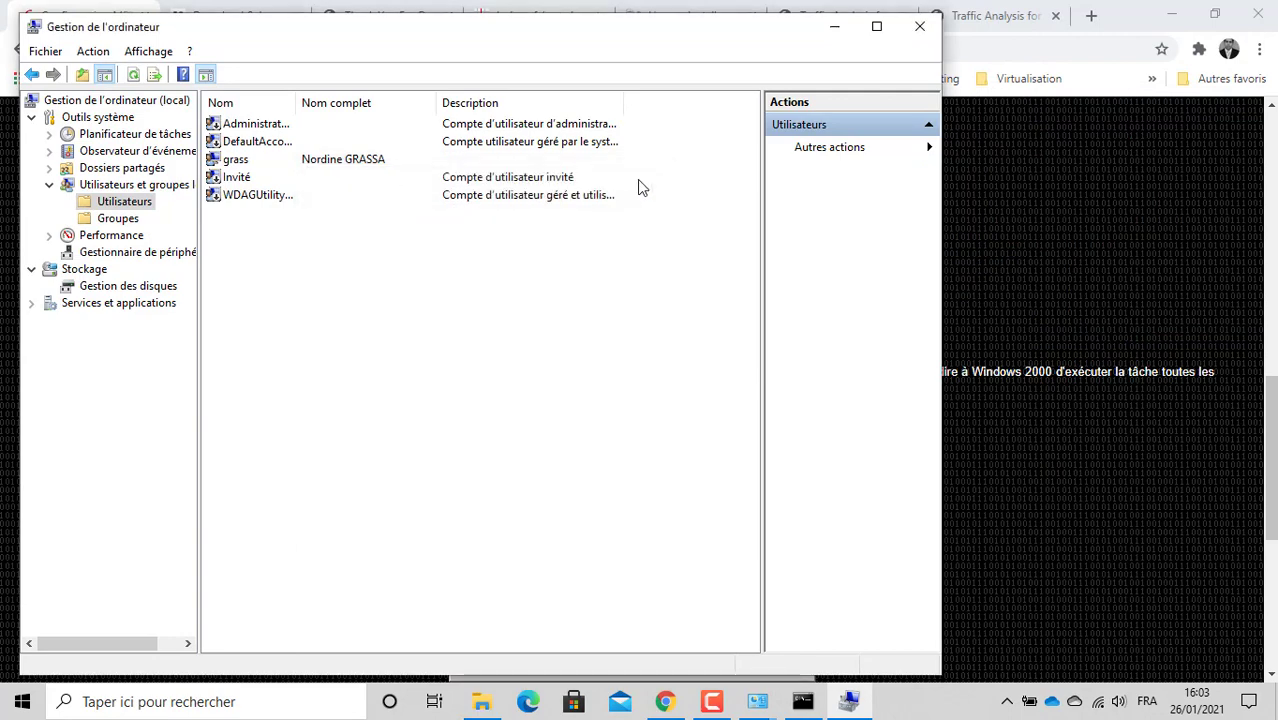
left_click(929, 32)
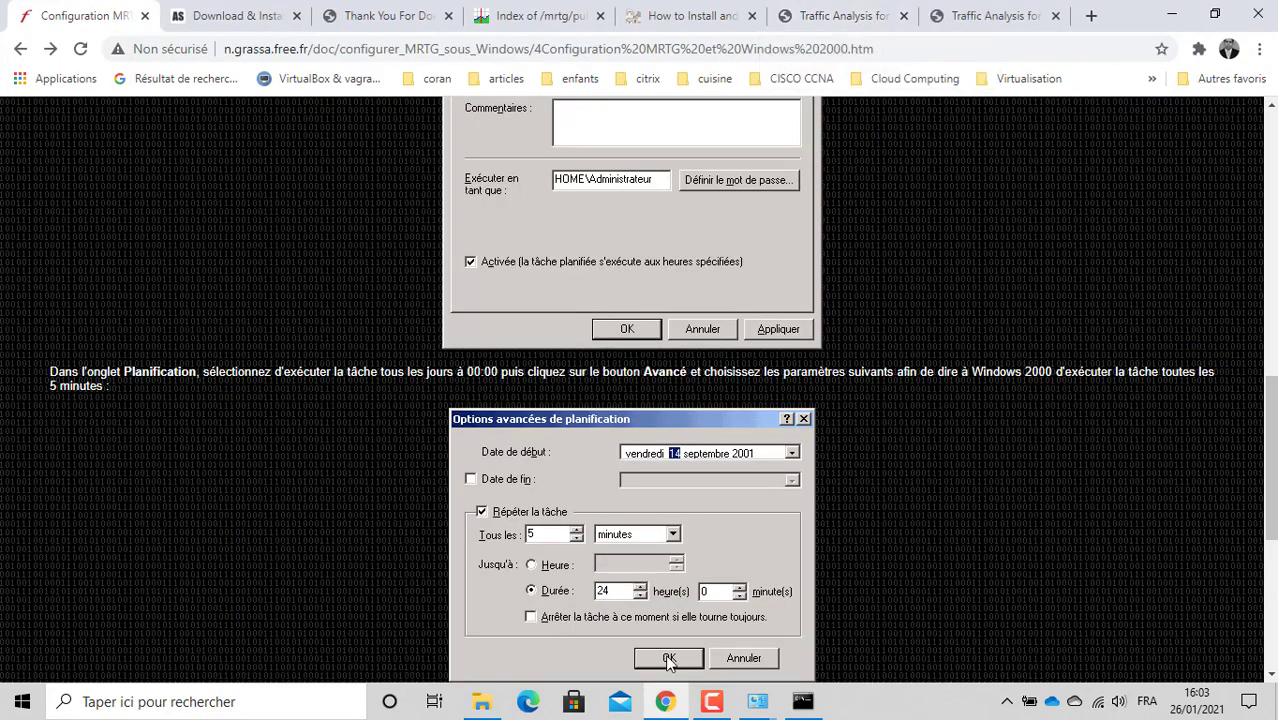
Step: Bring up the C:\mrtgdata folder window from the taskbar
left_click(484, 704)
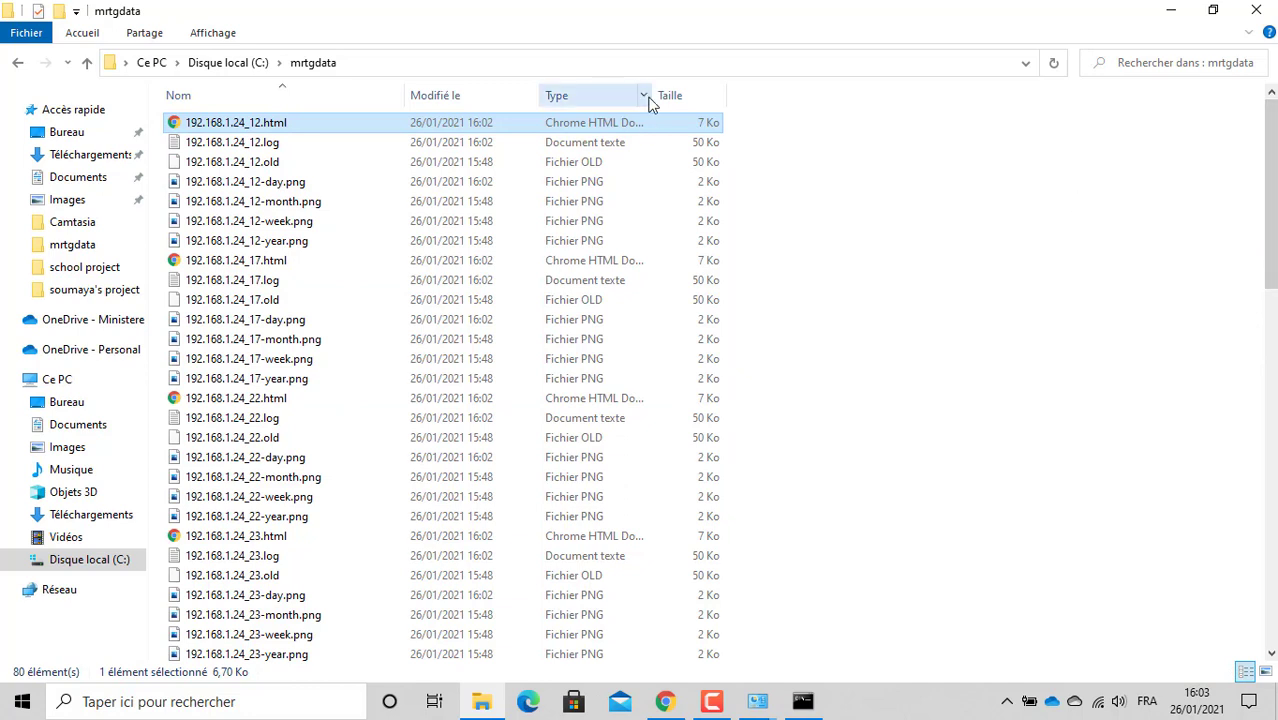
Step: Sort mrtgdata by Modifié le and browse the newest files from 192.168.1.24_24.html
left_click(474, 104)
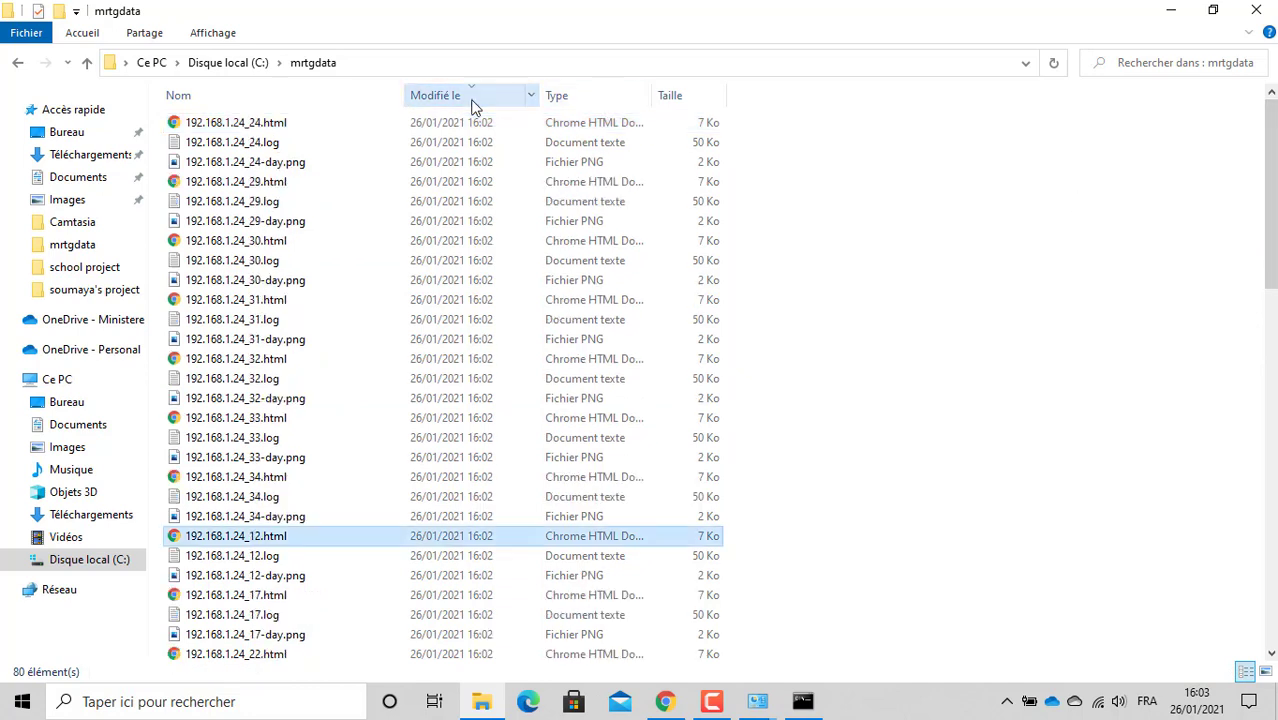
left_click(365, 130)
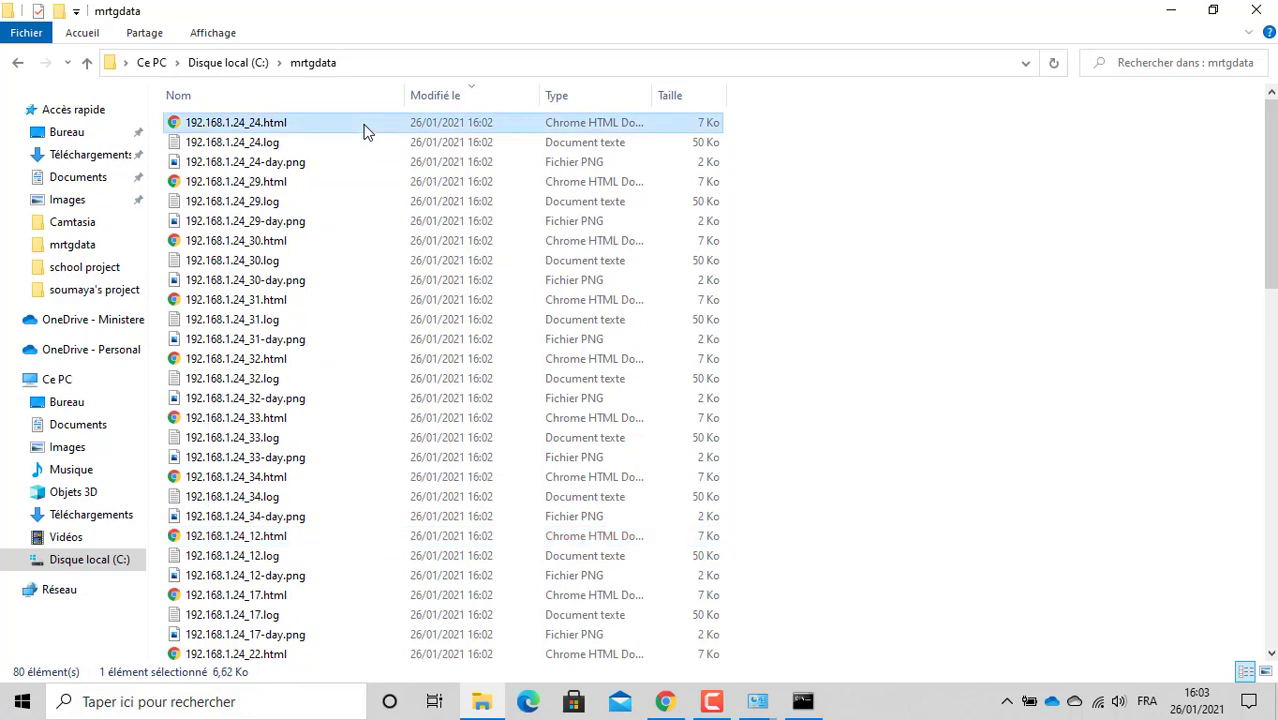
key("Down")
key("Down")
key("Down")
key("Down")
key("Down")
key("Down")
key("Down")
key("Down")
key("Down")
key("Down")
key("Down")
key("Down")
key("Down")
key("Down")
key("Down")
key("Down")
key("Down")
key("Down")
key("Down")
key("Down")
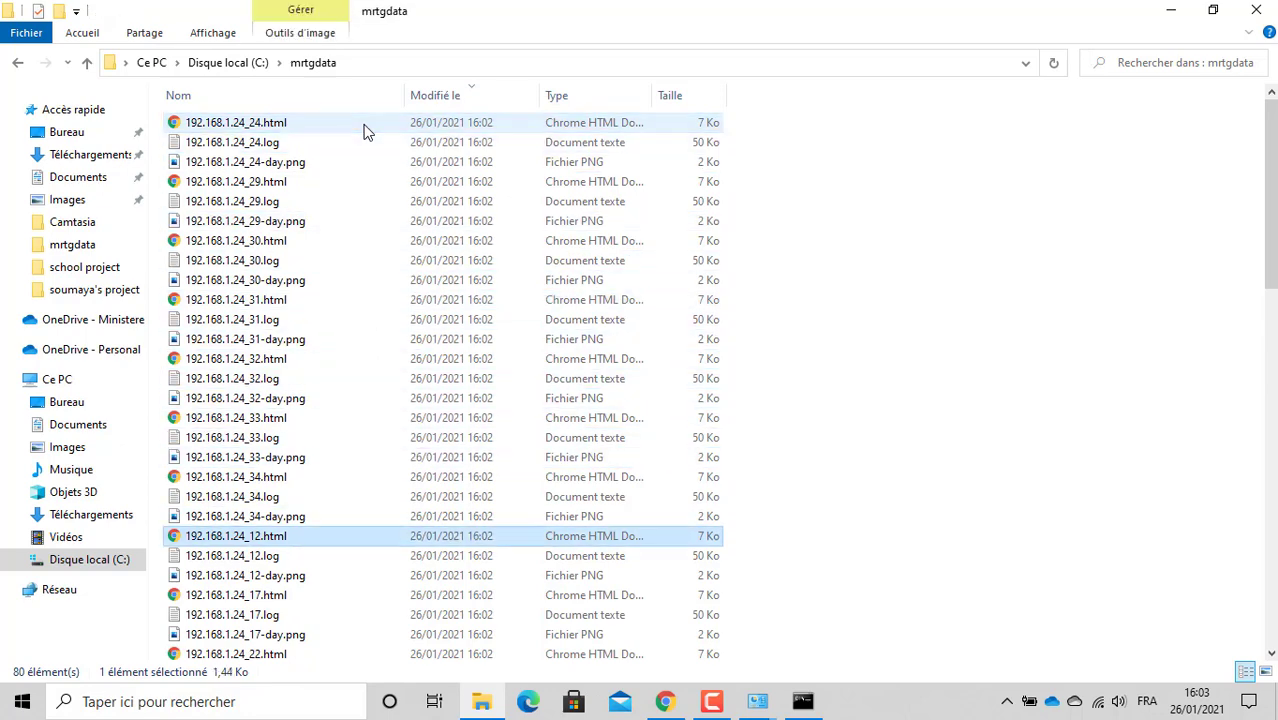
key("Down")
key("Down")
key("Down")
key("Down")
key("Down")
key("Down")
key("Down")
key("Down")
key("Down")
key("Down")
key("Down")
key("Down")
key("Down")
key("Down")
key("Down")
key("Up")
key("Up")
key("Up")
key("Up")
key("Up")
key("Up")
key("Up")
key("Up")
key("Up")
key("Up")
key("Up")
key("Up")
key("Up")
key("Up")
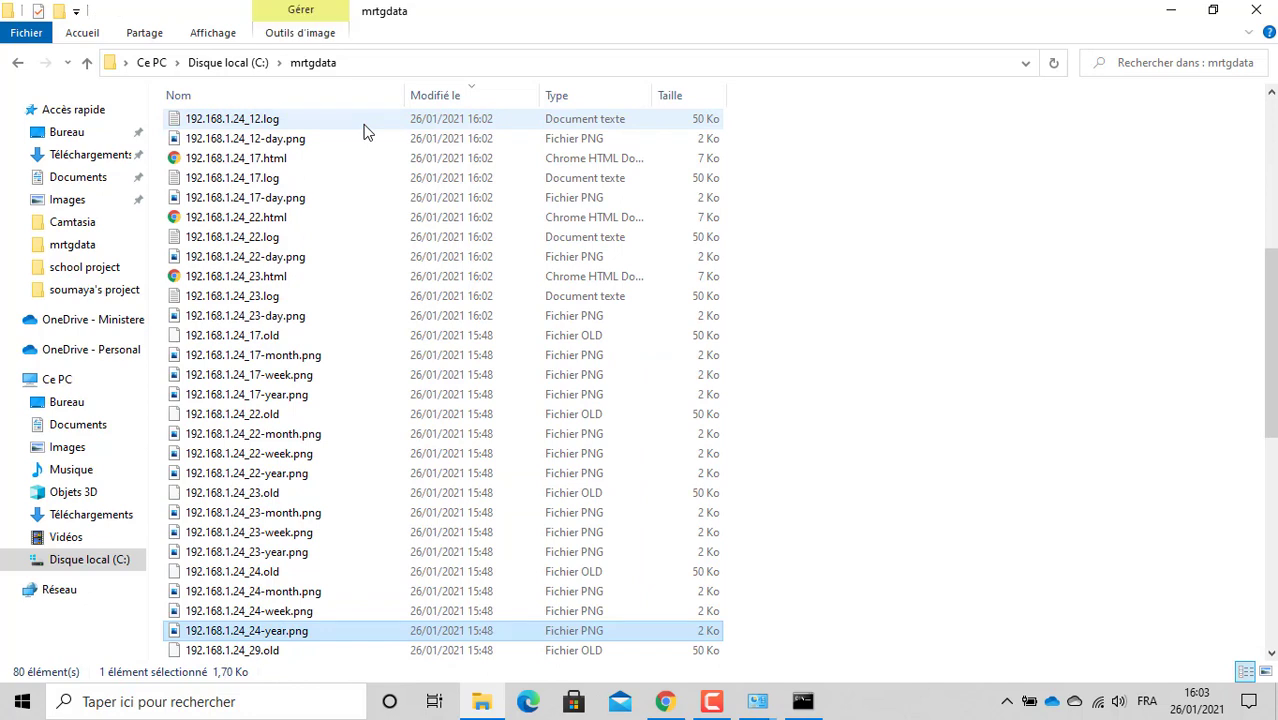
key("Up")
key("Up")
key("Up")
key("Up")
key("Up")
key("Up")
key("Up")
key("Up")
key("Up")
key("Up")
key("Up")
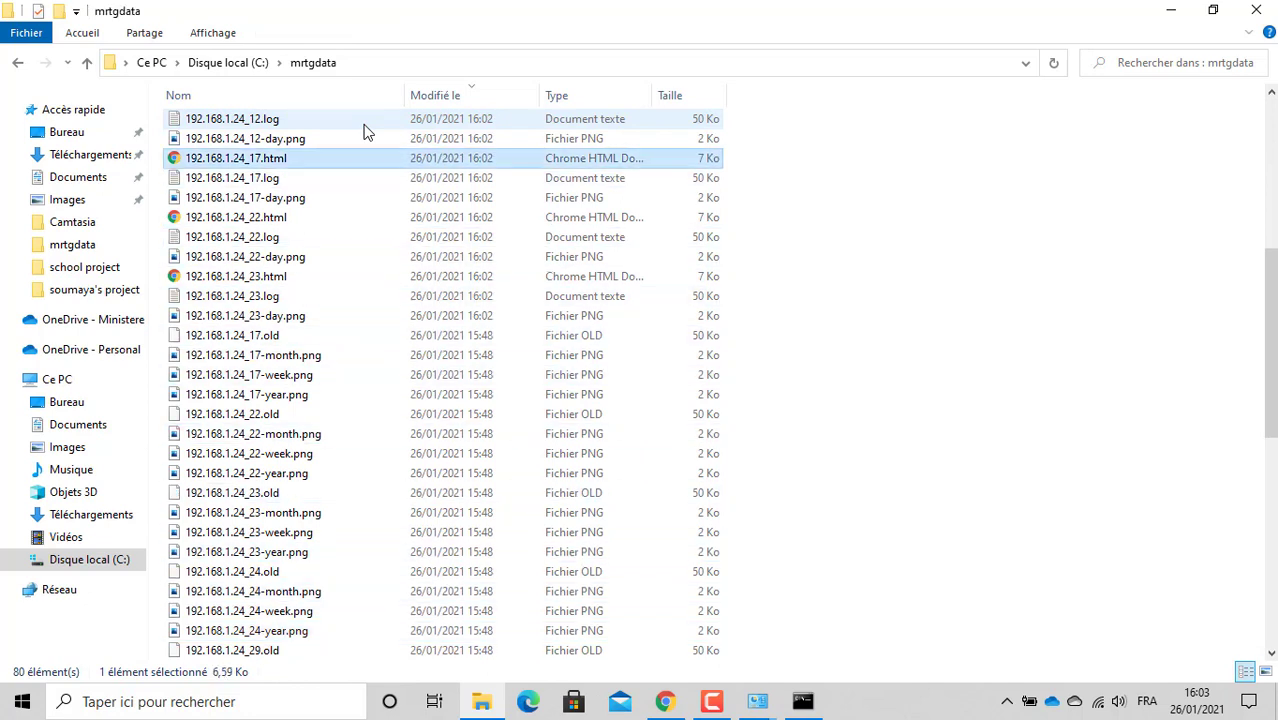
Step: Step through the older .old files, down to 192.168.1.24_22.old and back up
key("Down")
key("Down")
key("Down")
key("Down")
key("Down")
key("Down")
key("Down")
key("Down")
key("Down")
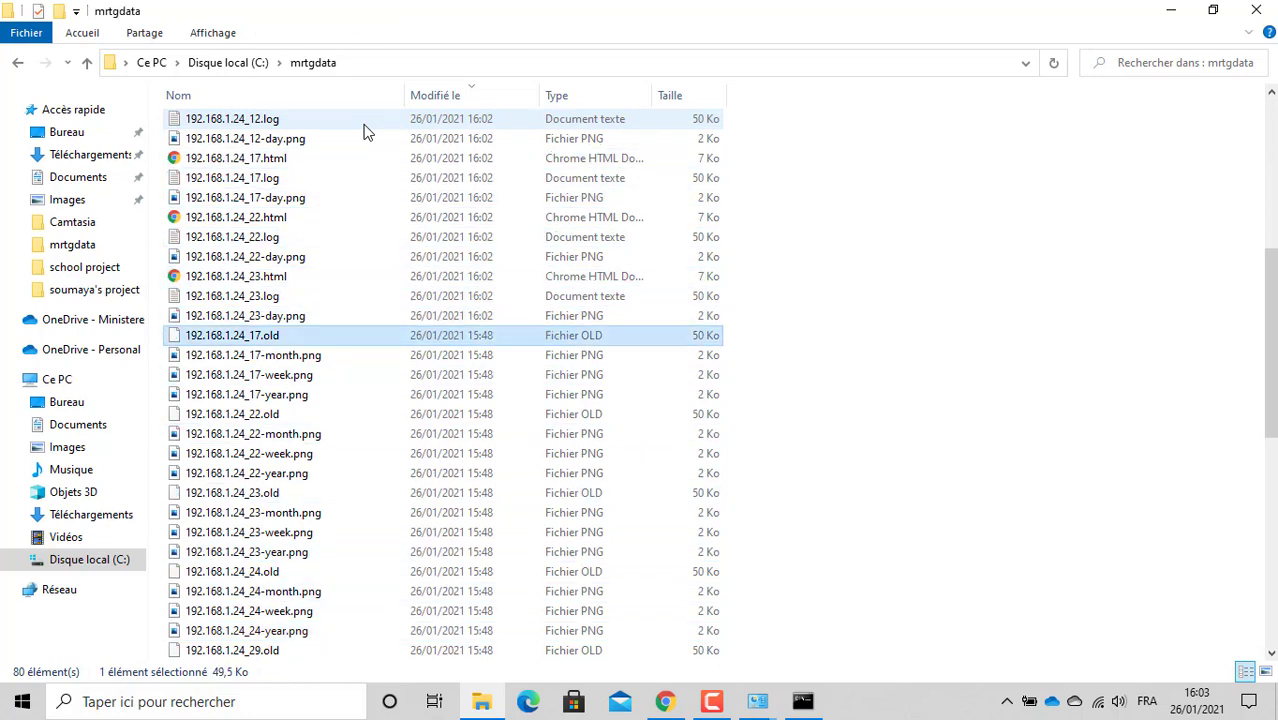
key("Down")
key("Up")
key("Up")
key("Down")
key("Down")
key("Down")
key("Down")
key("Down")
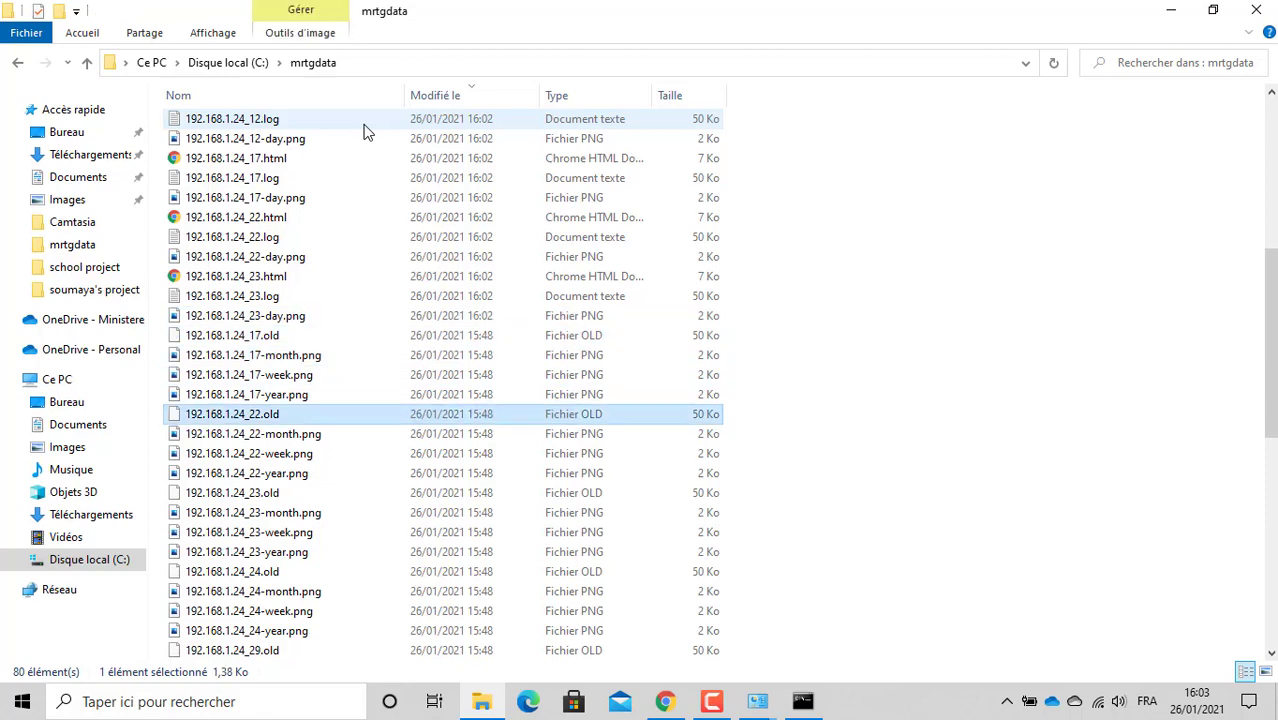
key("Down")
key("Down")
key("Down")
key("Down")
key("Down")
key("Down")
key("Down")
key("Down")
key("Down")
key("Down")
key("Down")
key("Down")
key("Down")
key("Down")
key("Down")
key("Down")
key("Down")
key("Down")
key("Down")
key("Down")
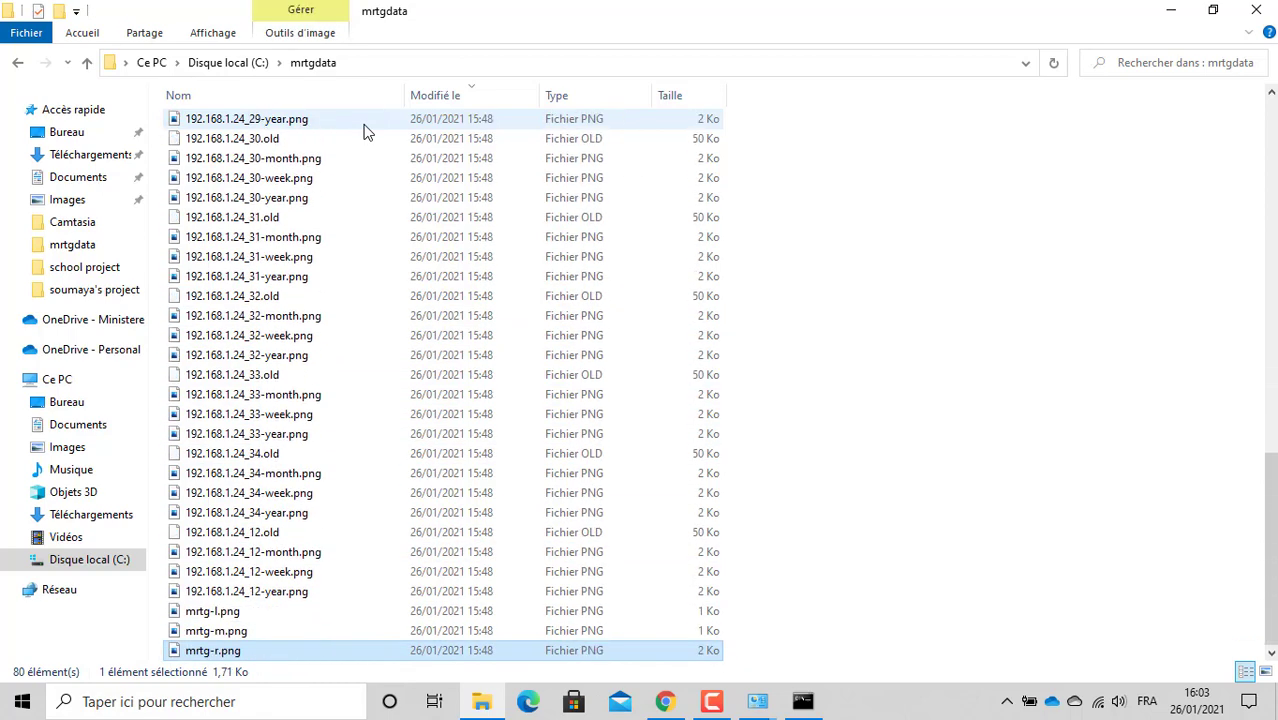
key("Up")
key("Up")
key("Up")
key("Up")
key("Up")
key("Up")
key("Up")
key("Up")
key("Up")
key("Up")
key("Up")
key("Up")
key("Up")
key("Up")
key("Up")
key("Up")
key("Up")
key("Up")
key("Up")
key("Up")
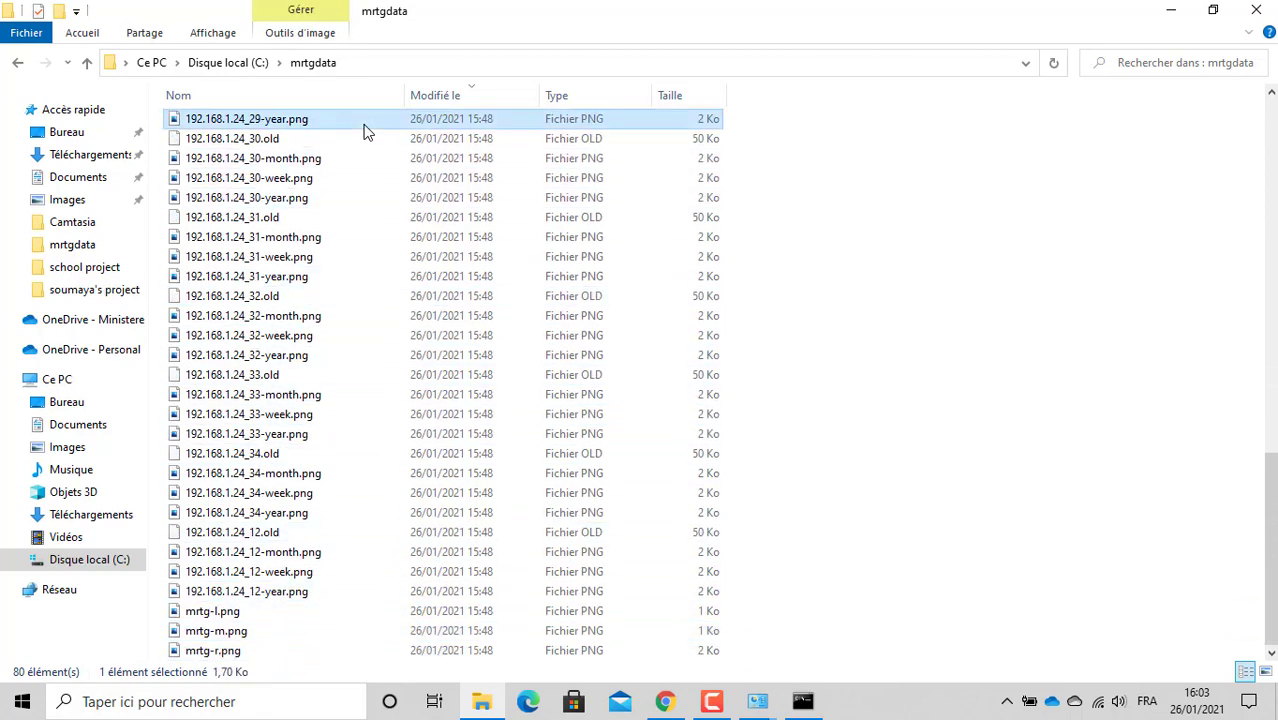
key("Up")
key("Up")
key("Up")
key("Up")
key("Up")
key("Up")
key("Up")
key("Up")
key("Up")
key("Up")
key("Up")
key("Up")
key("Up")
key("Up")
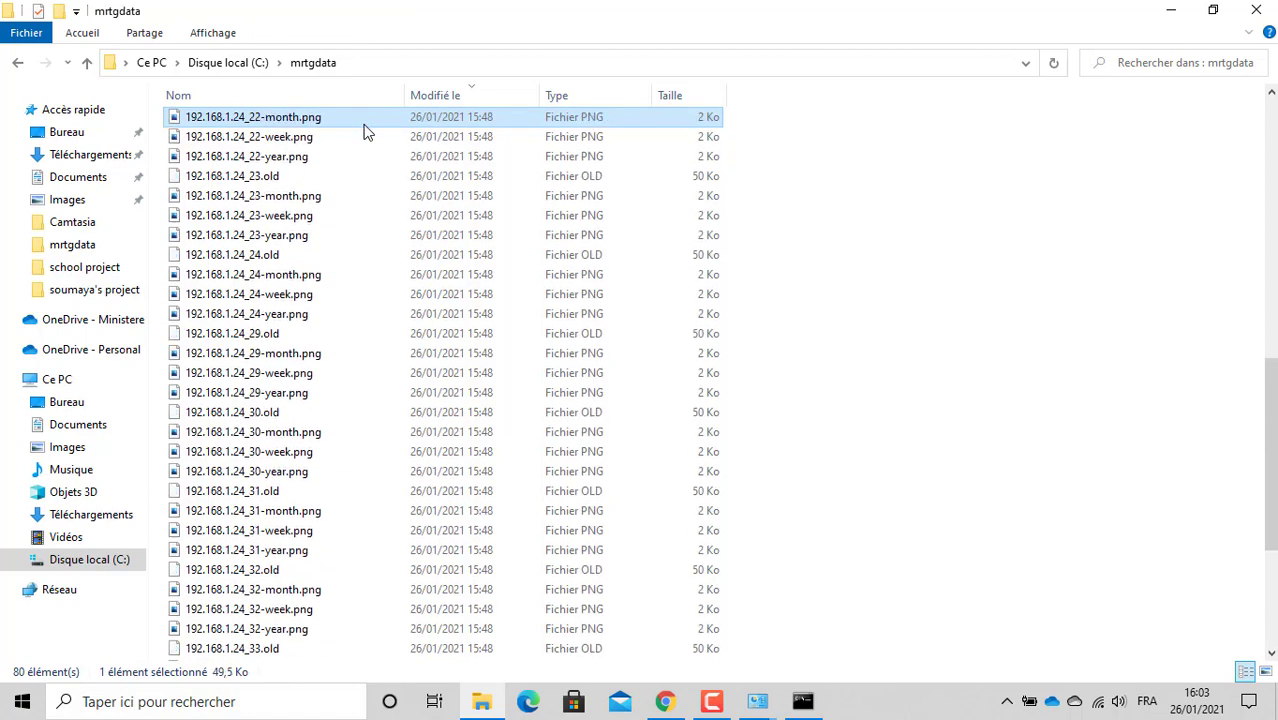
key("Up")
key("Up")
key("Up")
key("Up")
key("Up")
key("Up")
key("Up")
key("Up")
key("Up")
key("Up")
key("Up")
key("Up")
key("Up")
key("Up")
key("Up")
key("Up")
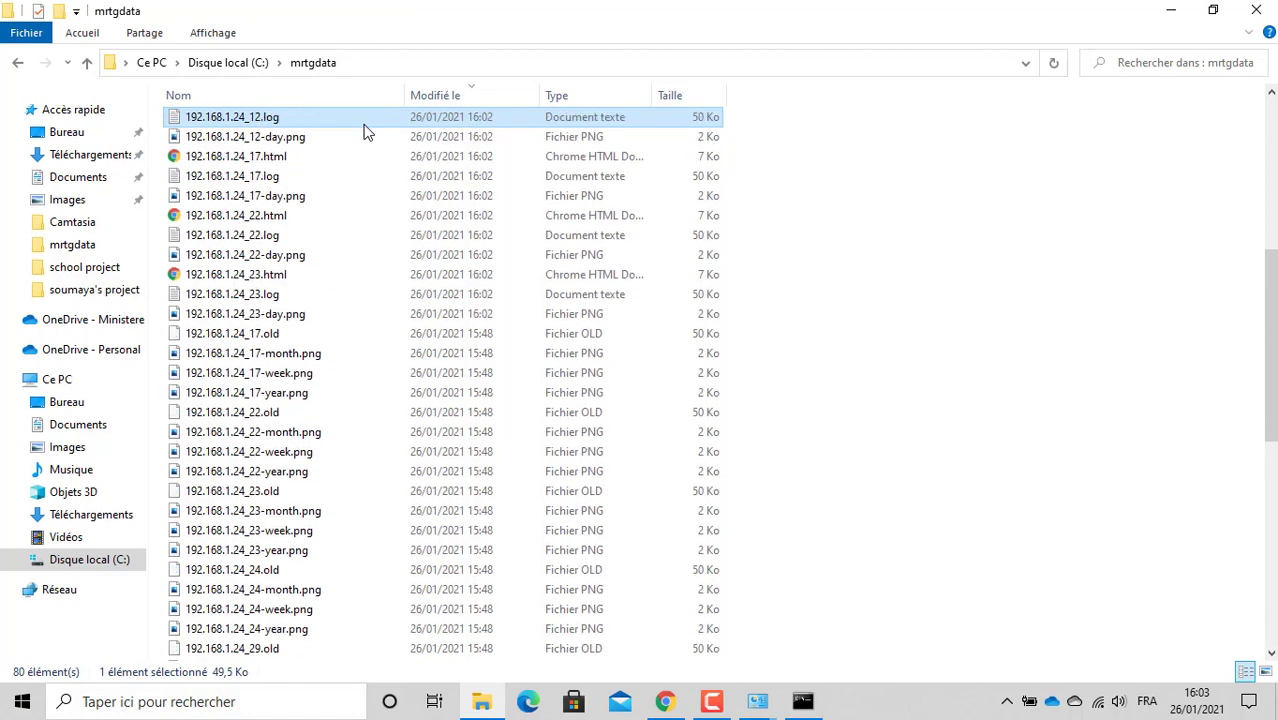
Step: Browse the interface 17 .log and graph files, ending on 192.168.1.24_17.old
key("Down")
key("Down")
key("Down")
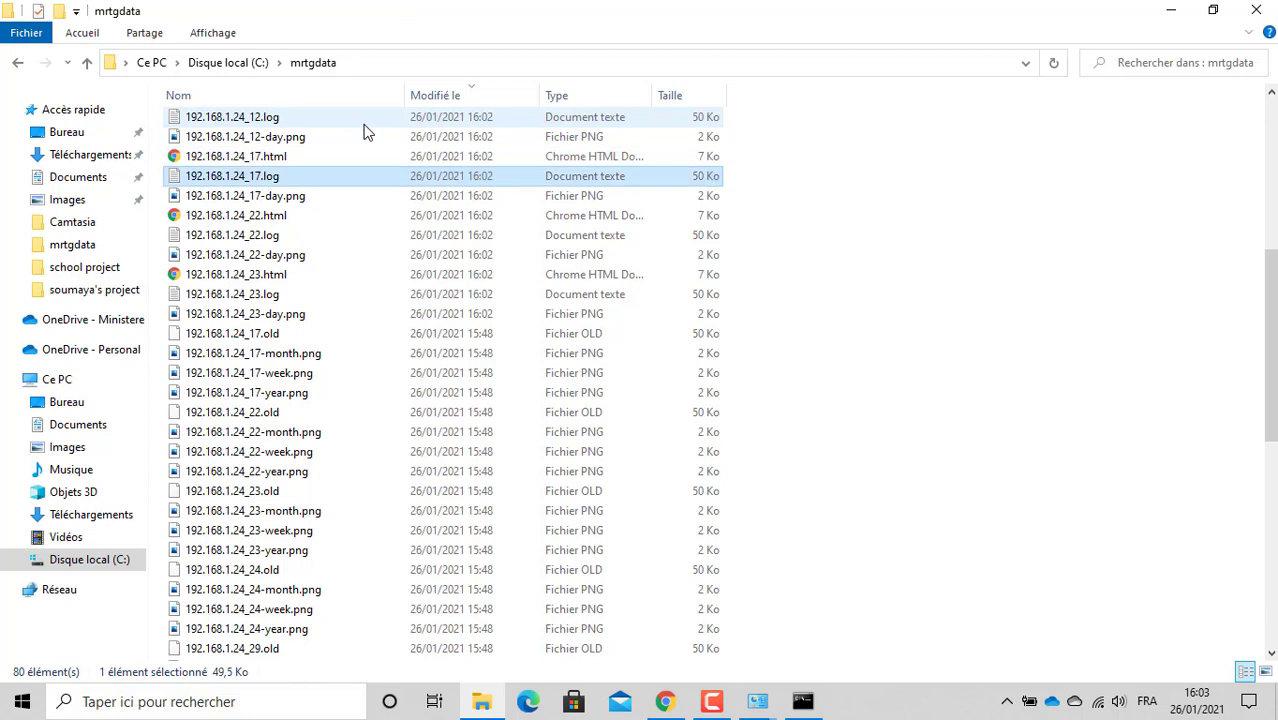
key("Down")
key("Down")
key("Down")
key("Down")
key("Down")
key("Down")
key("Down")
key("Down")
key("Down")
key("Down")
key("Down")
key("Up")
key("Up")
key("Up")
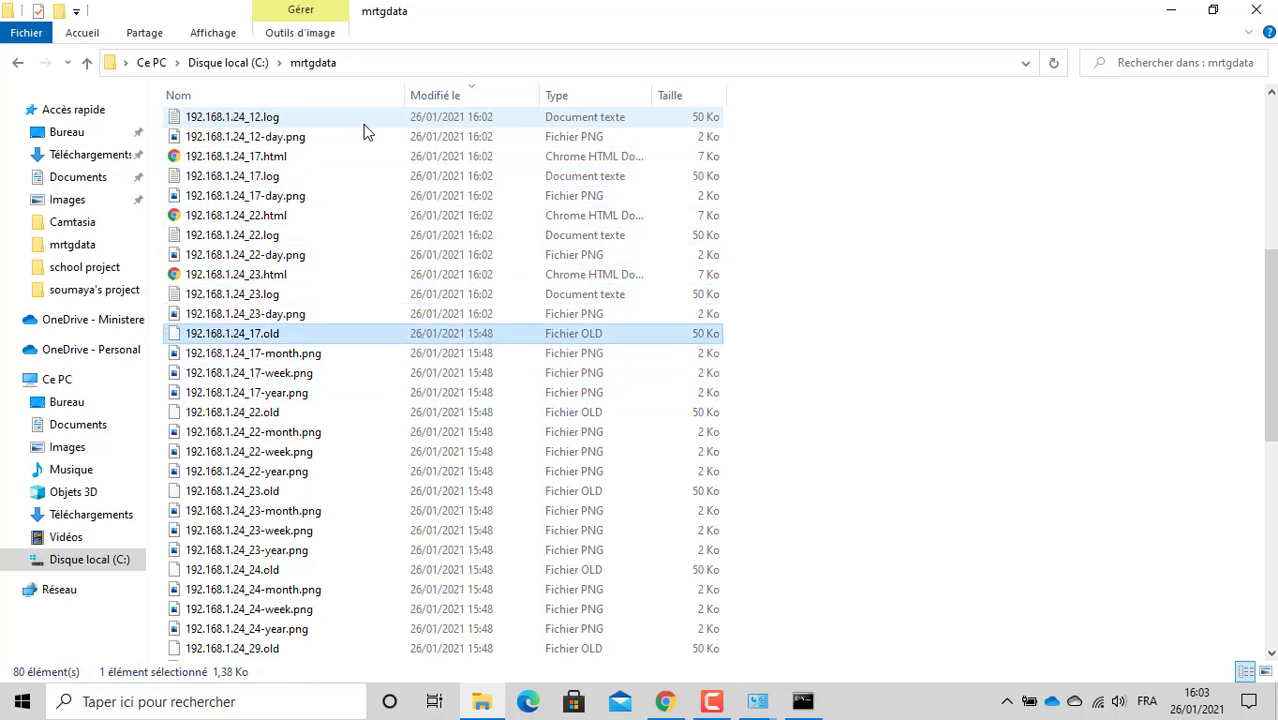
key("Up")
key("Up")
key("Up")
key("Up")
key("Up")
key("Up")
key("Up")
key("Up")
key("Up")
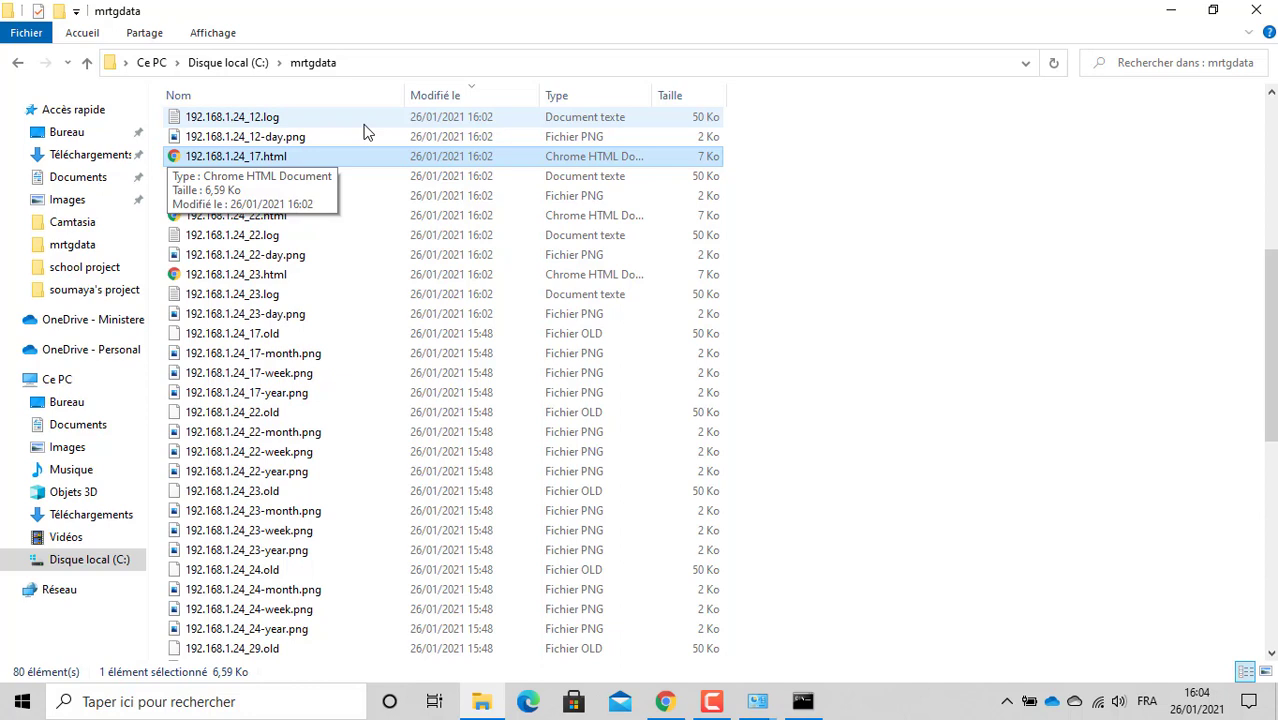
Step: Open the 192.168.1.24_17.html traffic report, then return to the MRTG configuration guide
double_click(314, 162)
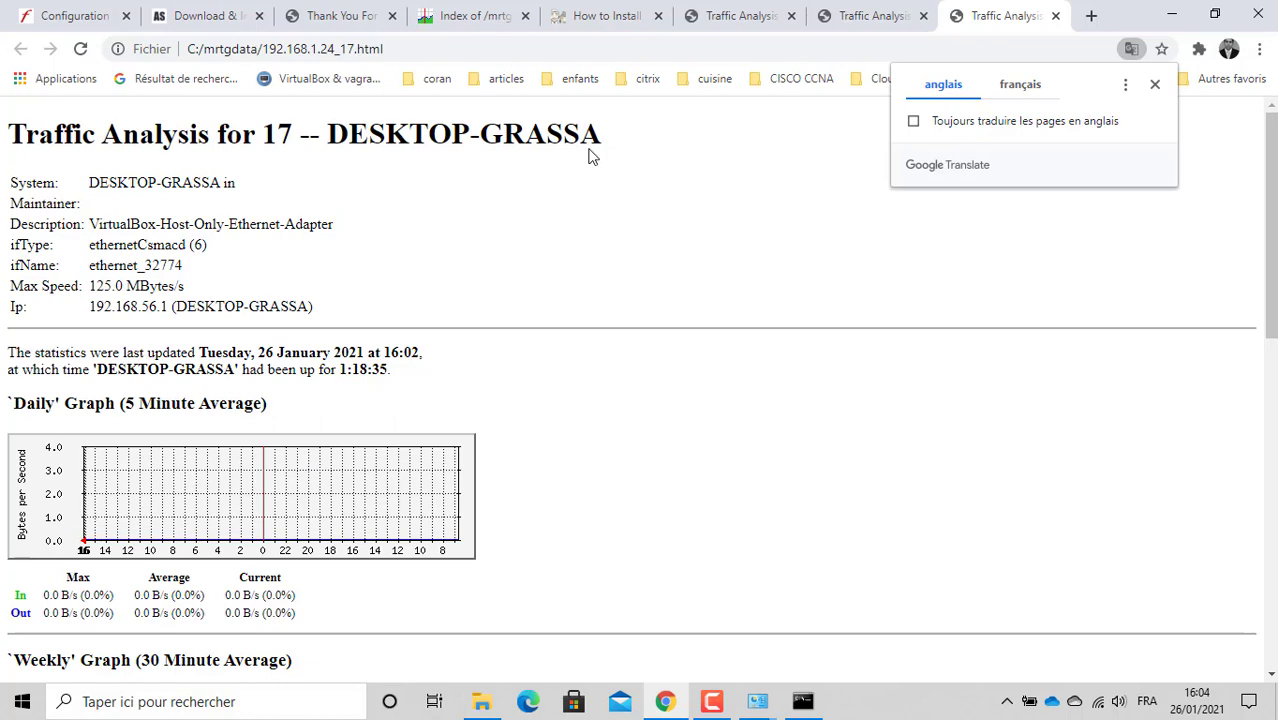
left_click(497, 22)
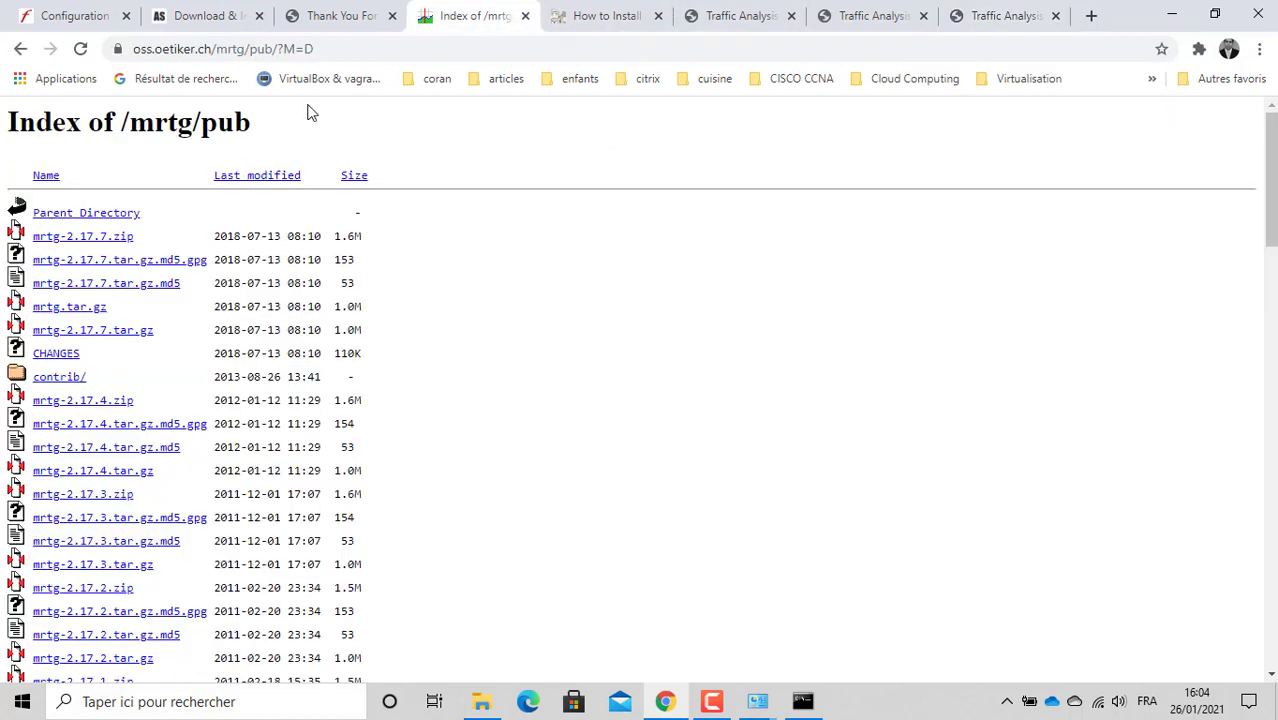
left_click(74, 14)
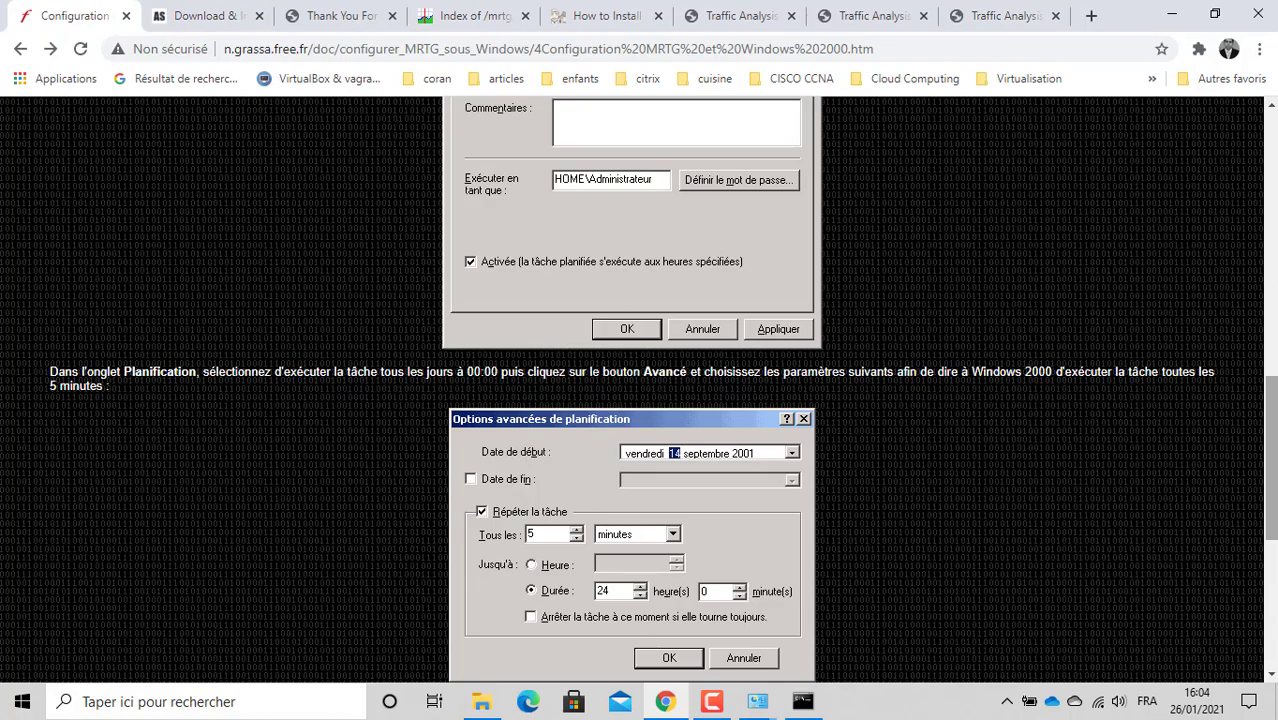
Step: Advance the guide to section 6.3 Vérification and scroll through it
left_click_drag(1270, 530, 1262, 286)
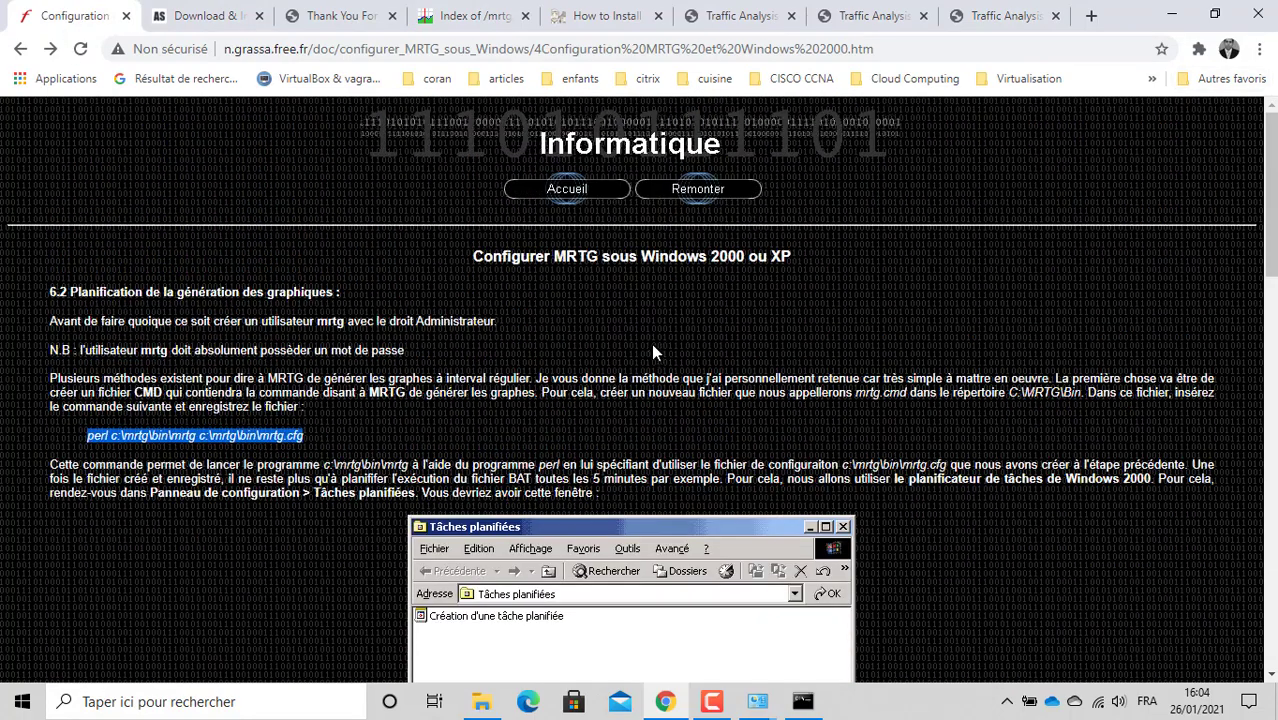
left_click_drag(1271, 250, 1271, 644)
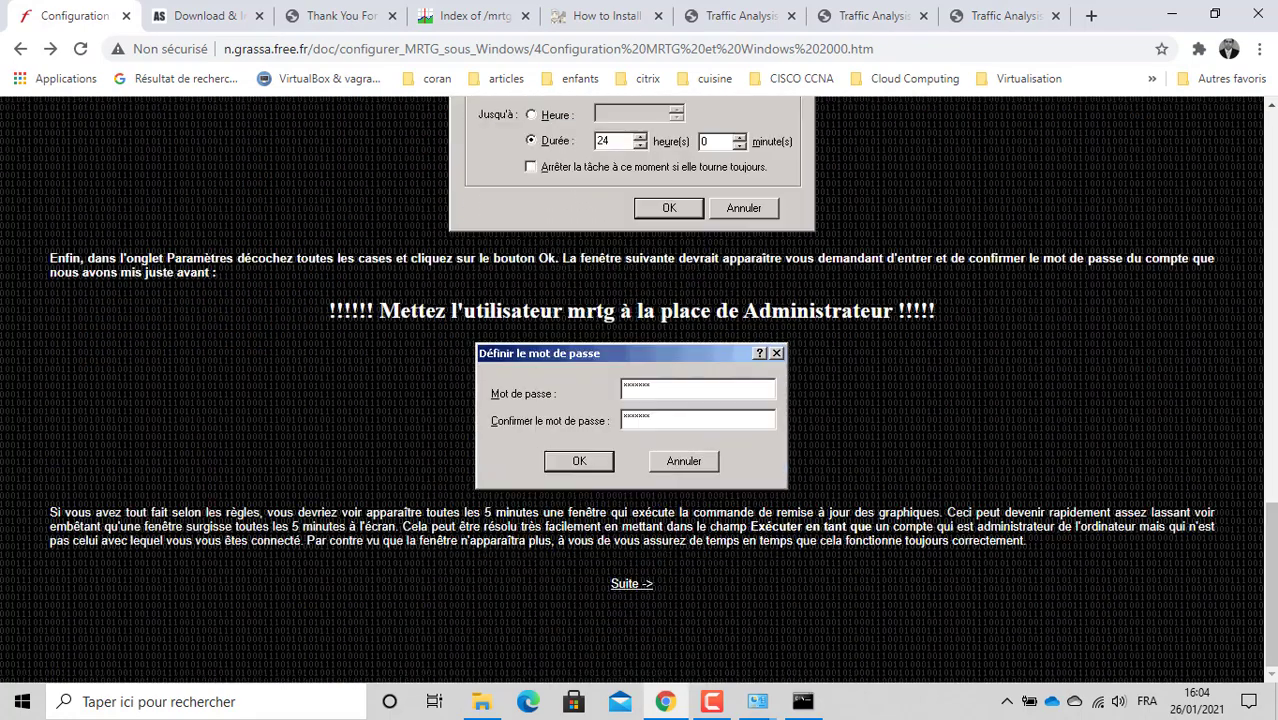
left_click(638, 587)
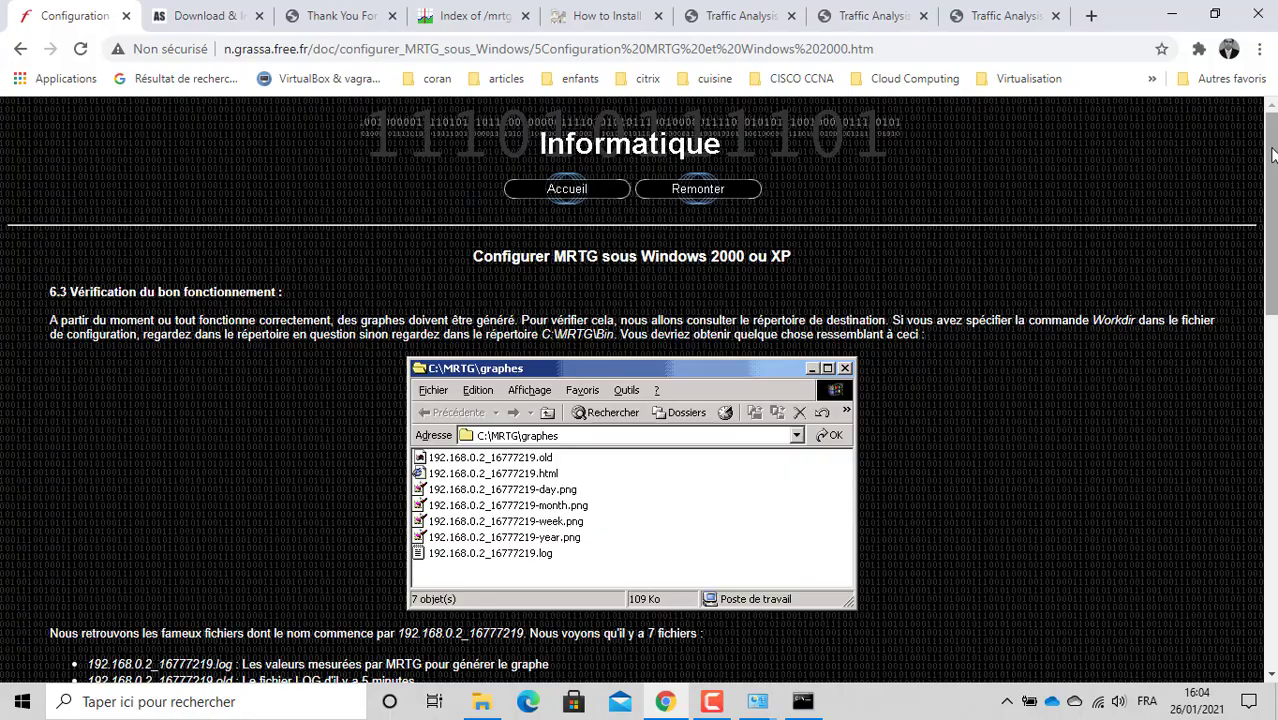
scroll(640, 400, "down", 1)
scroll(640, 390, "down", 15)
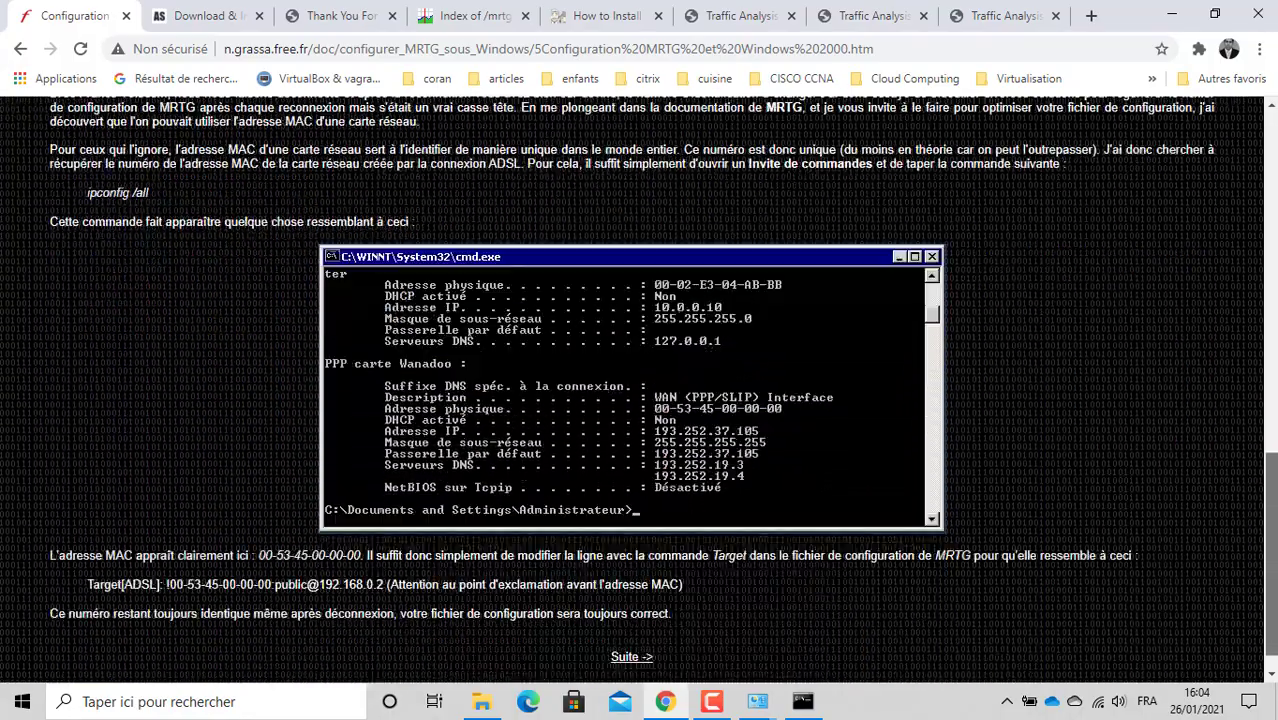
scroll(1248, 164, "up", 20)
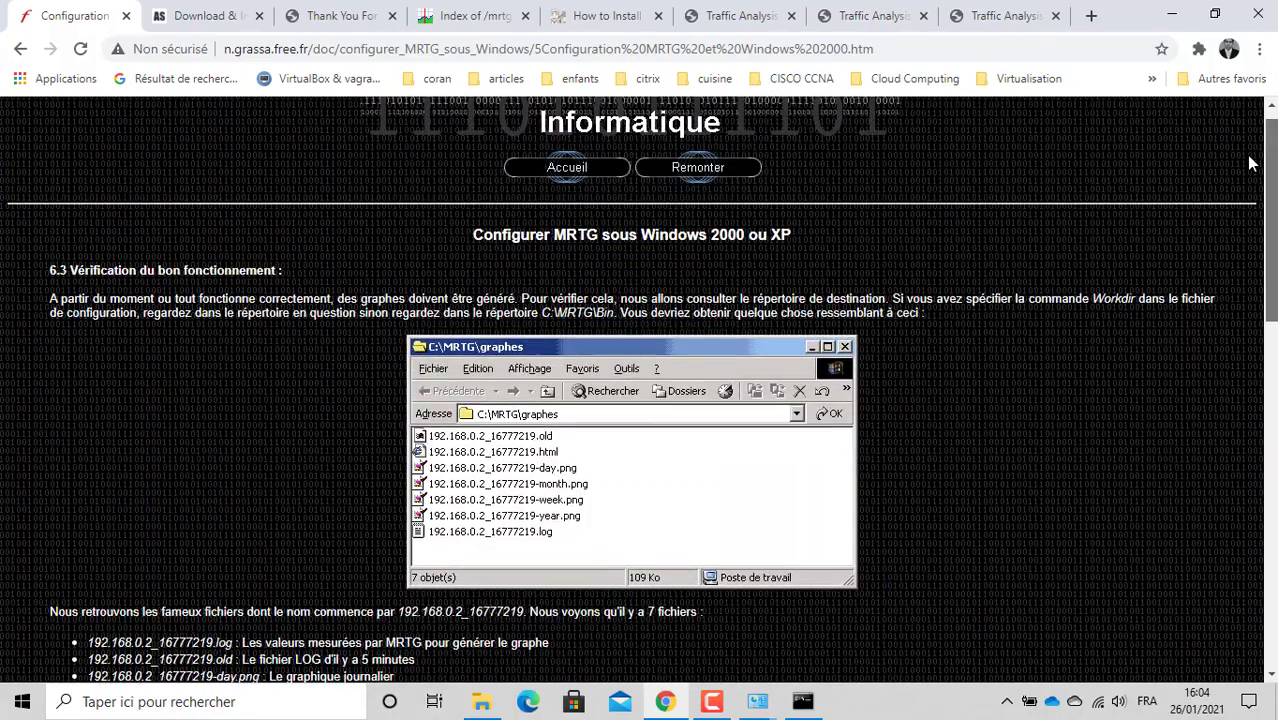
left_click_drag(1247, 158, 1237, 83)
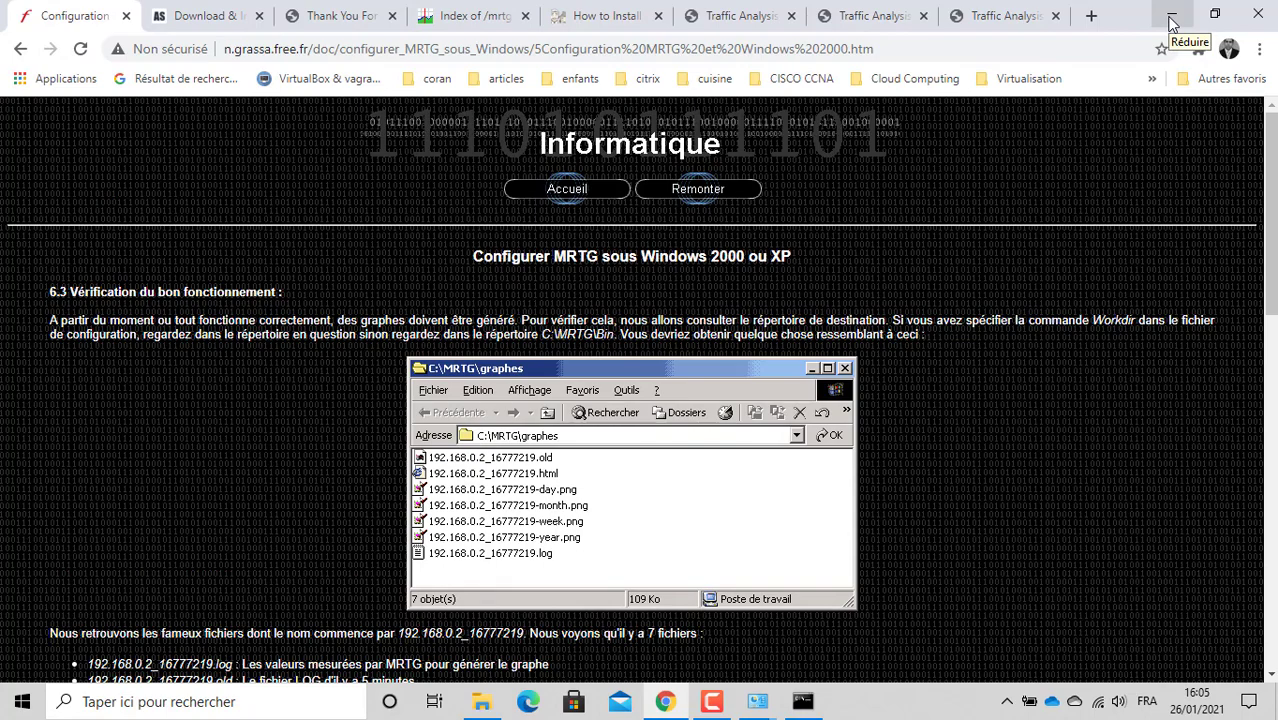
Step: Minimize Chrome and Explorer, close the command prompt, and open mrtg.bat in Notepad
left_click(1172, 18)
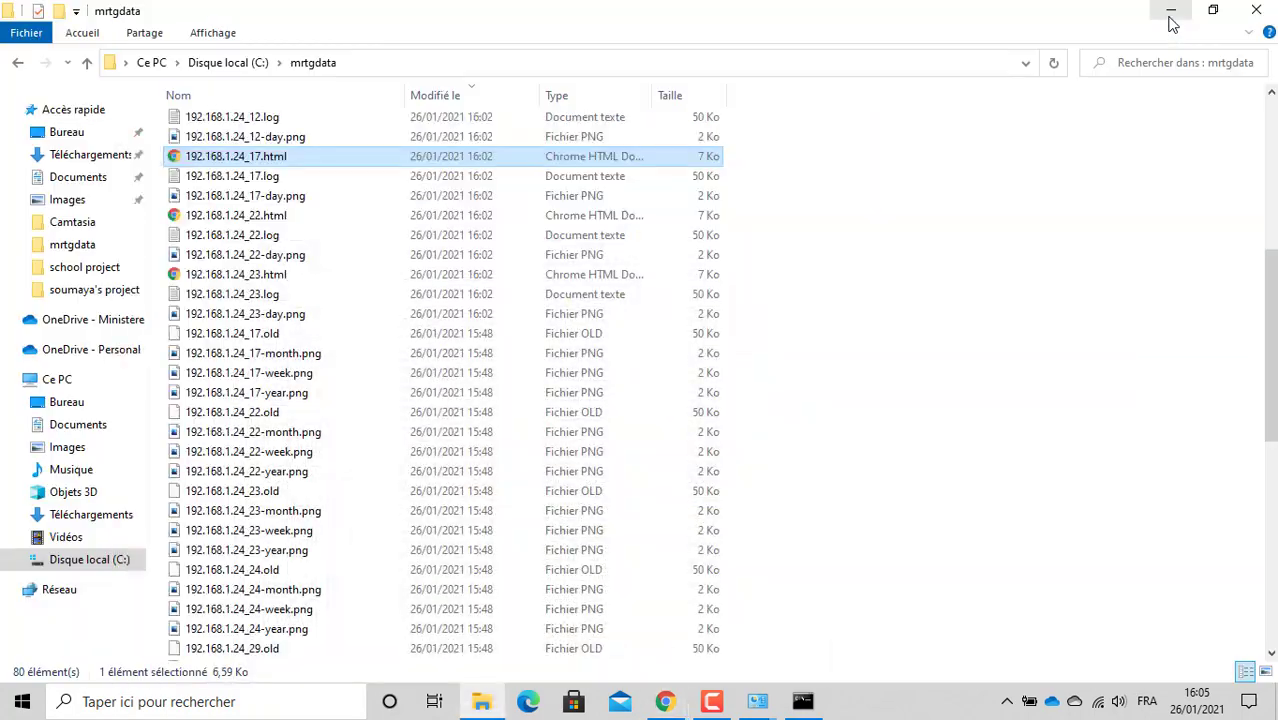
left_click(1172, 18)
left_click_drag(1080, 102, 584, 81)
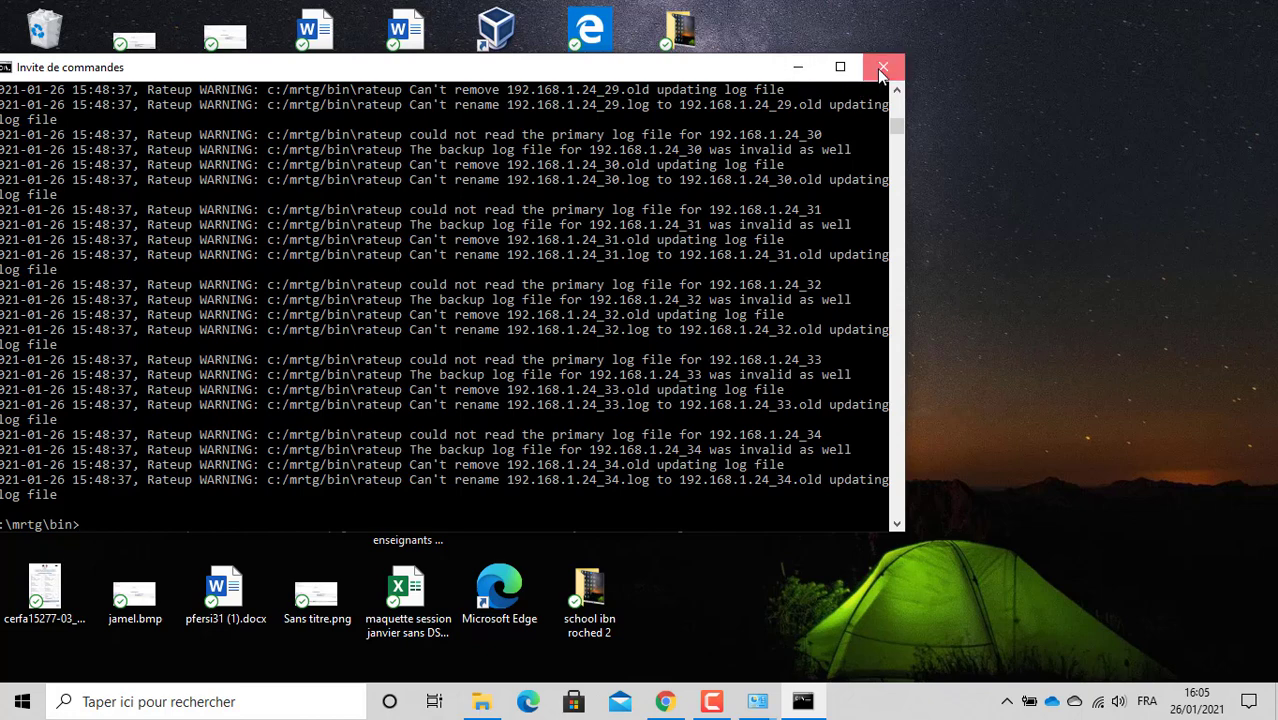
left_click(882, 71)
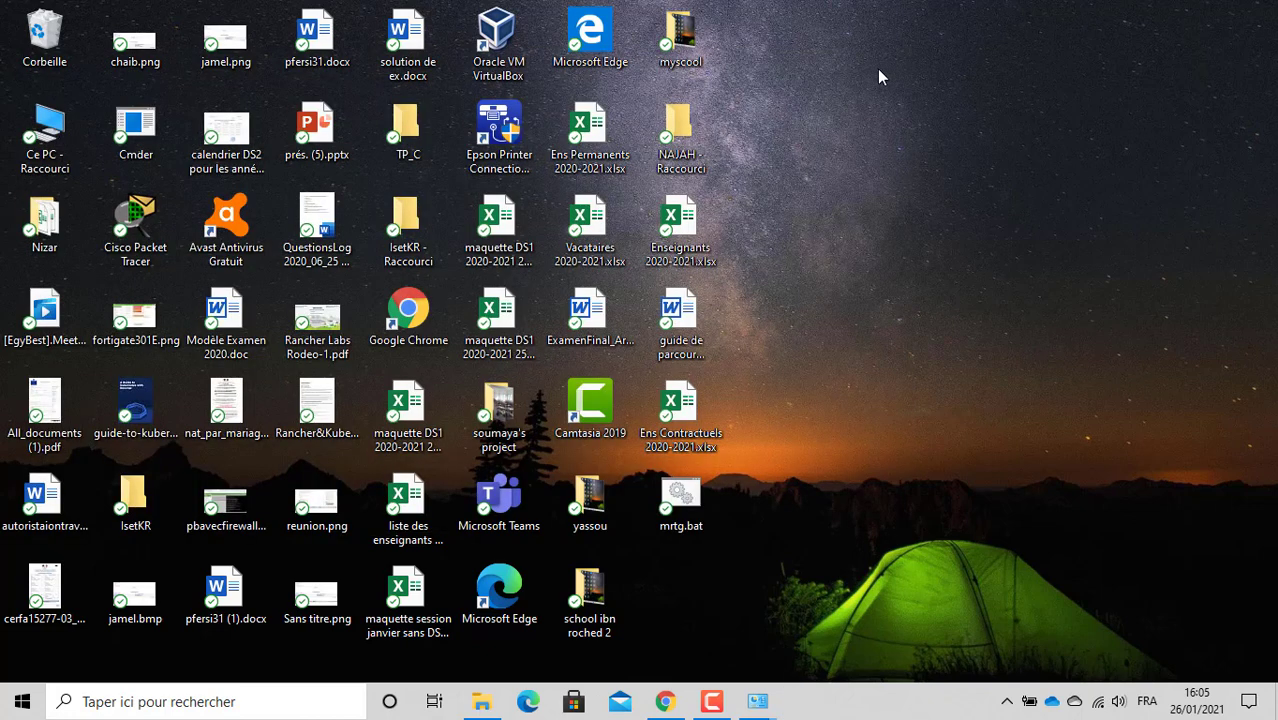
right_click(679, 505)
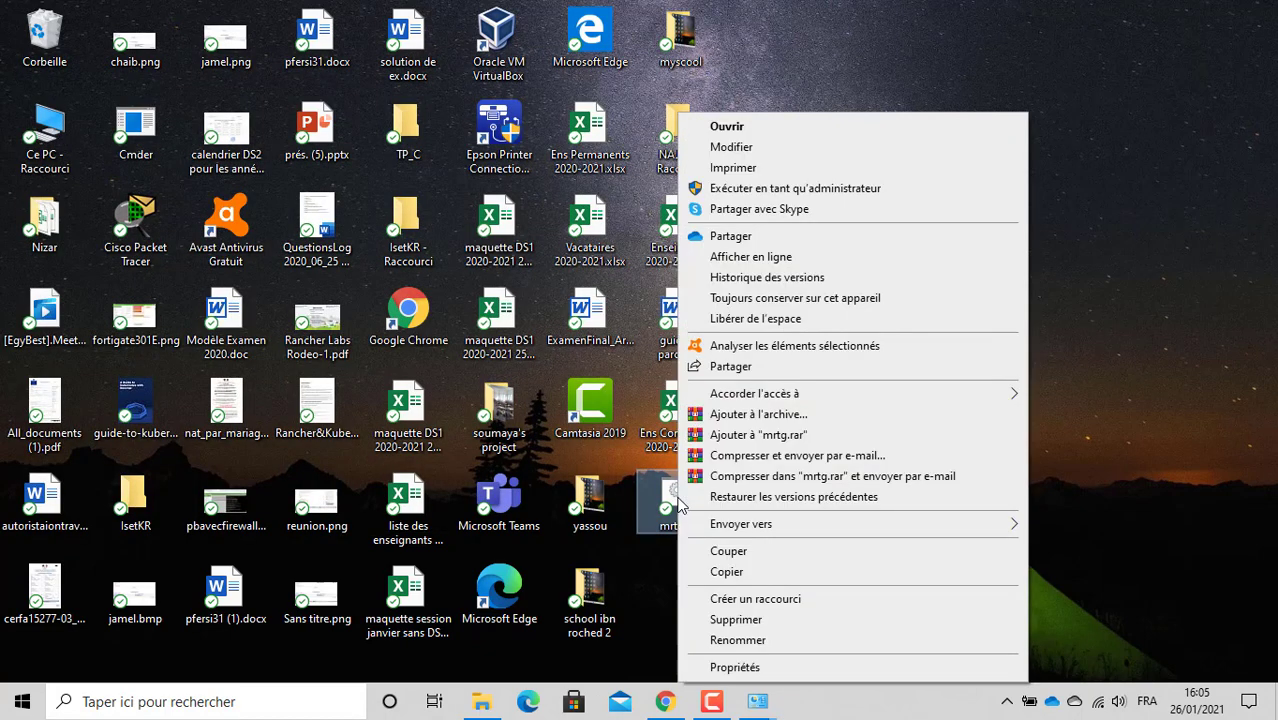
left_click(720, 149)
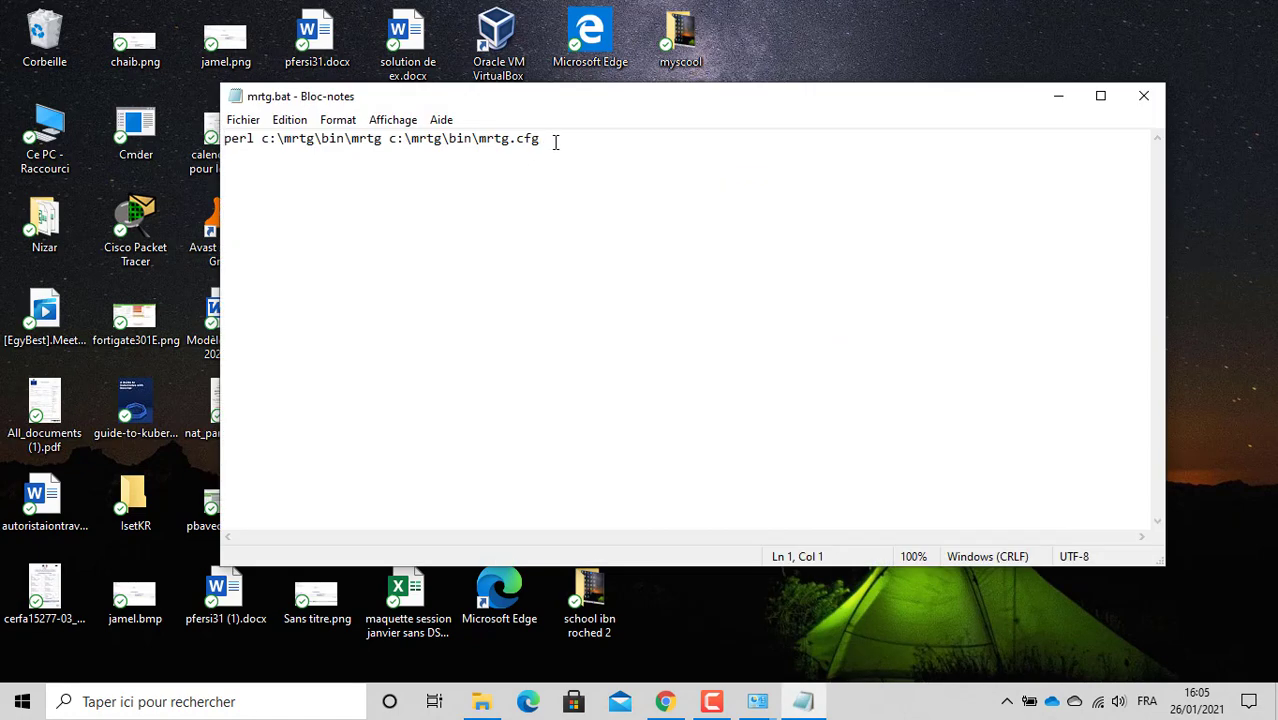
Step: Change the config file in mrtg.bat's command from mrtg.cfg to 24.cfg
left_click(556, 142)
left_click(511, 138)
key("BackSpace")
key("BackSpace")
key("BackSpace")
key("BackSpace")
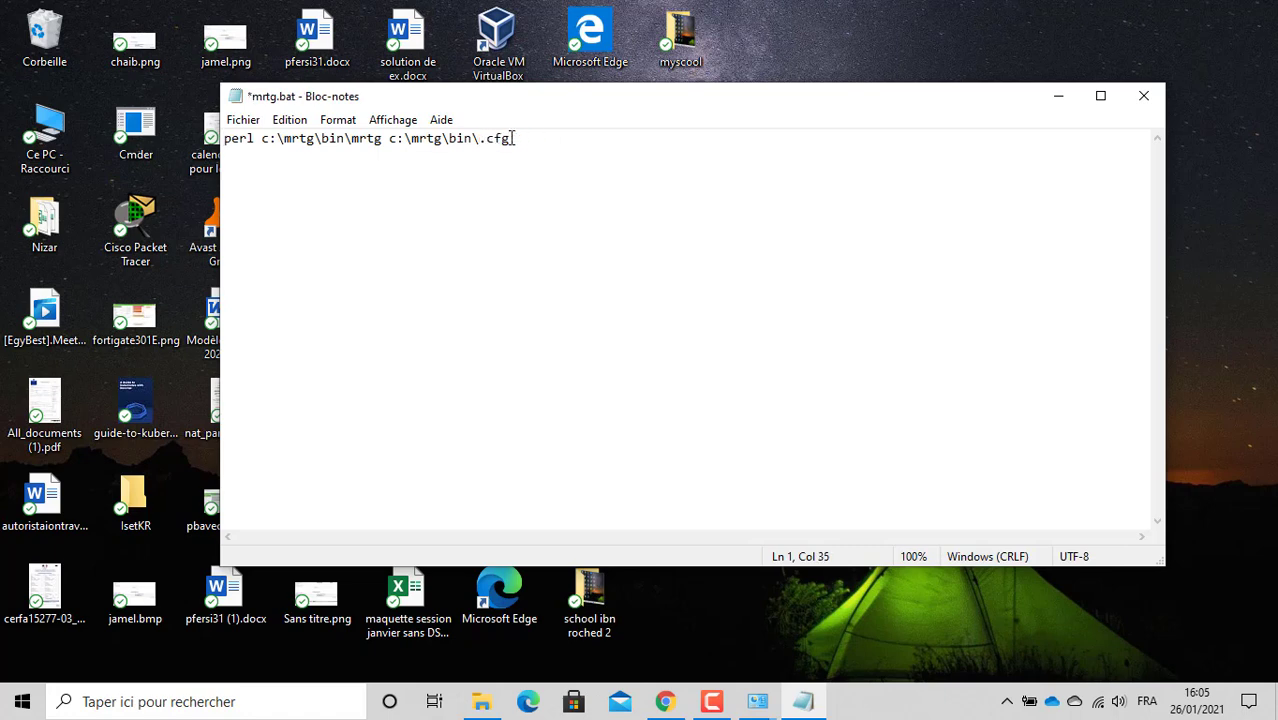
type("24")
left_click(543, 140)
left_click_drag(441, 138, 475, 138)
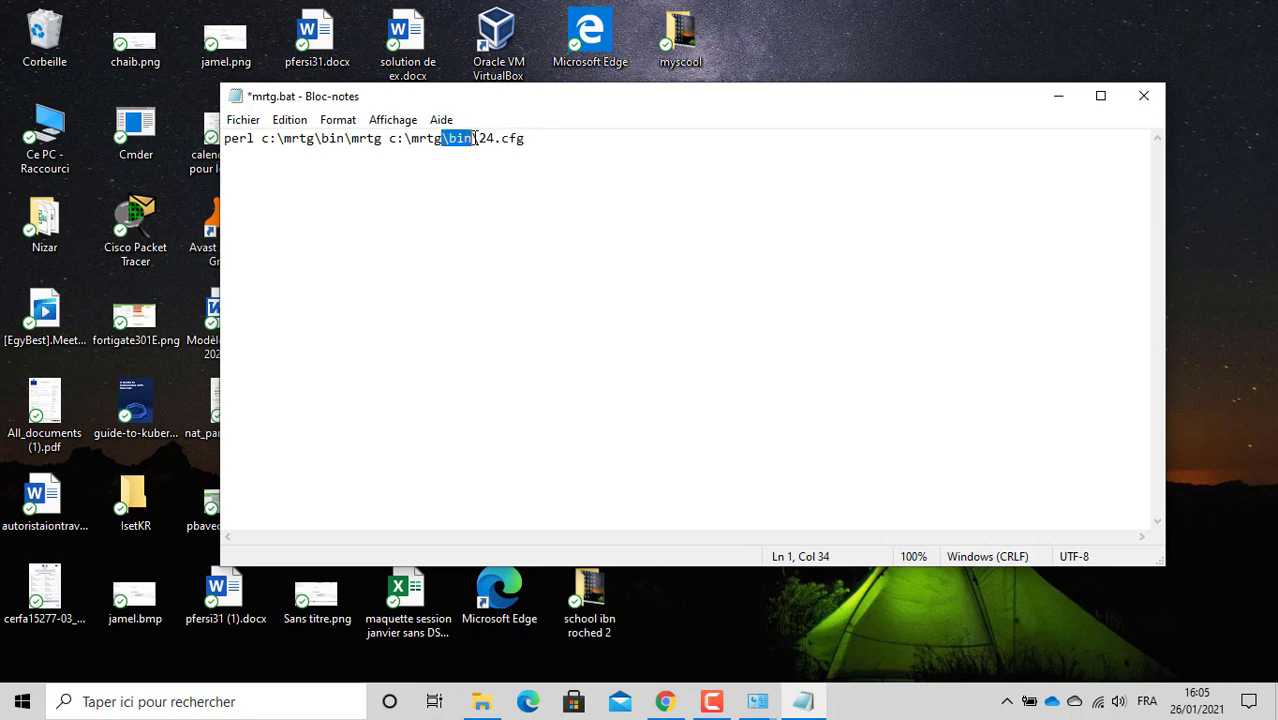
left_click(553, 141)
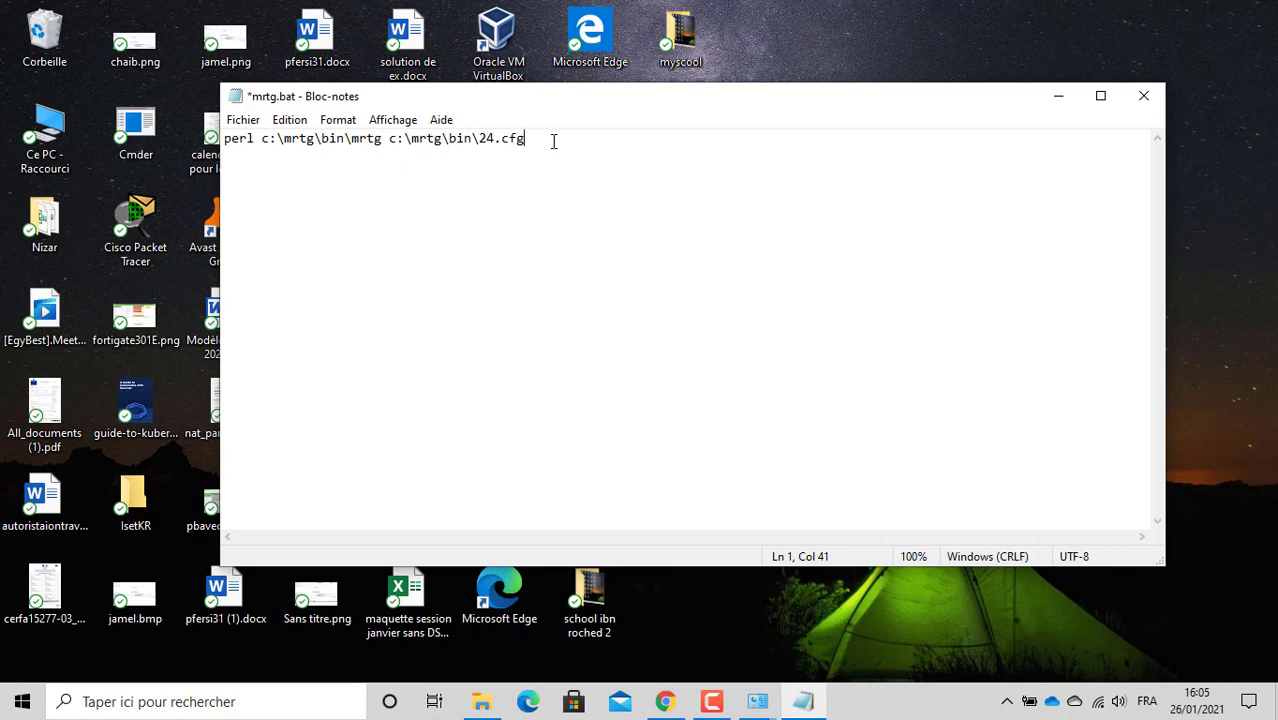
Step: Duplicate the command line and change the copy's config to 30.cfg
left_click_drag(539, 140, 308, 126)
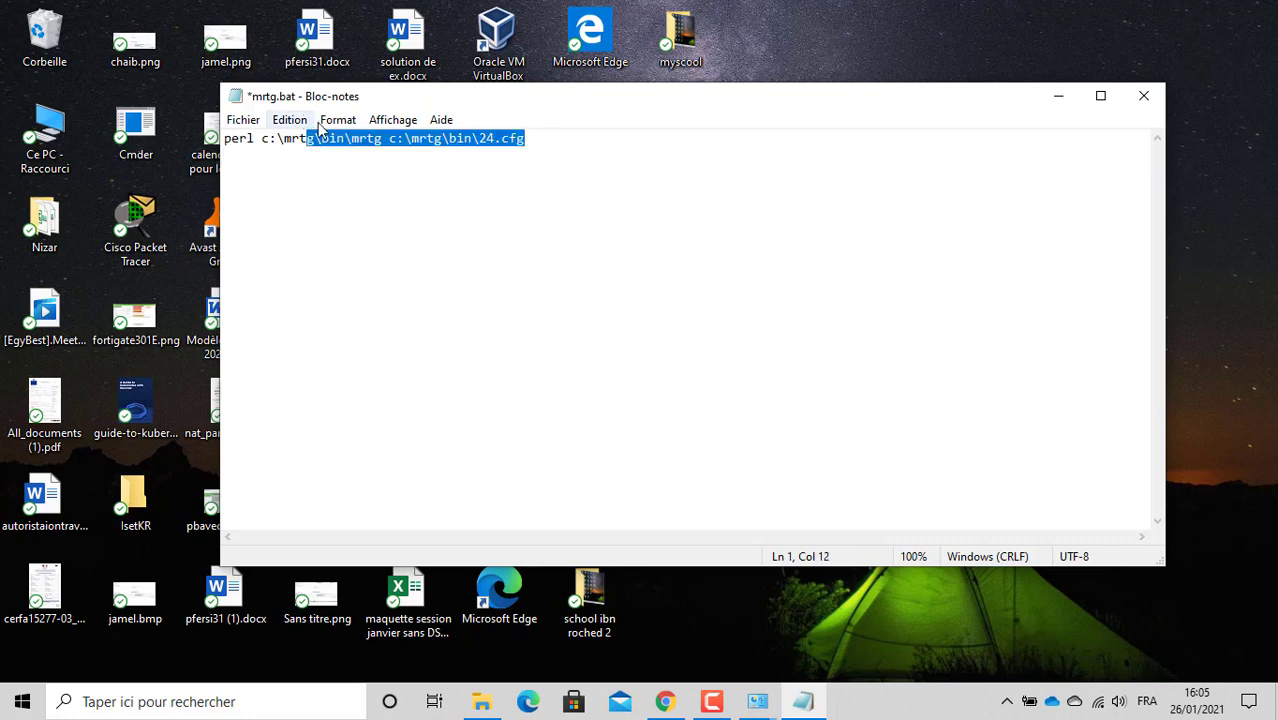
left_click(314, 139)
key("ctrl+a")
key("ctrl+c")
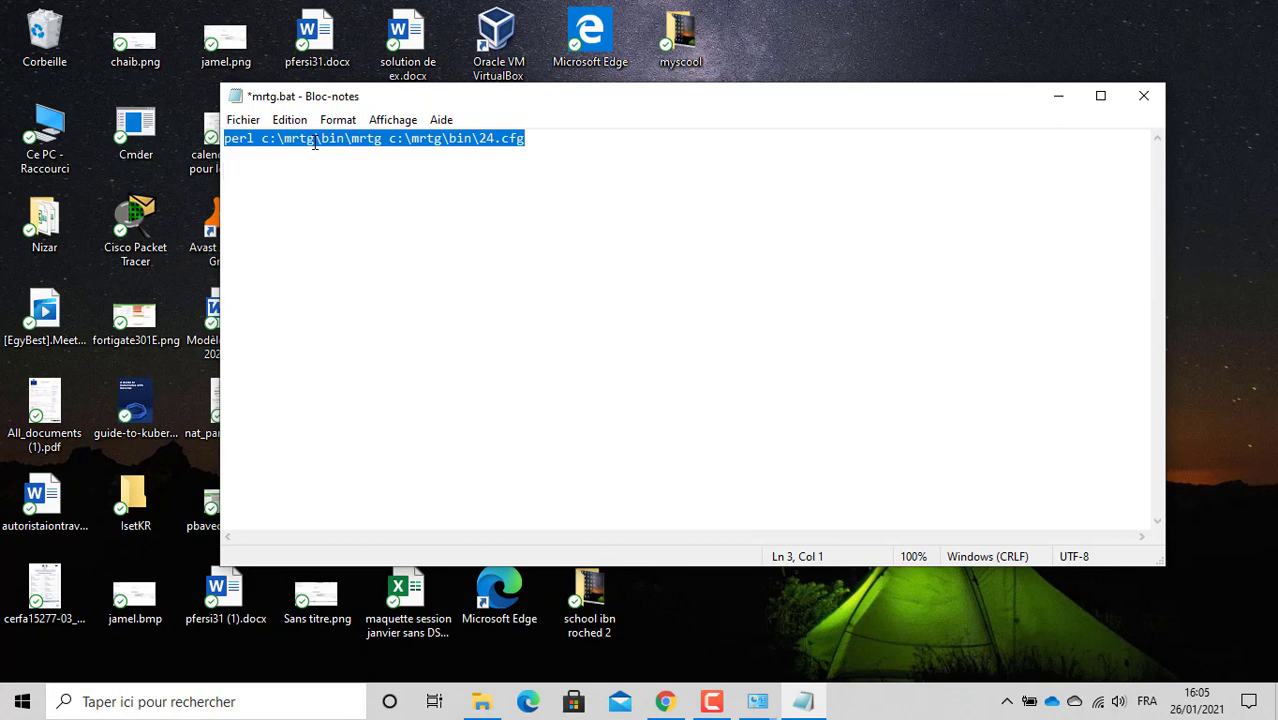
left_click(321, 170)
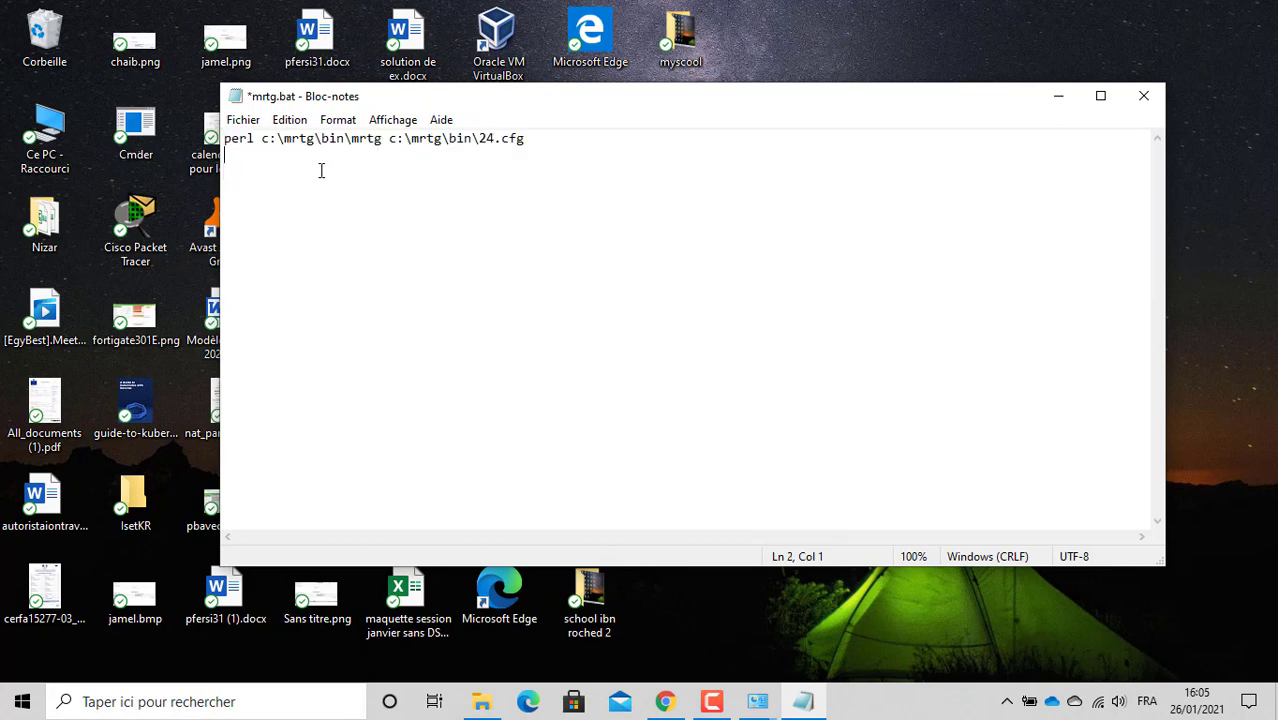
key("ctrl+v")
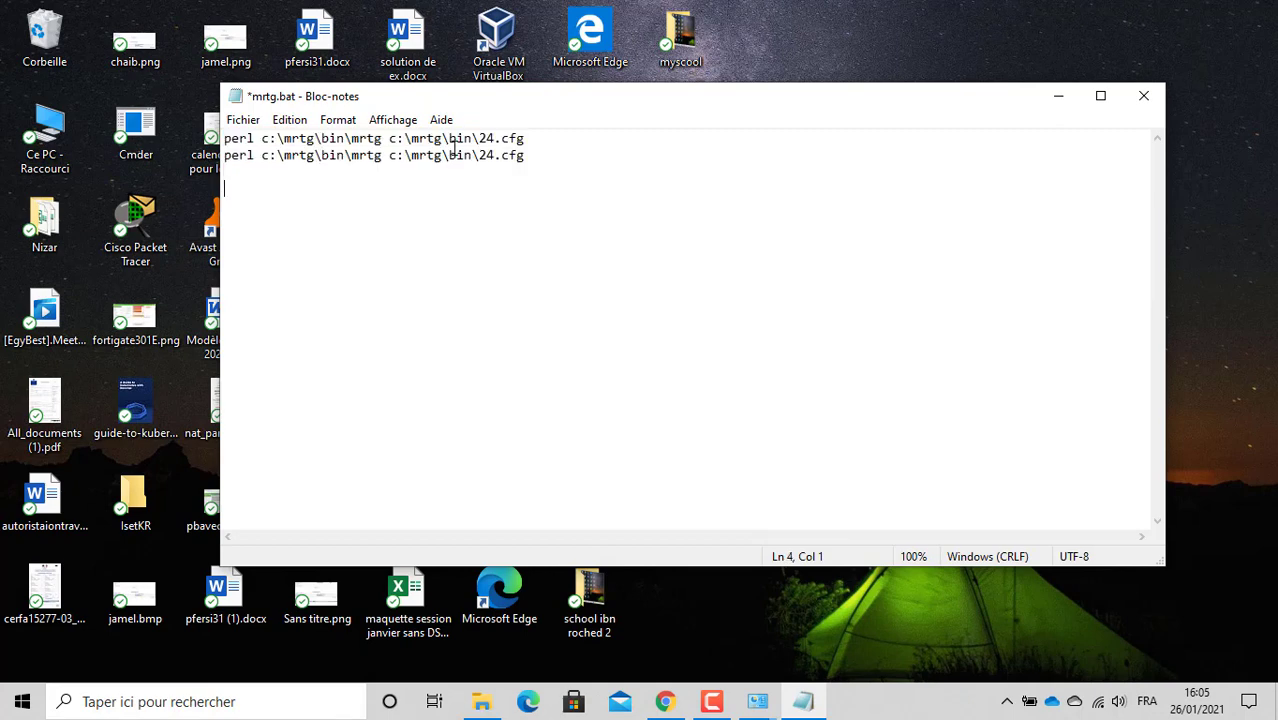
left_click(493, 155)
key("BackSpace")
key("BackSpace")
type("30")
Step: Add a third command line using 40.cfg and close Notepad
left_click(559, 157)
key("Return")
key("ctrl+v")
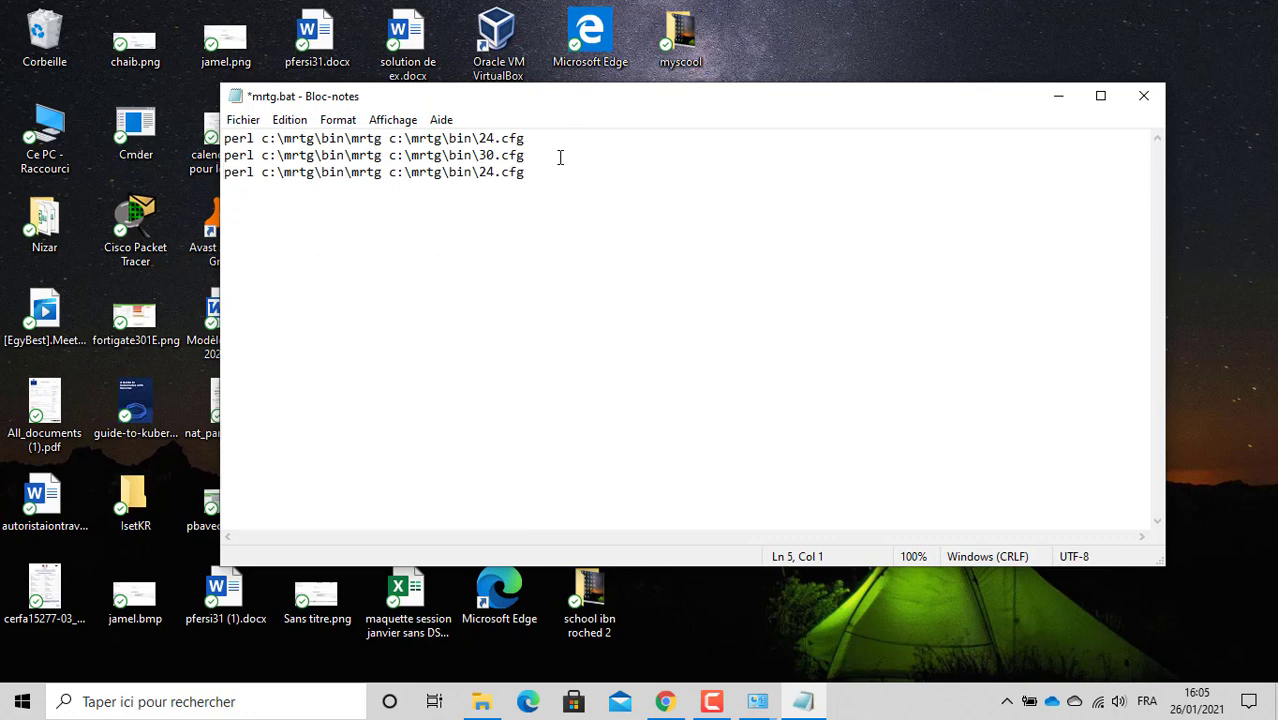
left_click(495, 168)
key("BackSpace")
key("BackSpace")
type("40")
left_click(1143, 97)
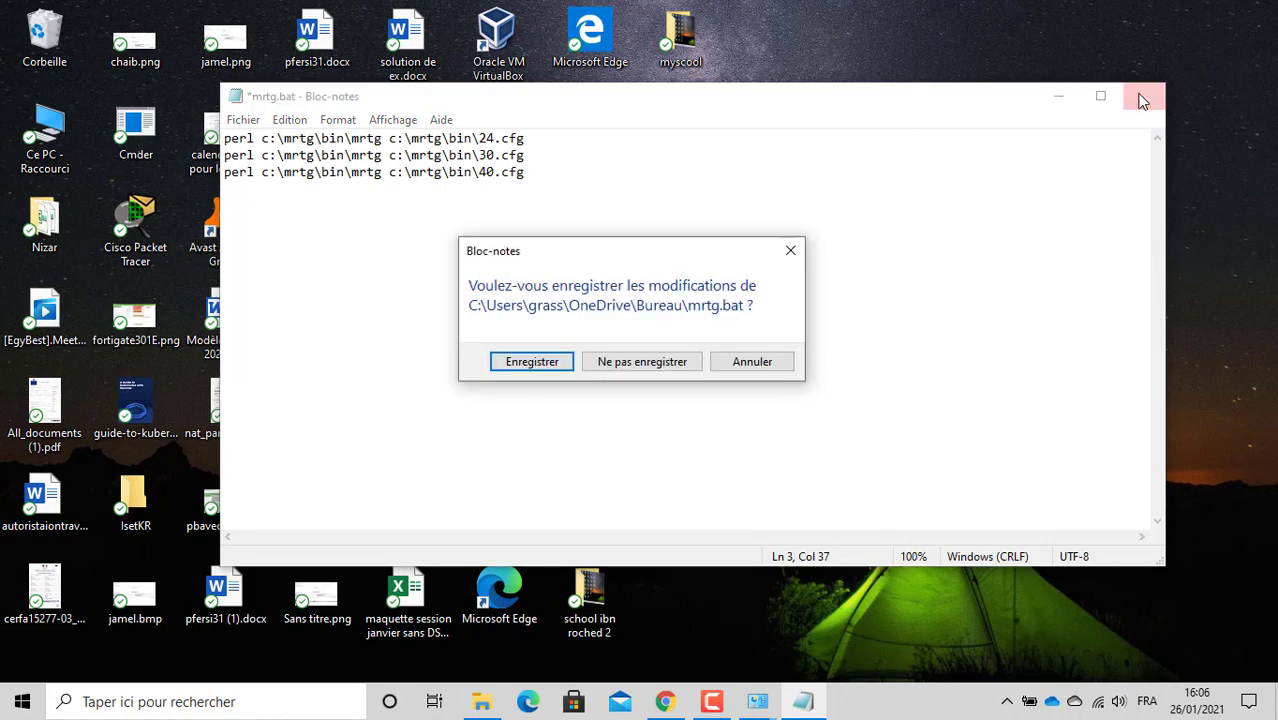
Step: Save mrtg.bat, reopen it to confirm the 24, 30 and 40.cfg commands, then close it
left_click(530, 361)
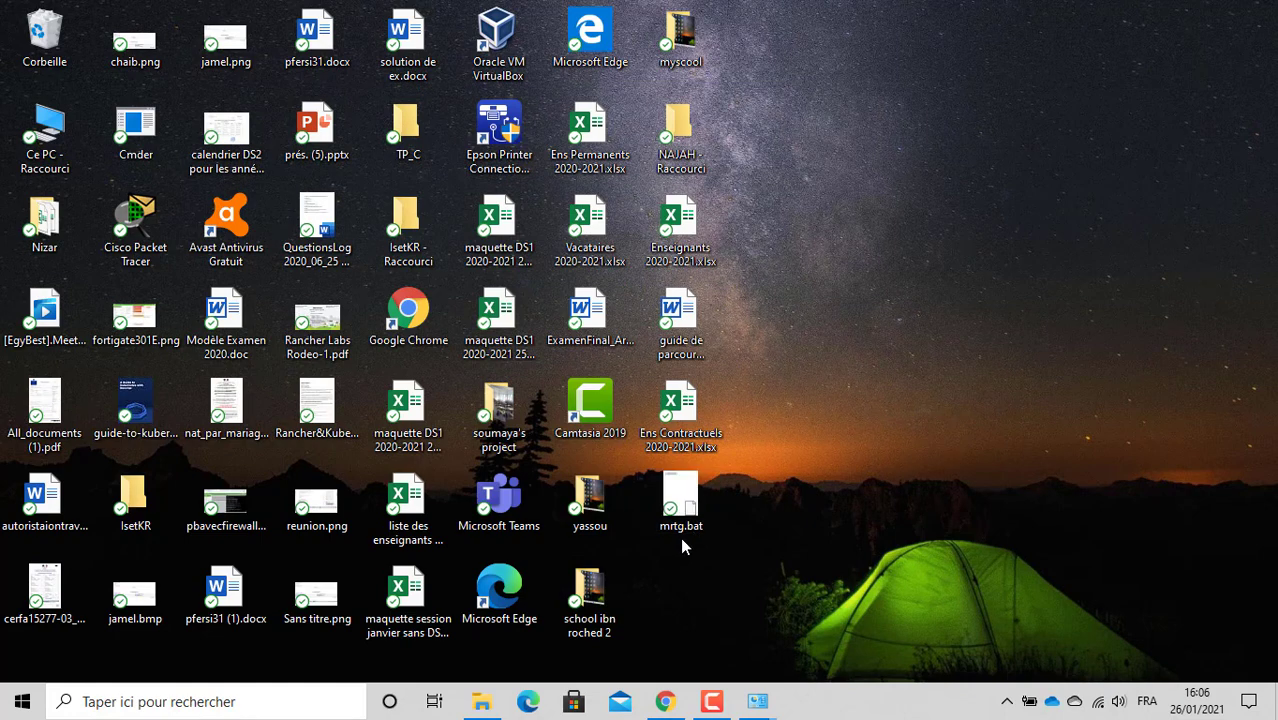
left_click(680, 505)
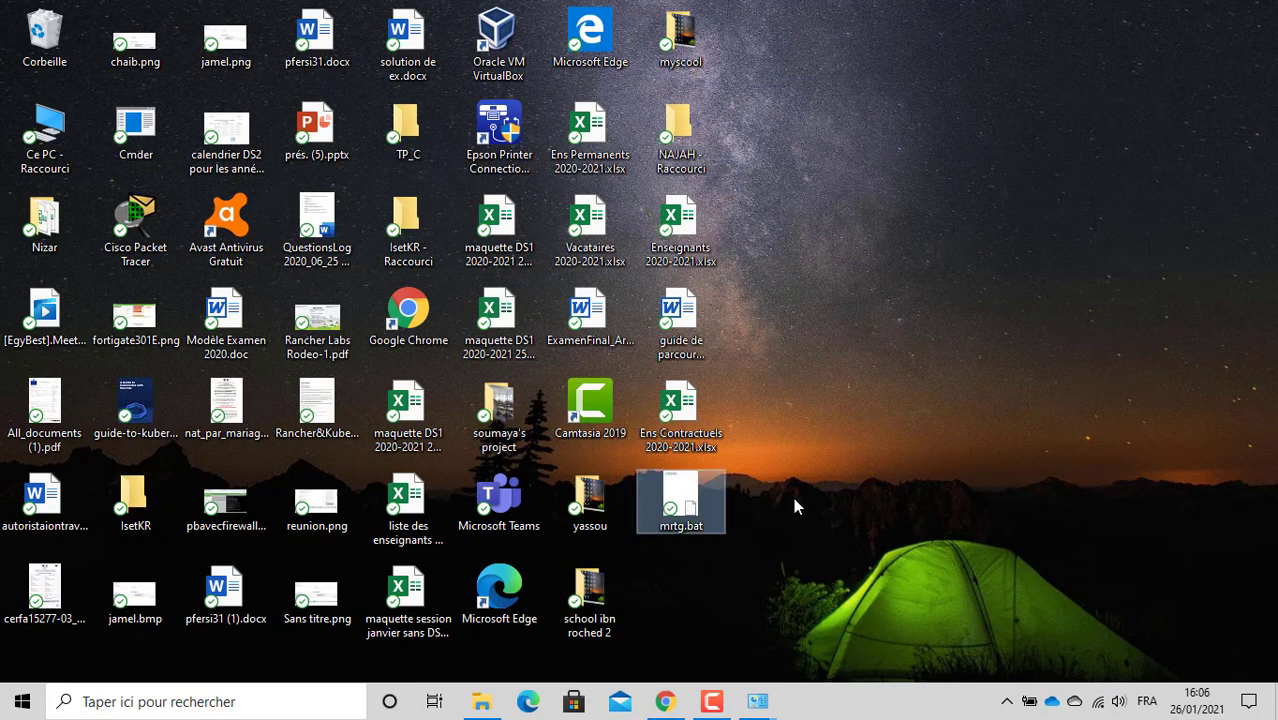
right_click(678, 507)
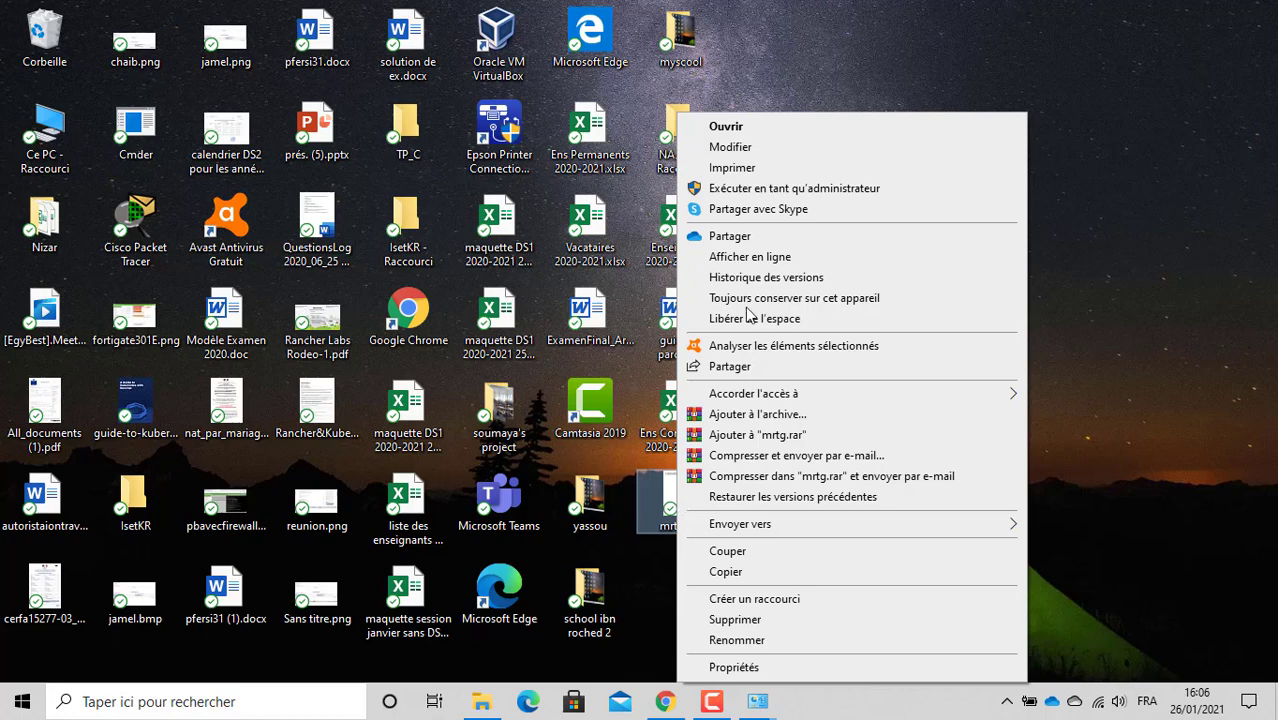
left_click(742, 150)
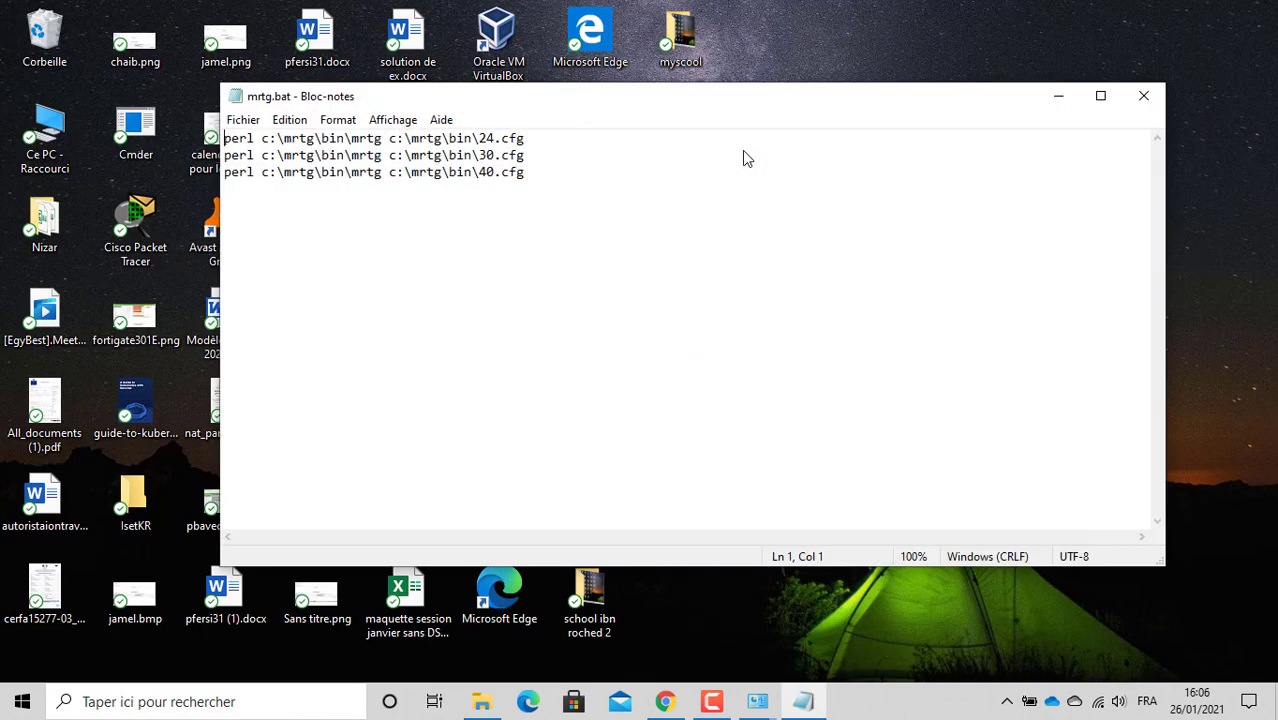
left_click(1143, 96)
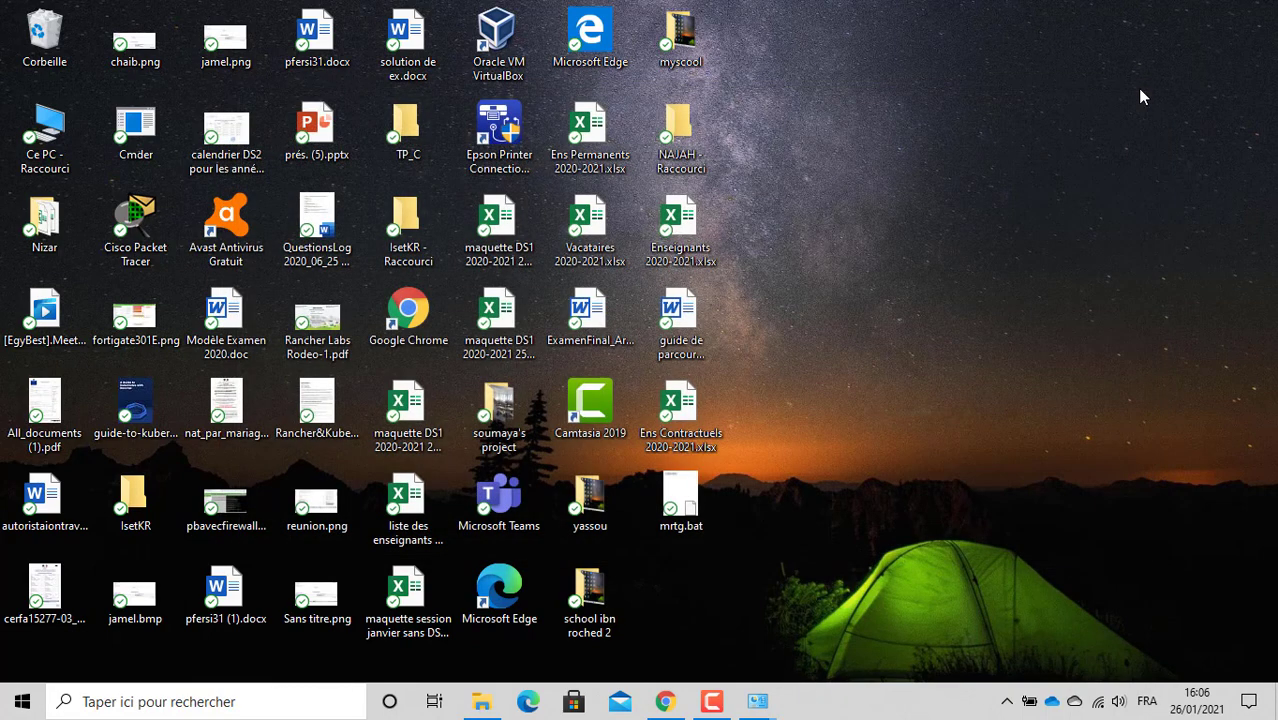
Step: Rename mrtg.bat to mrtg.cmd and accept the extension-change warning
right_click(679, 530)
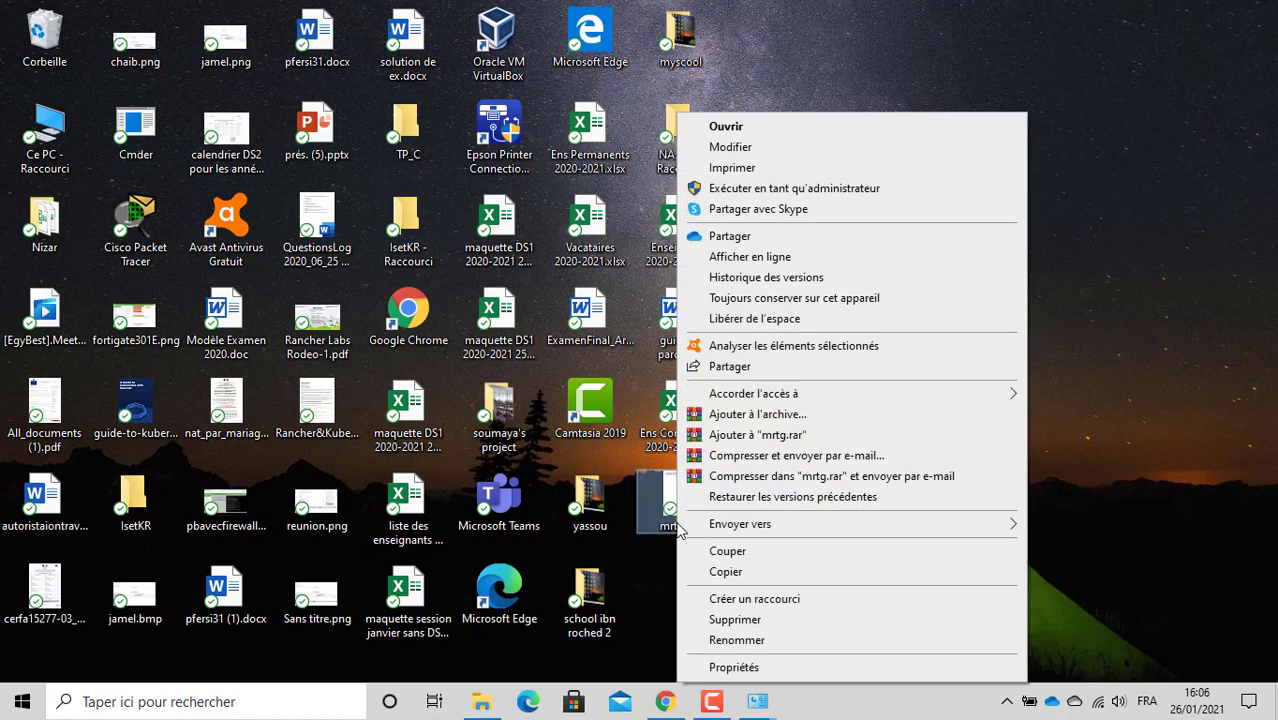
left_click(737, 640)
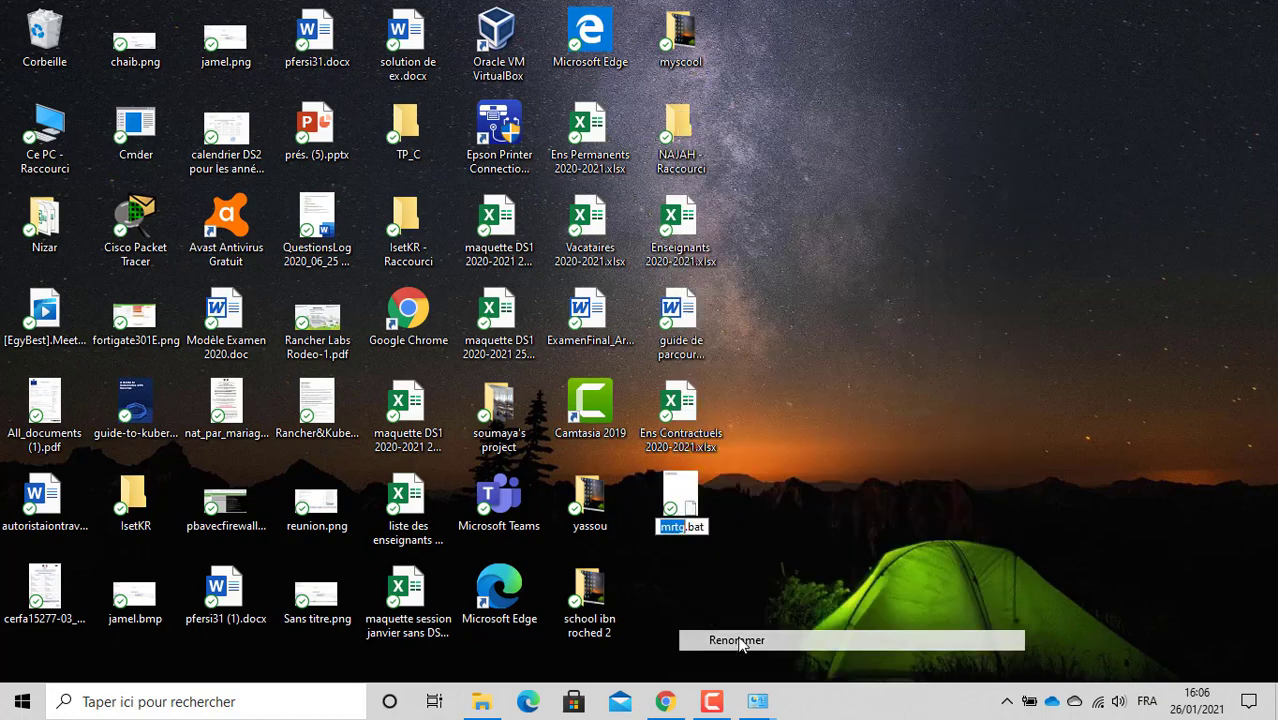
key("End")
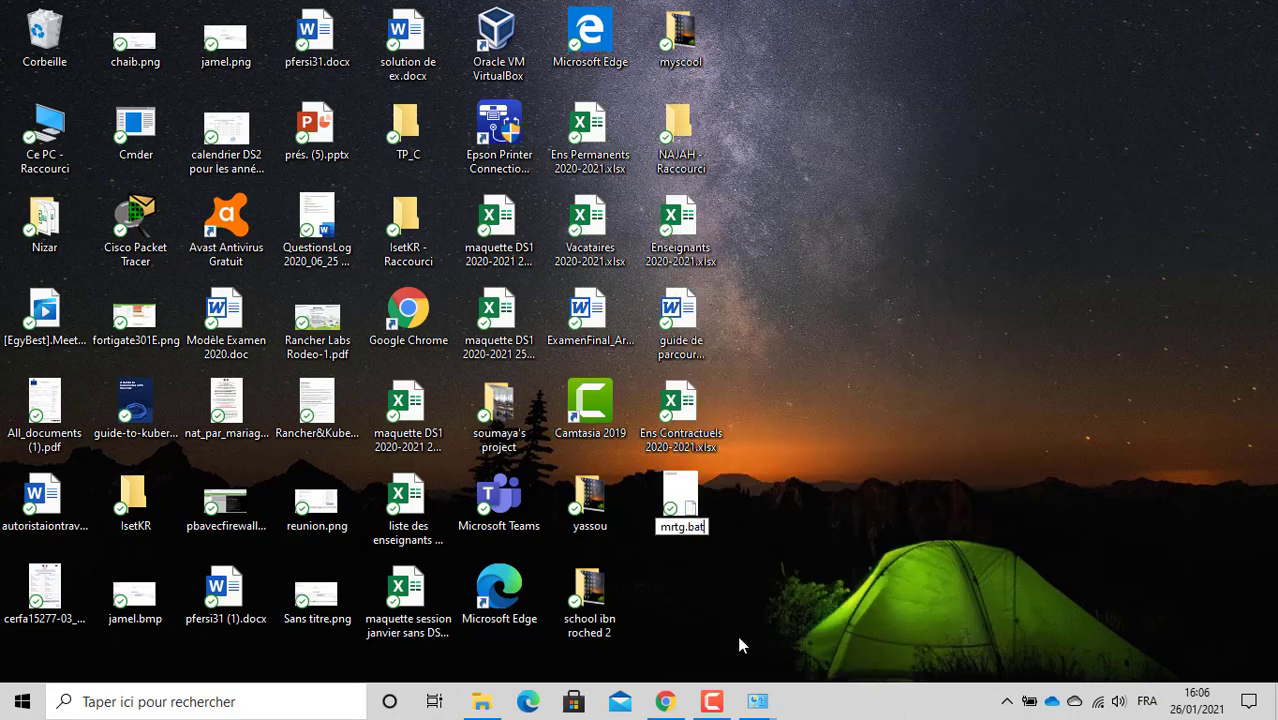
key("BackSpace")
key("BackSpace")
key("BackSpace")
type("cmd")
key("Return")
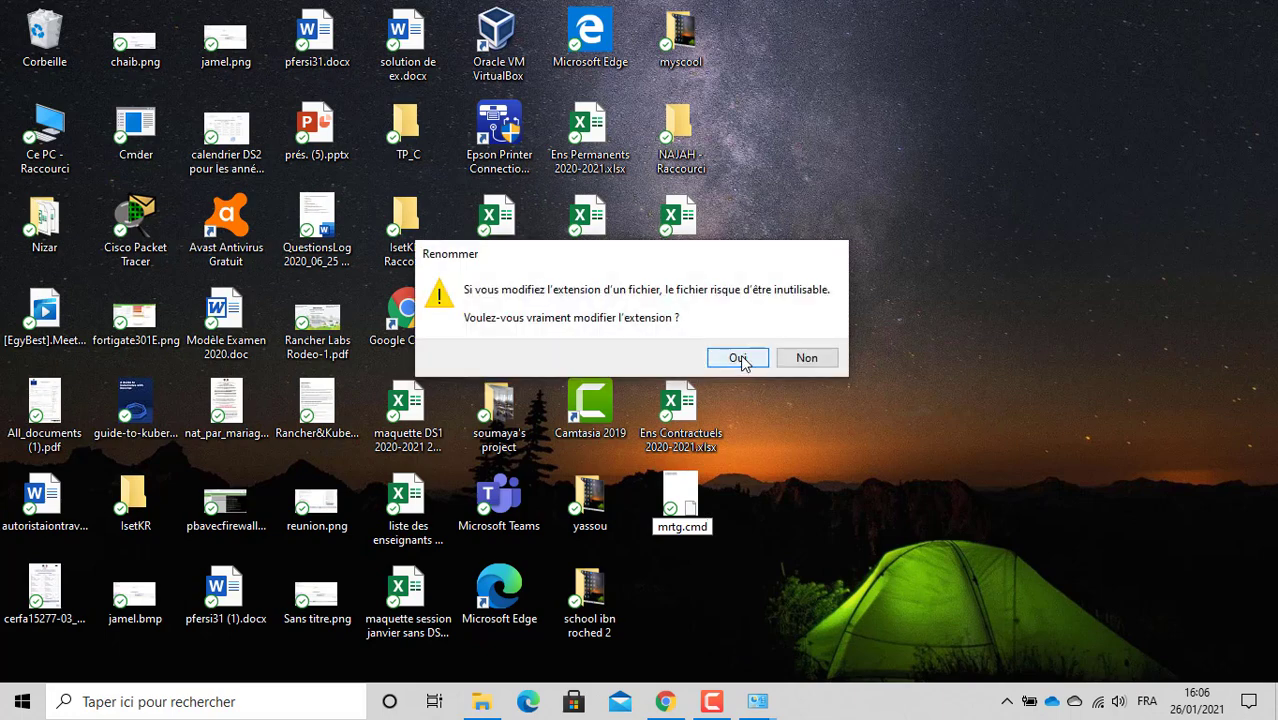
left_click(738, 357)
left_click_drag(742, 363, 885, 403)
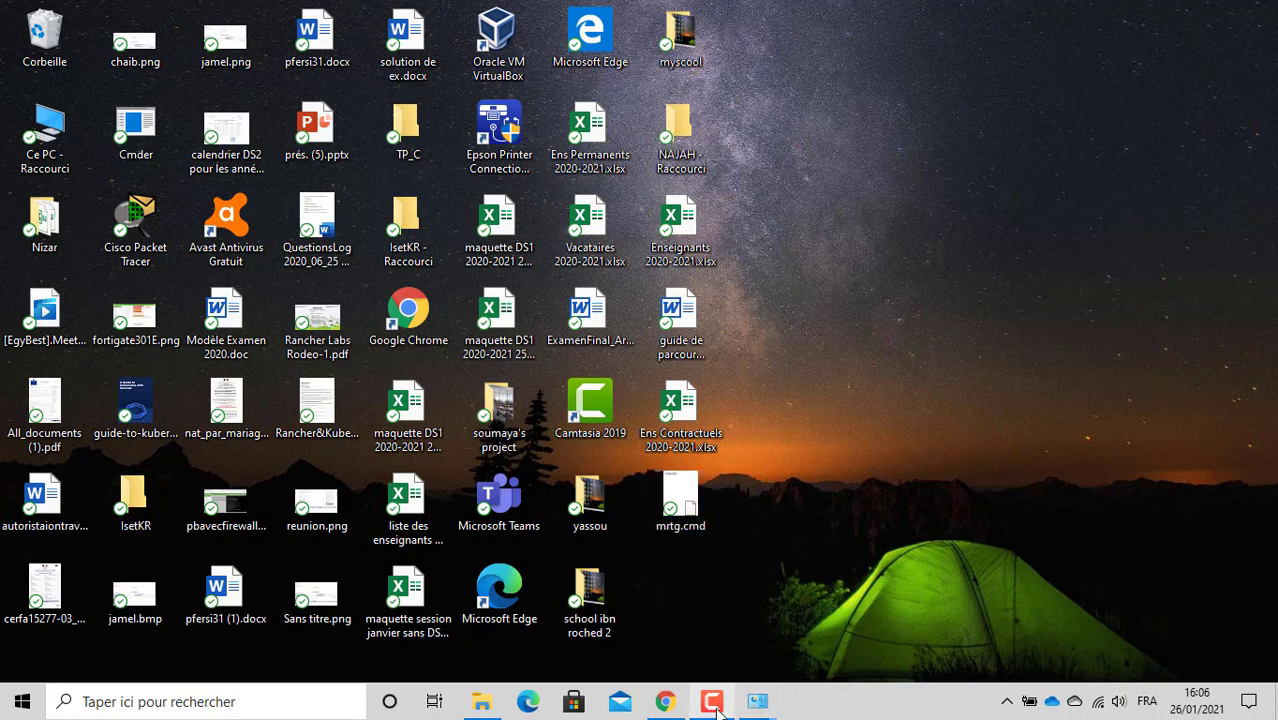
Step: Open 192.168.1.24_17.html from mrtgdata to view its 16:02 traffic report in Chrome
mouse_move(717, 710)
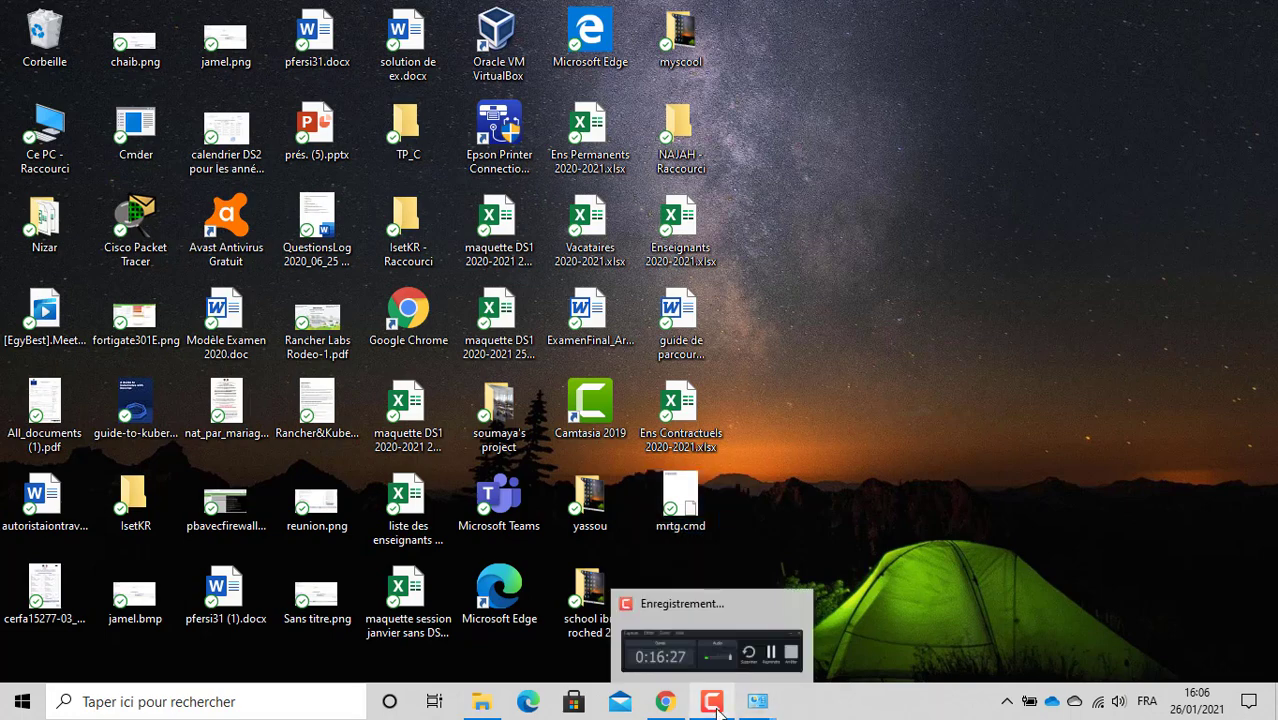
left_click(480, 620)
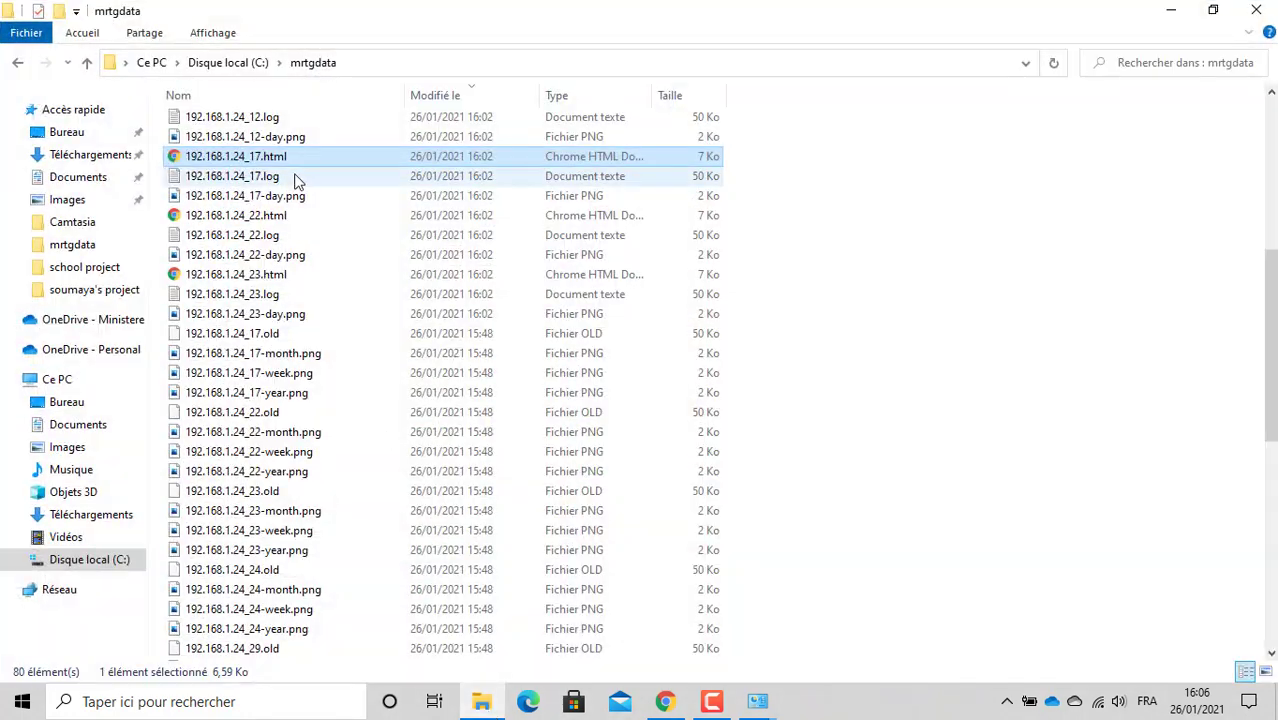
double_click(270, 161)
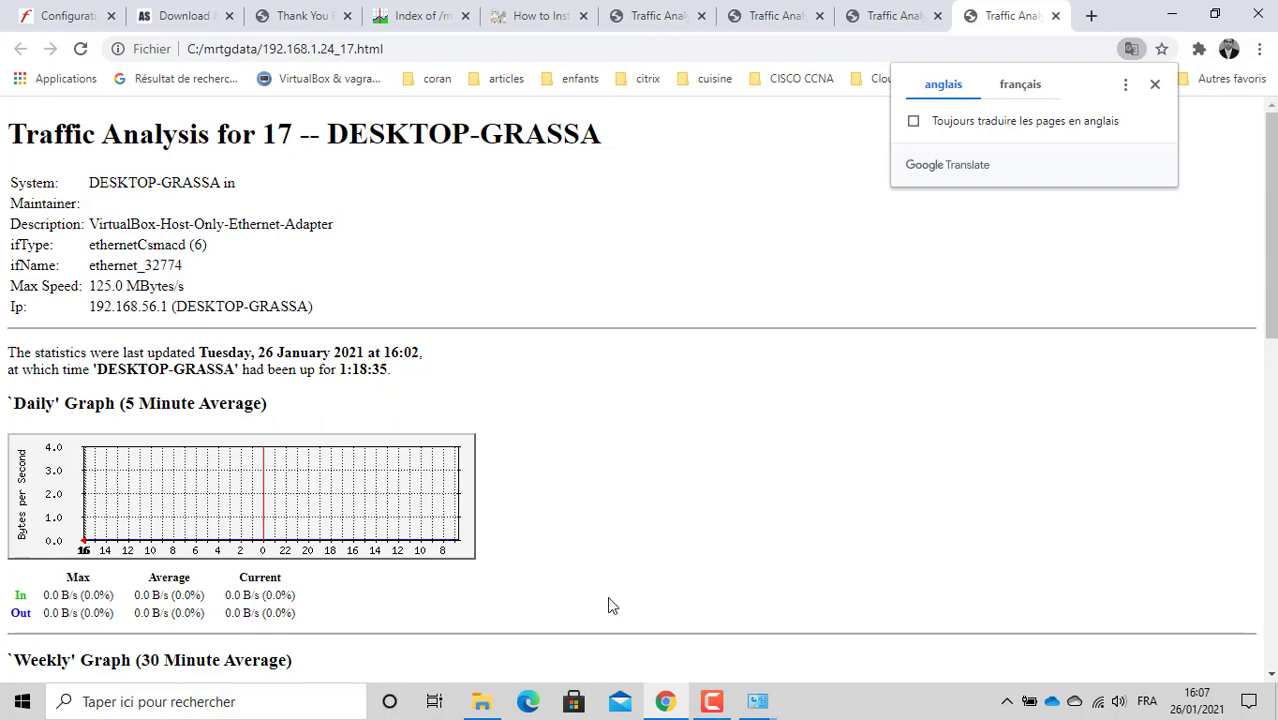
left_click(714, 702)
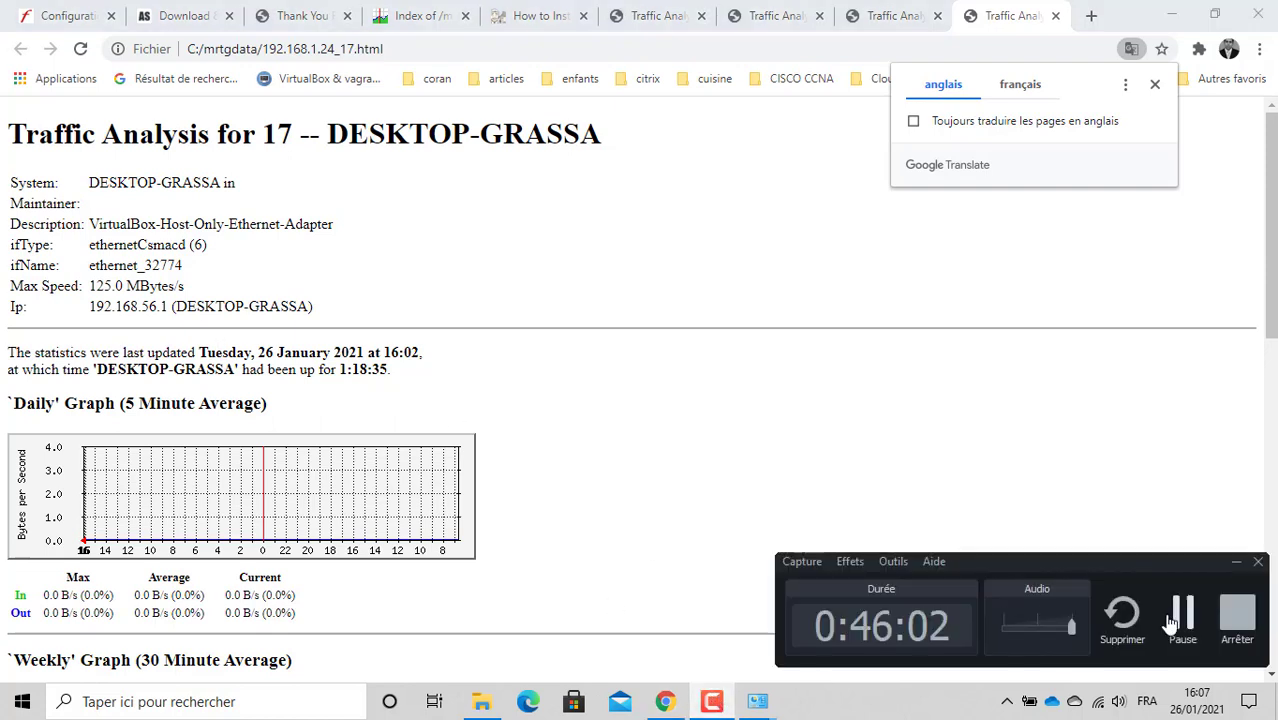